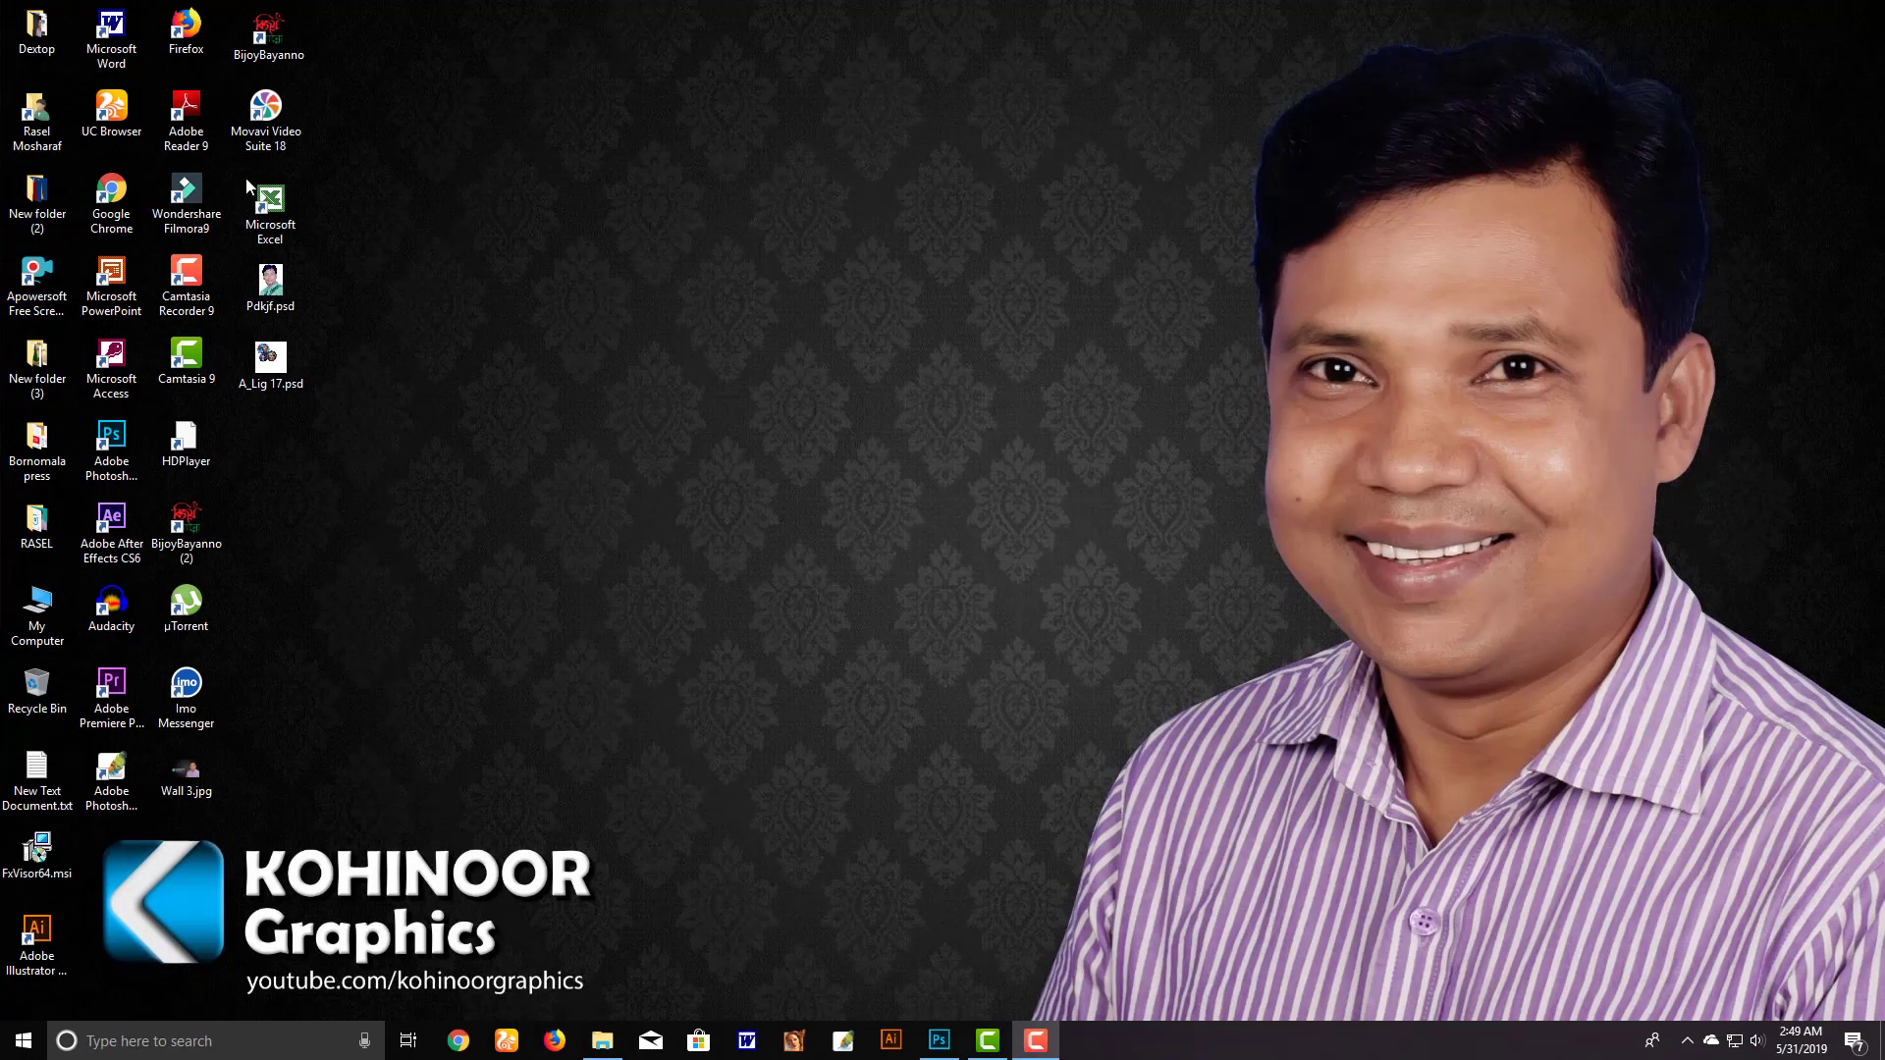
Launch UC Browser and run a Google search for 'eid background' from the suggestions
{"action": "double_click", "coordinate": [111, 108]}
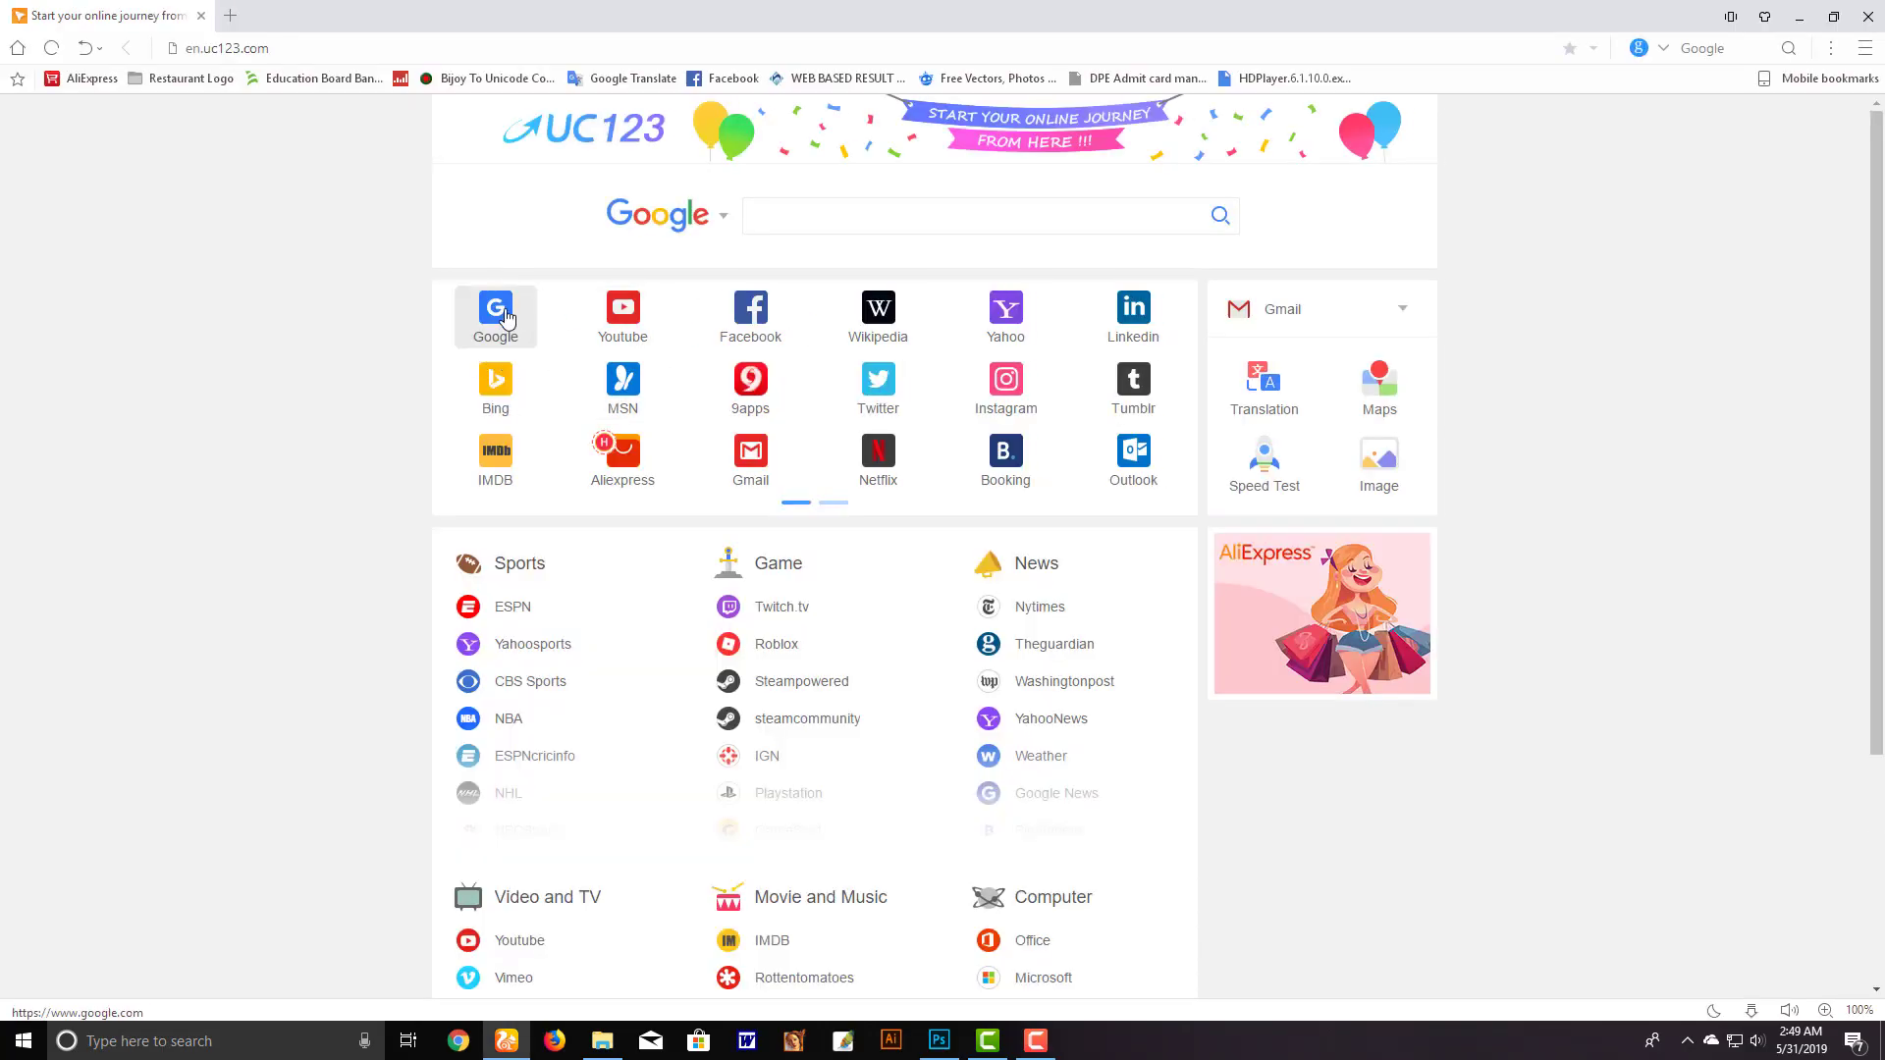
{"action": "left_click", "coordinate": [506, 317]}
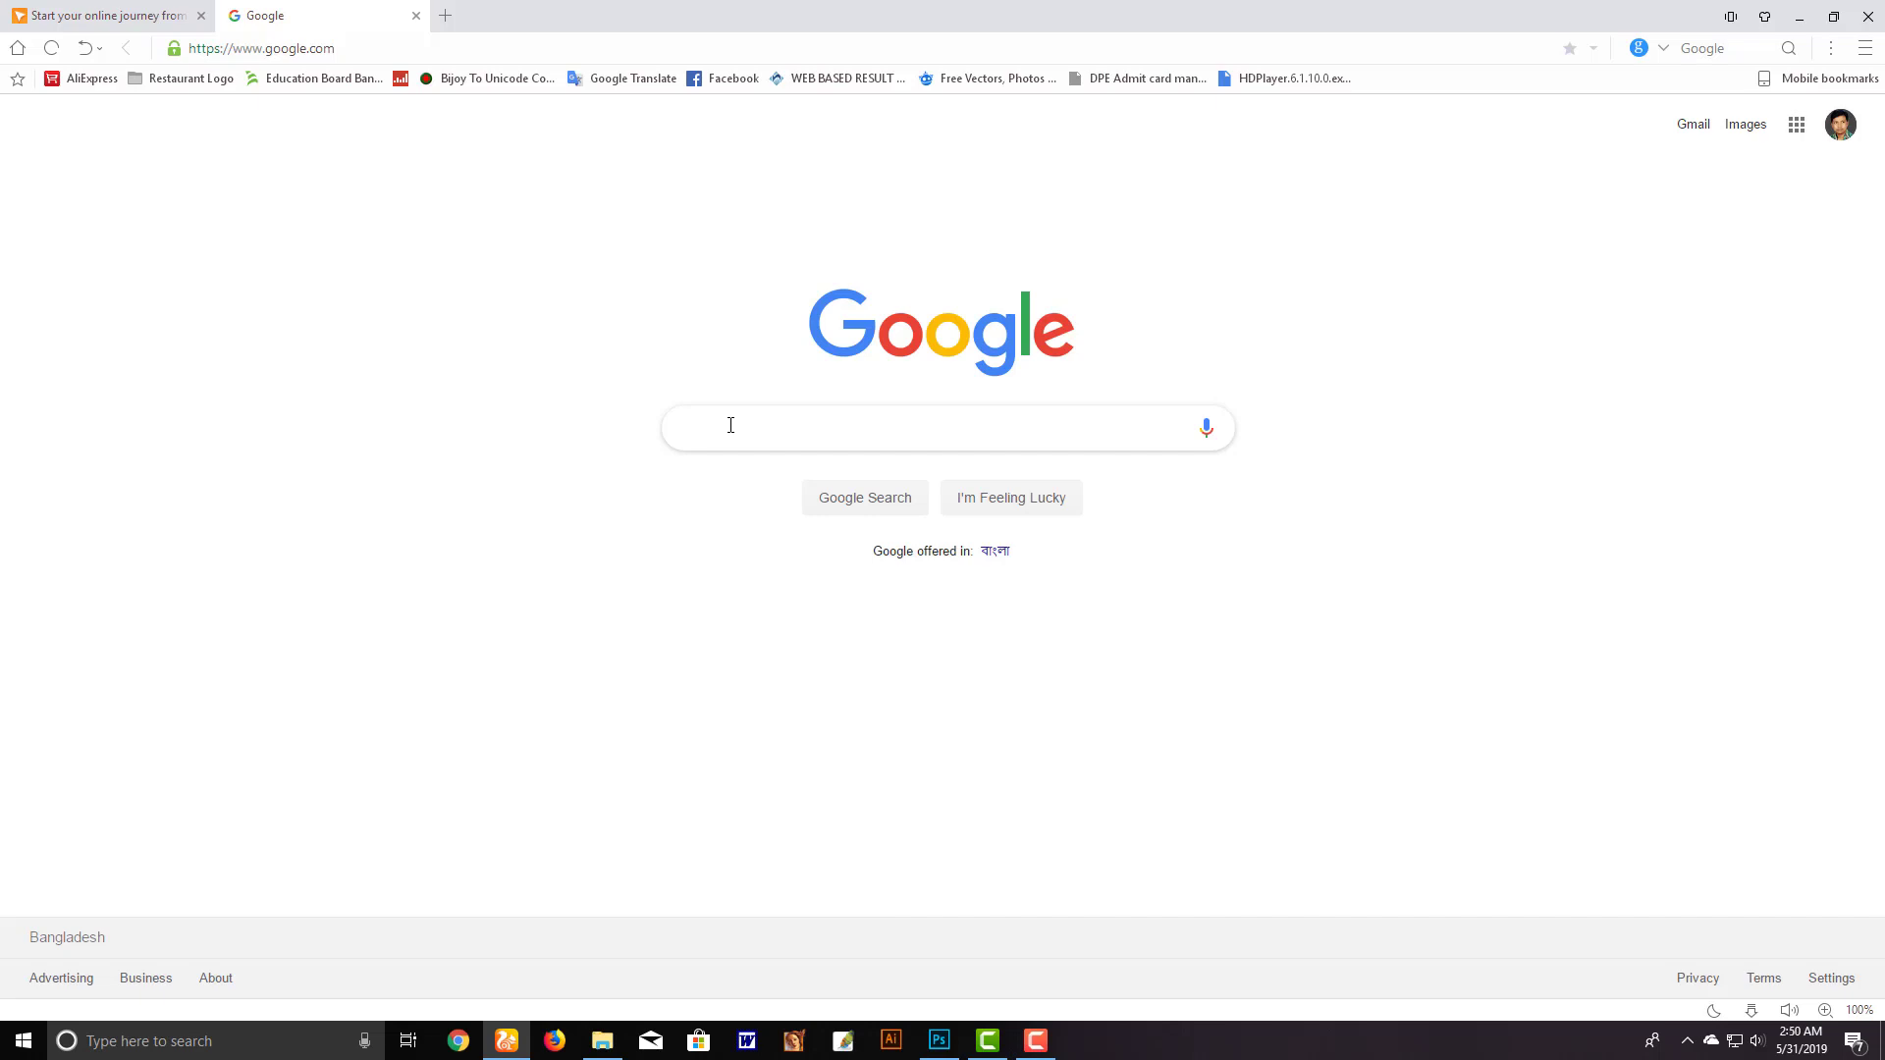
{"action": "type", "text": "eid back"}
{"action": "key", "text": "Down"}
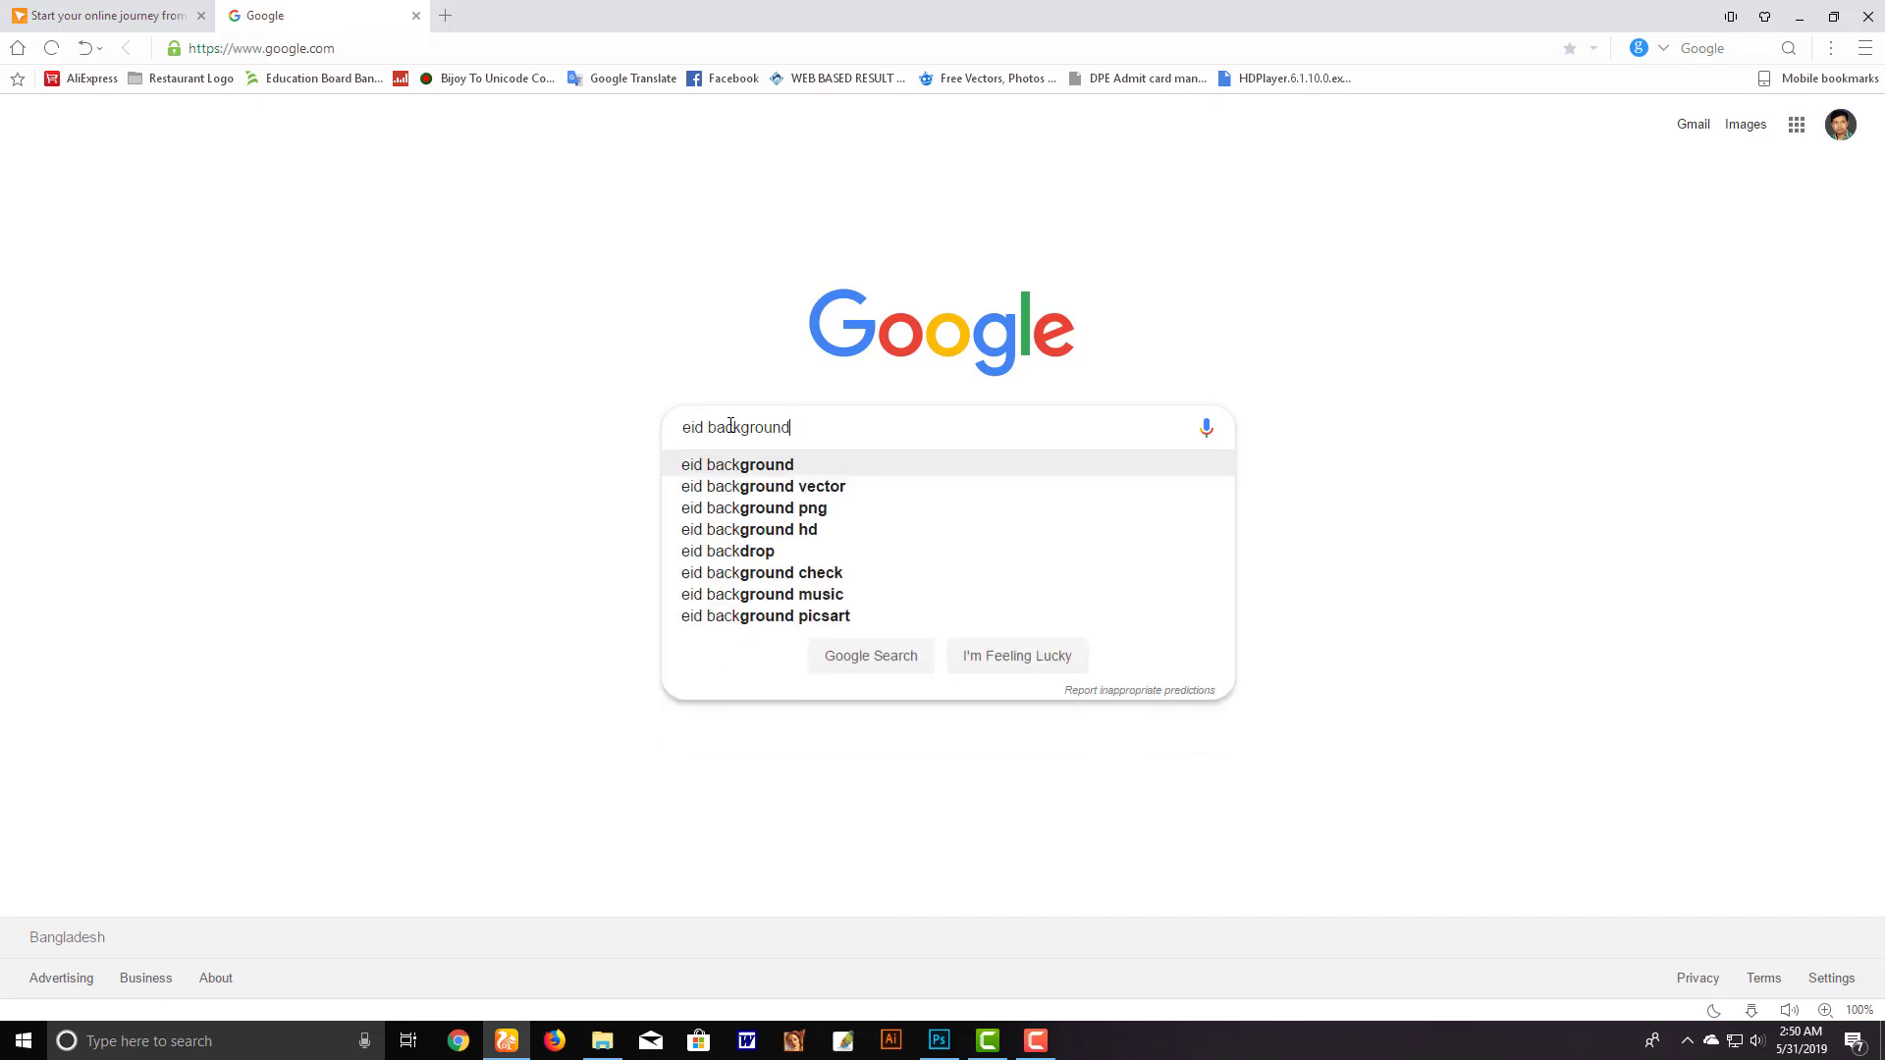
{"action": "key", "text": "Return"}
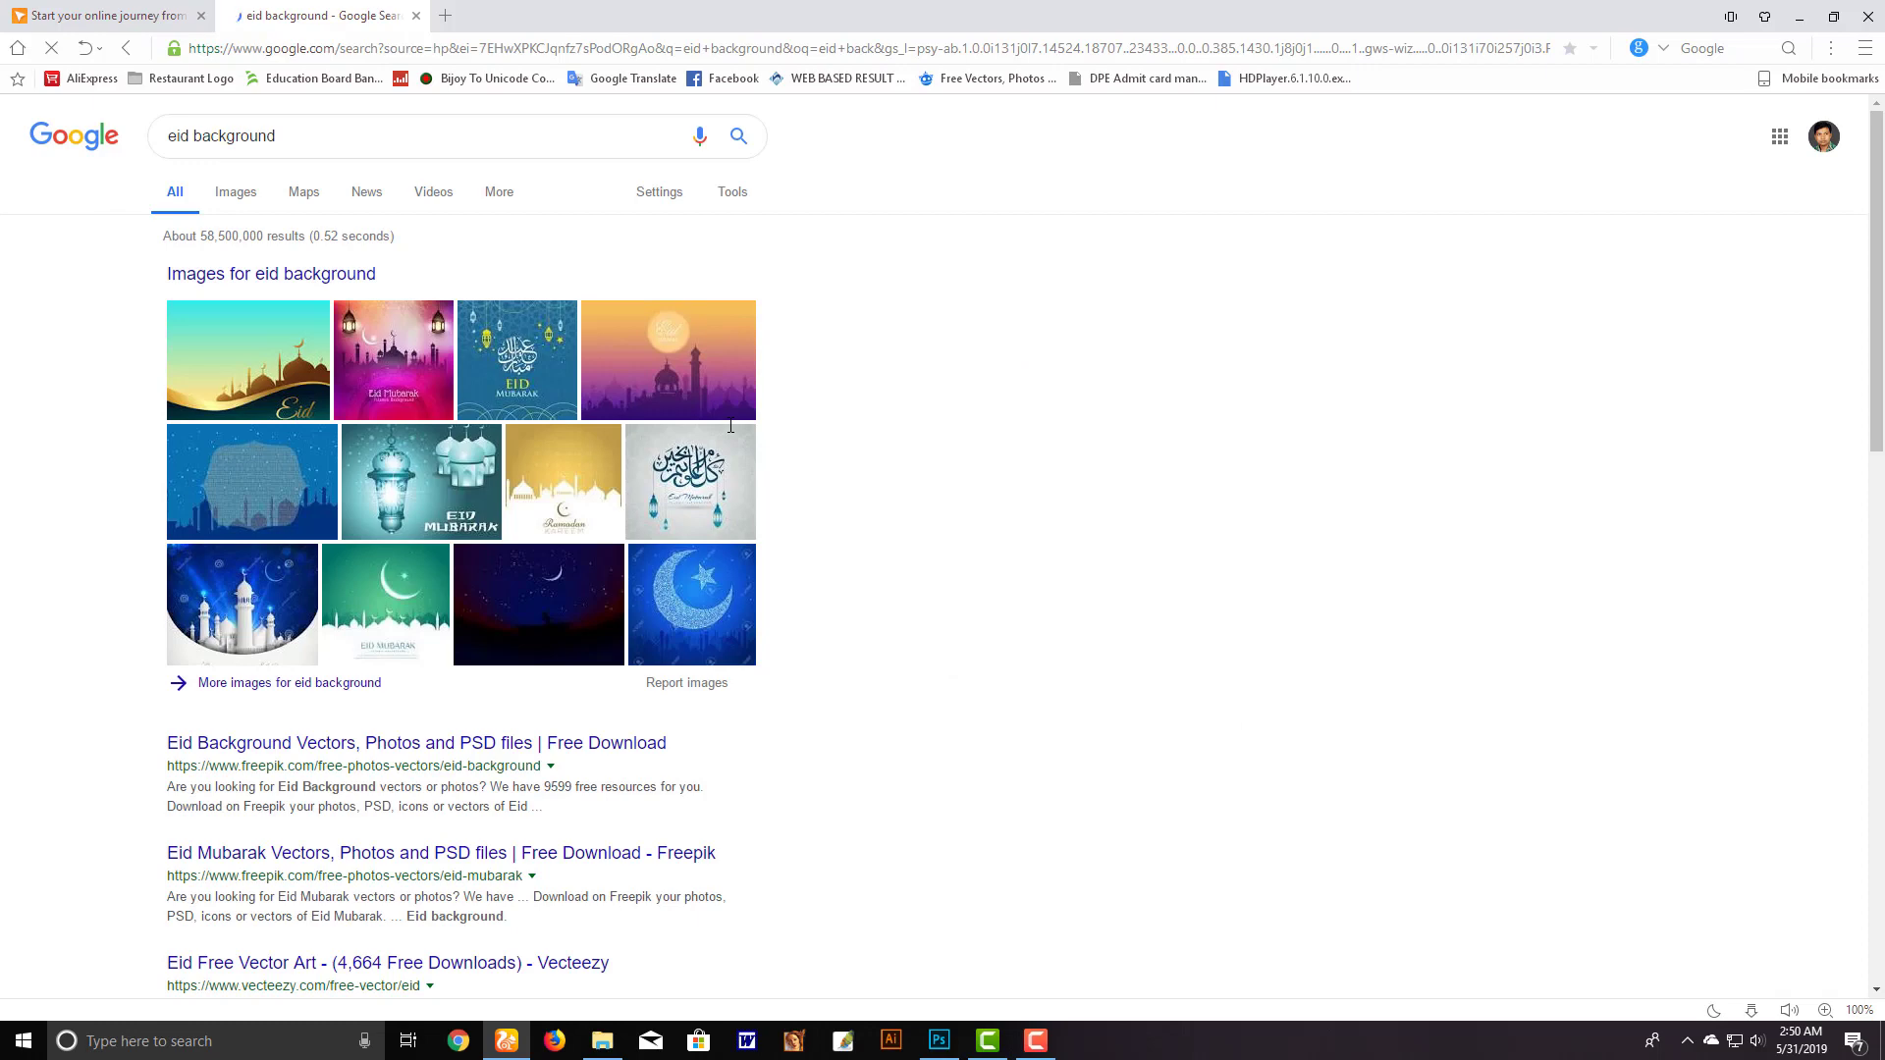
Switch to Google Images results for eid background and scroll down through them
{"action": "left_click", "coordinate": [324, 274]}
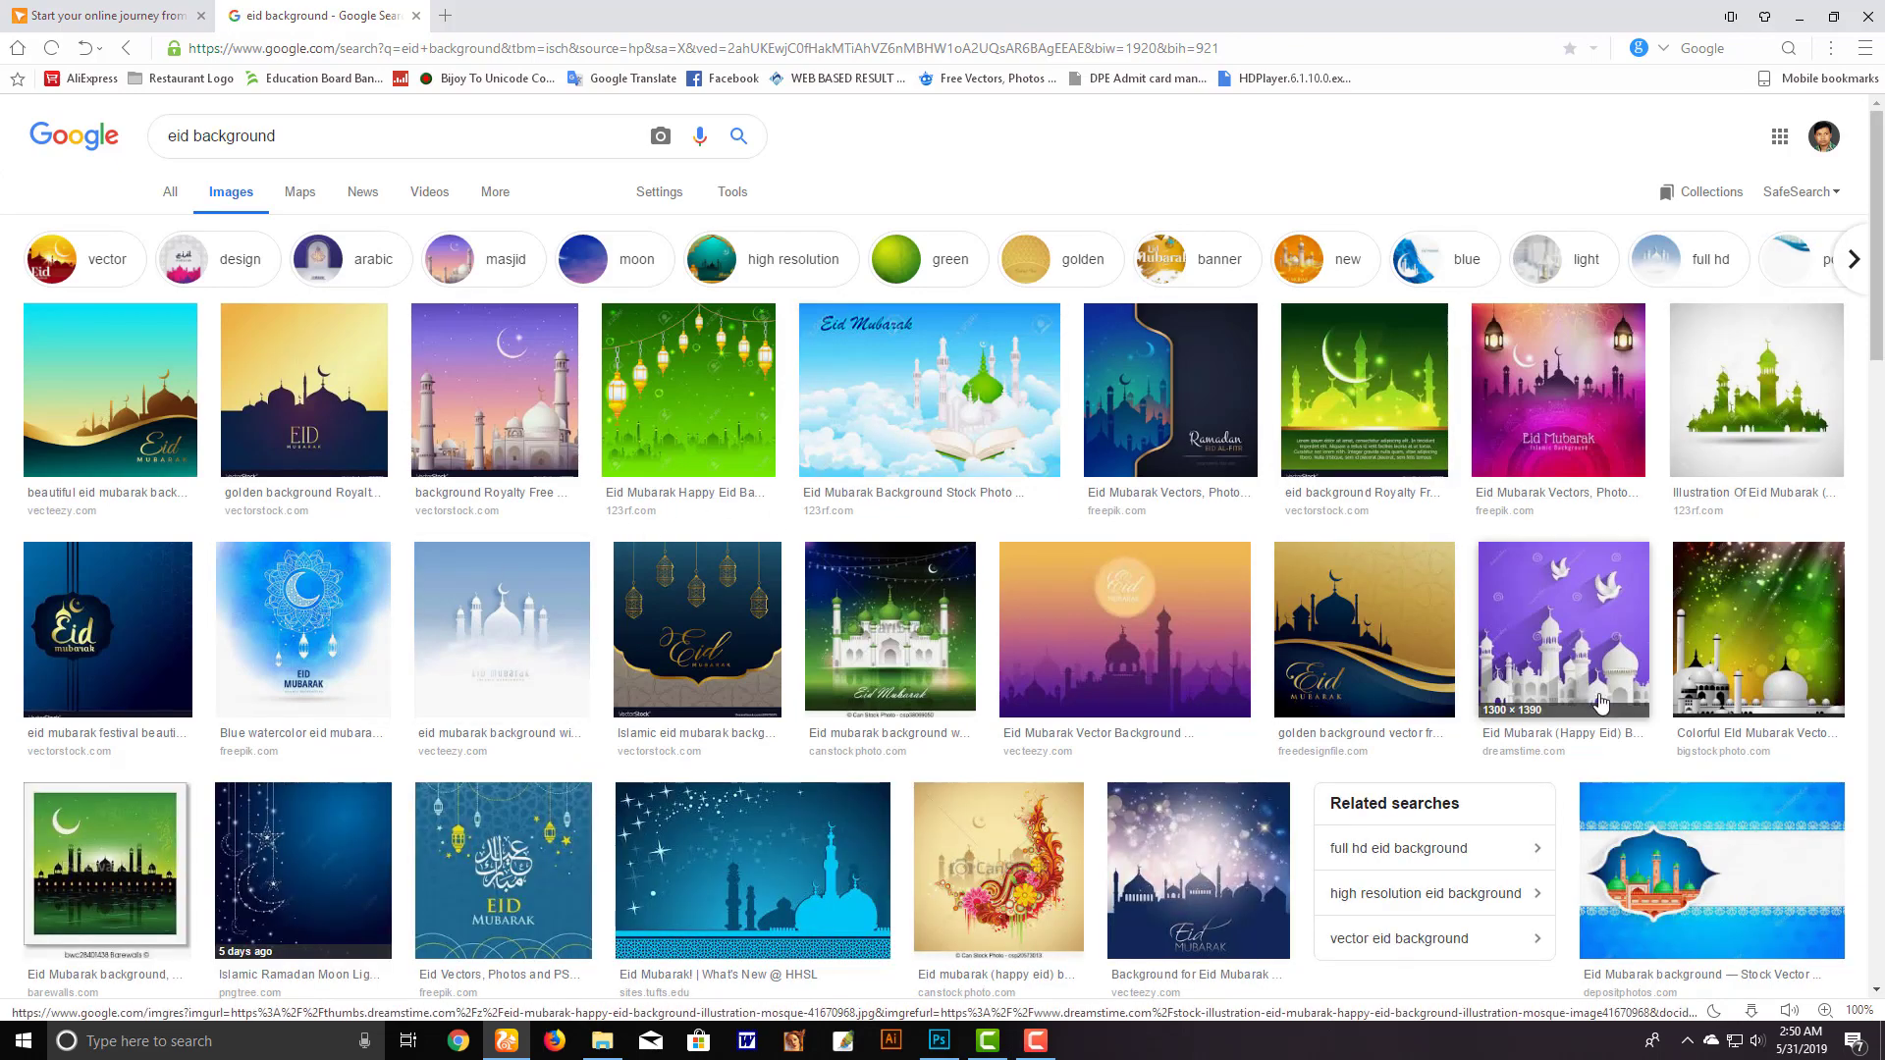
{"action": "scroll", "coordinate": [1414, 560], "scroll_direction": "down", "scroll_amount": 2}
{"action": "scroll", "coordinate": [1503, 725], "scroll_direction": "down", "scroll_amount": 4}
{"action": "scroll", "coordinate": [1074, 705], "scroll_direction": "down", "scroll_amount": 3}
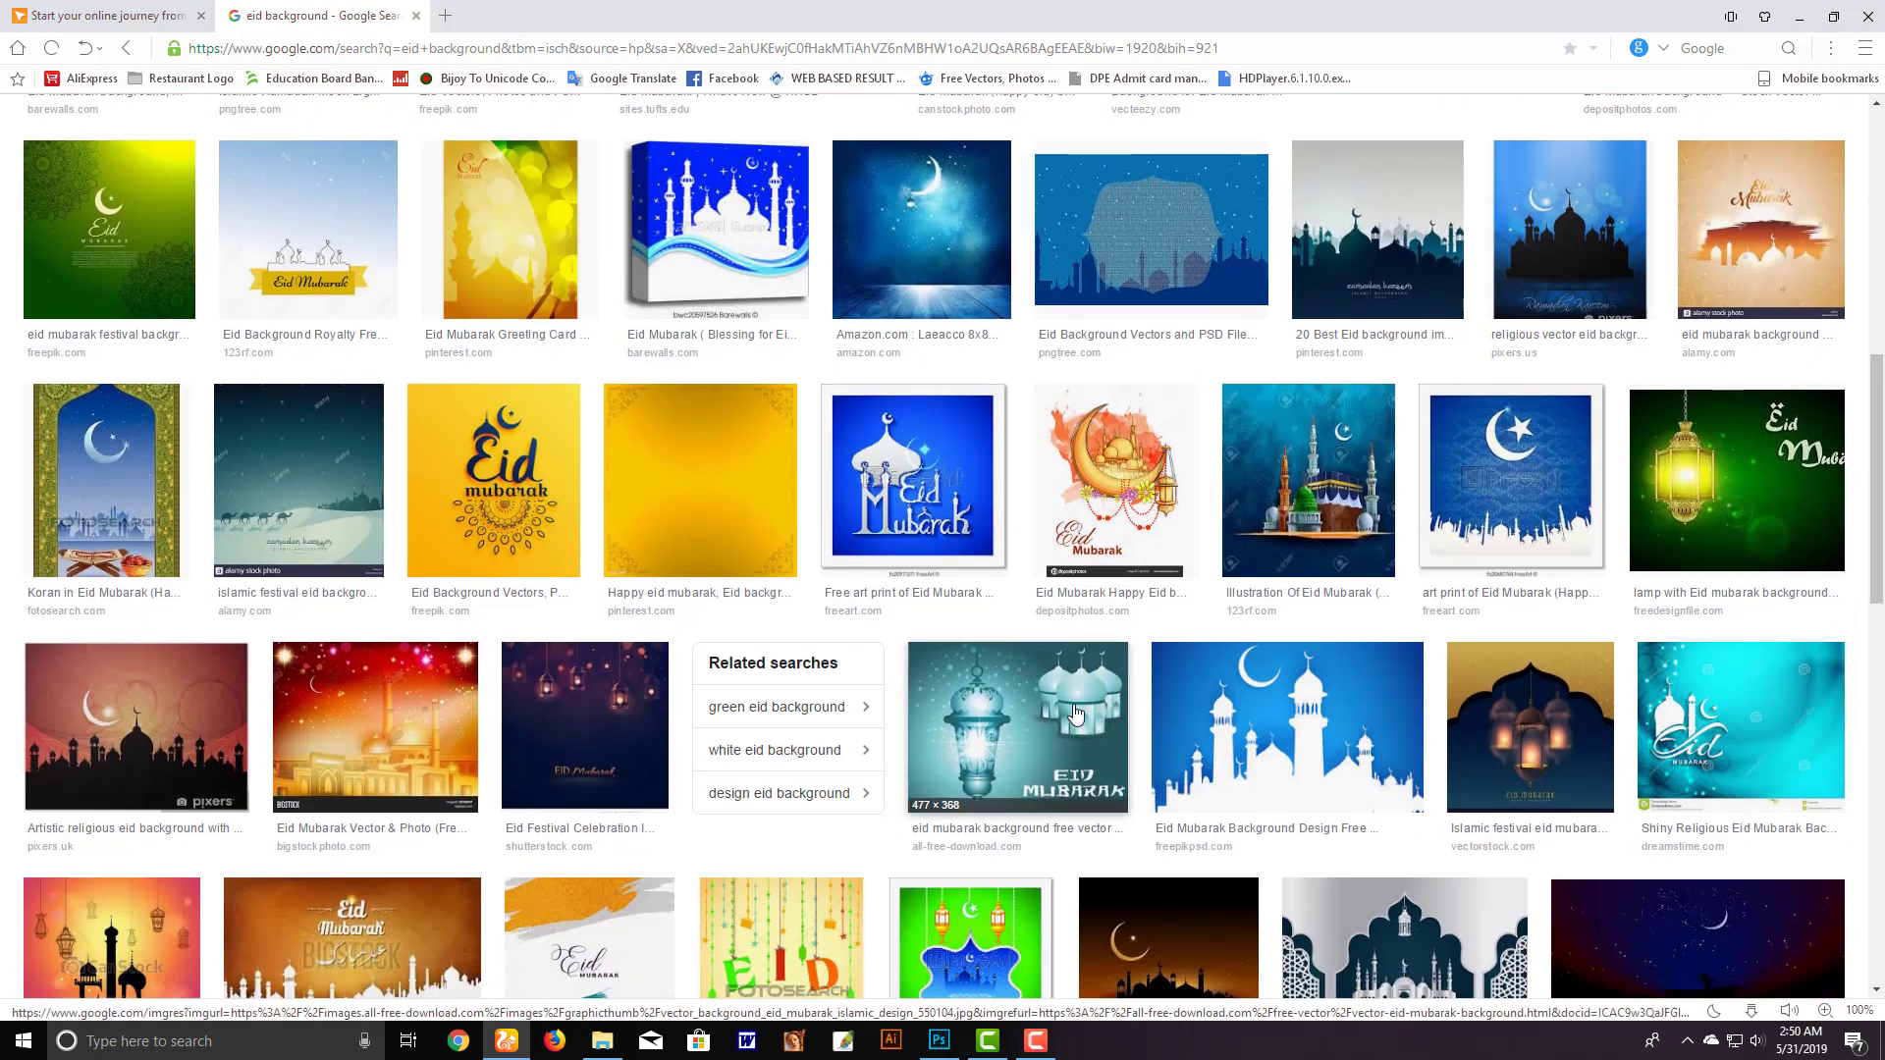
{"action": "scroll", "coordinate": [1074, 705], "scroll_direction": "down", "scroll_amount": 4}
{"action": "scroll", "coordinate": [921, 736], "scroll_direction": "down", "scroll_amount": 3}
{"action": "scroll", "coordinate": [921, 736], "scroll_direction": "down", "scroll_amount": 2}
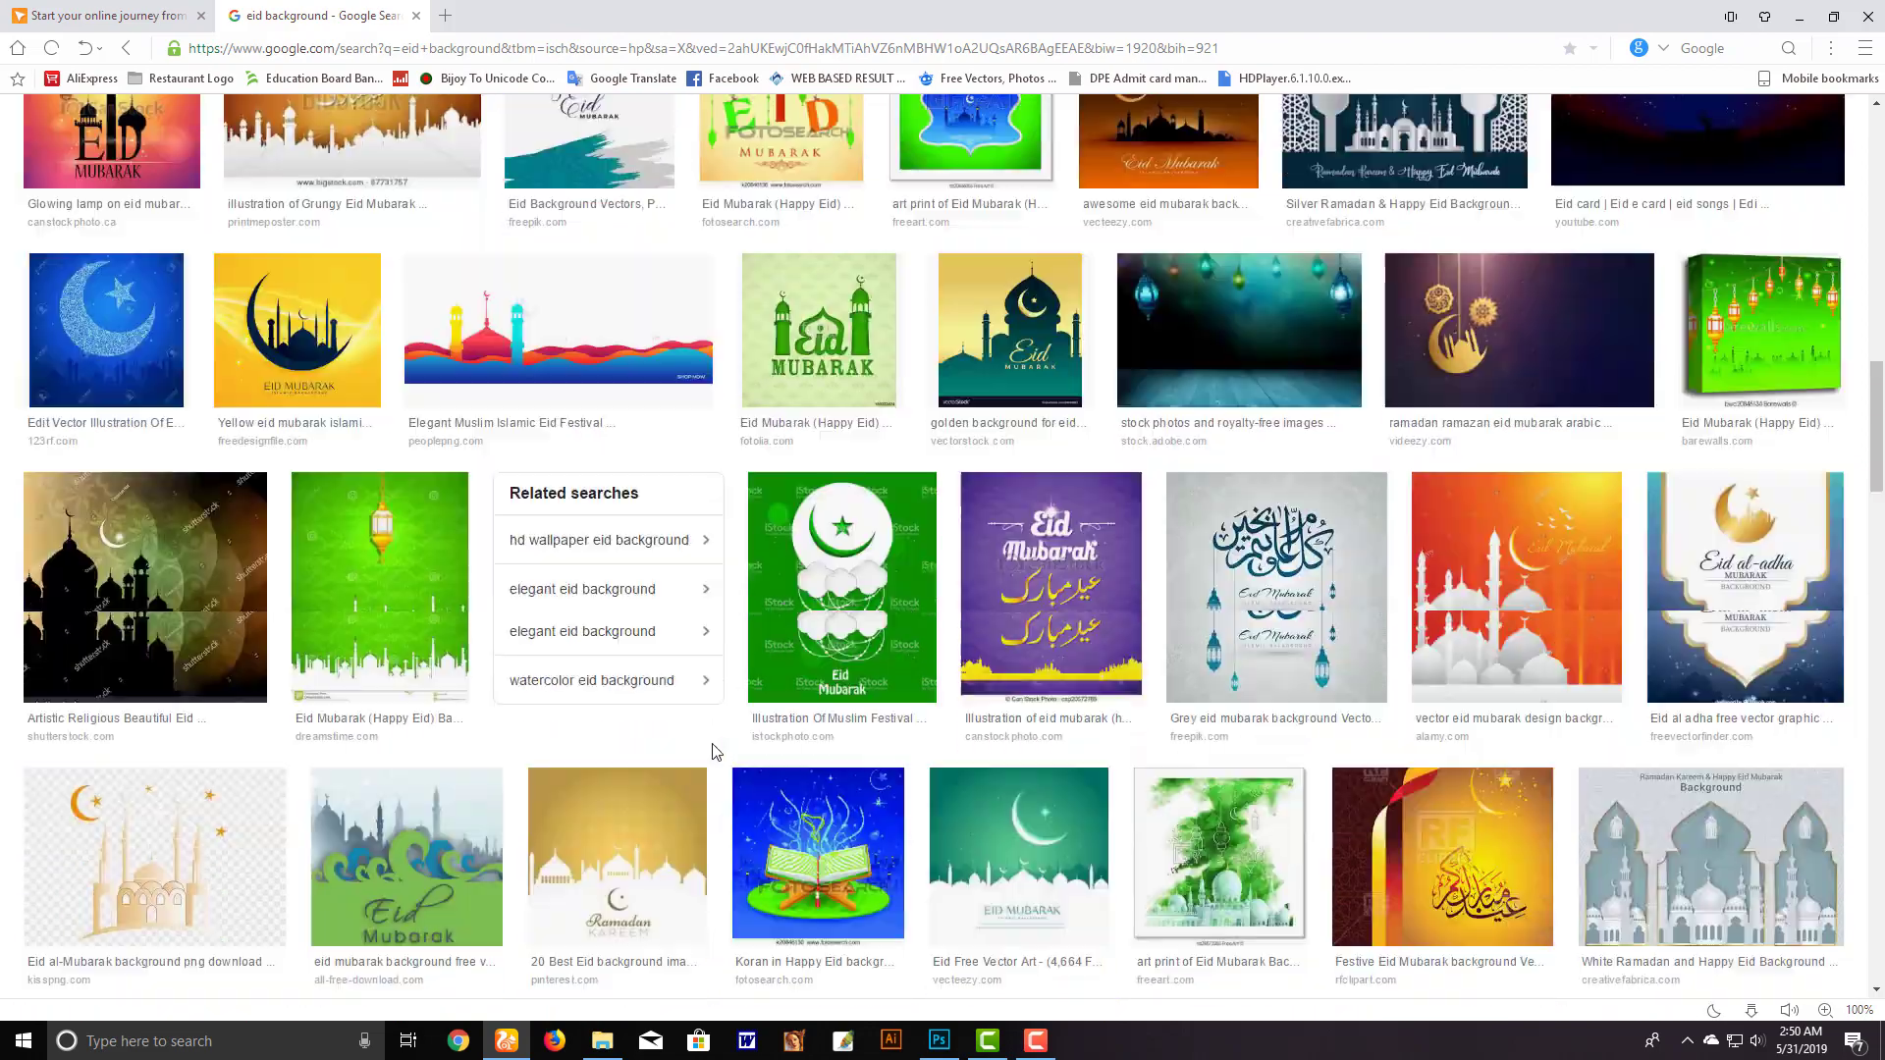
{"action": "scroll", "coordinate": [476, 717], "scroll_direction": "down", "scroll_amount": 2}
{"action": "scroll", "coordinate": [999, 661], "scroll_direction": "down", "scroll_amount": 3}
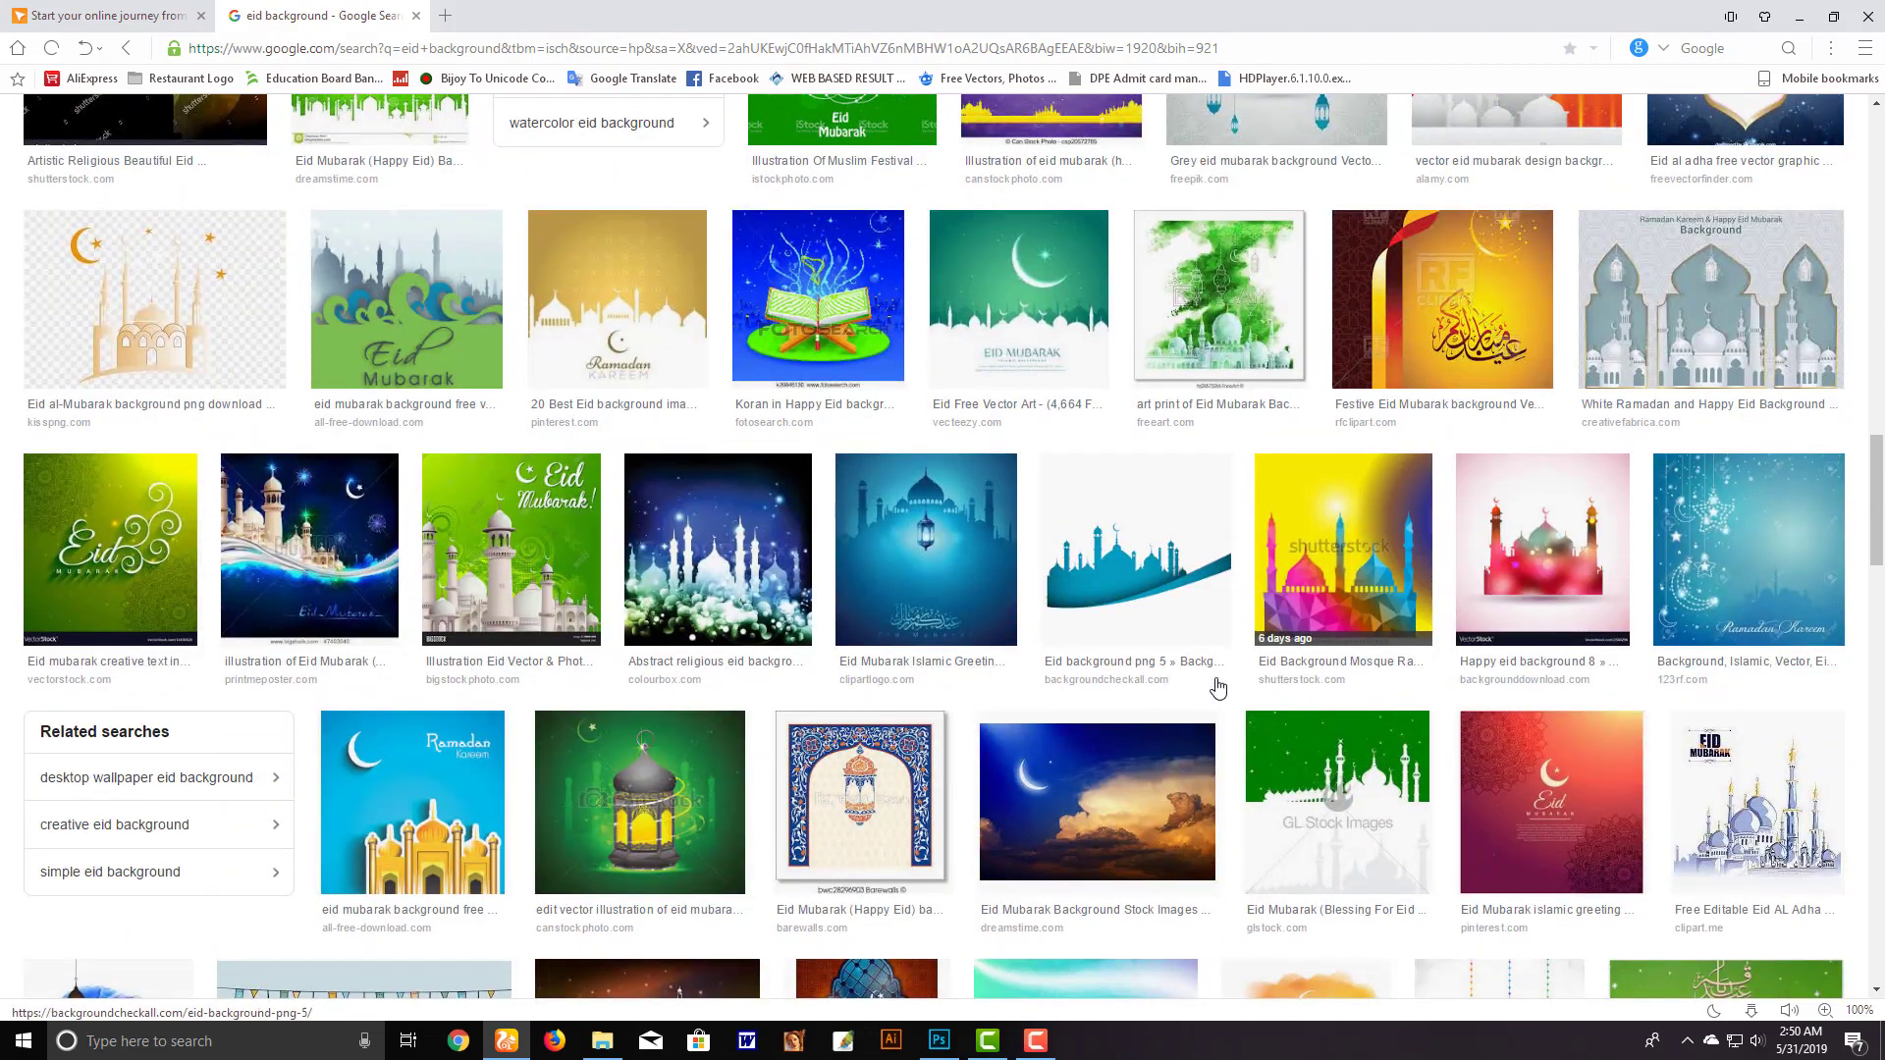
Preview the blue watercolor Eid Mubarak image and visit its Freepik page
{"action": "scroll", "coordinate": [1212, 686], "scroll_direction": "up", "scroll_amount": 1}
{"action": "scroll", "coordinate": [1674, 685], "scroll_direction": "up", "scroll_amount": 2}
{"action": "scroll", "coordinate": [1754, 558], "scroll_direction": "up", "scroll_amount": 3}
{"action": "scroll", "coordinate": [1669, 549], "scroll_direction": "up", "scroll_amount": 3}
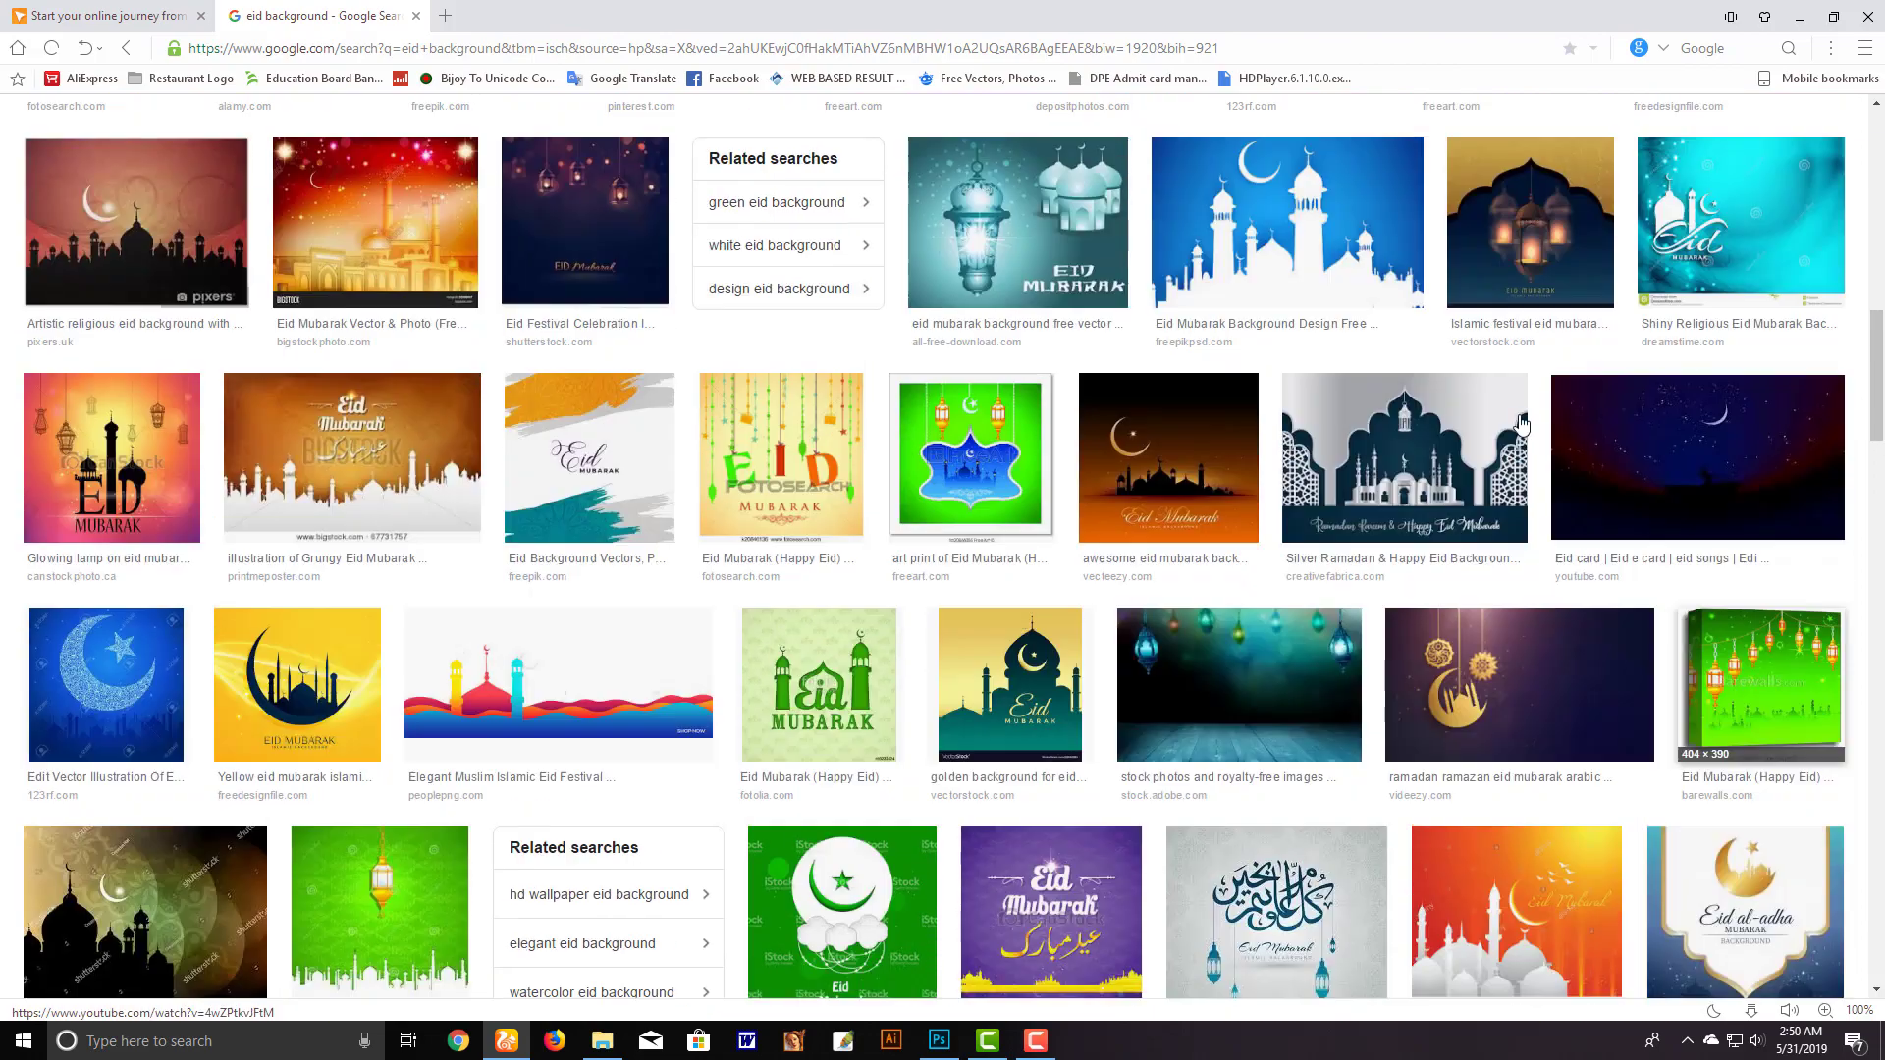
{"action": "scroll", "coordinate": [1276, 472], "scroll_direction": "up", "scroll_amount": 1}
{"action": "scroll", "coordinate": [876, 383], "scroll_direction": "up", "scroll_amount": 1}
{"action": "scroll", "coordinate": [590, 378], "scroll_direction": "up", "scroll_amount": 4}
{"action": "scroll", "coordinate": [487, 378], "scroll_direction": "up", "scroll_amount": 3}
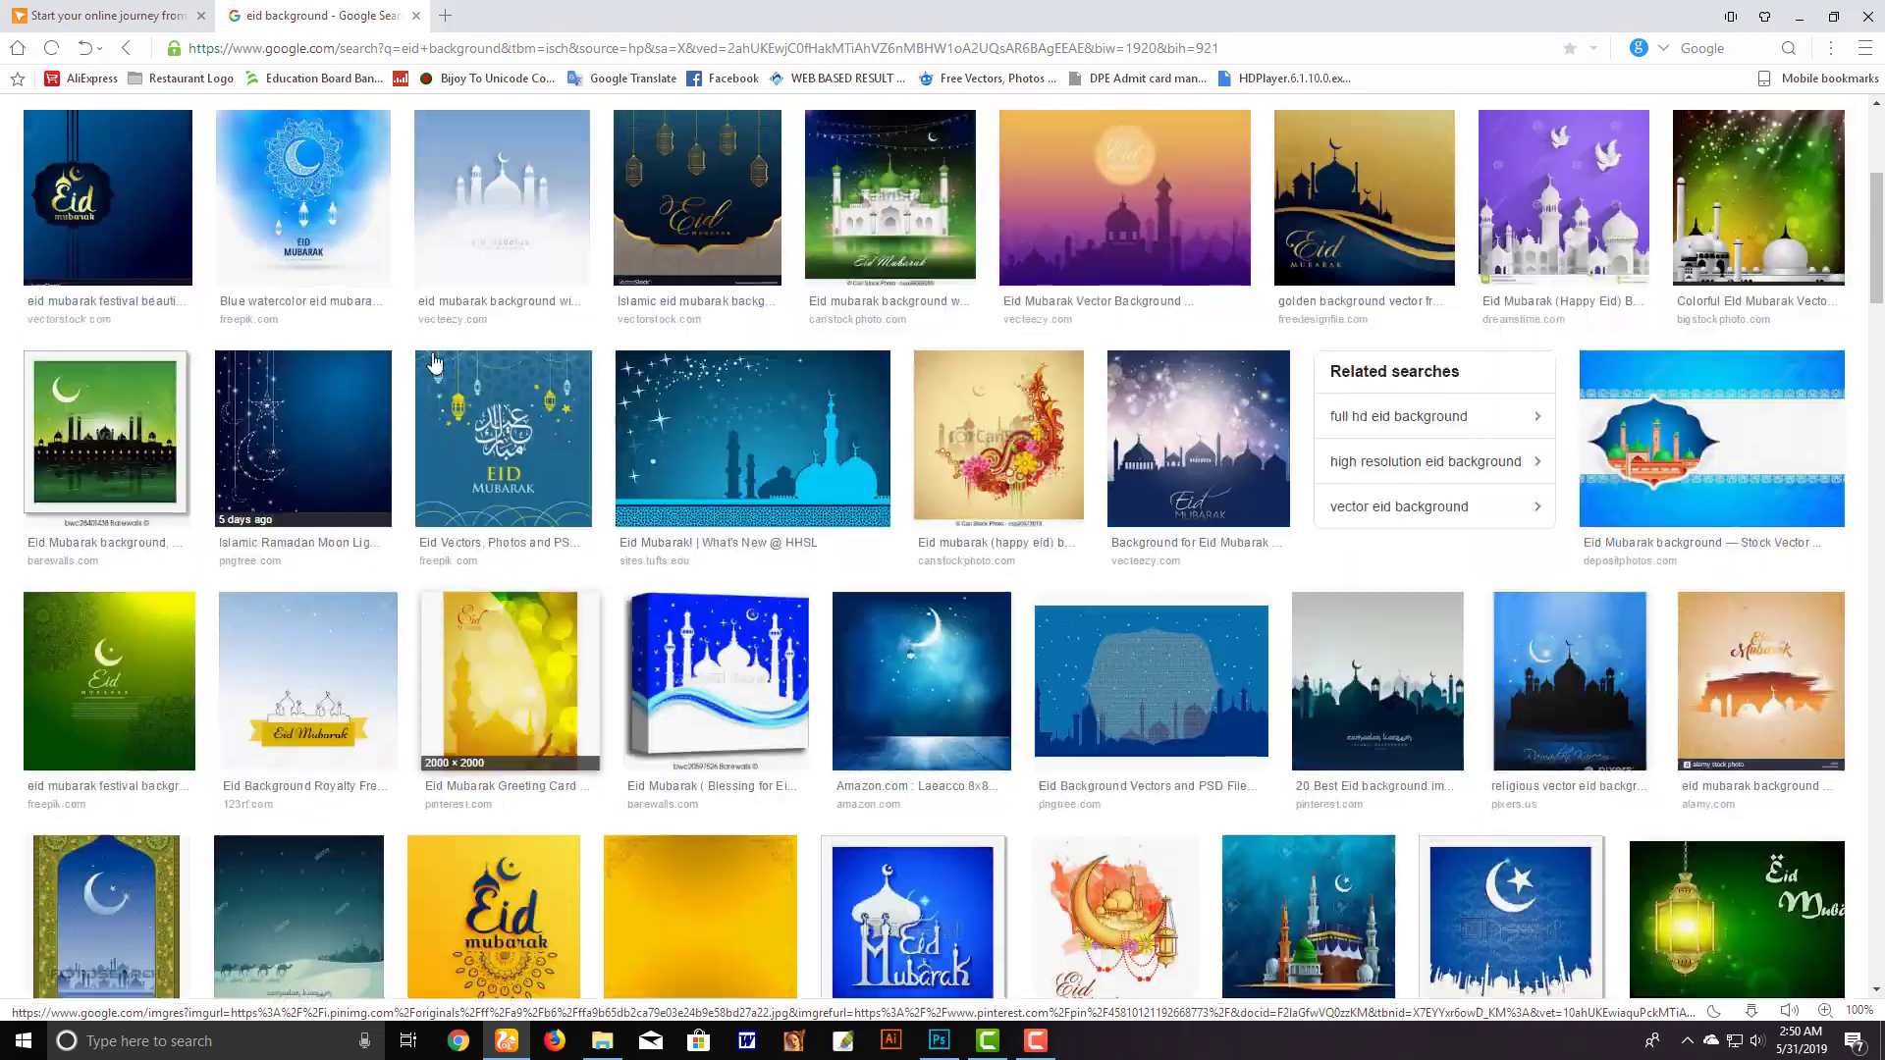
{"action": "scroll", "coordinate": [412, 442], "scroll_direction": "up", "scroll_amount": 3}
{"action": "left_click", "coordinate": [332, 507]}
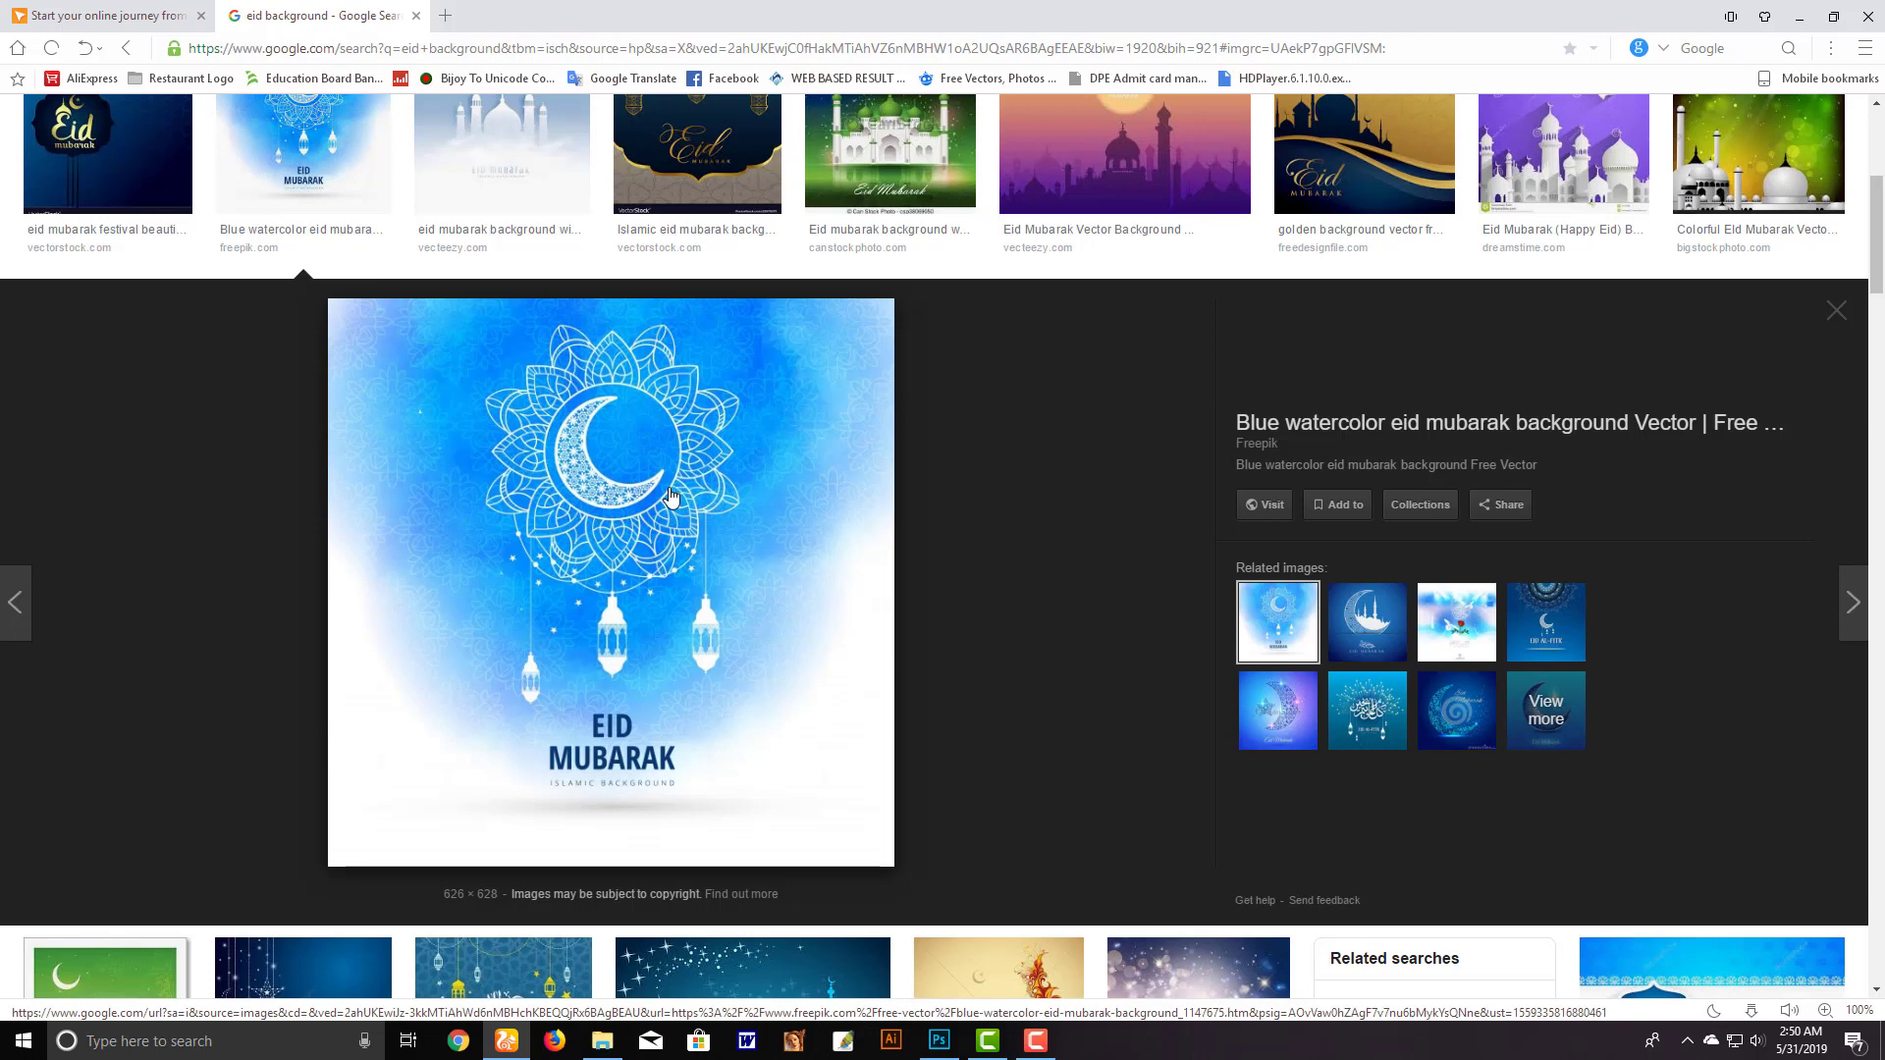
{"action": "left_click", "coordinate": [1253, 447]}
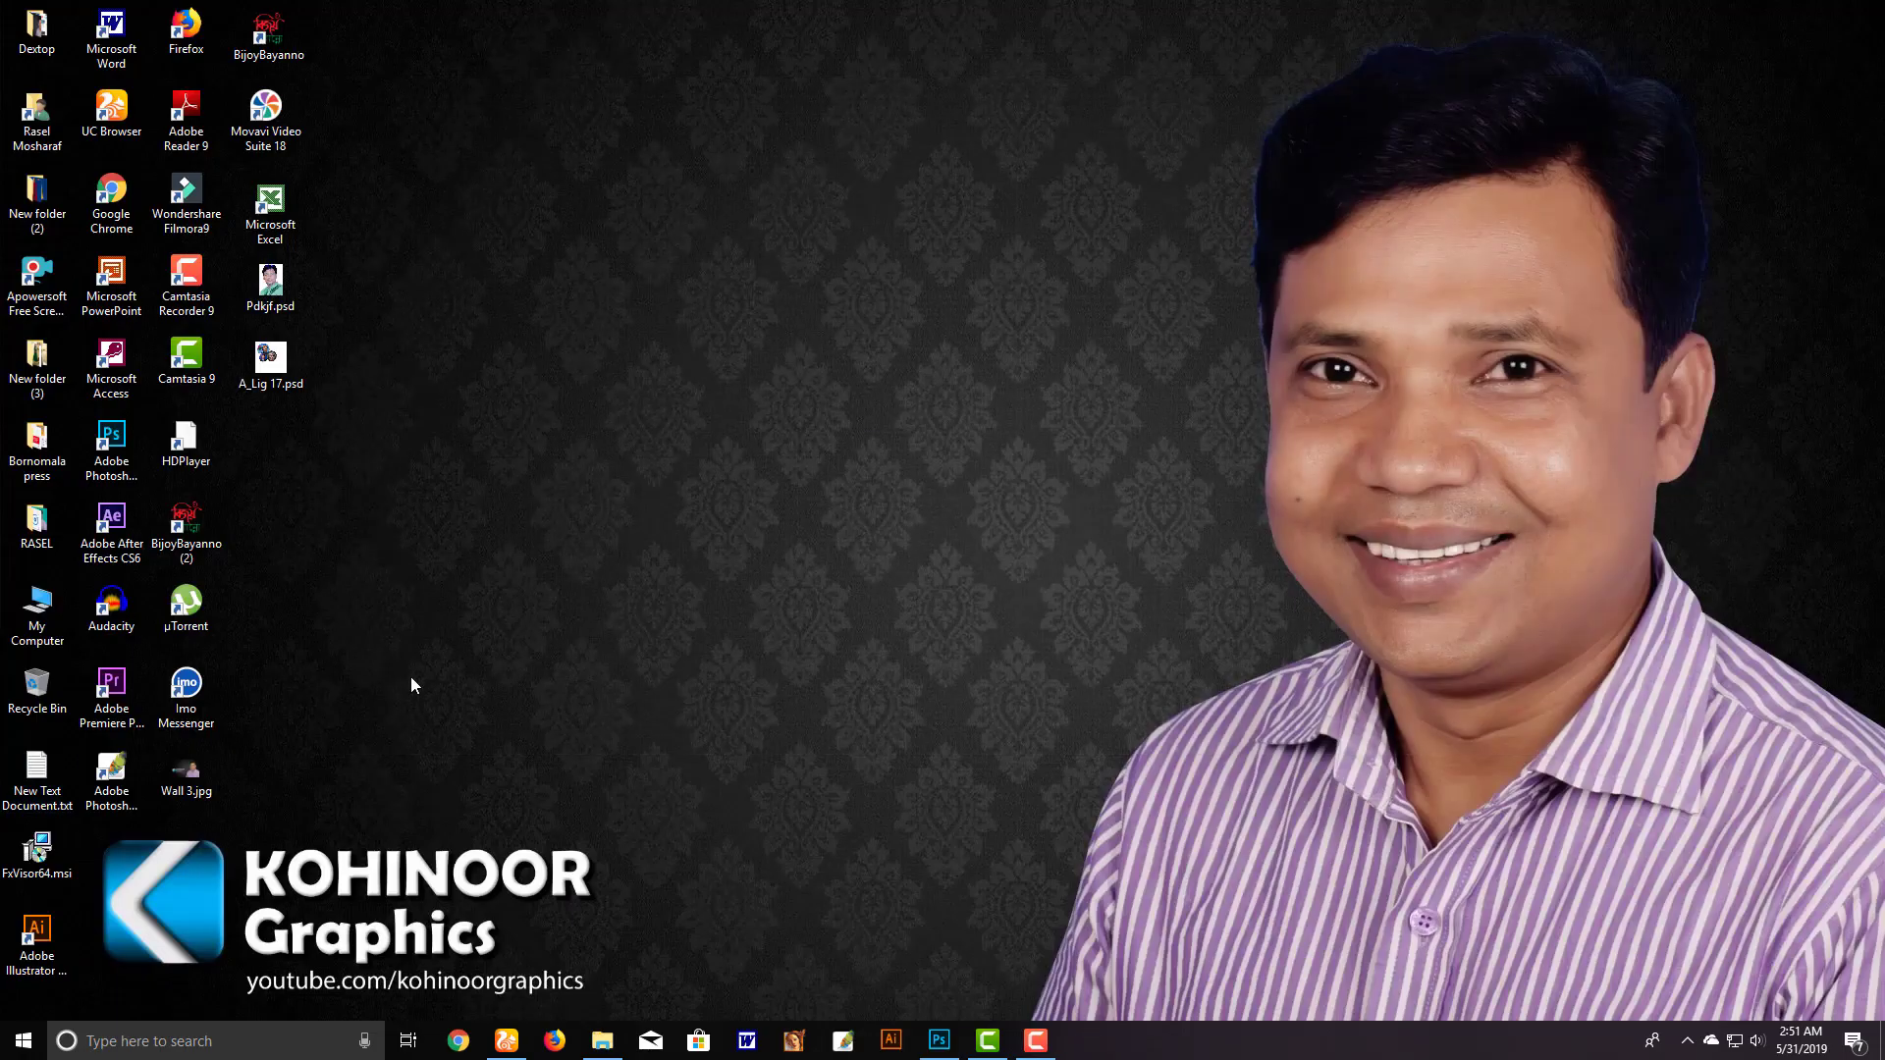
Free-download the blue watercolor Eid Mubarak background from Freepik as a ZIP to the Desktop
{"action": "left_click", "coordinate": [506, 1041]}
{"action": "left_click", "coordinate": [1639, 569]}
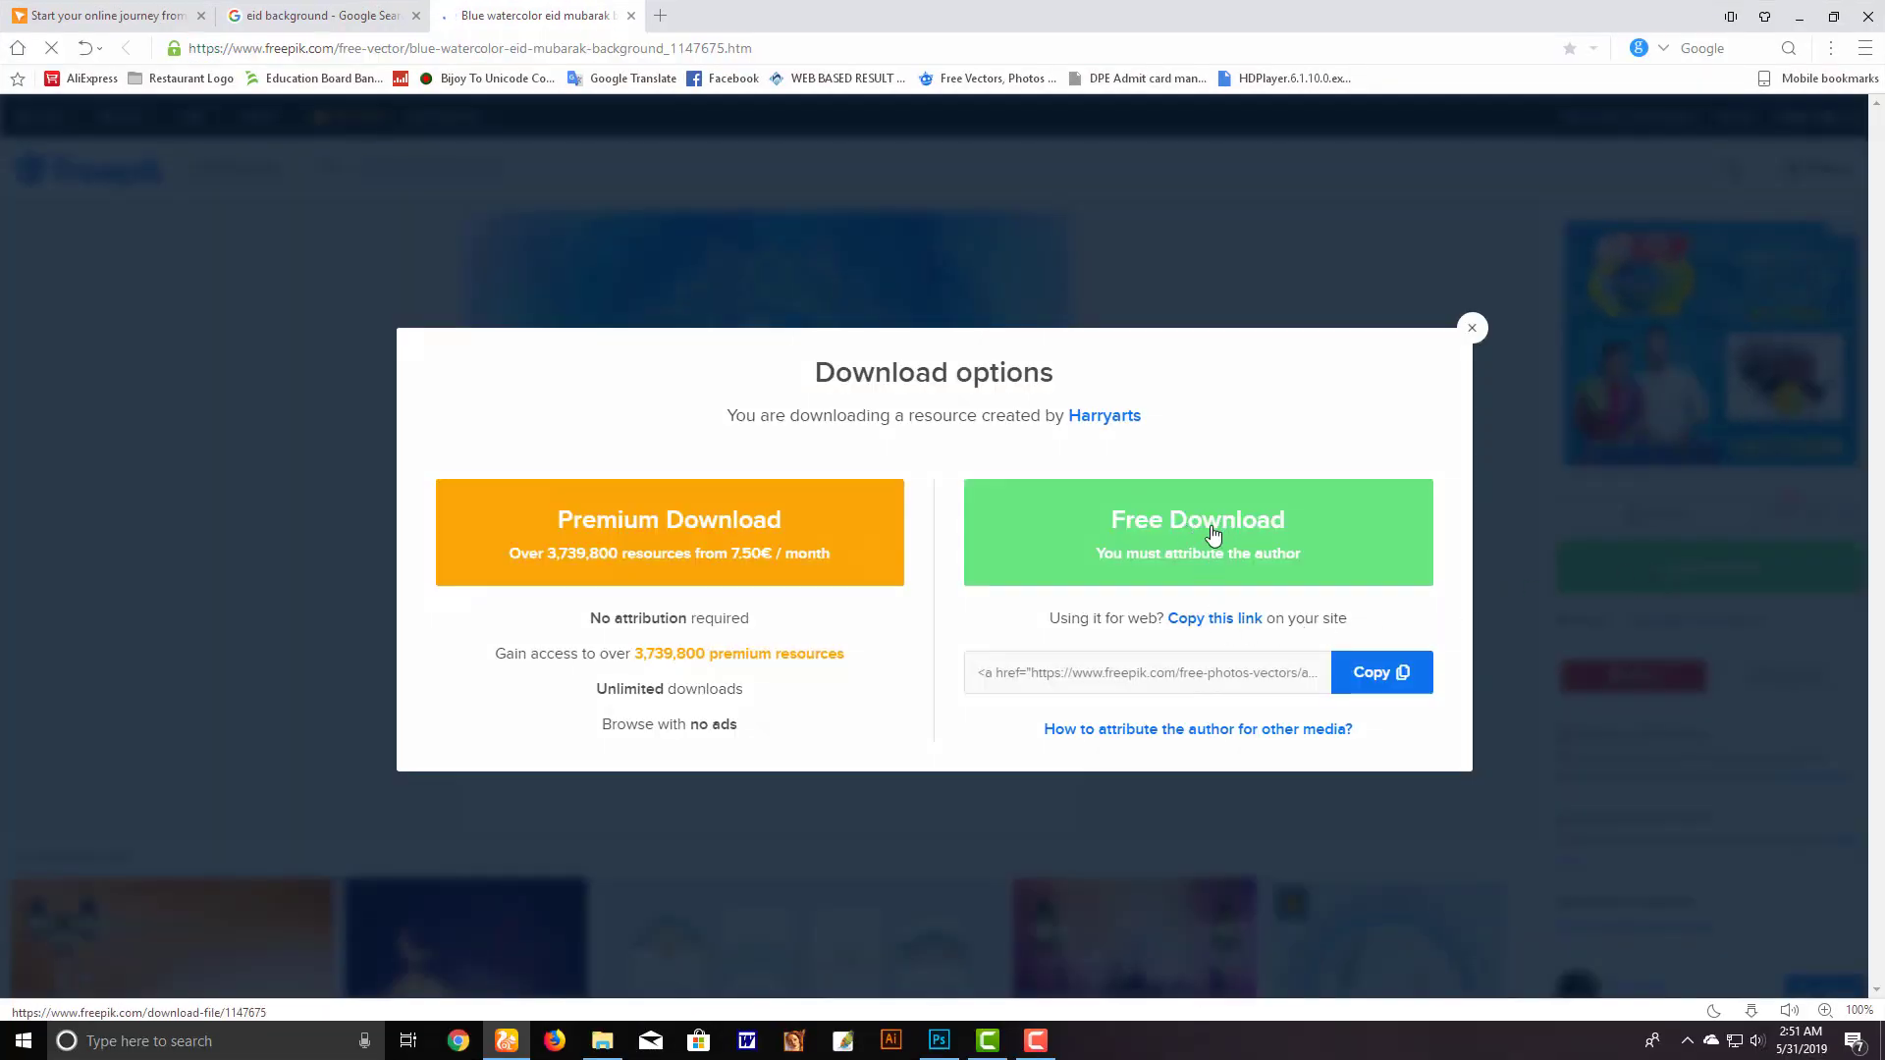
{"action": "left_click", "coordinate": [1214, 534]}
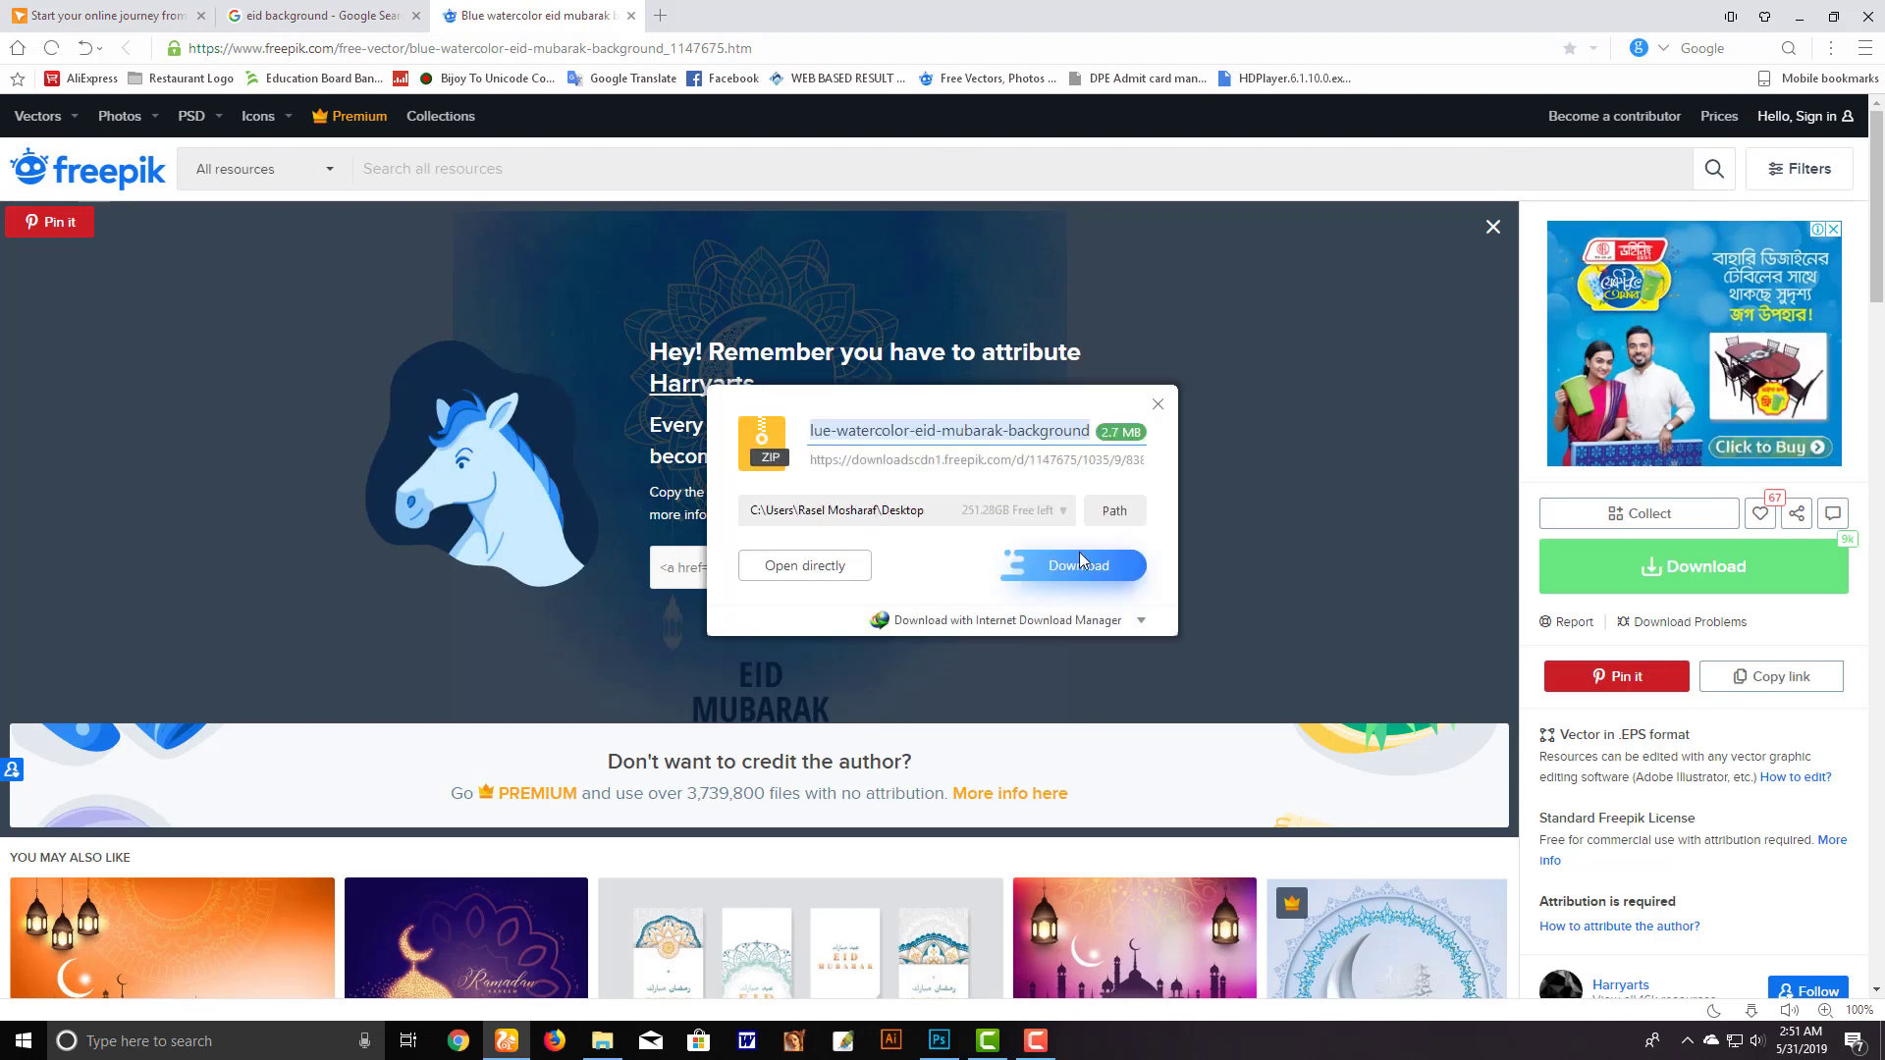
{"action": "left_click", "coordinate": [1100, 567]}
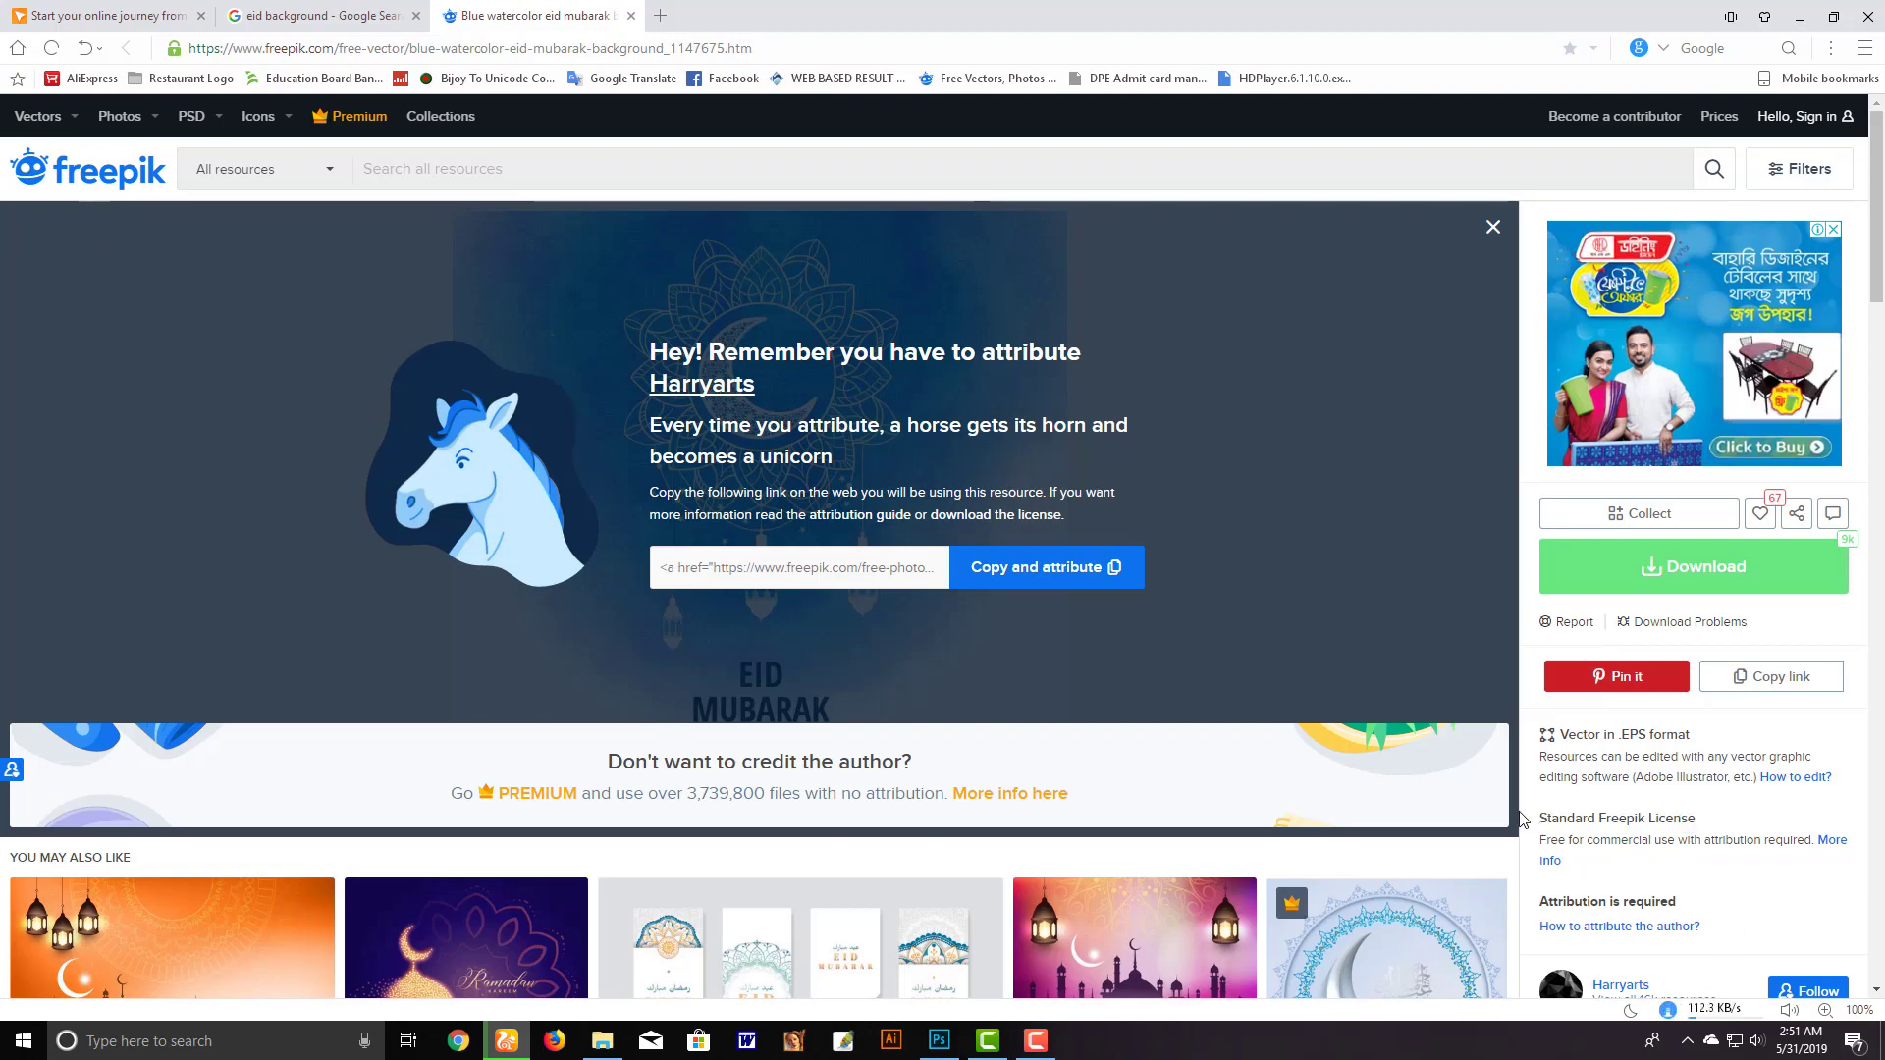
{"action": "key", "text": "super+d"}
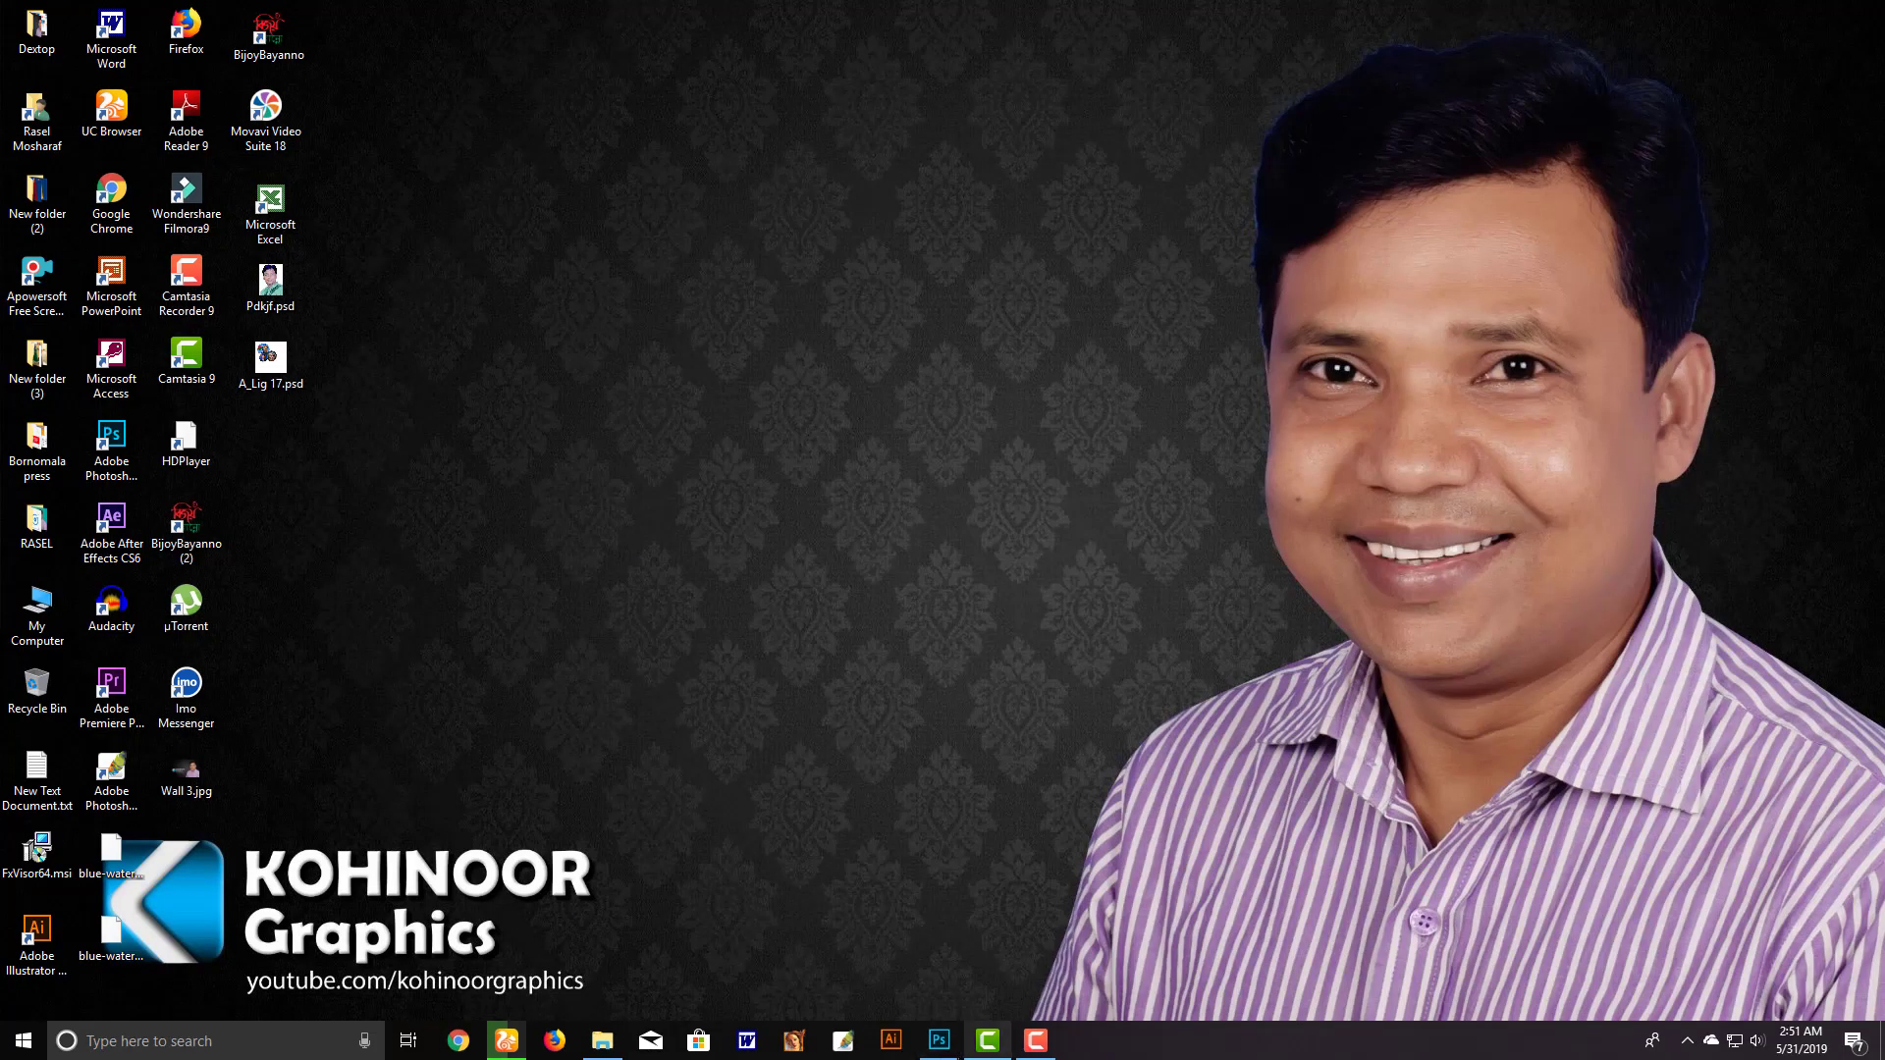
Set up a new Photoshop document at 17 × 22 inches and 150 ppi
{"action": "left_click", "coordinate": [939, 1041]}
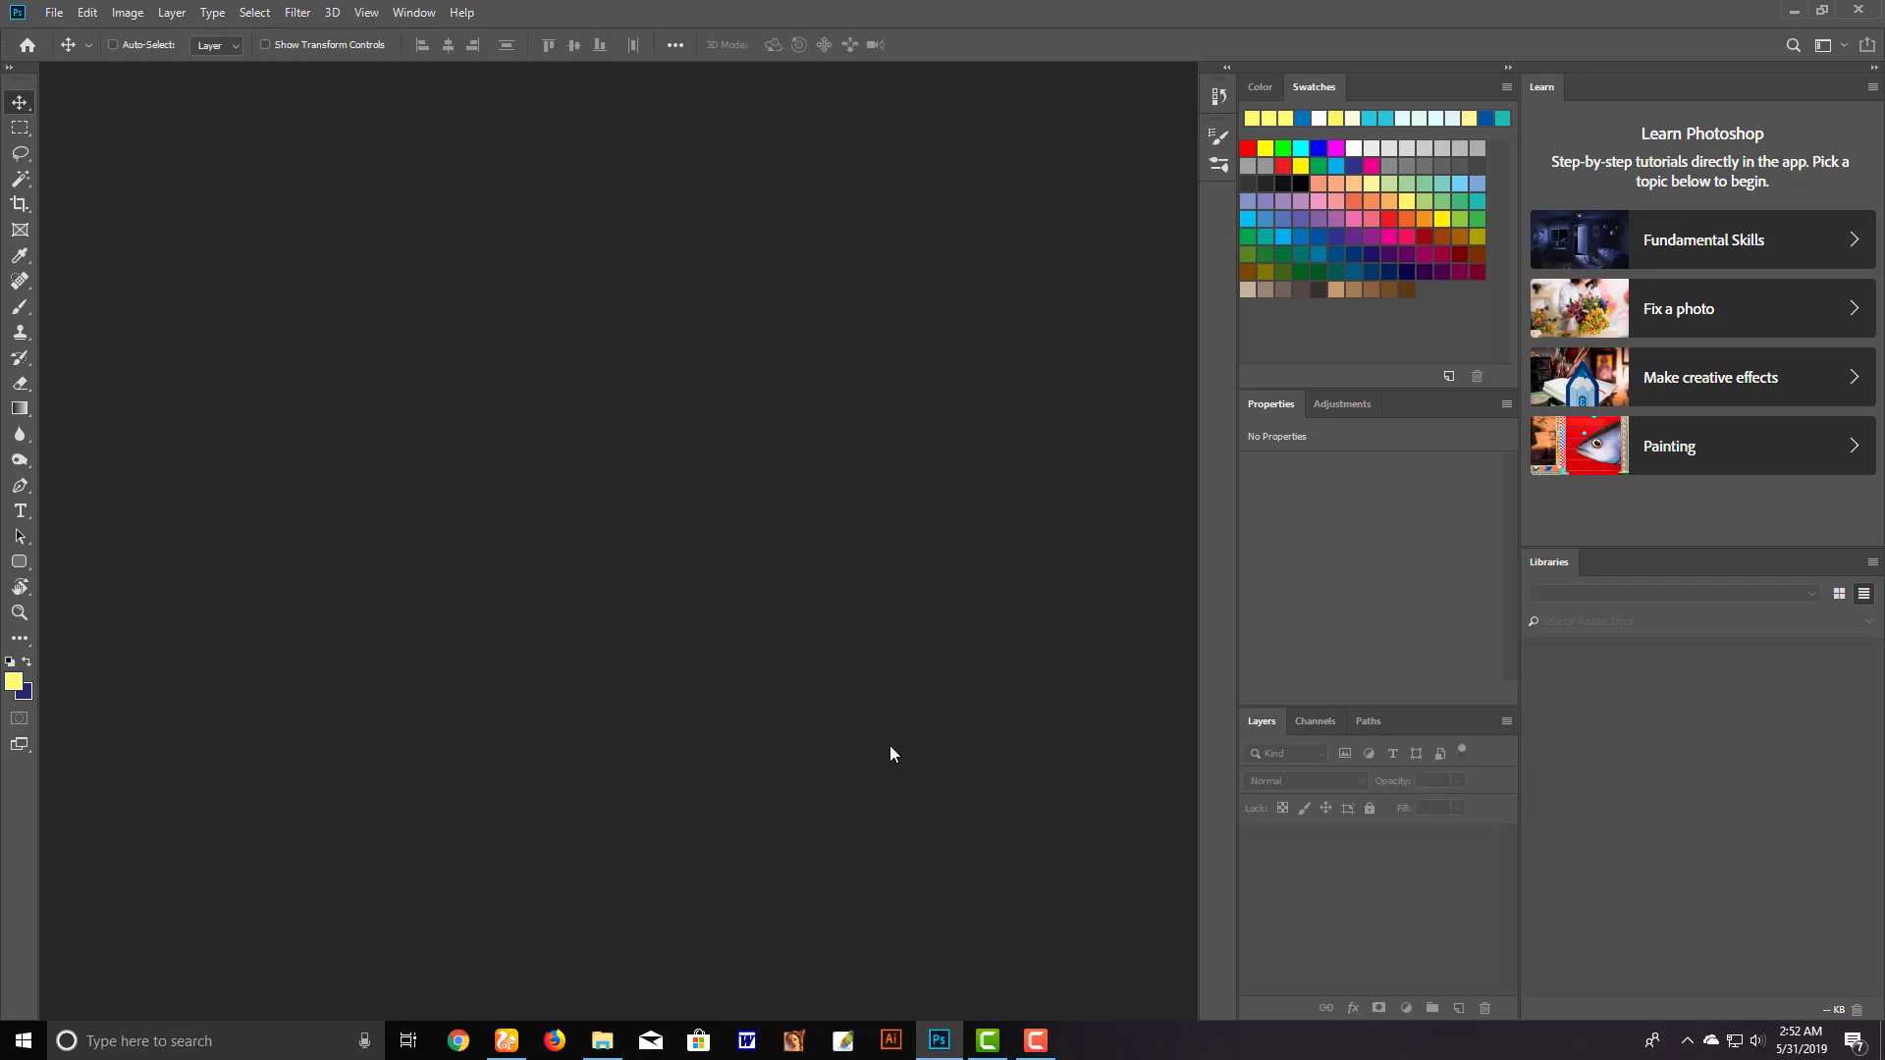
{"action": "key", "text": "ctrl+n"}
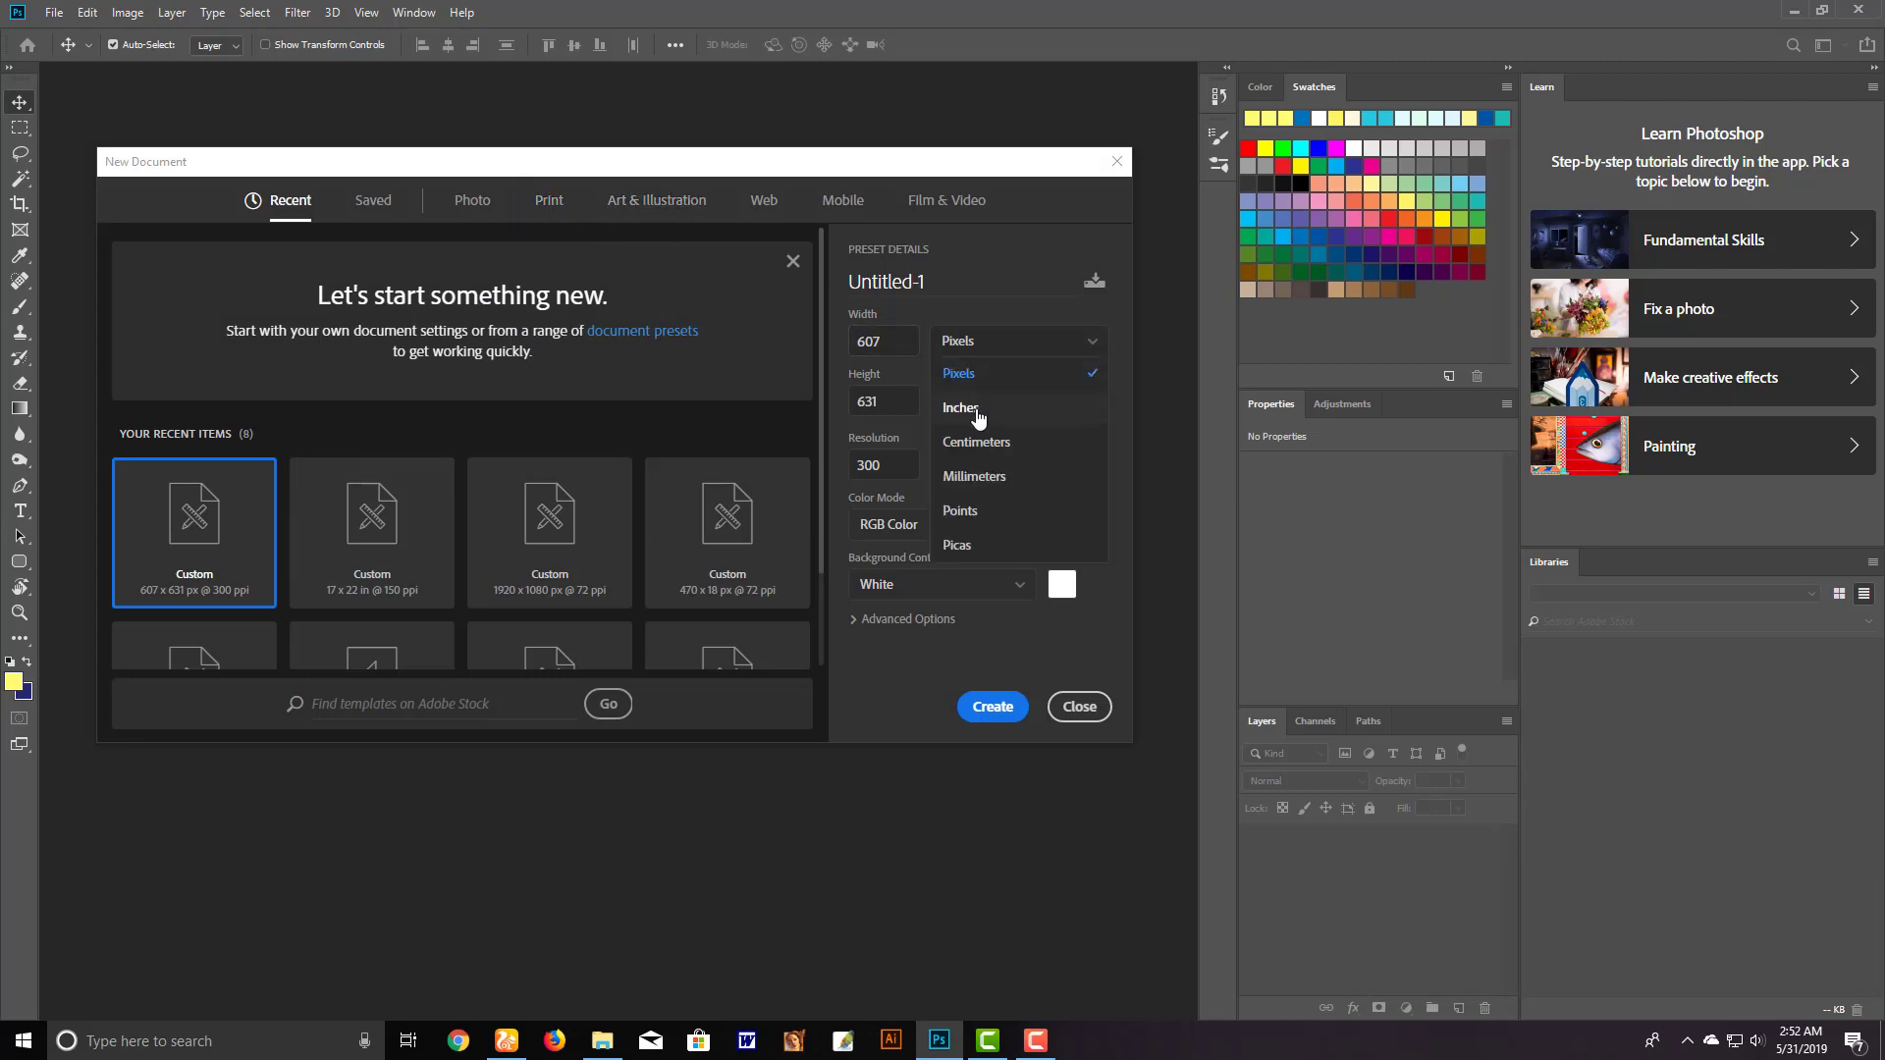
{"action": "left_click", "coordinate": [962, 408]}
{"action": "left_click_drag", "start_coordinate": [915, 342], "coordinate": [772, 341]}
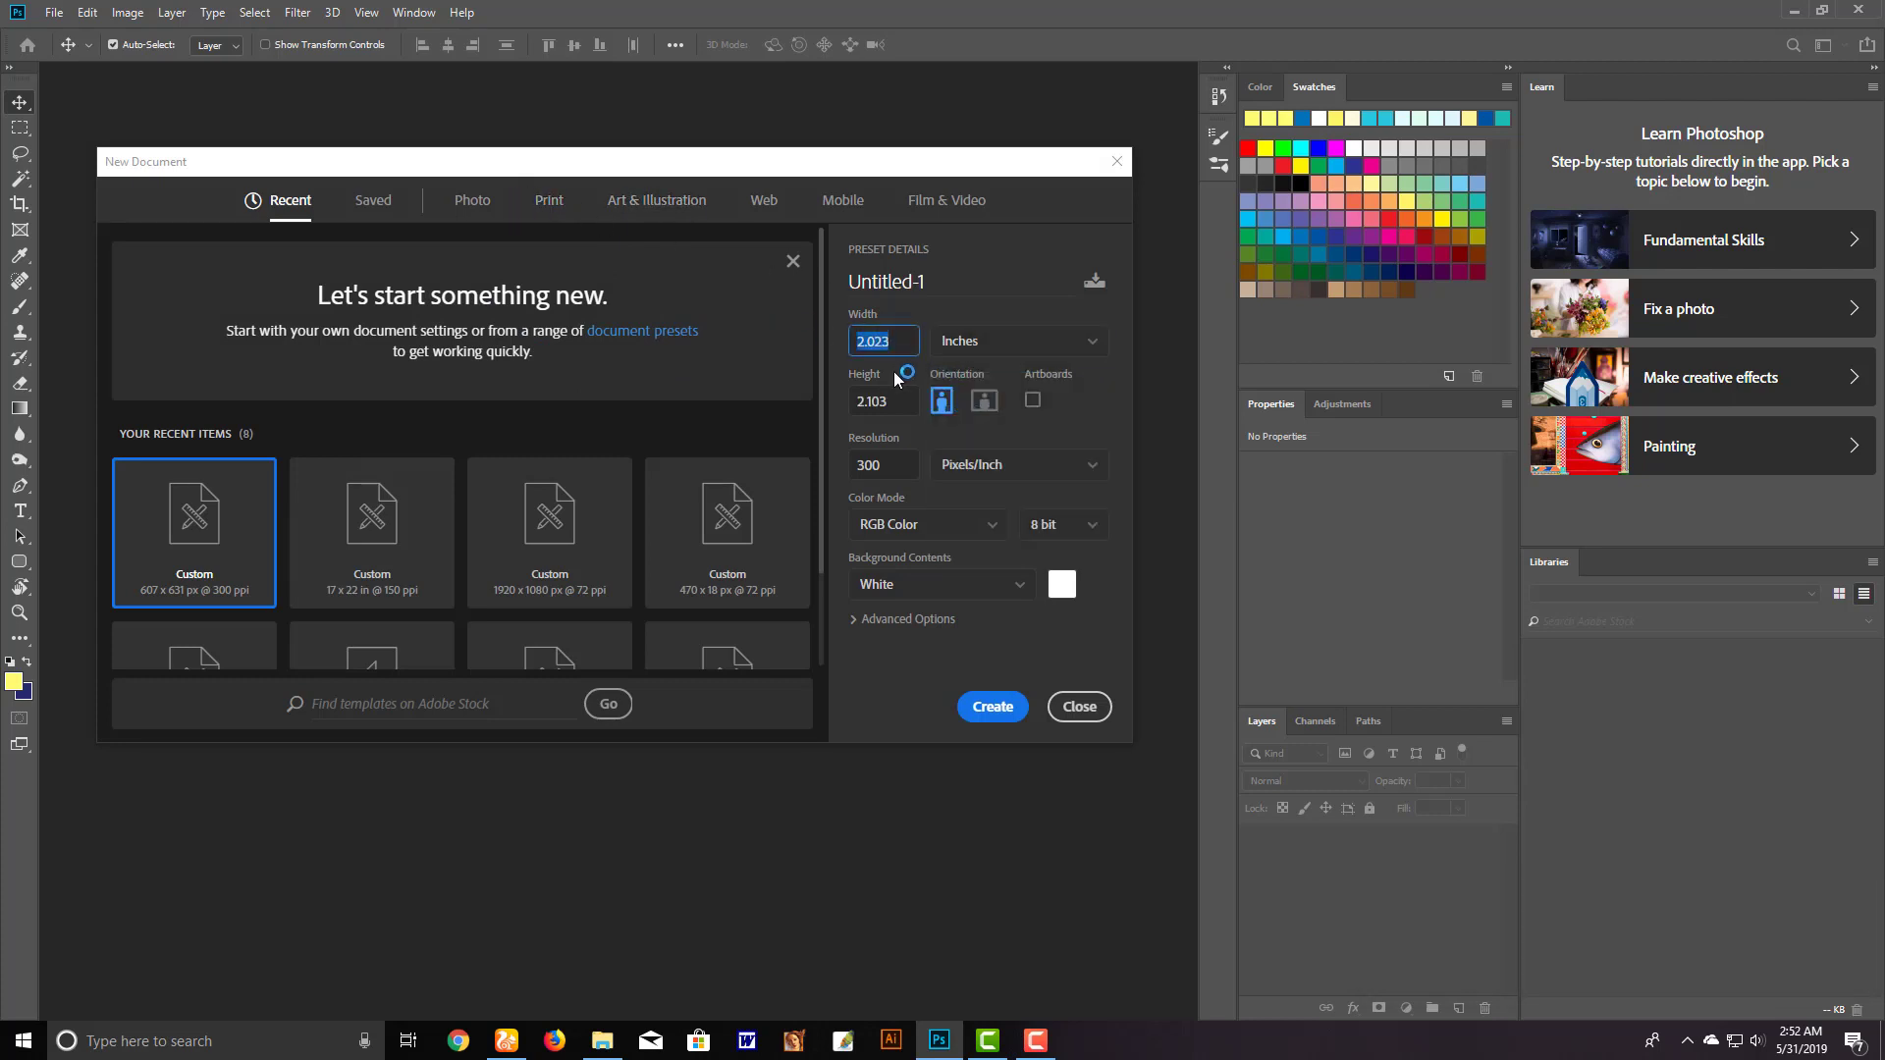
{"action": "type", "text": "17"}
{"action": "key", "text": "Tab"}
{"action": "type", "text": "22"}
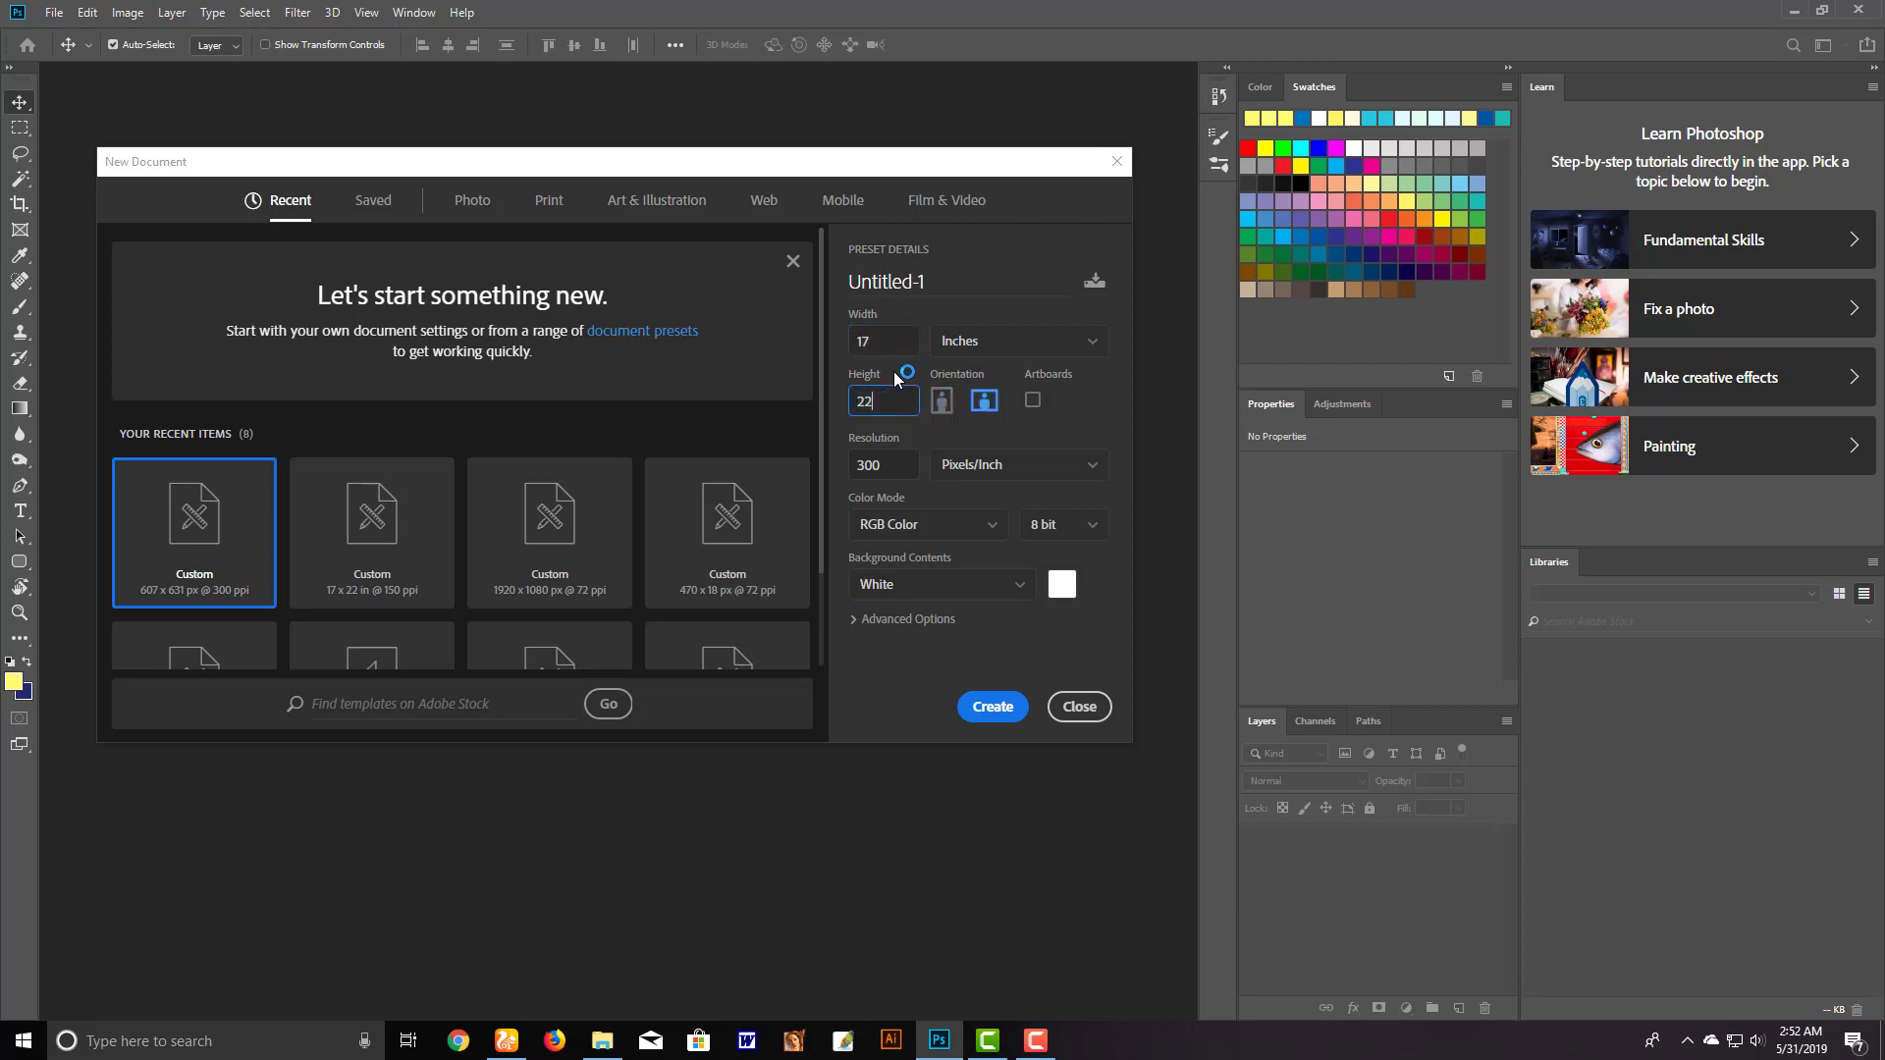
{"action": "key", "text": "Tab"}
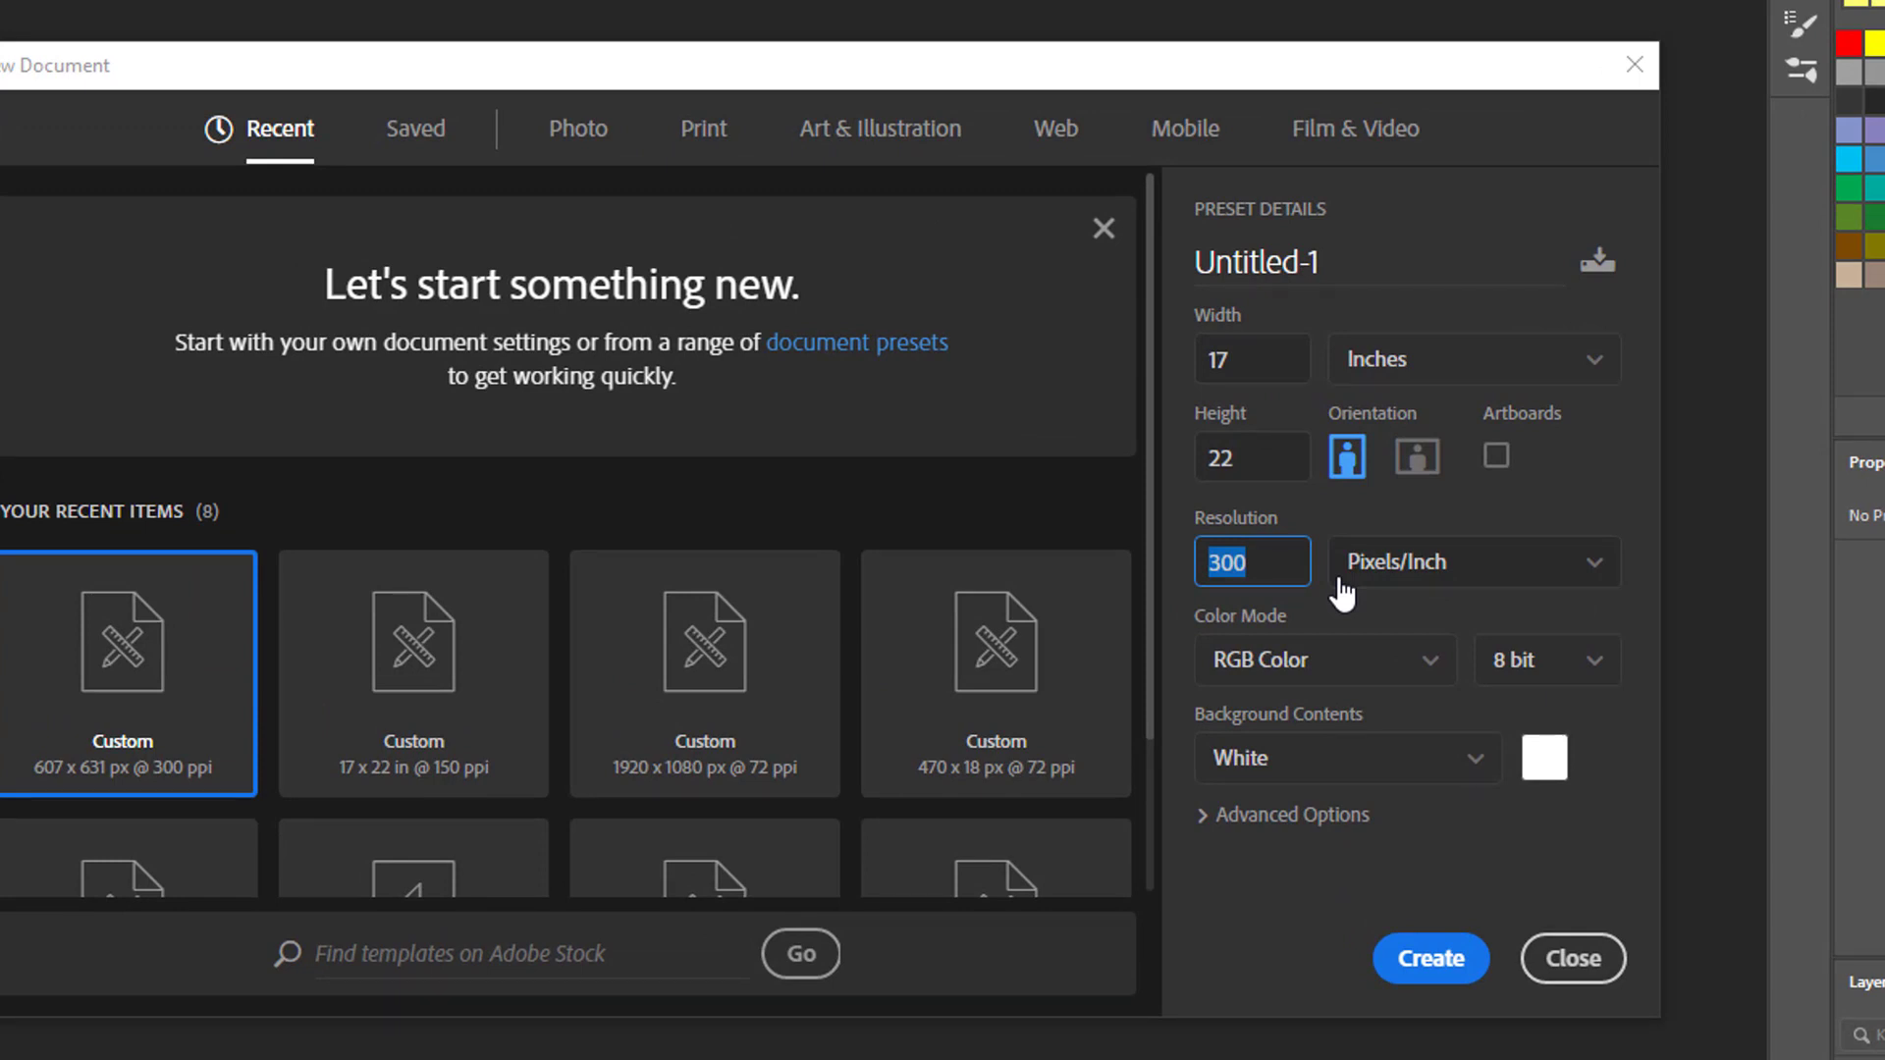
{"action": "type", "text": "150"}
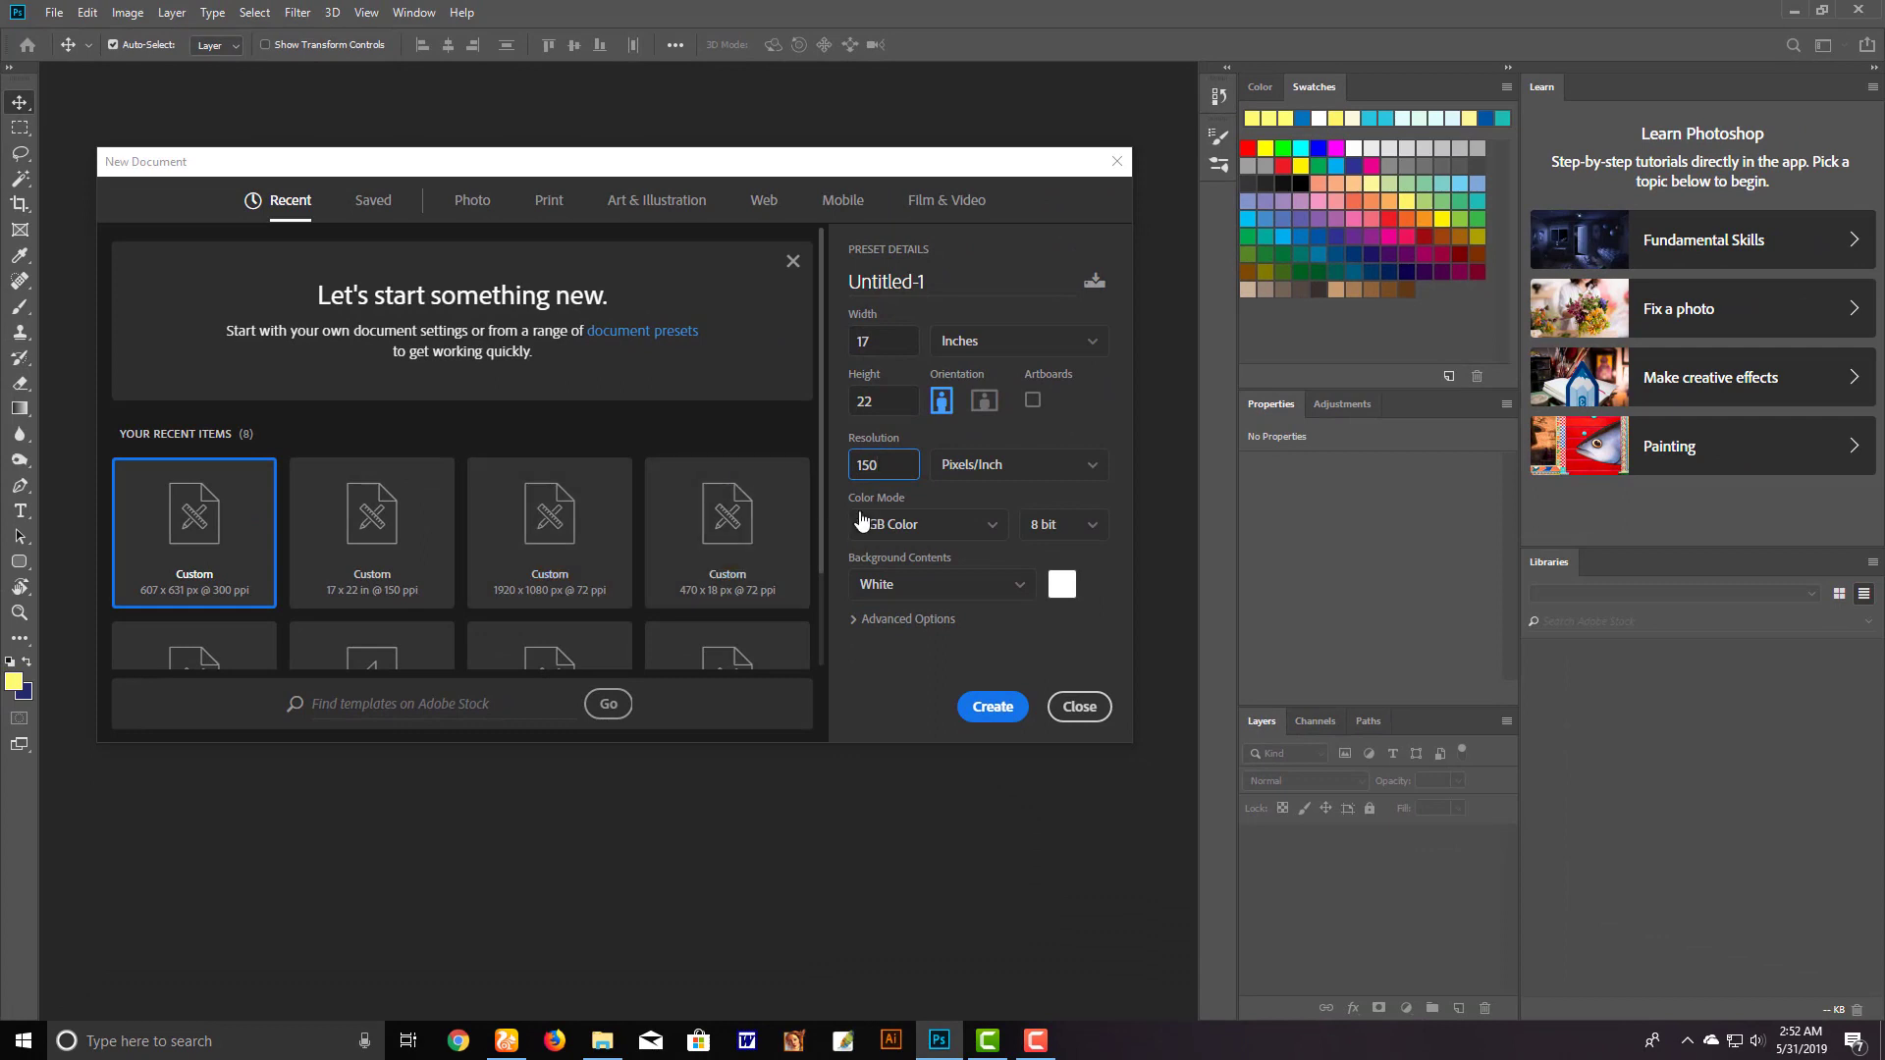
Create the blank document and extract the downloaded zip into its own folder
{"action": "left_click", "coordinate": [991, 711]}
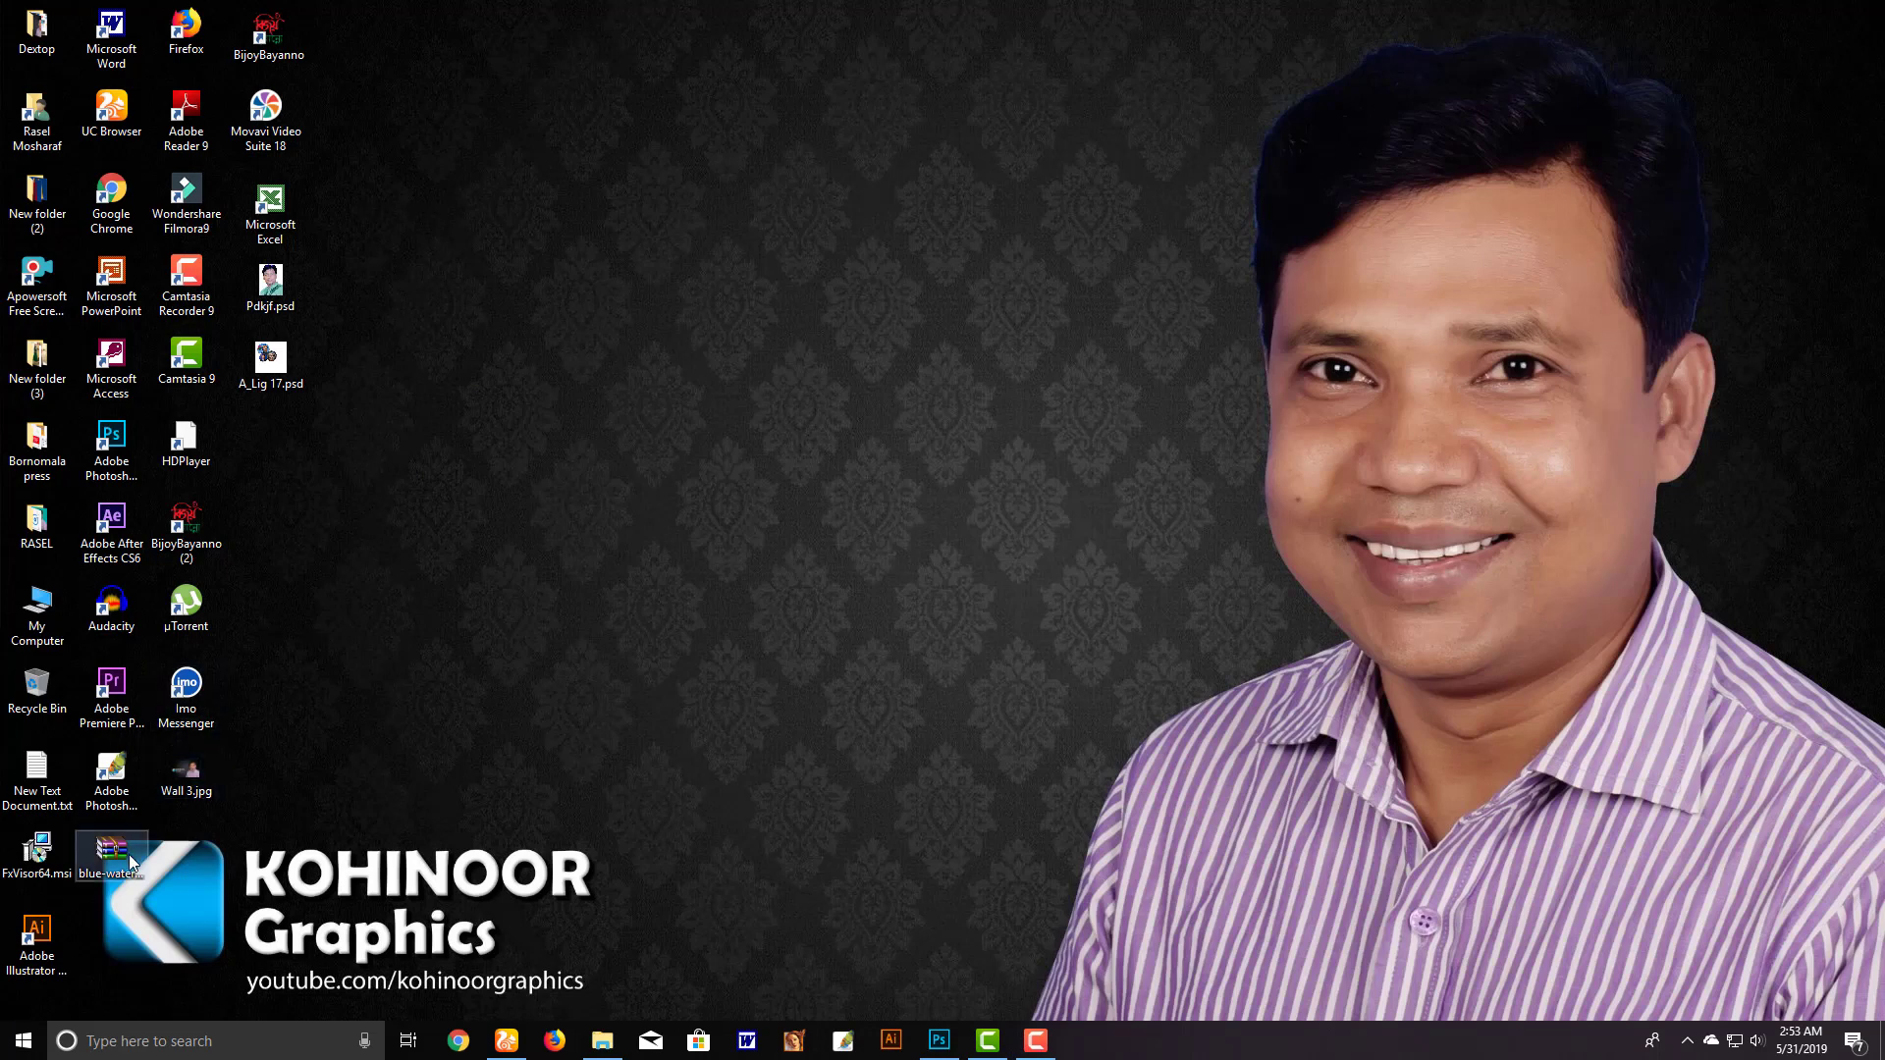
{"action": "mouse_move", "coordinate": [122, 858]}
{"action": "left_mouse_down"}
{"action": "mouse_move", "coordinate": [581, 654]}
{"action": "mouse_move", "coordinate": [469, 609]}
{"action": "left_mouse_up"}
{"action": "right_click", "coordinate": [469, 609]}
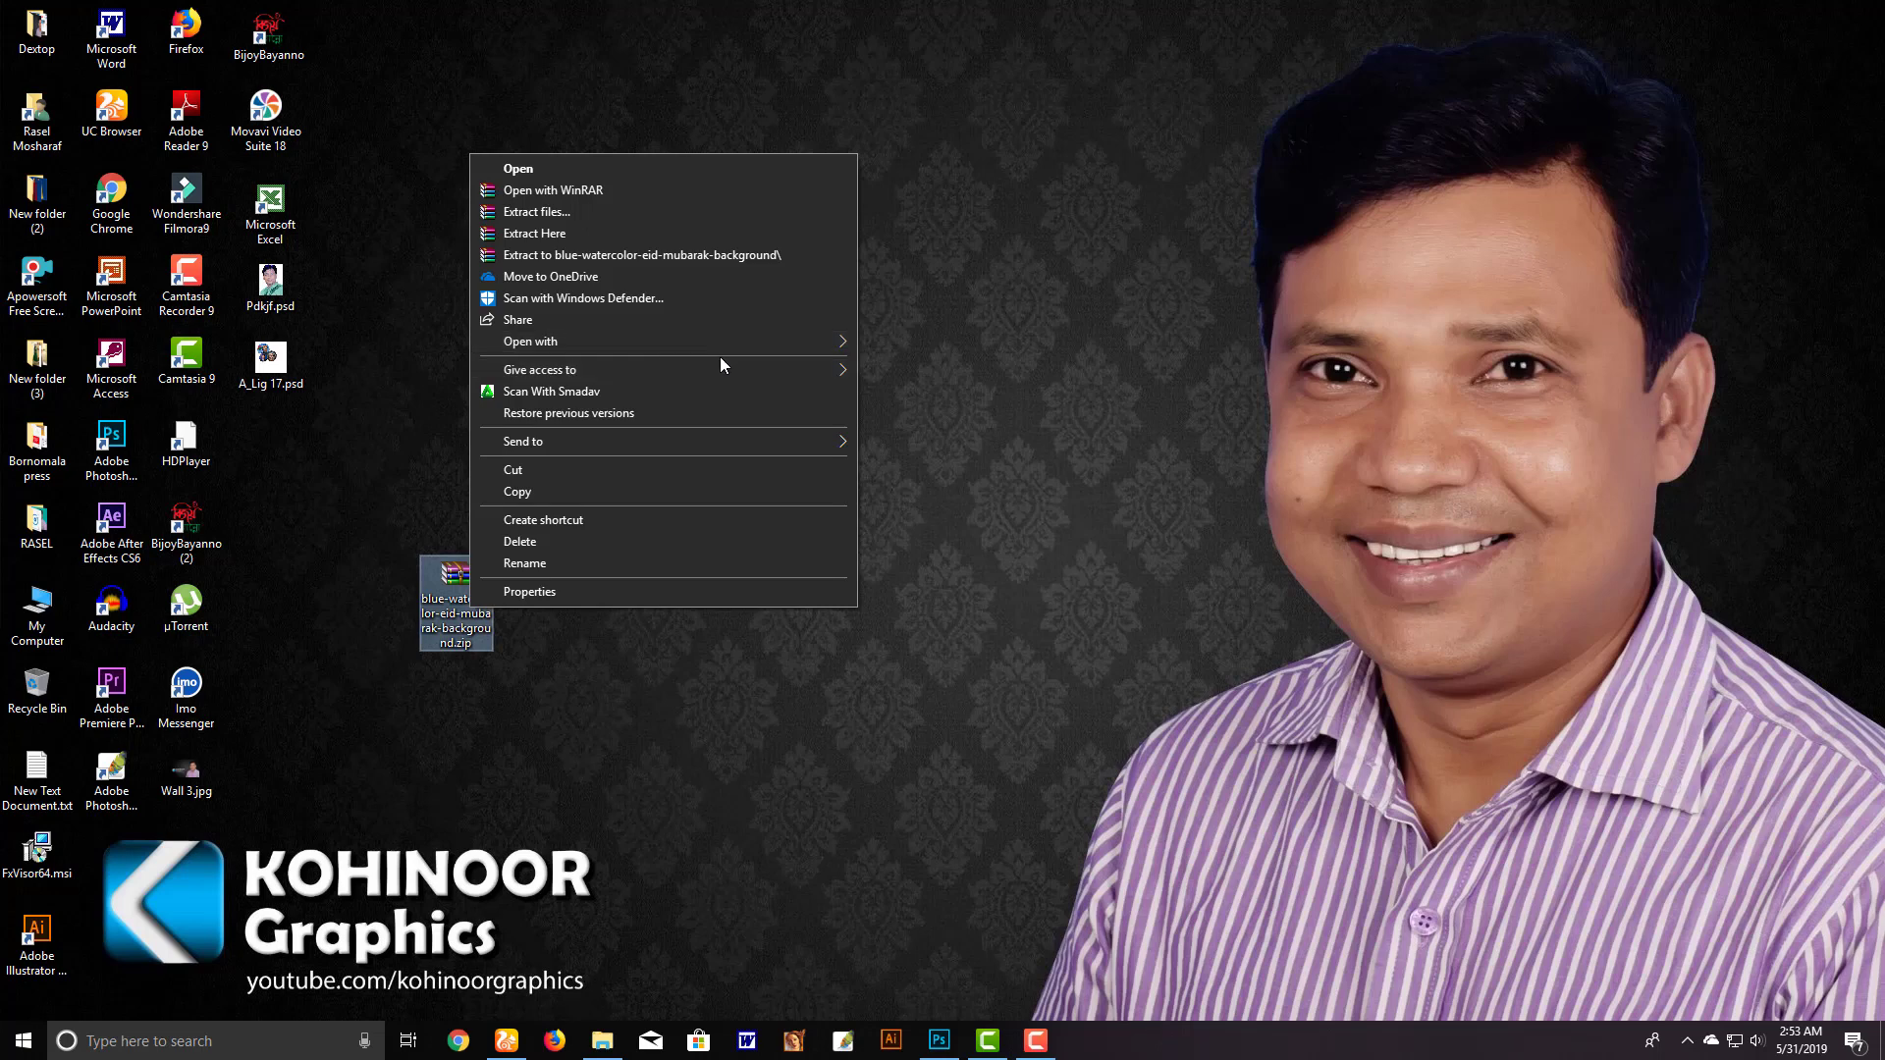
{"action": "left_click", "coordinate": [667, 255]}
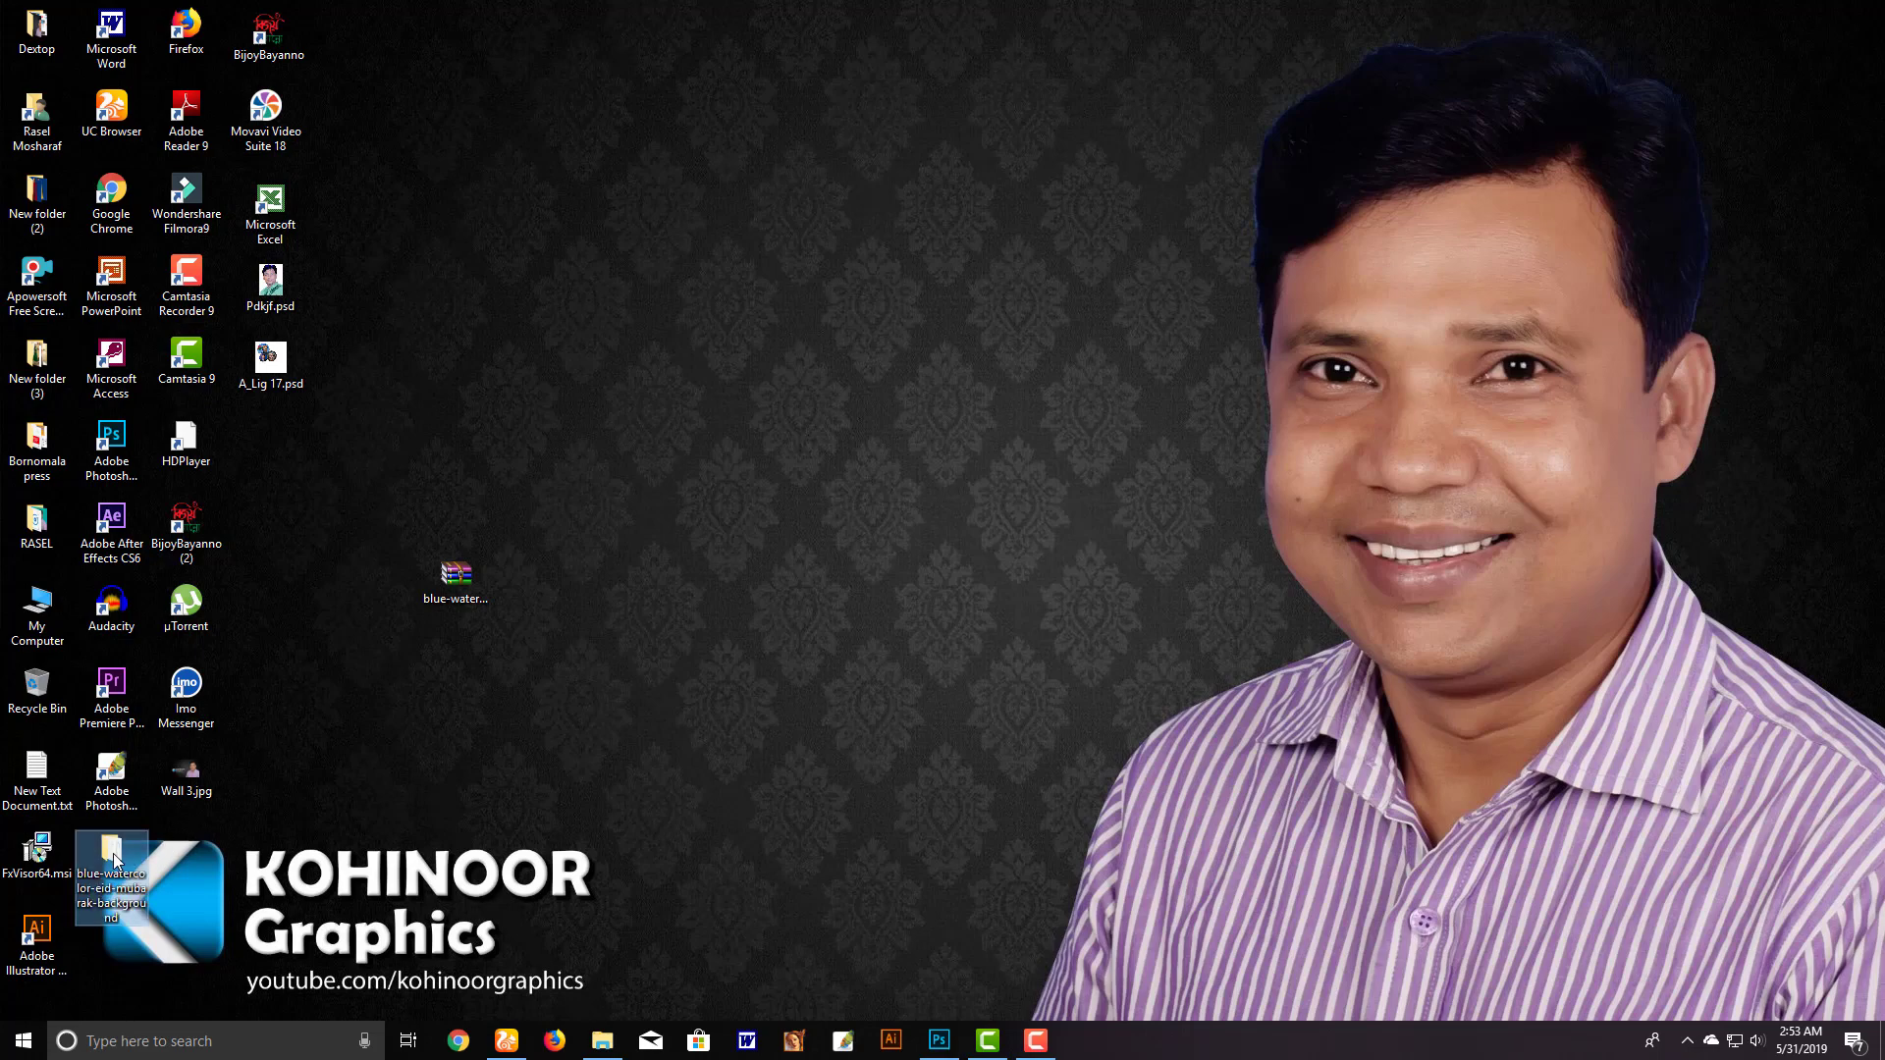
View the extracted folder as extra large icons and drag 8384.jpg into Photoshop
{"action": "double_click", "coordinate": [112, 851]}
{"action": "right_click", "coordinate": [483, 432]}
{"action": "mouse_move", "coordinate": [531, 446]}
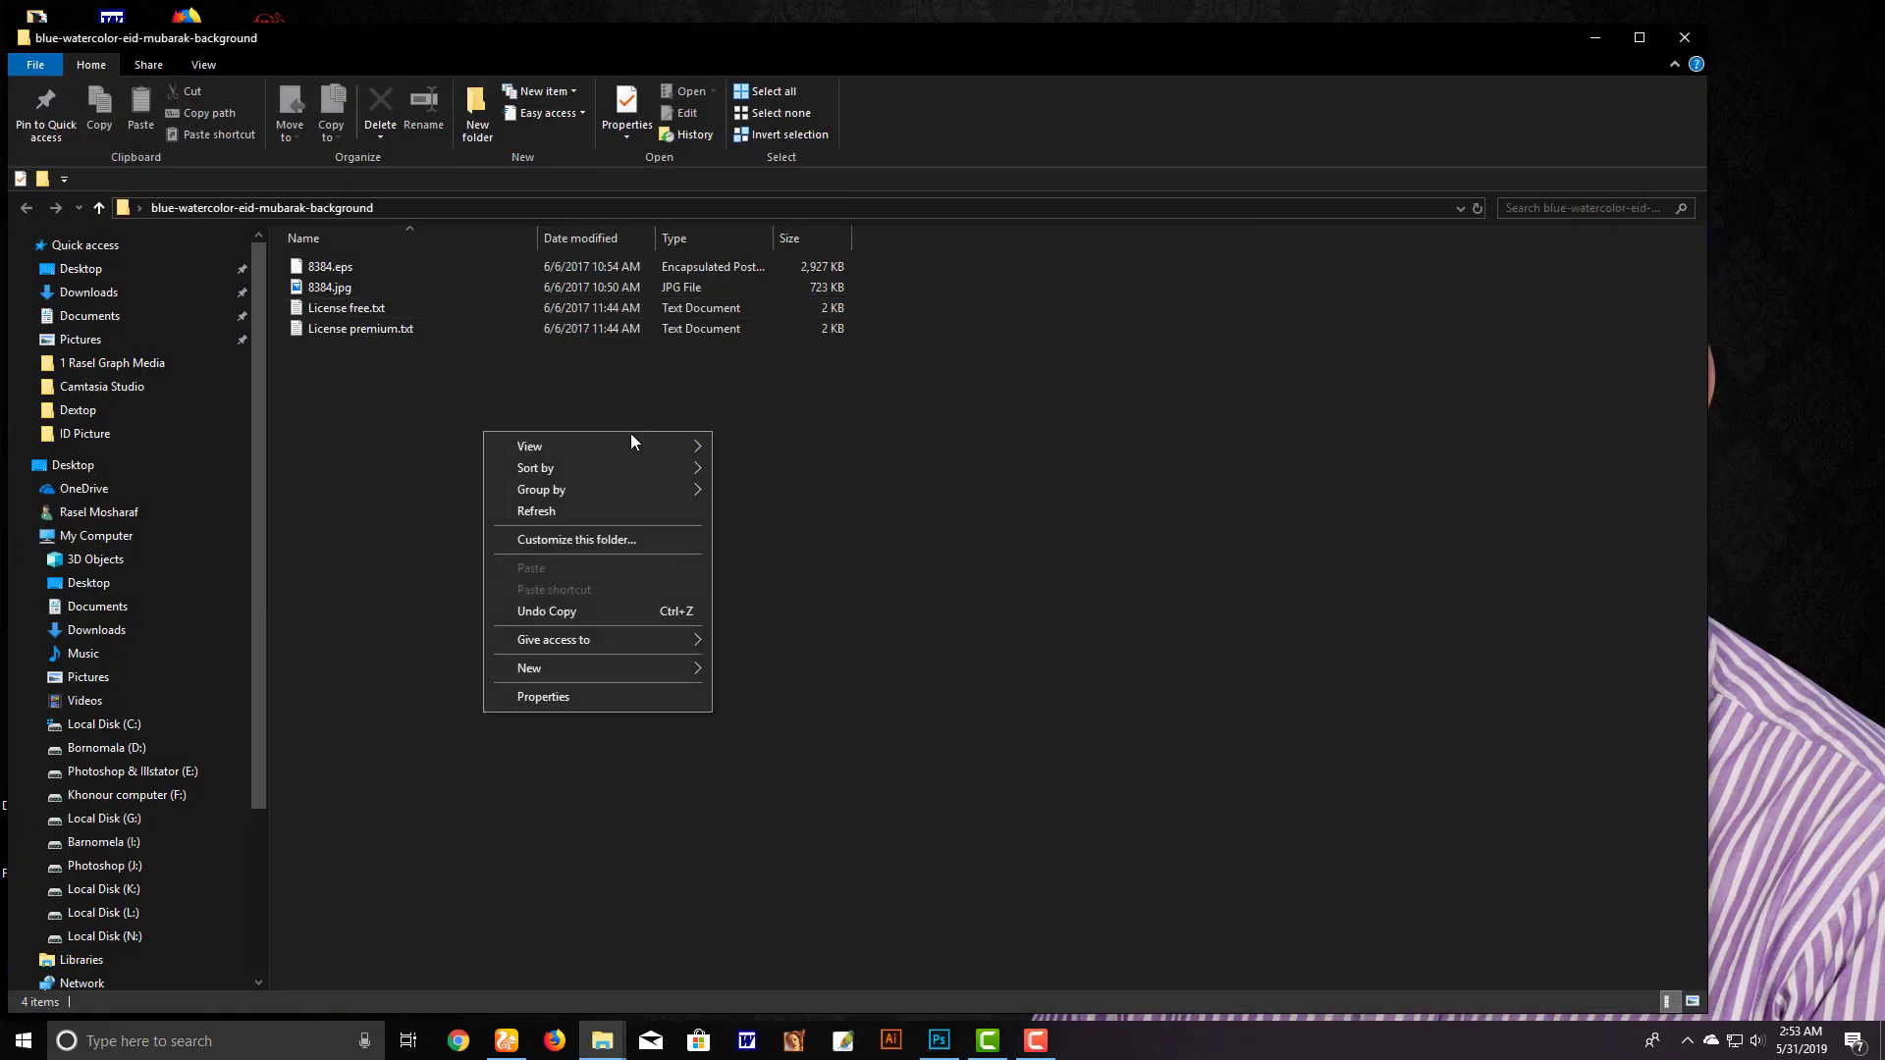
{"action": "left_click", "coordinate": [792, 448]}
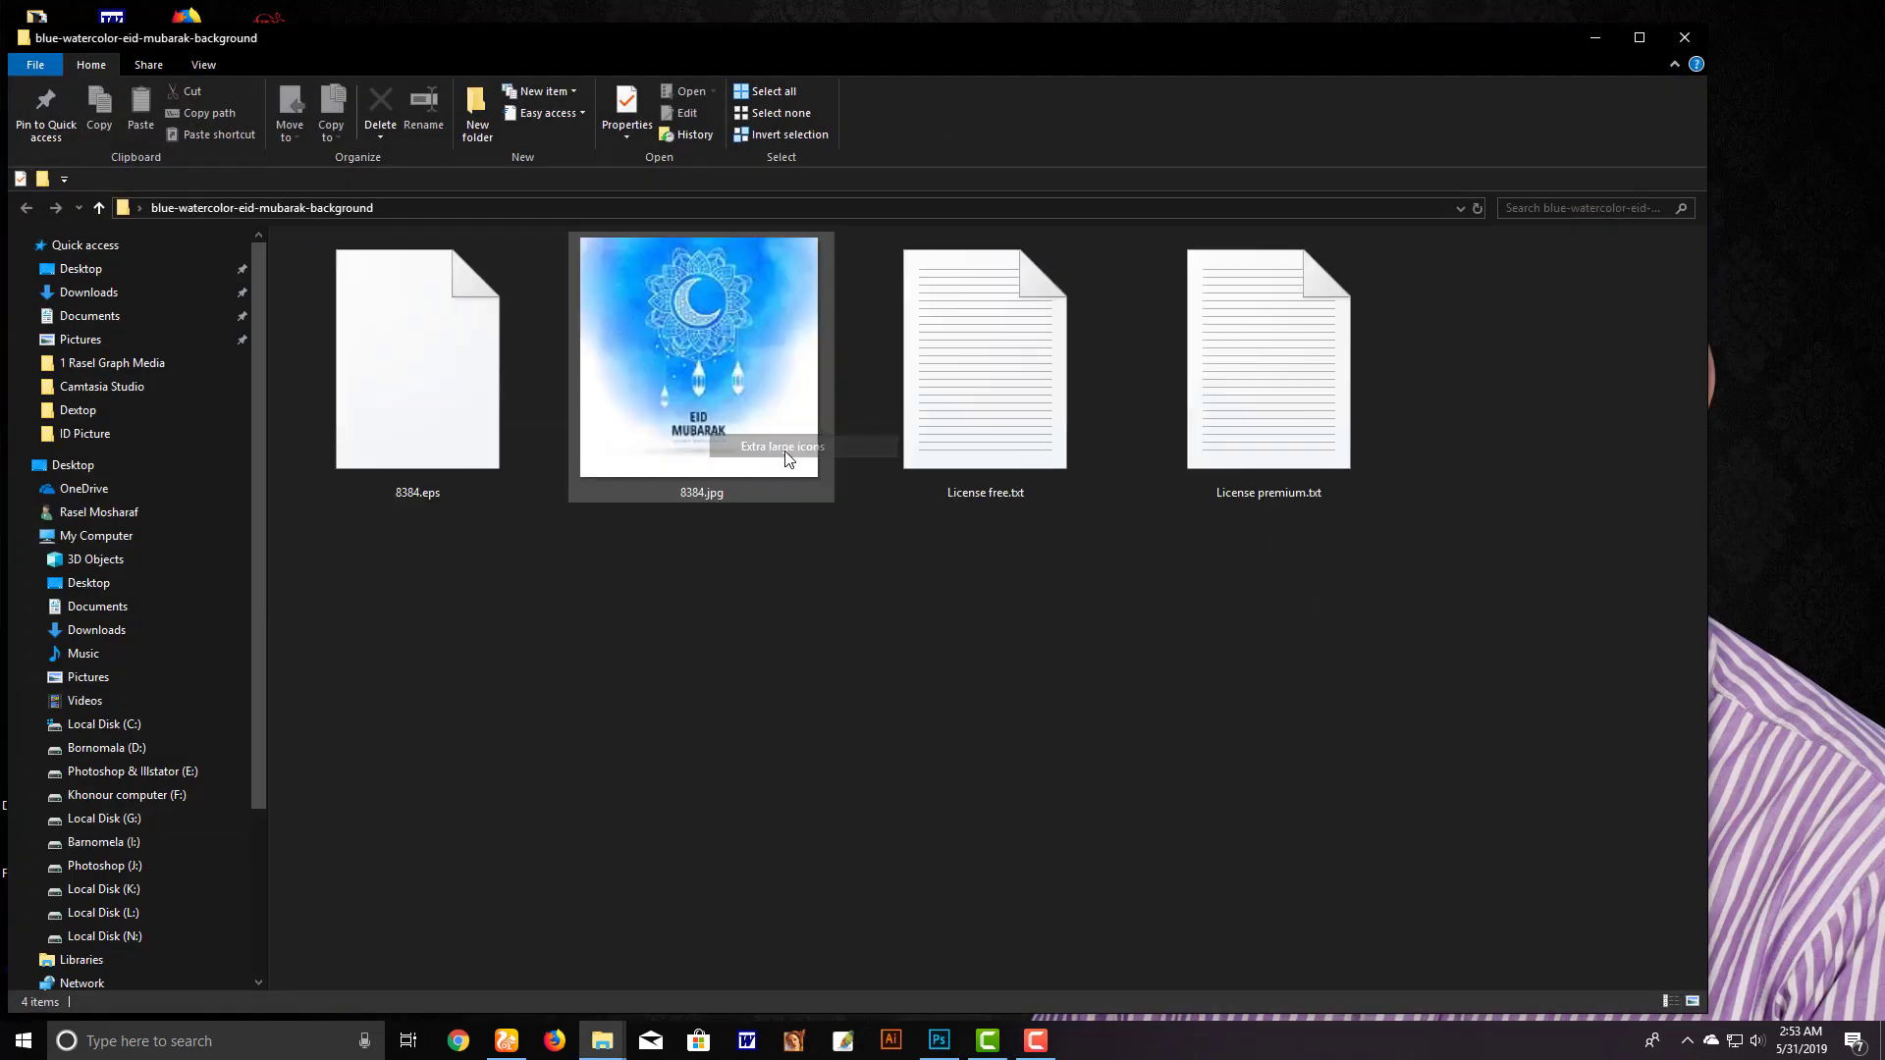
{"action": "left_click", "coordinate": [466, 374]}
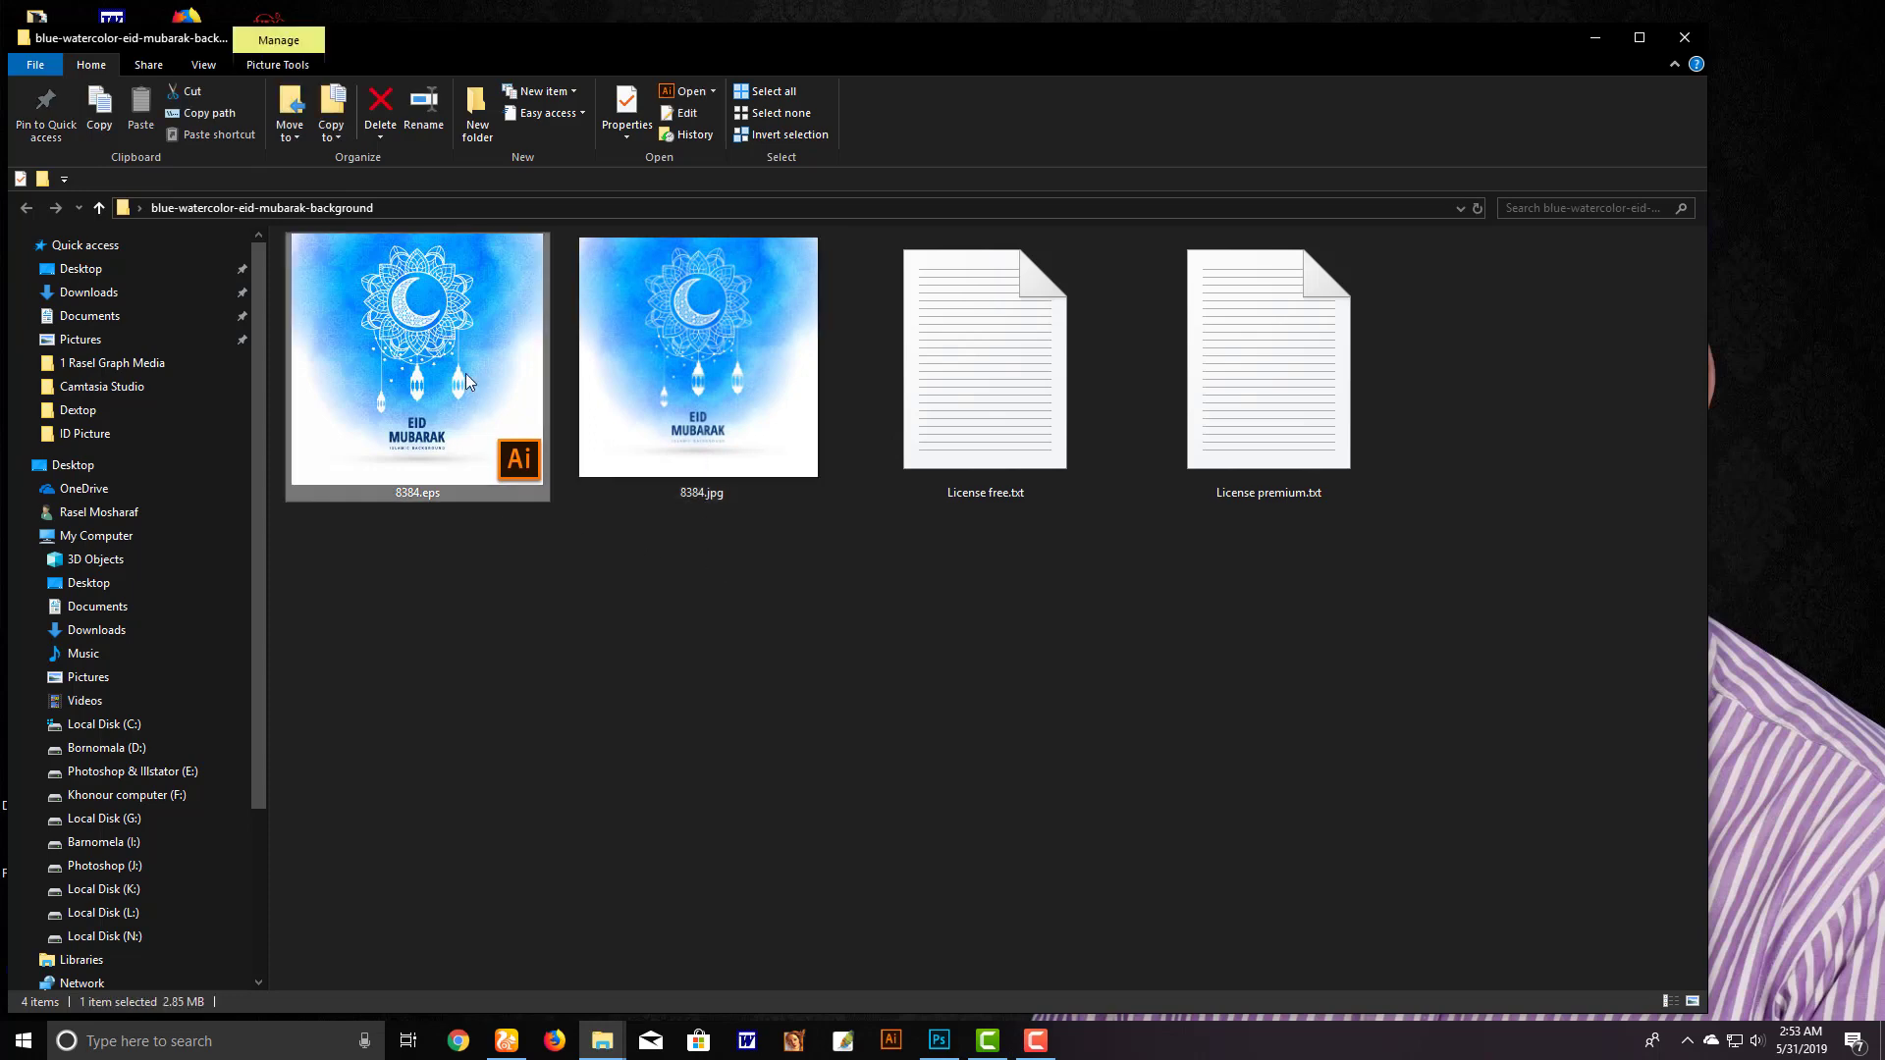
{"action": "left_click", "coordinate": [725, 351]}
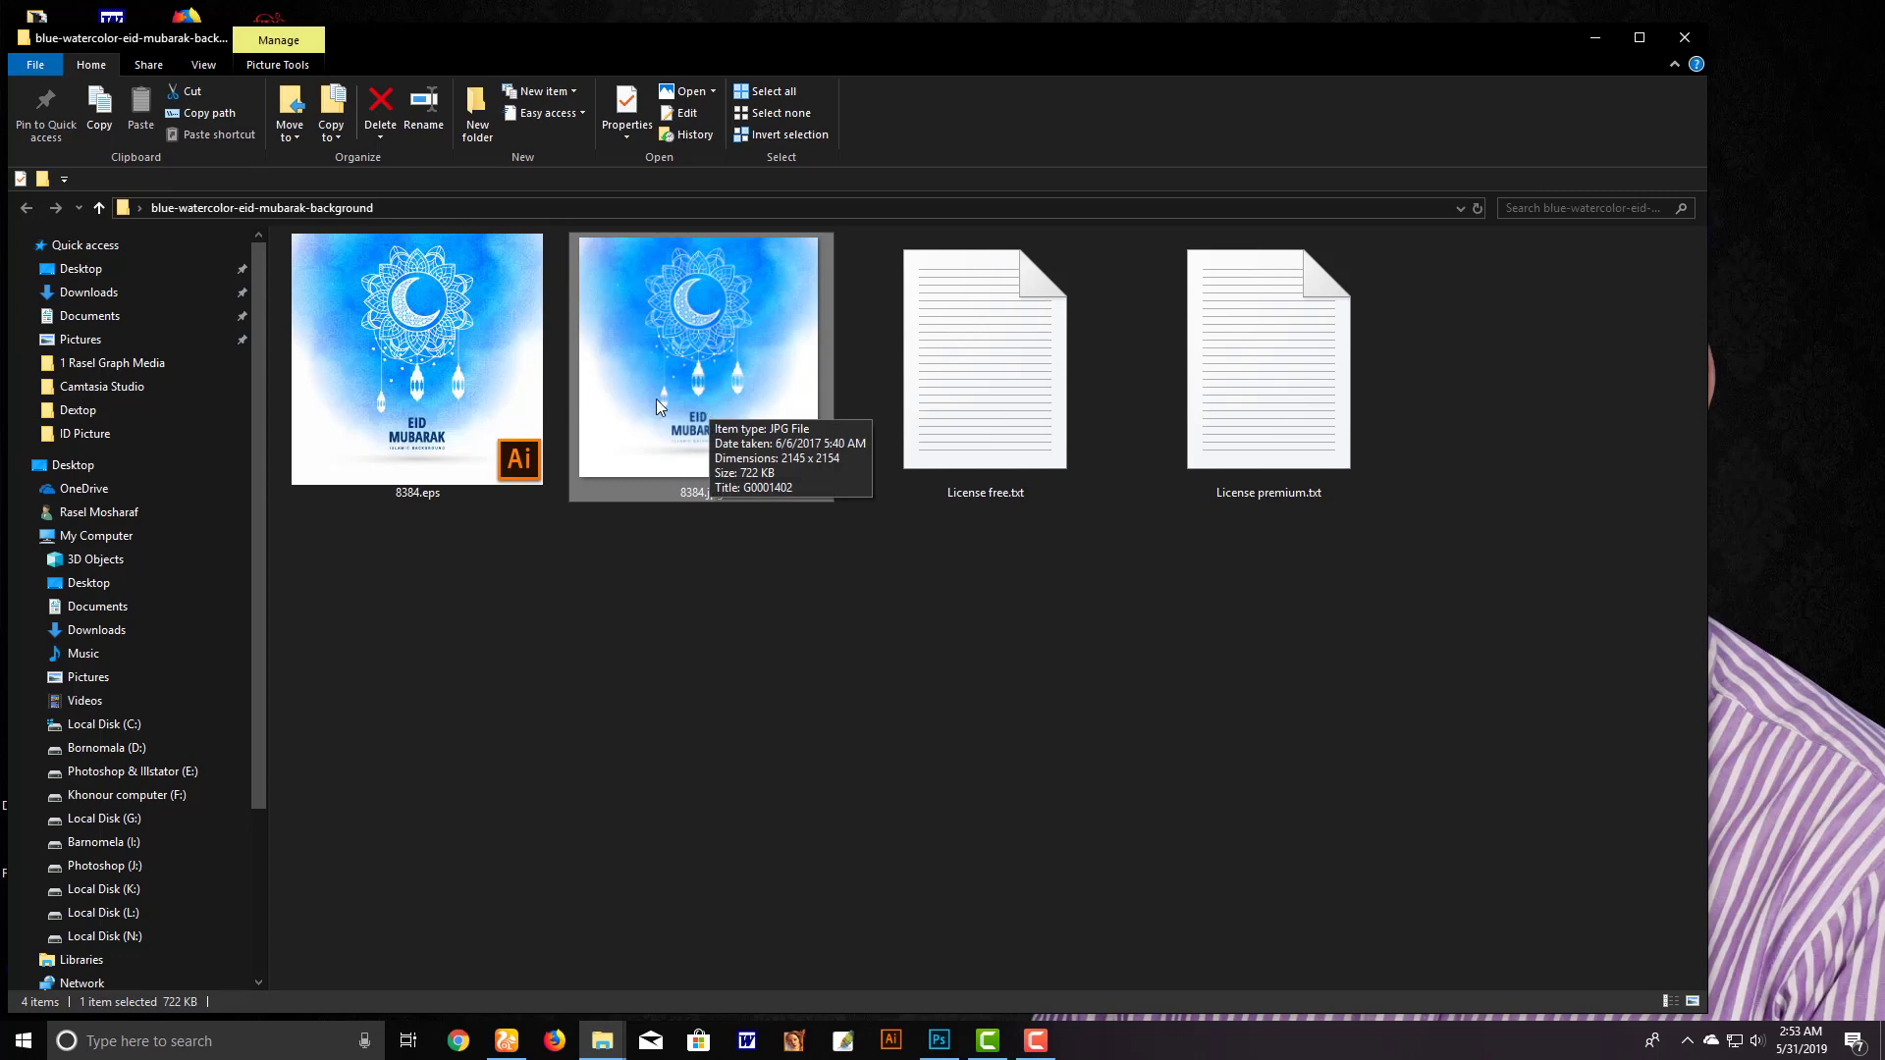
{"action": "key", "text": "Left"}
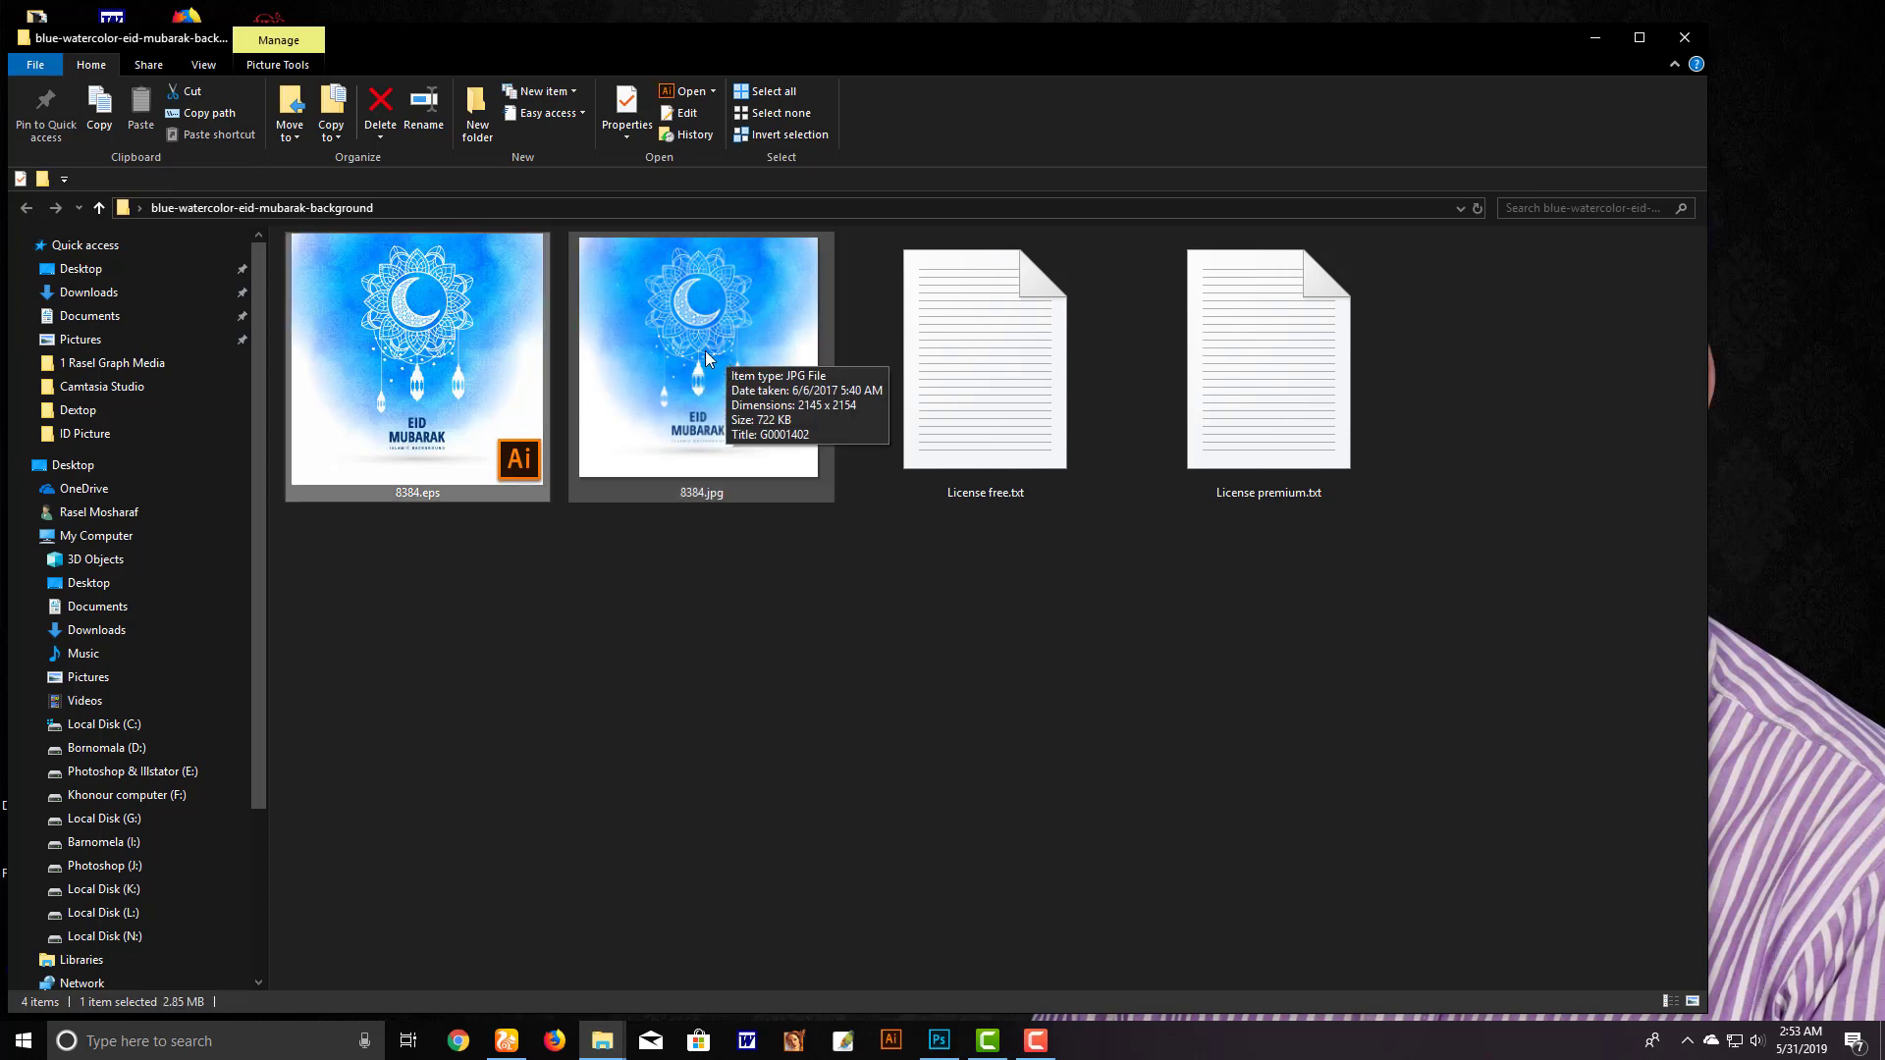
{"action": "mouse_move", "coordinate": [707, 357]}
{"action": "left_mouse_down"}
{"action": "mouse_move", "coordinate": [913, 821]}
{"action": "mouse_move", "coordinate": [917, 1002]}
{"action": "mouse_move", "coordinate": [937, 1047]}
{"action": "mouse_move", "coordinate": [904, 219]}
{"action": "mouse_move", "coordinate": [968, 81]}
{"action": "left_mouse_up"}
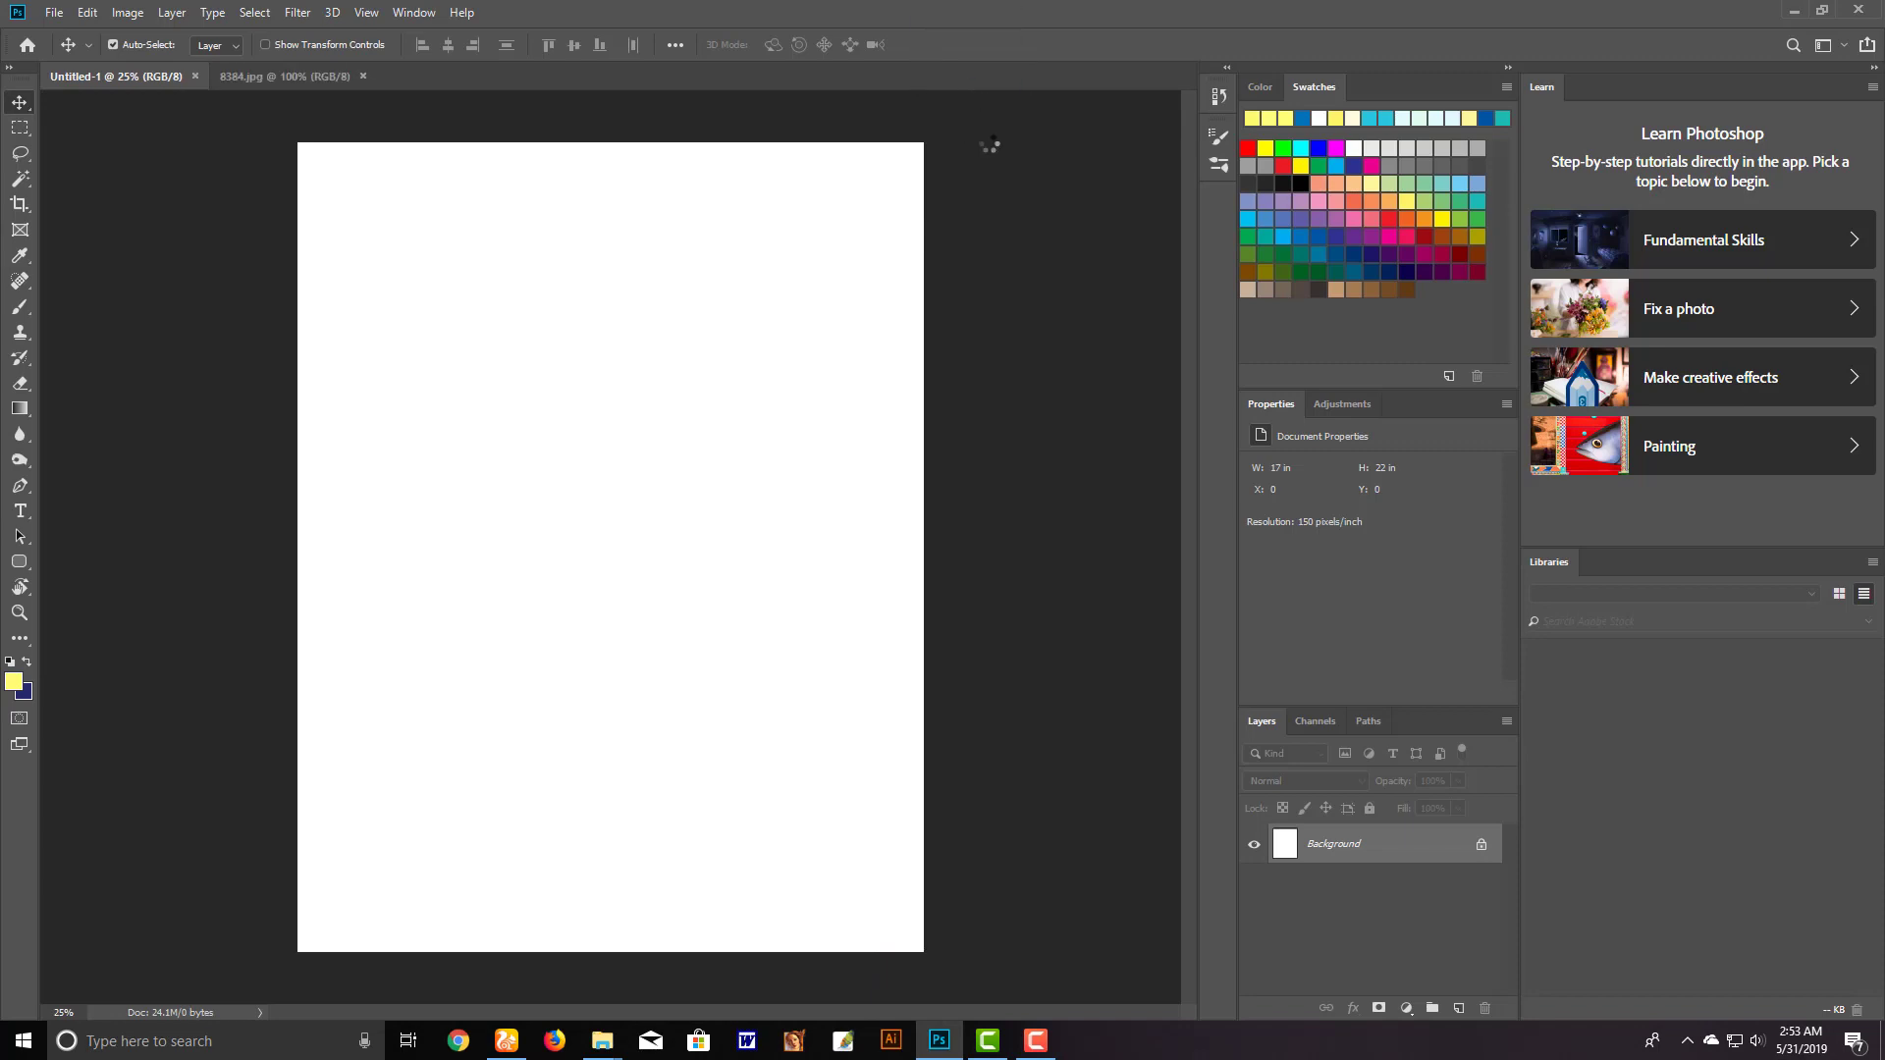
Copy 8384.jpg into the poster, enlarge it to full width and move it to the top
{"action": "scroll", "coordinate": [792, 442], "scroll_direction": "up", "scroll_amount": 5}
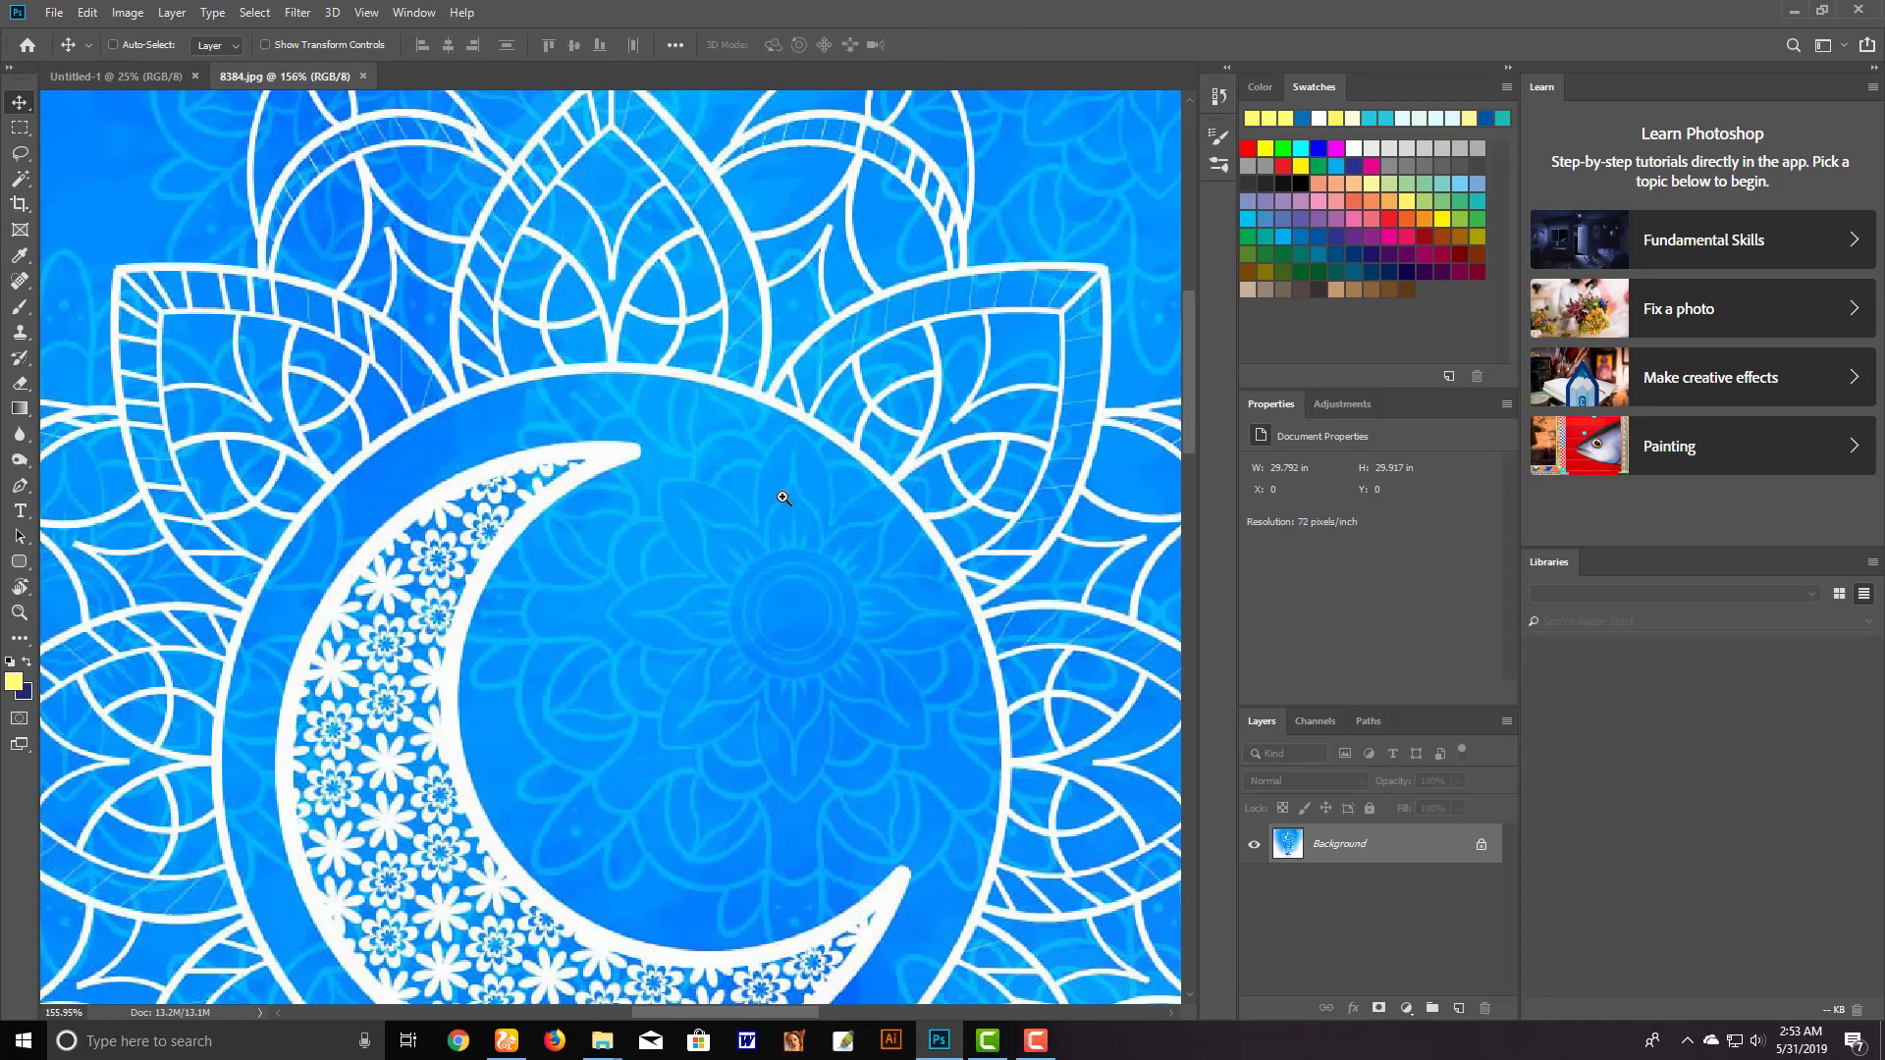
{"action": "scroll", "coordinate": [731, 530], "scroll_direction": "down", "scroll_amount": 2}
{"action": "scroll", "coordinate": [732, 531], "scroll_direction": "down", "scroll_amount": 3}
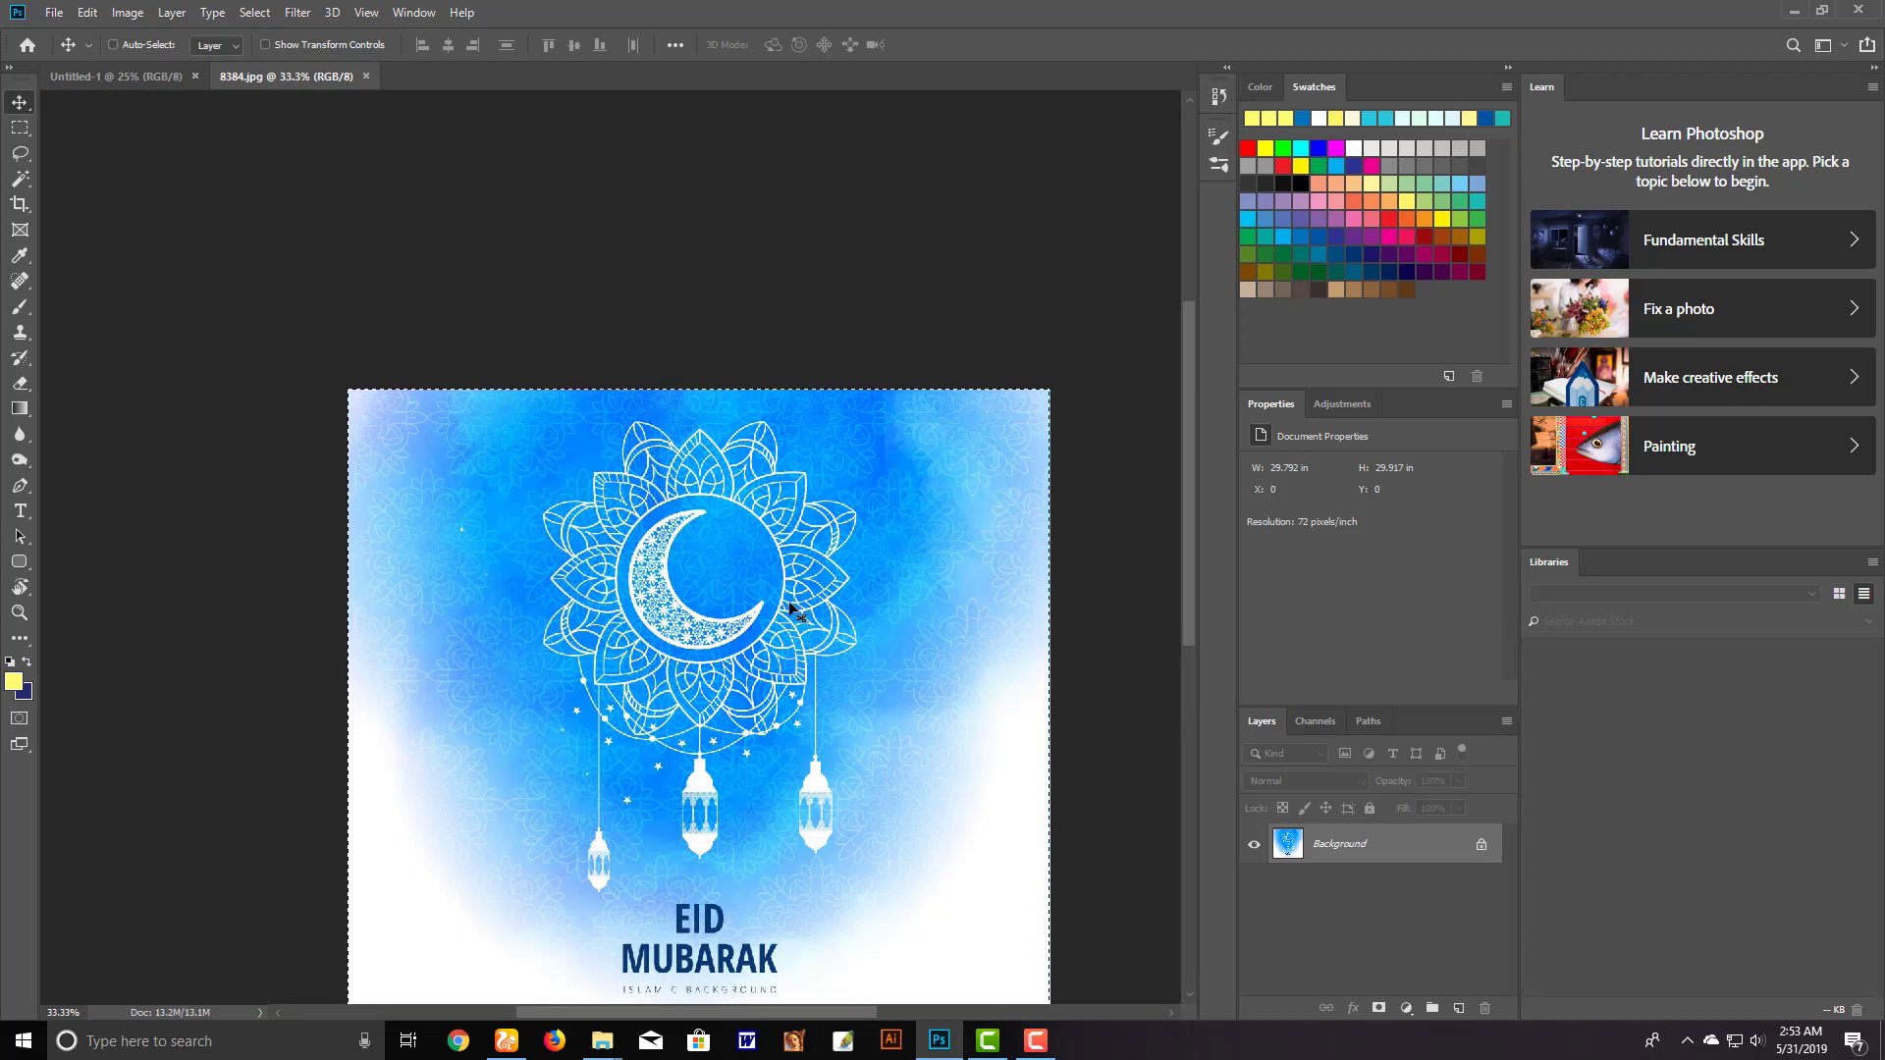
{"action": "key", "text": "ctrl+c"}
{"action": "key", "text": "ctrl+w"}
{"action": "key", "text": "ctrl+v"}
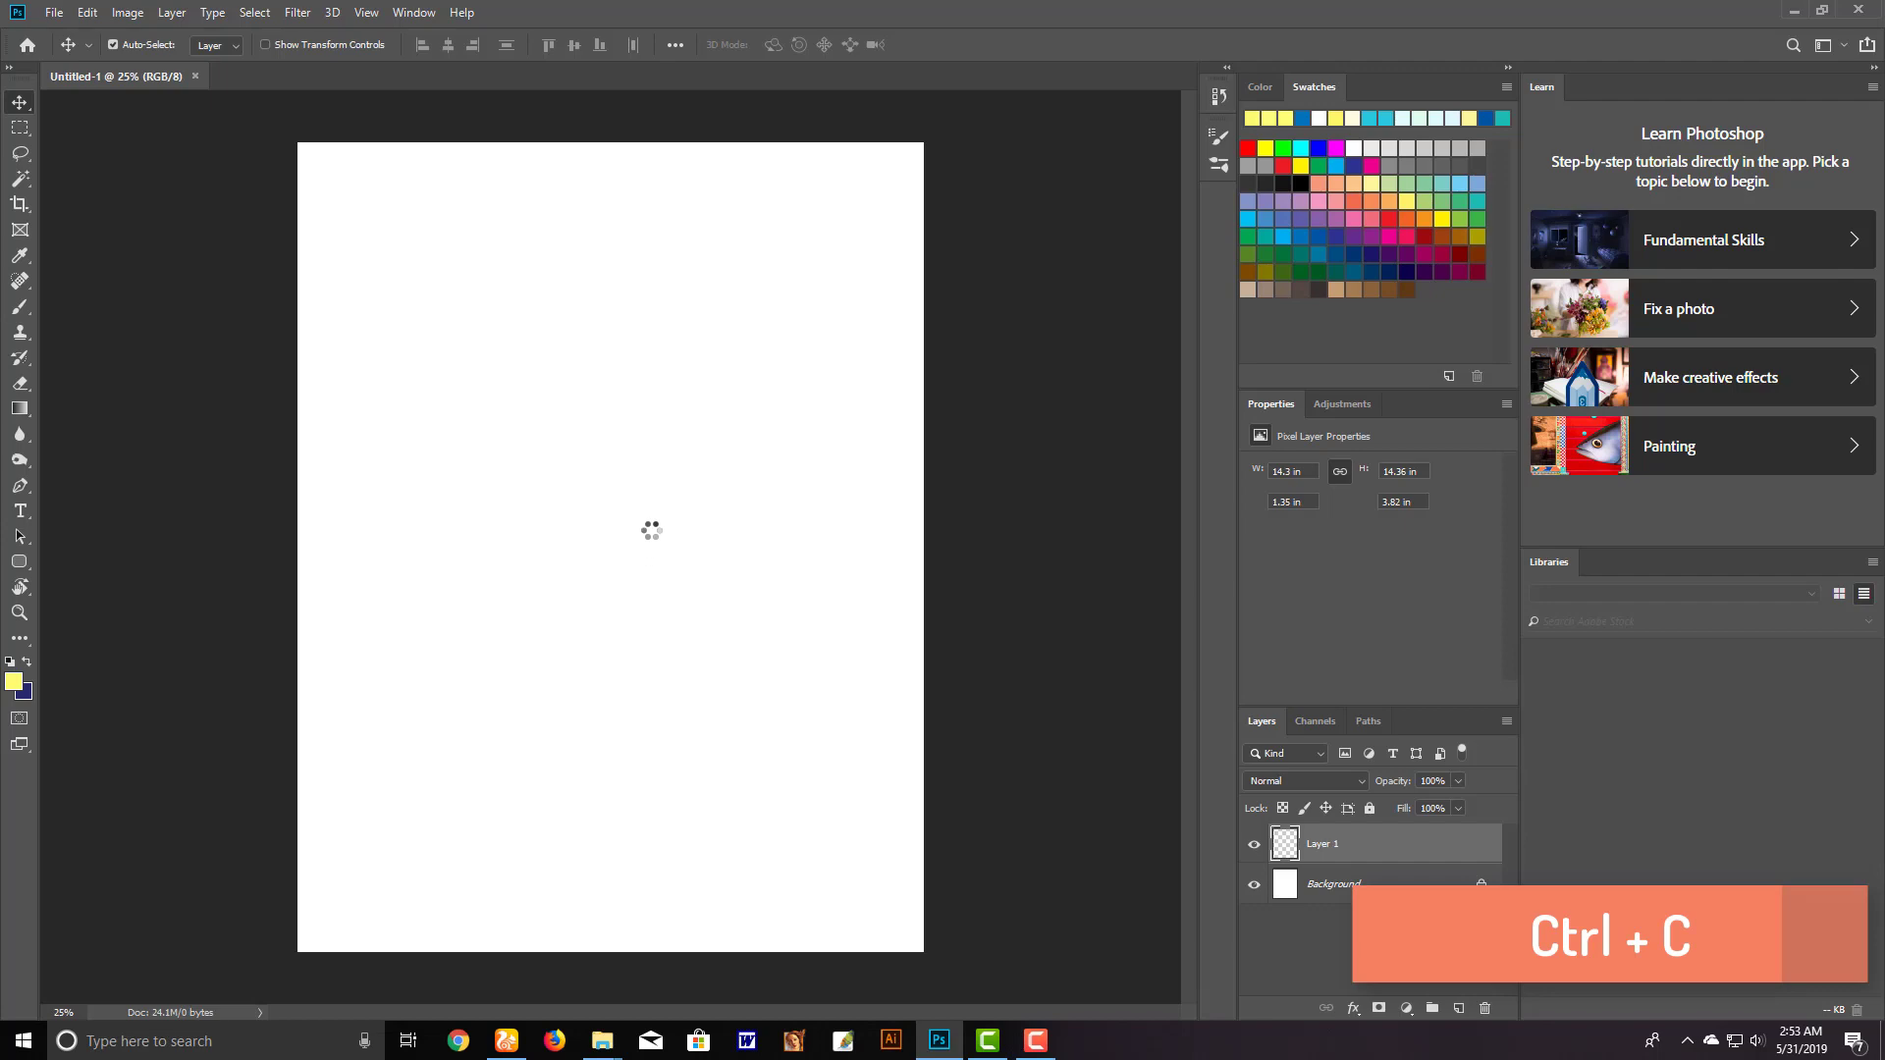
{"action": "key", "text": "ctrl+t"}
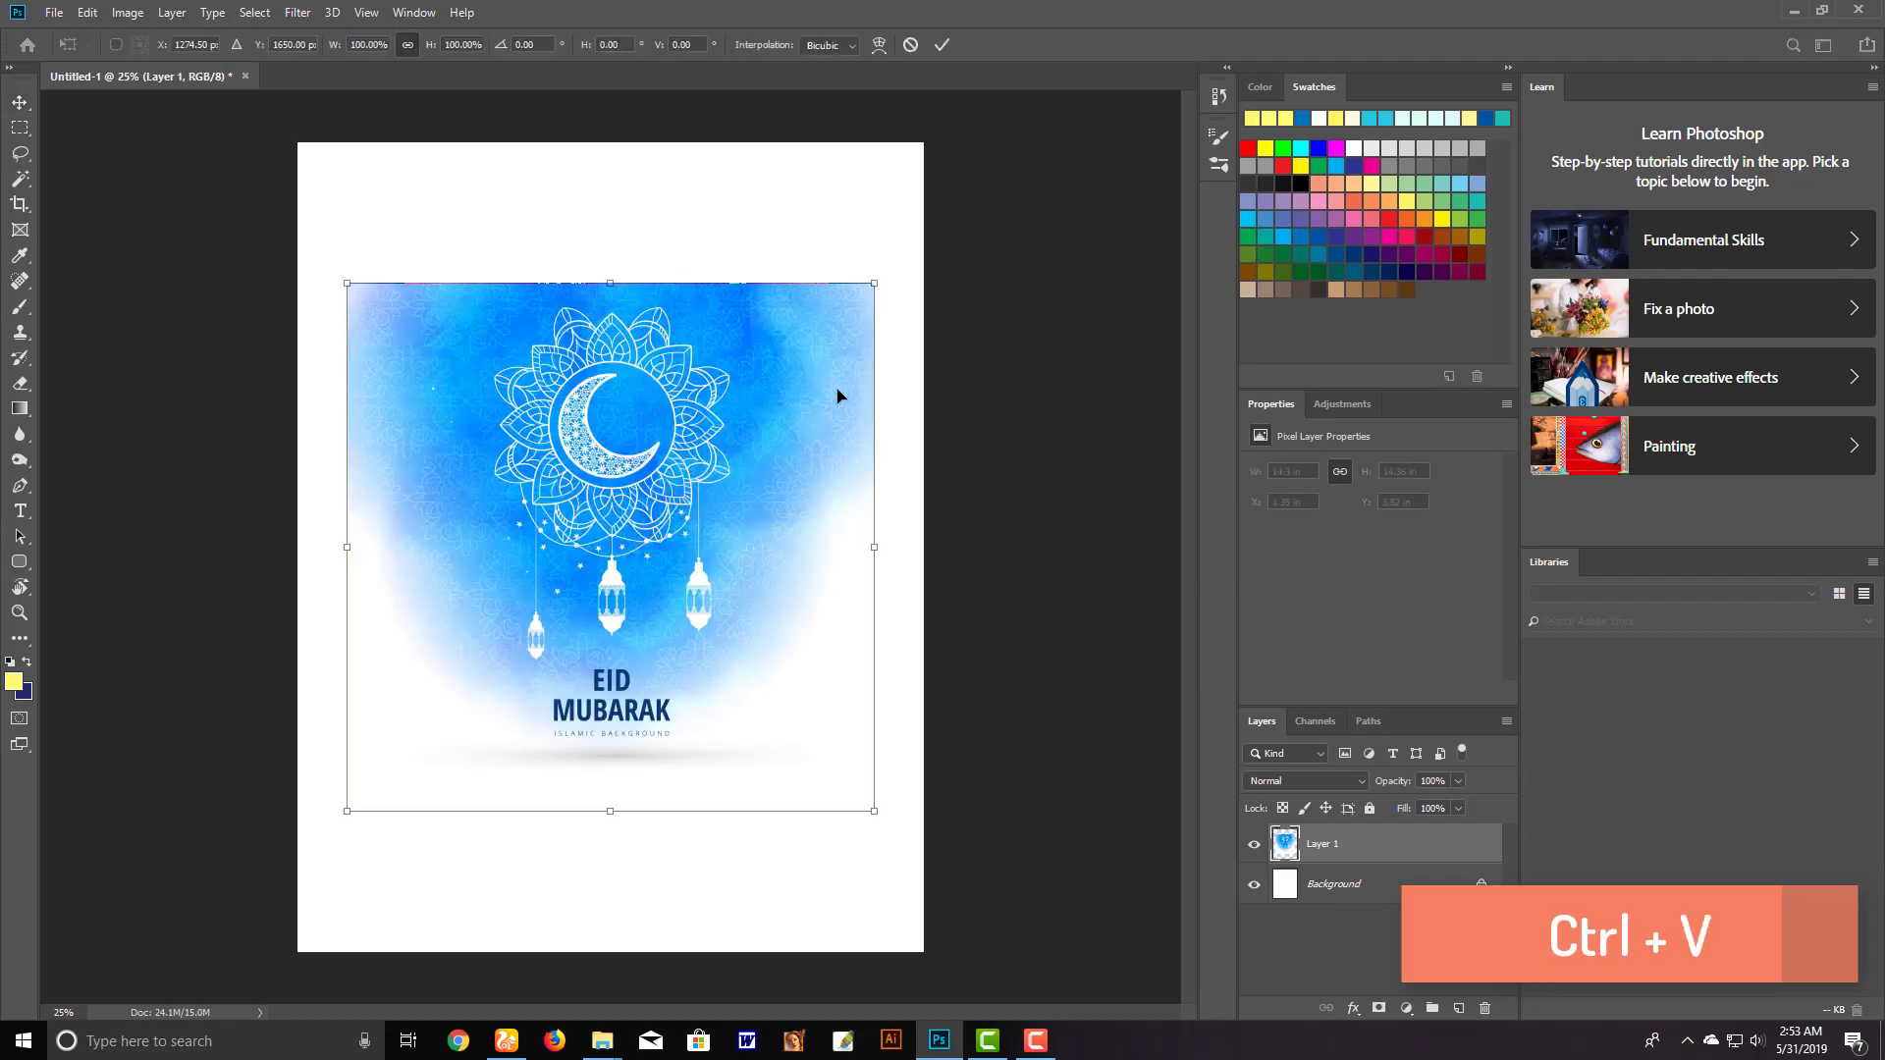
{"action": "left_click_drag", "start_coordinate": [873, 284], "coordinate": [970, 187]}
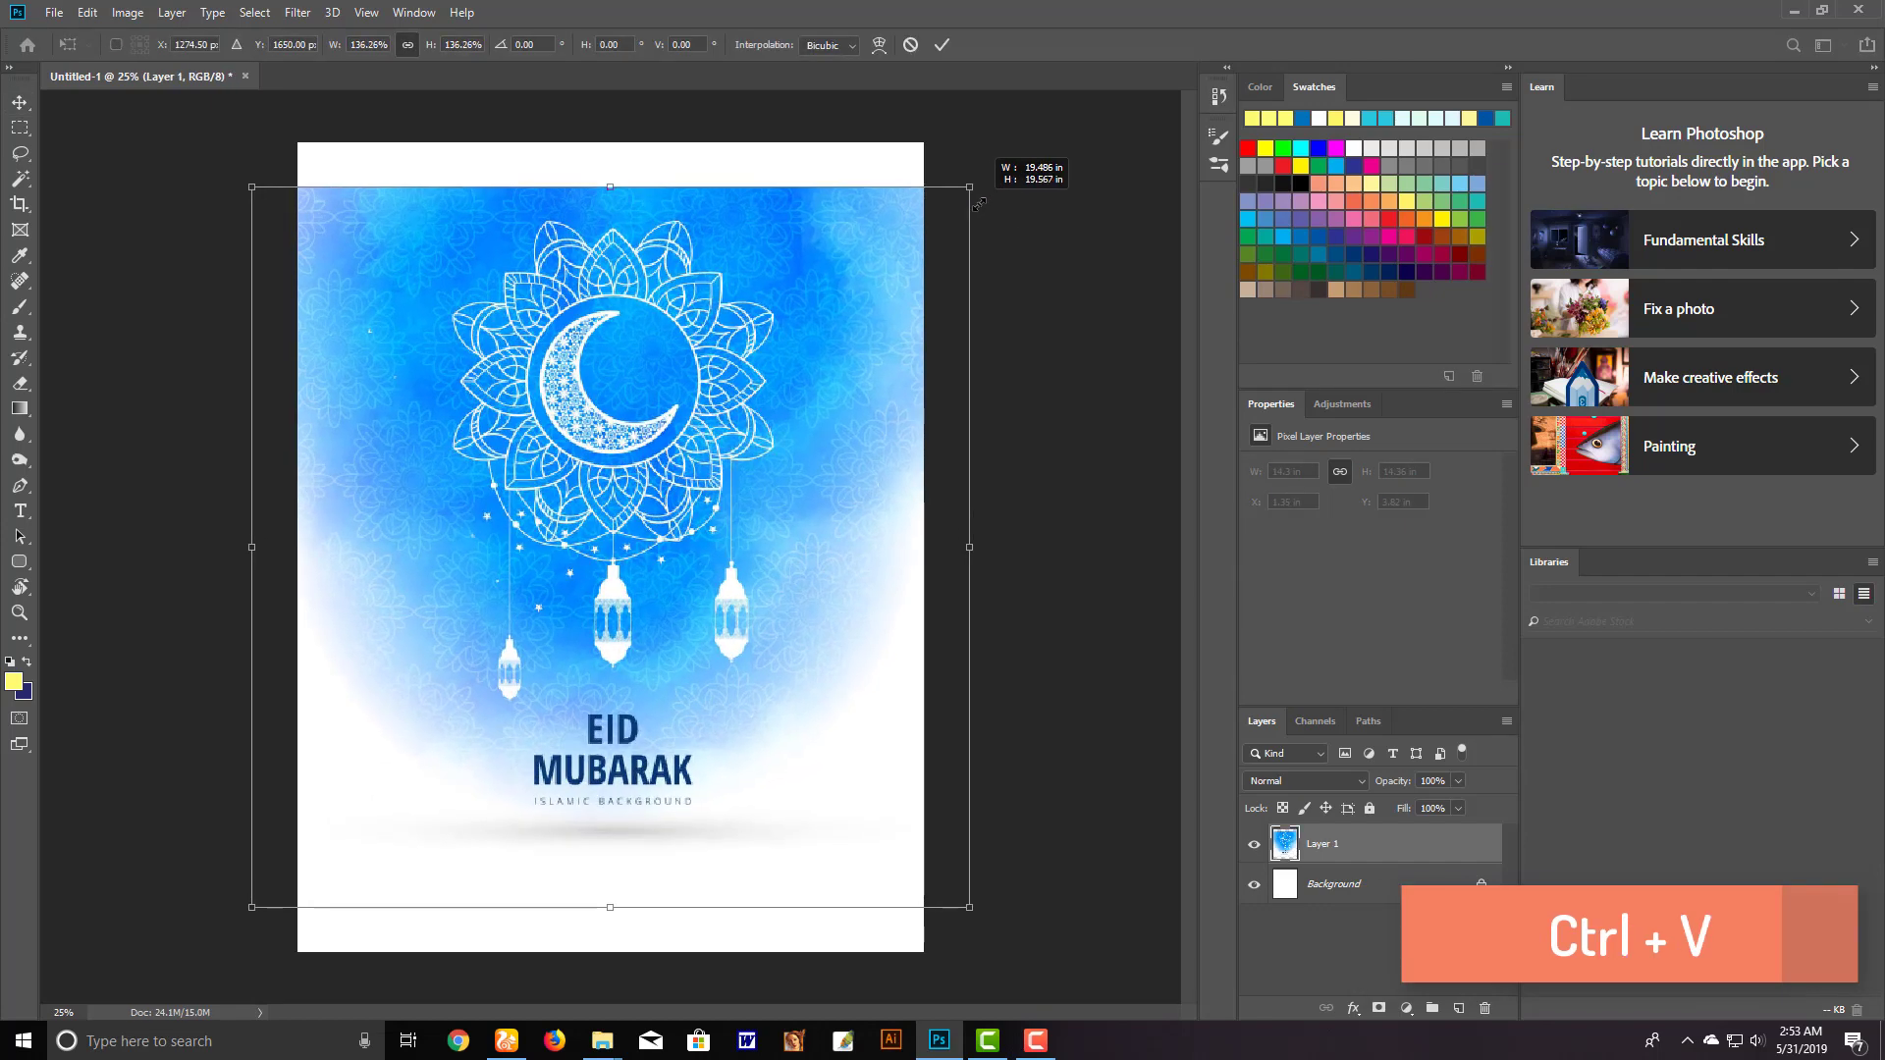
{"action": "left_click_drag", "start_coordinate": [836, 378], "coordinate": [836, 333]}
{"action": "key", "text": "Return"}
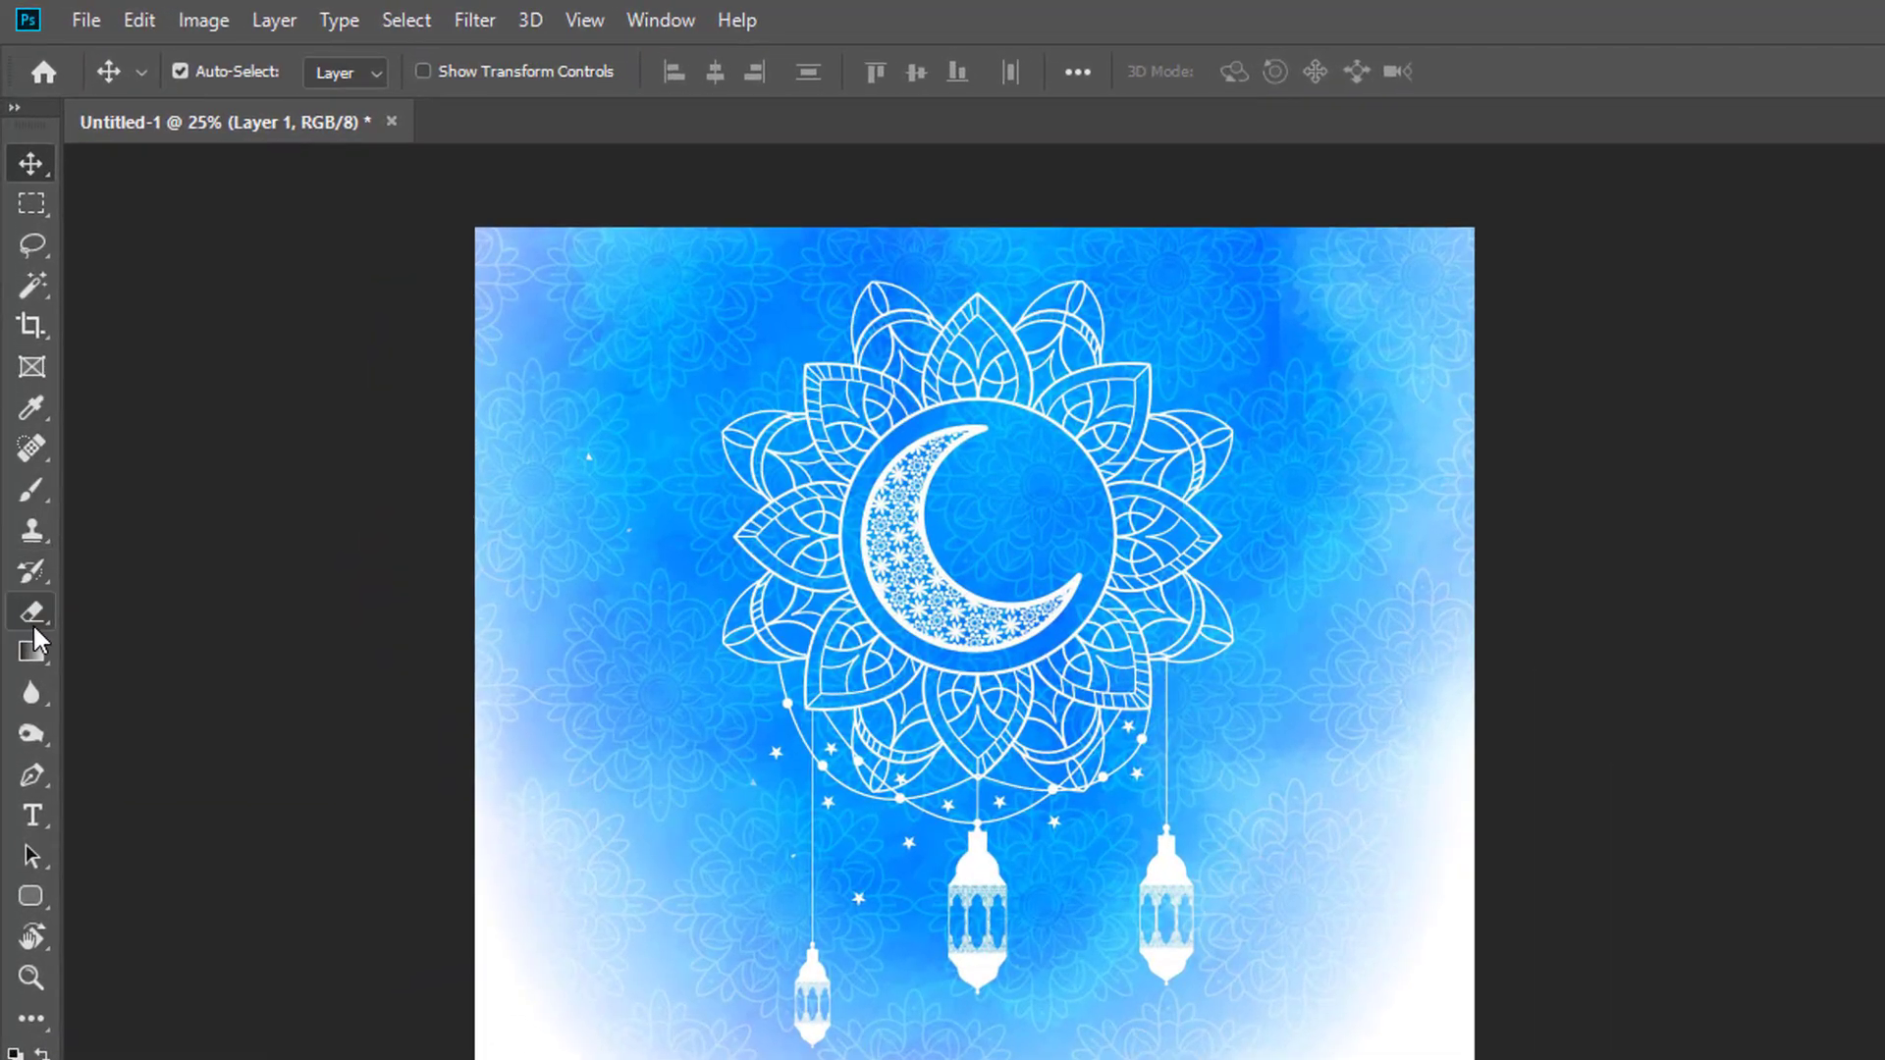
Erase the EID MUBARAK wording and add a new layer filled with cyan
{"action": "left_click", "coordinate": [24, 415]}
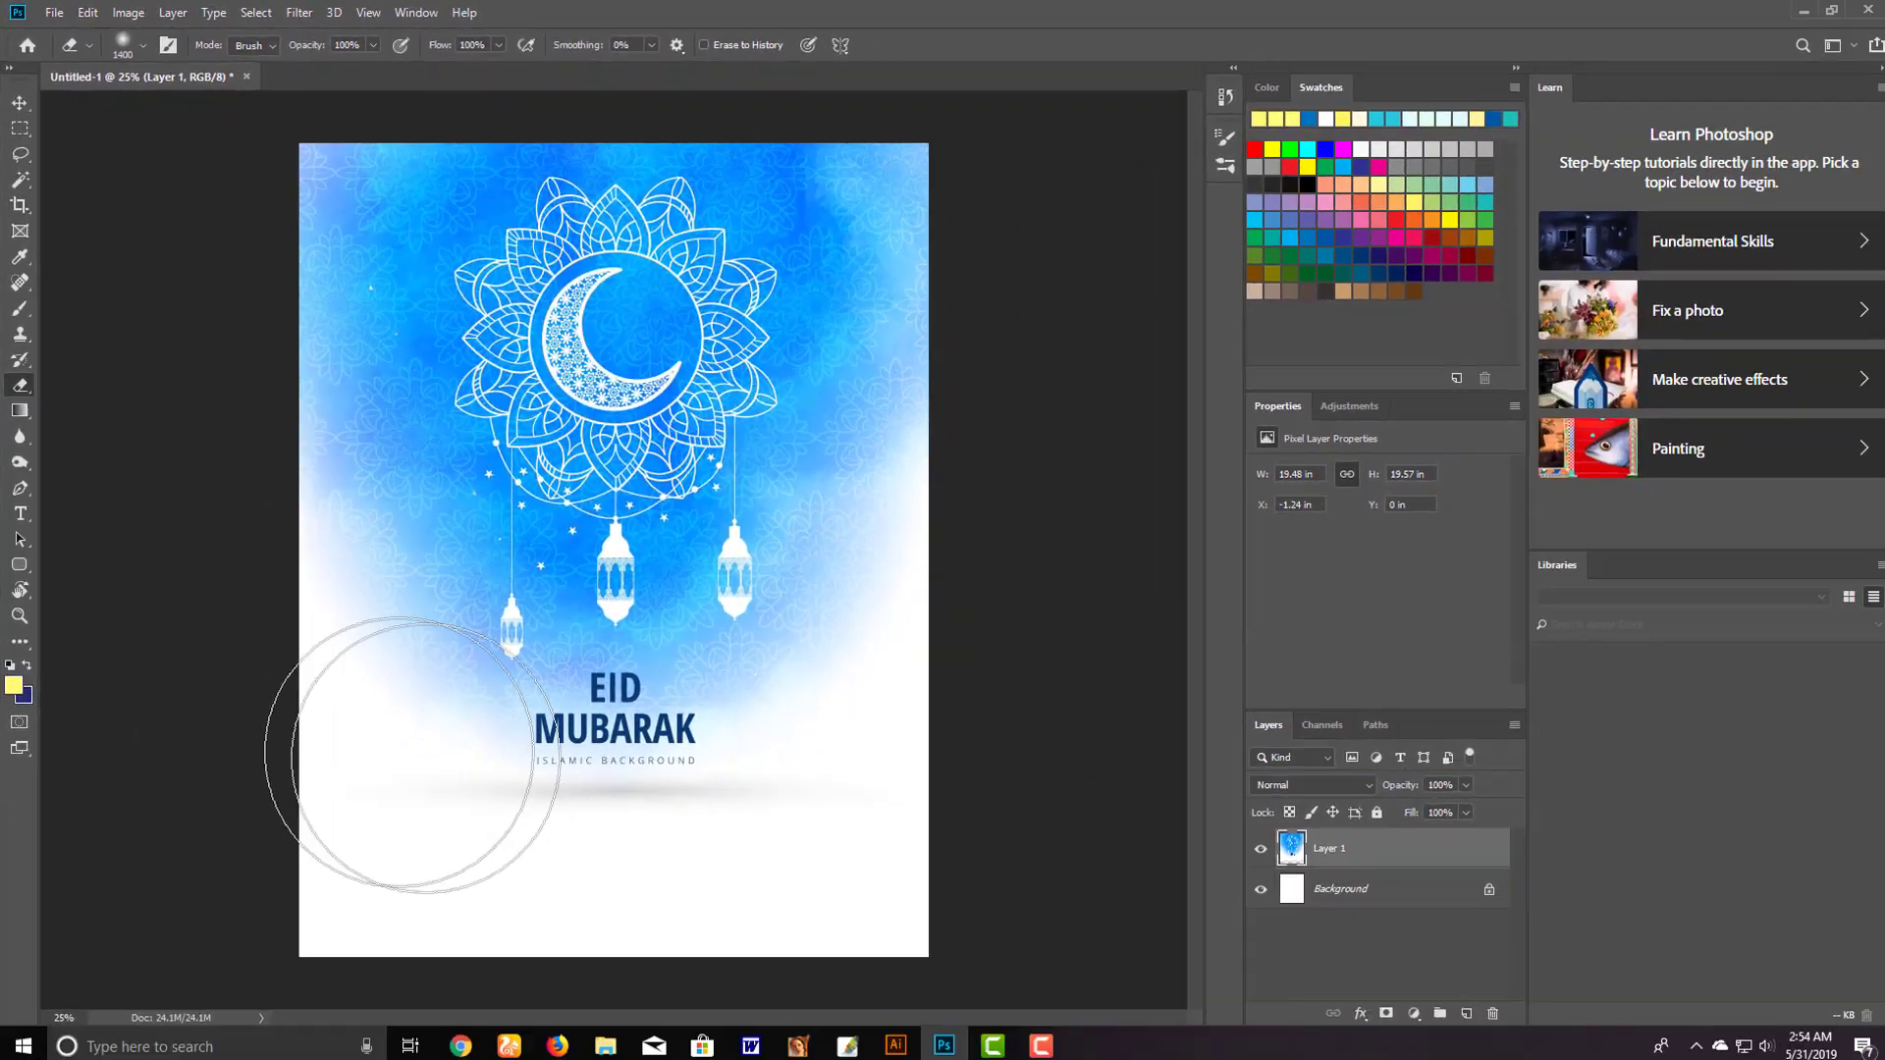
{"action": "mouse_move", "coordinate": [441, 677]}
{"action": "left_mouse_down"}
{"action": "mouse_move", "coordinate": [955, 746]}
{"action": "mouse_move", "coordinate": [575, 822]}
{"action": "left_mouse_up"}
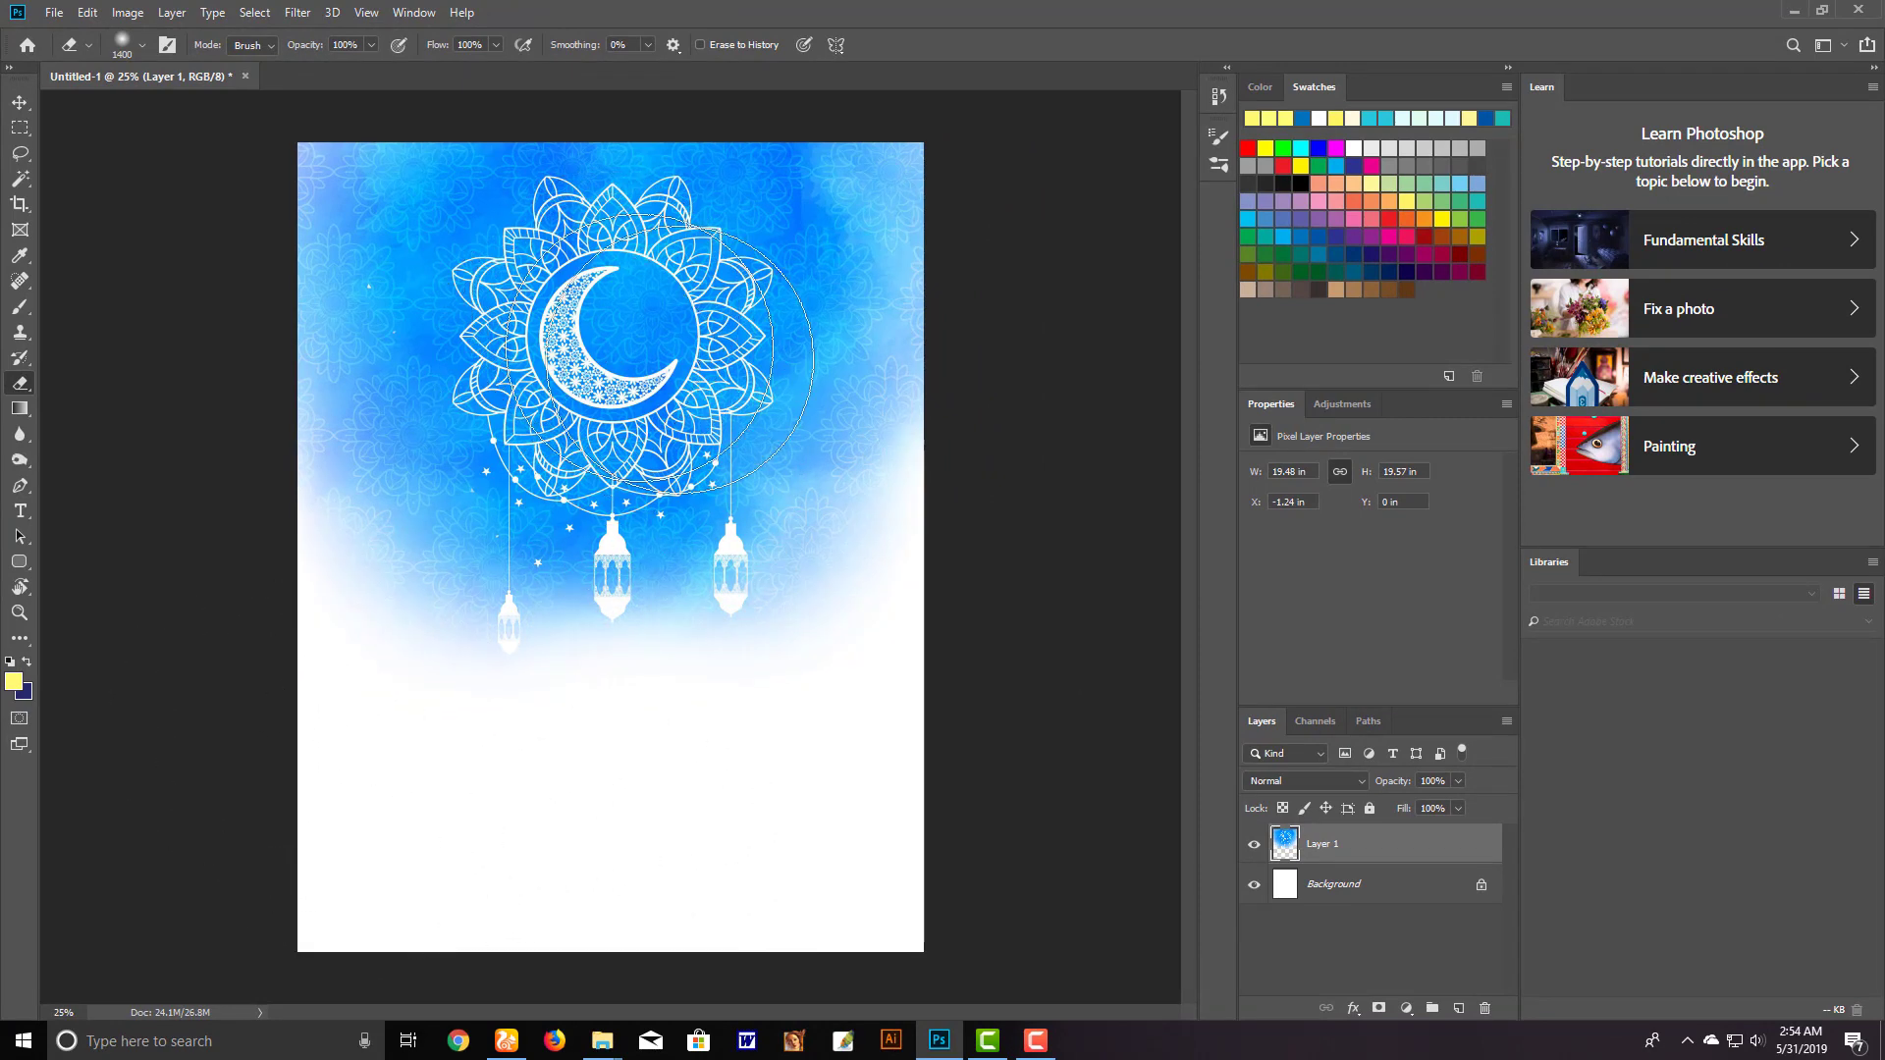
{"action": "key", "text": "v"}
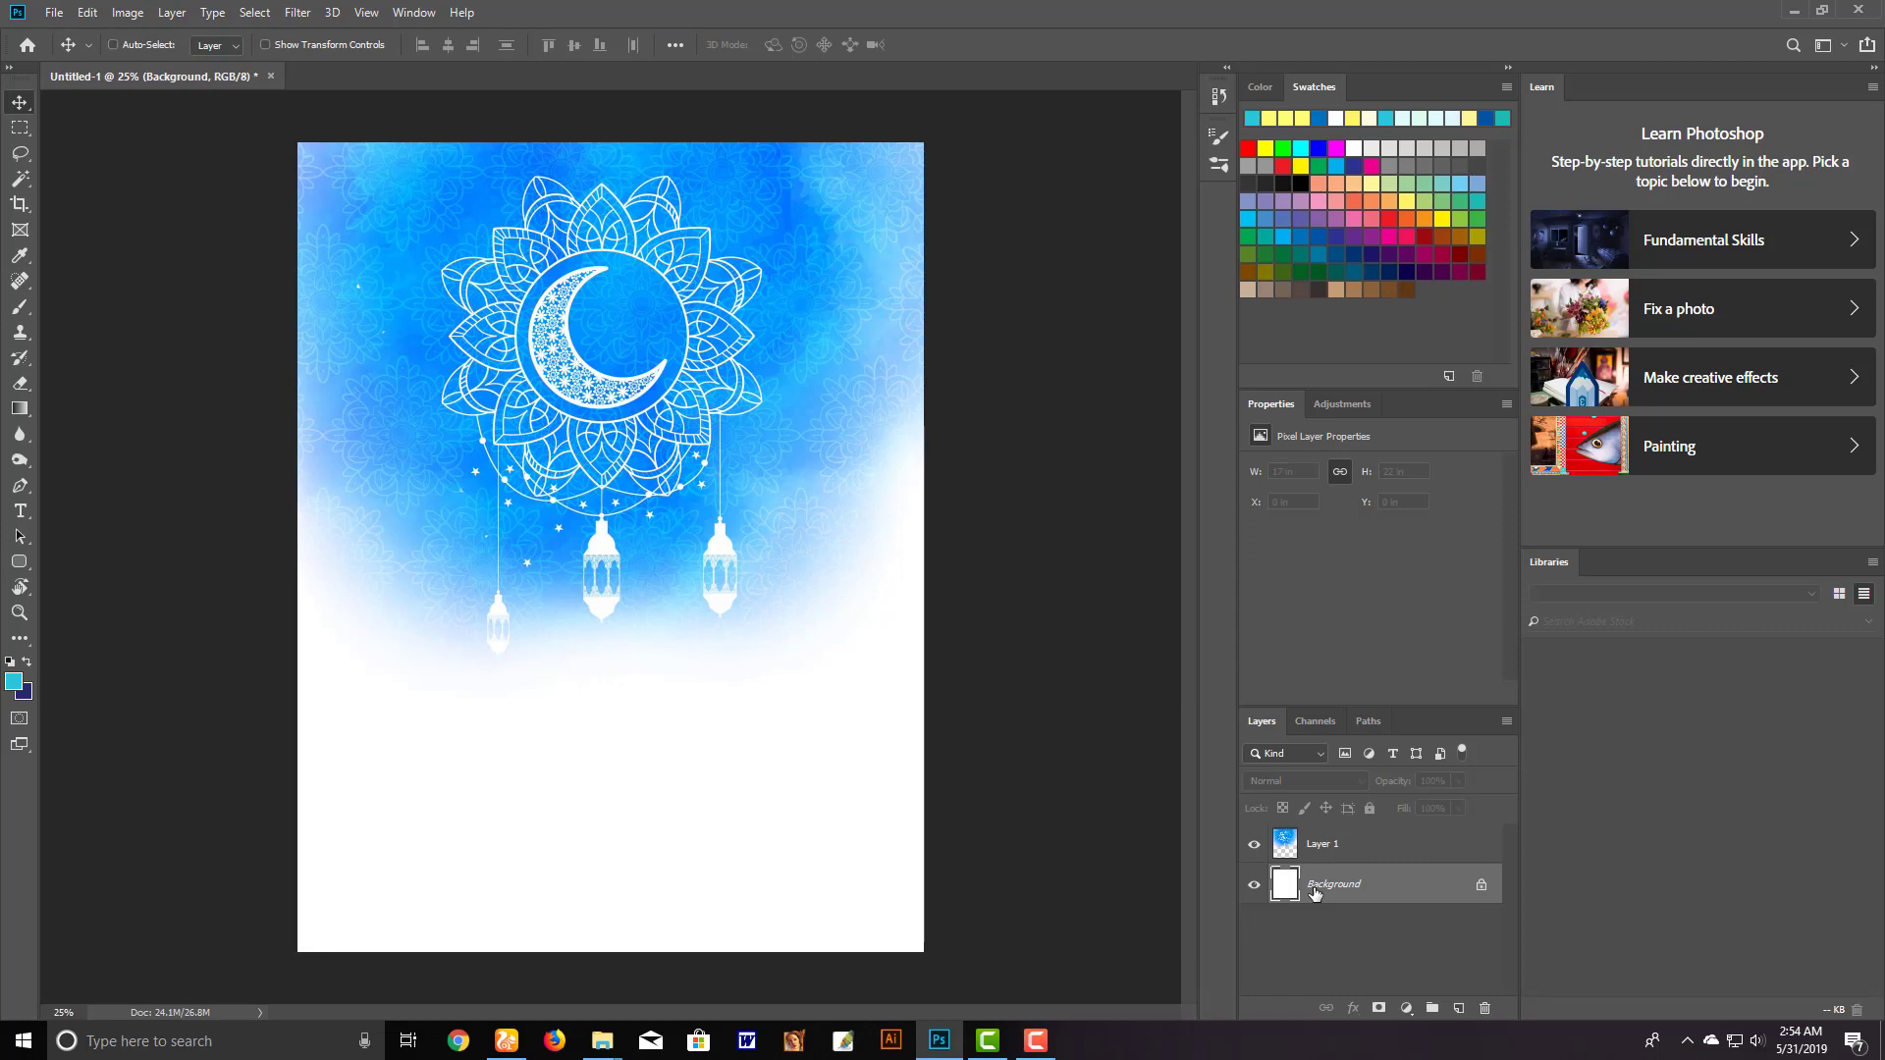
{"action": "key", "text": "ctrl+shift+n"}
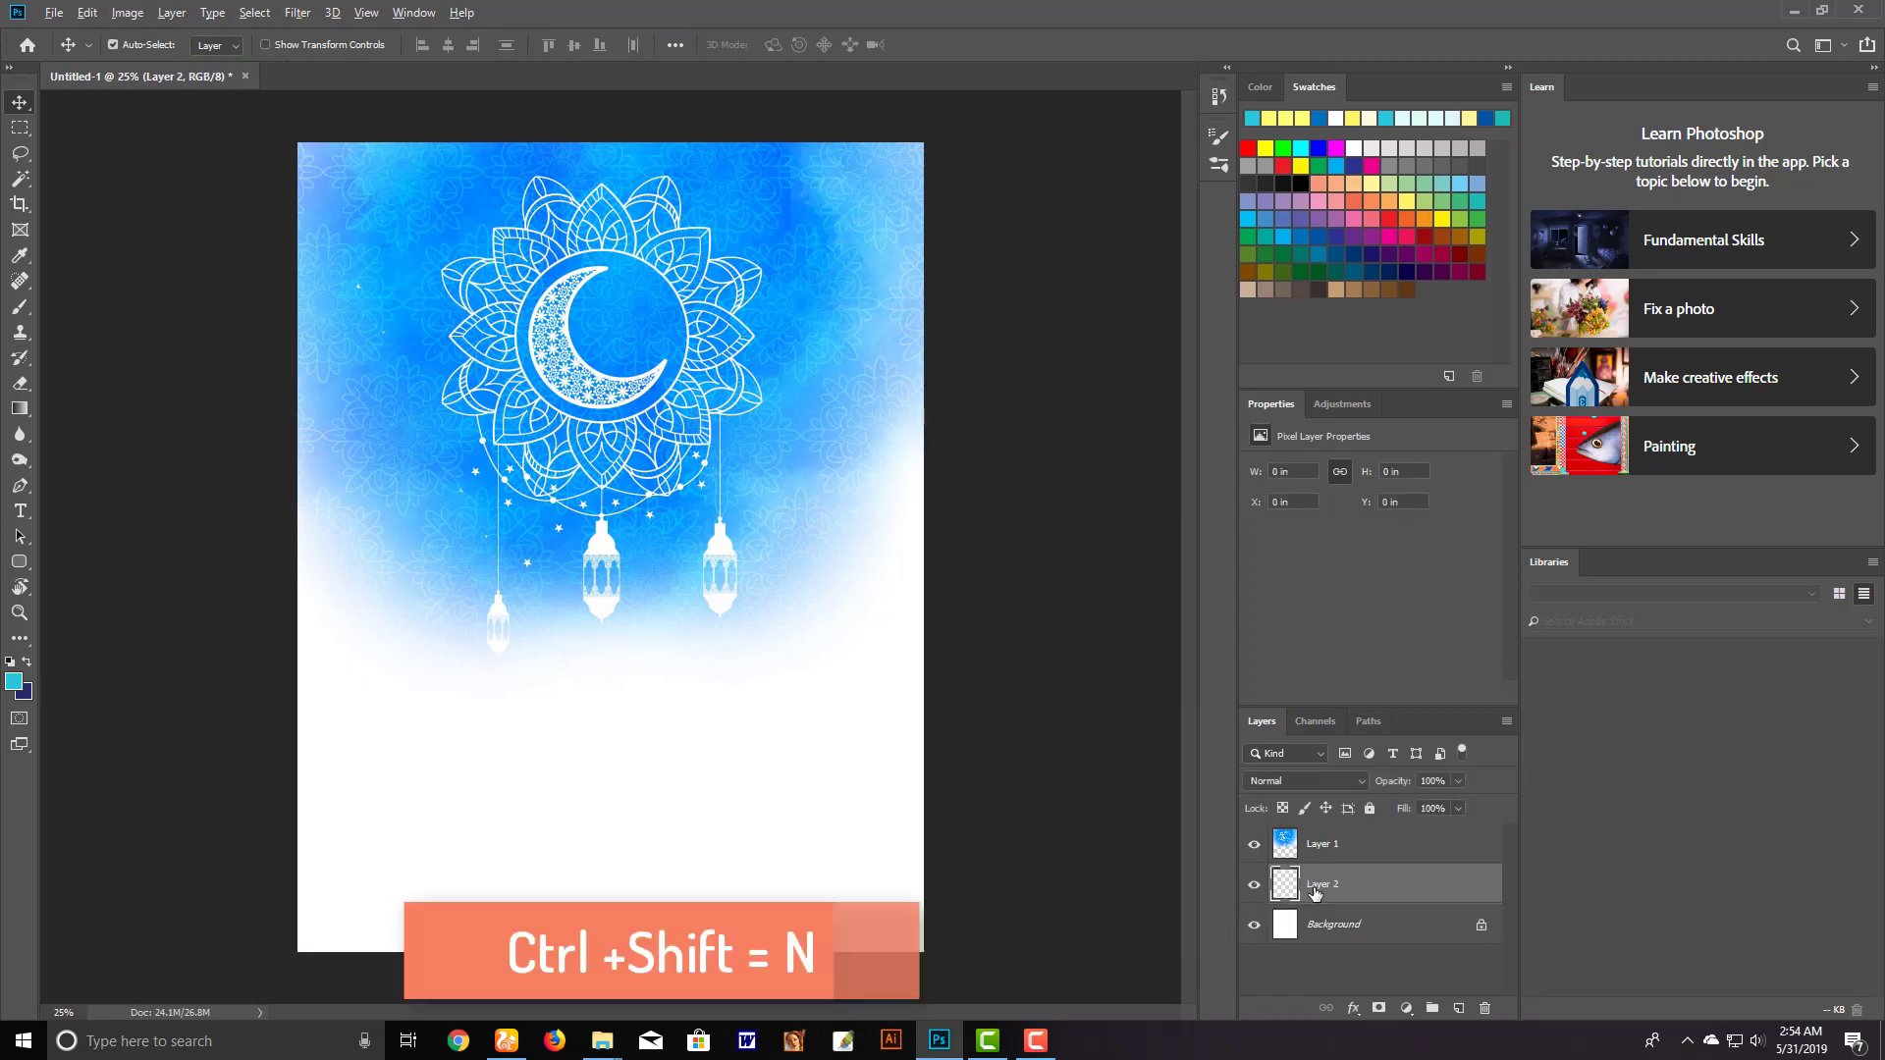
{"action": "key", "text": "alt+BackSpace"}
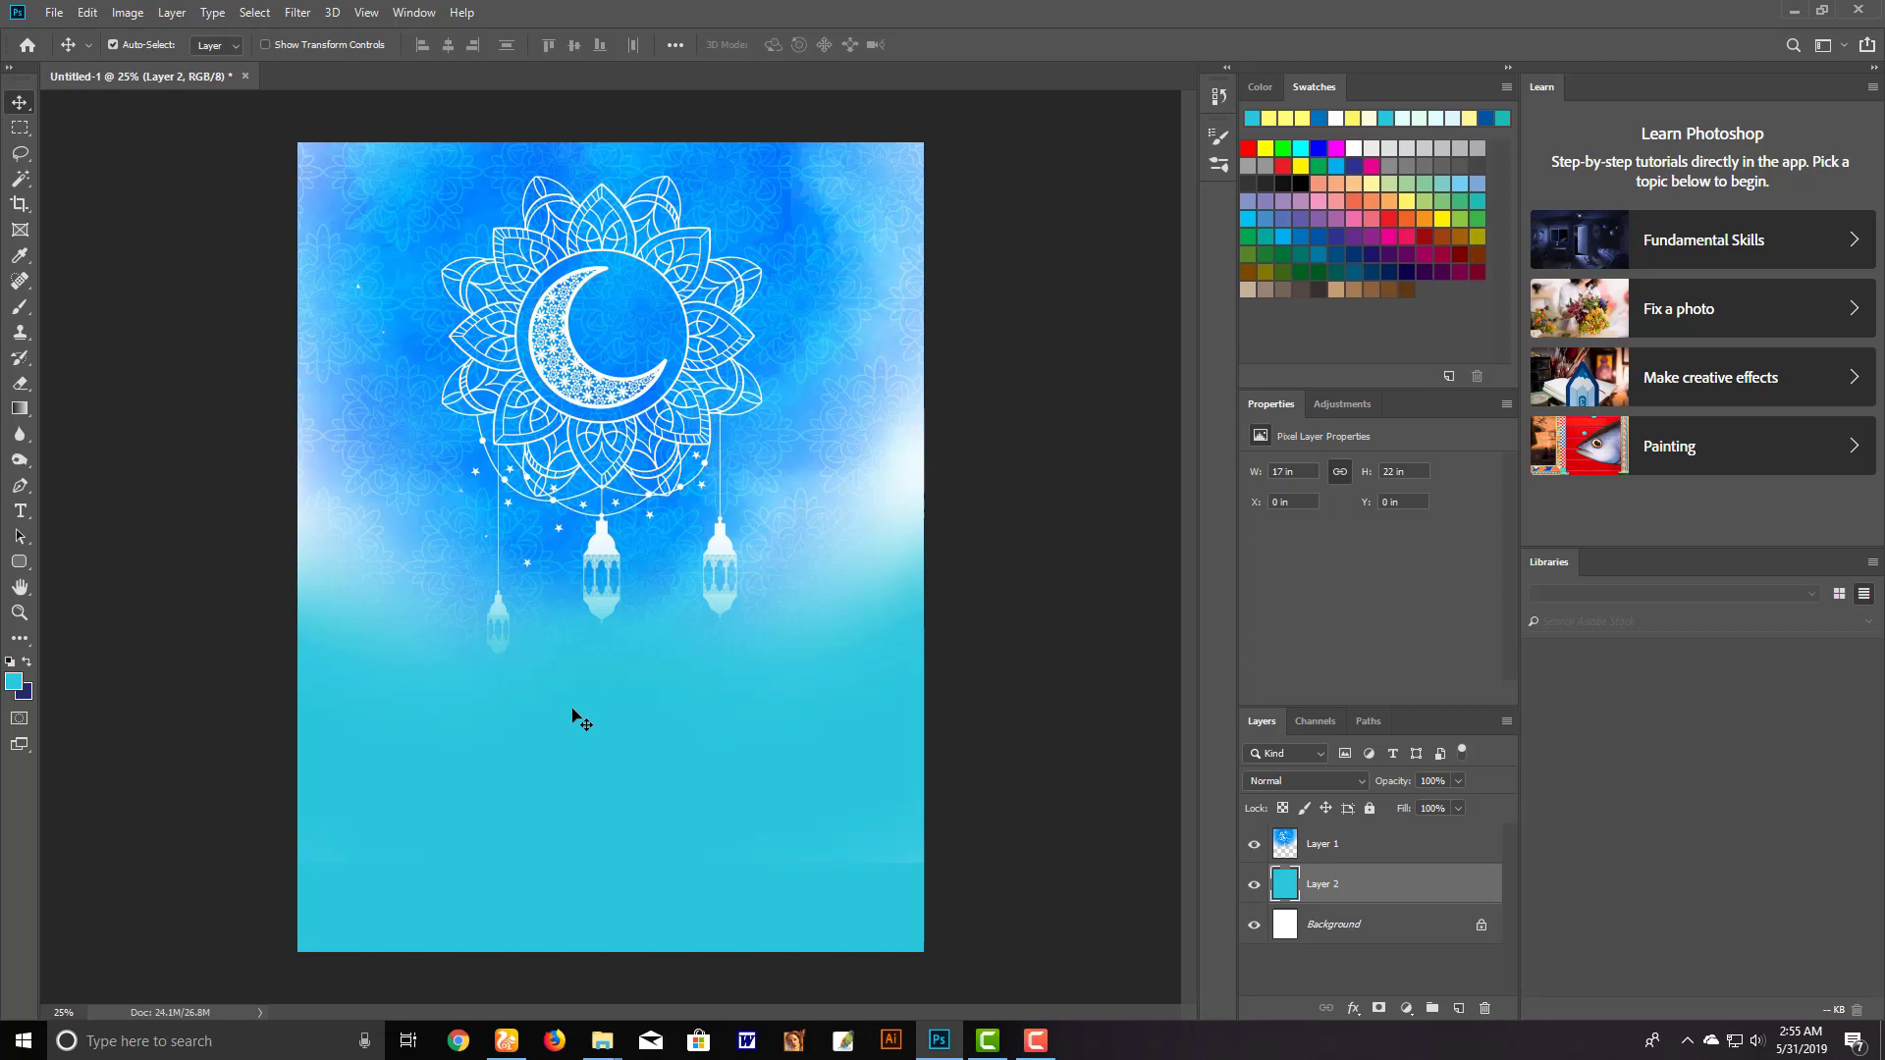
Fill Layer 2 white, then draw a cyan-to-white gradient down it
{"action": "left_click", "coordinate": [27, 663]}
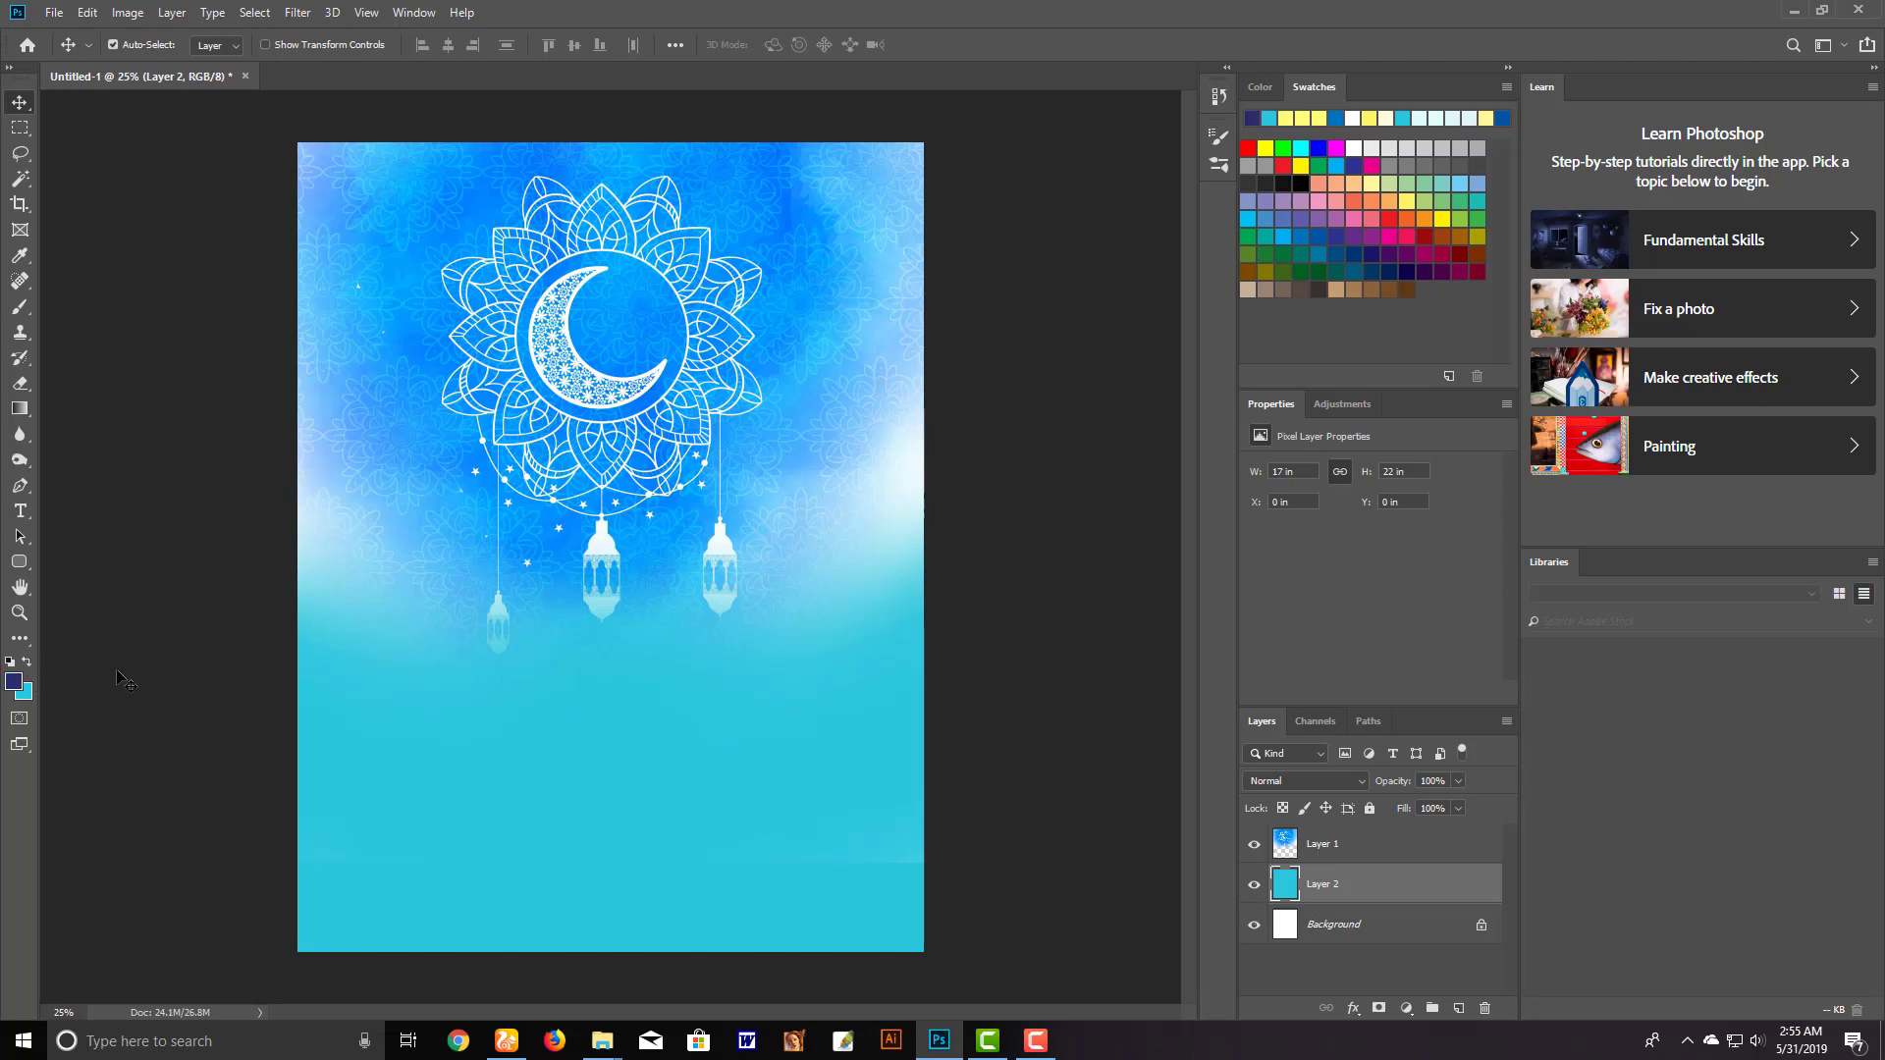
{"action": "left_click", "coordinate": [1353, 118]}
{"action": "key", "text": "alt+BackSpace"}
{"action": "left_click", "coordinate": [26, 663]}
{"action": "left_click", "coordinate": [505, 560]}
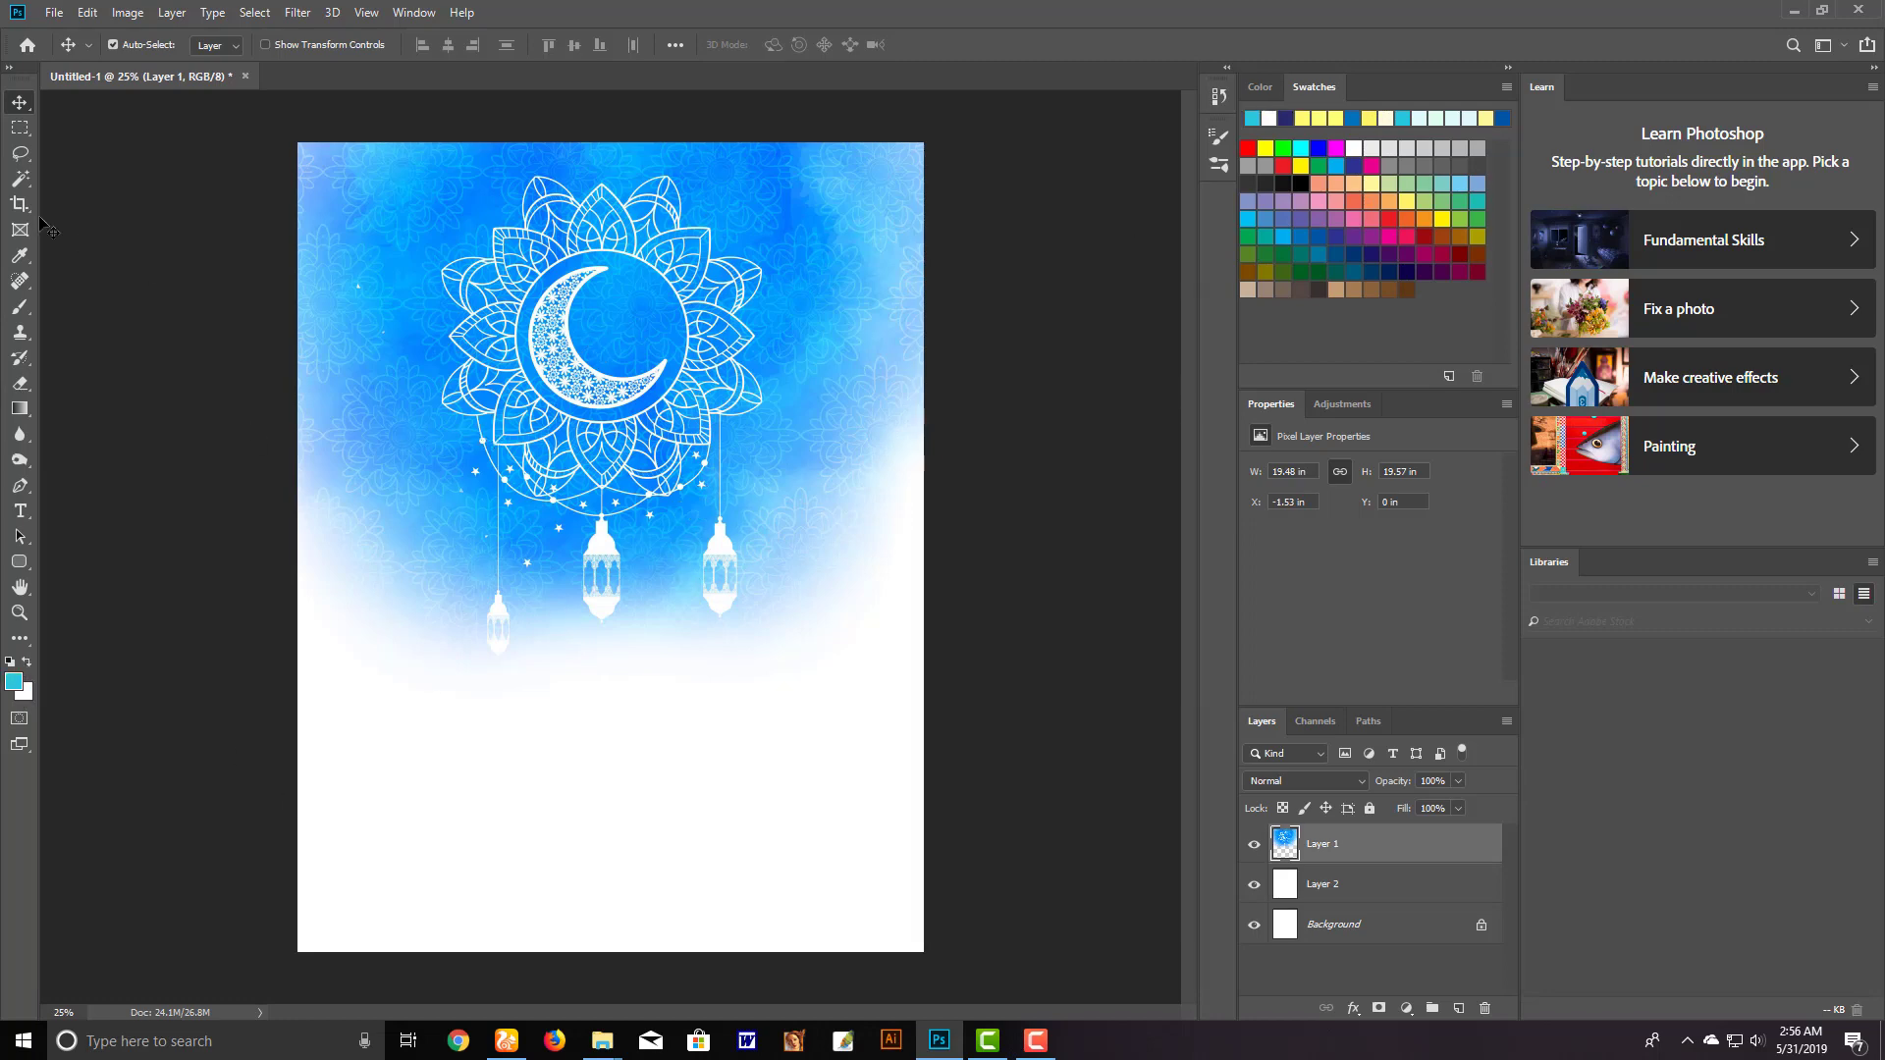
{"action": "left_click", "coordinate": [29, 411]}
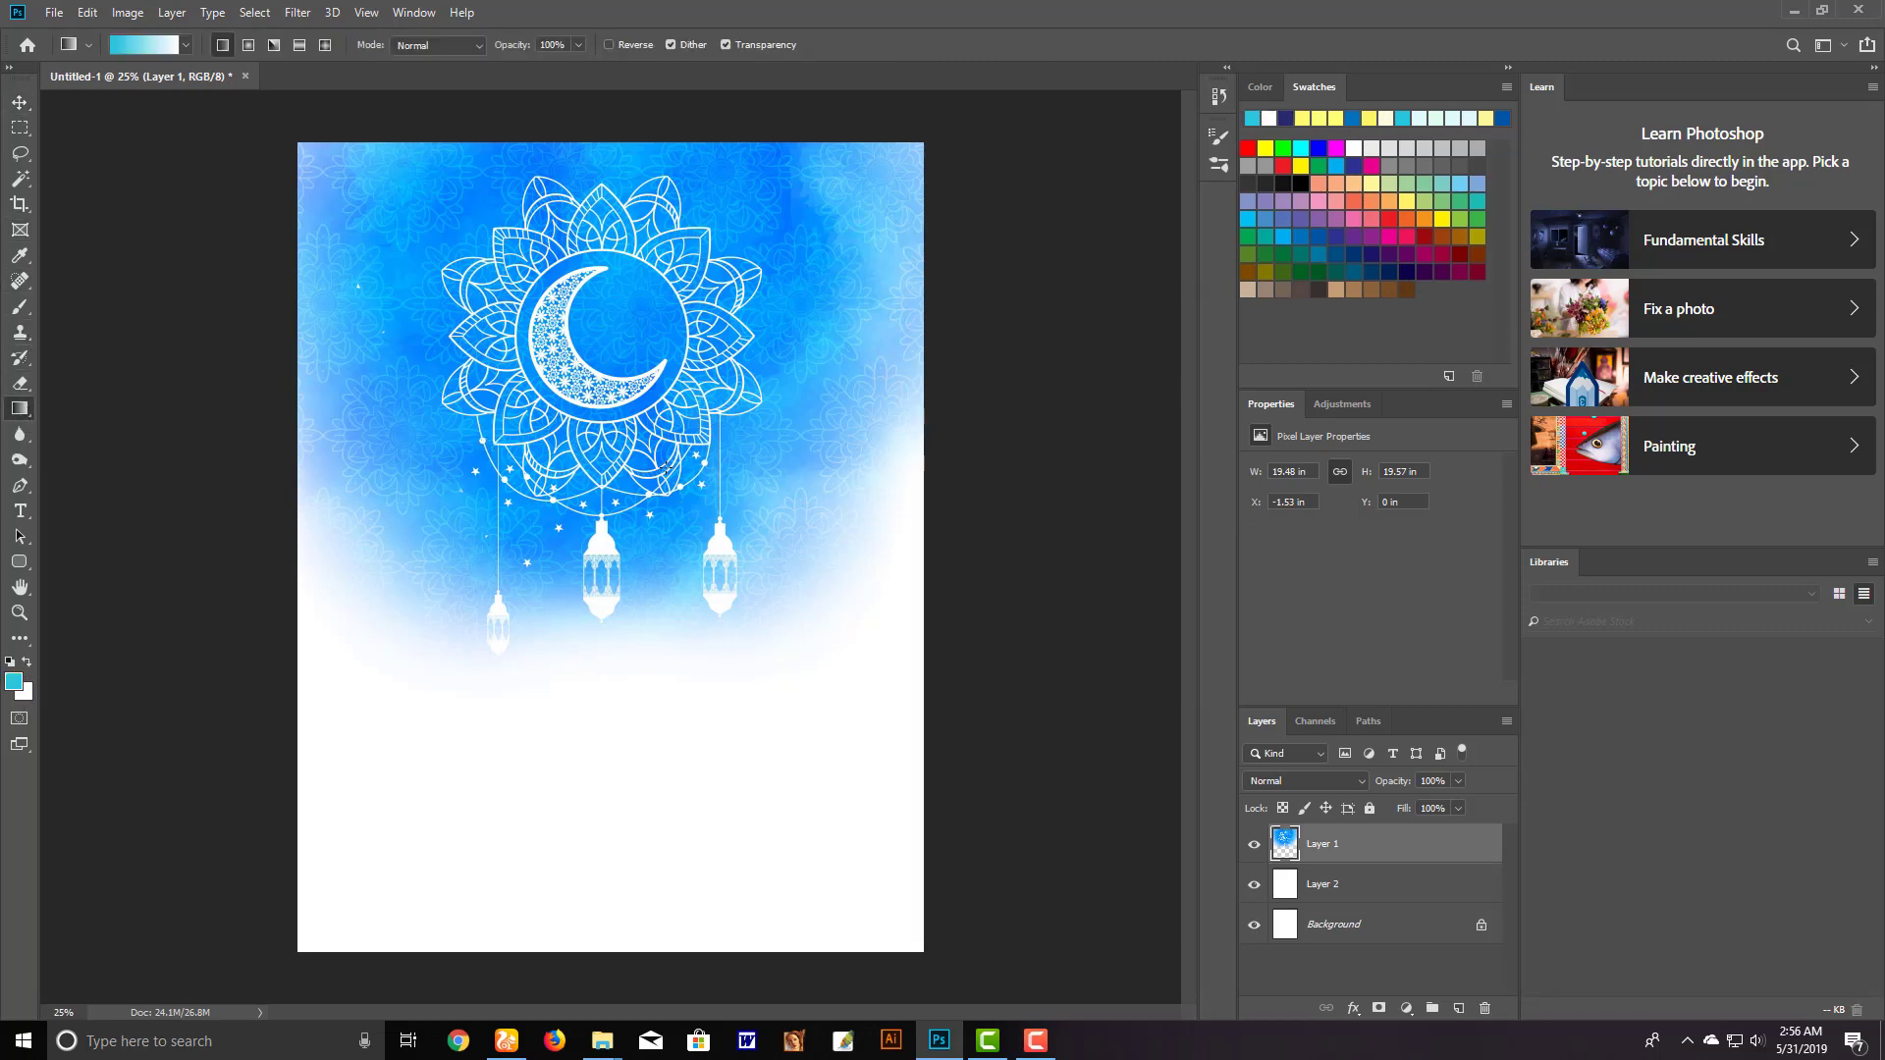
{"action": "left_click", "coordinate": [1330, 889]}
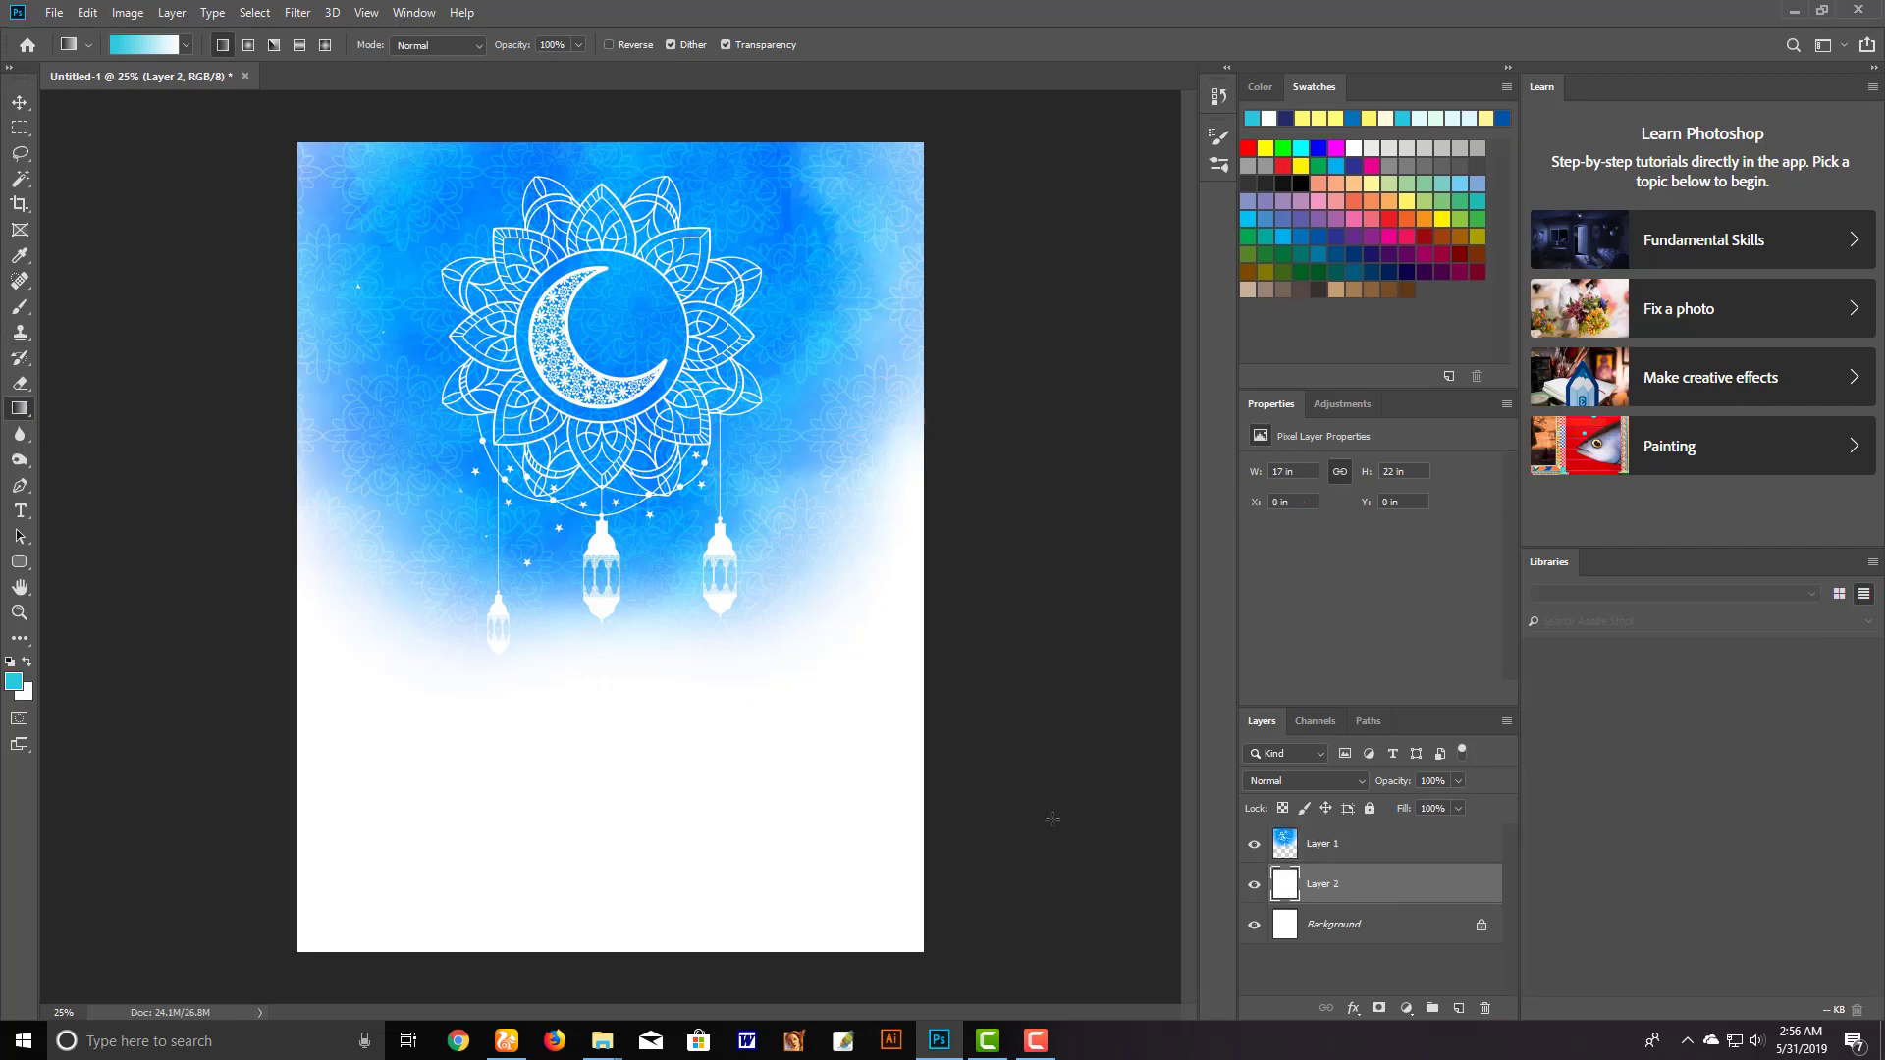
{"action": "left_click_drag", "start_coordinate": [610, 412], "coordinate": [610, 955]}
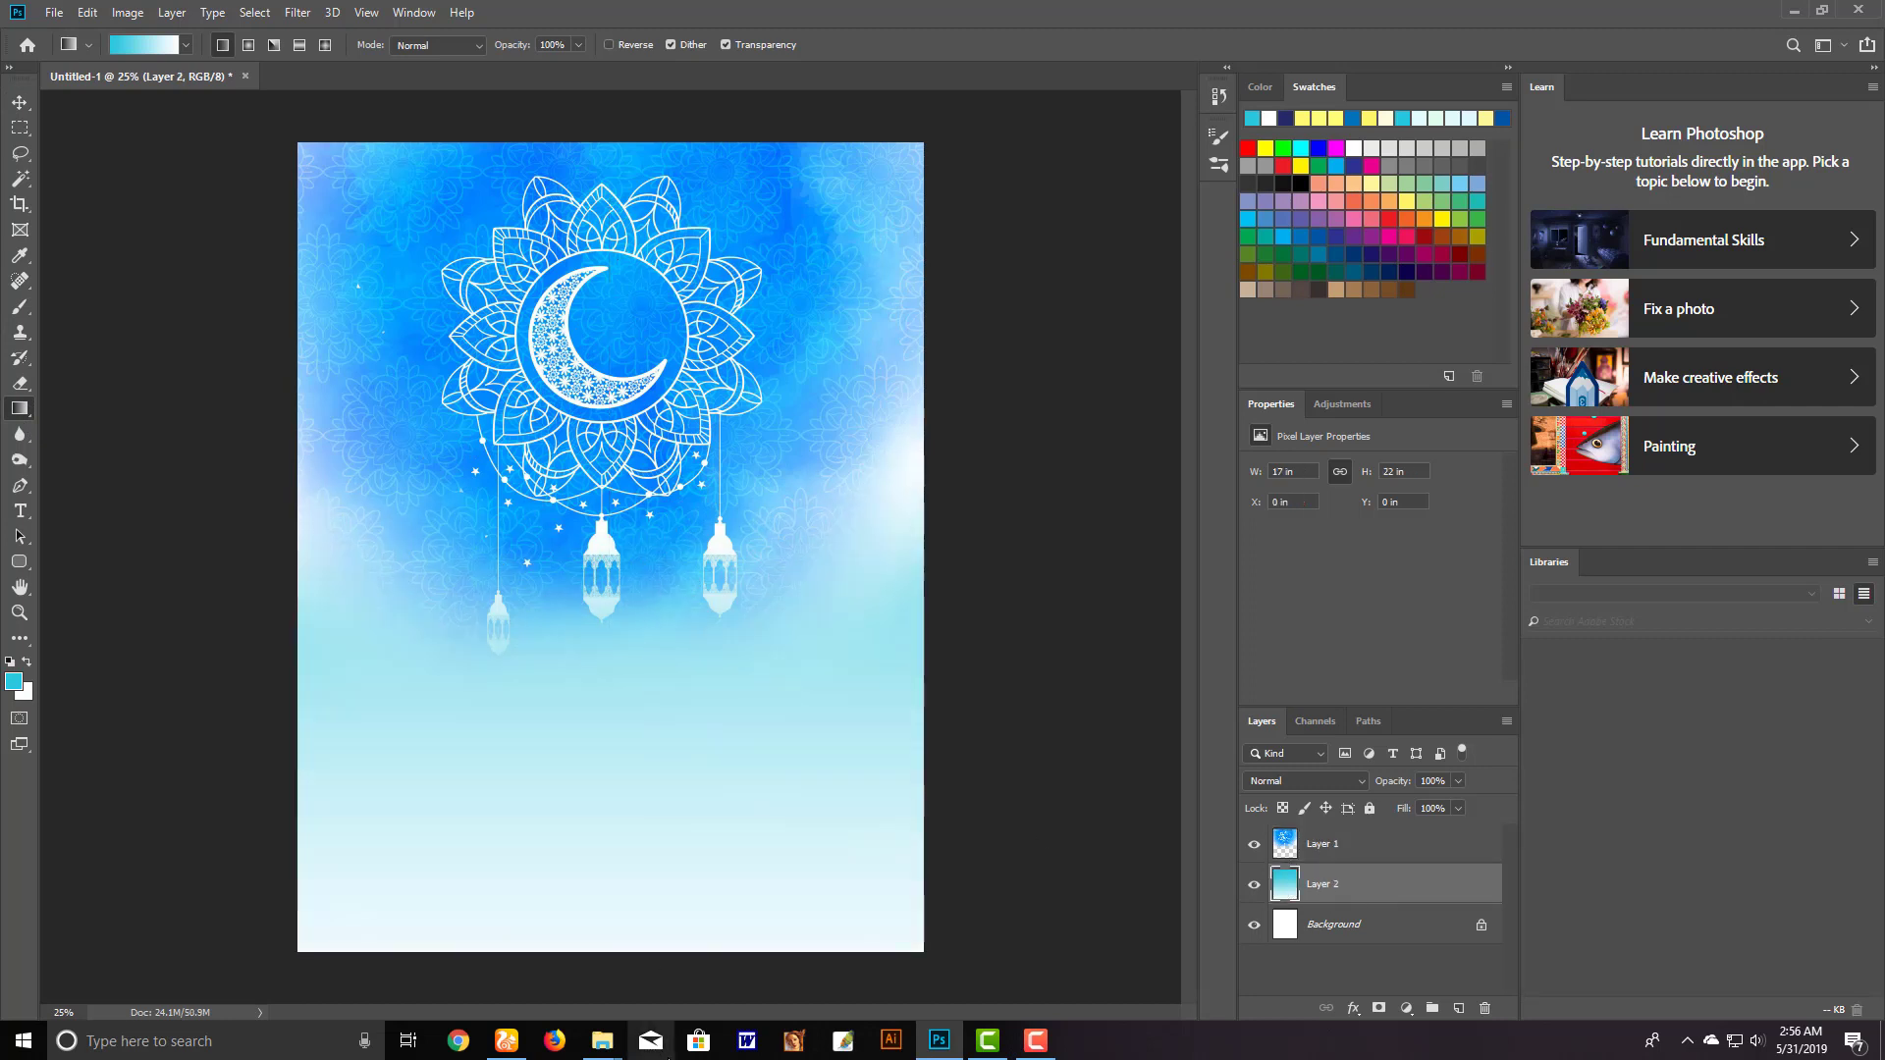
Redraw the Layer 2 gradient for a pale cyan bottom and wider white band
{"action": "left_click_drag", "start_coordinate": [677, 1049], "coordinate": [643, 648]}
{"action": "key", "text": "ctrl+minus"}
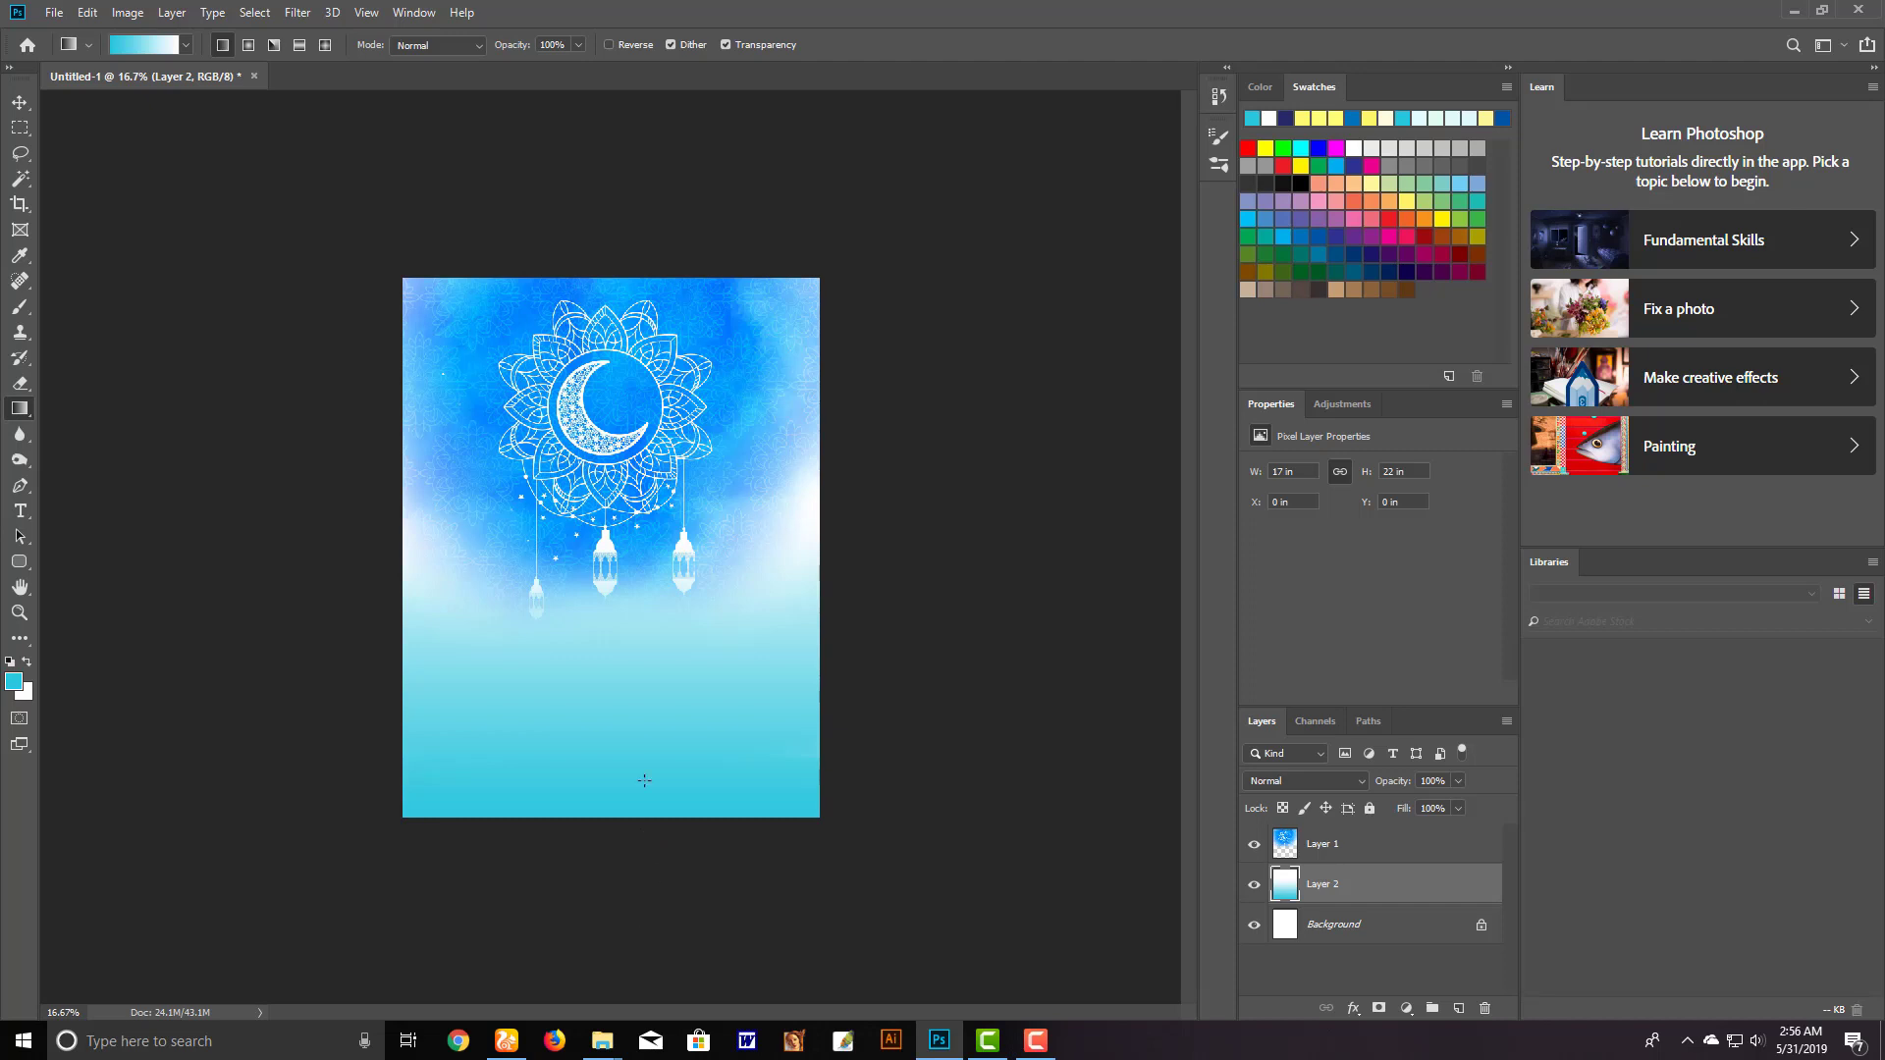
{"action": "left_click_drag", "start_coordinate": [646, 433], "coordinate": [652, 876]}
{"action": "left_click_drag", "start_coordinate": [638, 613], "coordinate": [645, 558]}
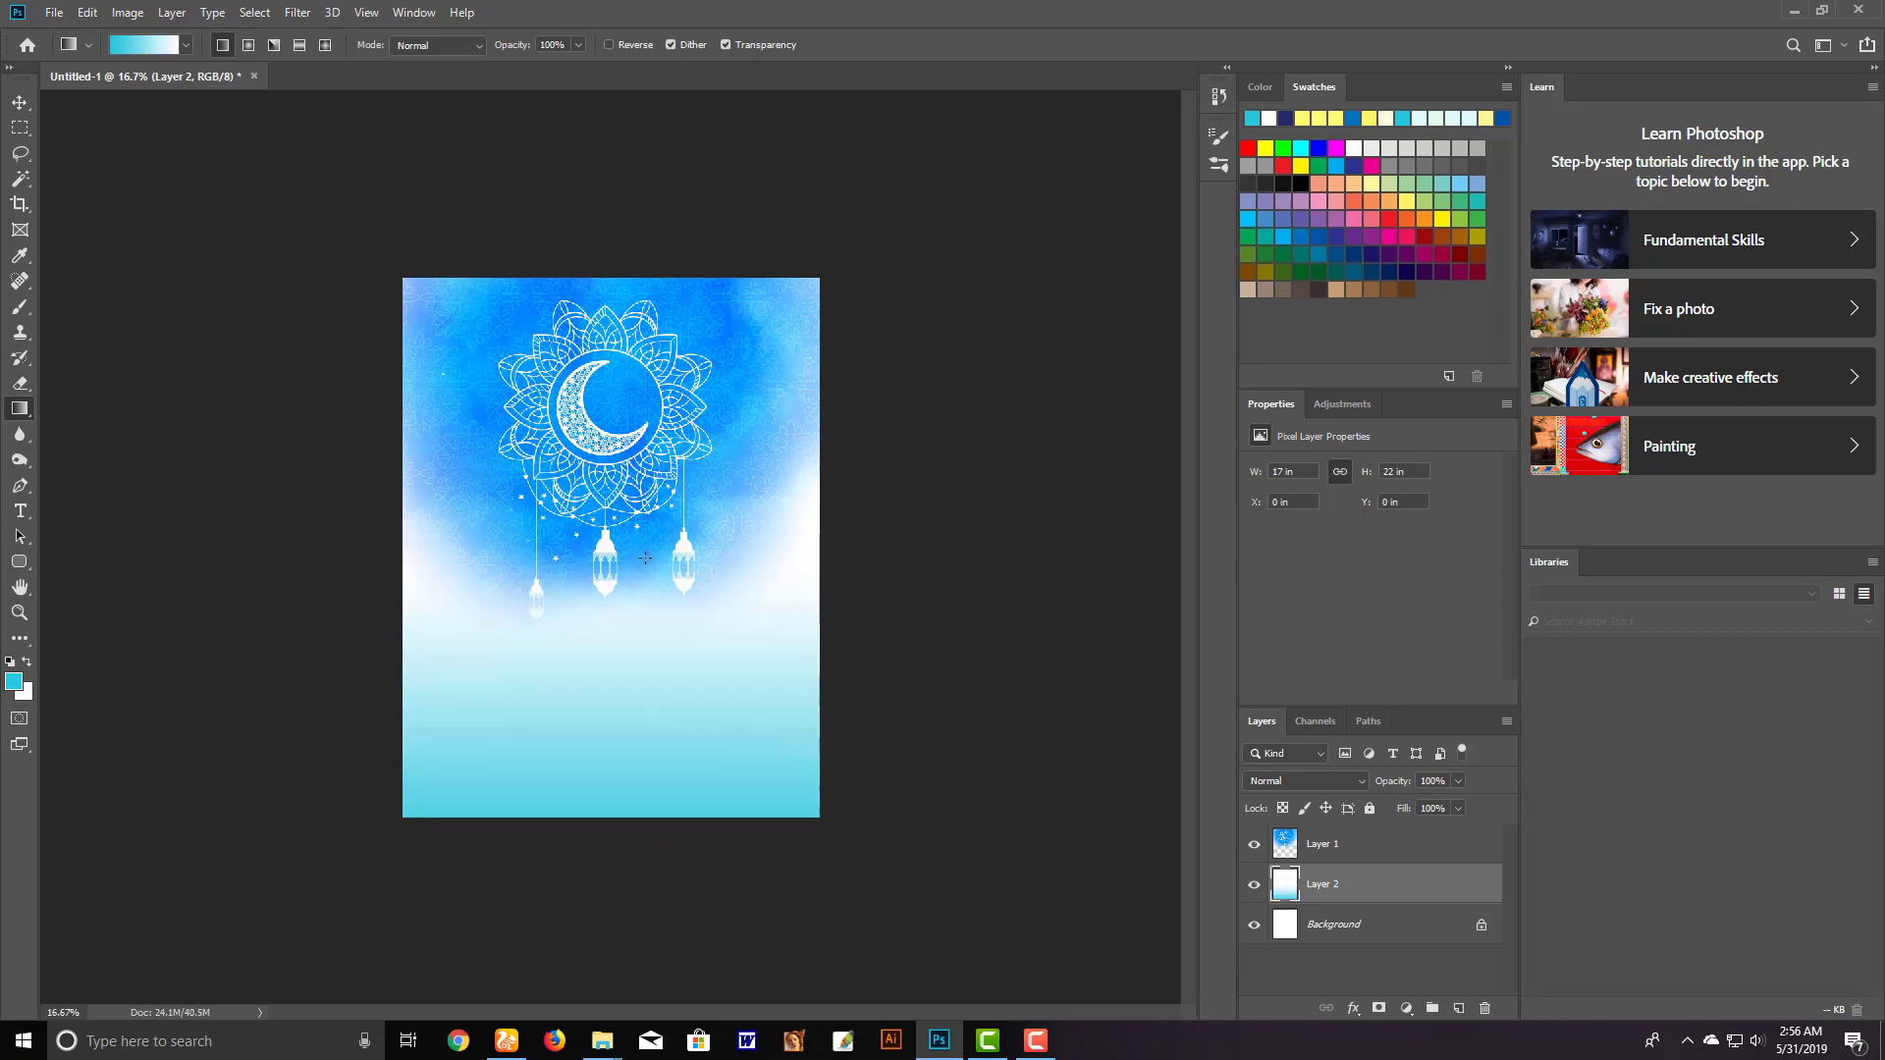
Stretch the gradient layer vertically with Free Transform so it reaches the poster's bottom
{"action": "key", "text": "v"}
{"action": "key", "text": "ctrl+t"}
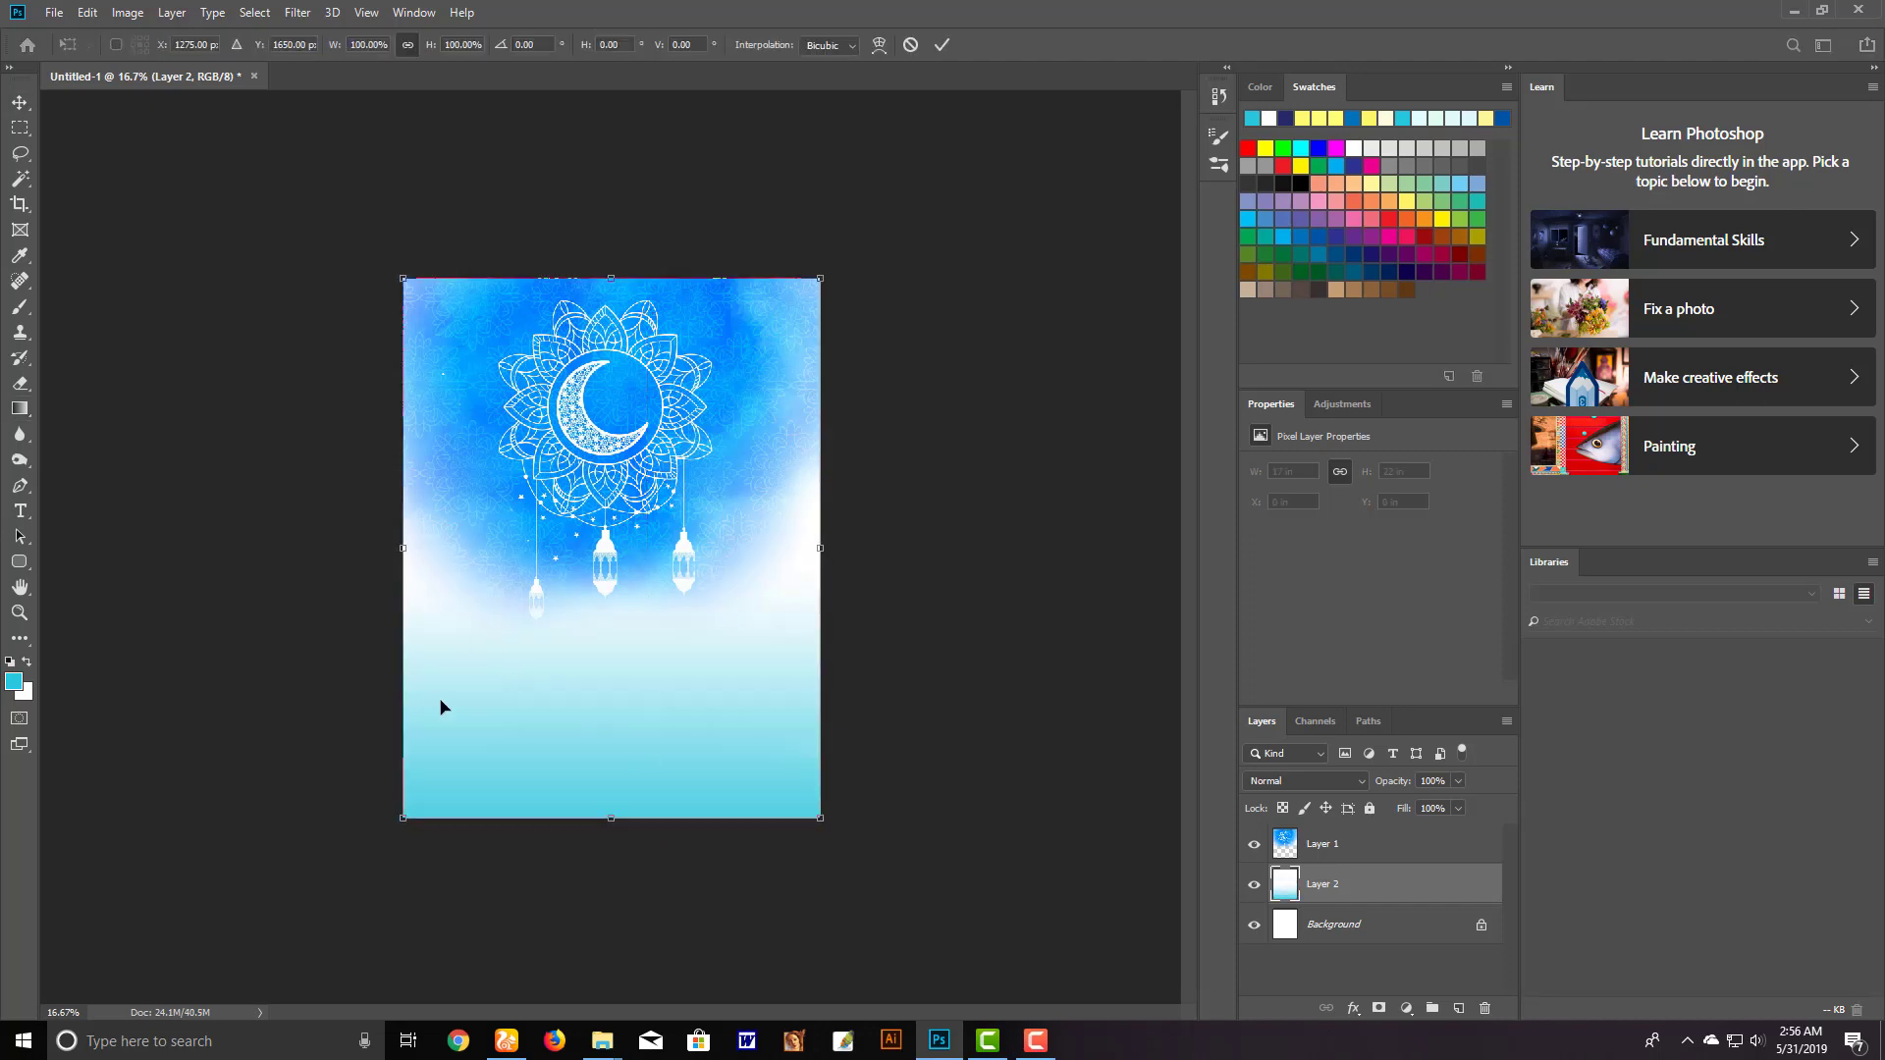
{"action": "left_click_drag", "start_coordinate": [609, 818], "coordinate": [610, 934]}
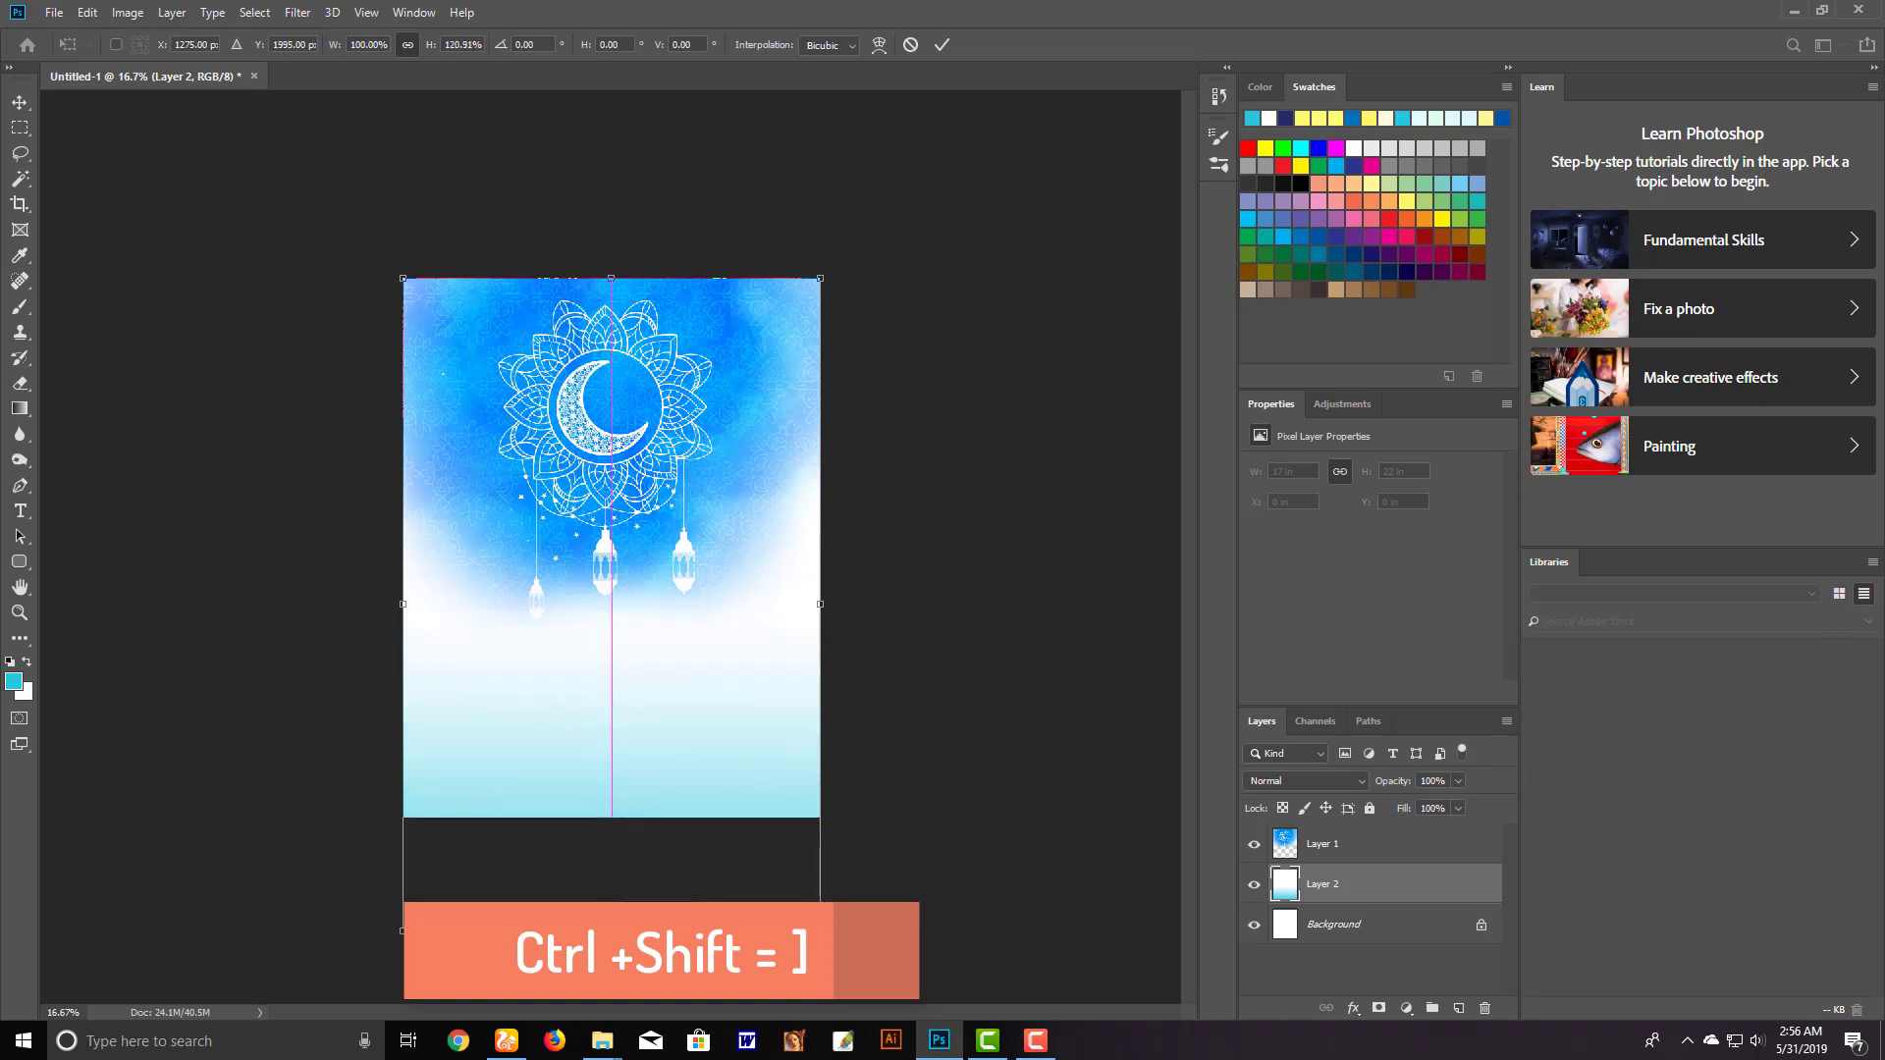
{"action": "left_click_drag", "start_coordinate": [610, 280], "coordinate": [610, 152]}
{"action": "key", "text": "Return"}
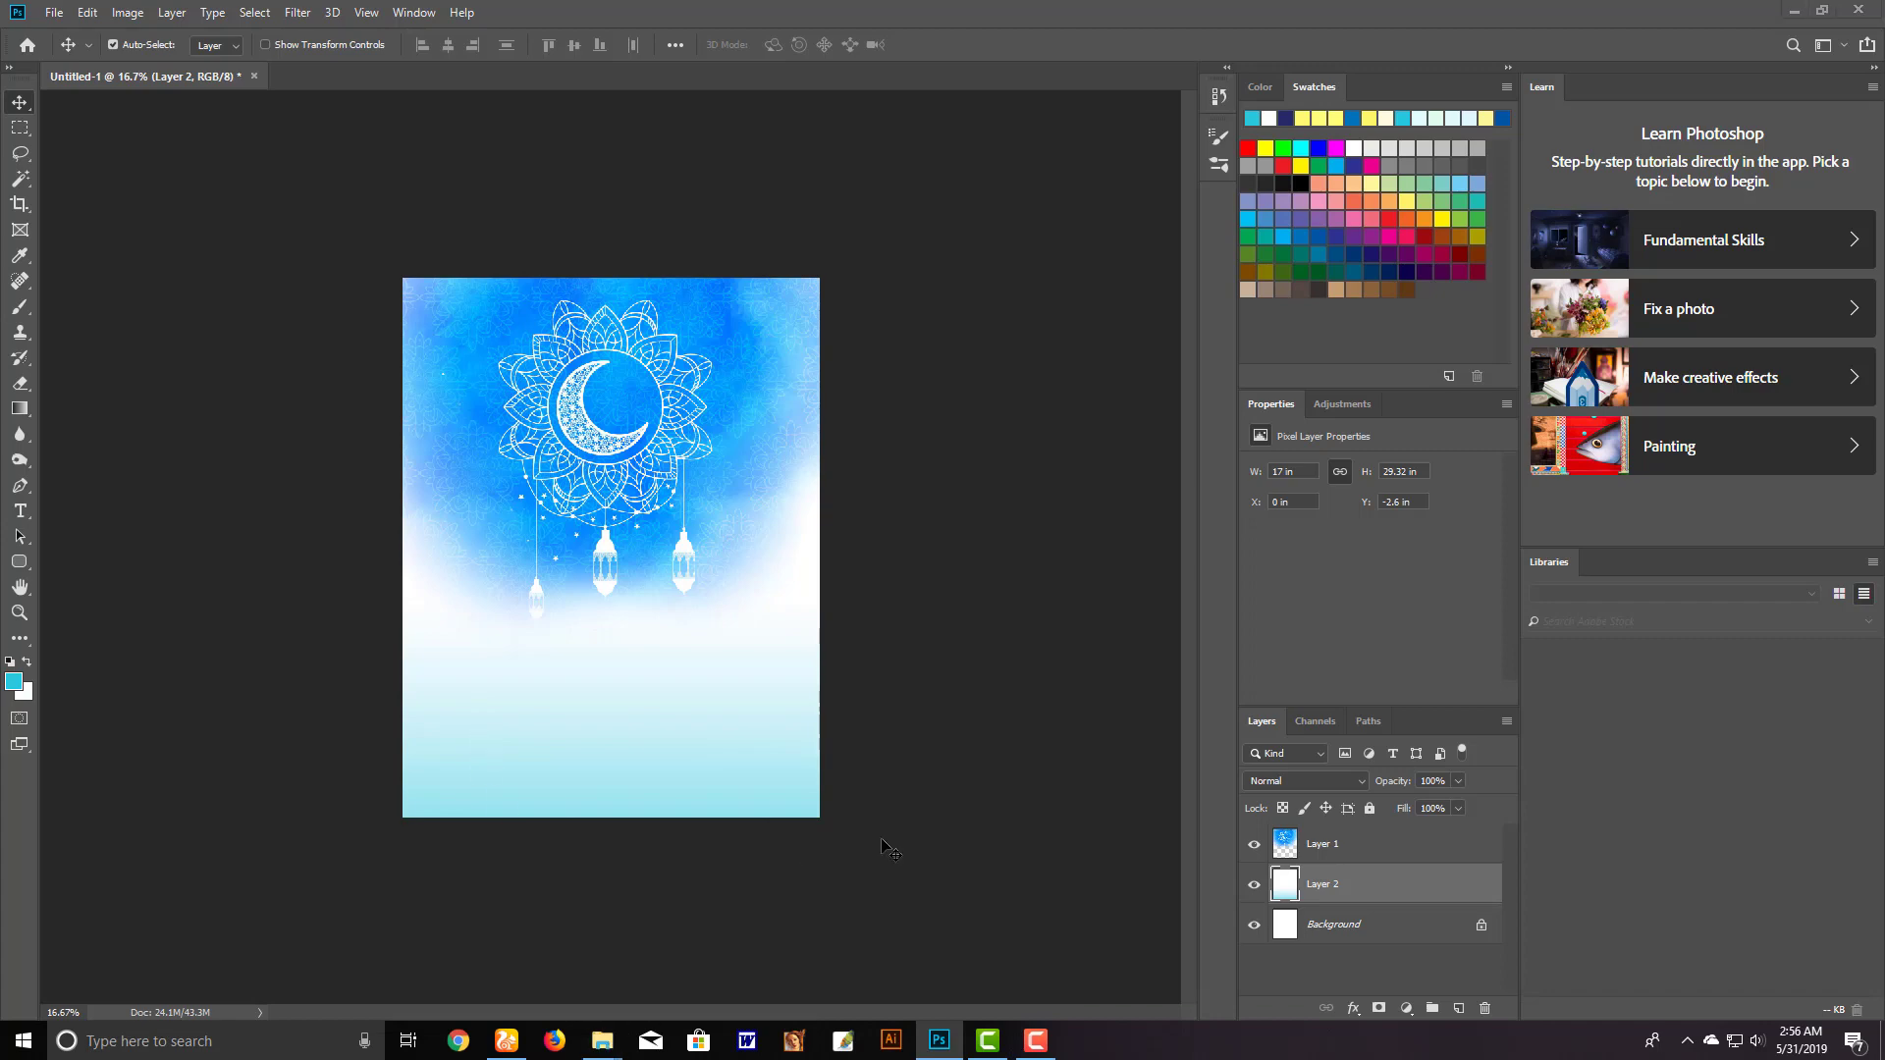
{"action": "key", "text": "super"}
{"action": "left_click", "coordinate": [757, 504]}
{"action": "key", "text": "super+d"}
Open A_Lig 17.psd and bring its three portraits into the poster above the Eid artwork
{"action": "mouse_move", "coordinate": [270, 363]}
{"action": "left_mouse_down"}
{"action": "mouse_move", "coordinate": [855, 732]}
{"action": "mouse_move", "coordinate": [870, 404]}
{"action": "mouse_move", "coordinate": [940, 69]}
{"action": "left_mouse_up"}
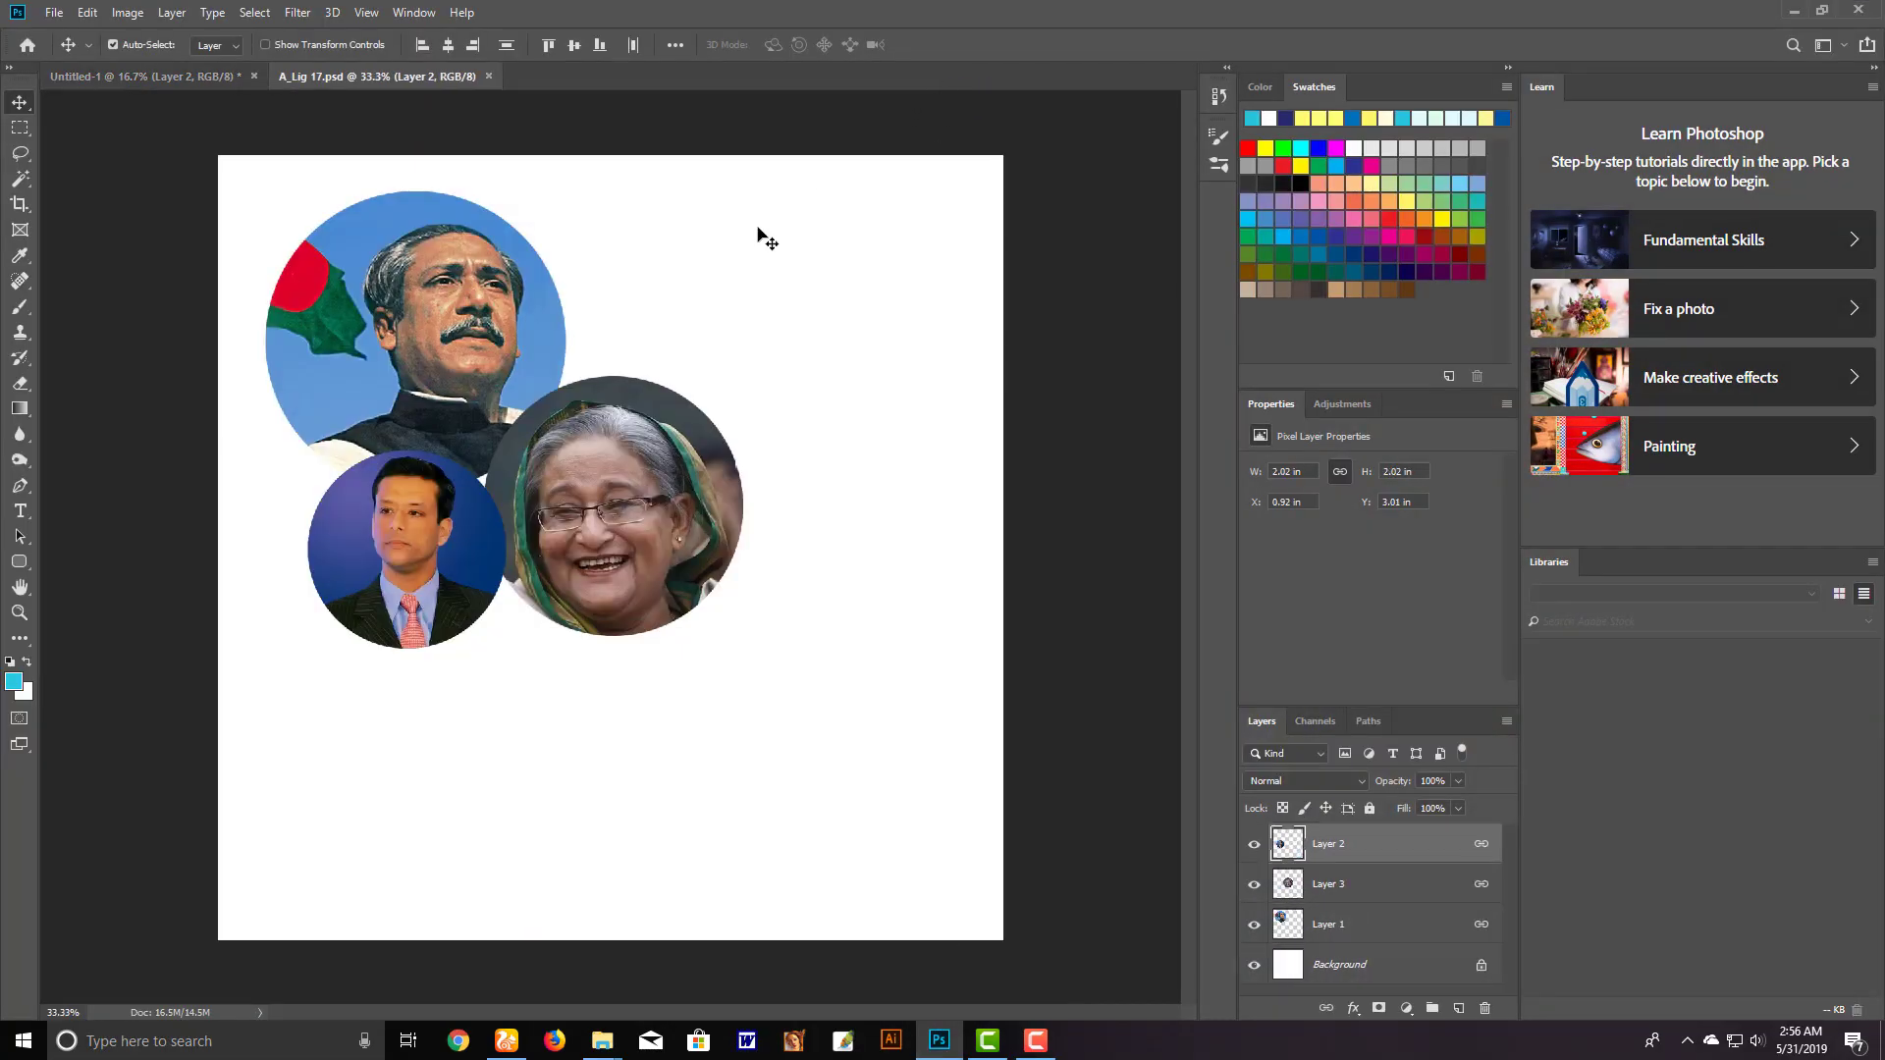
{"action": "left_click_drag", "start_coordinate": [581, 518], "coordinate": [581, 539]}
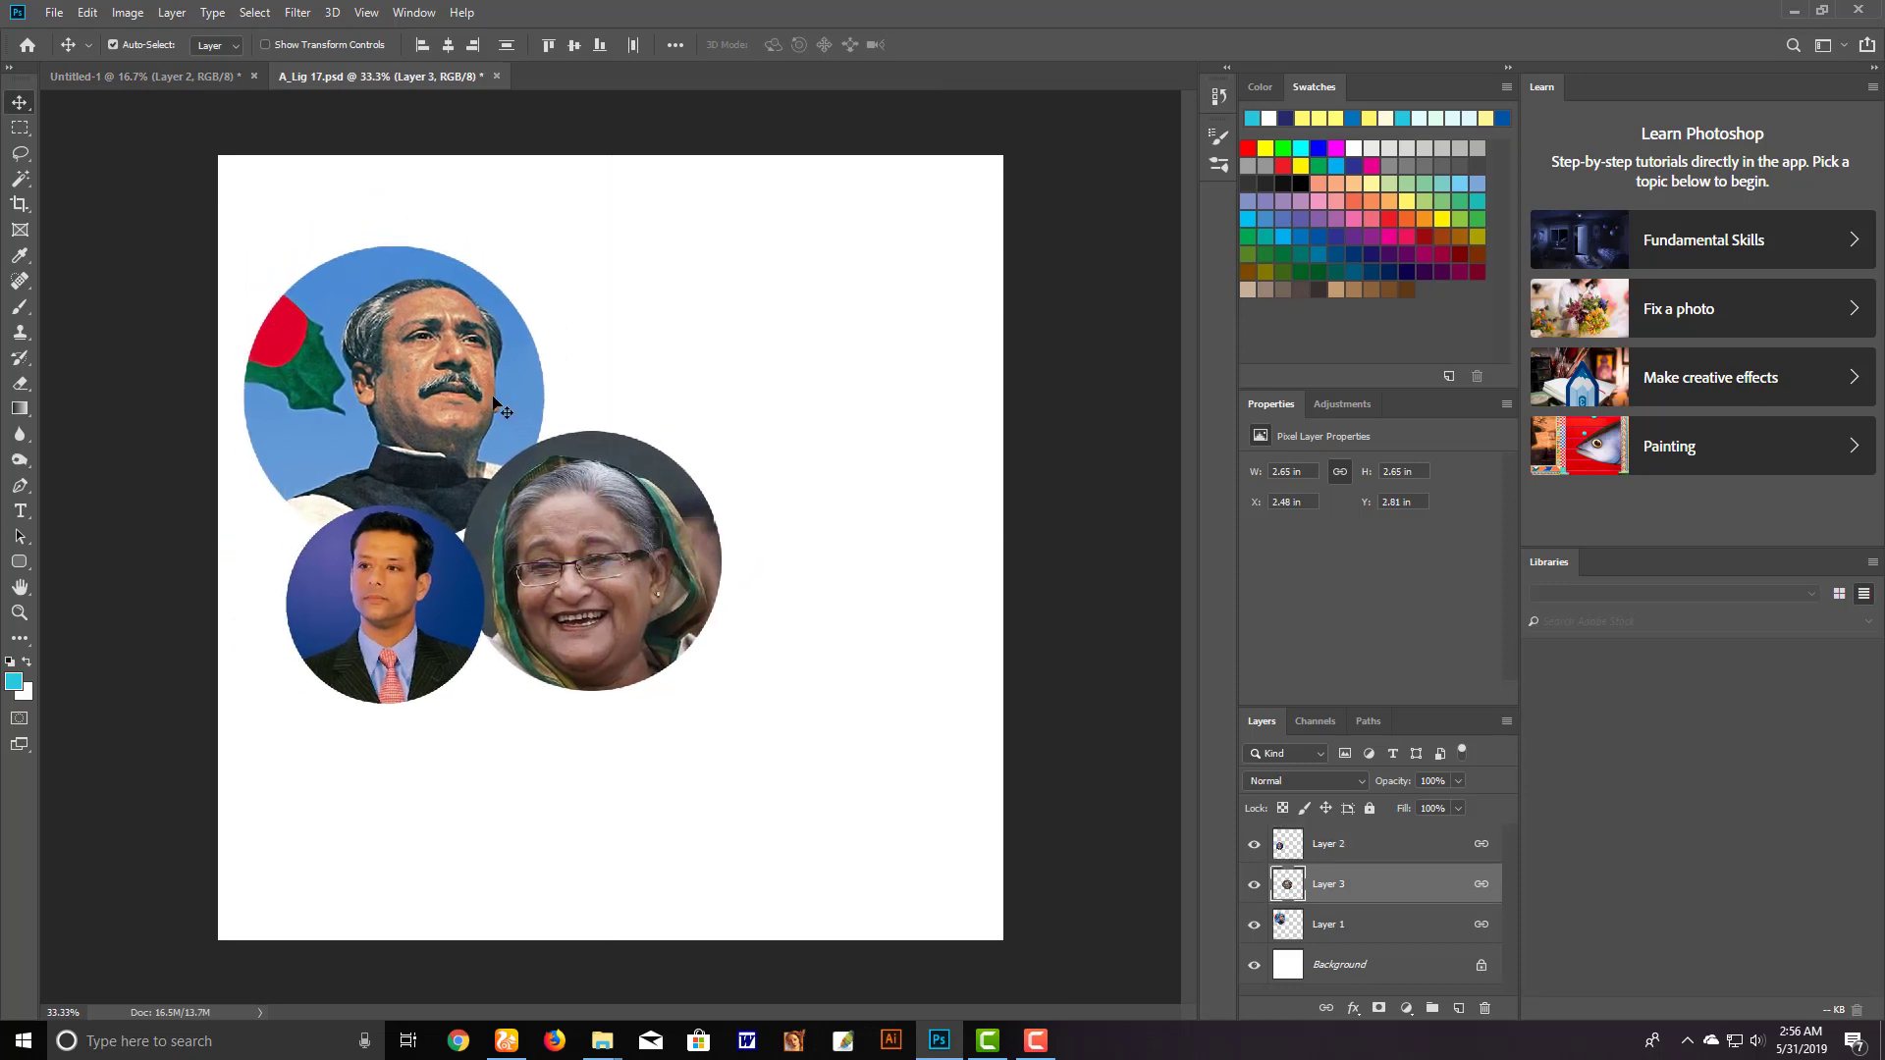
{"action": "mouse_move", "coordinate": [494, 400]}
{"action": "left_mouse_down"}
{"action": "mouse_move", "coordinate": [169, 85]}
{"action": "mouse_move", "coordinate": [469, 368]}
{"action": "mouse_move", "coordinate": [550, 412]}
{"action": "left_mouse_up"}
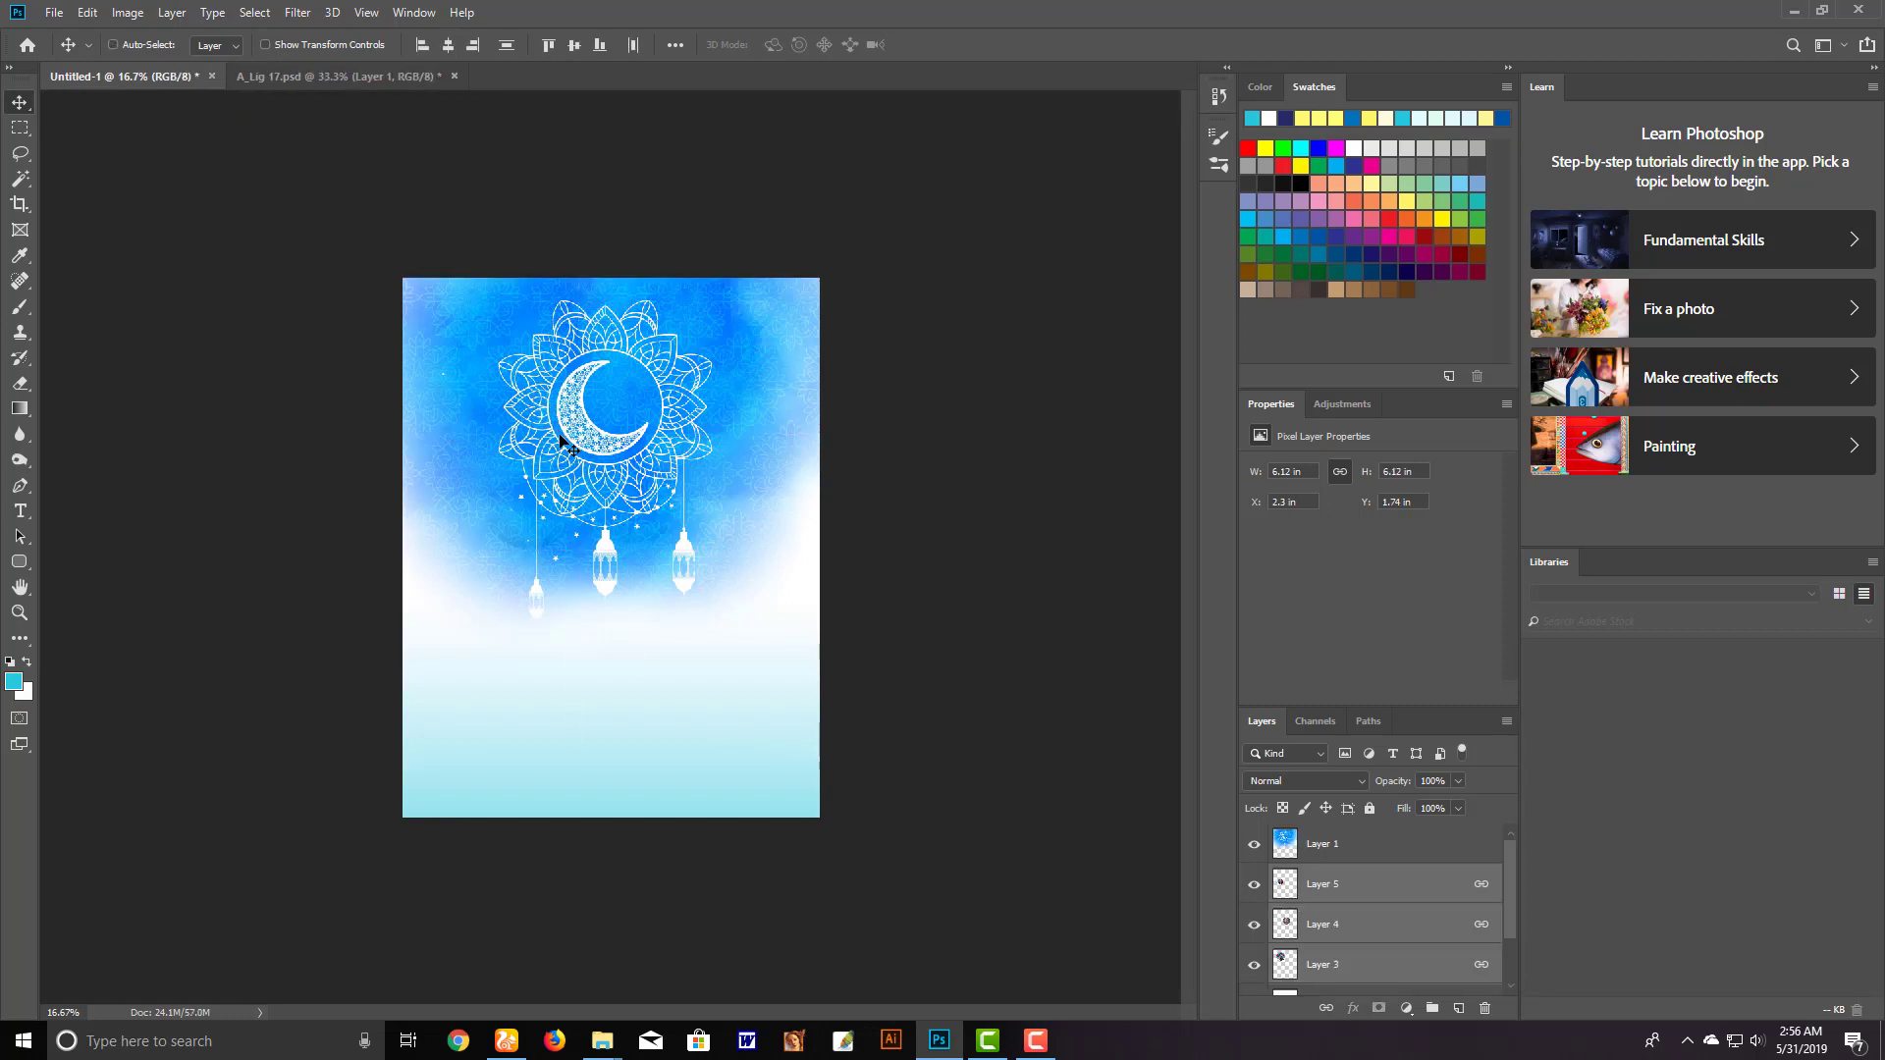
{"action": "key", "text": "ctrl+shift+bracketright"}
Scale the portraits down and place them in the poster's top-left corner
{"action": "key", "text": "ctrl+t"}
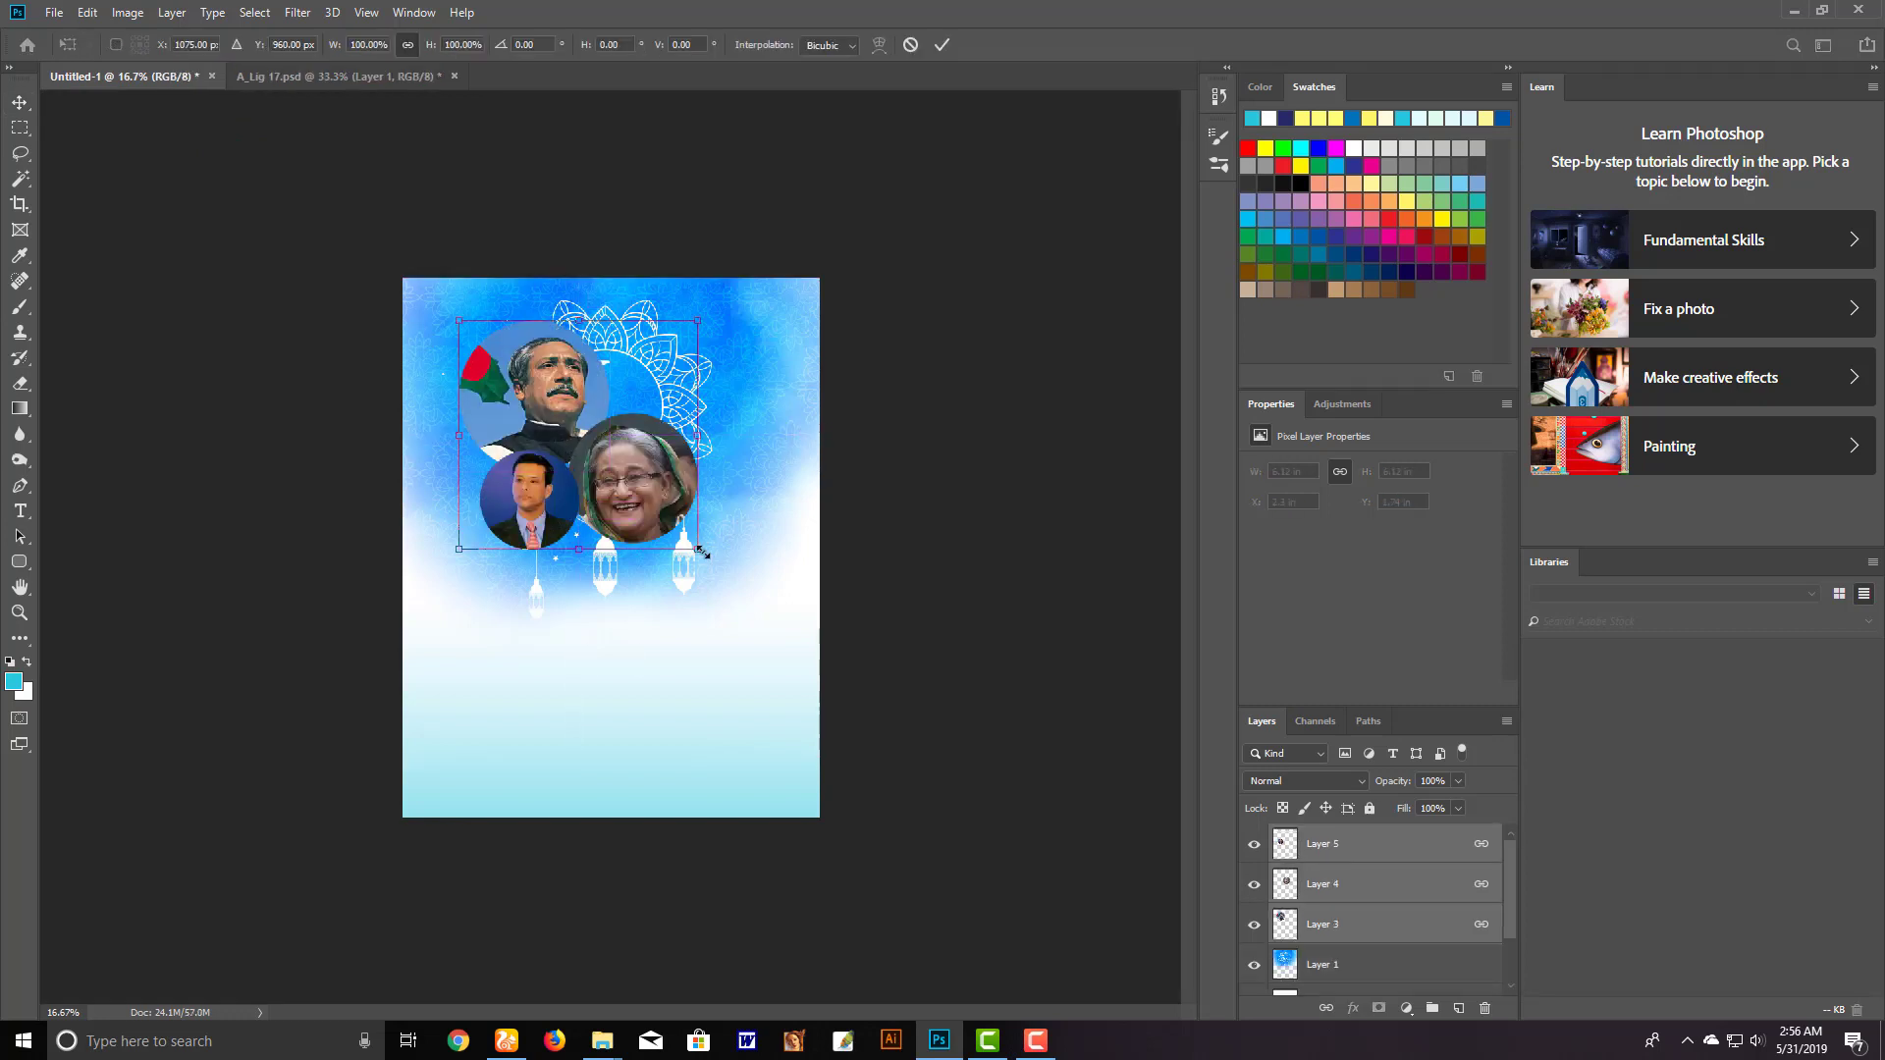
{"action": "left_click_drag", "start_coordinate": [701, 551], "coordinate": [636, 482]}
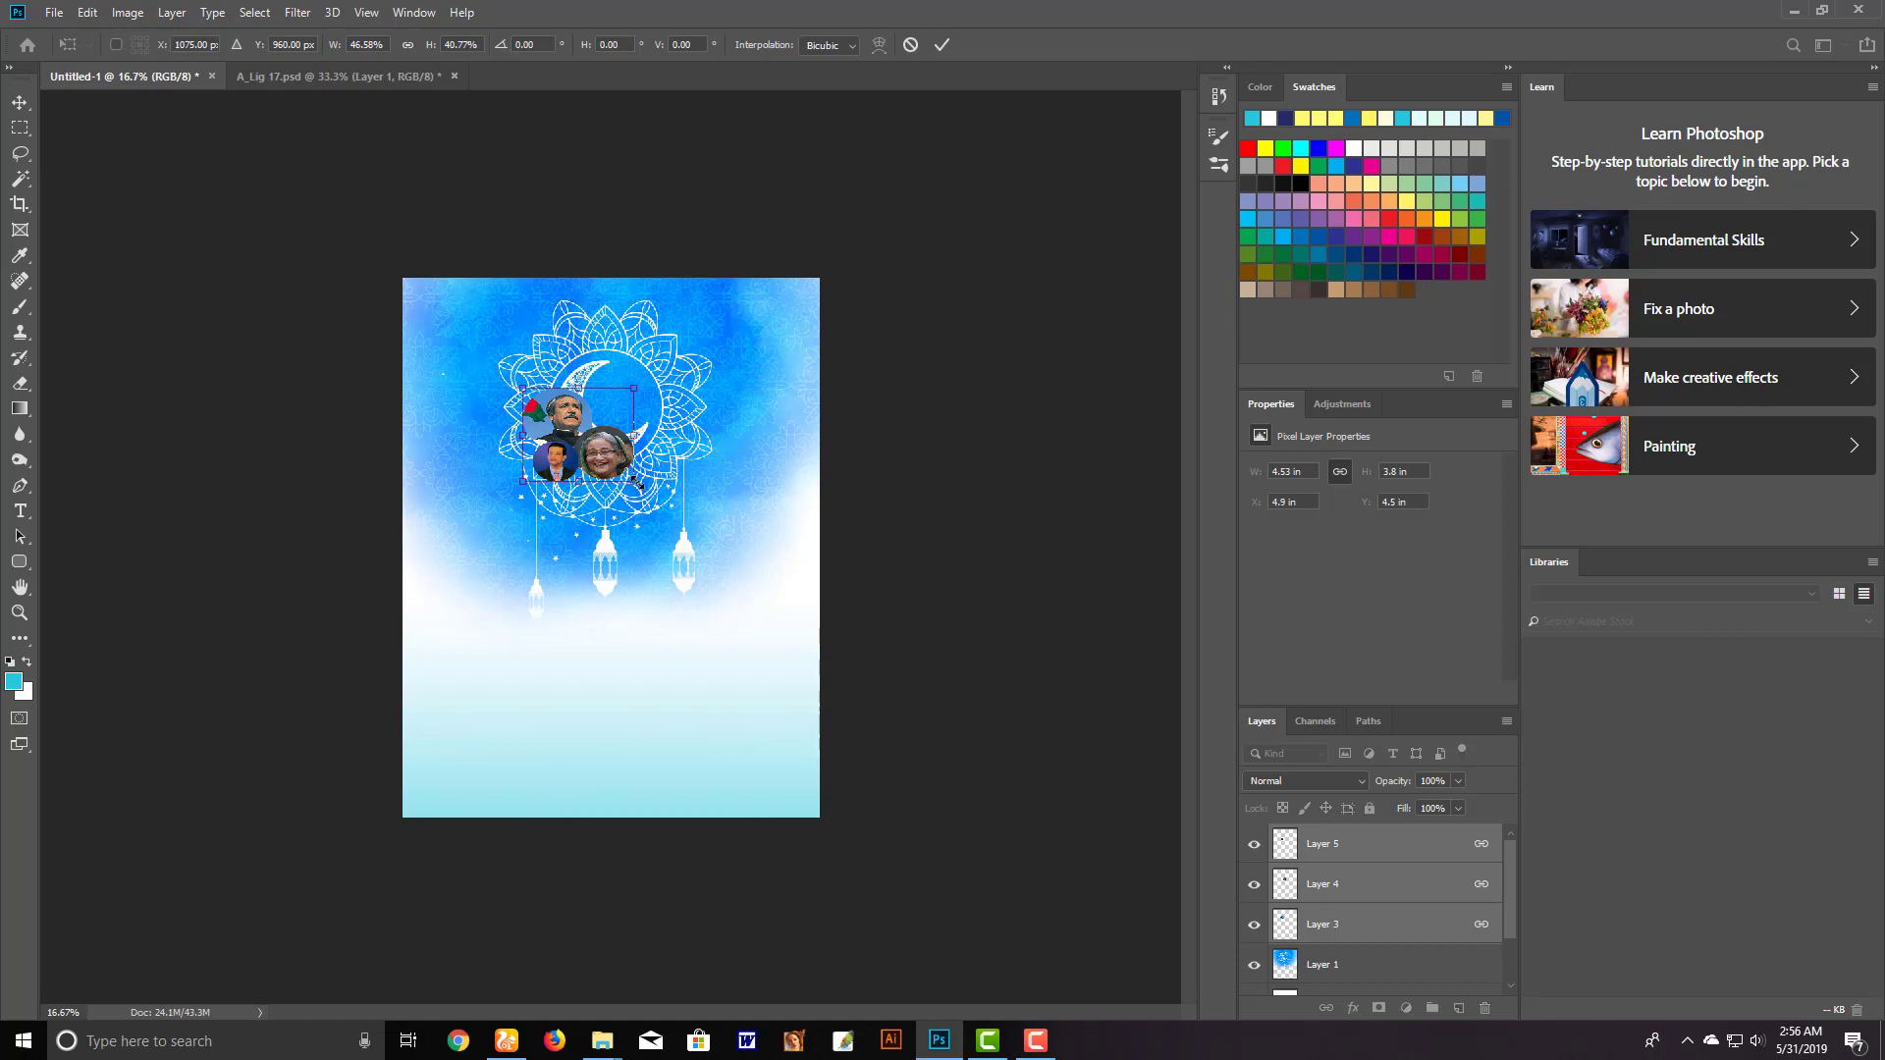
{"action": "key", "text": "ctrl+z"}
{"action": "mouse_move", "coordinate": [596, 551]}
{"action": "left_mouse_down"}
{"action": "mouse_move", "coordinate": [596, 406]}
{"action": "mouse_move", "coordinate": [450, 371]}
{"action": "left_mouse_up"}
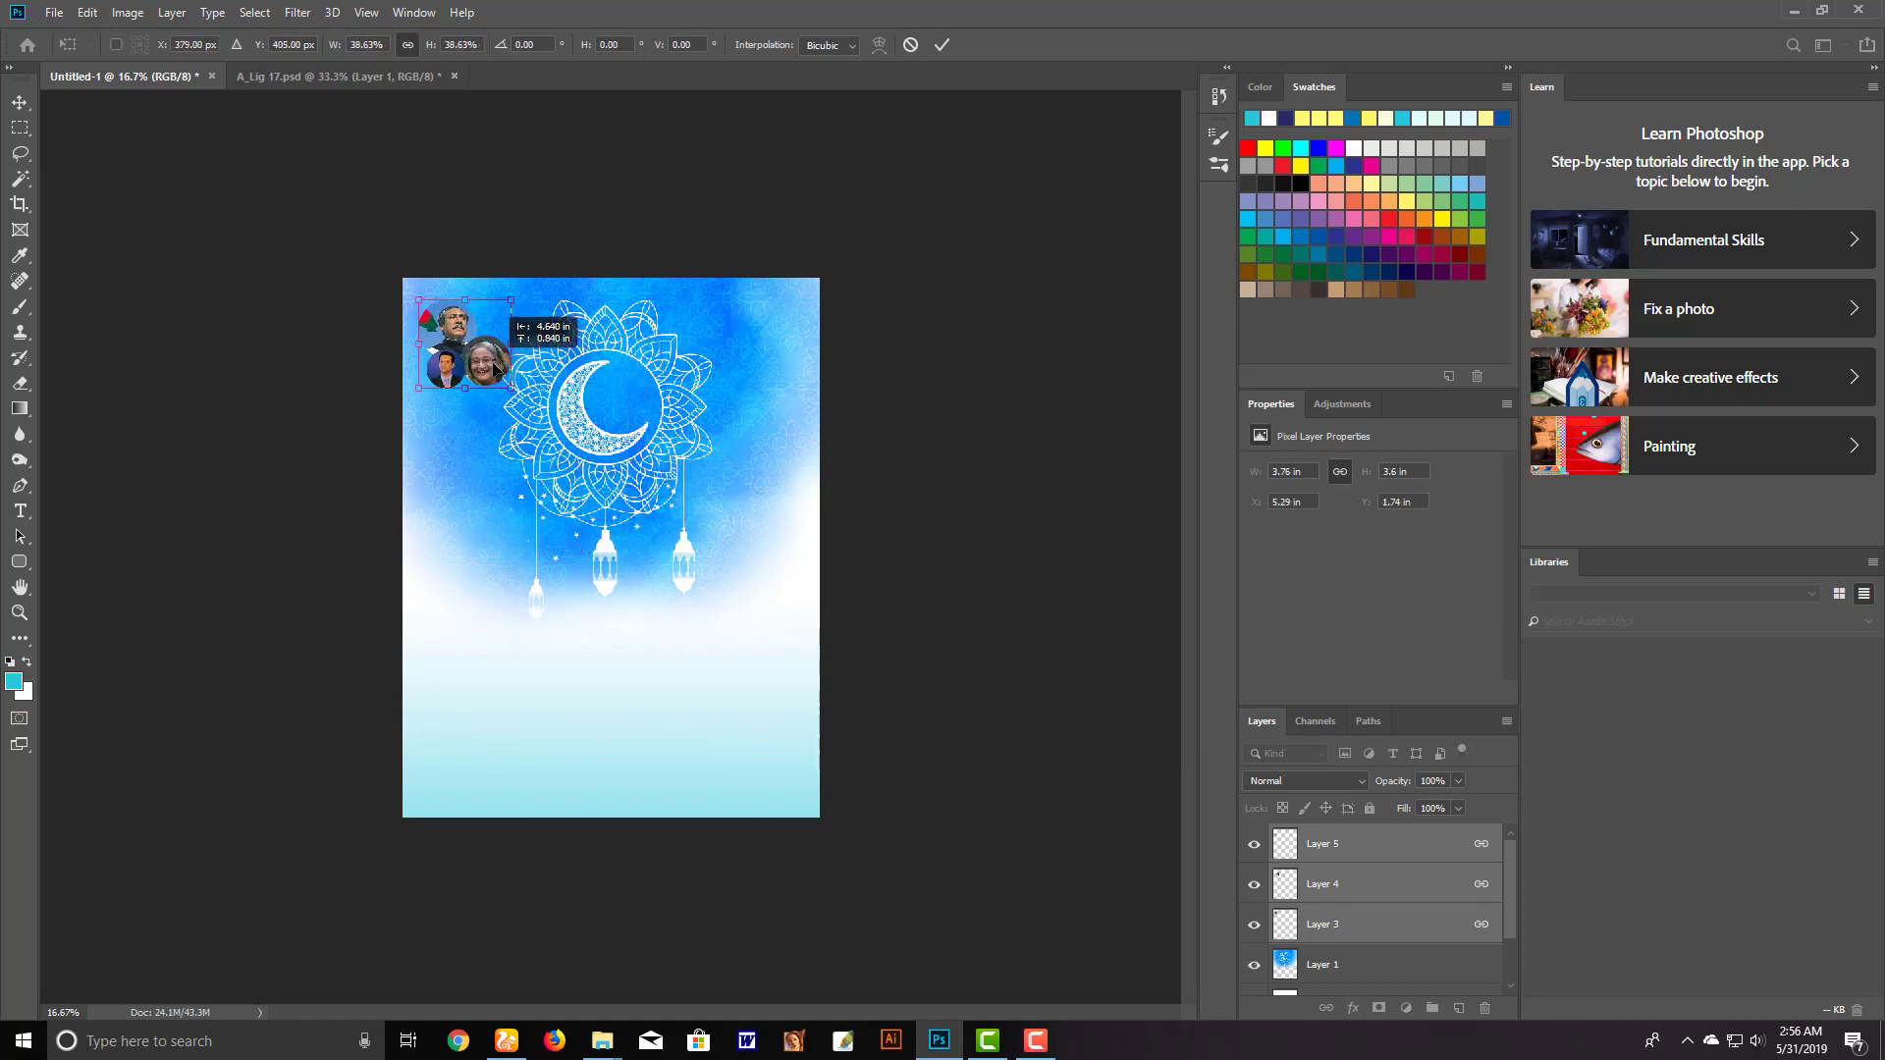
{"action": "key", "text": "Return"}
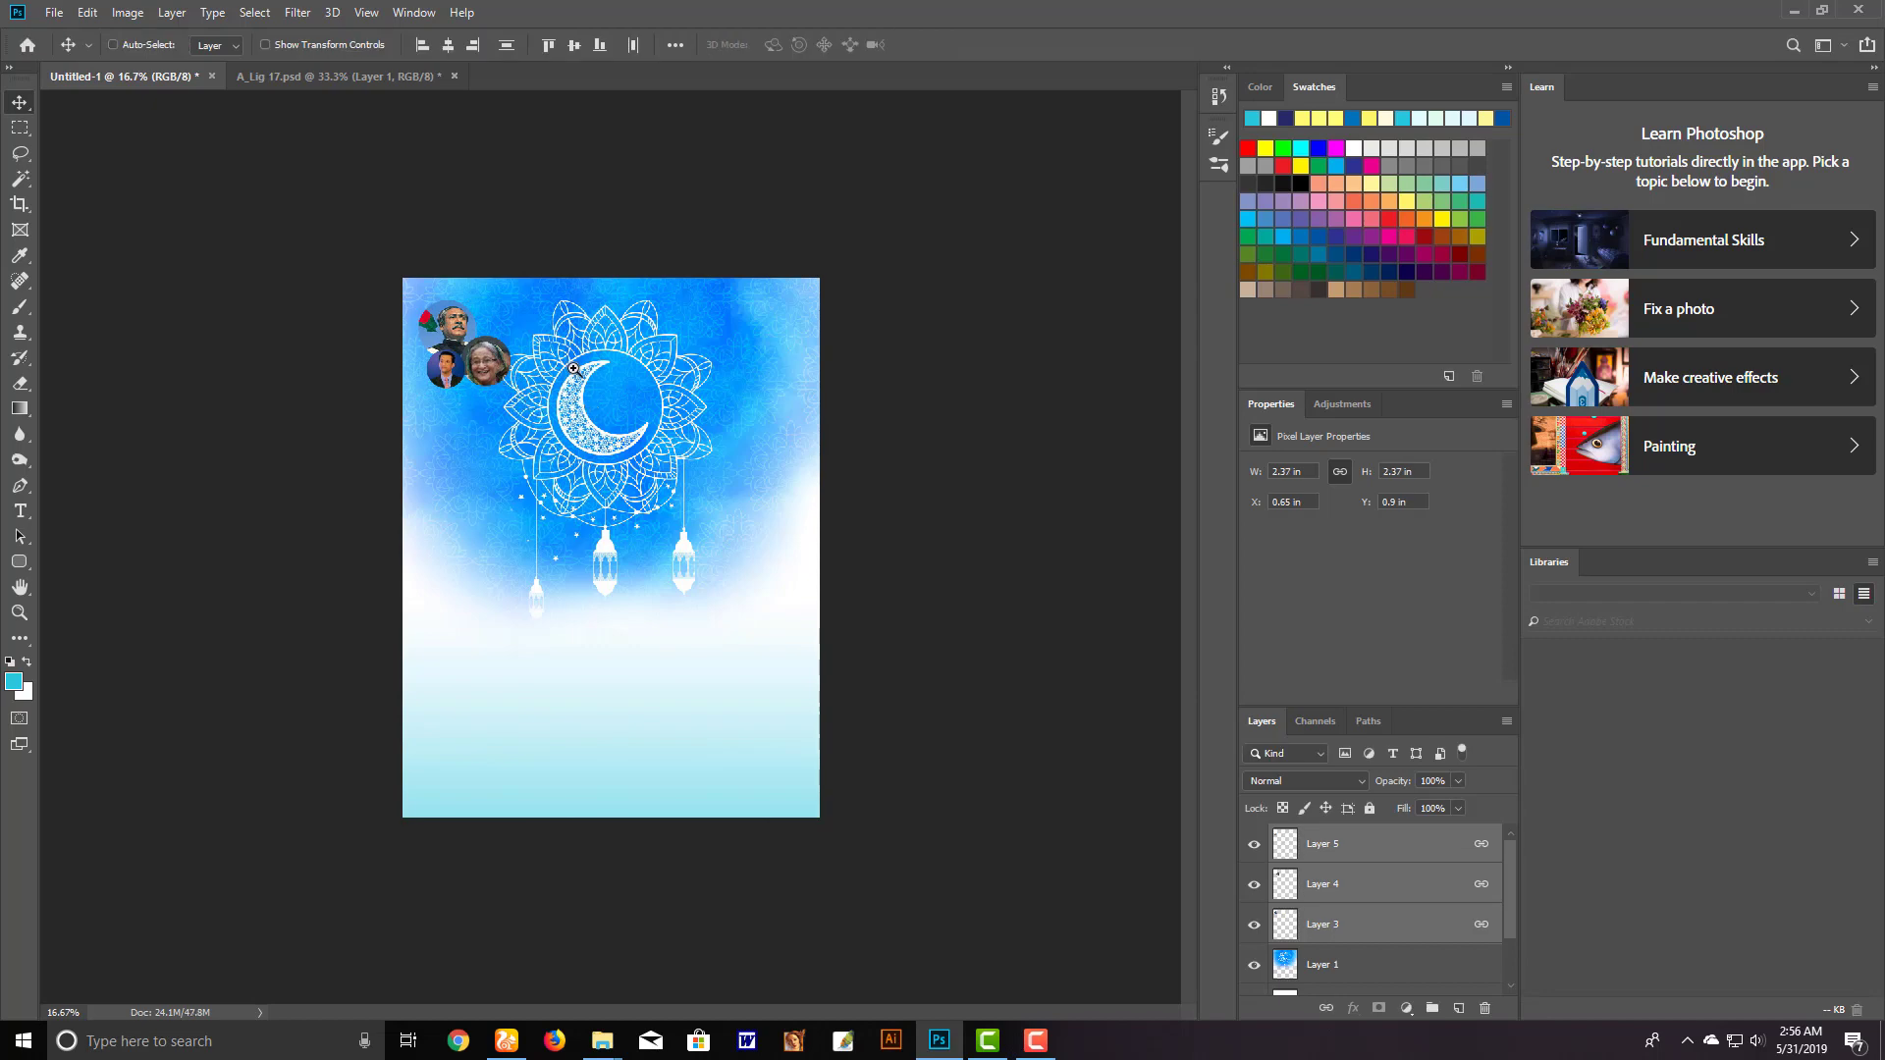
{"action": "left_click", "coordinate": [546, 406]}
{"action": "key", "text": "ctrl+plus"}
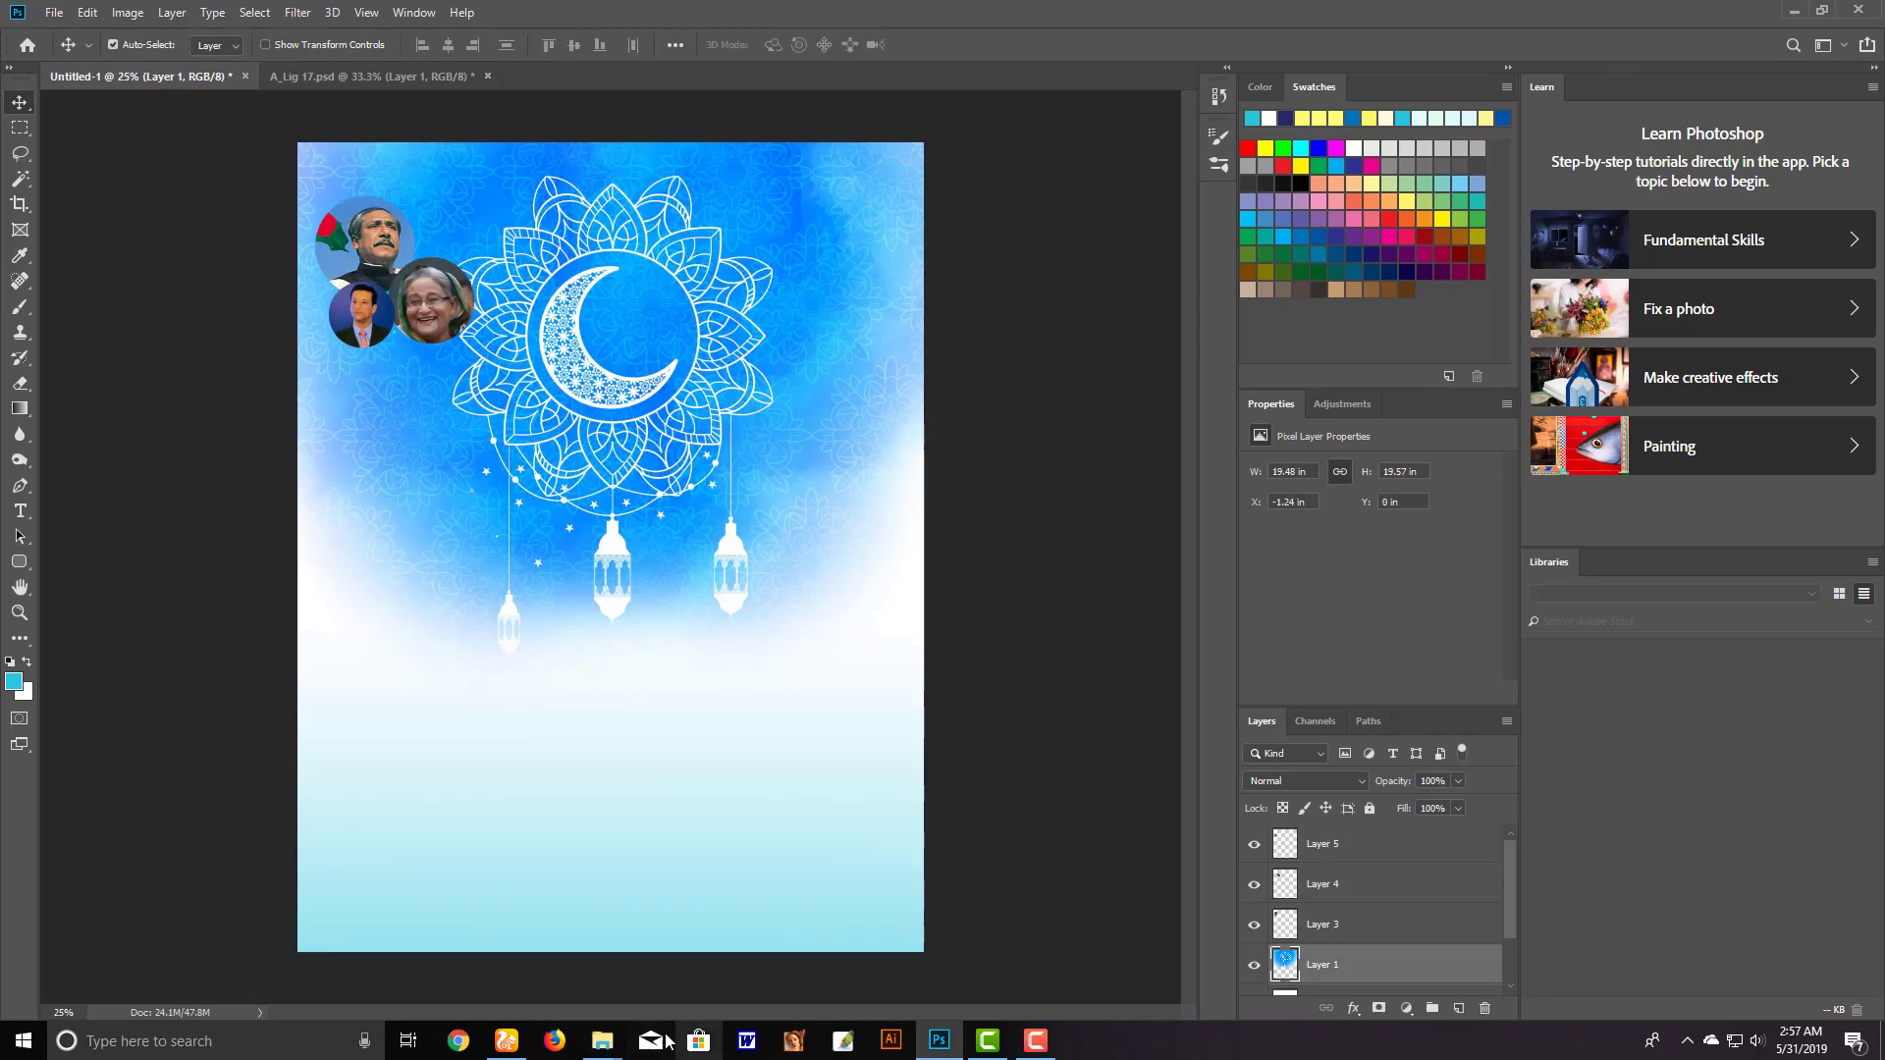
Open Pdkjf.psd from the desktop in Photoshop
{"action": "mouse_move", "coordinate": [603, 1041]}
{"action": "left_click", "coordinate": [691, 907]}
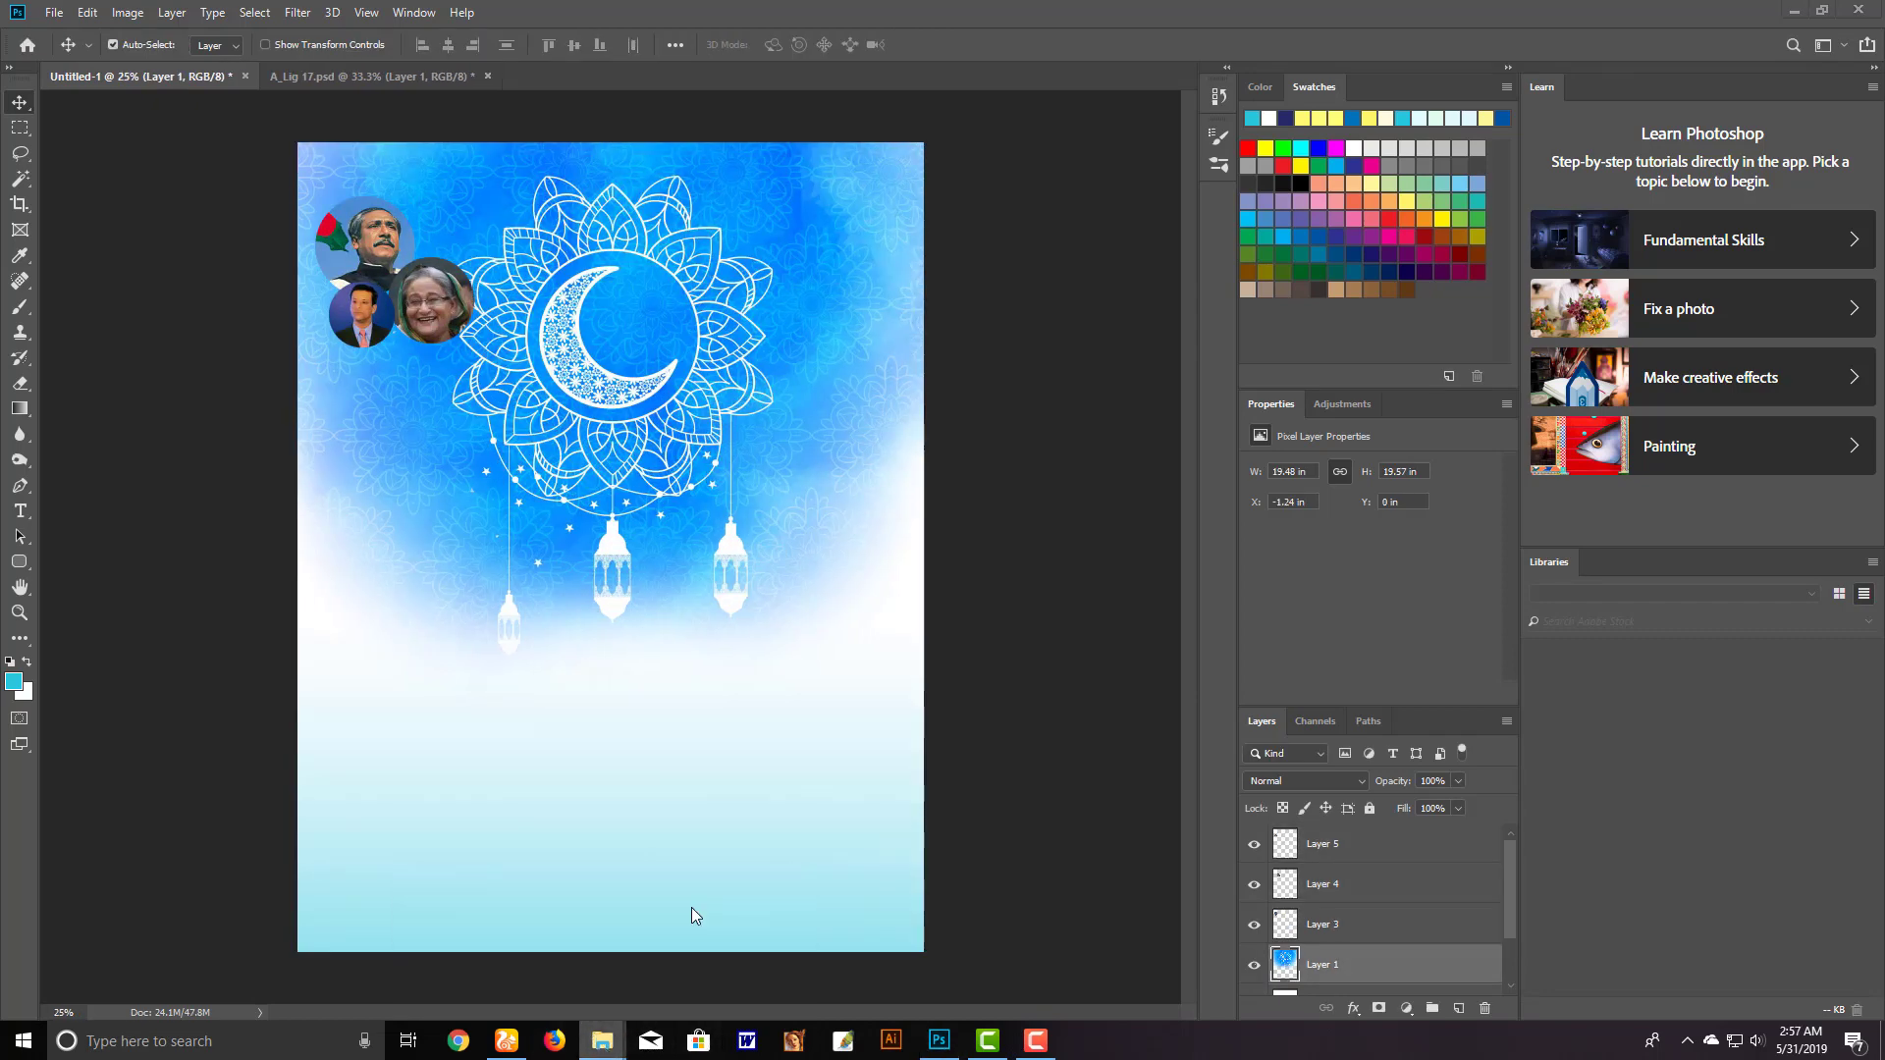
{"action": "key", "text": "super+d"}
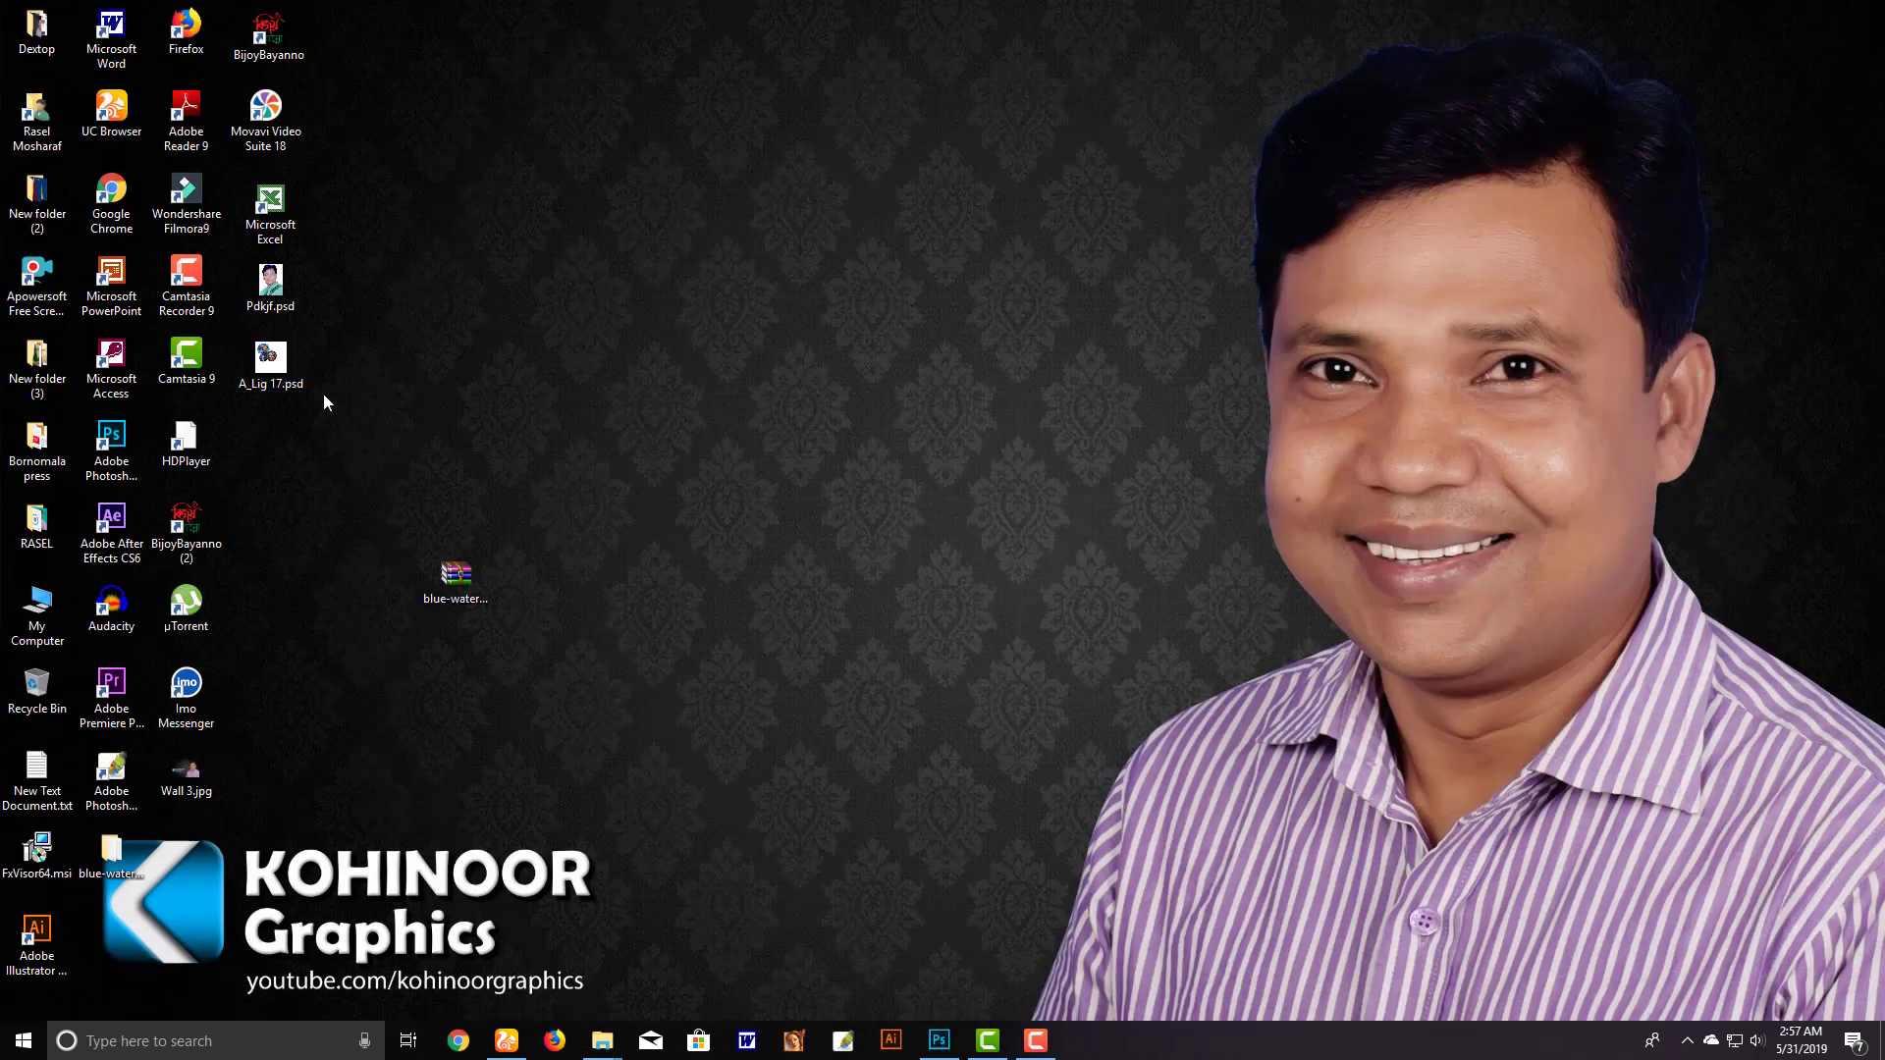
{"action": "mouse_move", "coordinate": [270, 285]}
{"action": "left_mouse_down"}
{"action": "mouse_move", "coordinate": [878, 776]}
{"action": "mouse_move", "coordinate": [882, 316]}
{"action": "mouse_move", "coordinate": [915, 57]}
{"action": "left_mouse_up"}
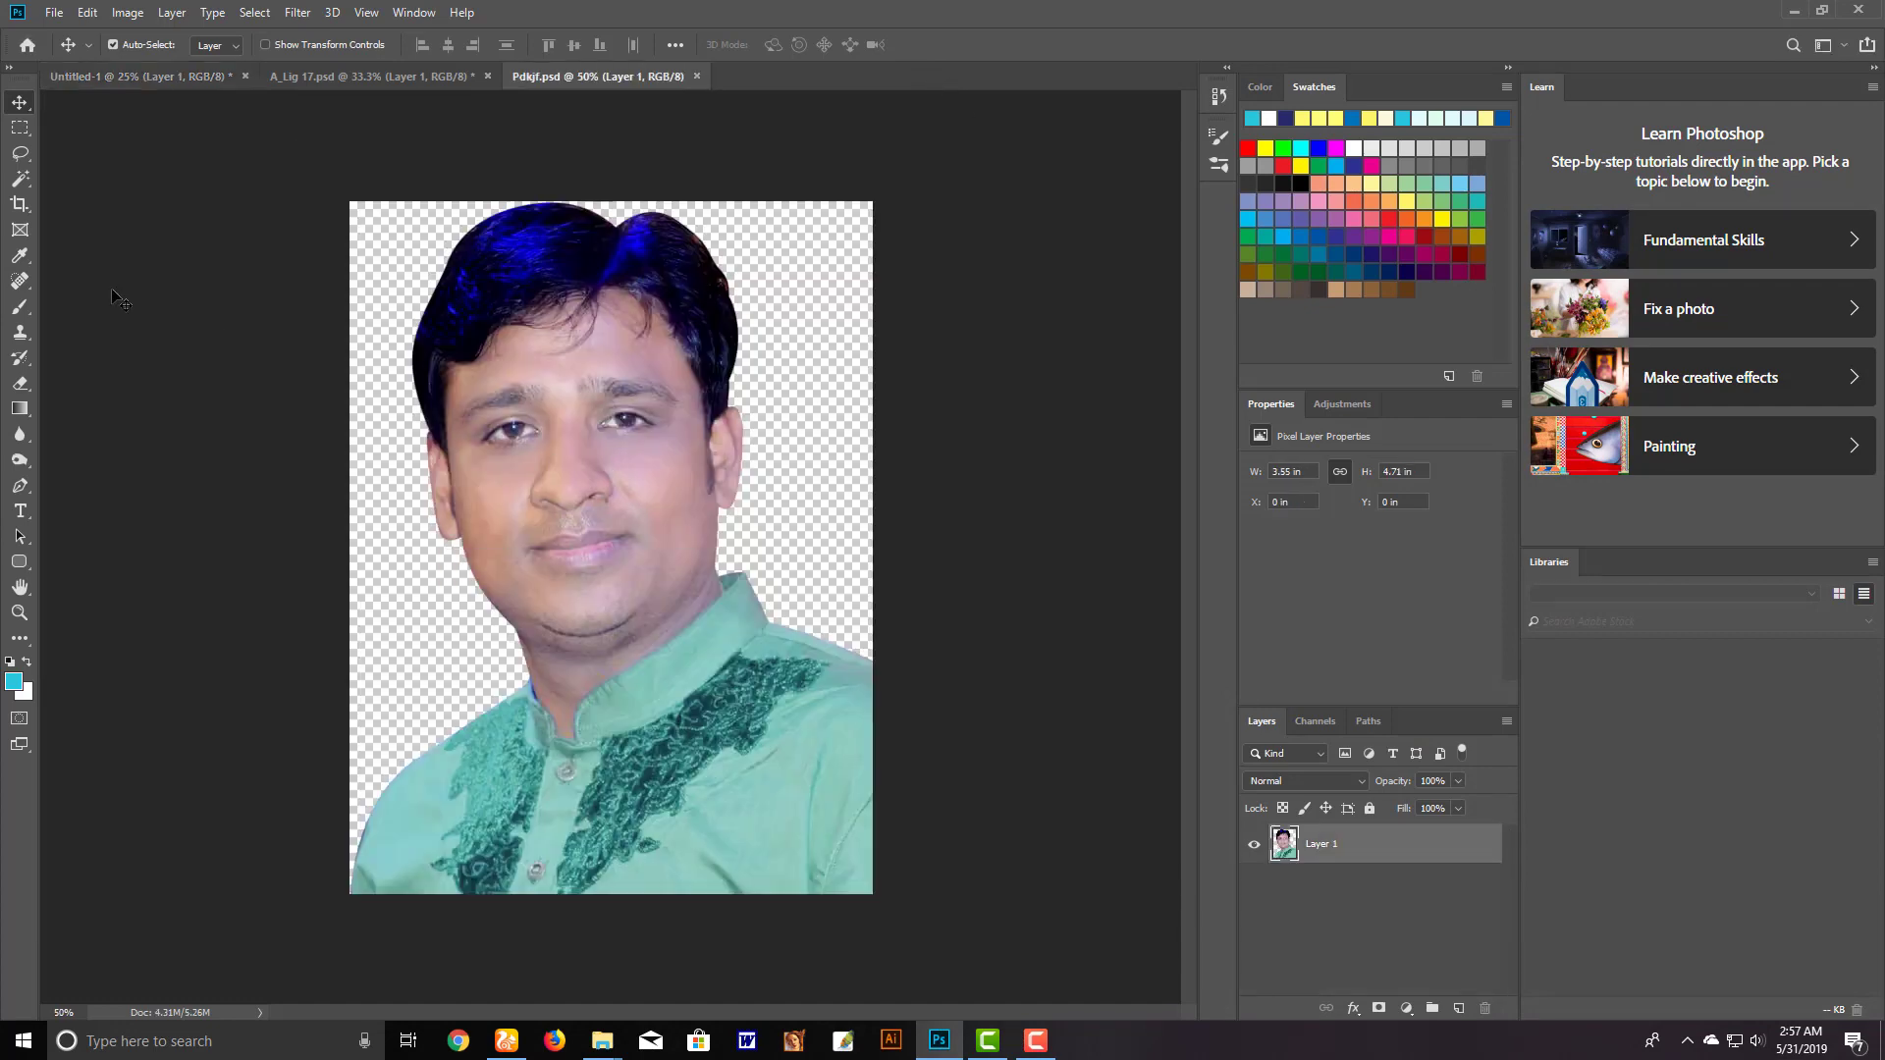
Darken the portrait's left eye with the Burn Tool and copy it into the poster's lower right
{"action": "left_click", "coordinate": [22, 462]}
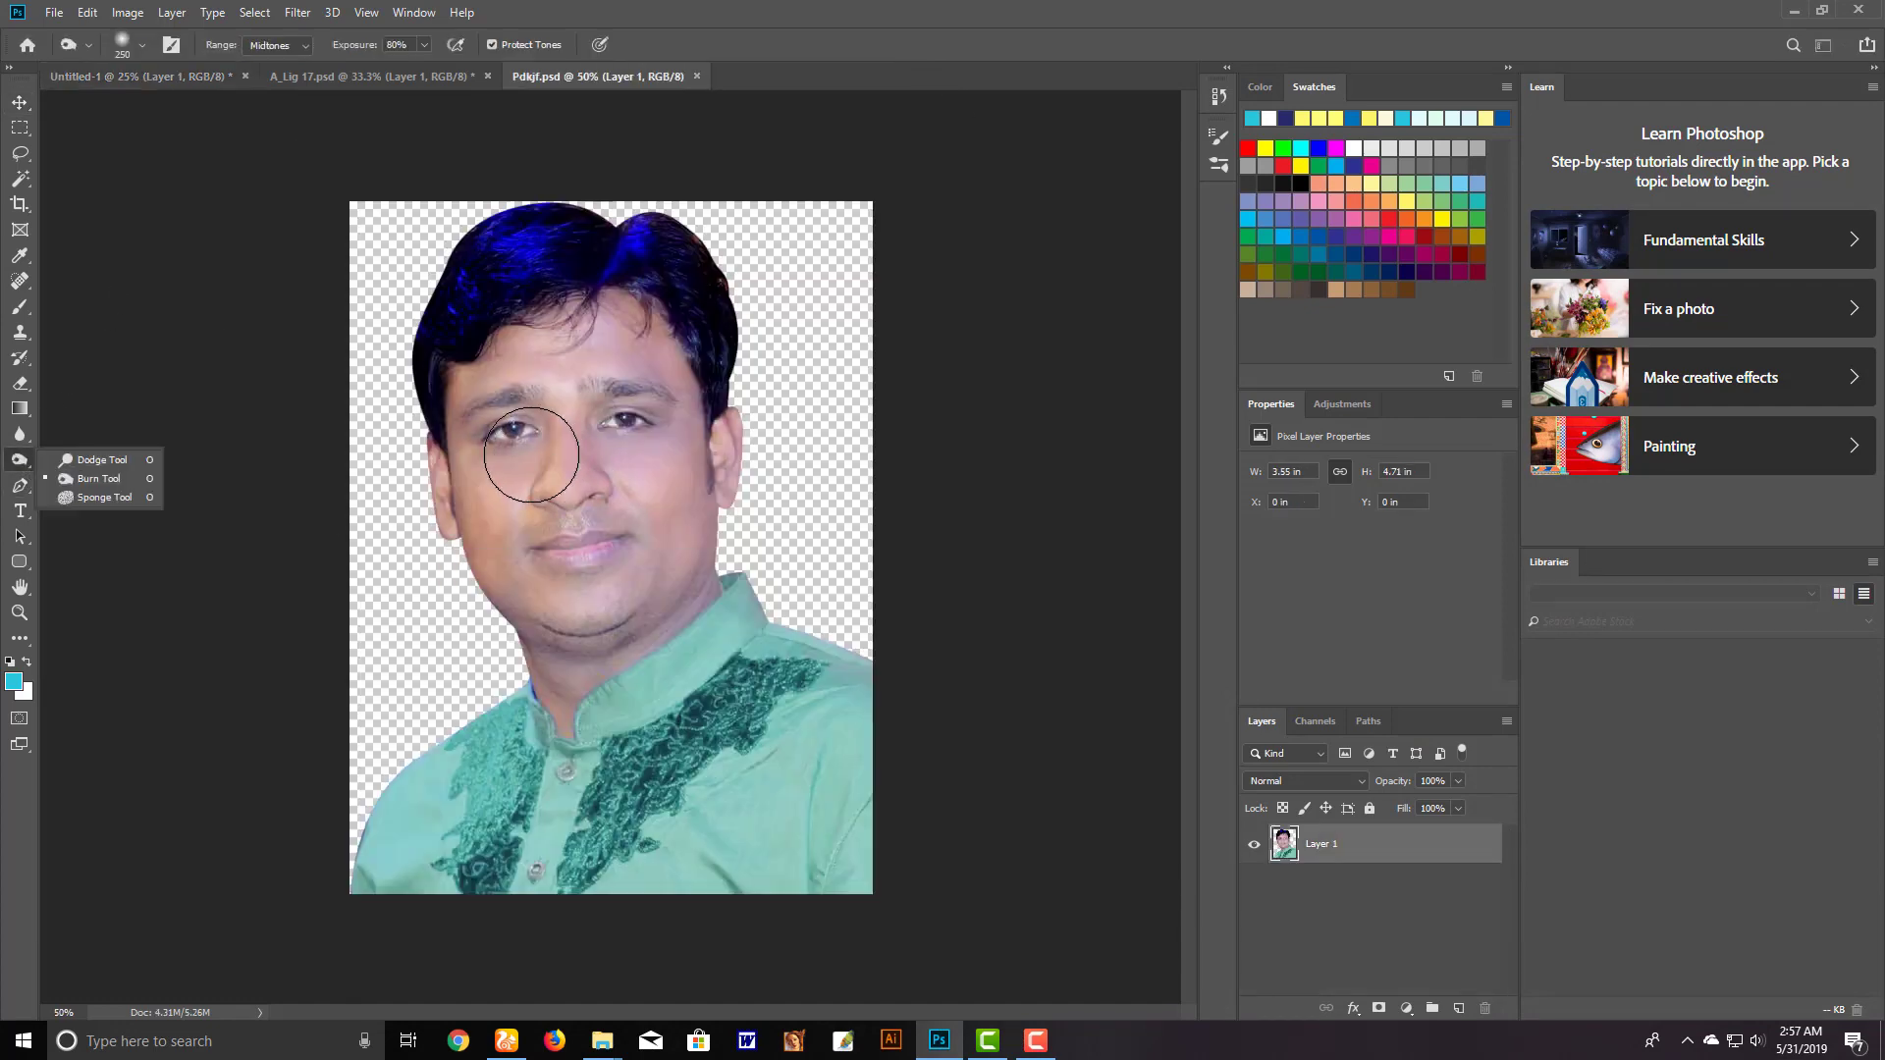
{"action": "key", "text": "bracketleft"}
{"action": "key", "text": "bracketleft"}
{"action": "key", "text": "bracketleft"}
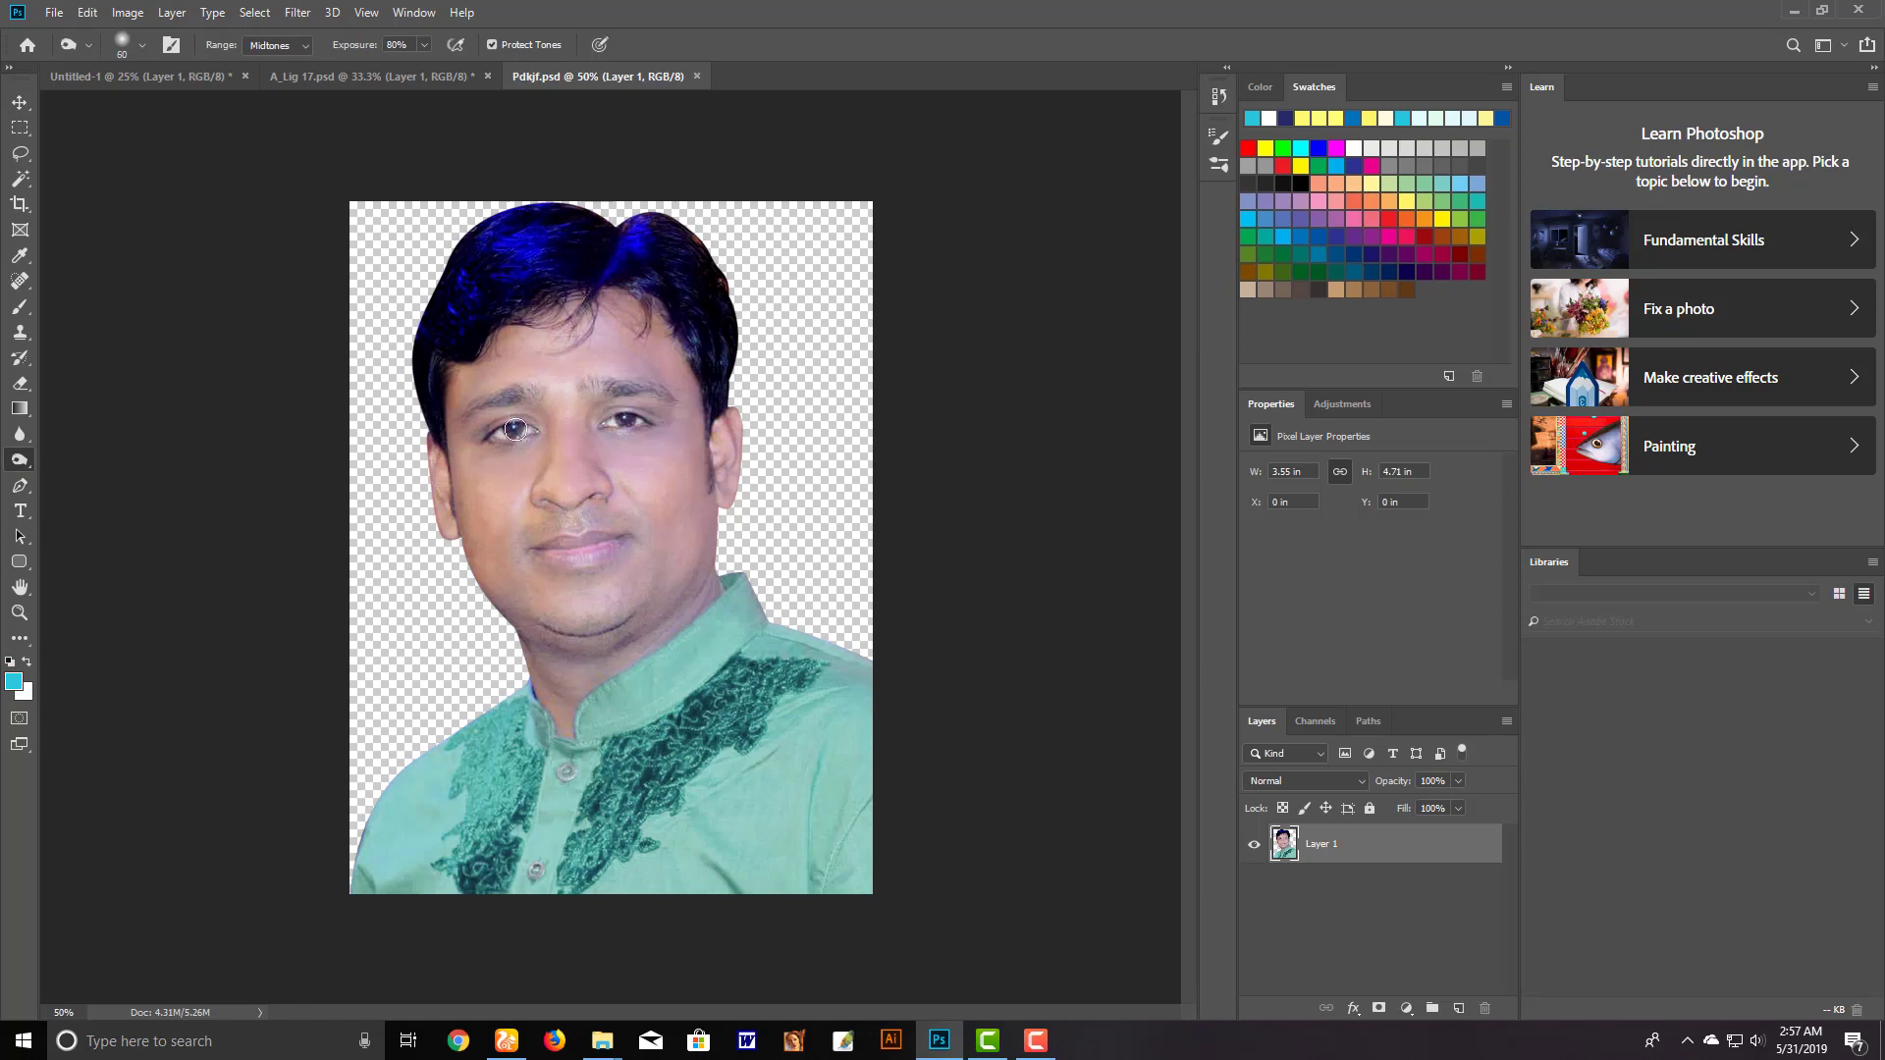
{"action": "key", "text": "bracketleft"}
{"action": "key", "text": "bracketleft"}
{"action": "left_click", "coordinate": [510, 431]}
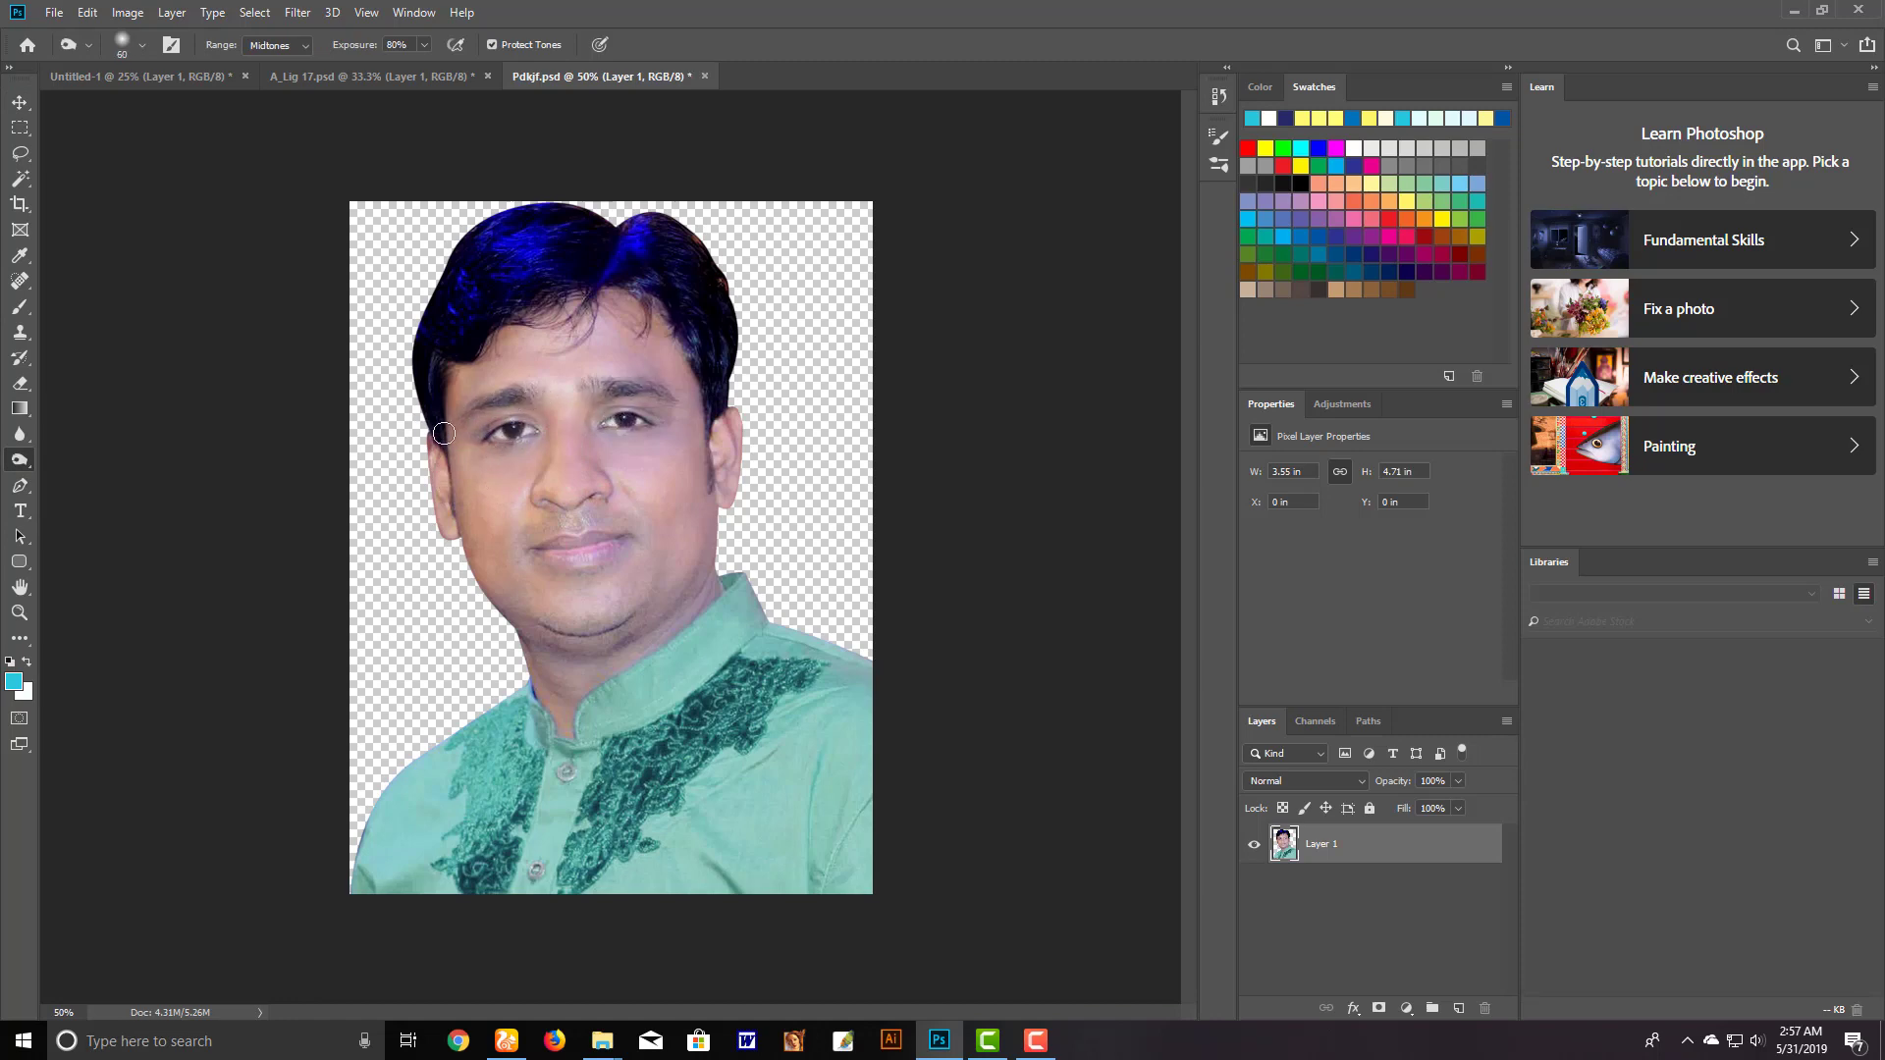
{"action": "key", "text": "v"}
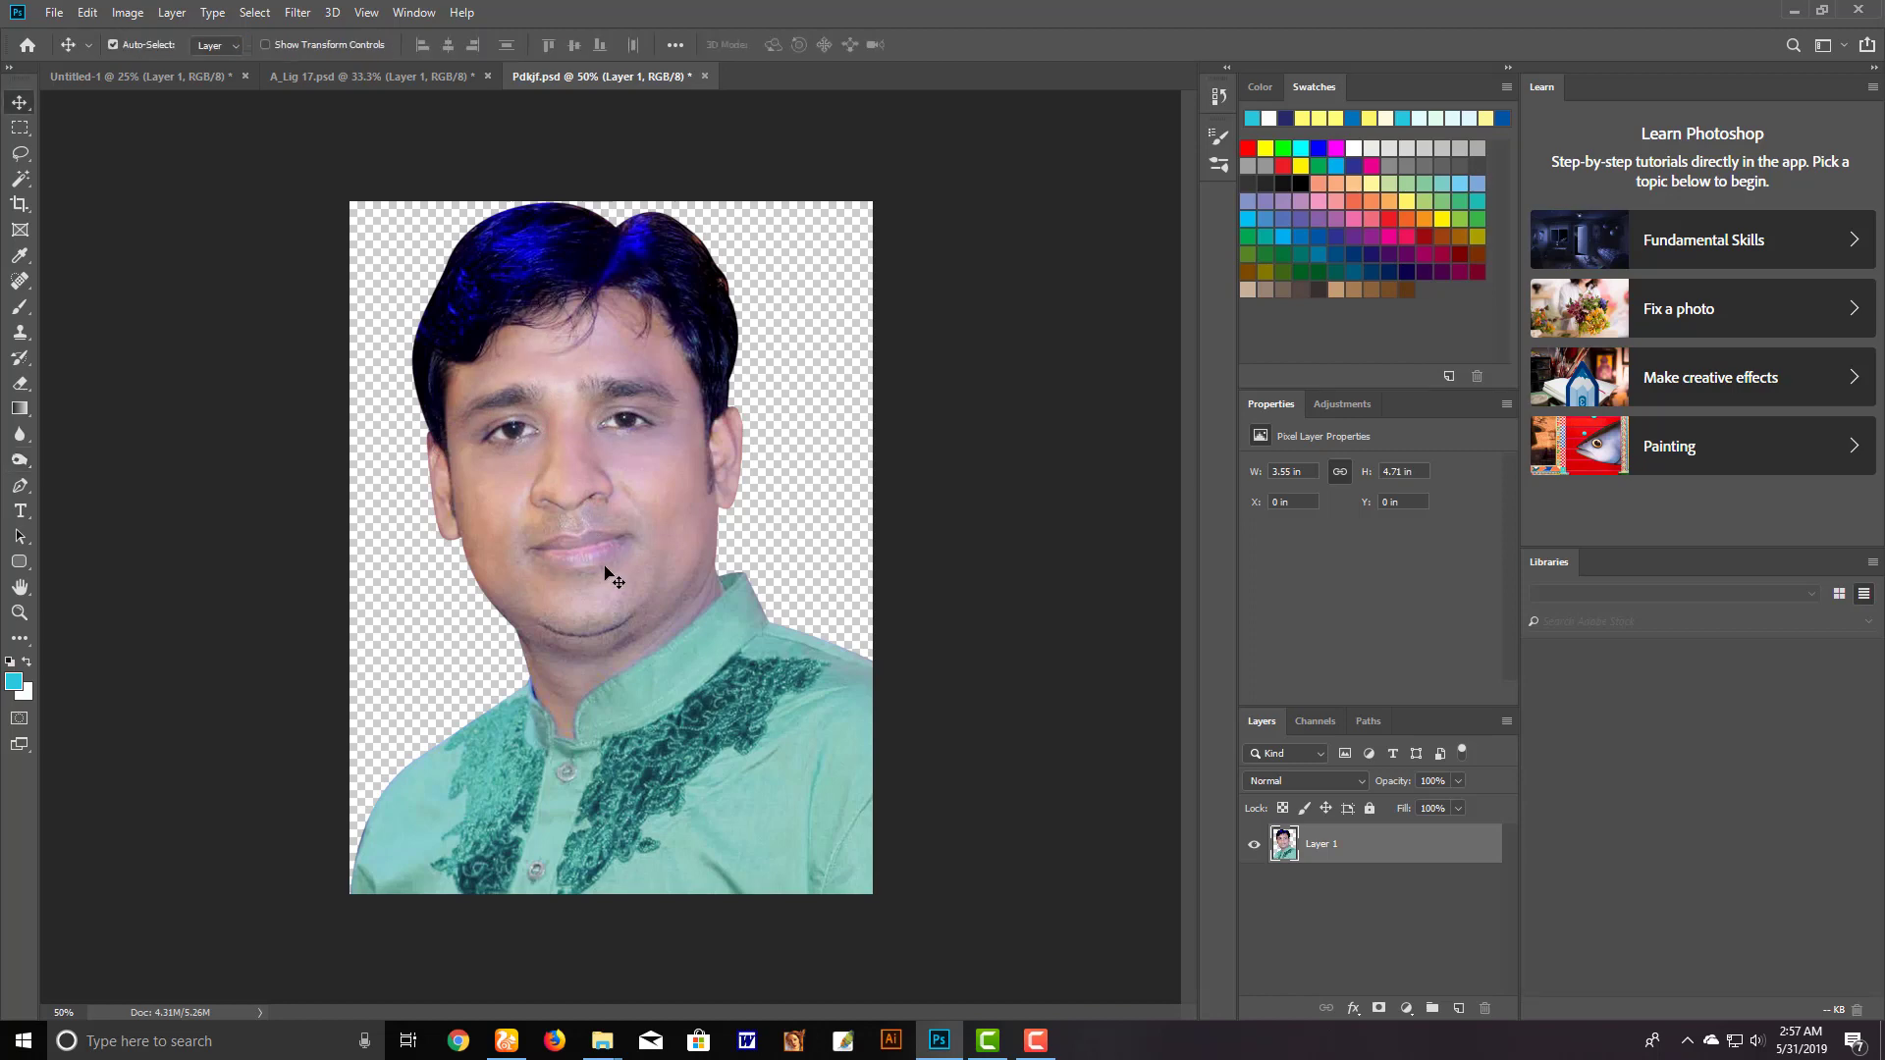
{"action": "left_click_drag", "start_coordinate": [603, 488], "coordinate": [786, 733]}
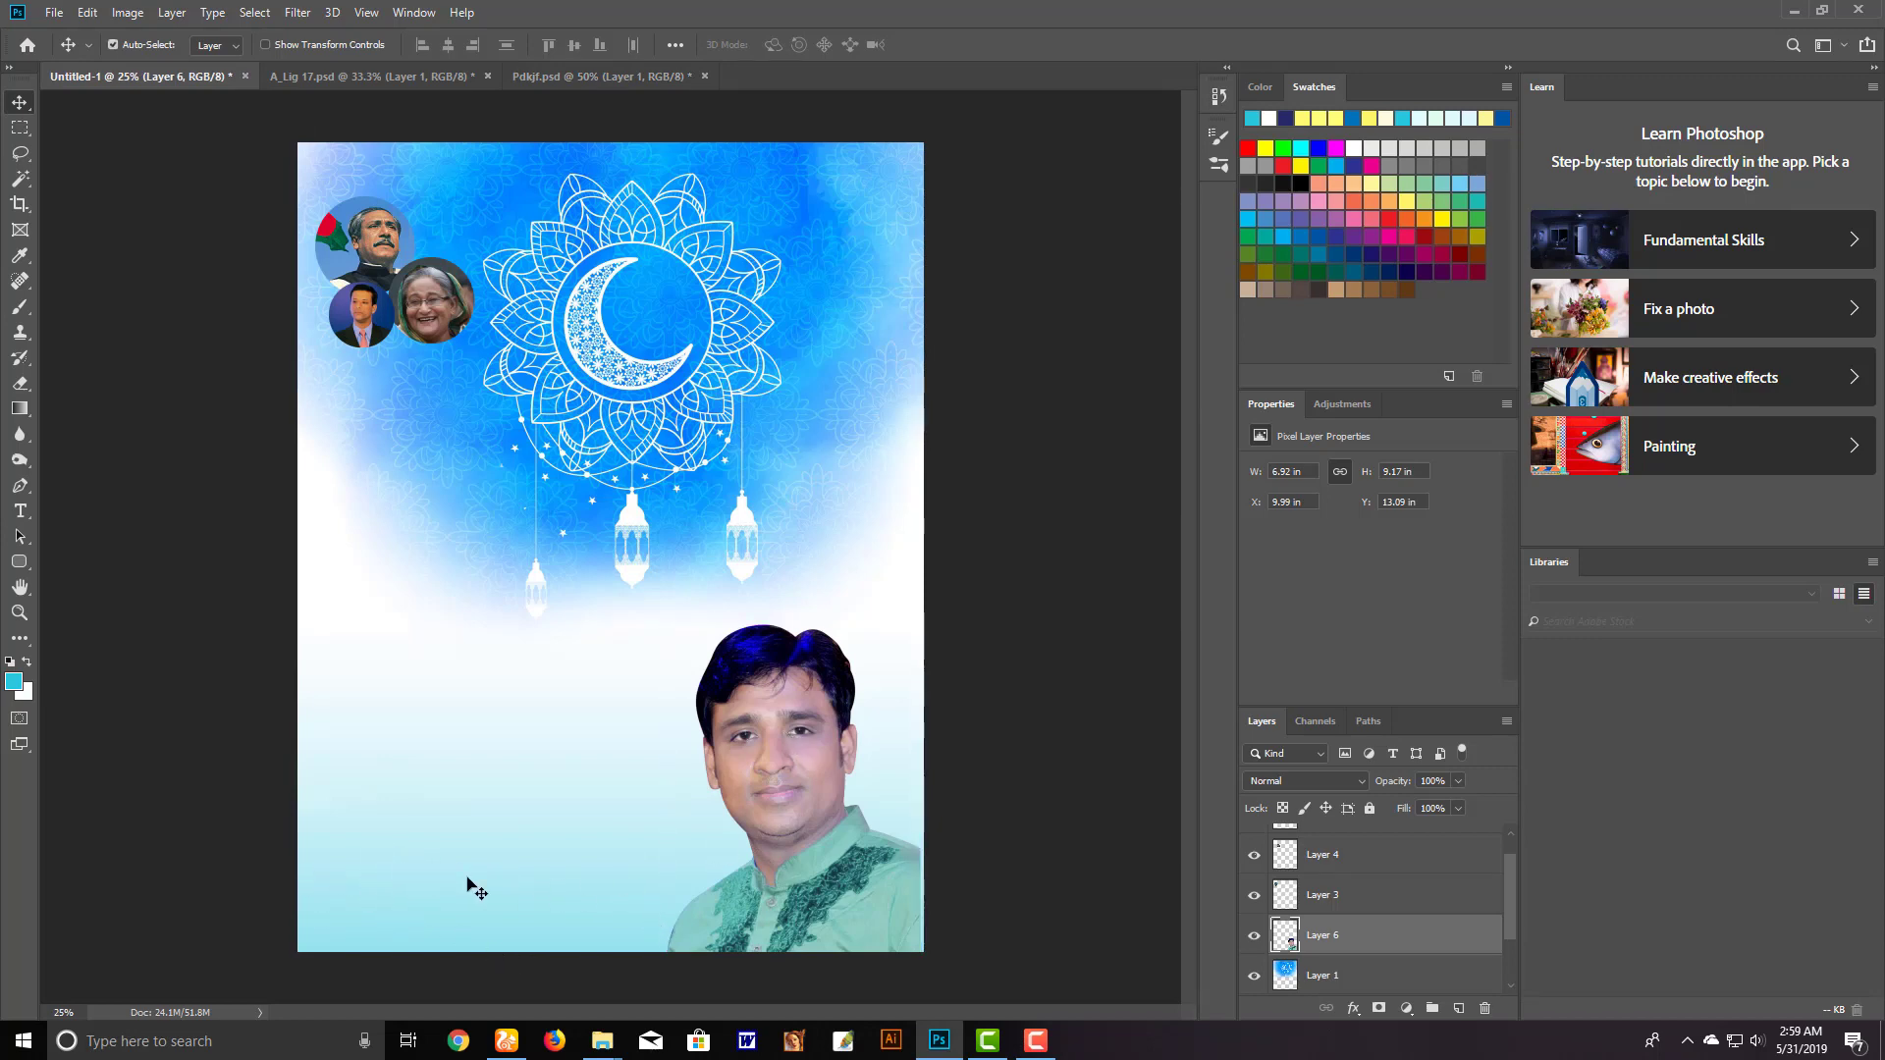
Scale the portrait up toward the lanterns and nudge it slightly up and left
{"action": "key", "text": "ctrl+t"}
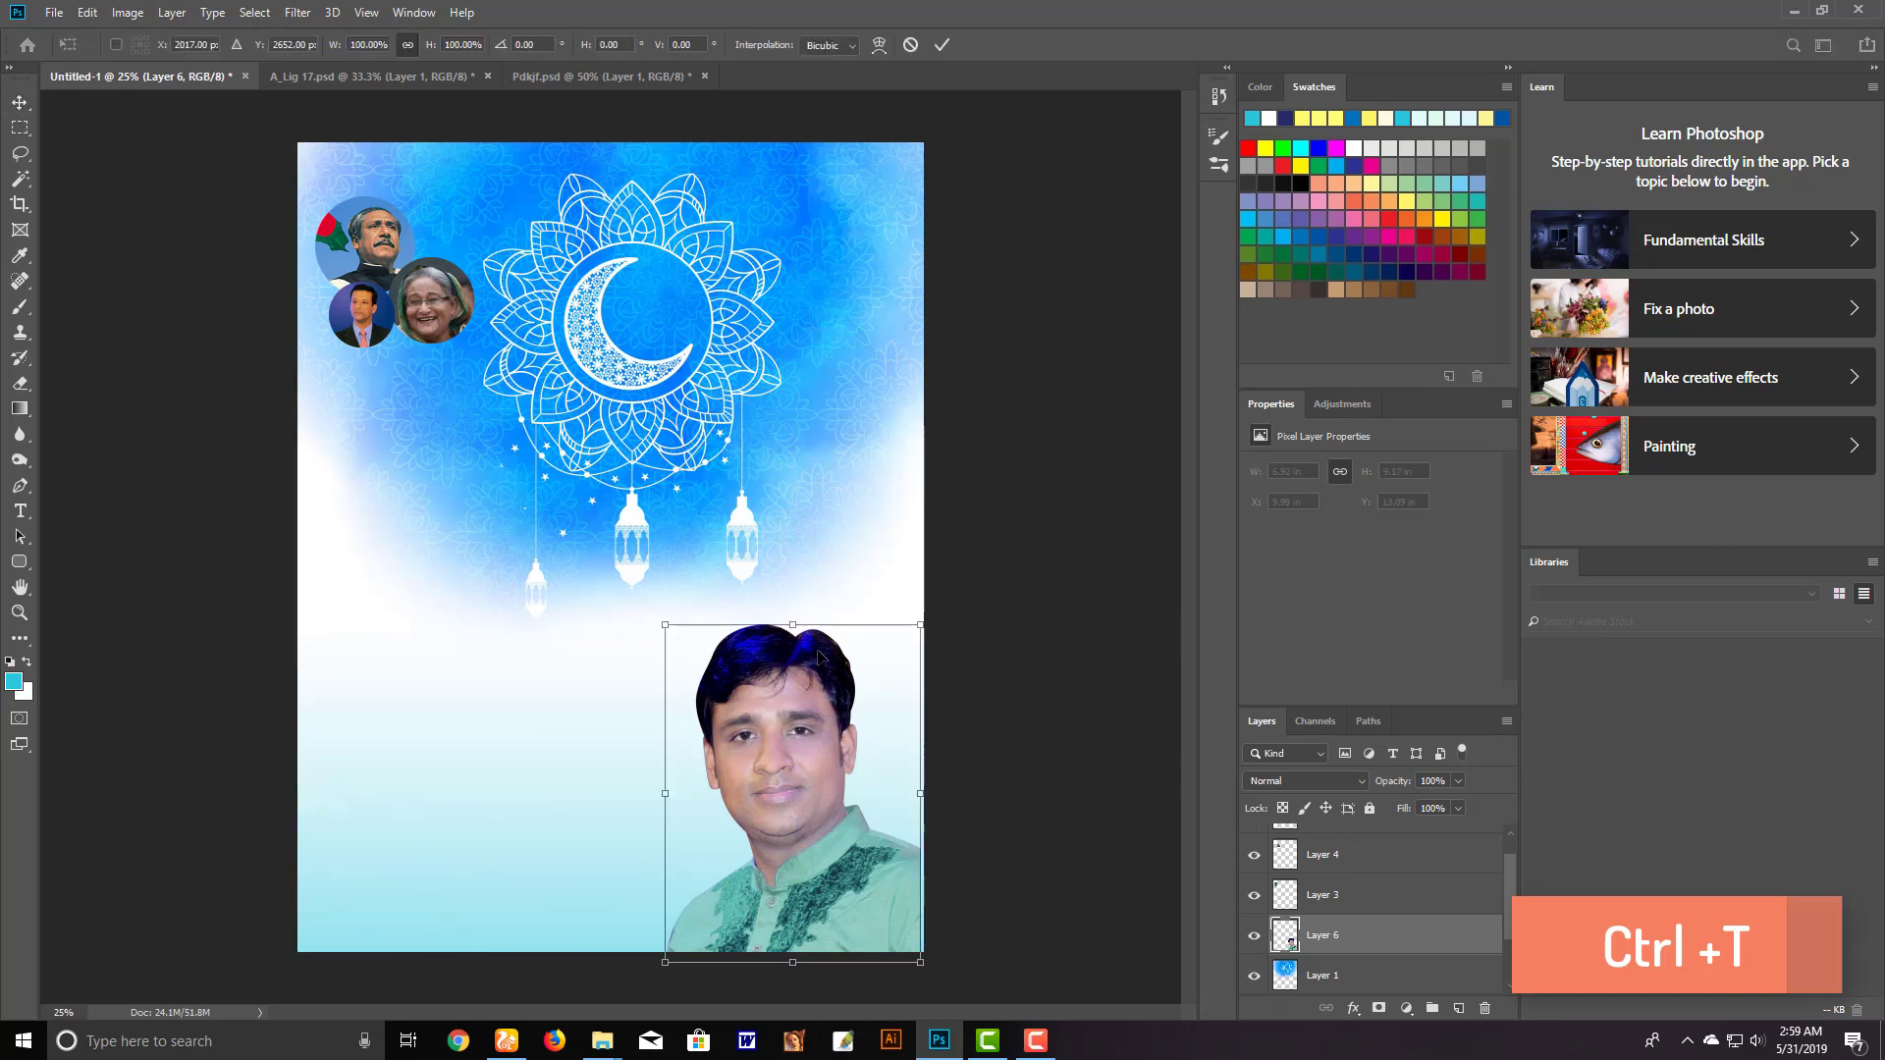
{"action": "left_click_drag", "start_coordinate": [793, 626], "coordinate": [800, 497]}
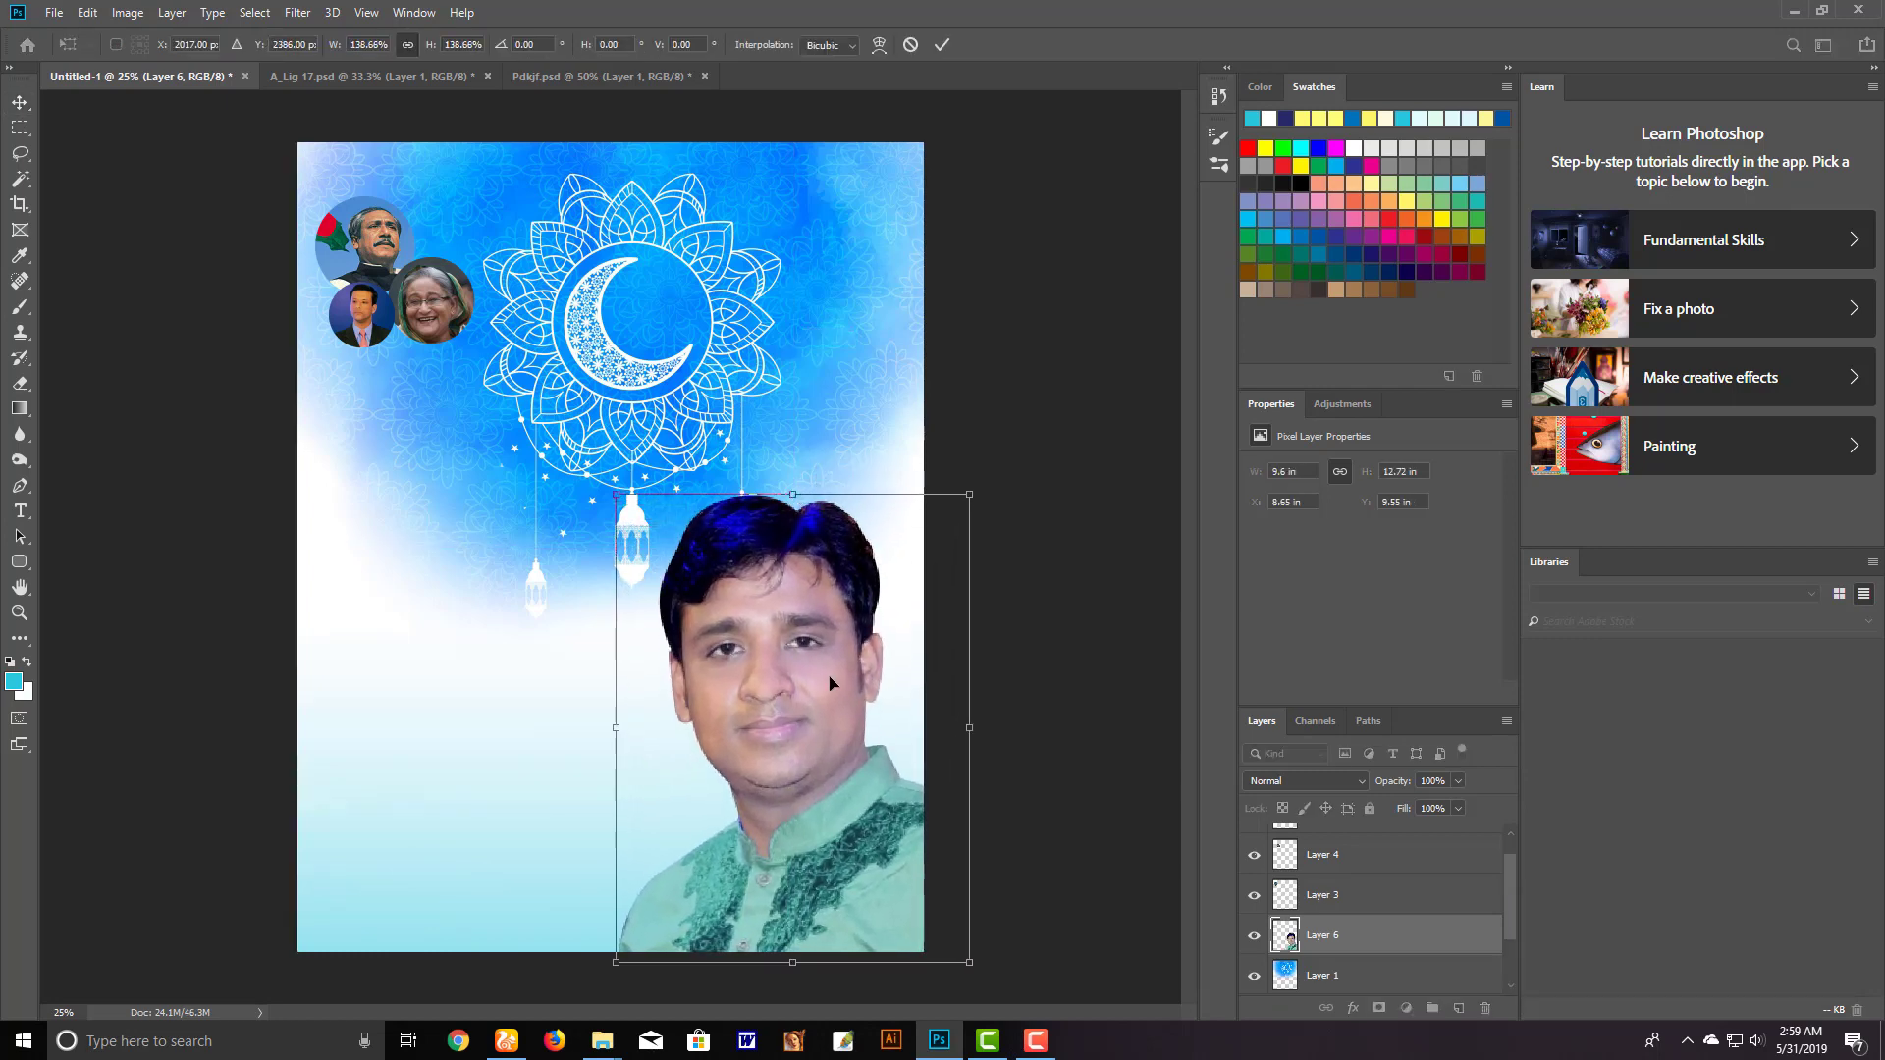
{"action": "key", "text": "Return"}
{"action": "left_click", "coordinate": [793, 869]}
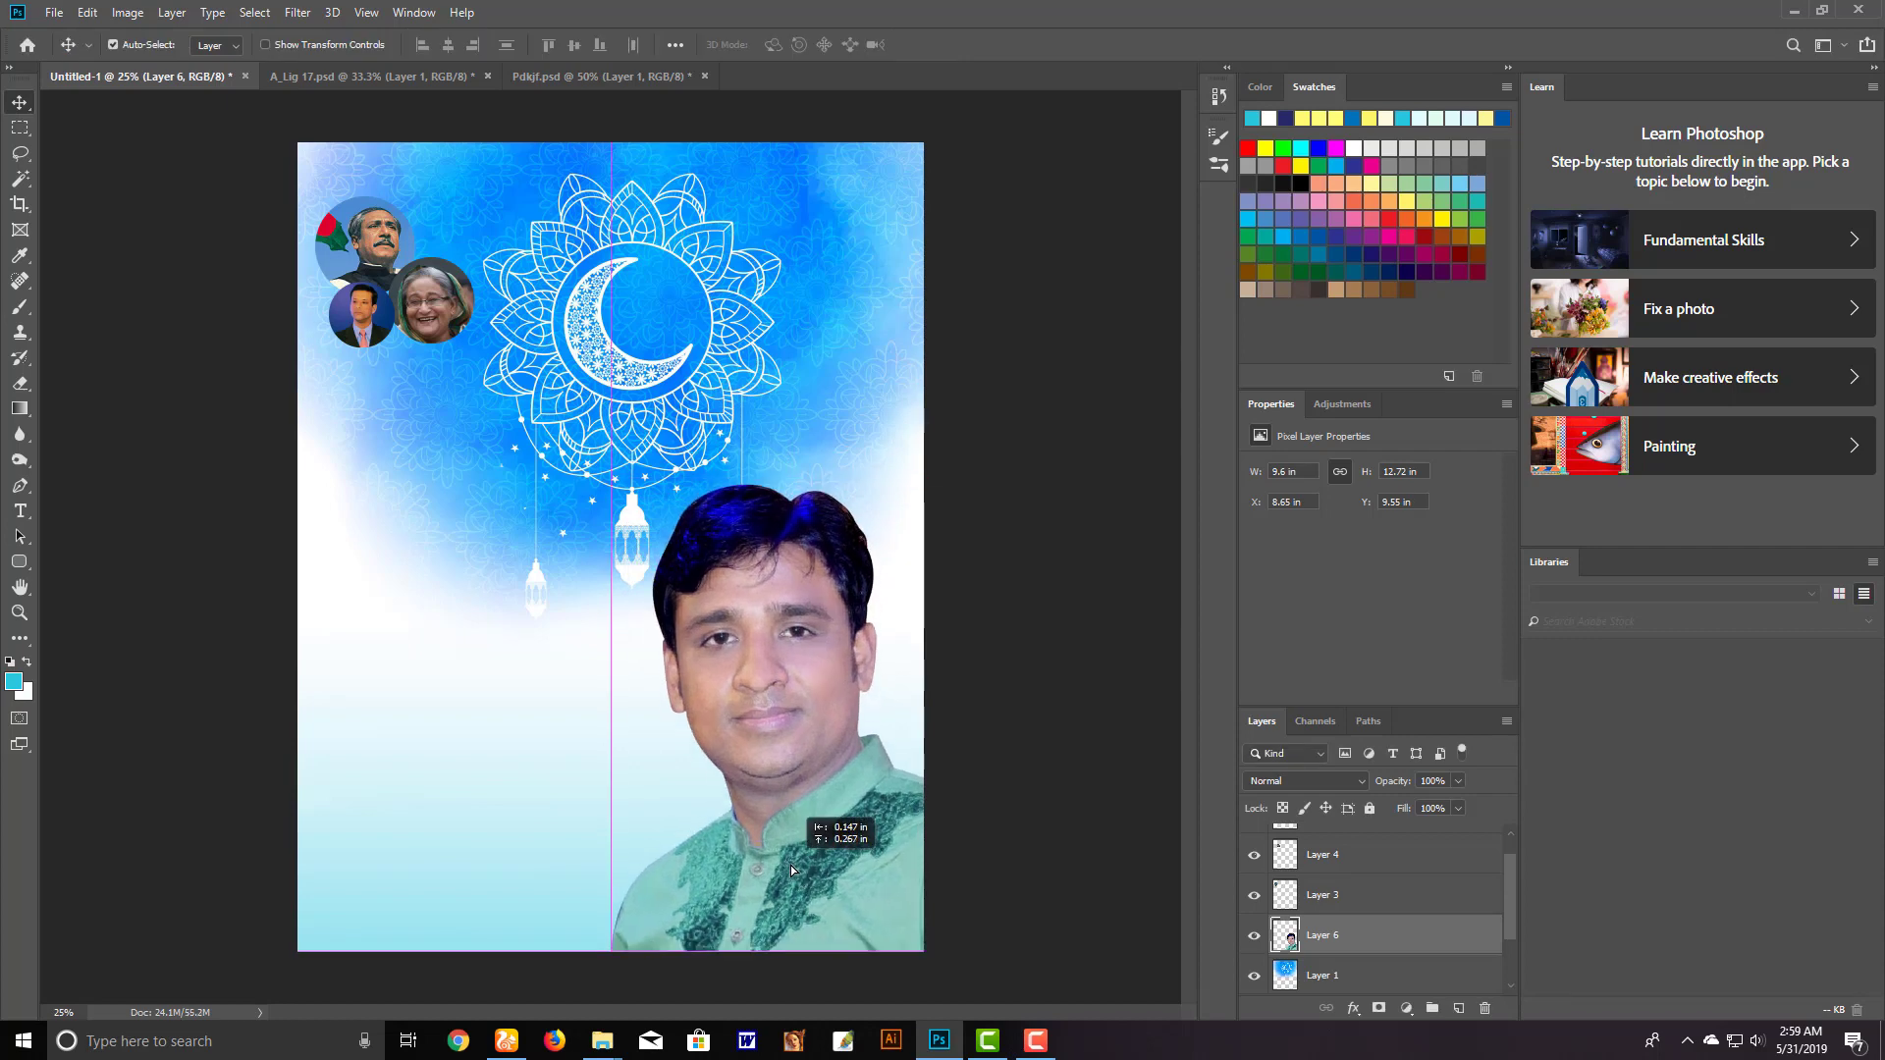
{"action": "left_click_drag", "start_coordinate": [794, 869], "coordinate": [787, 861]}
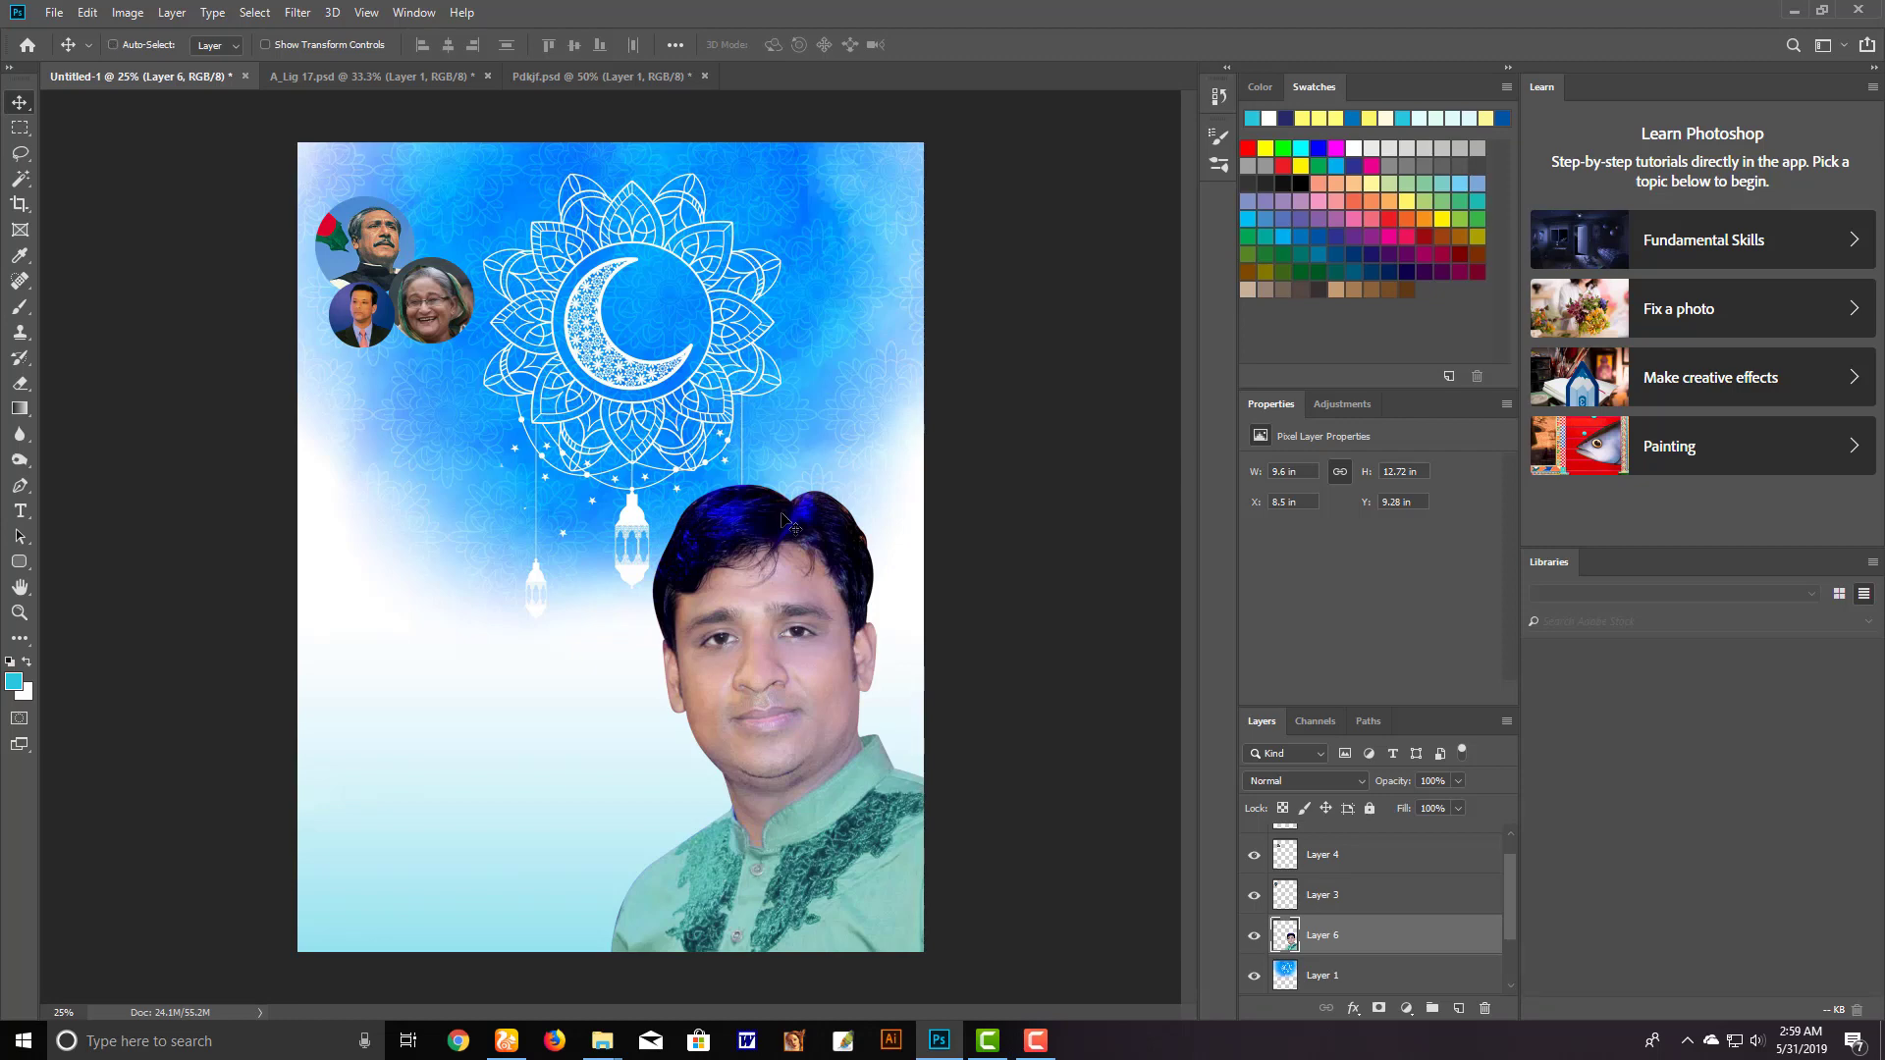
{"action": "key", "text": "ctrl+s"}
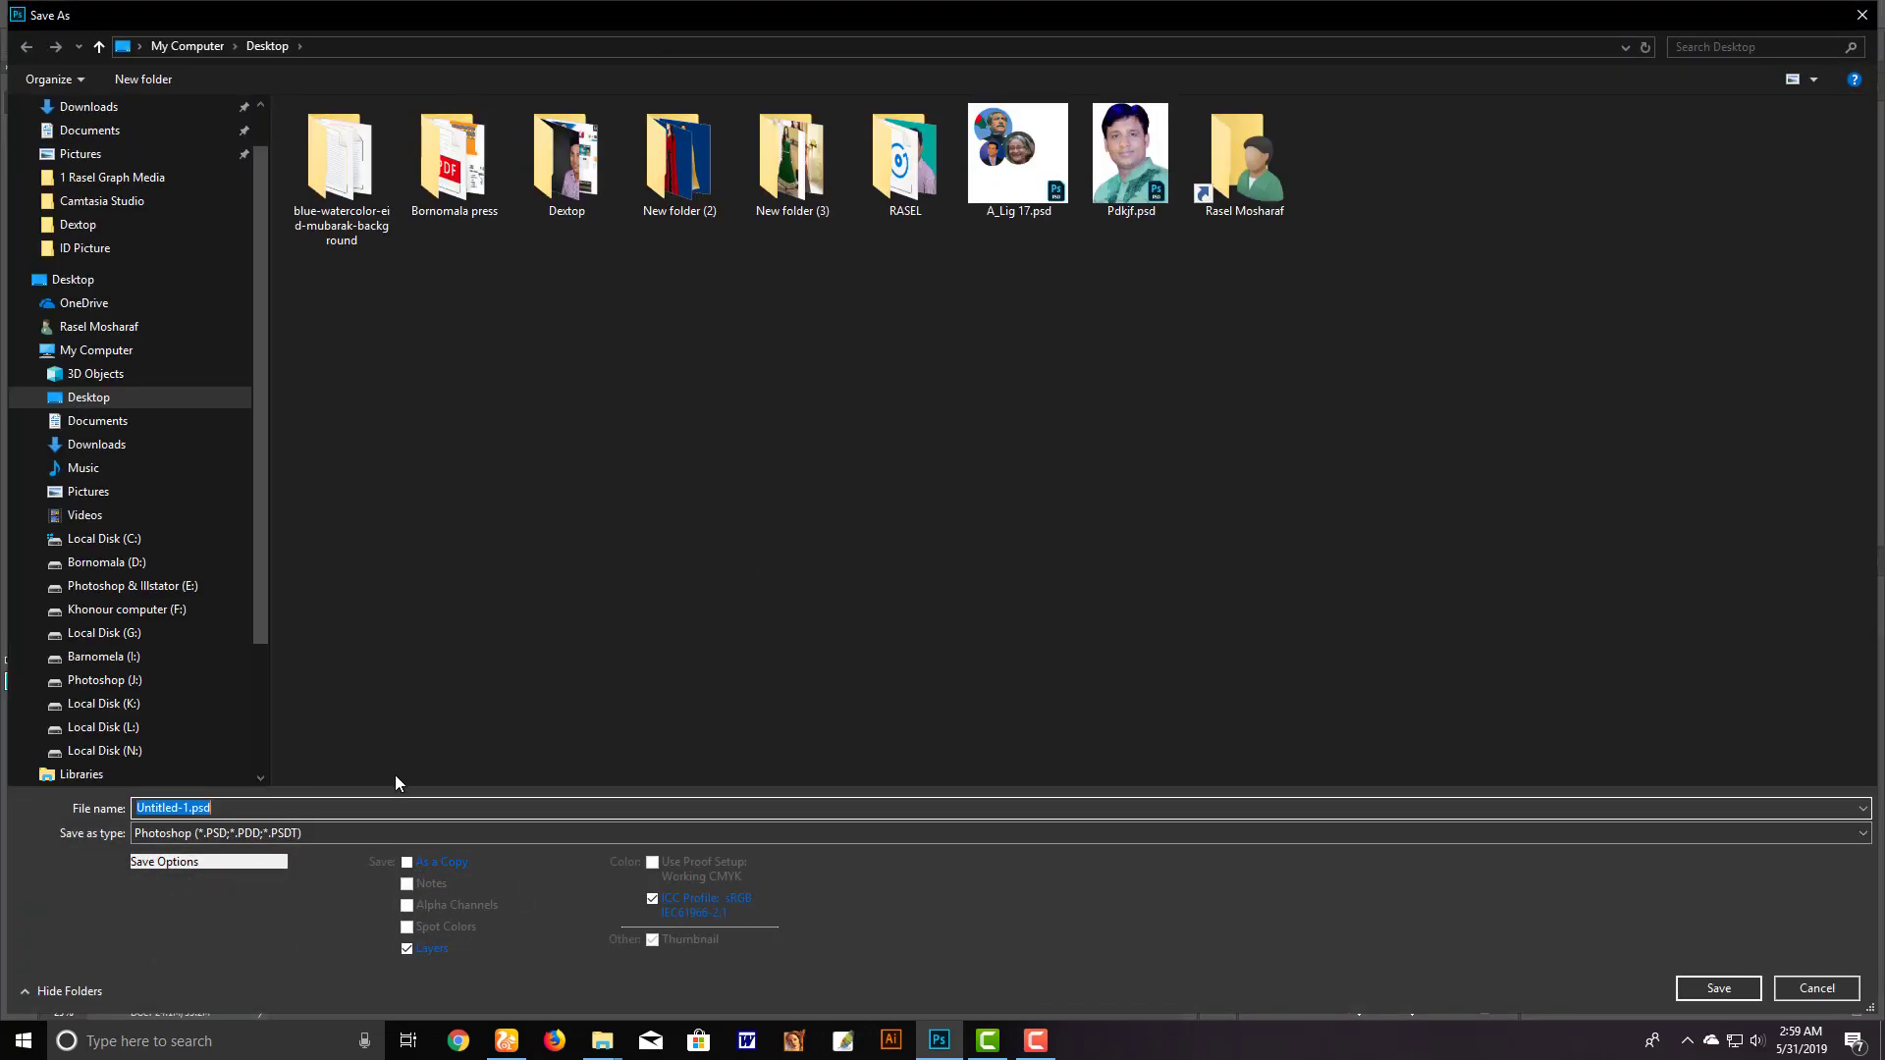
Name the file Pavel and accept the Photoshop format options to save Pavel.psd
{"action": "type", "text": "Pavel"}
{"action": "key", "text": "Return"}
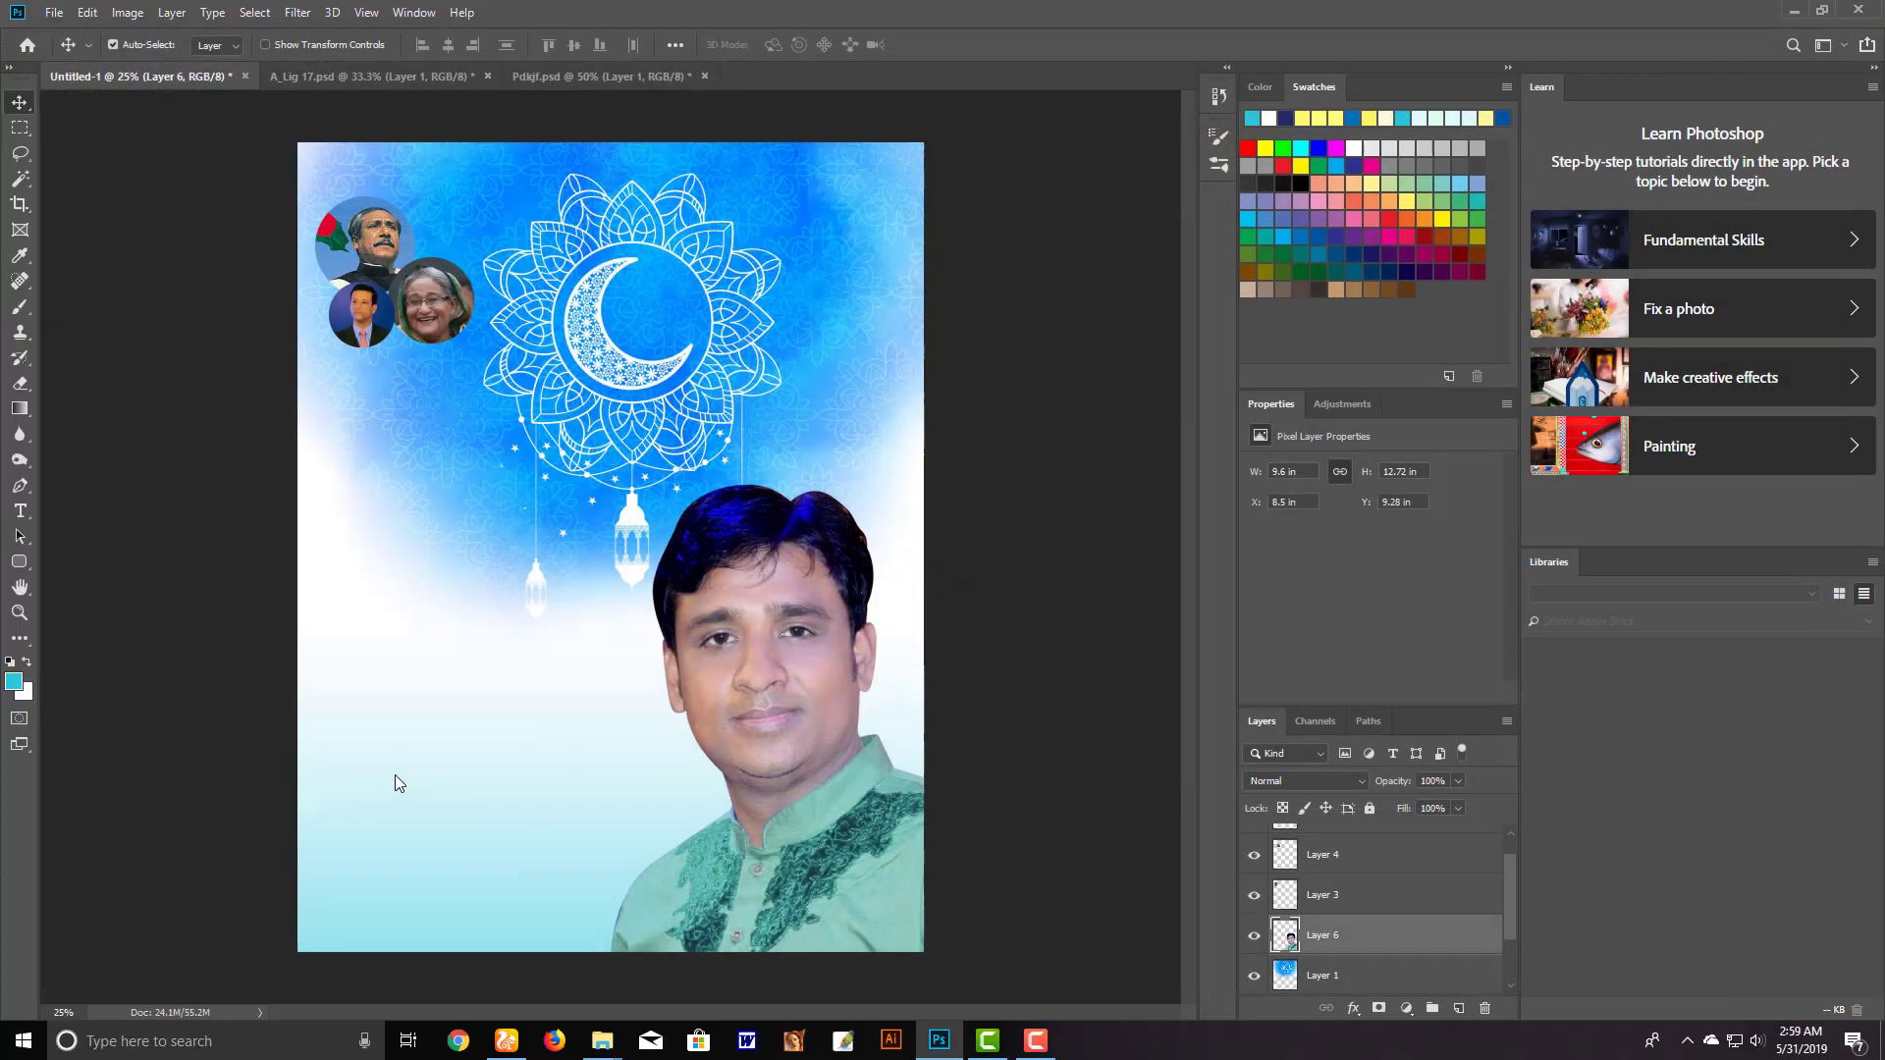
{"action": "key", "text": "Return"}
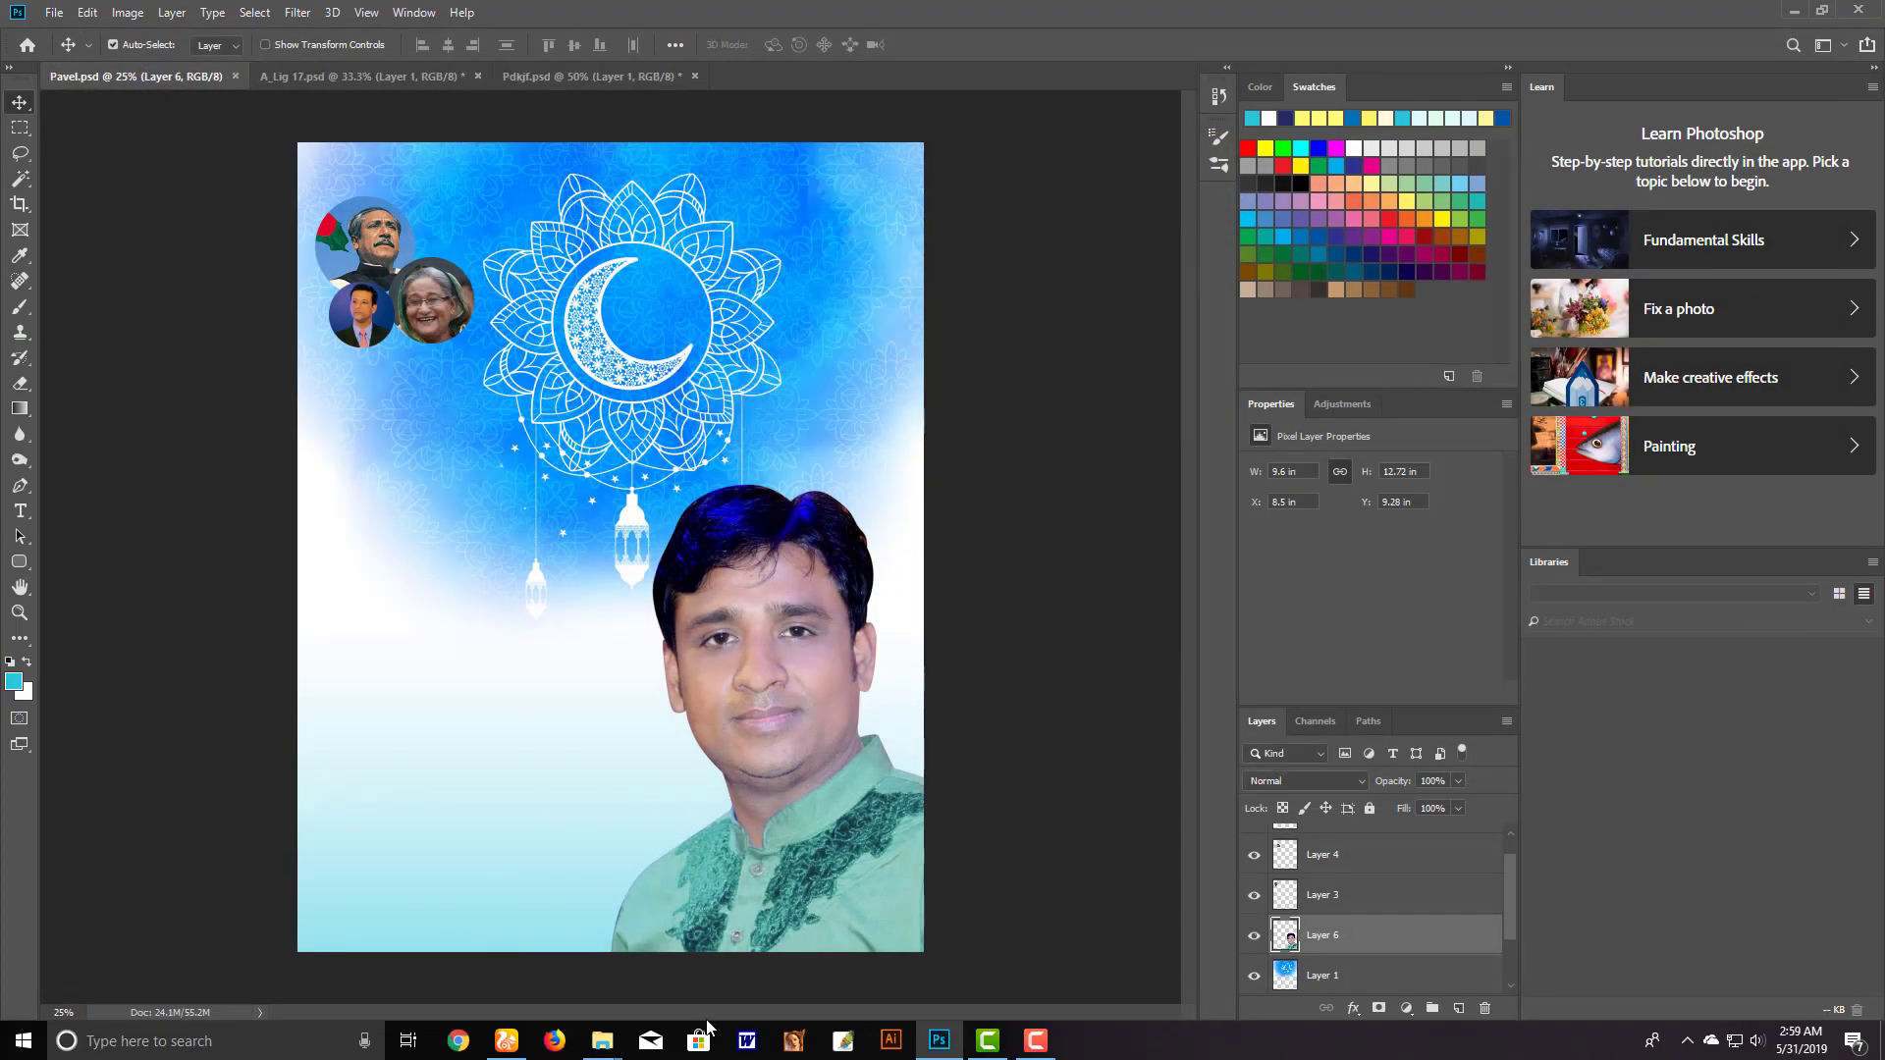
Launch Illustrator and create a new A4 portrait document
{"action": "left_click", "coordinate": [891, 1047]}
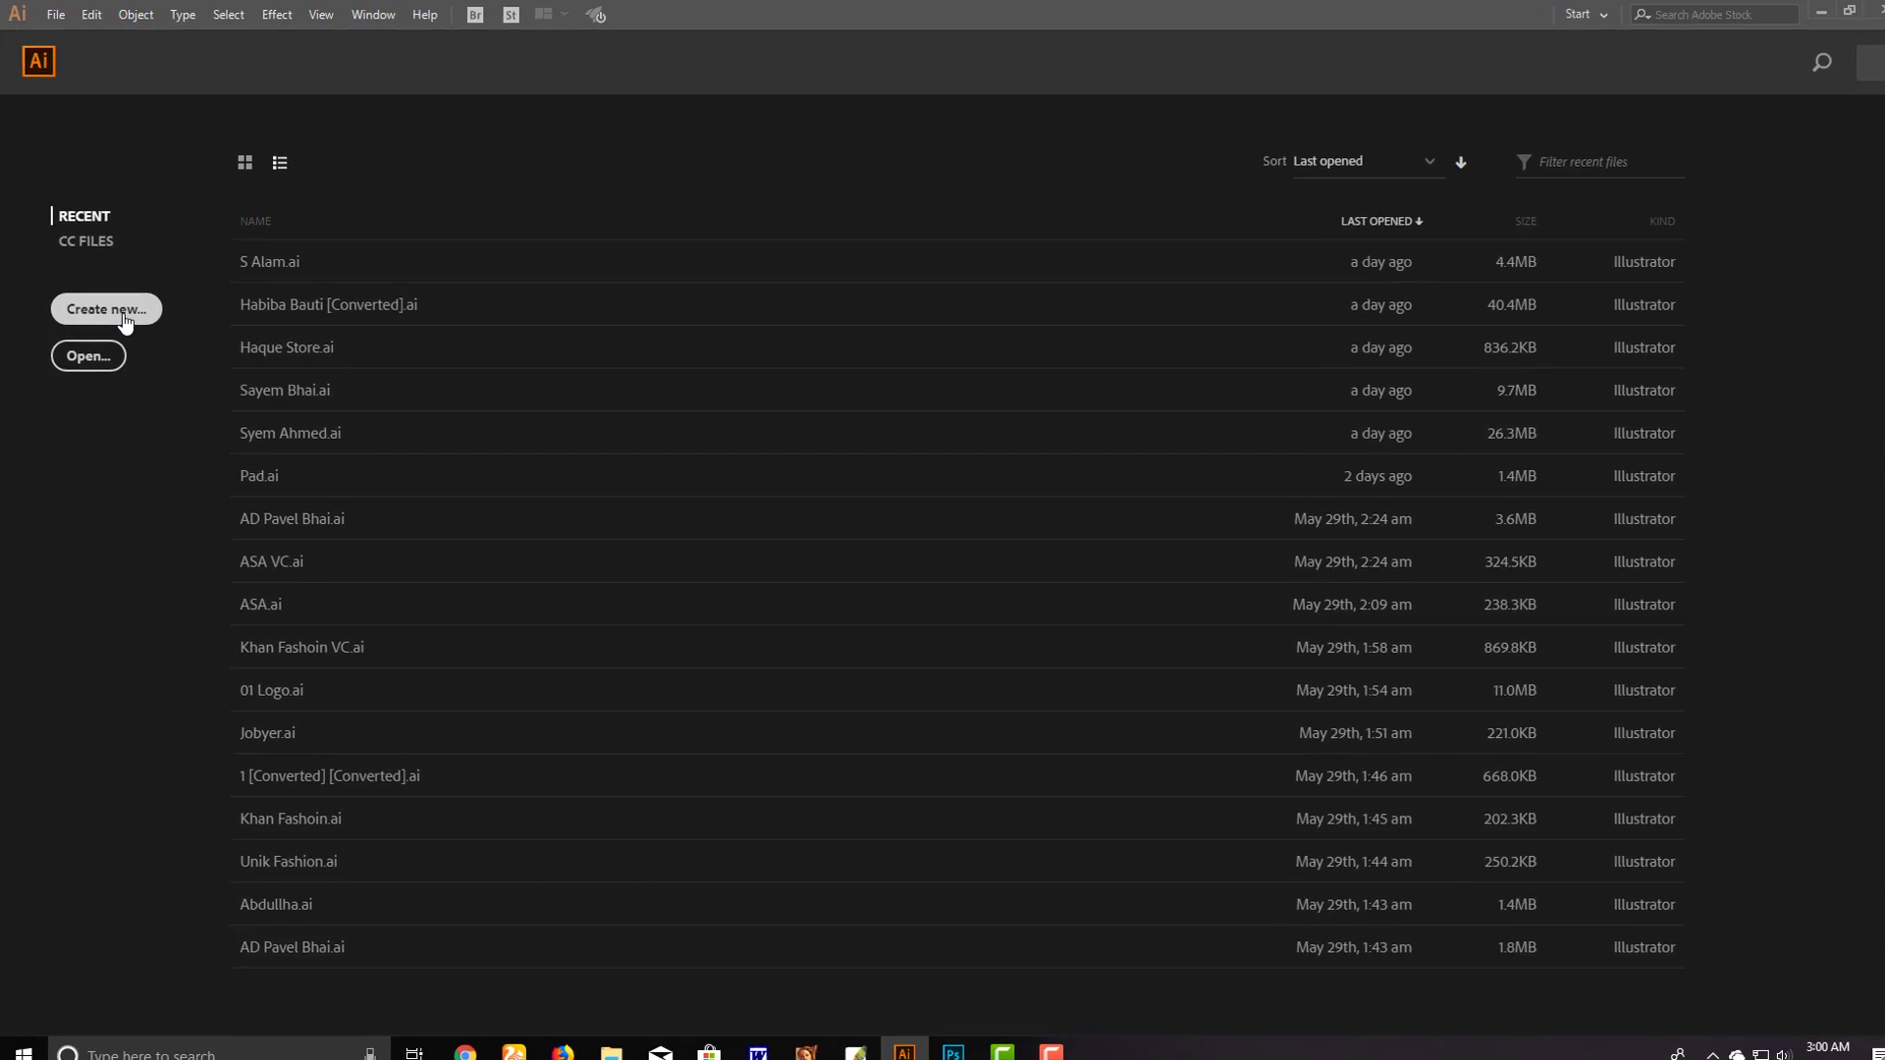
{"action": "left_click", "coordinate": [185, 472]}
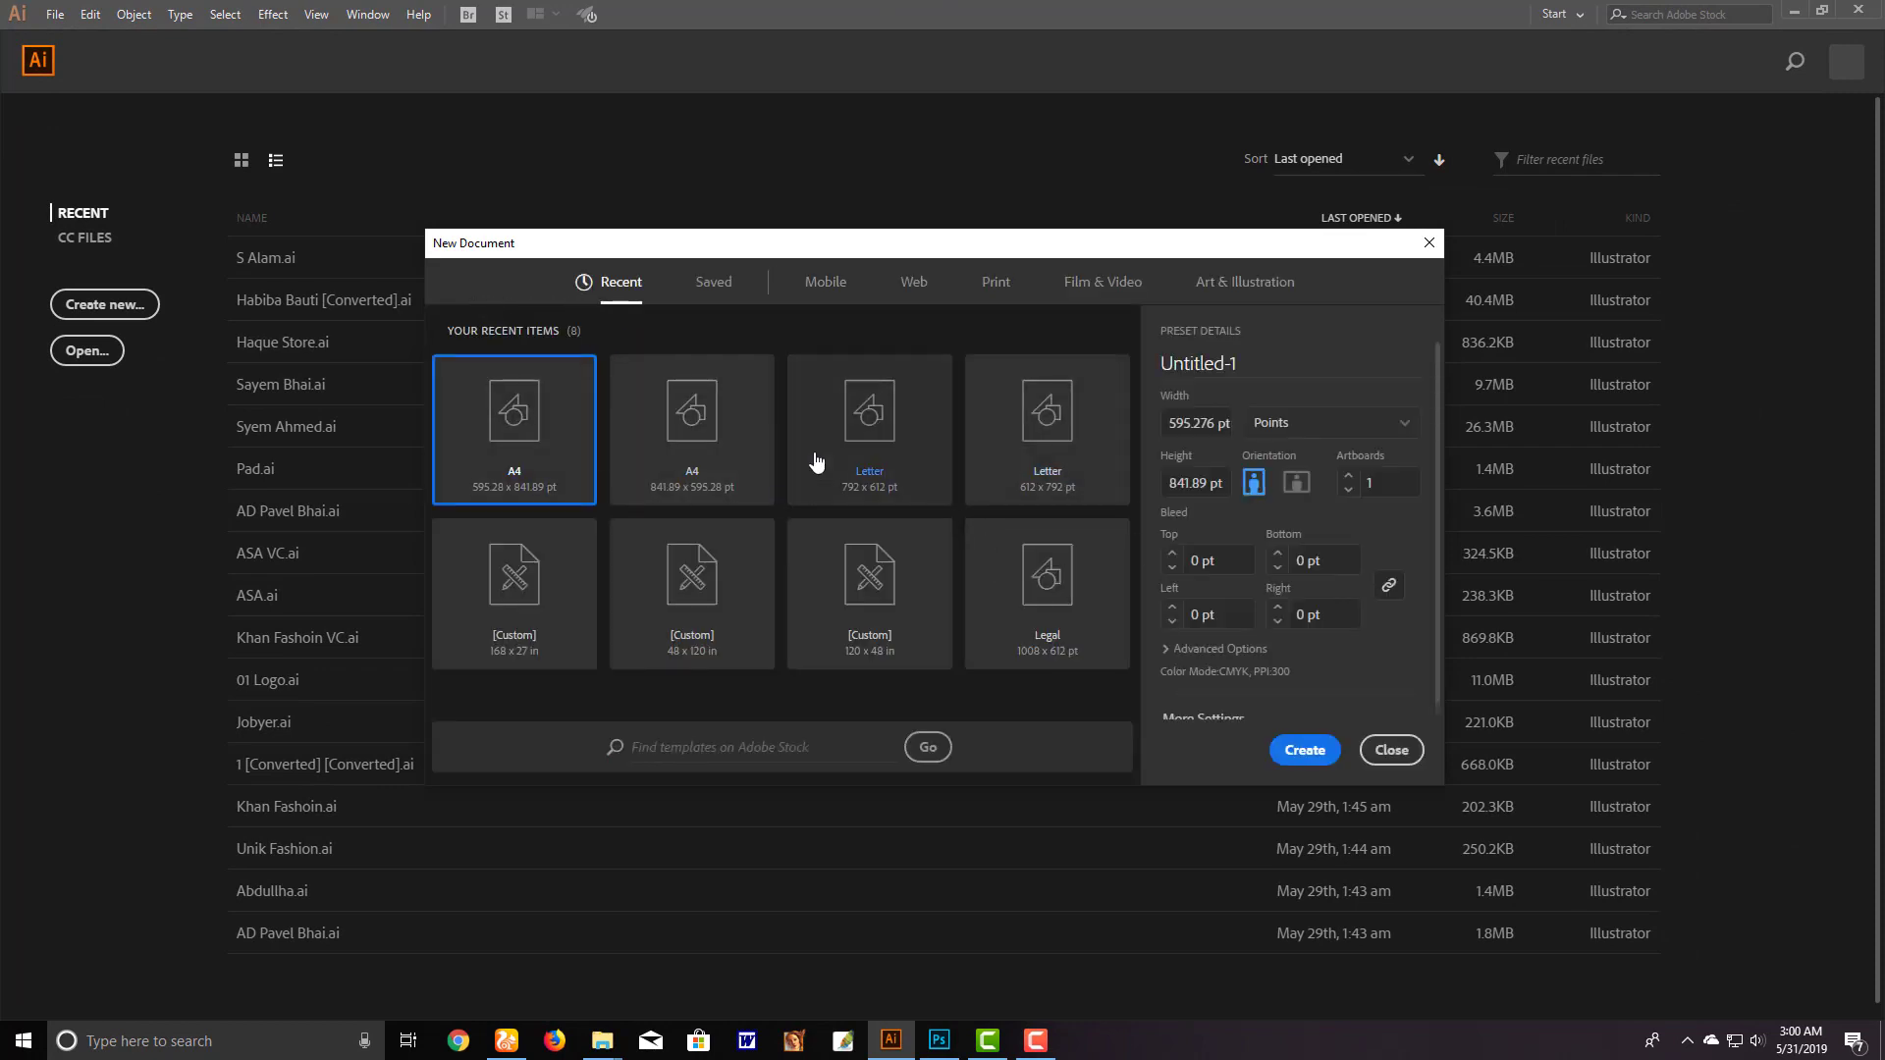
{"action": "left_click", "coordinate": [1305, 750]}
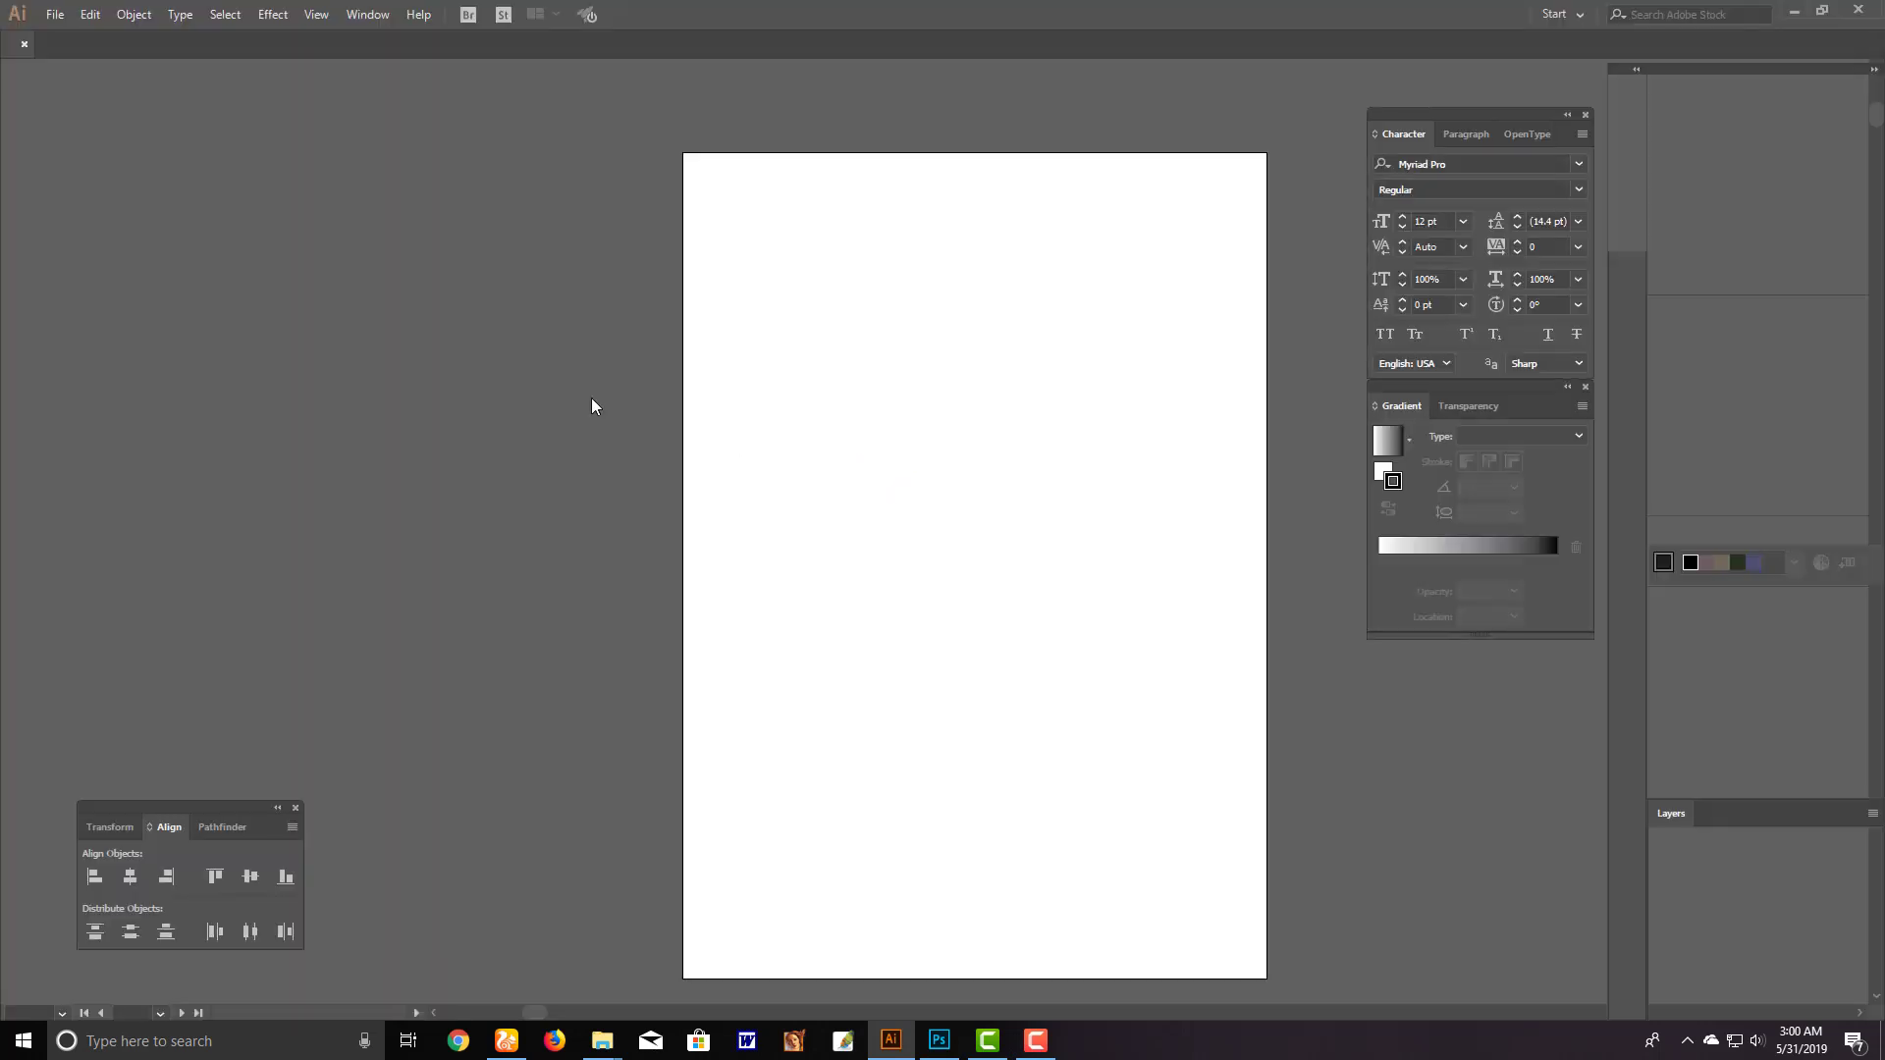
Hide the artboard boundary and interface panels, then choose File > Place
{"action": "mouse_move", "coordinate": [551, 408]}
{"action": "left_mouse_down"}
{"action": "mouse_move", "coordinate": [619, 328]}
{"action": "mouse_move", "coordinate": [657, 396]}
{"action": "mouse_move", "coordinate": [733, 421]}
{"action": "left_mouse_up"}
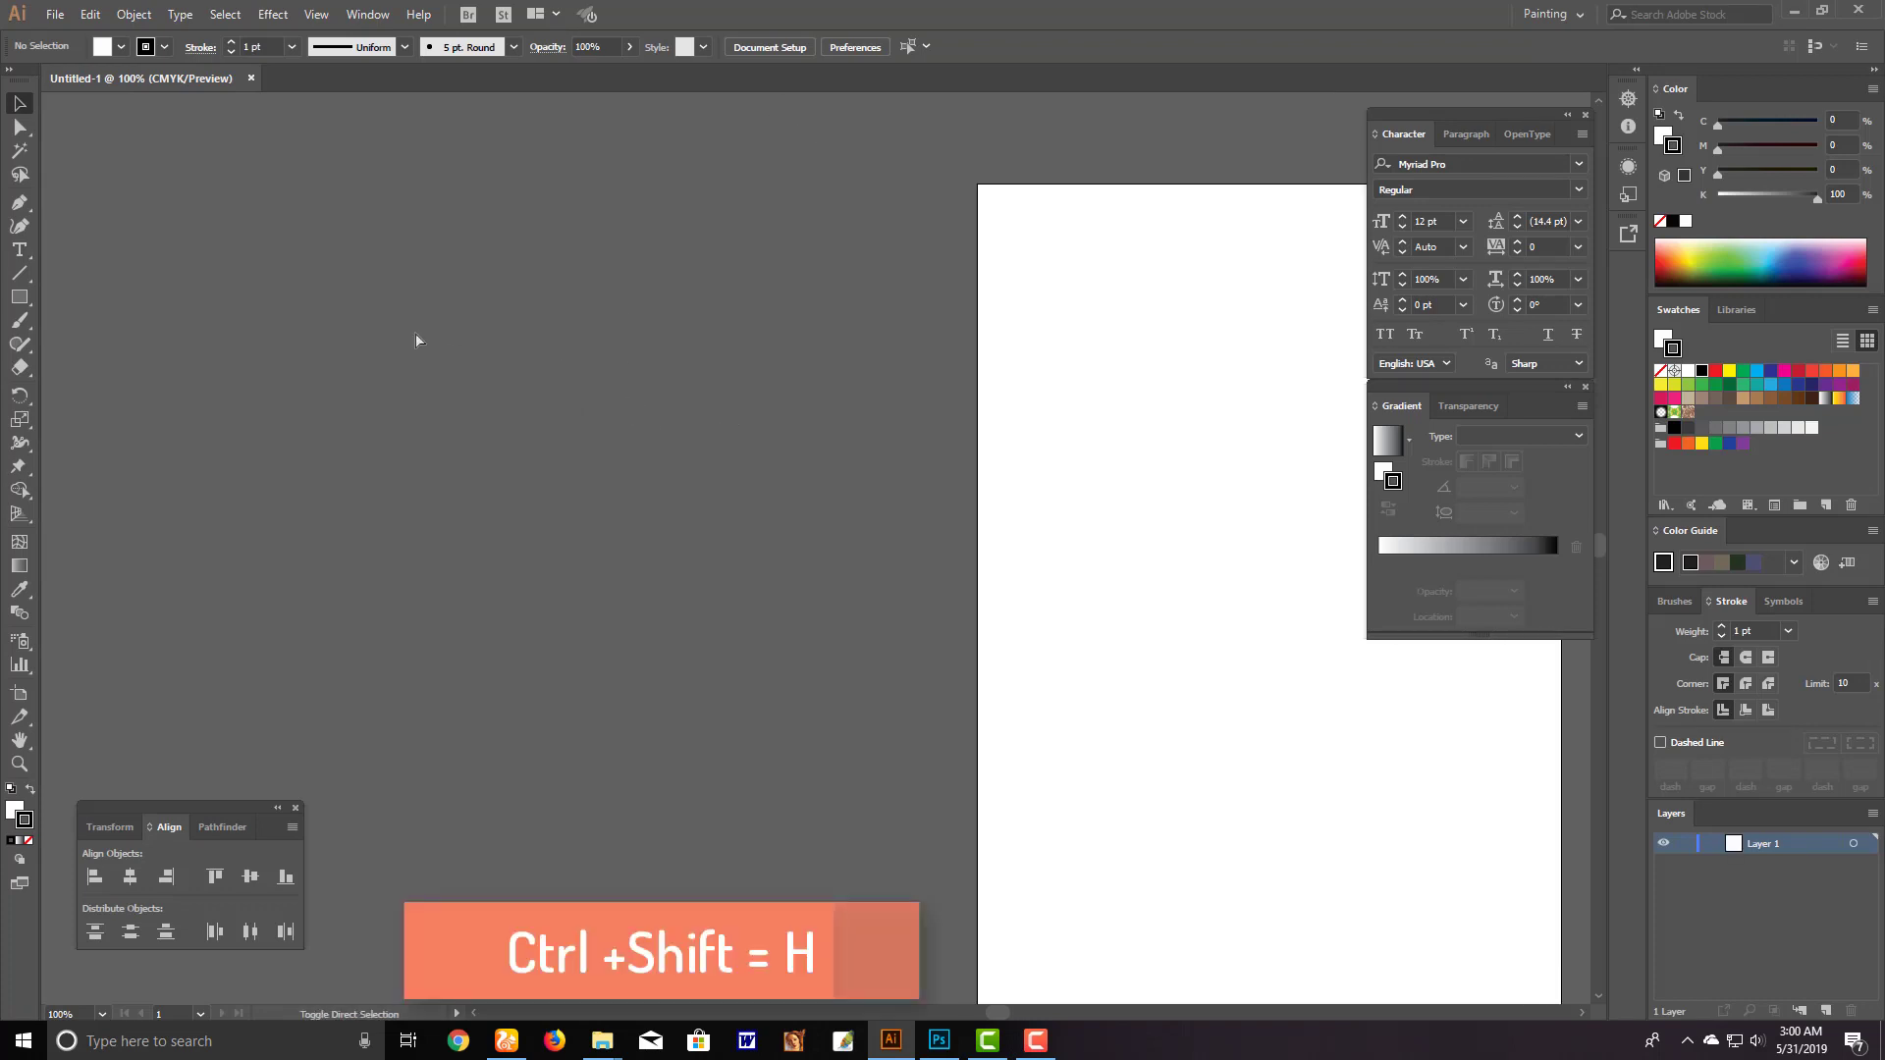
{"action": "key", "text": "ctrl+shift+h"}
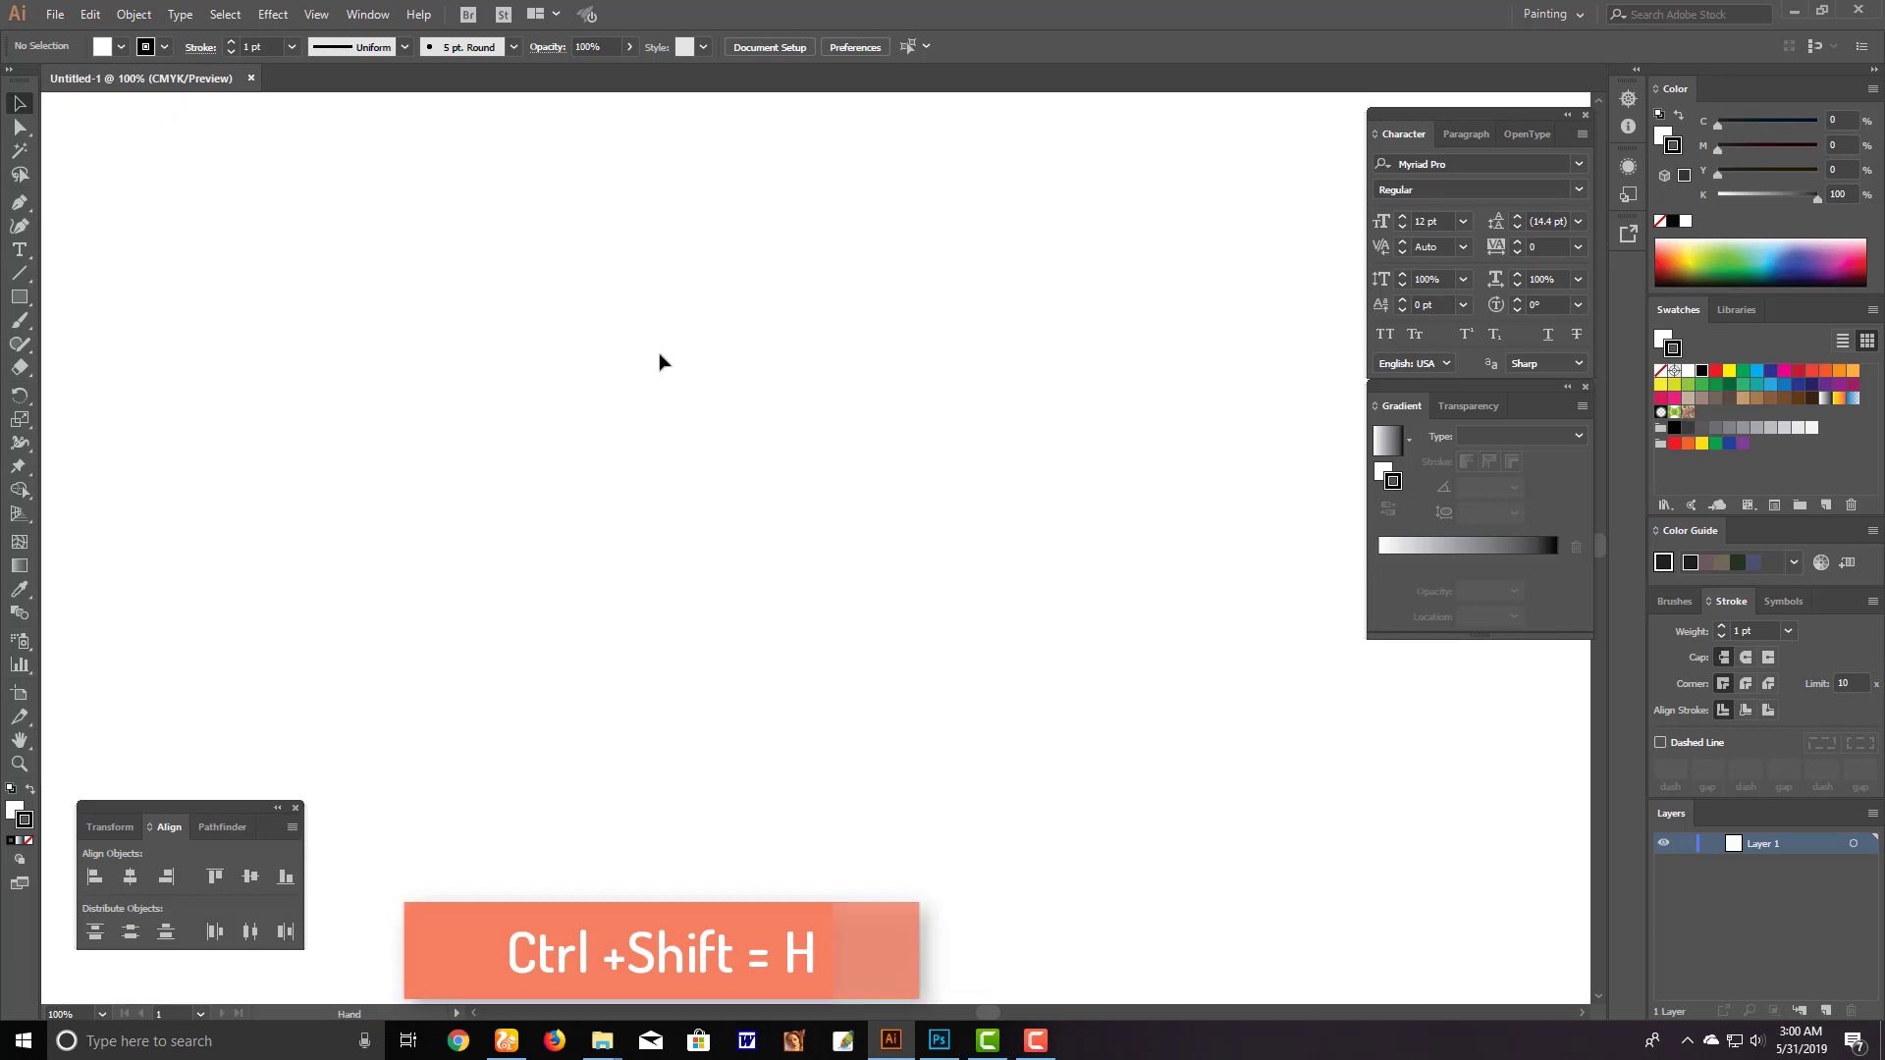
{"action": "key", "text": "Tab"}
{"action": "key", "text": "Tab"}
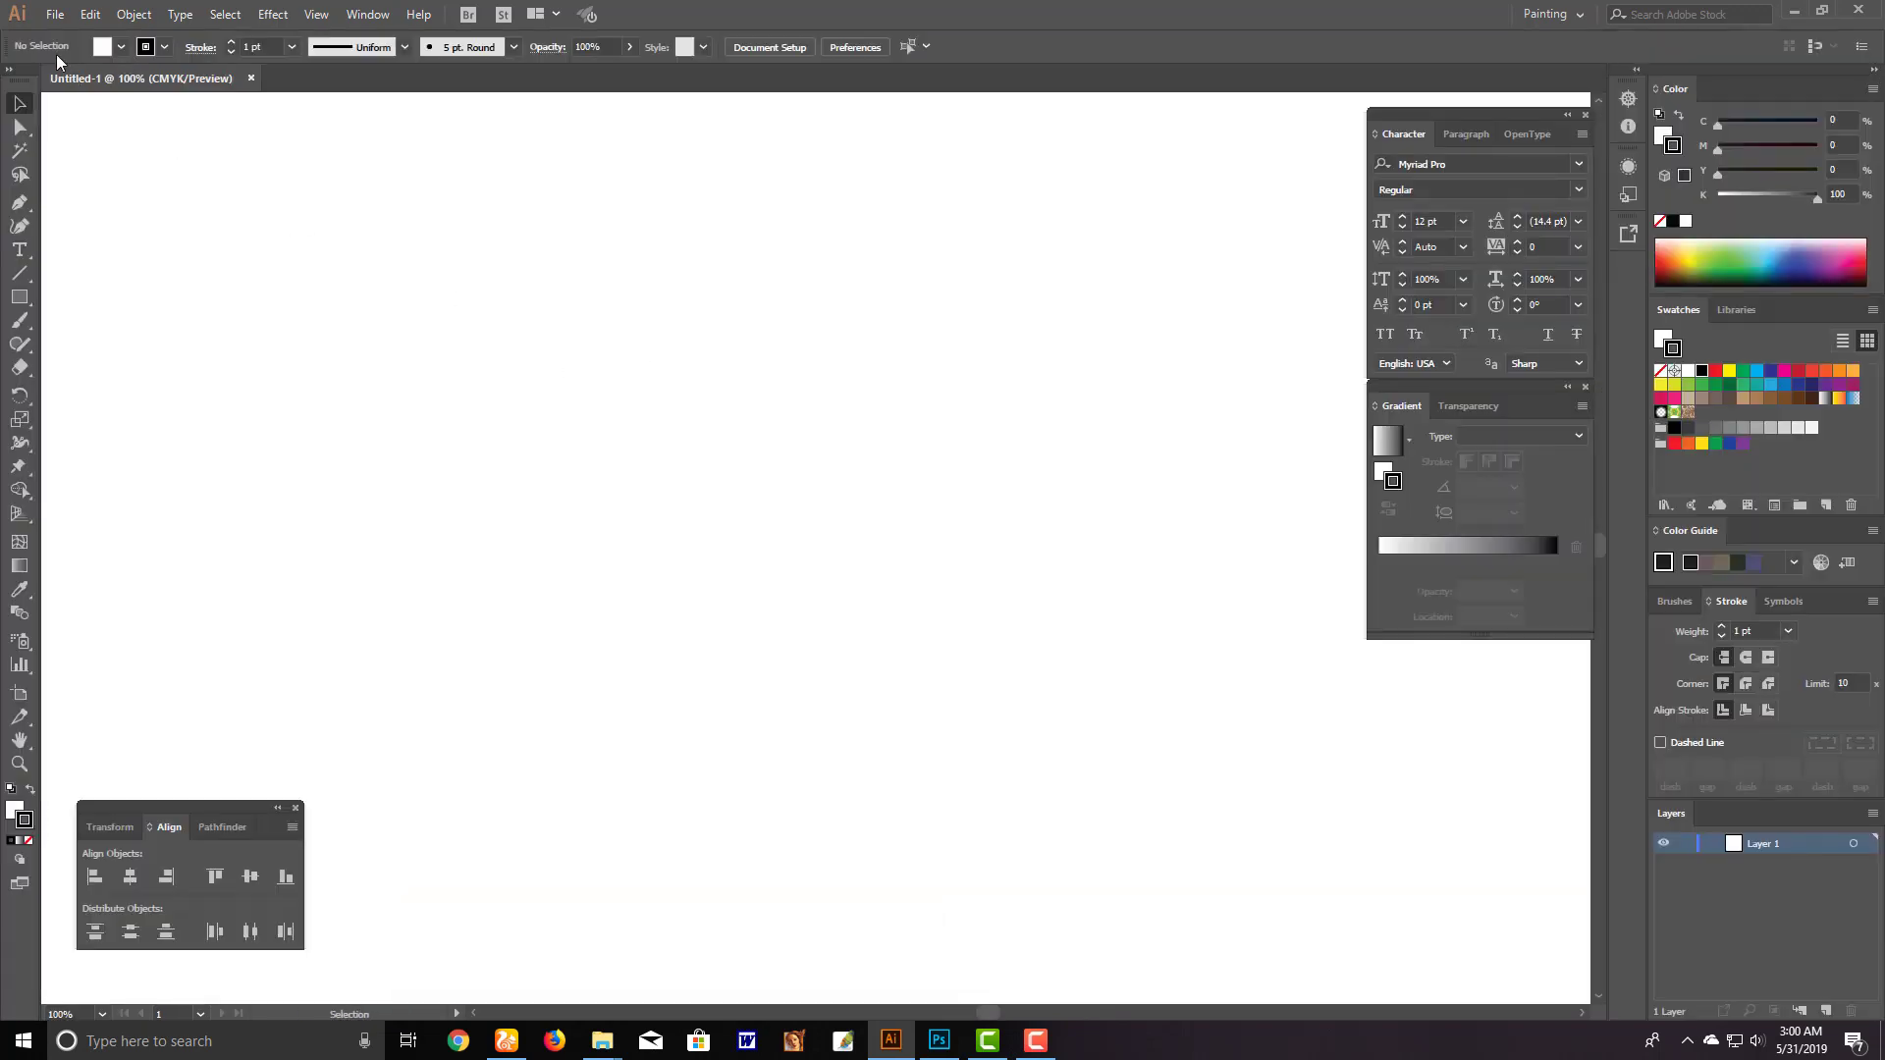
{"action": "left_click", "coordinate": [55, 15]}
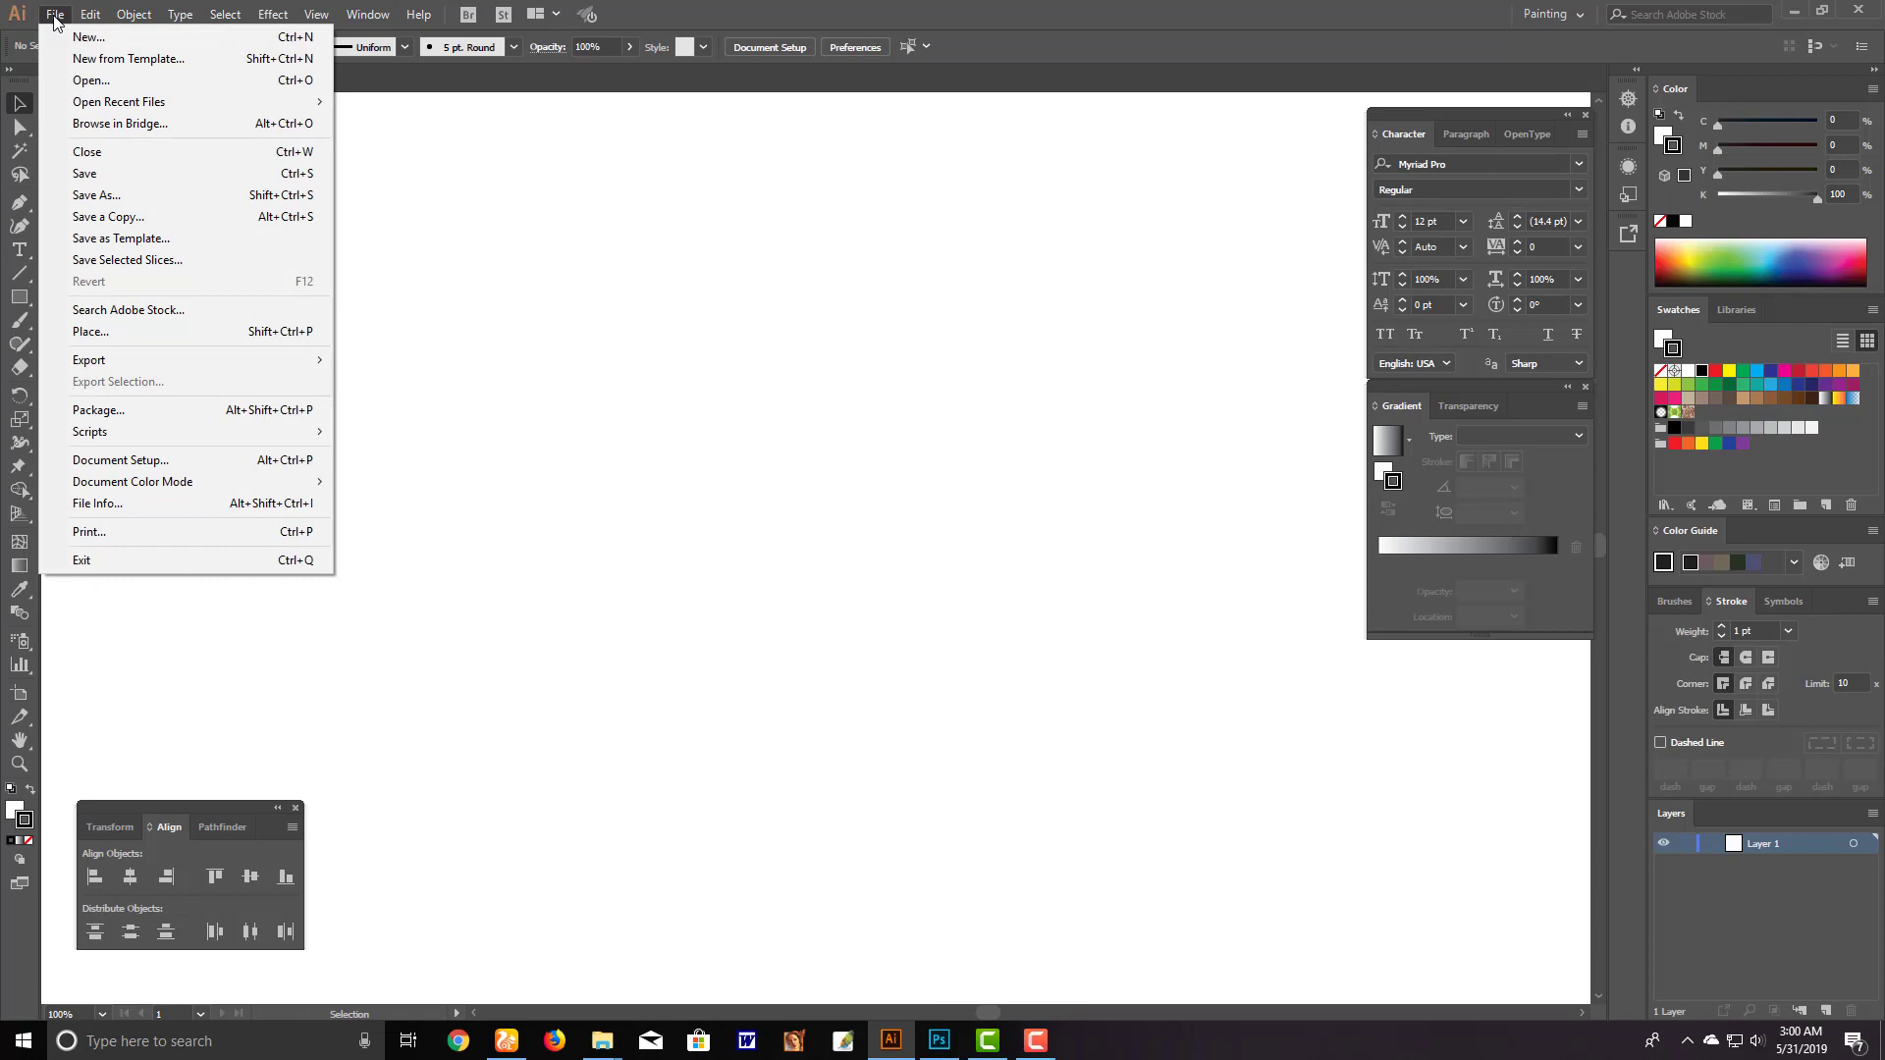
{"action": "left_click", "coordinate": [236, 331]}
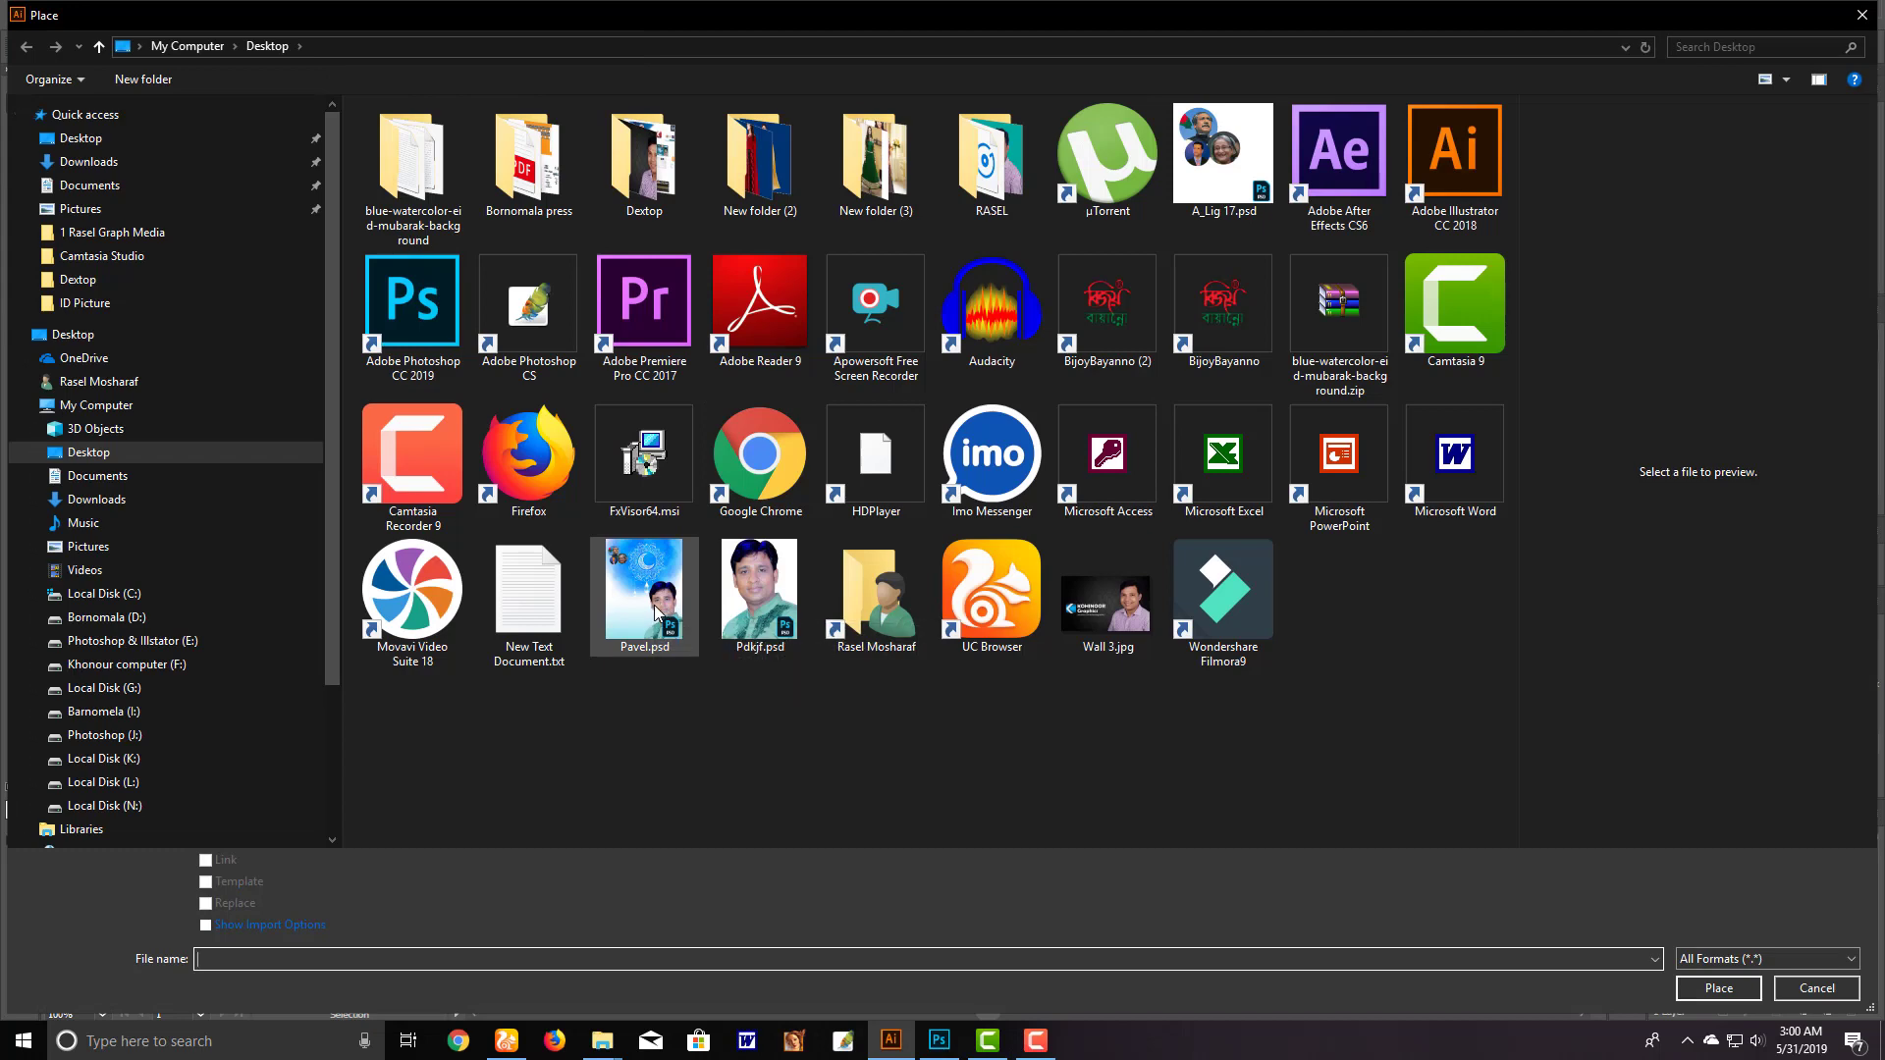
Place Pavel.psd with import options, flattening its layers into a single image on the canvas
{"action": "left_click", "coordinate": [647, 653]}
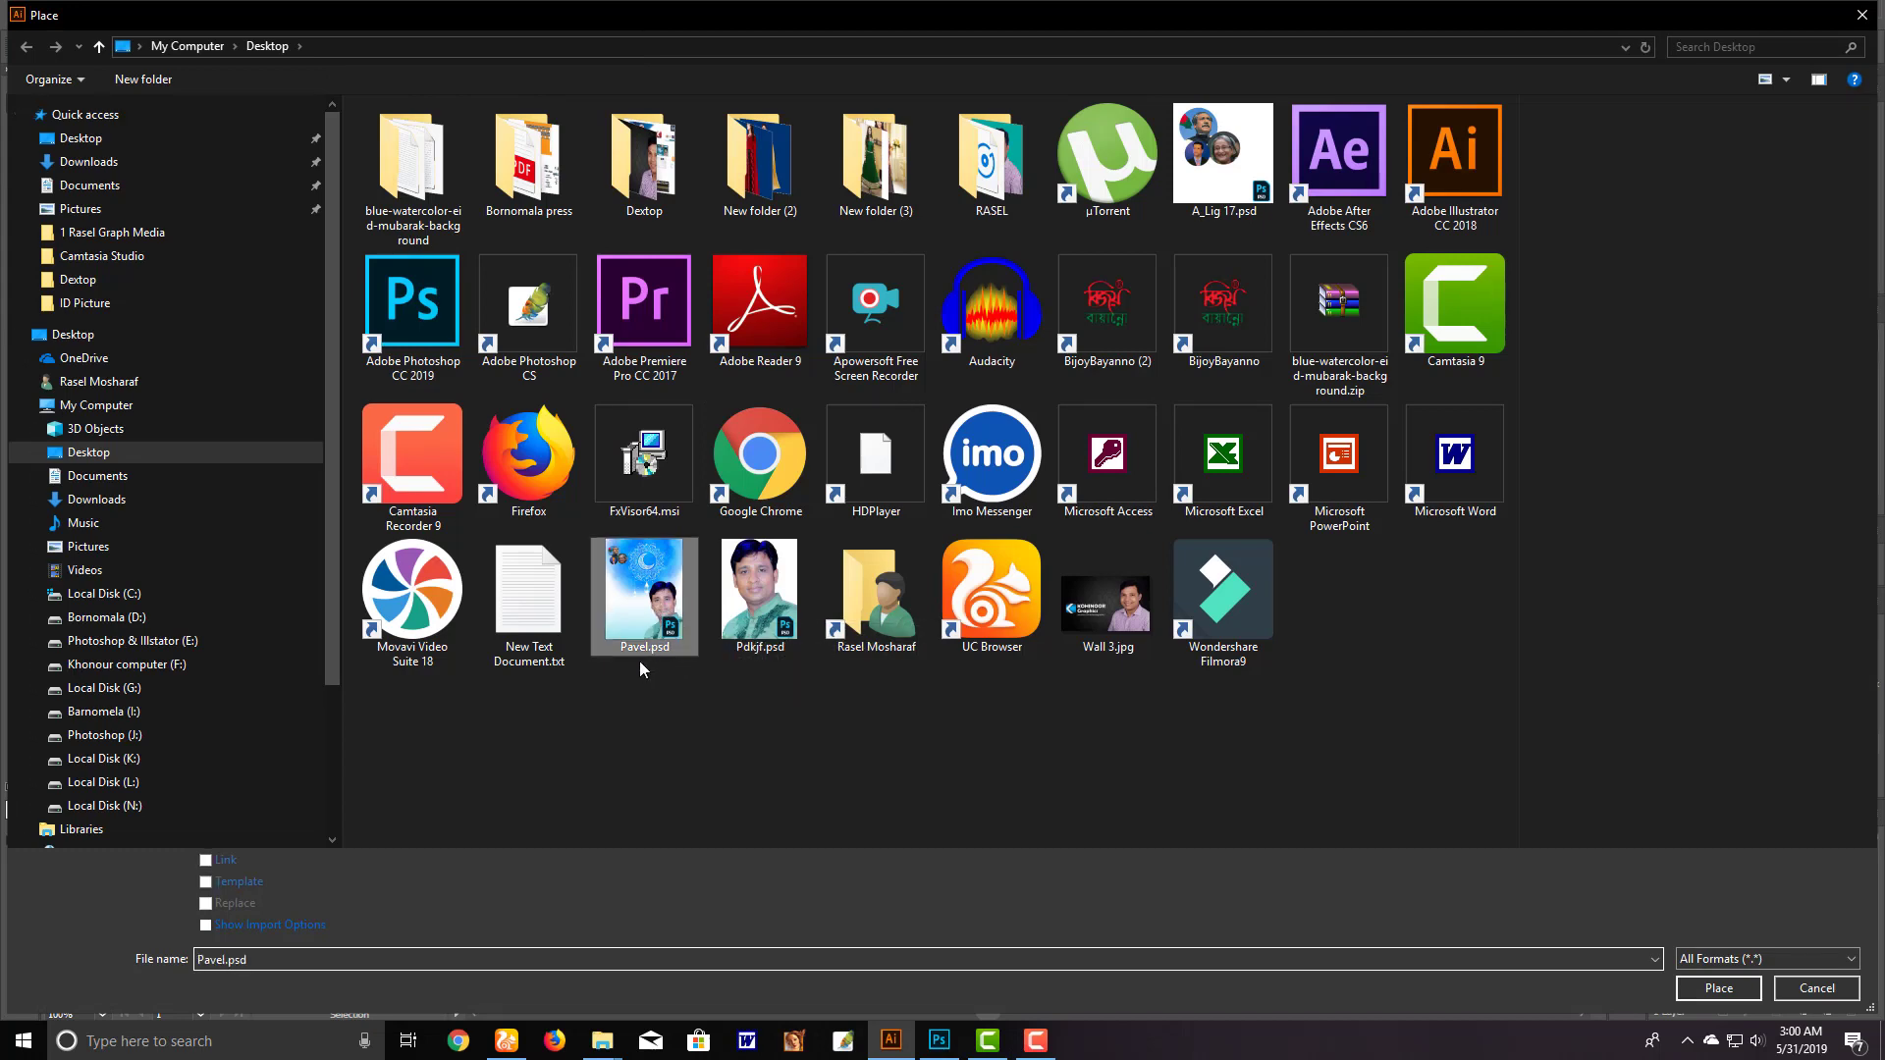
{"action": "left_click", "coordinate": [264, 928]}
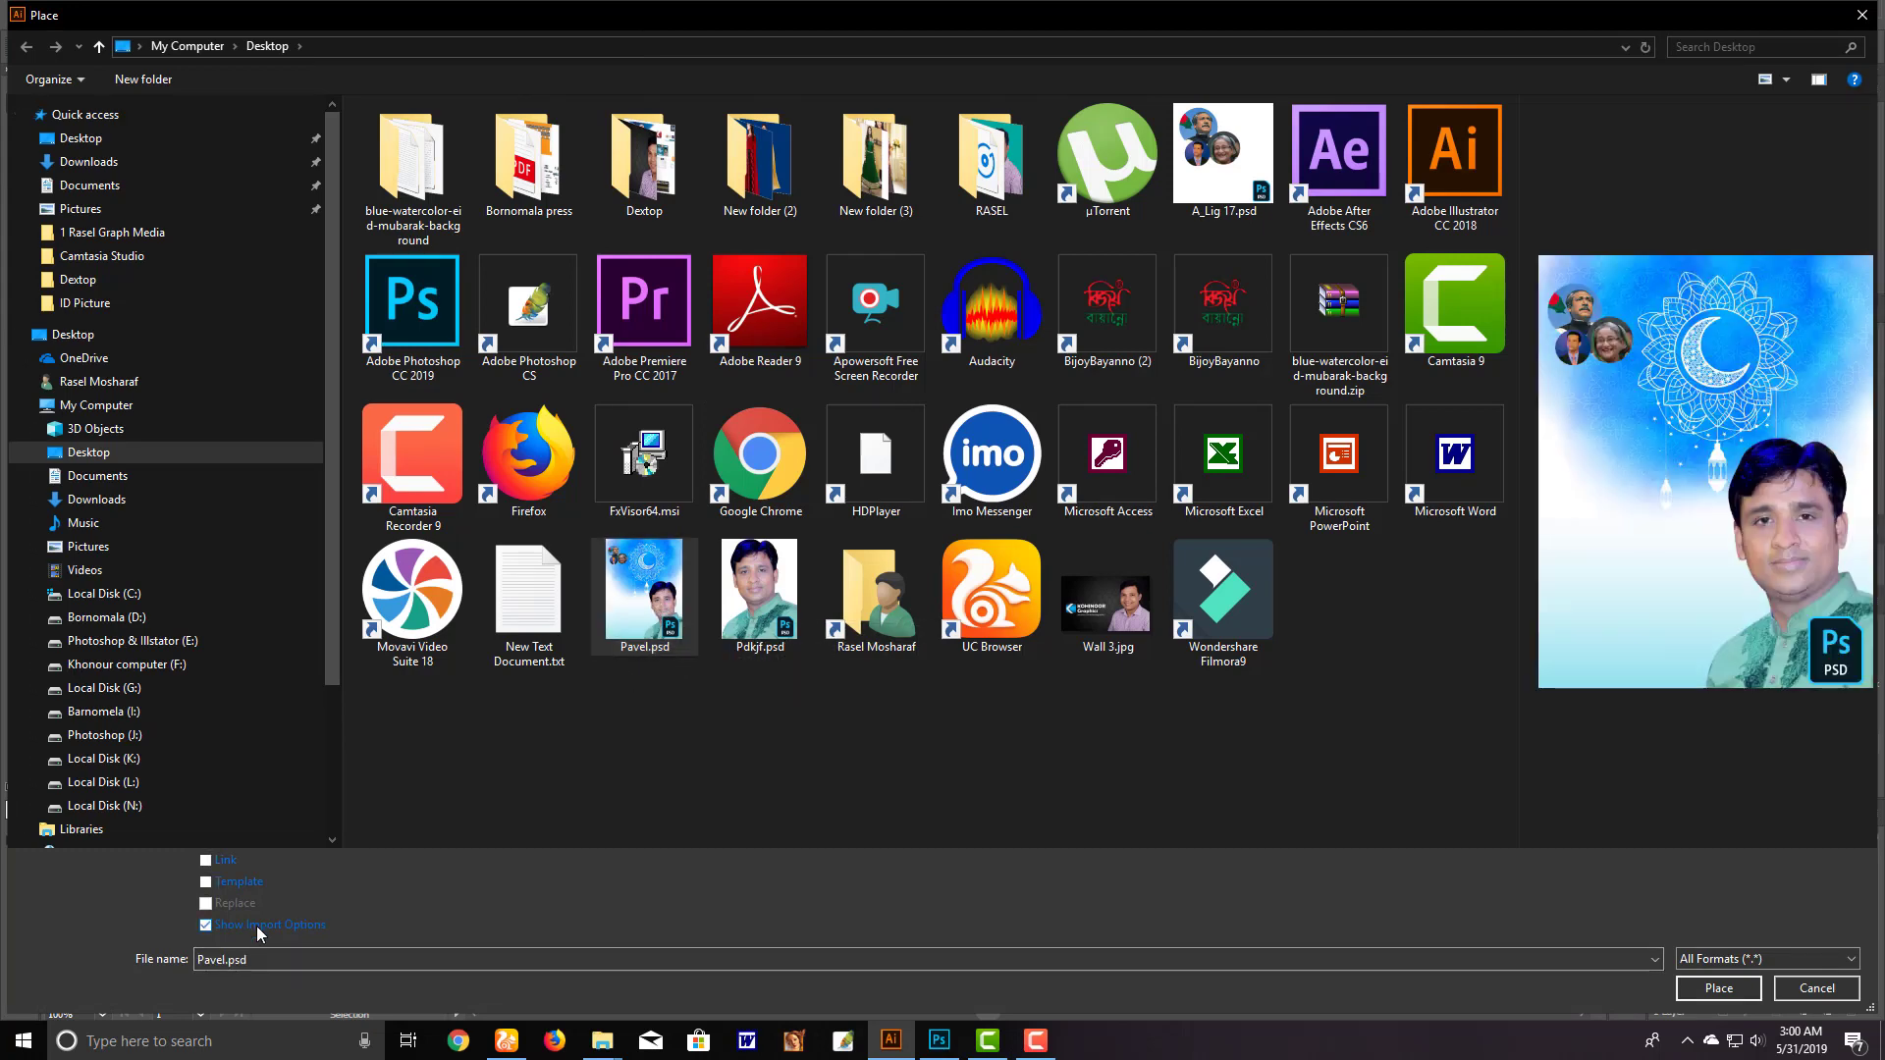
{"action": "left_click", "coordinate": [1718, 988]}
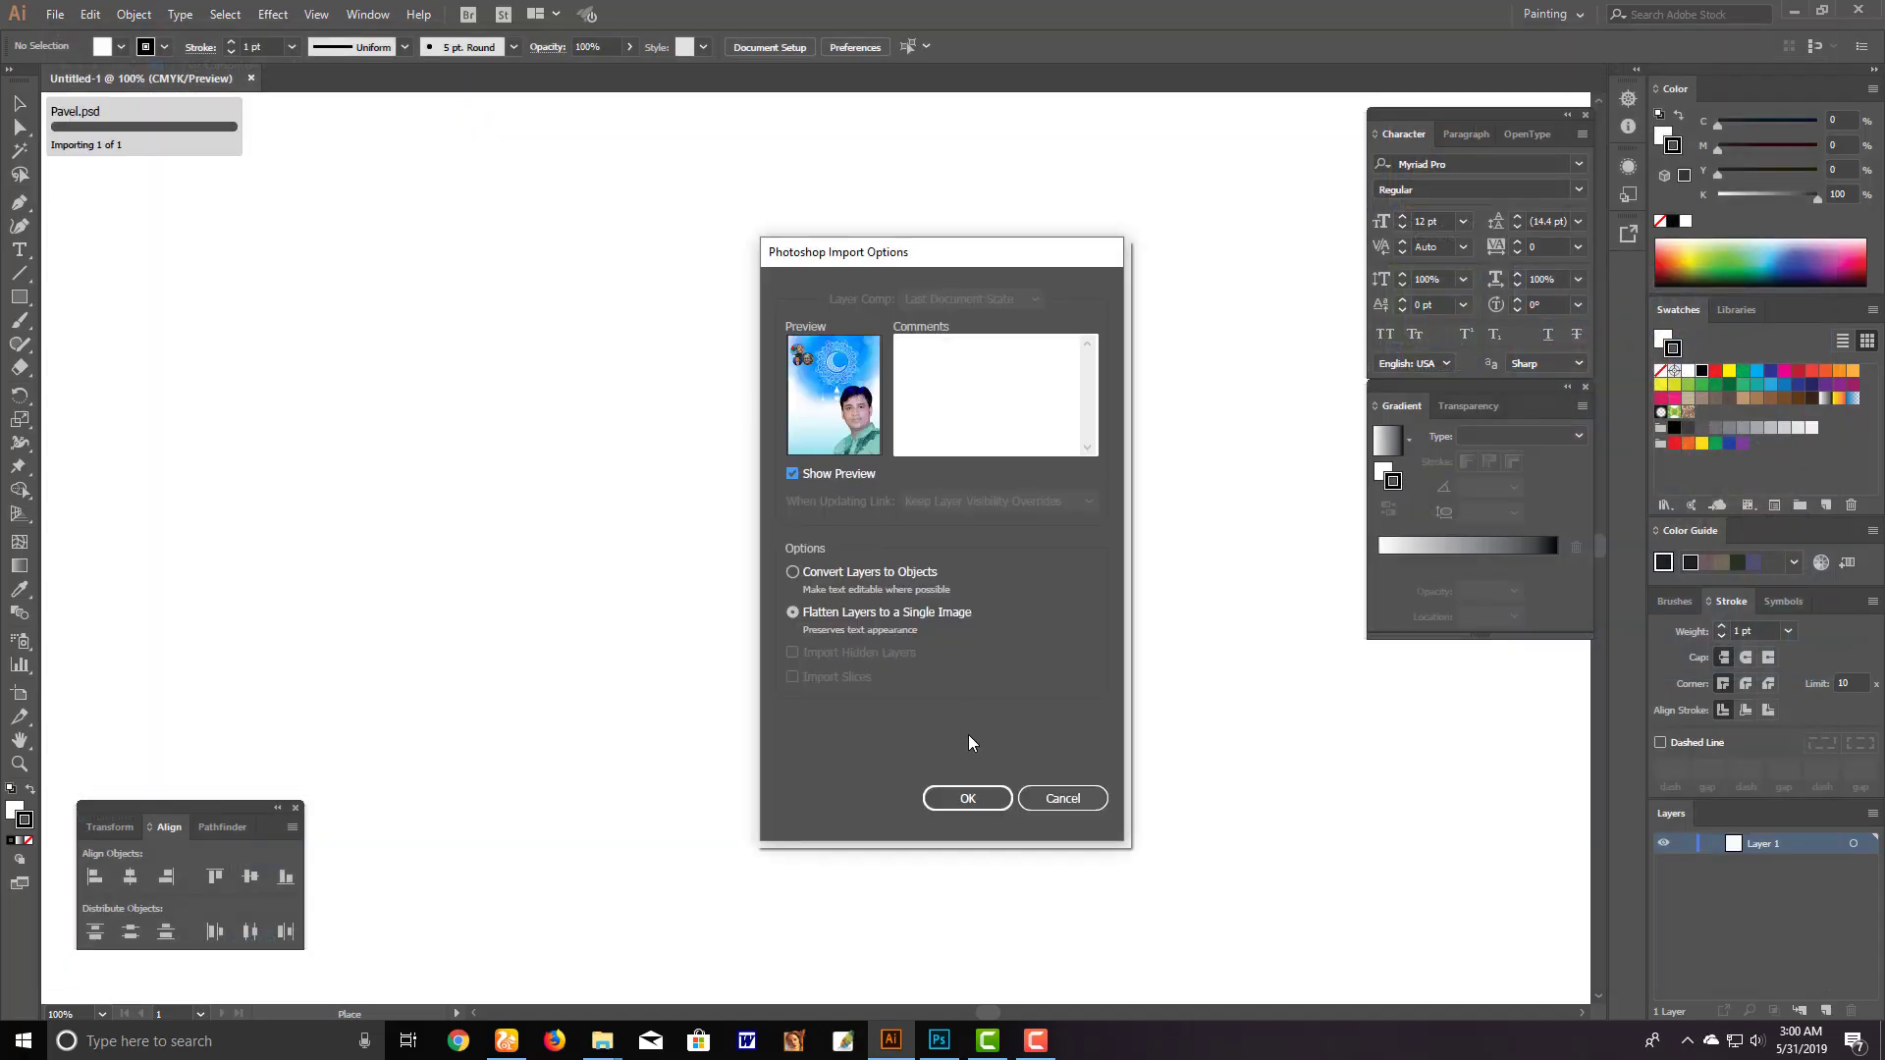
{"action": "left_click", "coordinate": [968, 799]}
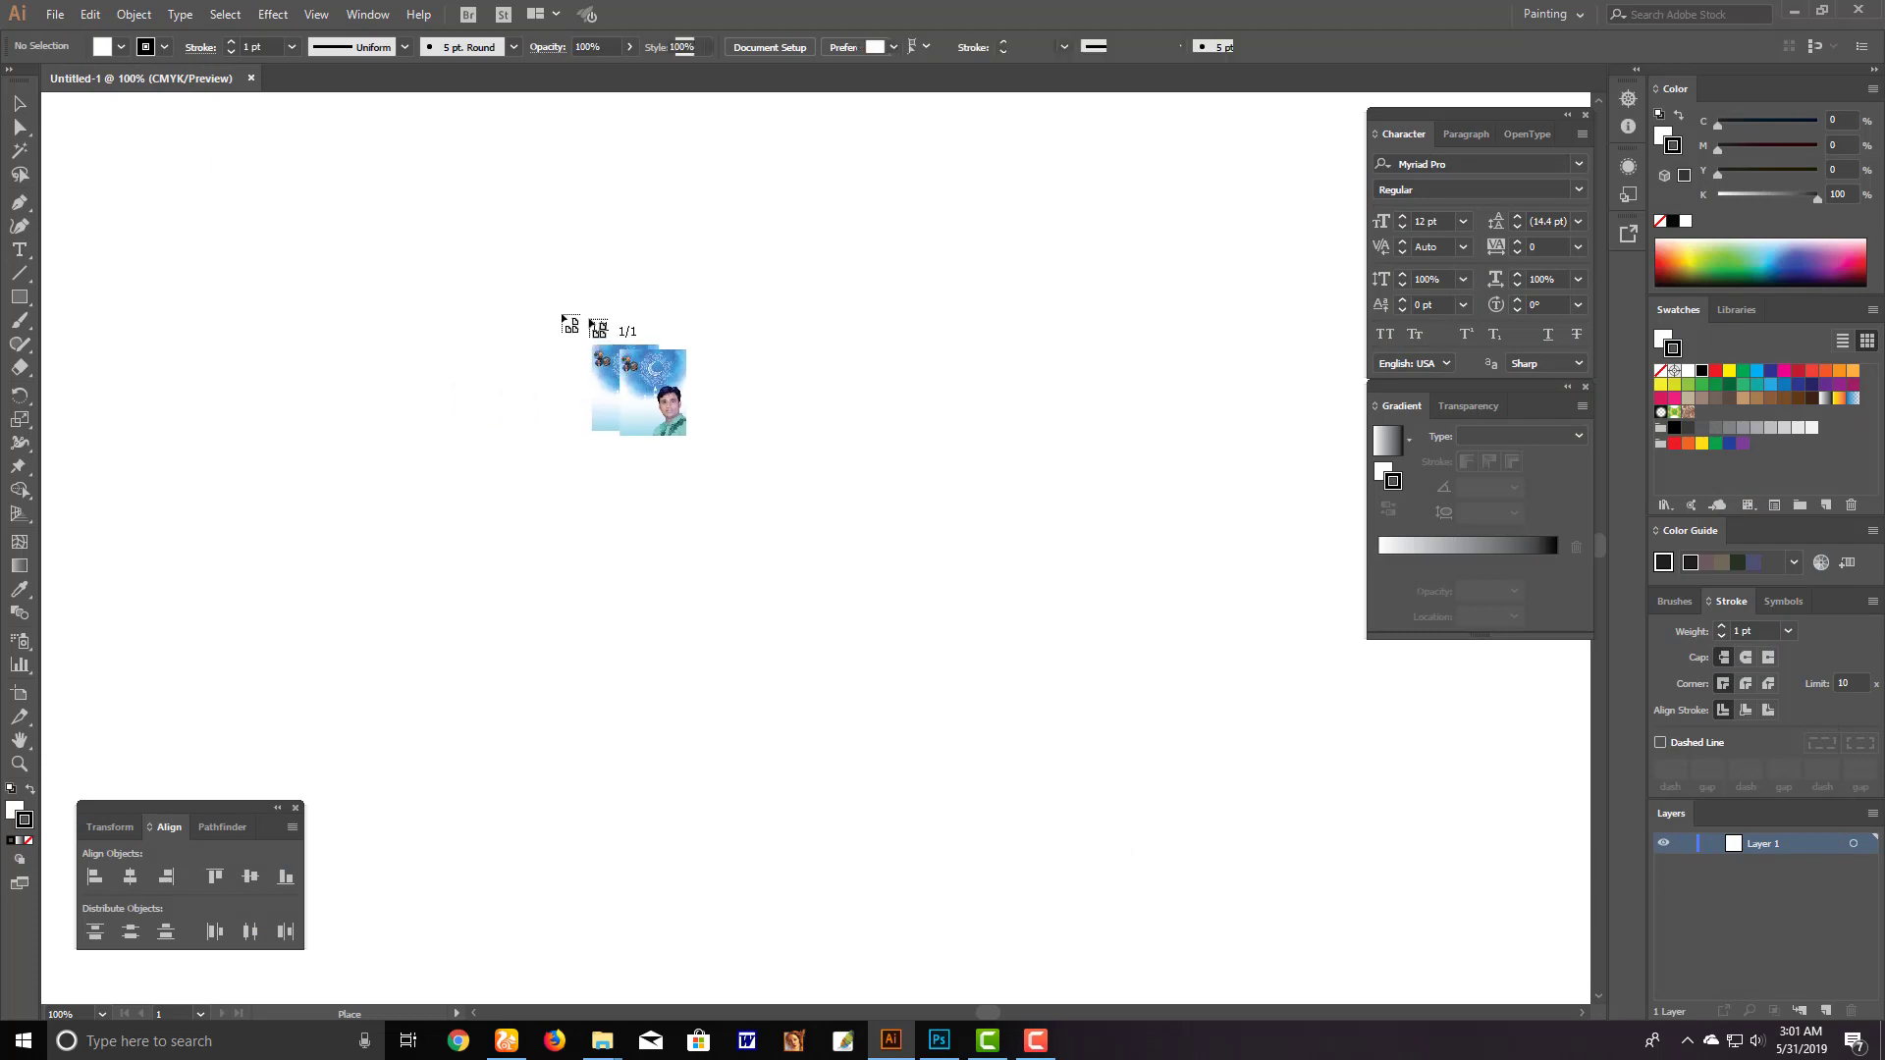
{"action": "left_click", "coordinate": [605, 324]}
{"action": "key", "text": "Tab"}
Show the rulers and switch the ruler units to inches
{"action": "mouse_move", "coordinate": [1250, 846]}
{"action": "left_mouse_down"}
{"action": "mouse_move", "coordinate": [965, 510]}
{"action": "mouse_move", "coordinate": [746, 311]}
{"action": "left_mouse_up"}
{"action": "key", "text": "ctrl+minus"}
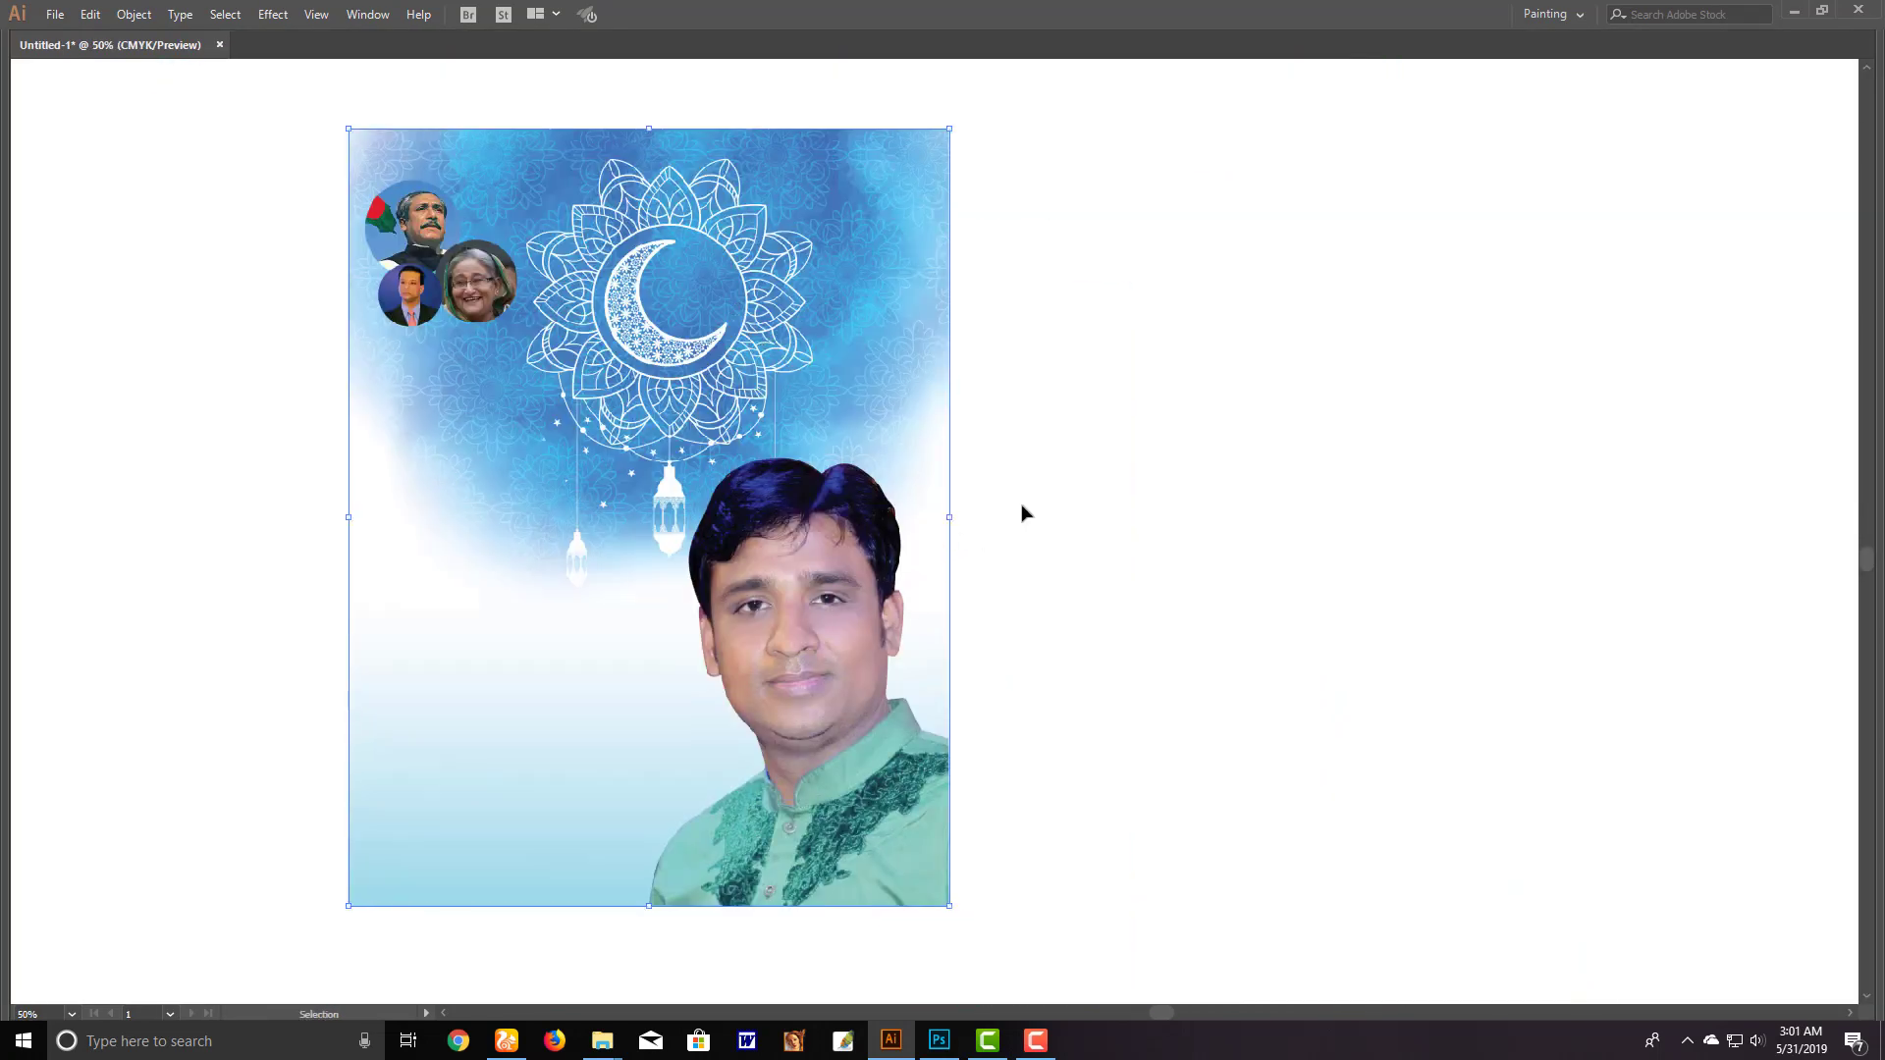
{"action": "left_click", "coordinate": [745, 348]}
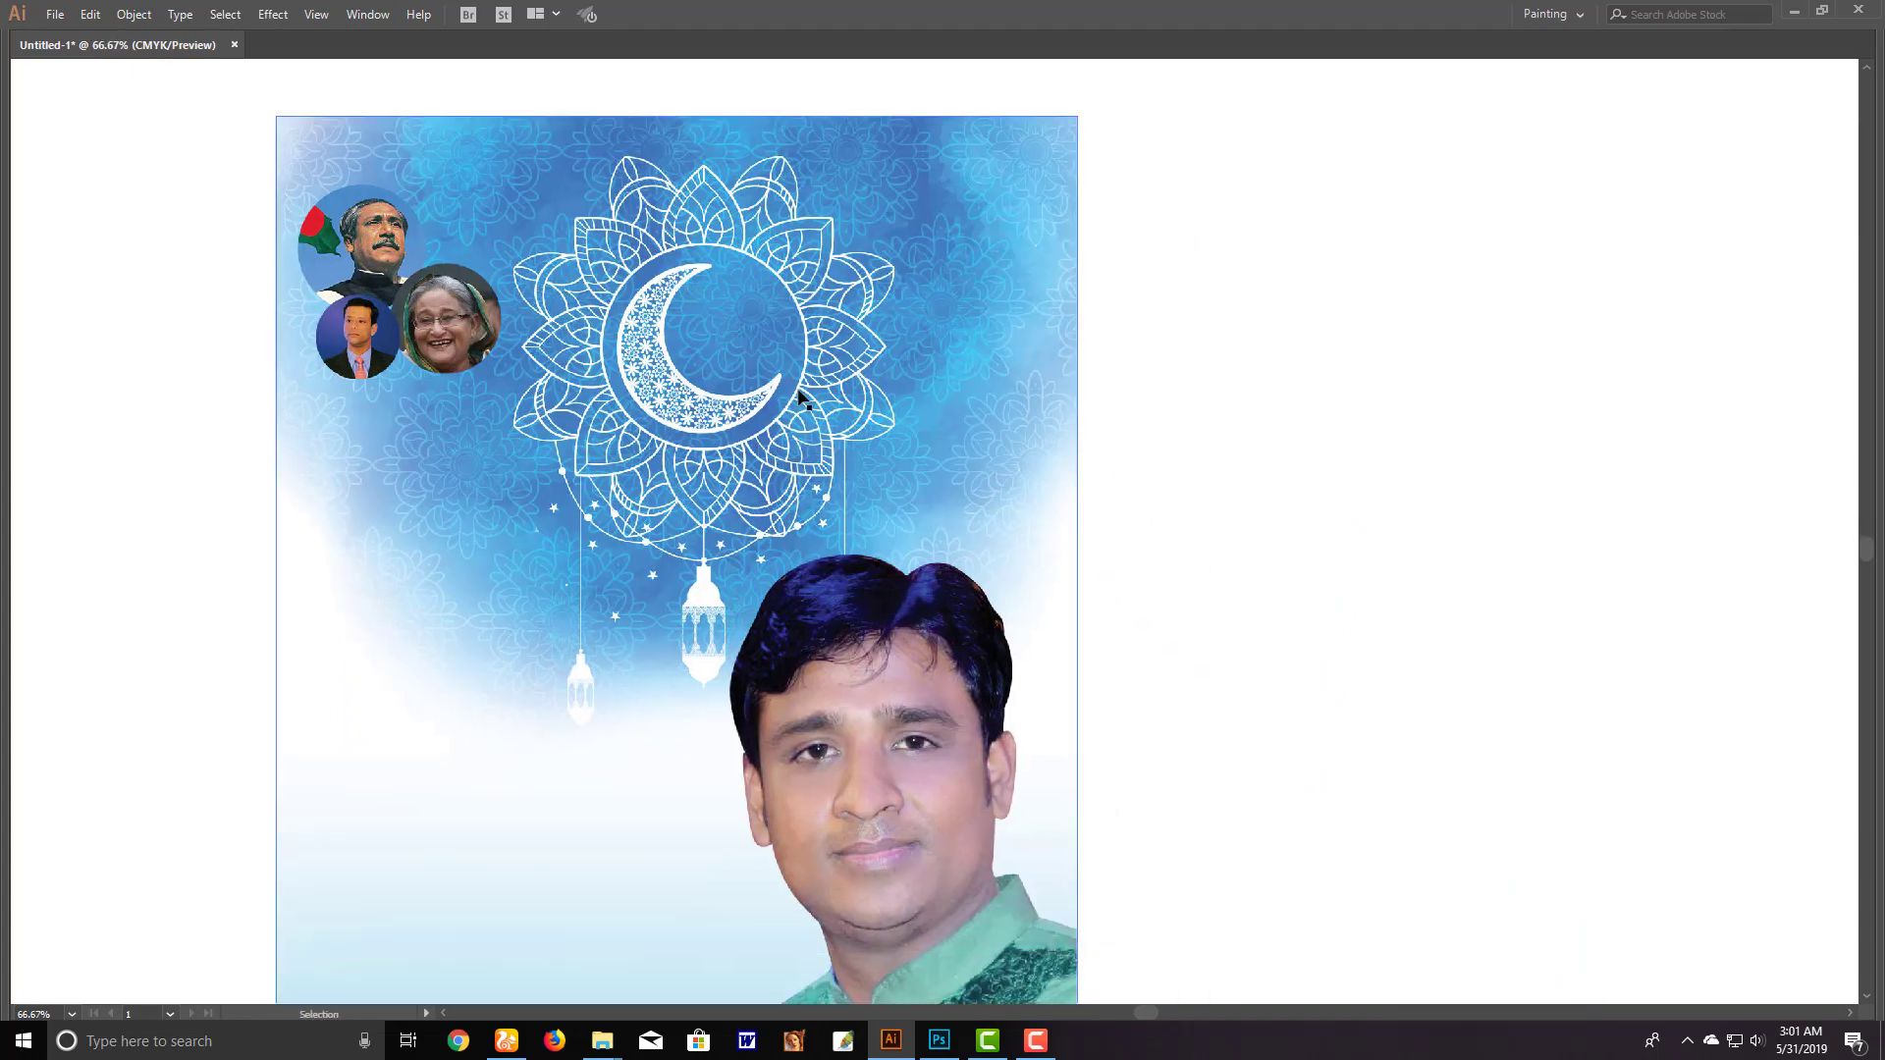
{"action": "key", "text": "Tab"}
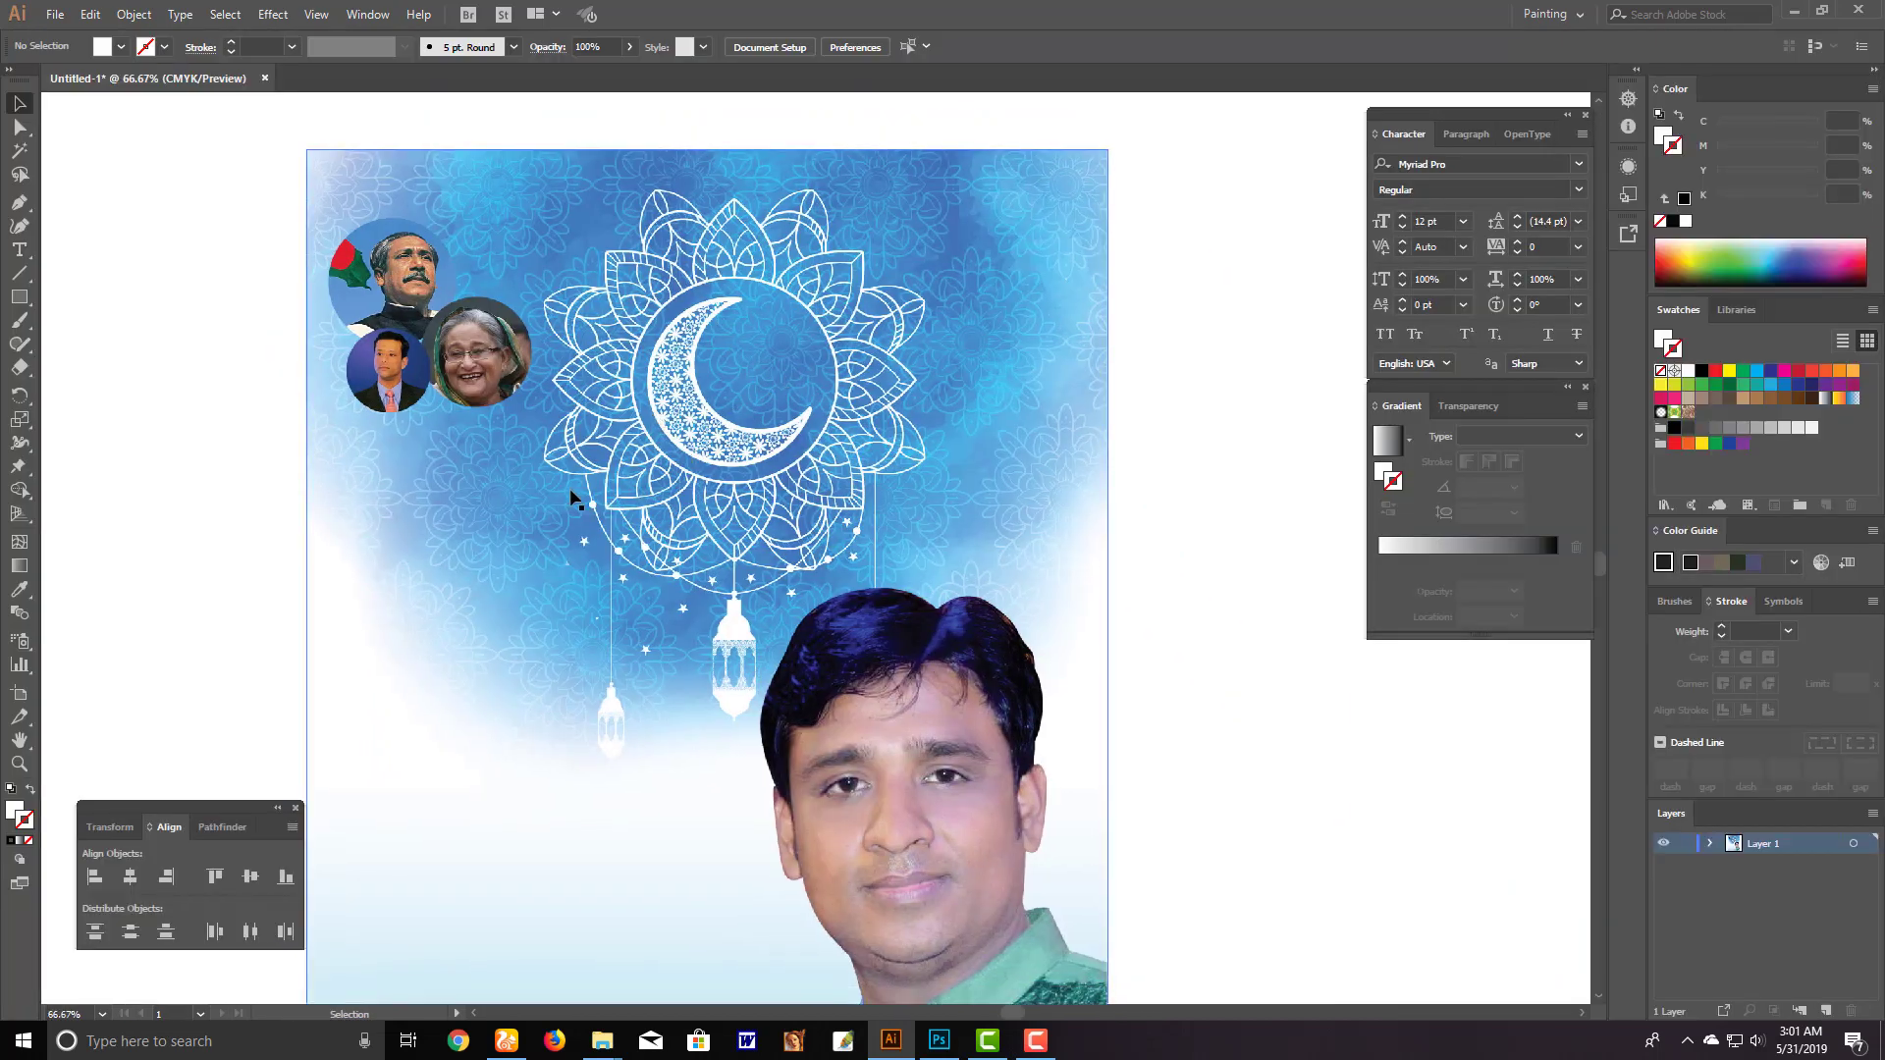
{"action": "left_click", "coordinate": [611, 537]}
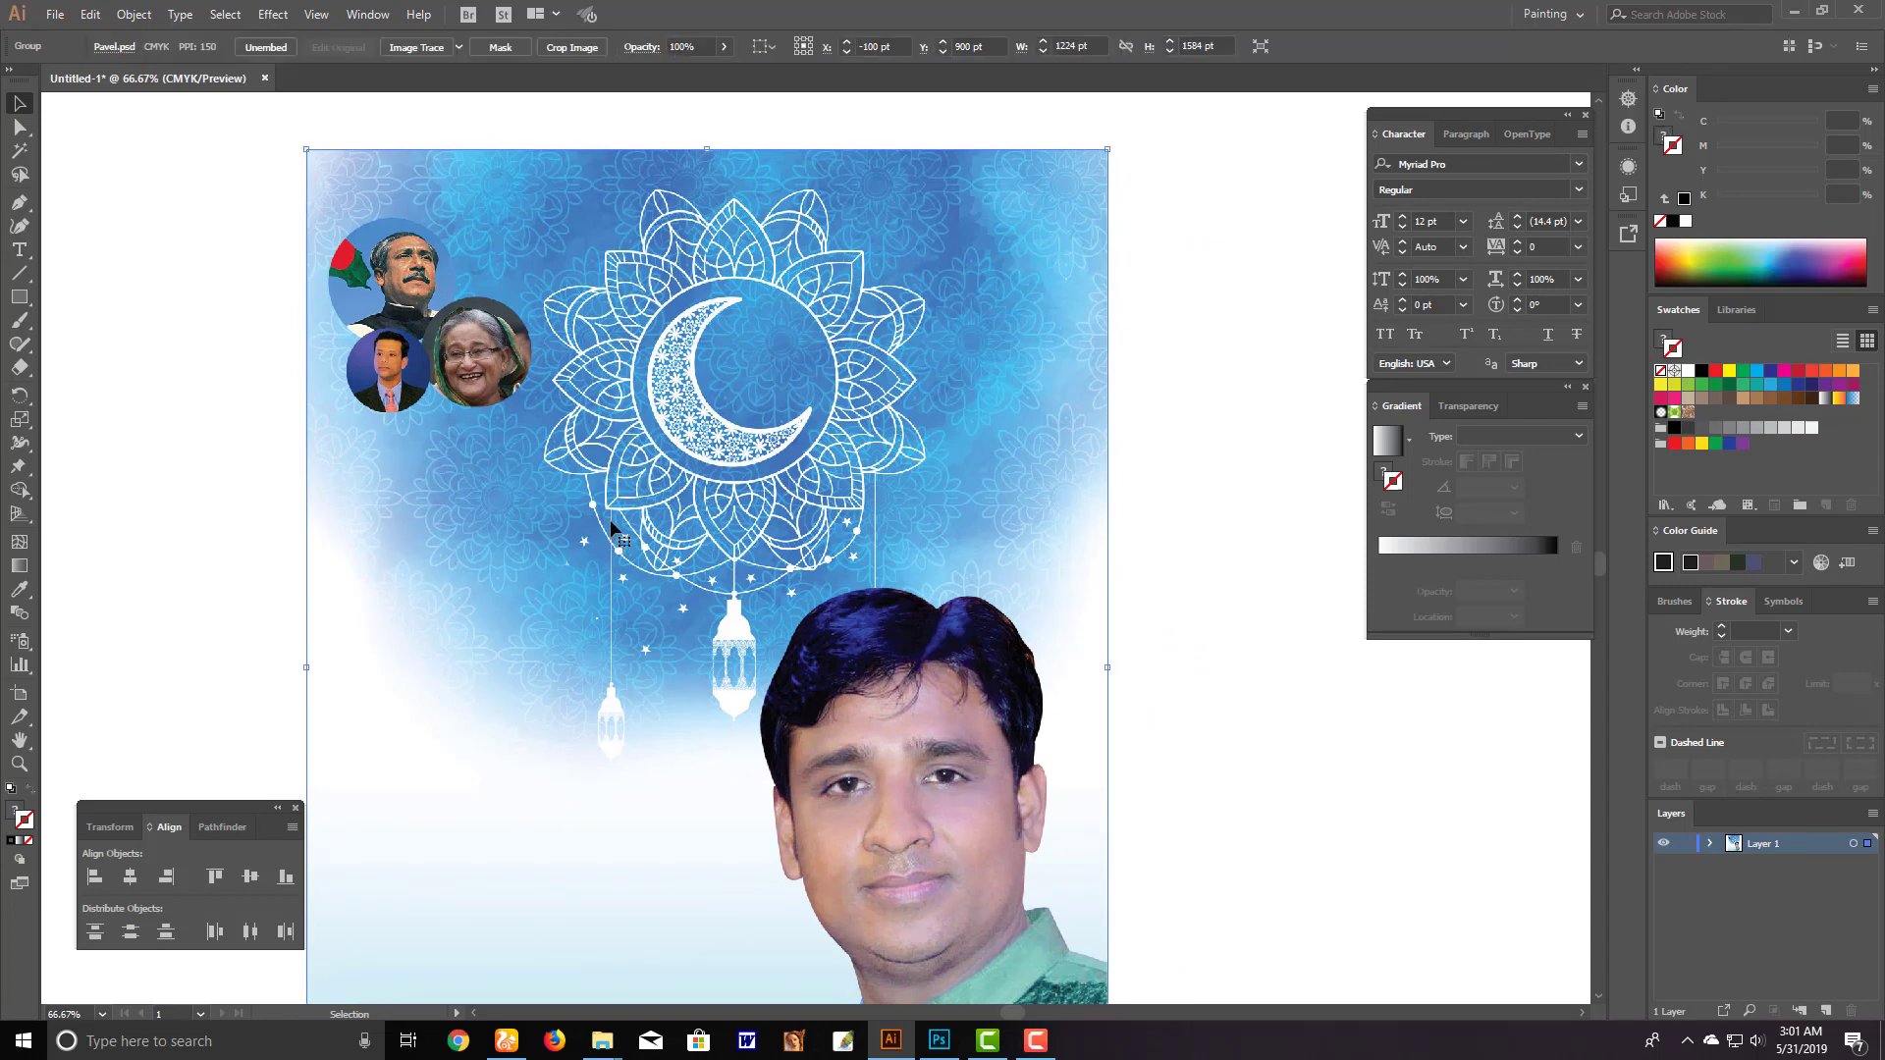
{"action": "key", "text": "ctrl+r"}
{"action": "right_click", "coordinate": [791, 101]}
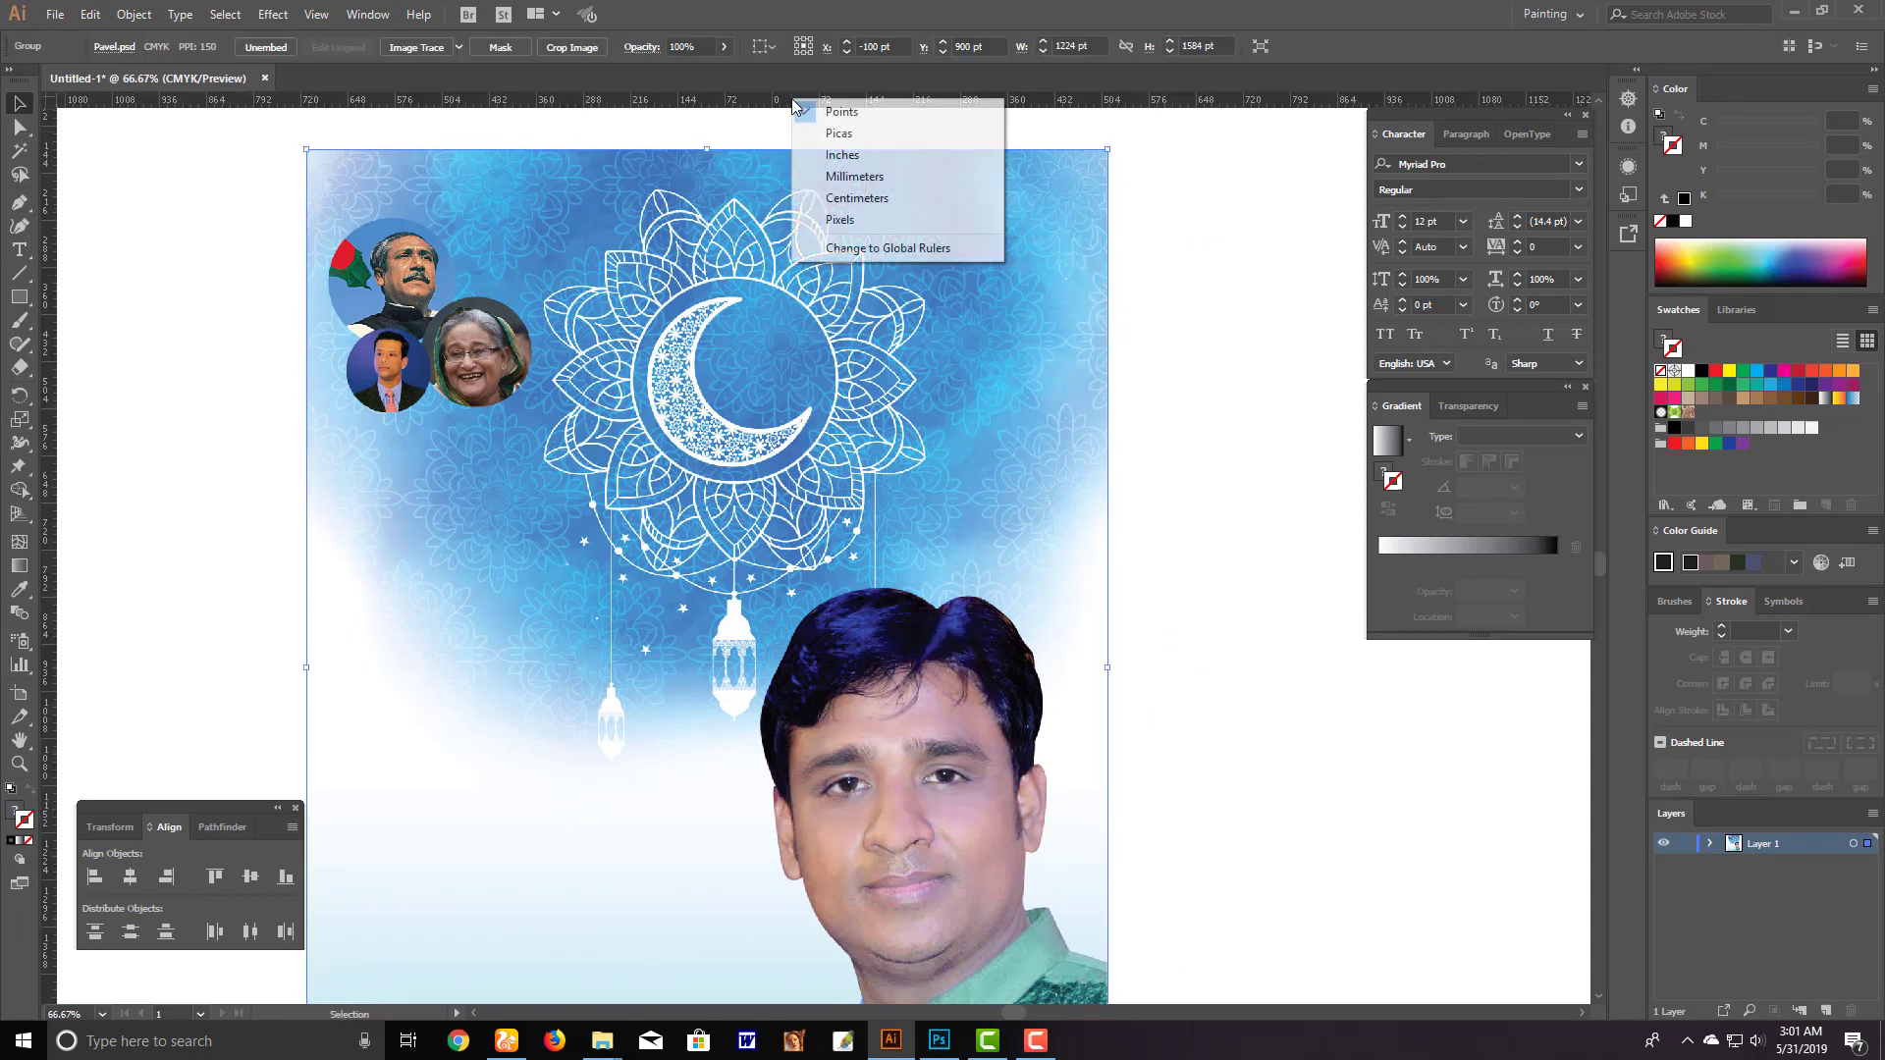
{"action": "left_click", "coordinate": [852, 159]}
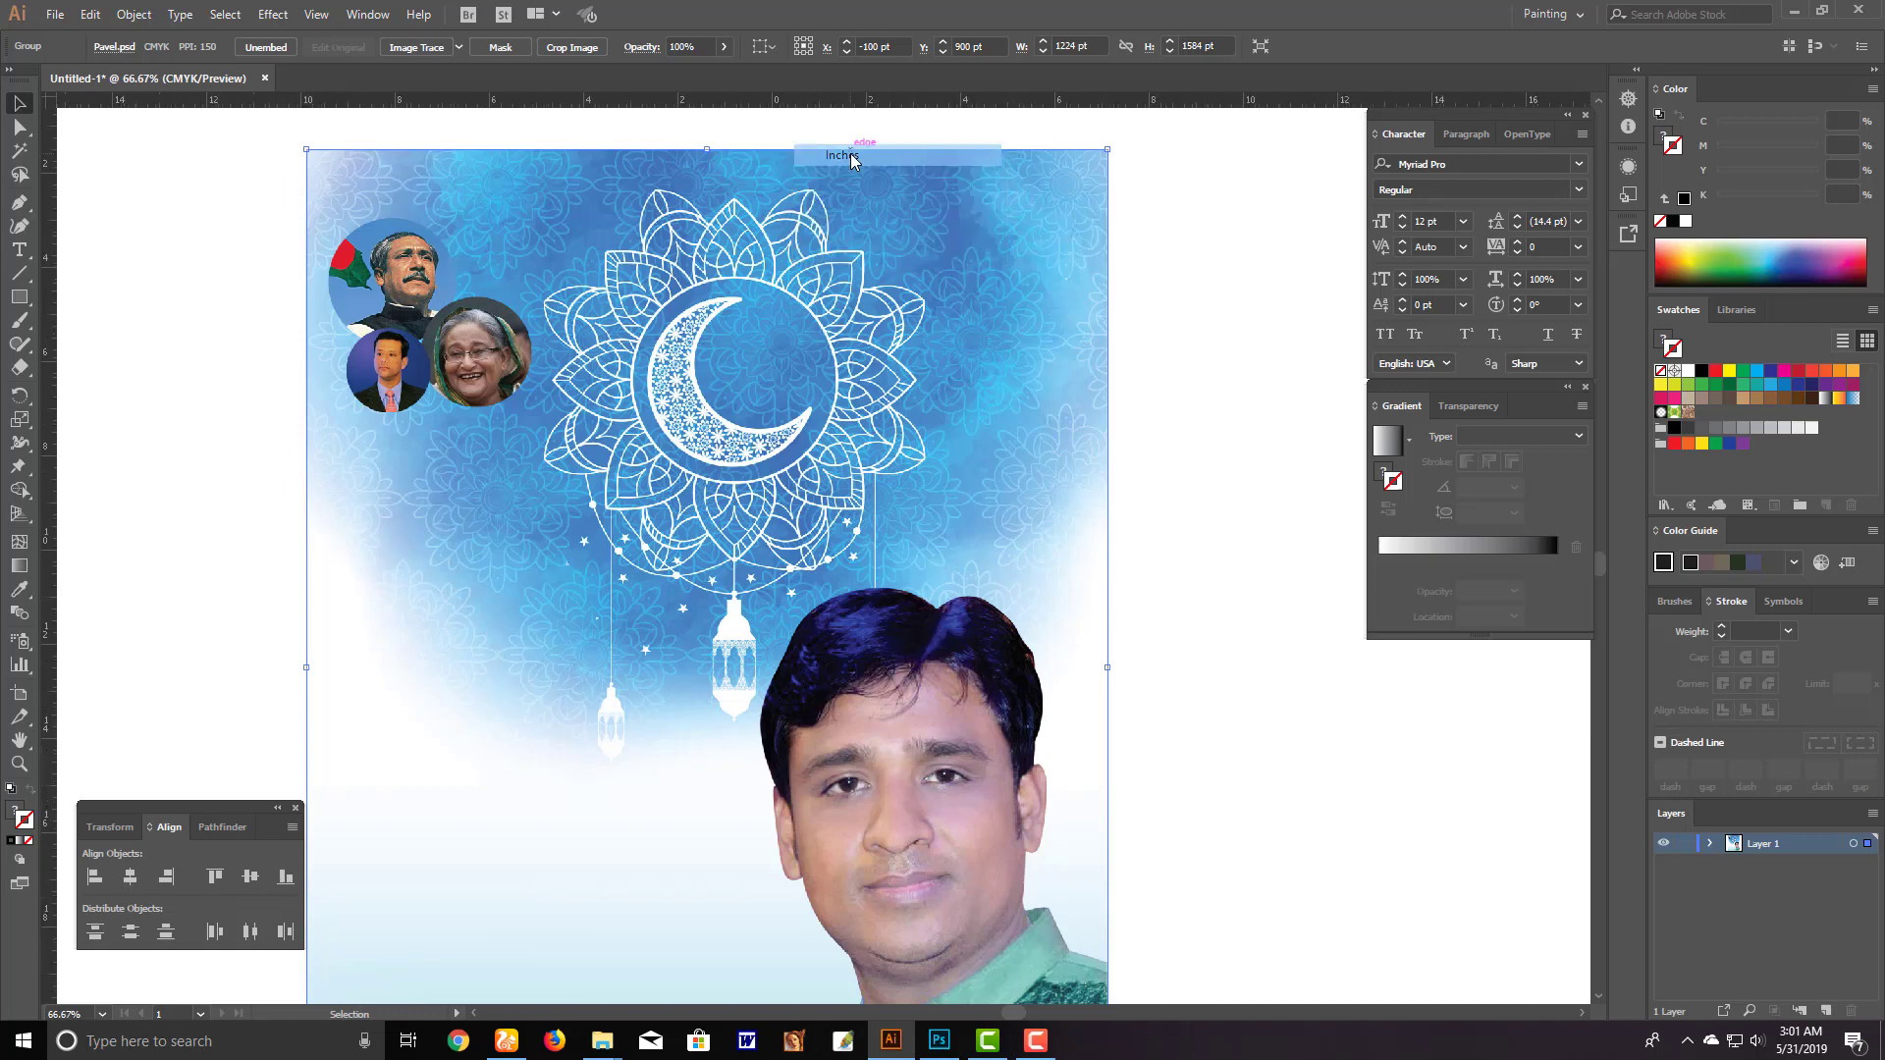
Add a vertical centre guide and draw a thin rectangle across it at the poster's top edge
{"action": "left_click_drag", "start_coordinate": [56, 631], "coordinate": [715, 133]}
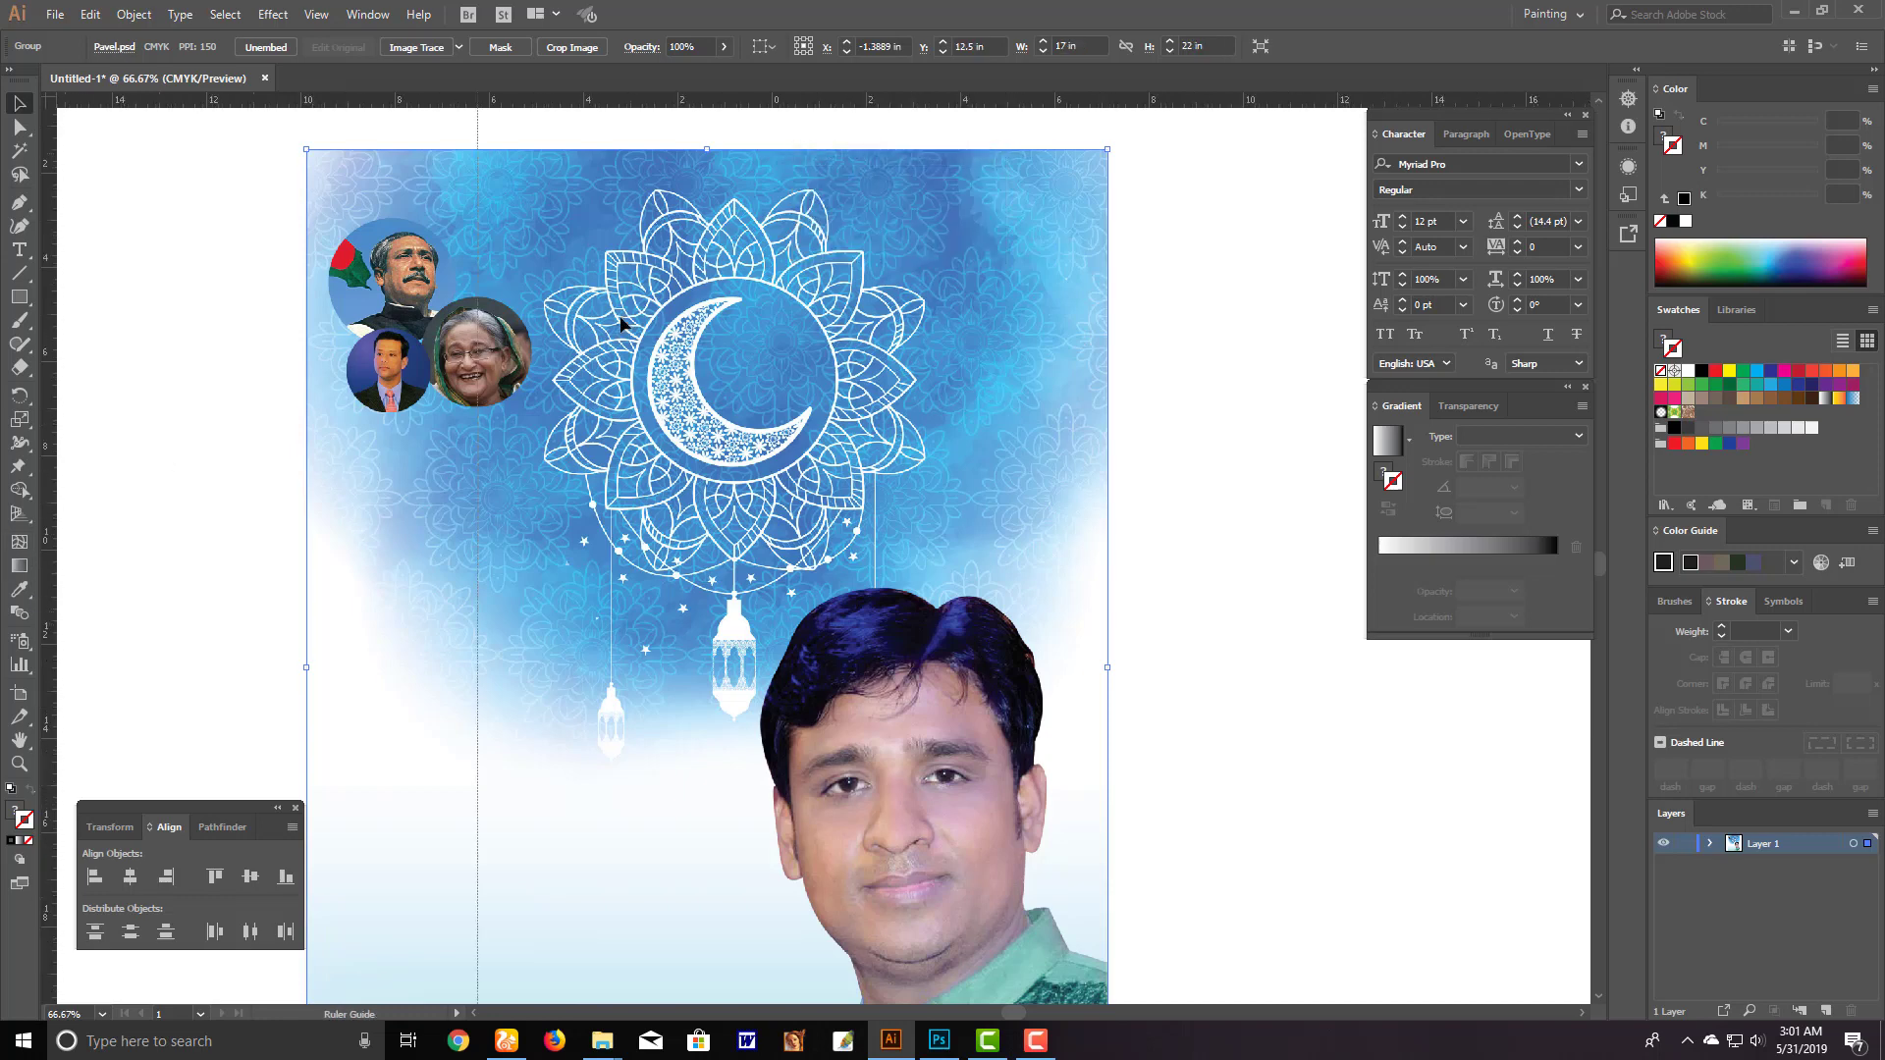
{"action": "left_click", "coordinate": [715, 132]}
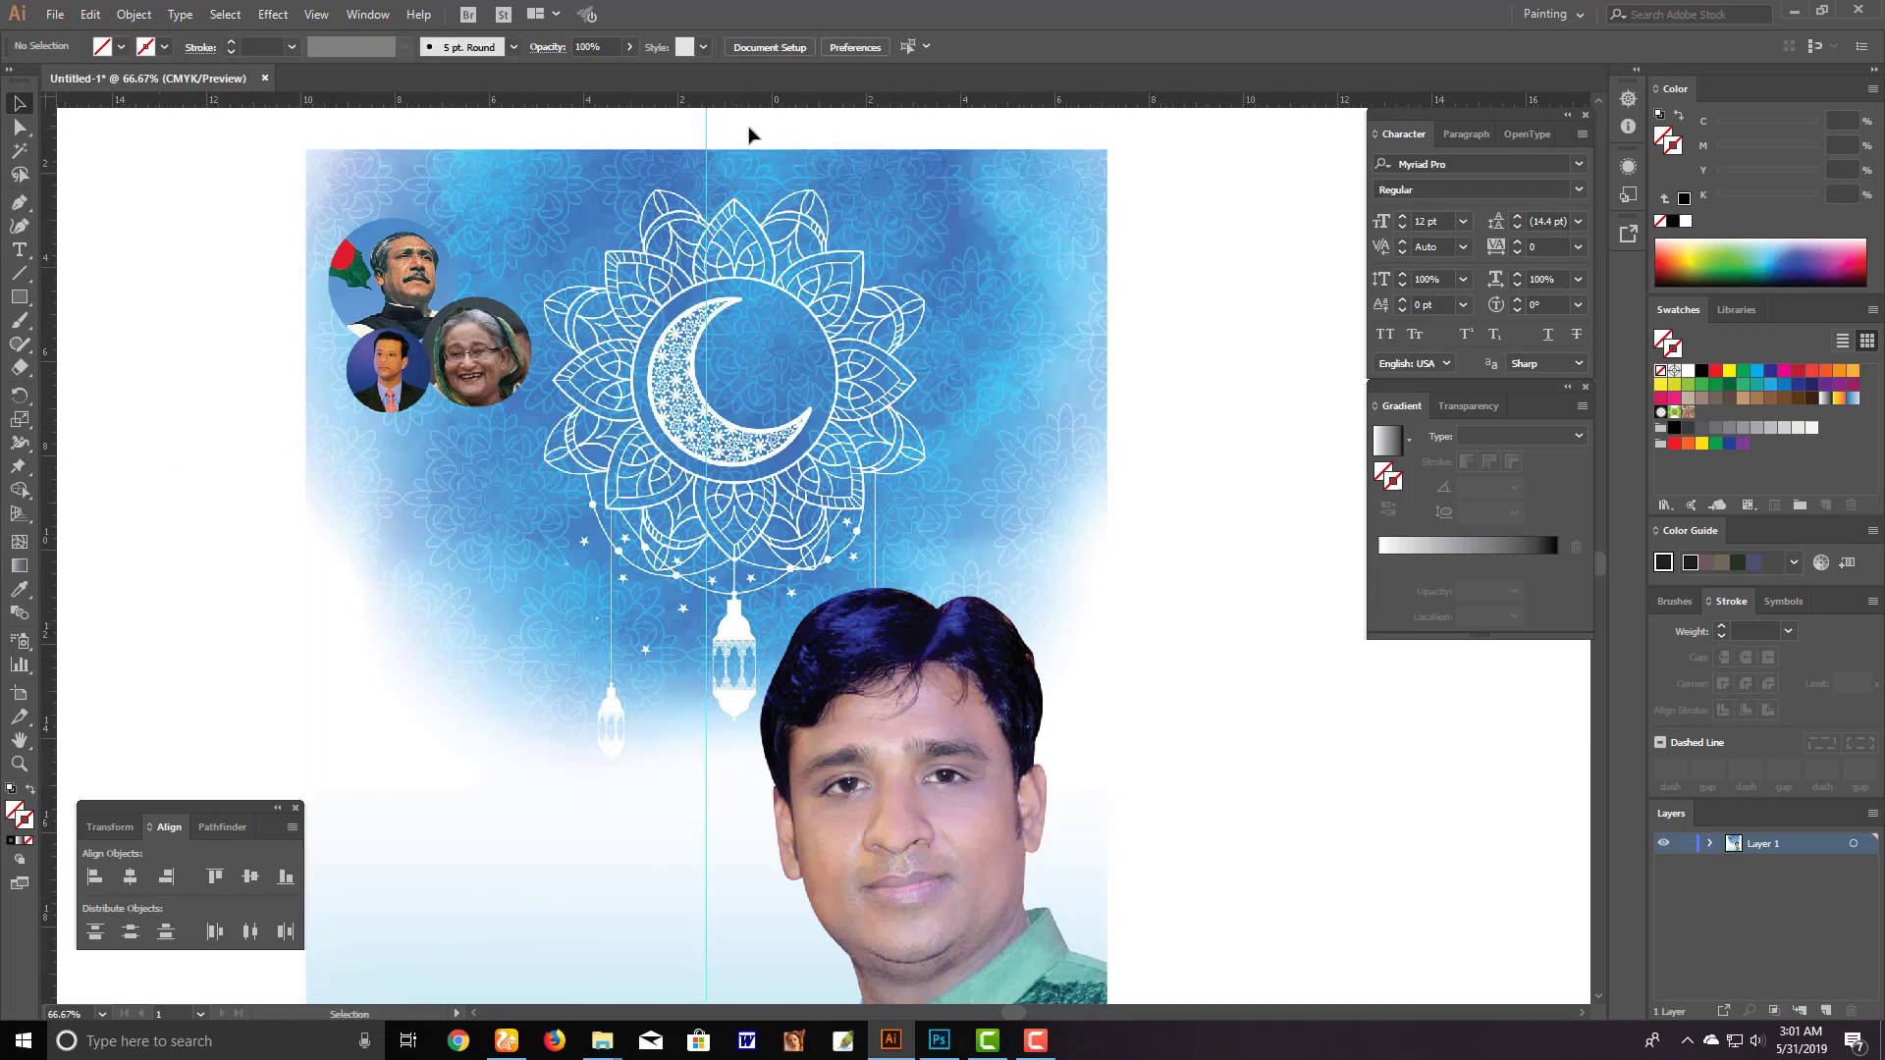
{"action": "left_click_drag", "start_coordinate": [778, 220], "coordinate": [746, 393]}
{"action": "key", "text": "ctrl+1"}
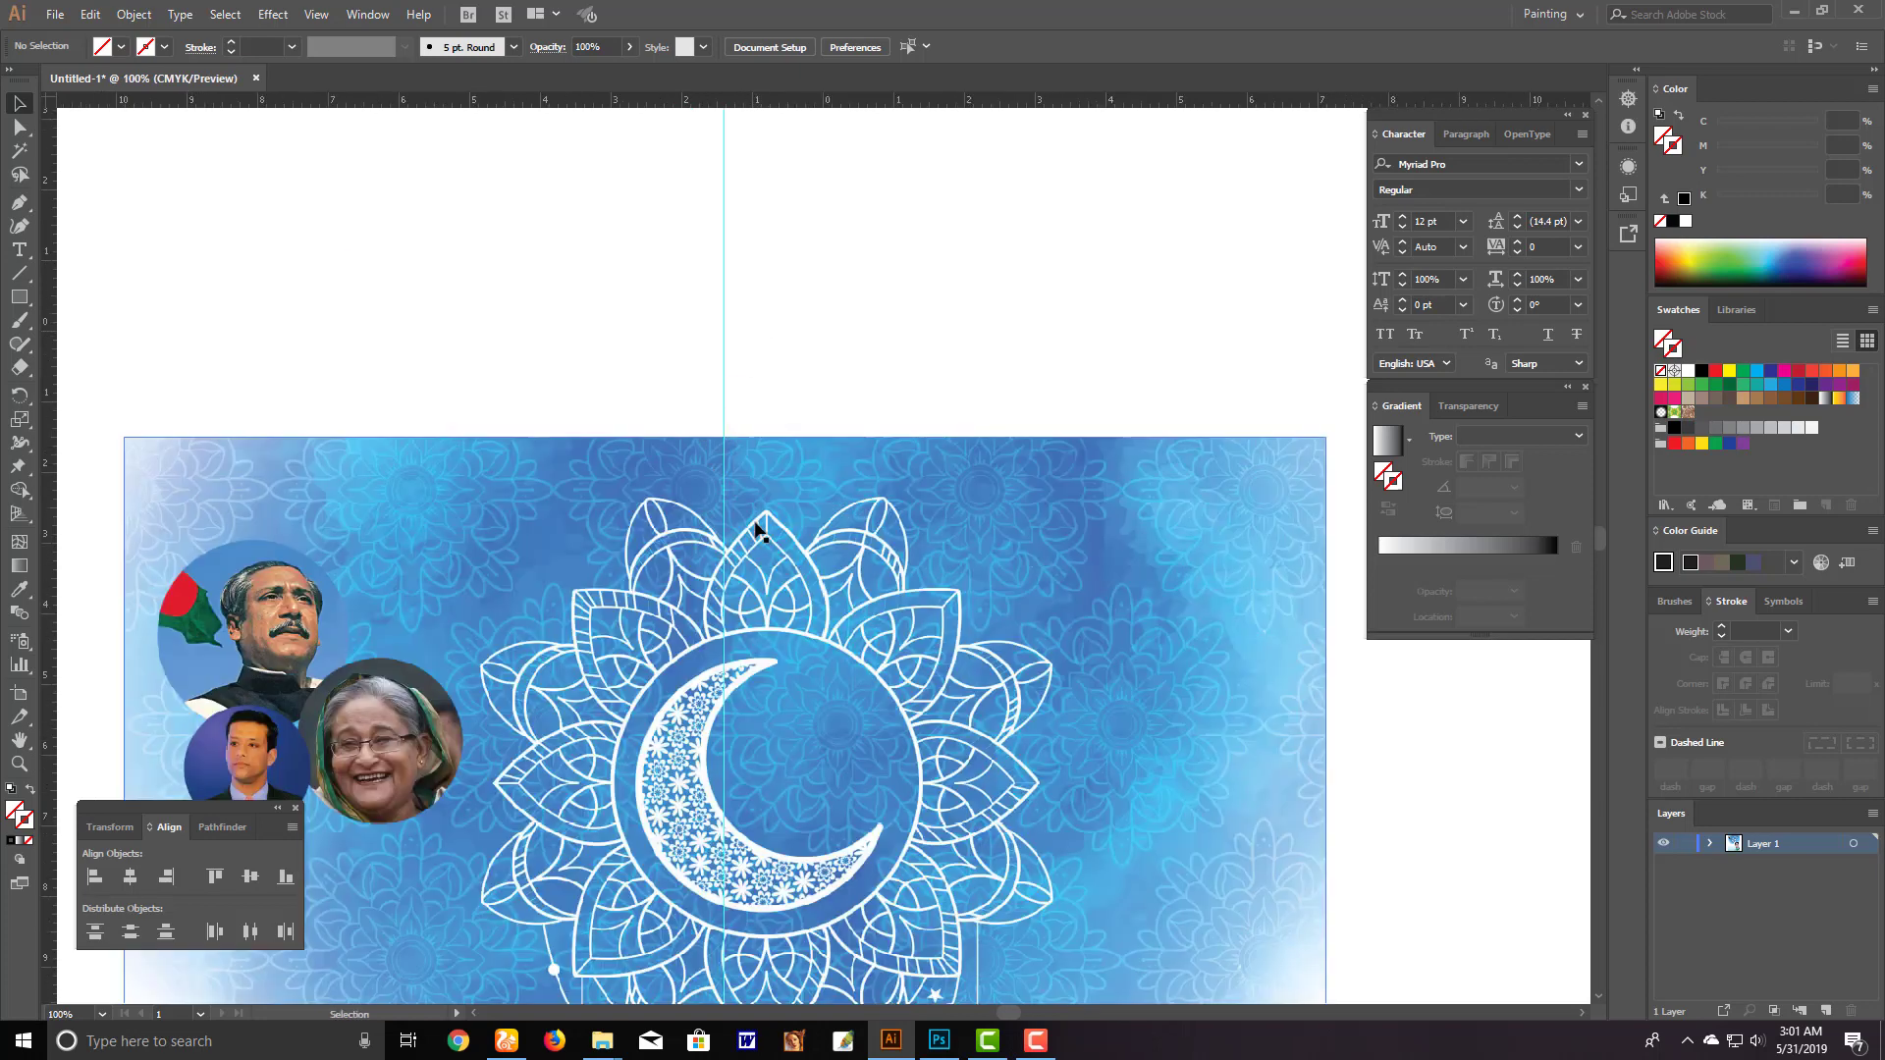
{"action": "left_click", "coordinate": [777, 532]}
{"action": "key", "text": "ctrl+shift+a"}
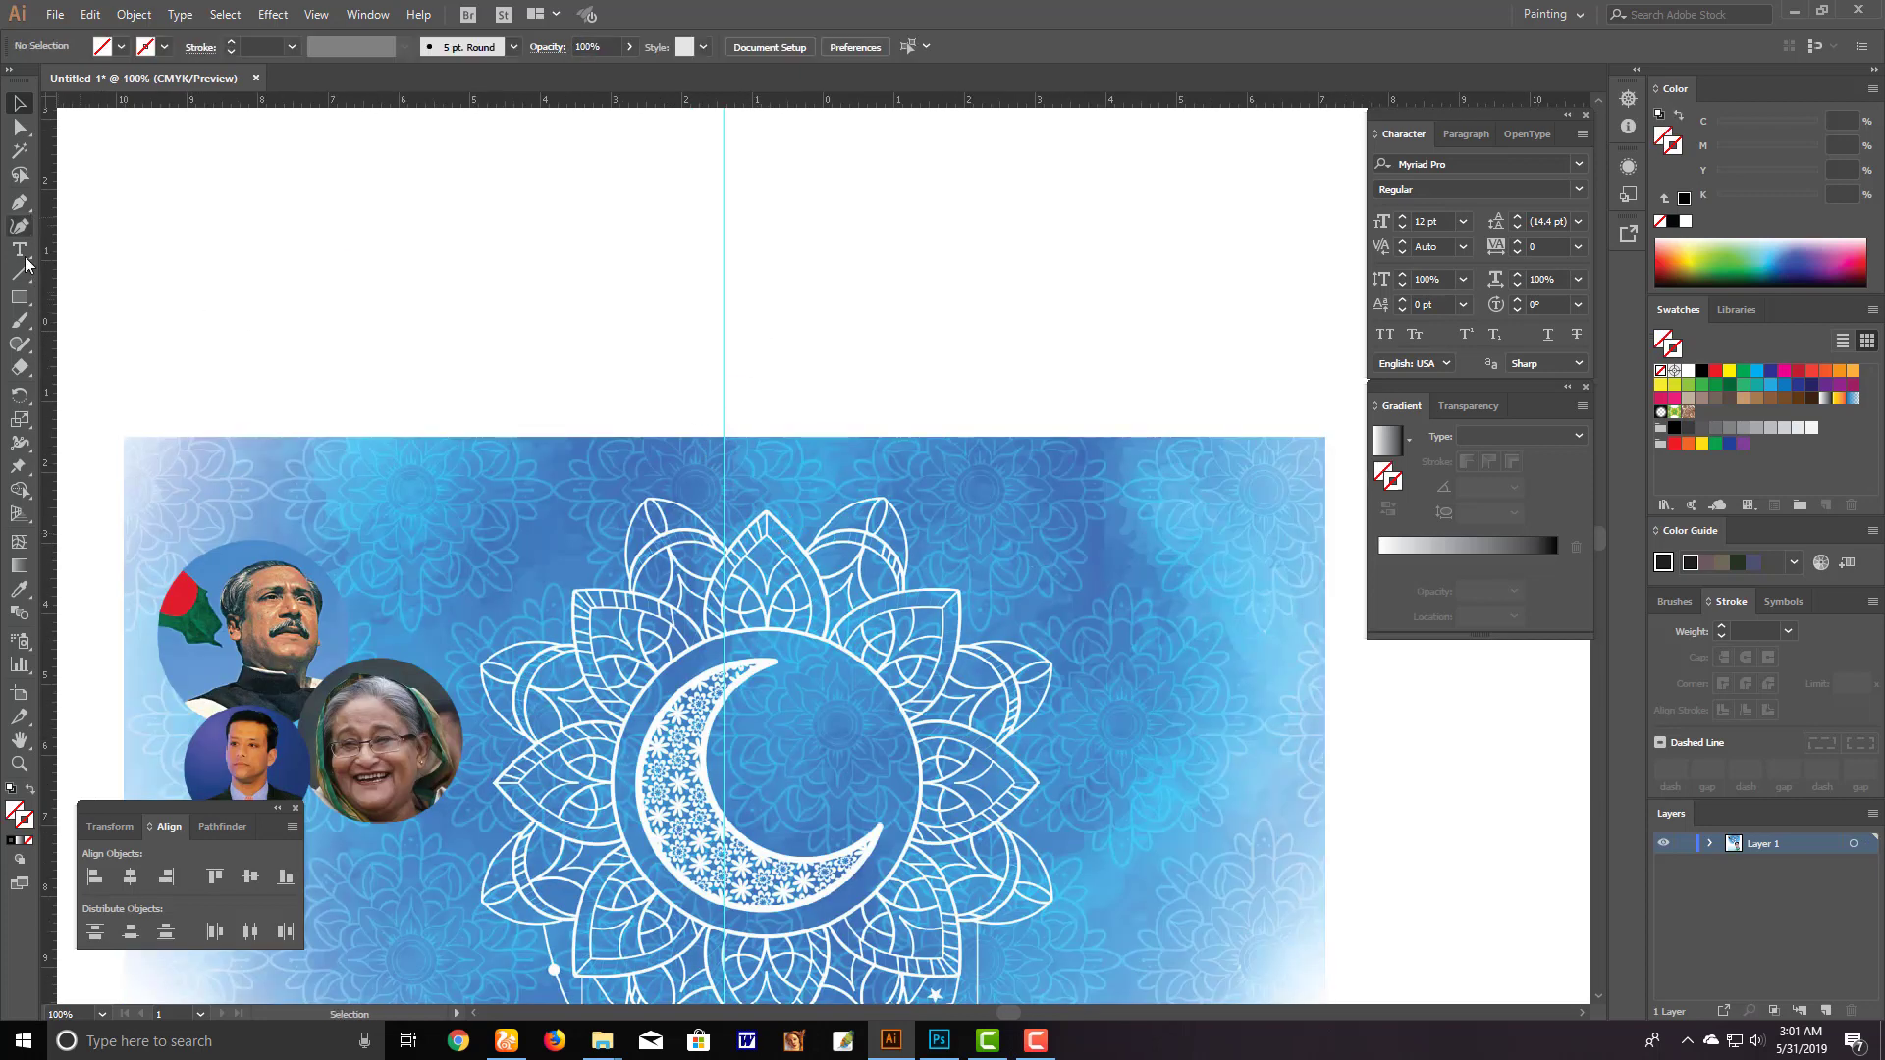
{"action": "left_click", "coordinate": [20, 296]}
{"action": "left_click_drag", "start_coordinate": [594, 443], "coordinate": [860, 464]}
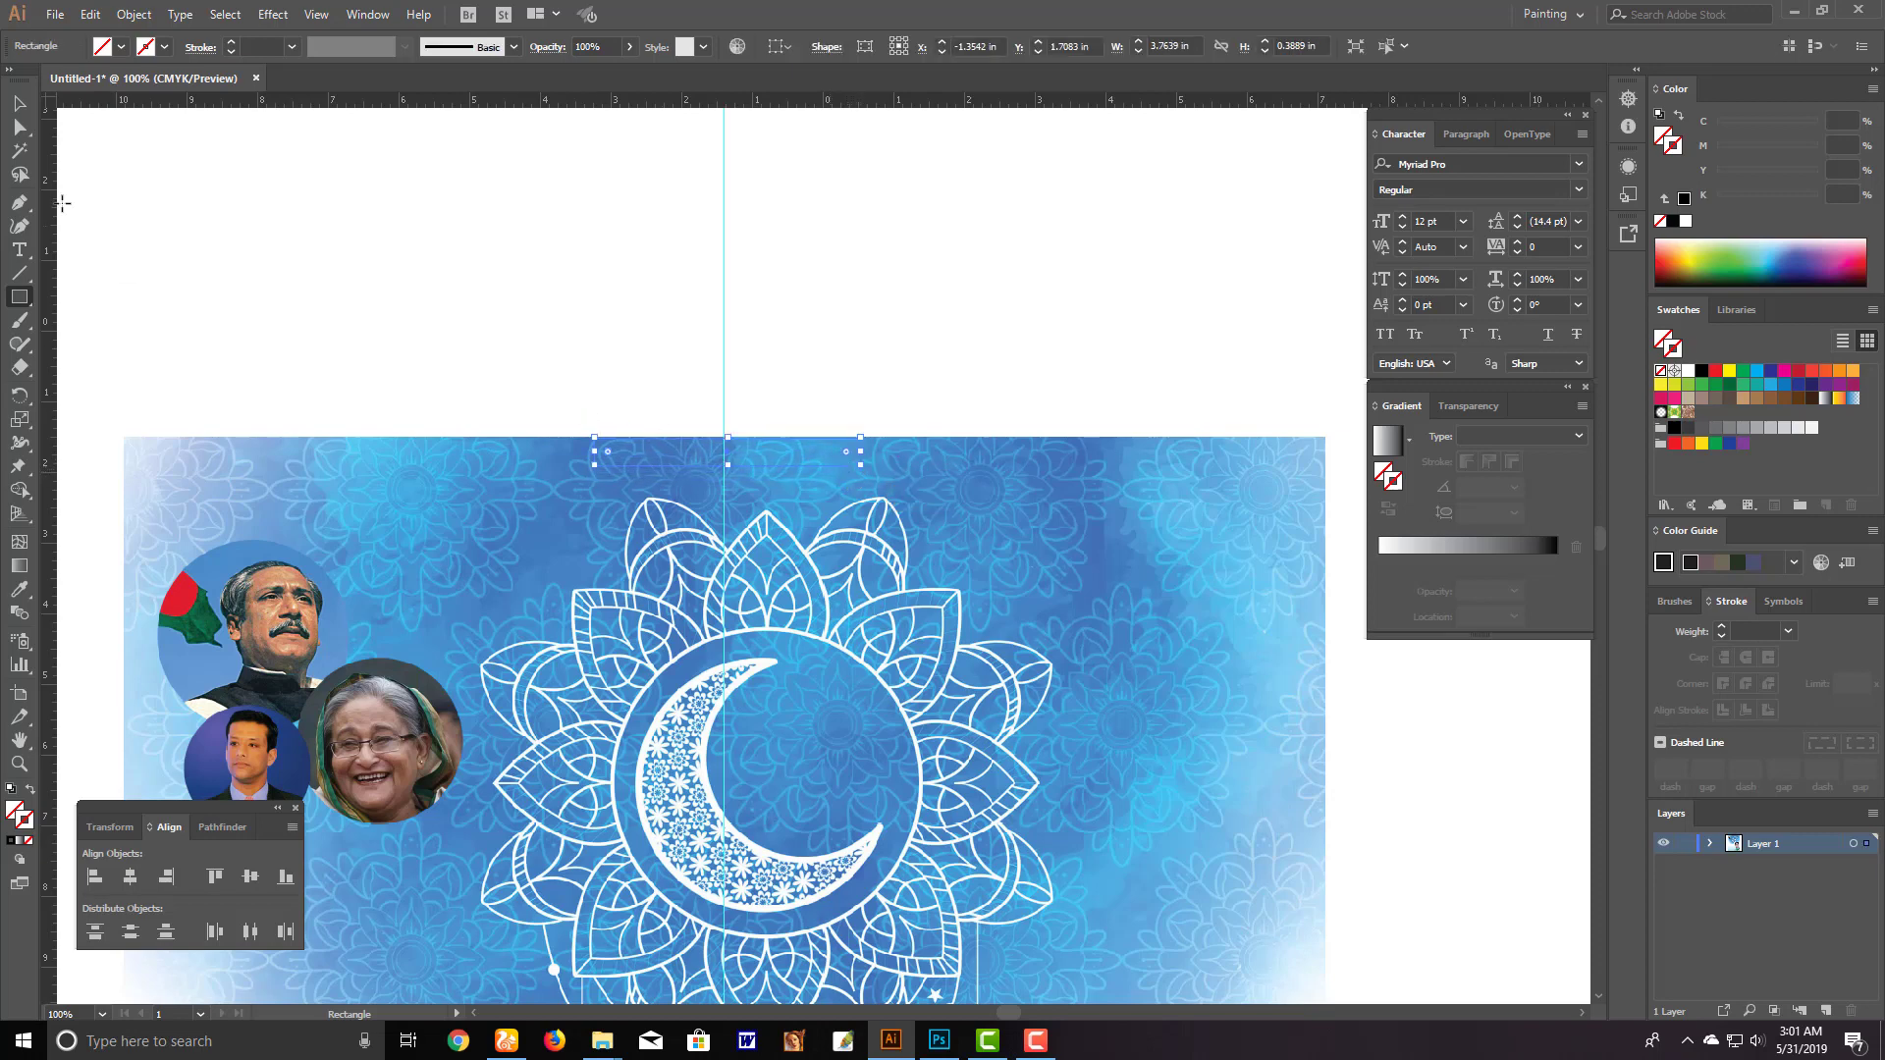
Make the top rectangle taller with a solid blue fill, nudged up to the poster's top edge
{"action": "left_click", "coordinate": [20, 103]}
{"action": "left_click_drag", "start_coordinate": [727, 469], "coordinate": [727, 480]}
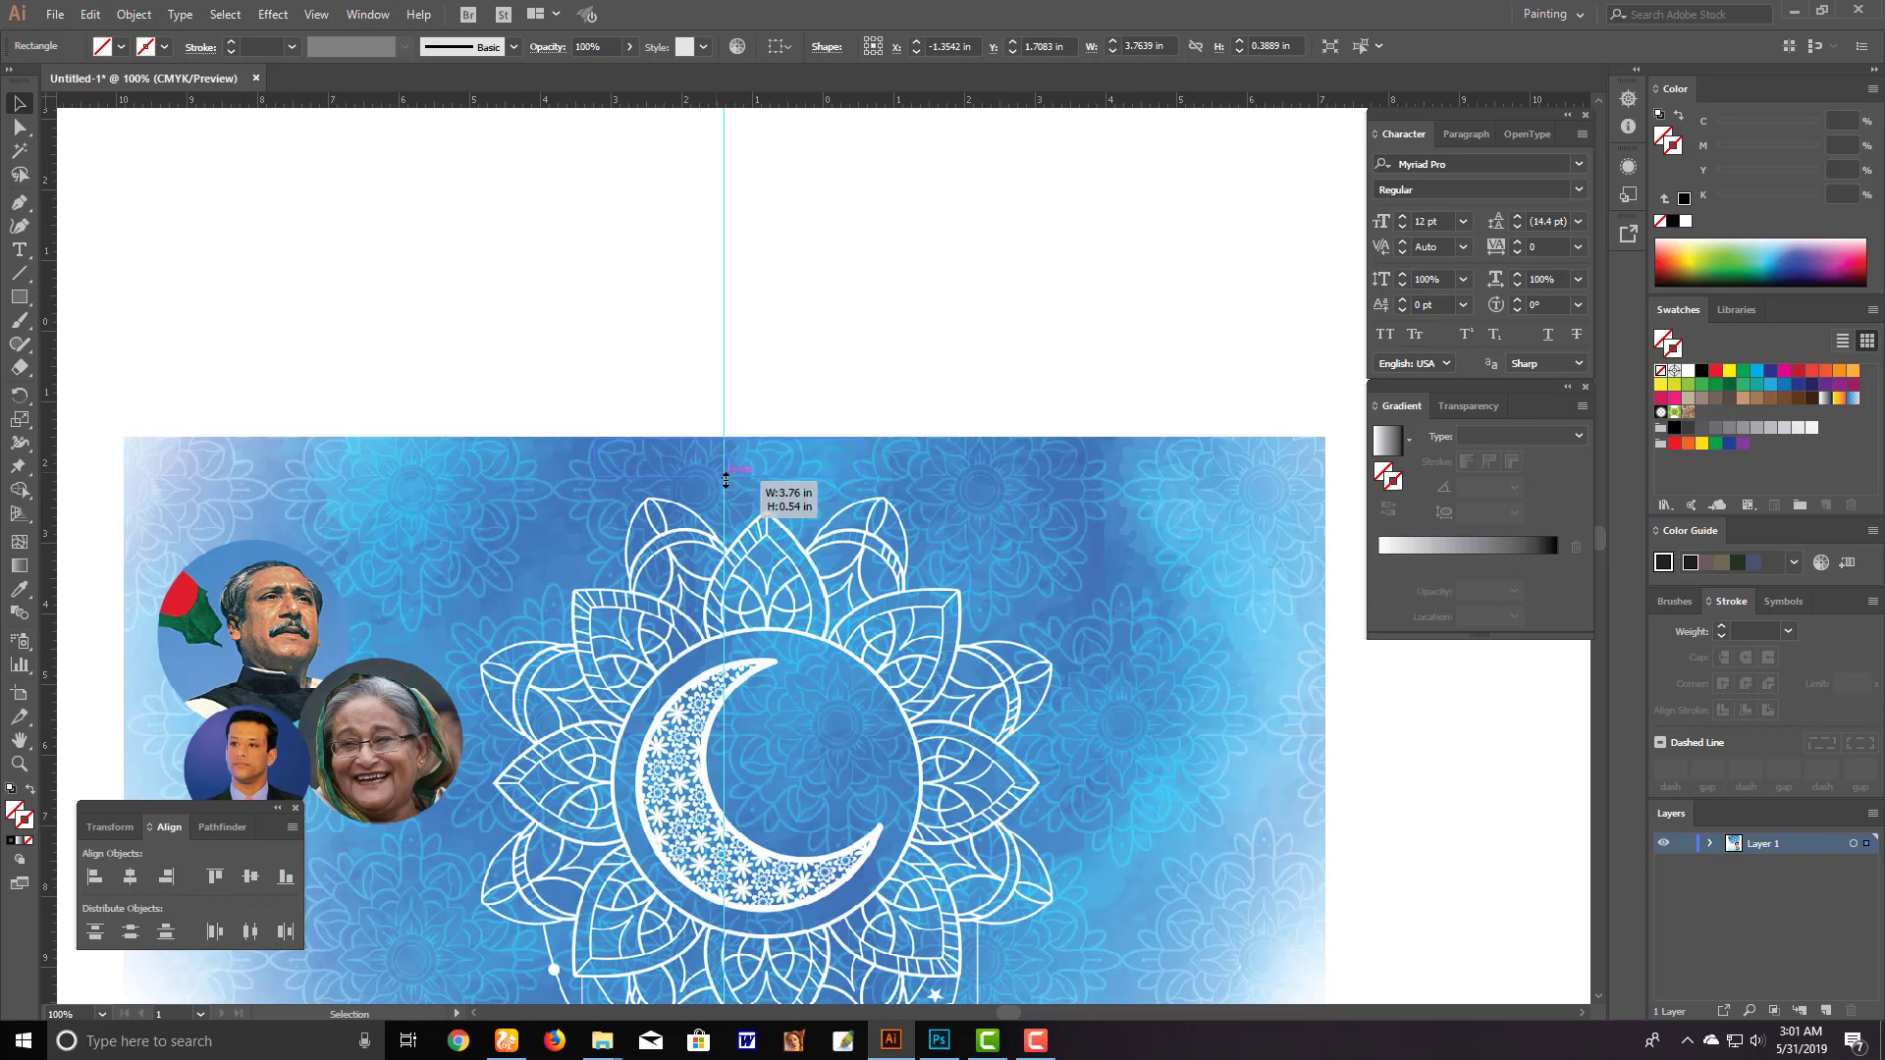
{"action": "left_click", "coordinate": [1769, 373]}
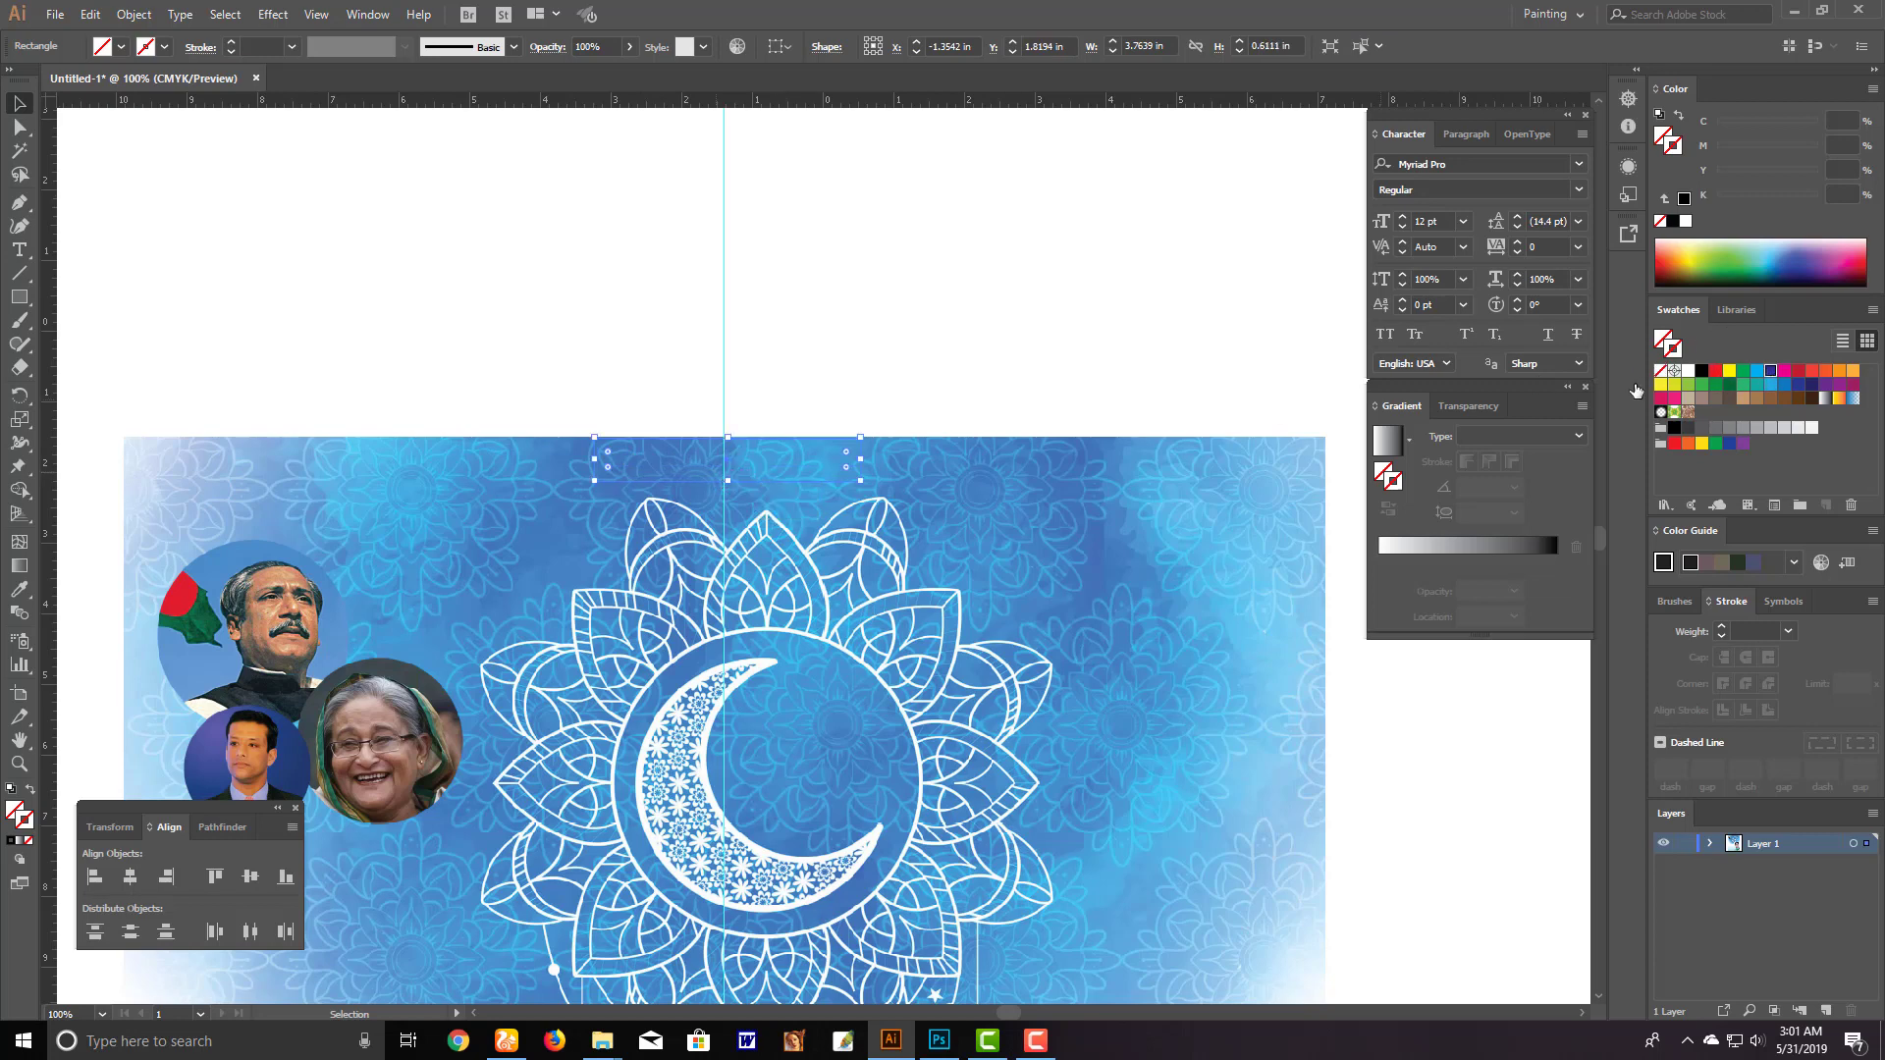
{"action": "left_click", "coordinate": [30, 790]}
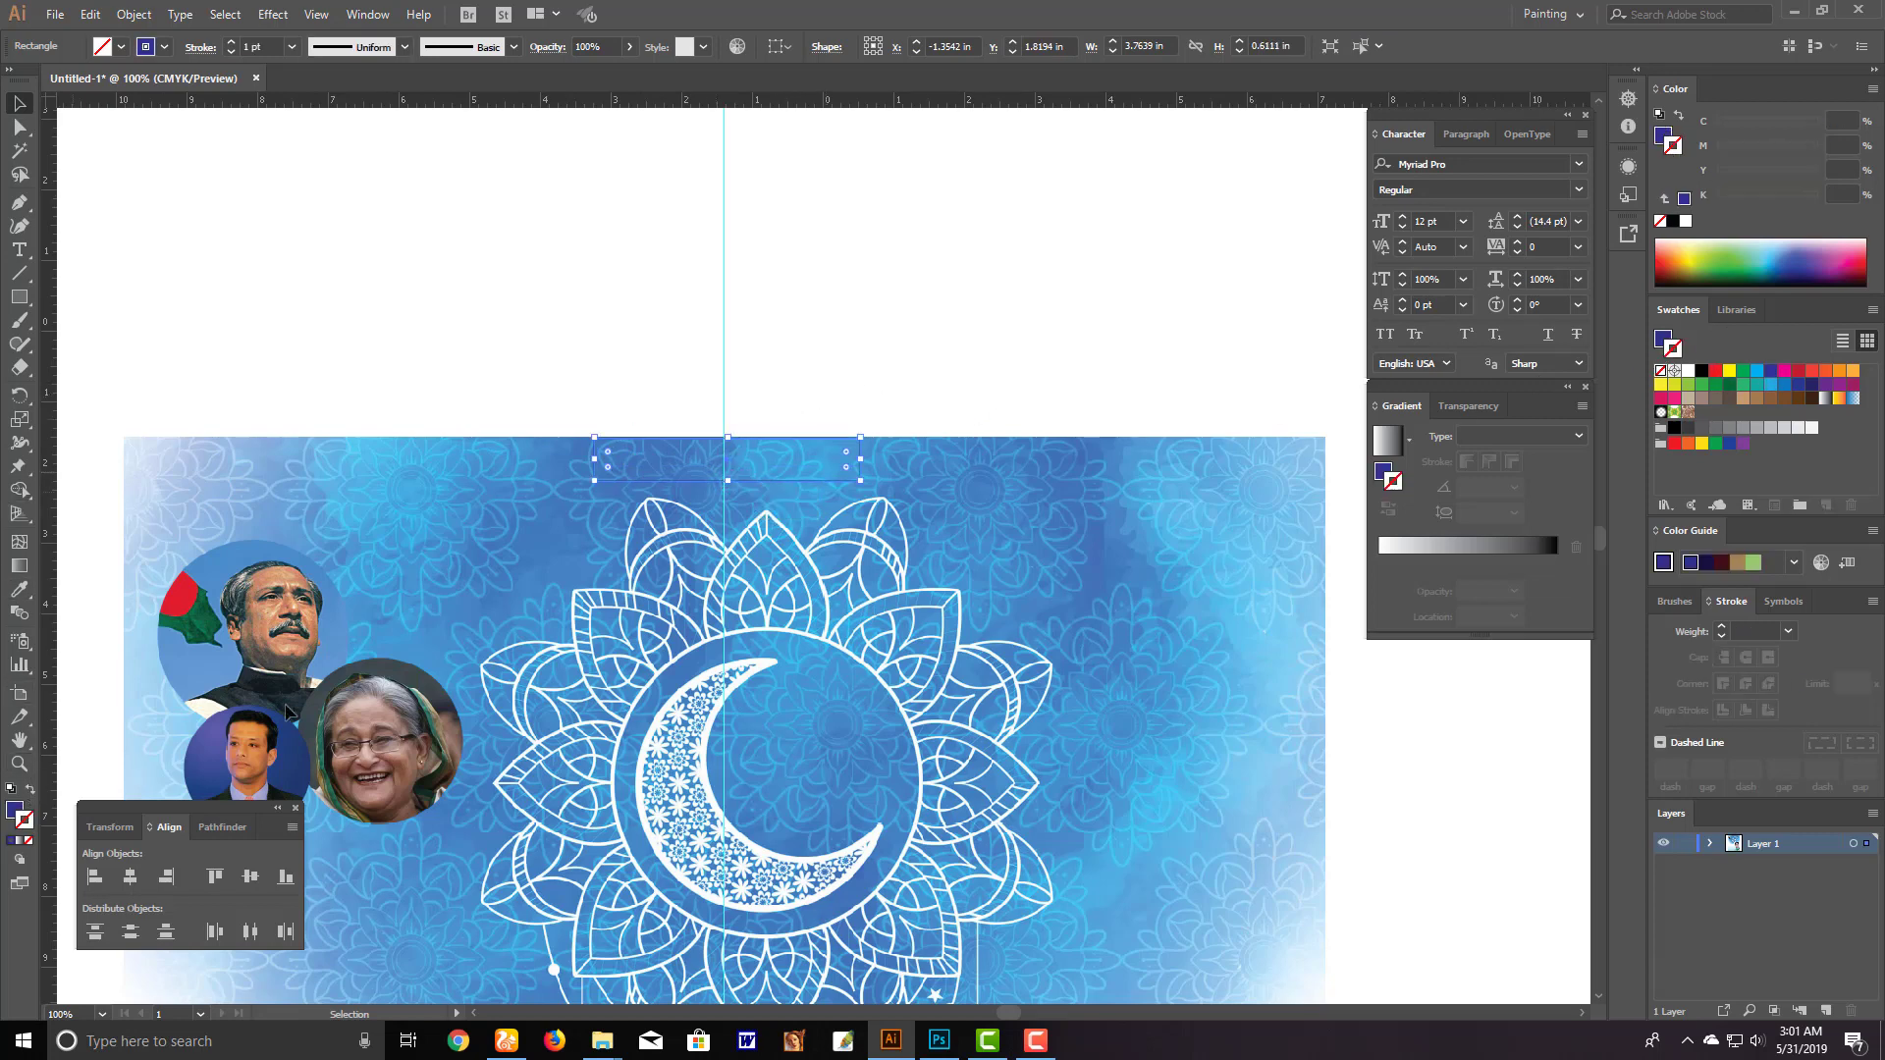
{"action": "left_click", "coordinate": [714, 429]}
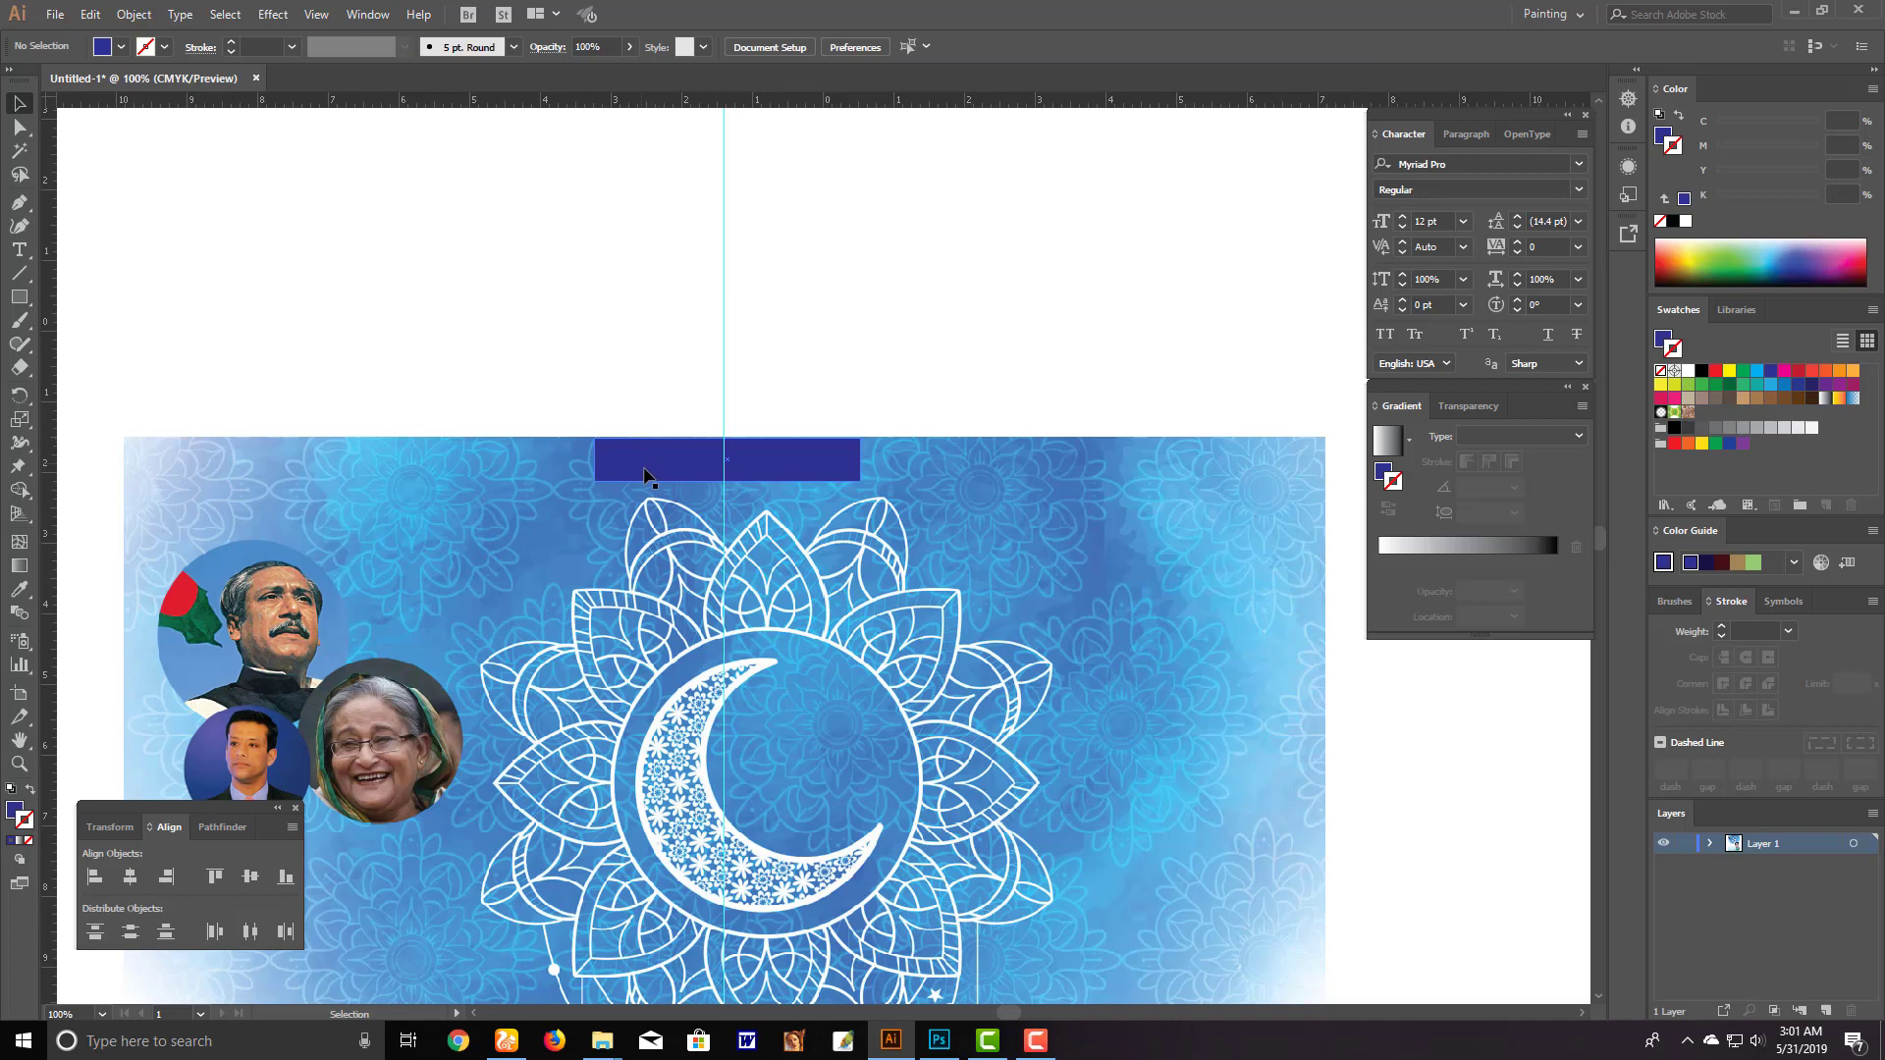
{"action": "left_click", "coordinate": [738, 457]}
{"action": "scroll", "coordinate": [750, 528], "scroll_direction": "up", "scroll_amount": 5}
{"action": "left_click_drag", "start_coordinate": [749, 528], "coordinate": [753, 531]}
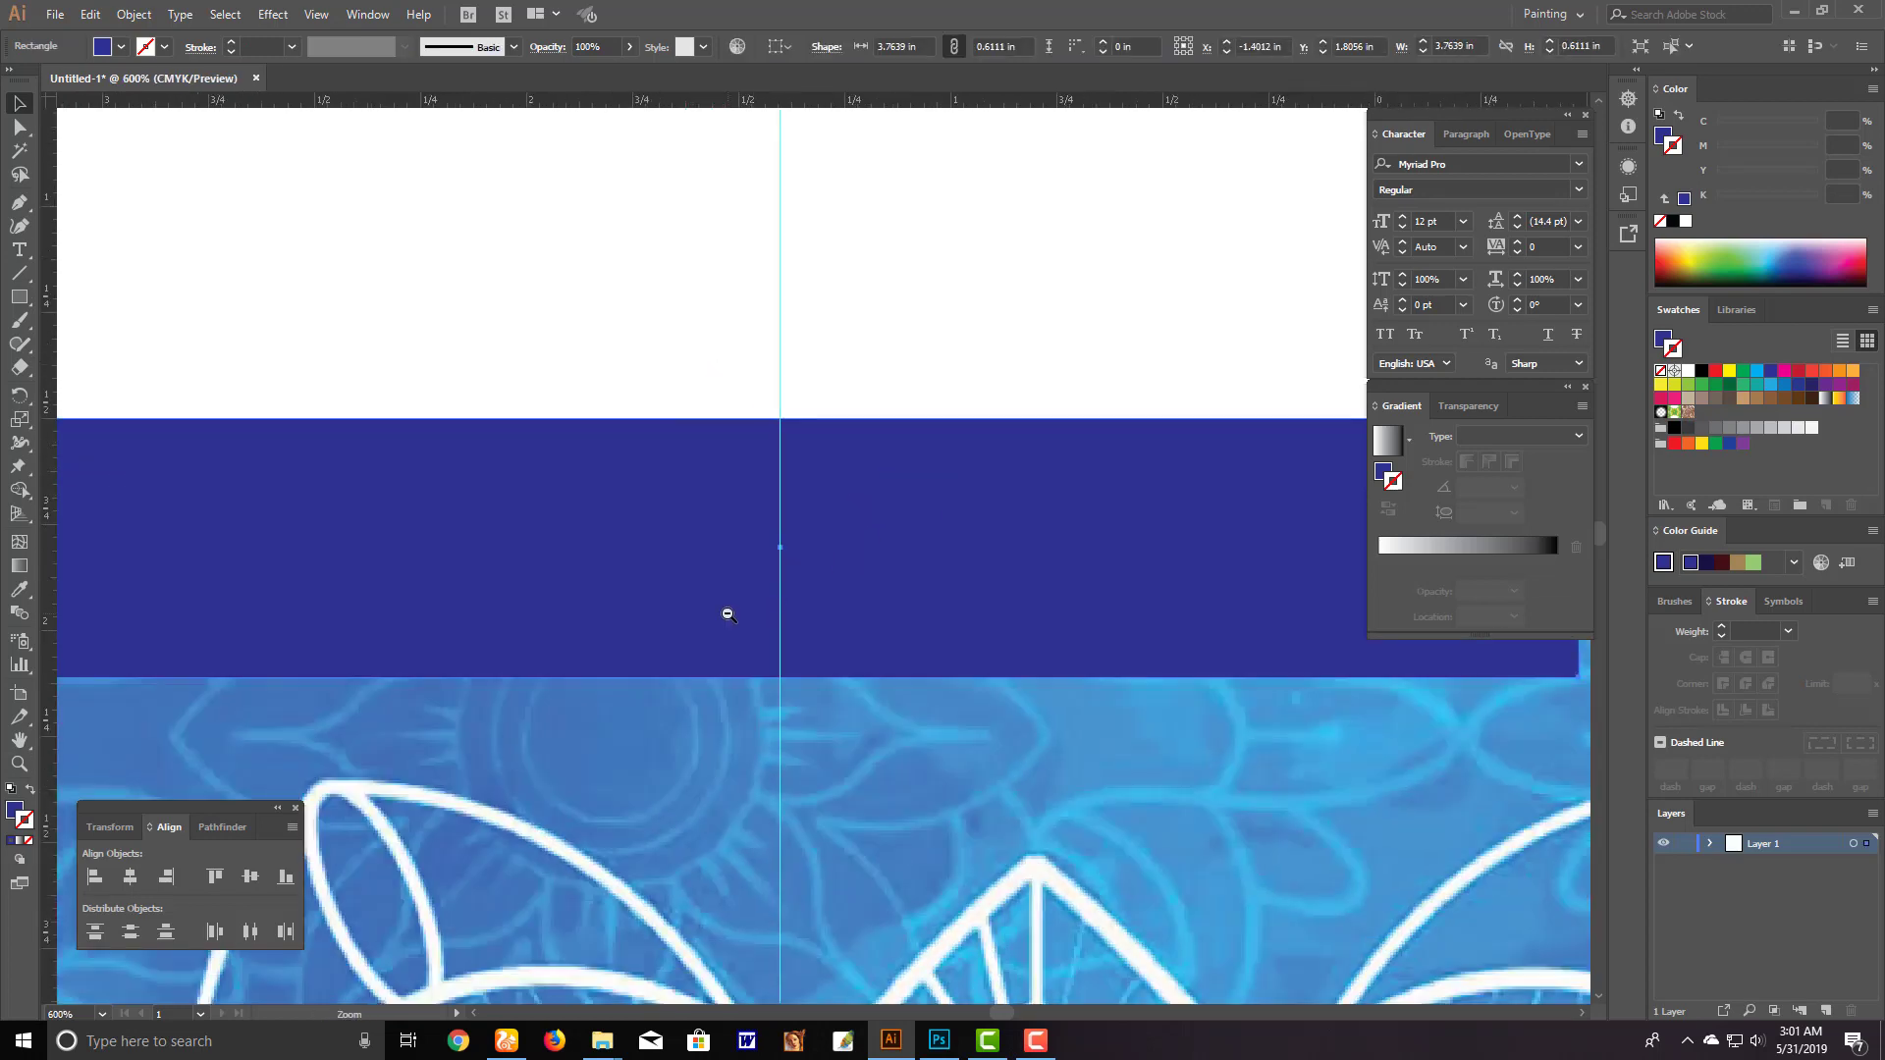
{"action": "scroll", "coordinate": [728, 615], "scroll_direction": "down", "scroll_amount": 2}
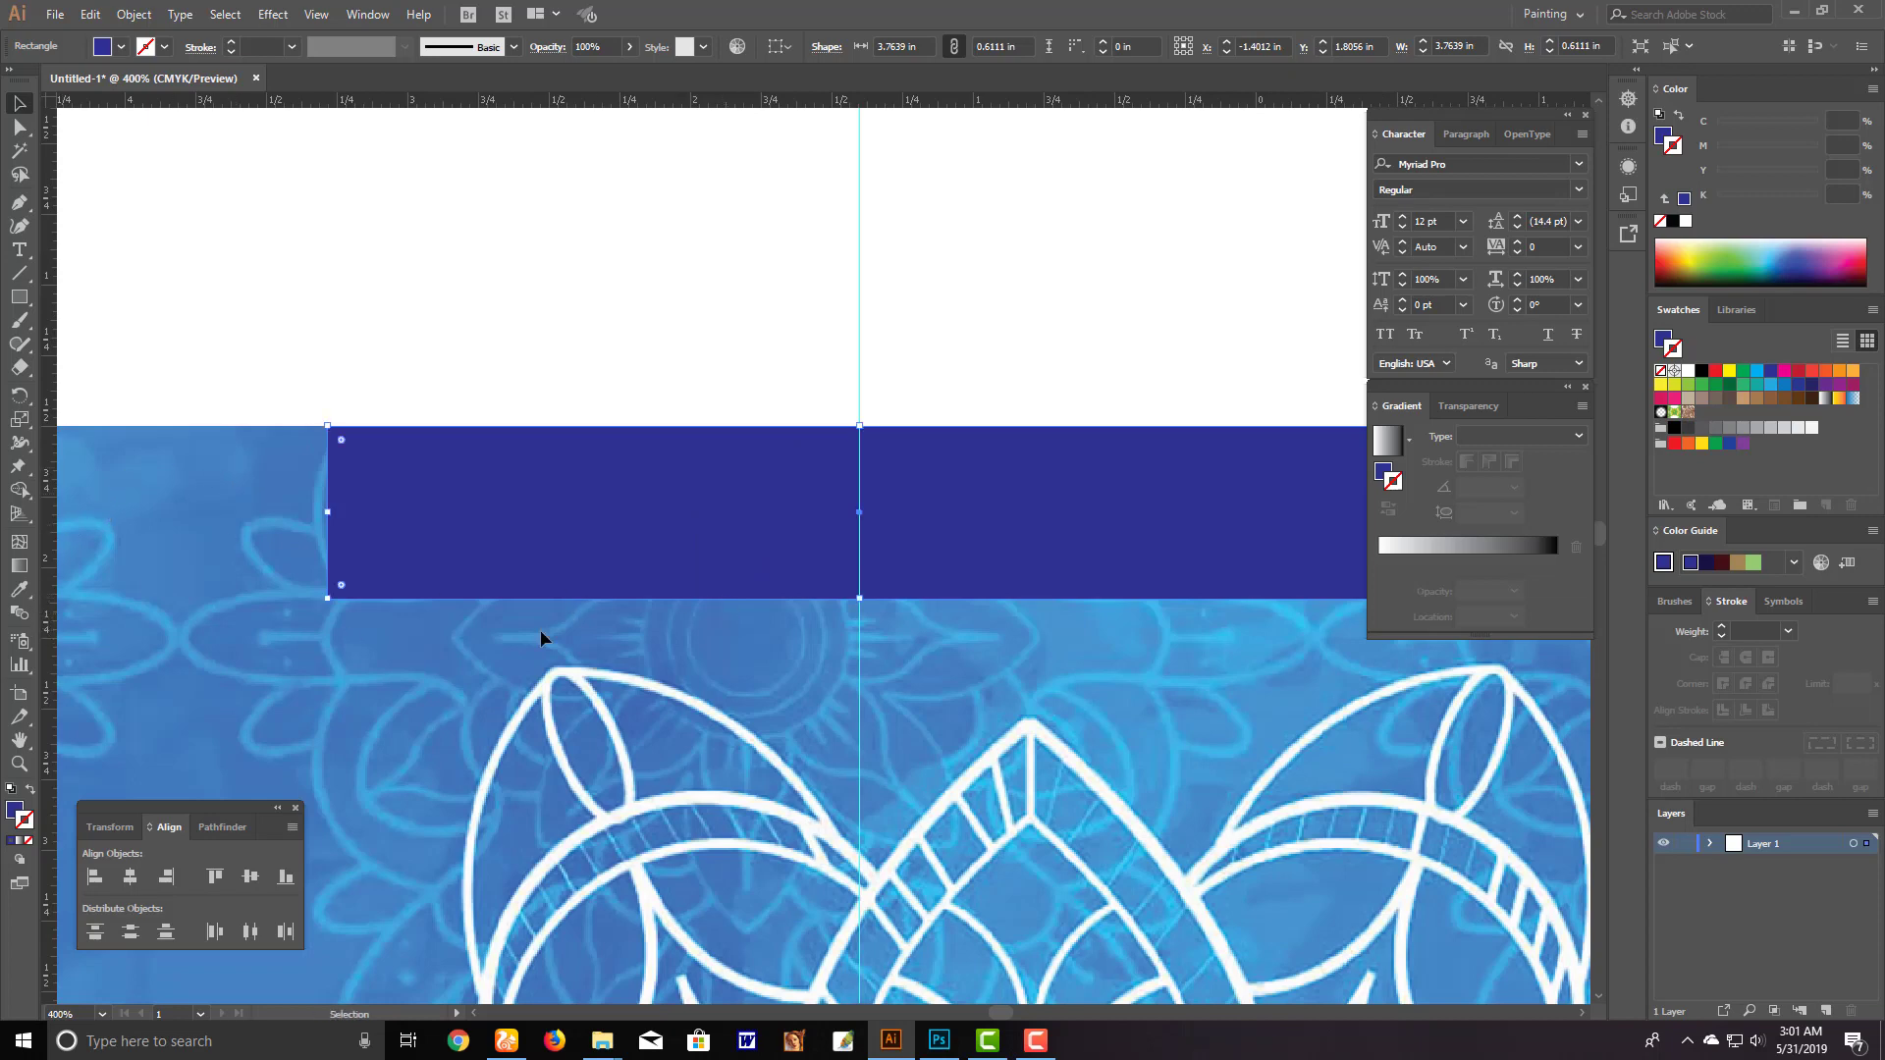
{"action": "left_click", "coordinate": [727, 621]}
Recolour the rectangle with the background's blue via Eyedropper and darken it
{"action": "left_click", "coordinate": [593, 580]}
{"action": "left_click", "coordinate": [19, 588]}
{"action": "left_click", "coordinate": [461, 619]}
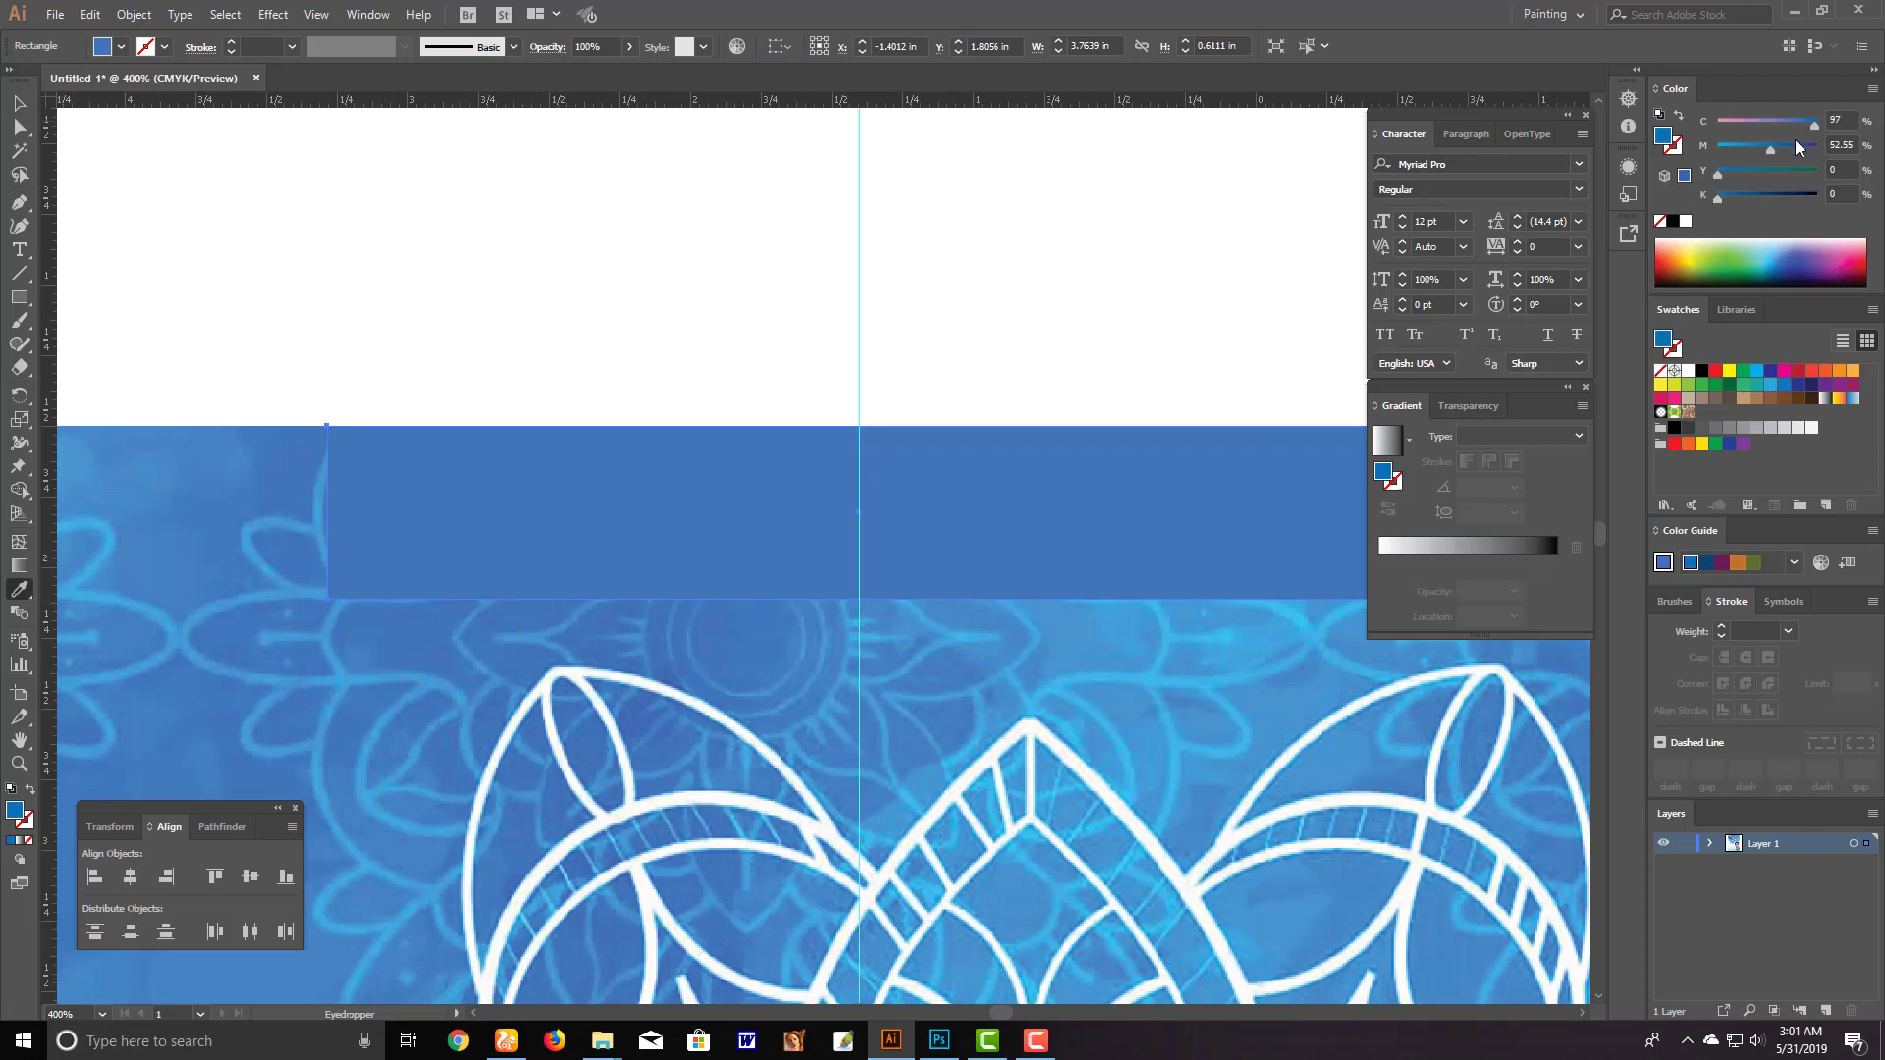
{"action": "left_click_drag", "start_coordinate": [1789, 145], "coordinate": [1797, 149]}
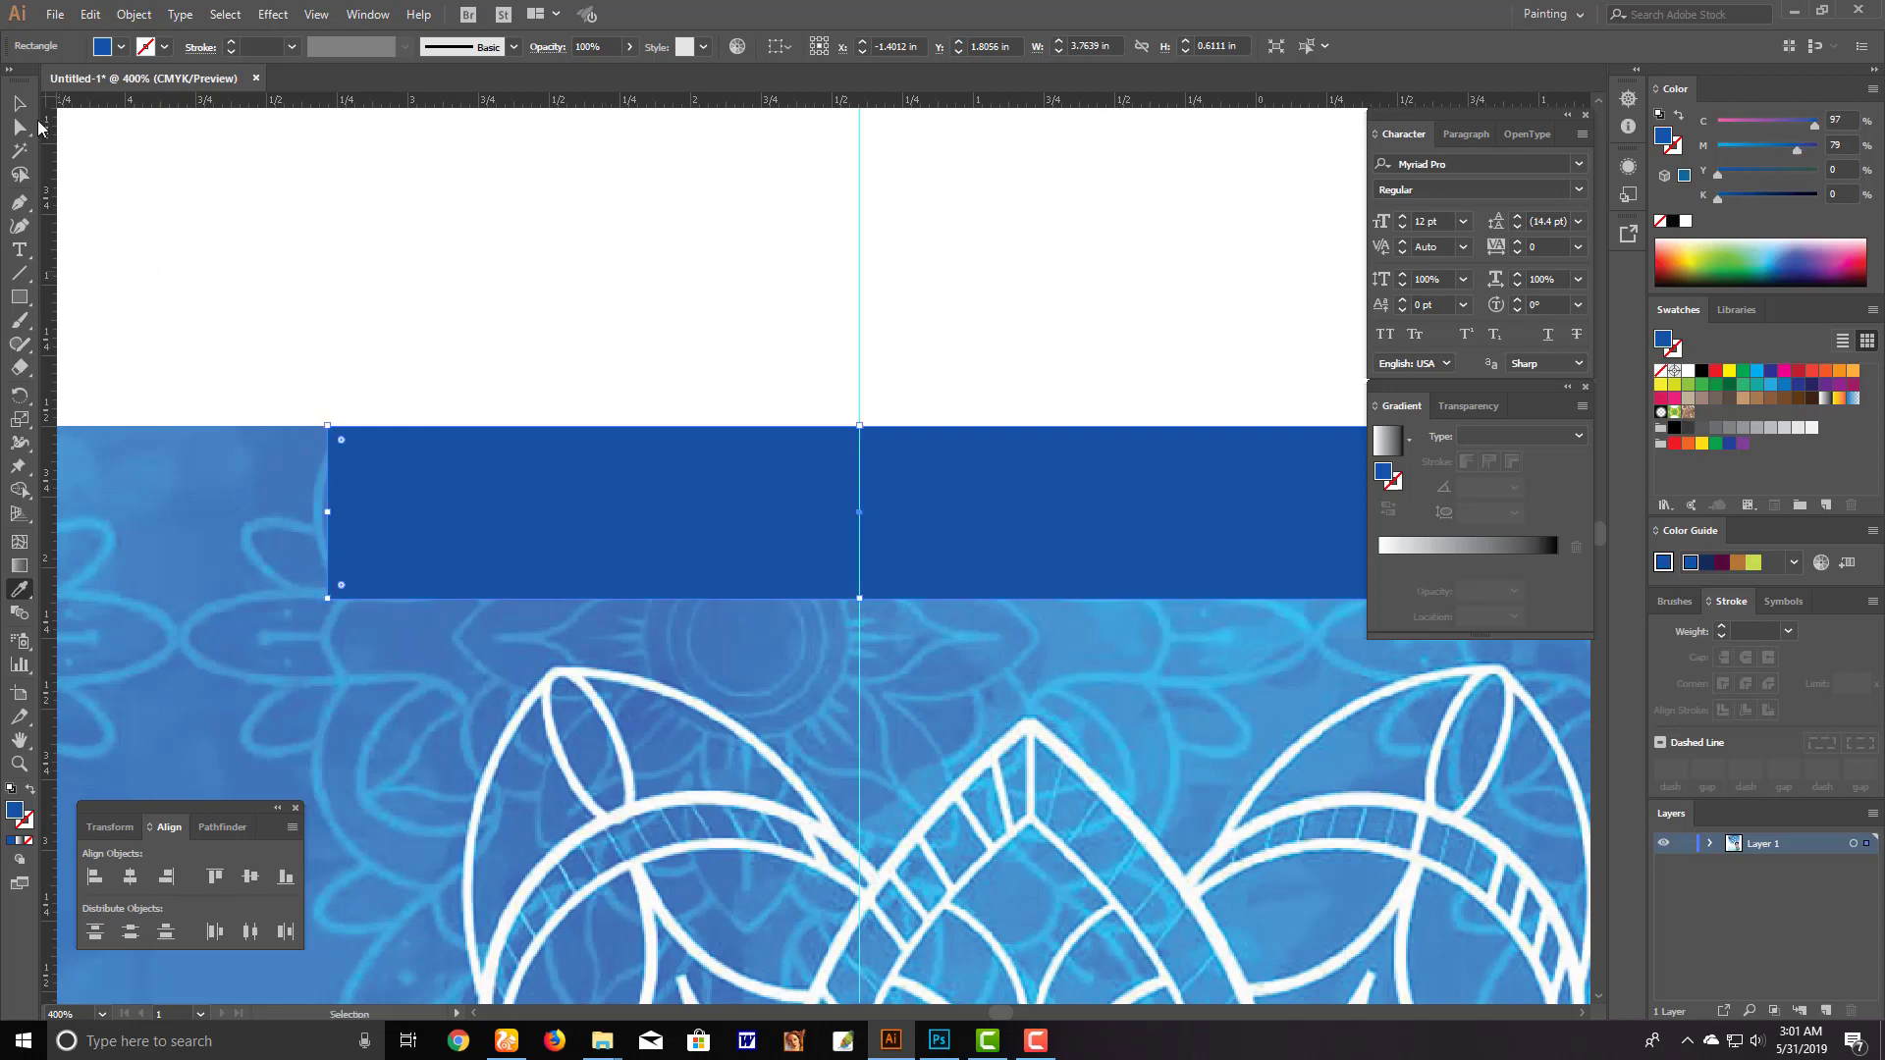
{"action": "left_click", "coordinate": [19, 102]}
{"action": "left_click", "coordinate": [716, 421], "text": "ctrl+alt"}
{"action": "left_click", "coordinate": [733, 477], "text": "ctrl+alt"}
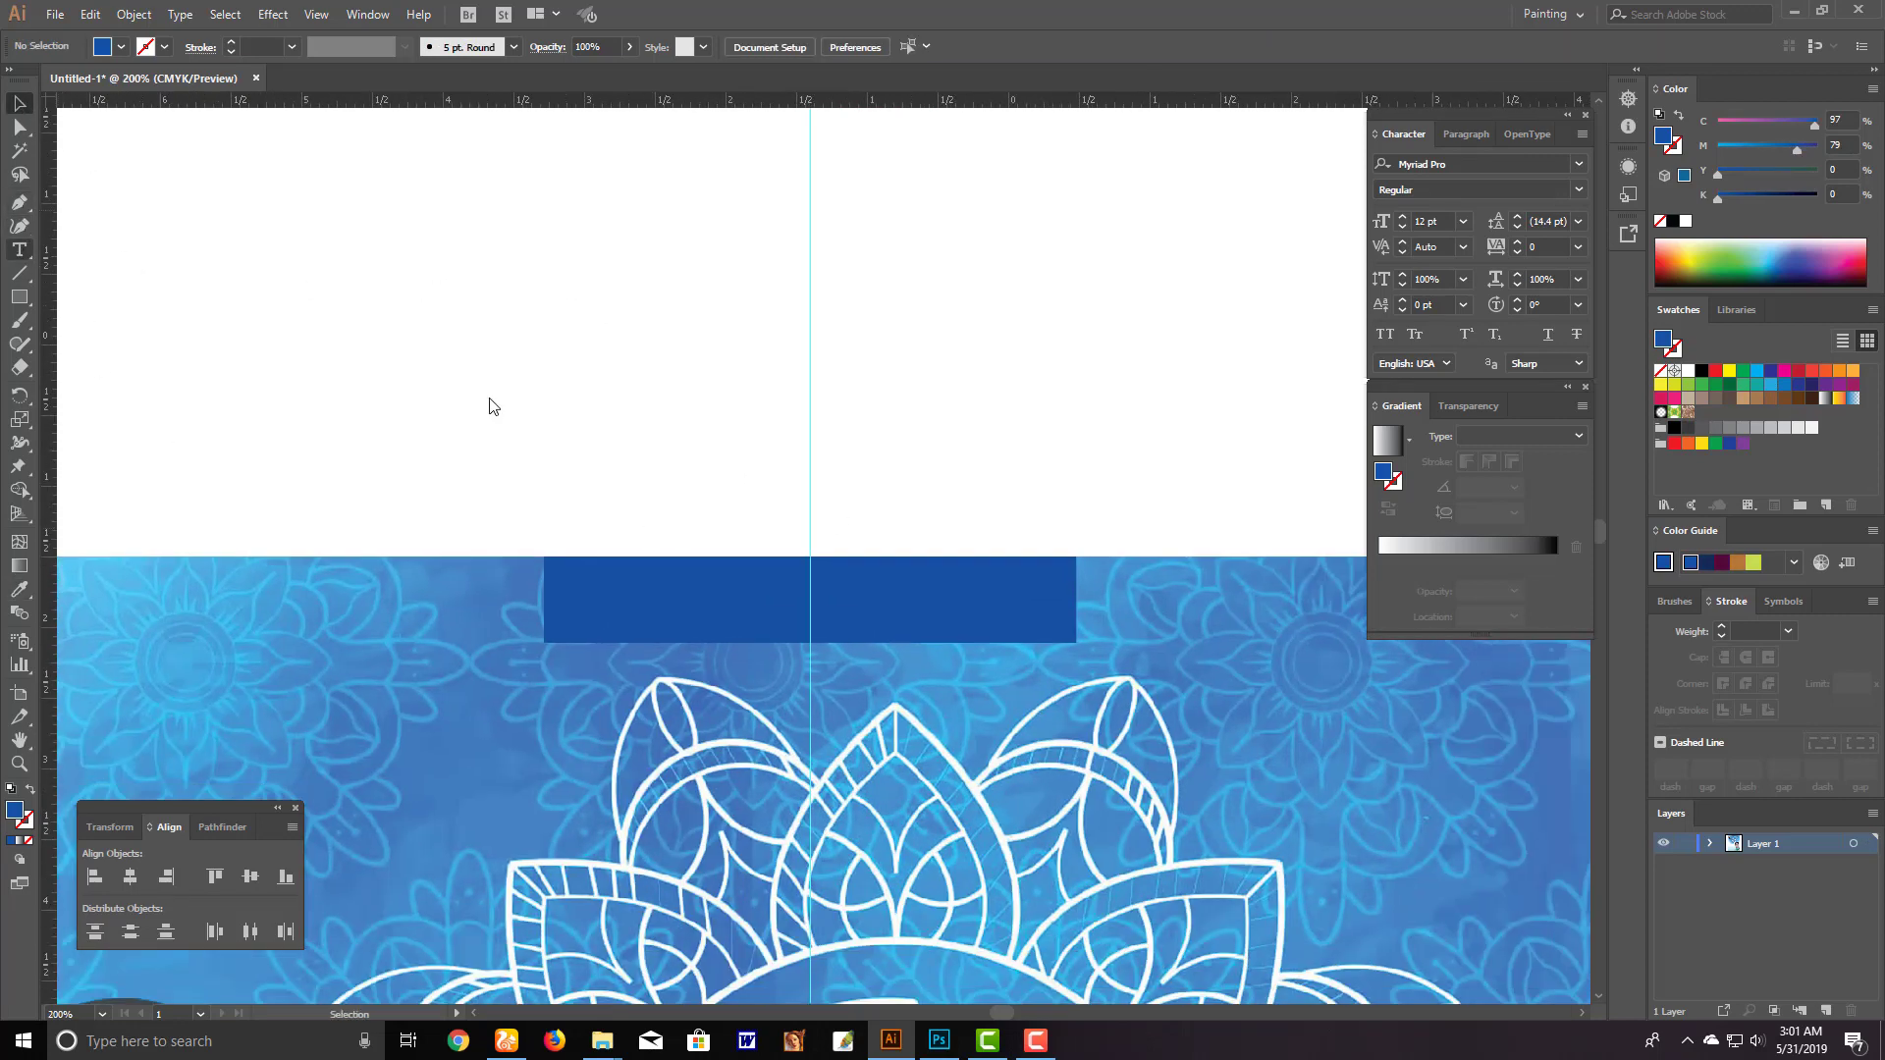
Create the আল্লাহ সর্বশক্তিমান heading in SutonnyMJ Bold and move it onto the blue banner
{"action": "left_click", "coordinate": [694, 462]}
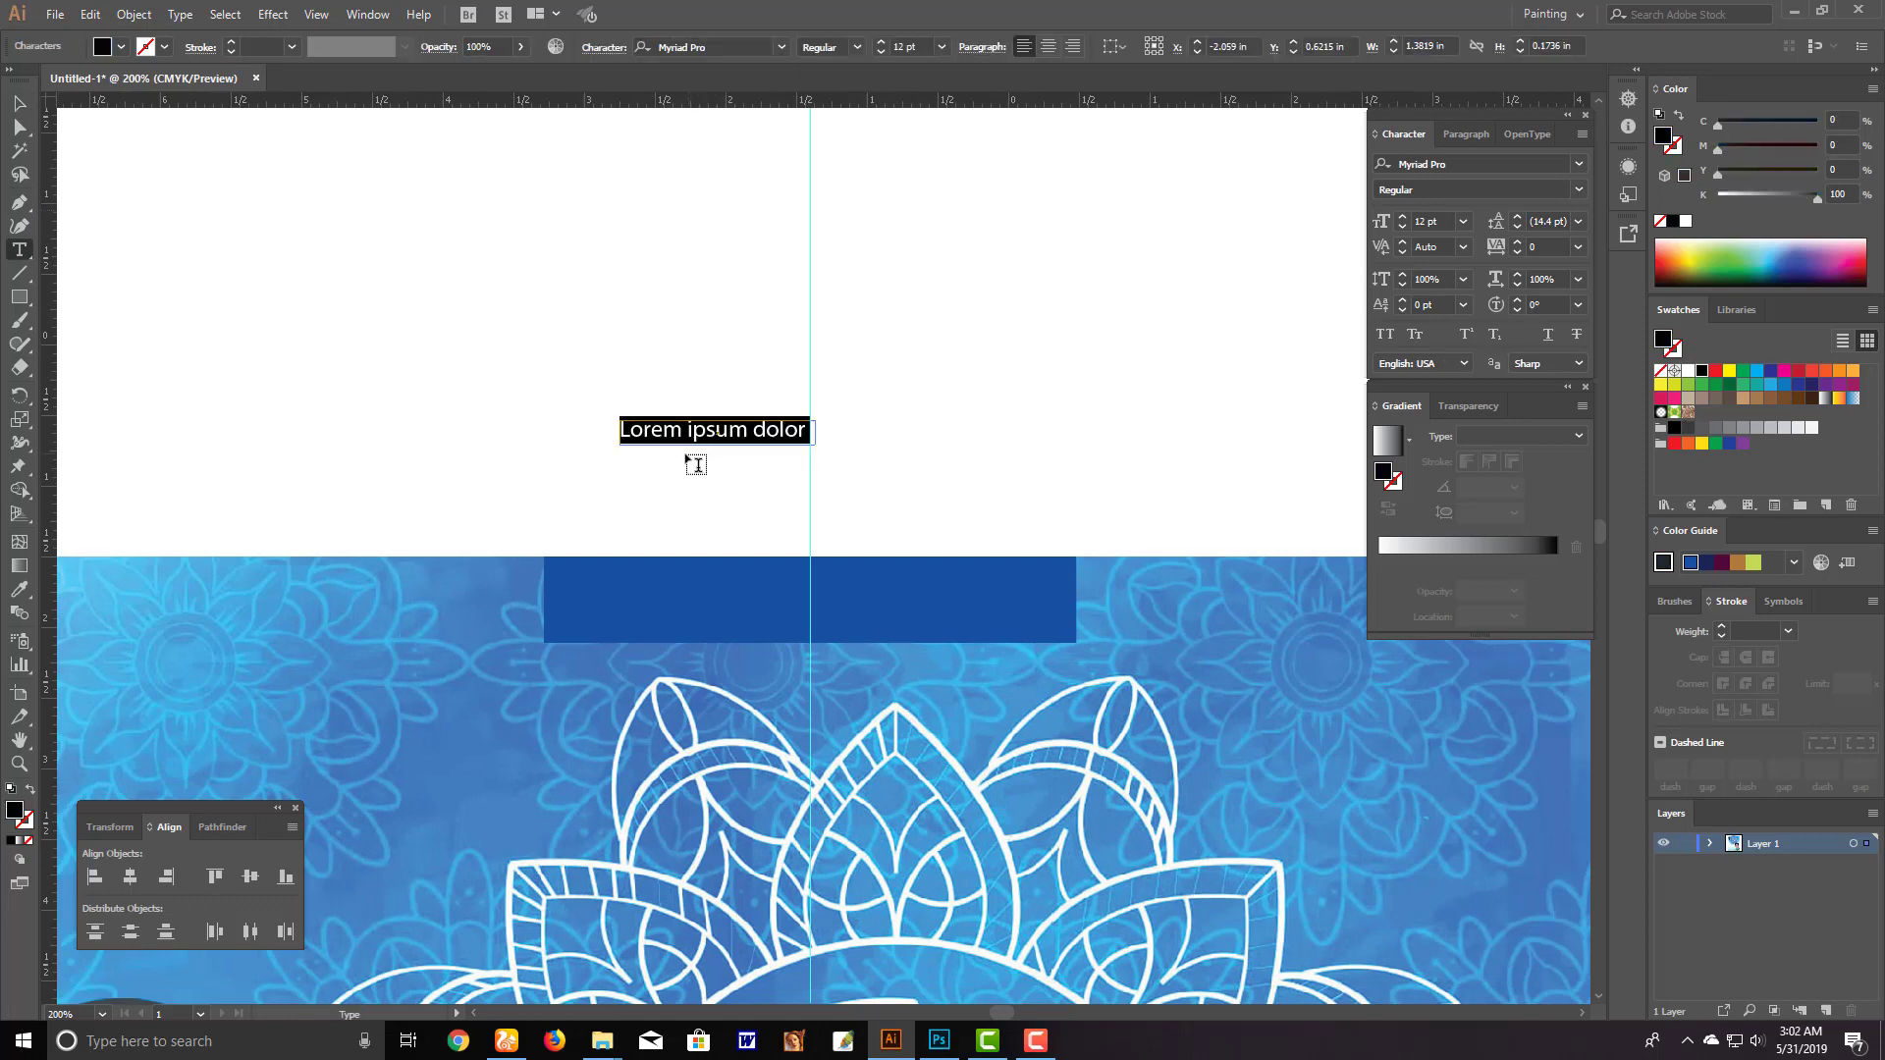
{"action": "key", "text": "Escape"}
{"action": "key", "text": "Delete"}
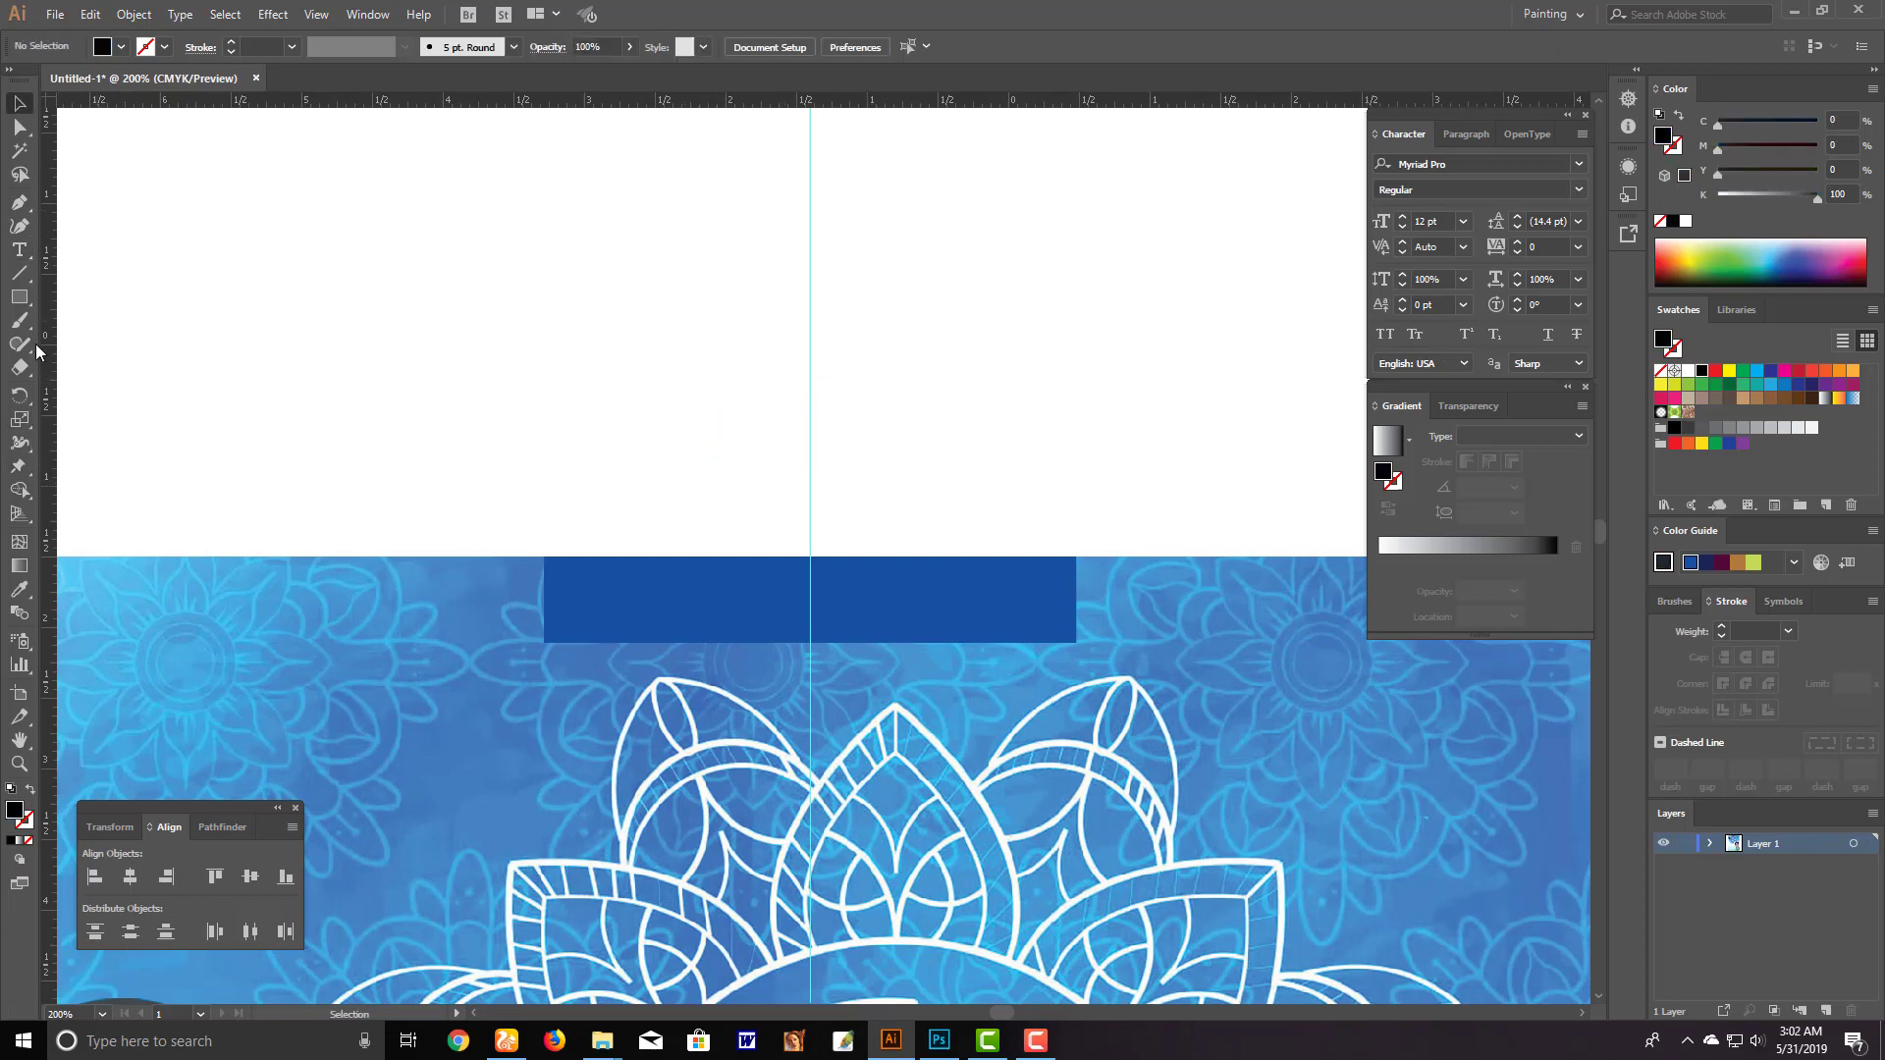
{"action": "left_click", "coordinate": [19, 250]}
{"action": "left_click", "coordinate": [652, 398]}
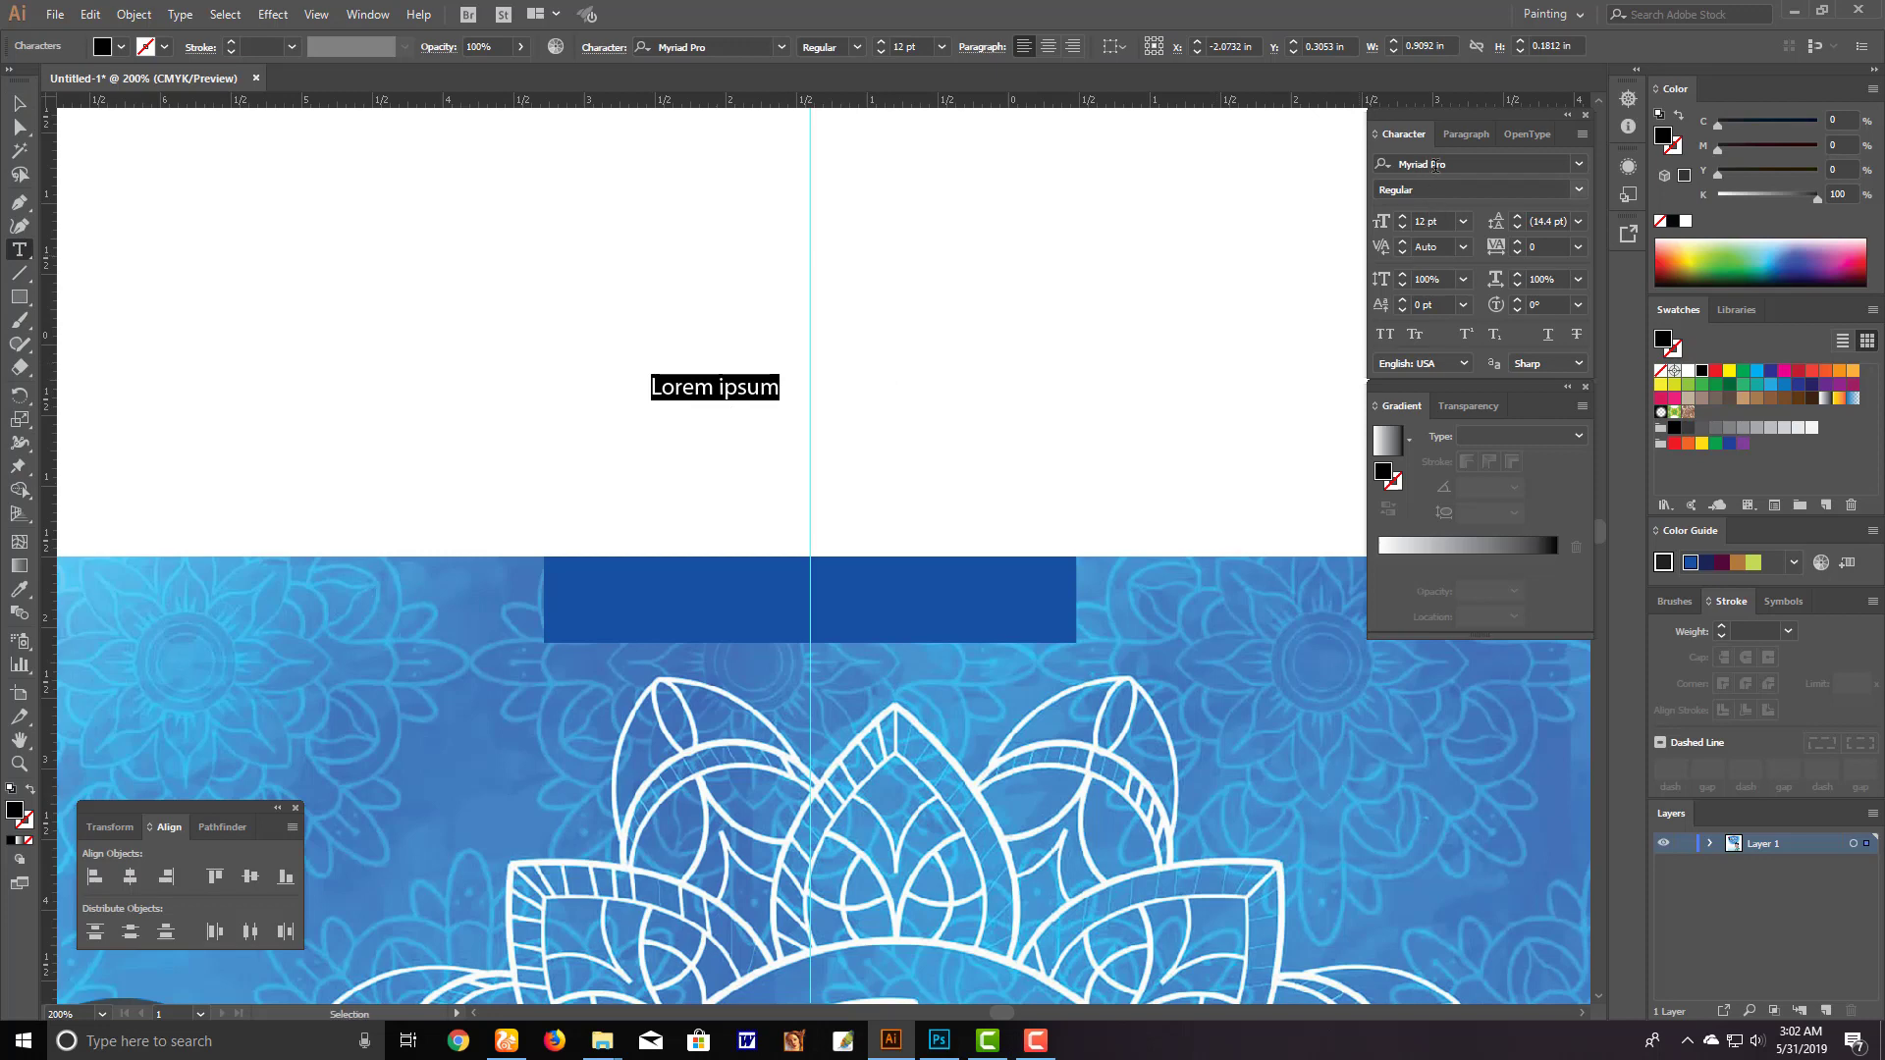
{"action": "left_click", "coordinate": [1443, 164]}
{"action": "type", "text": "s"}
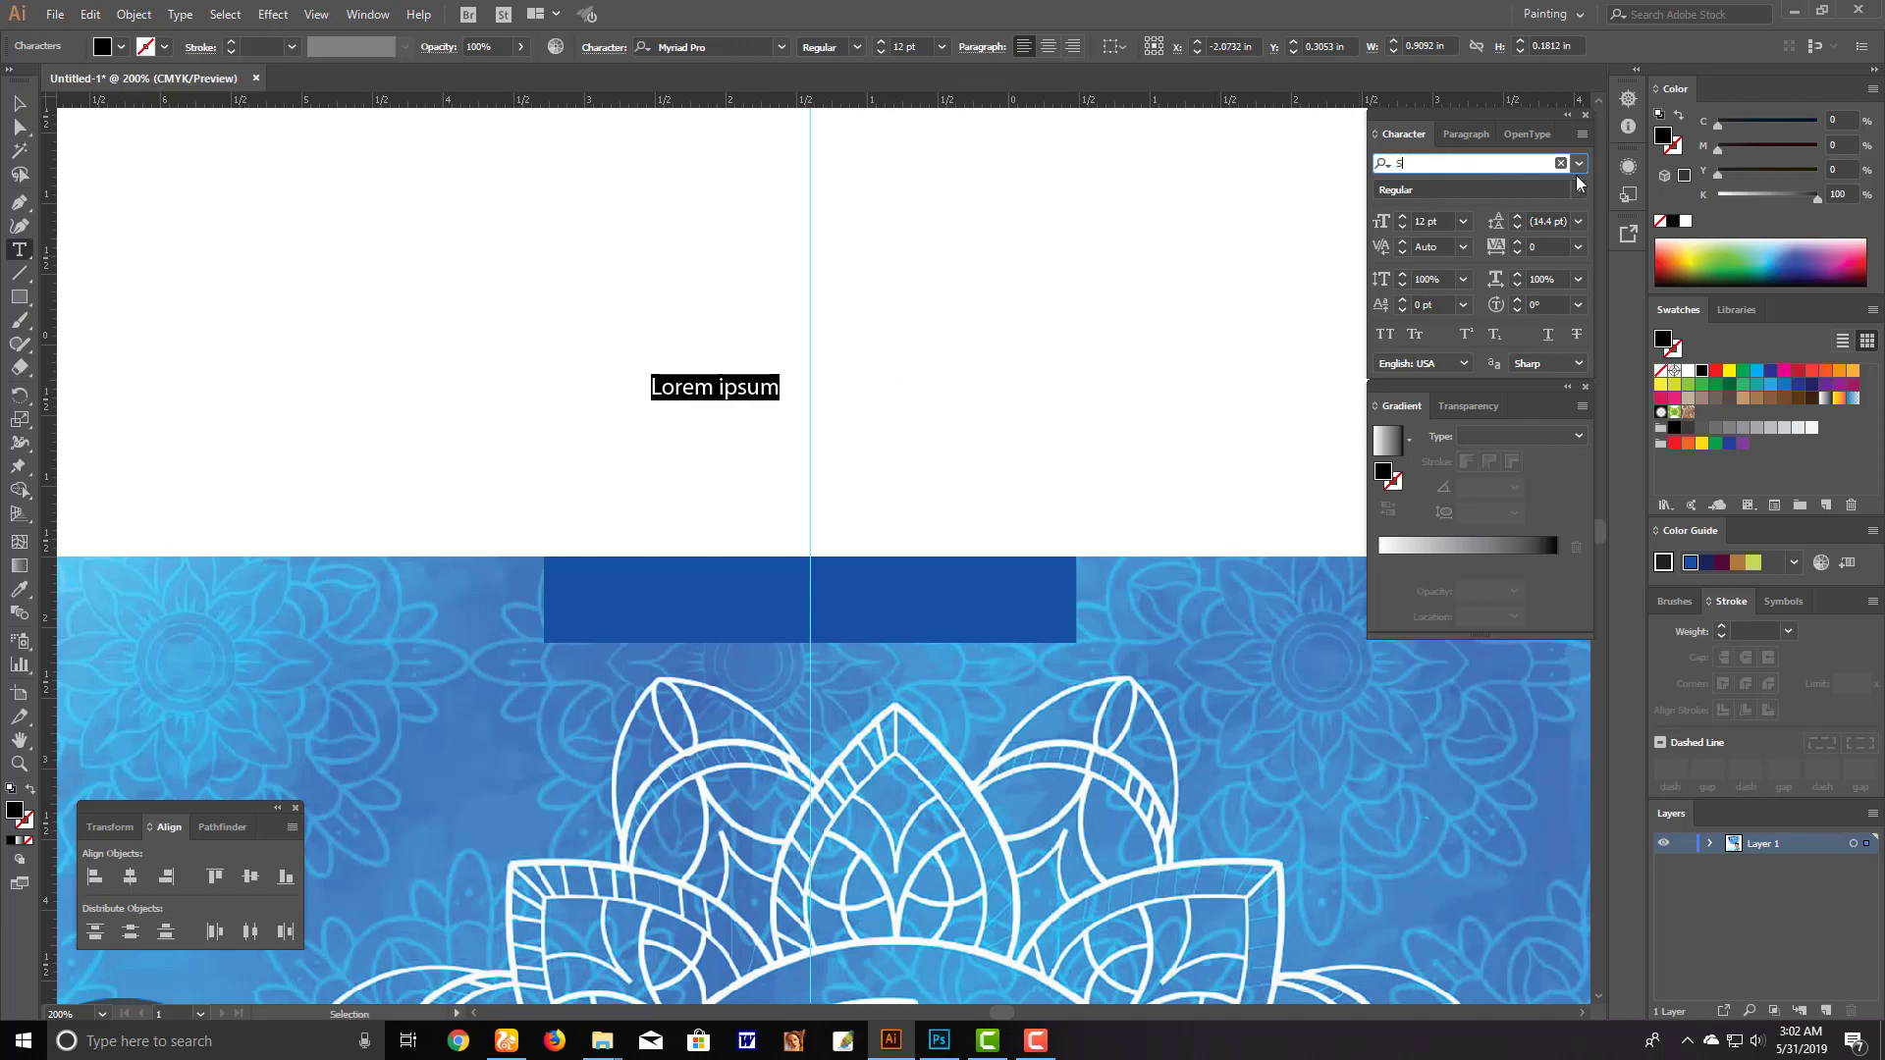
{"action": "left_click", "coordinate": [1454, 206]}
{"action": "key", "text": "Escape"}
{"action": "mouse_move", "coordinate": [661, 430]}
{"action": "left_mouse_down"}
{"action": "mouse_move", "coordinate": [801, 514]}
{"action": "mouse_move", "coordinate": [839, 609]}
{"action": "mouse_move", "coordinate": [957, 621]}
{"action": "left_mouse_up"}
Make the heading white, enlarge it, and narrow the blue banner to fit it
{"action": "left_click", "coordinate": [908, 453]}
{"action": "key", "text": "ctrl+minus"}
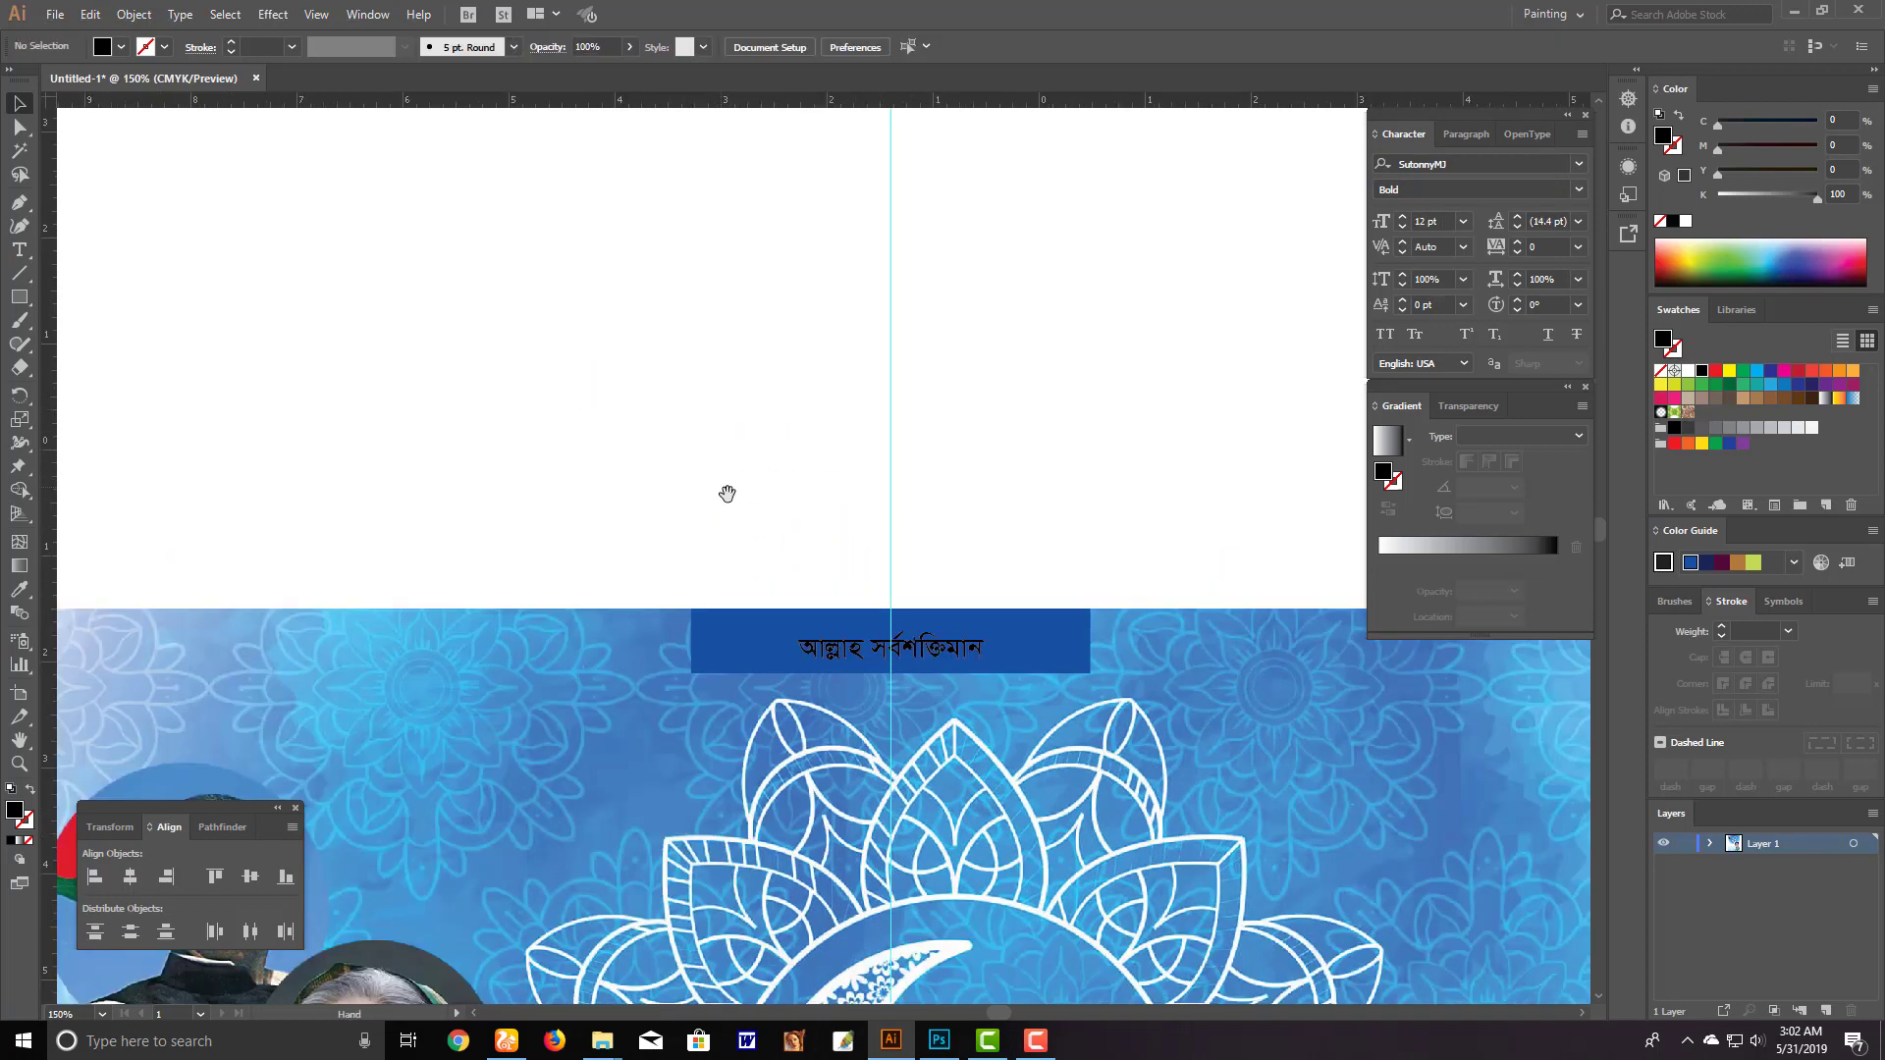
{"action": "left_click_drag", "start_coordinate": [727, 493], "coordinate": [807, 341]}
{"action": "left_click", "coordinate": [923, 495]}
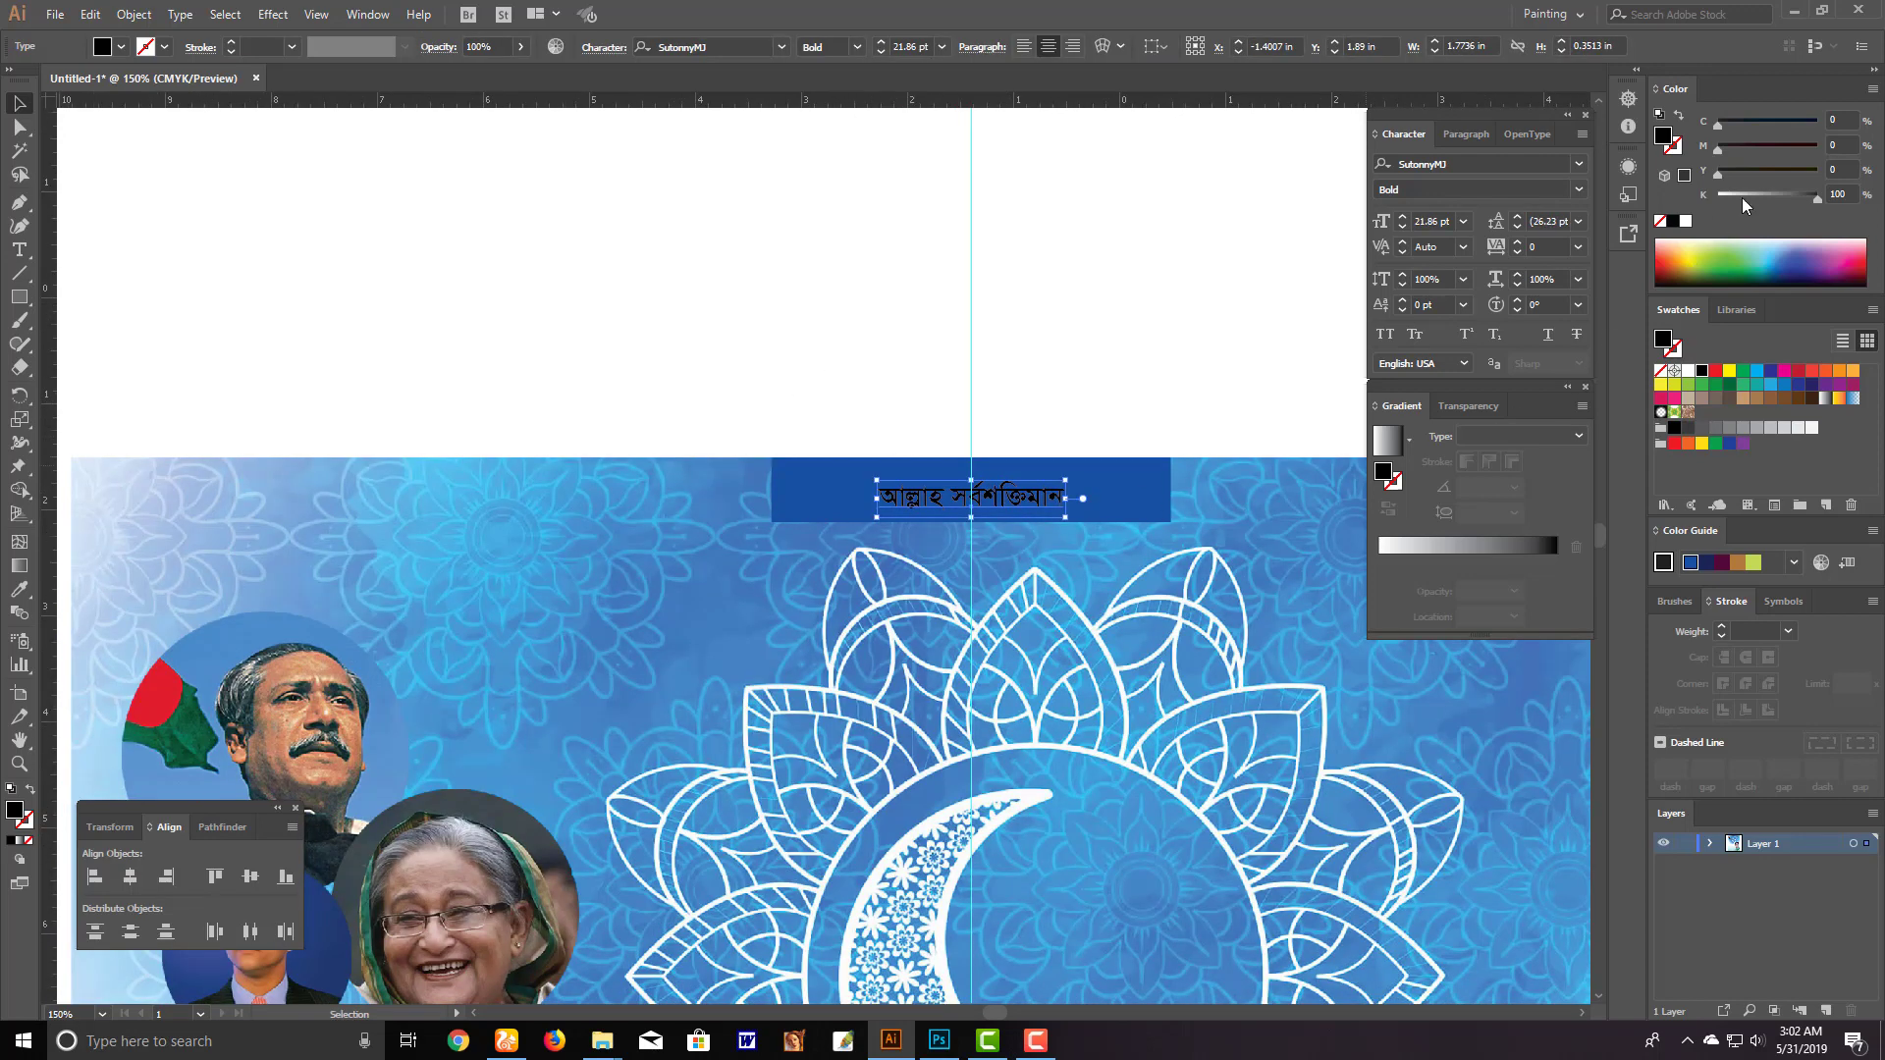
{"action": "left_click_drag", "start_coordinate": [1742, 197], "coordinate": [1710, 197]}
{"action": "left_click_drag", "start_coordinate": [1066, 498], "coordinate": [1088, 493]}
{"action": "left_click", "coordinate": [1147, 509]}
{"action": "left_click", "coordinate": [895, 420]}
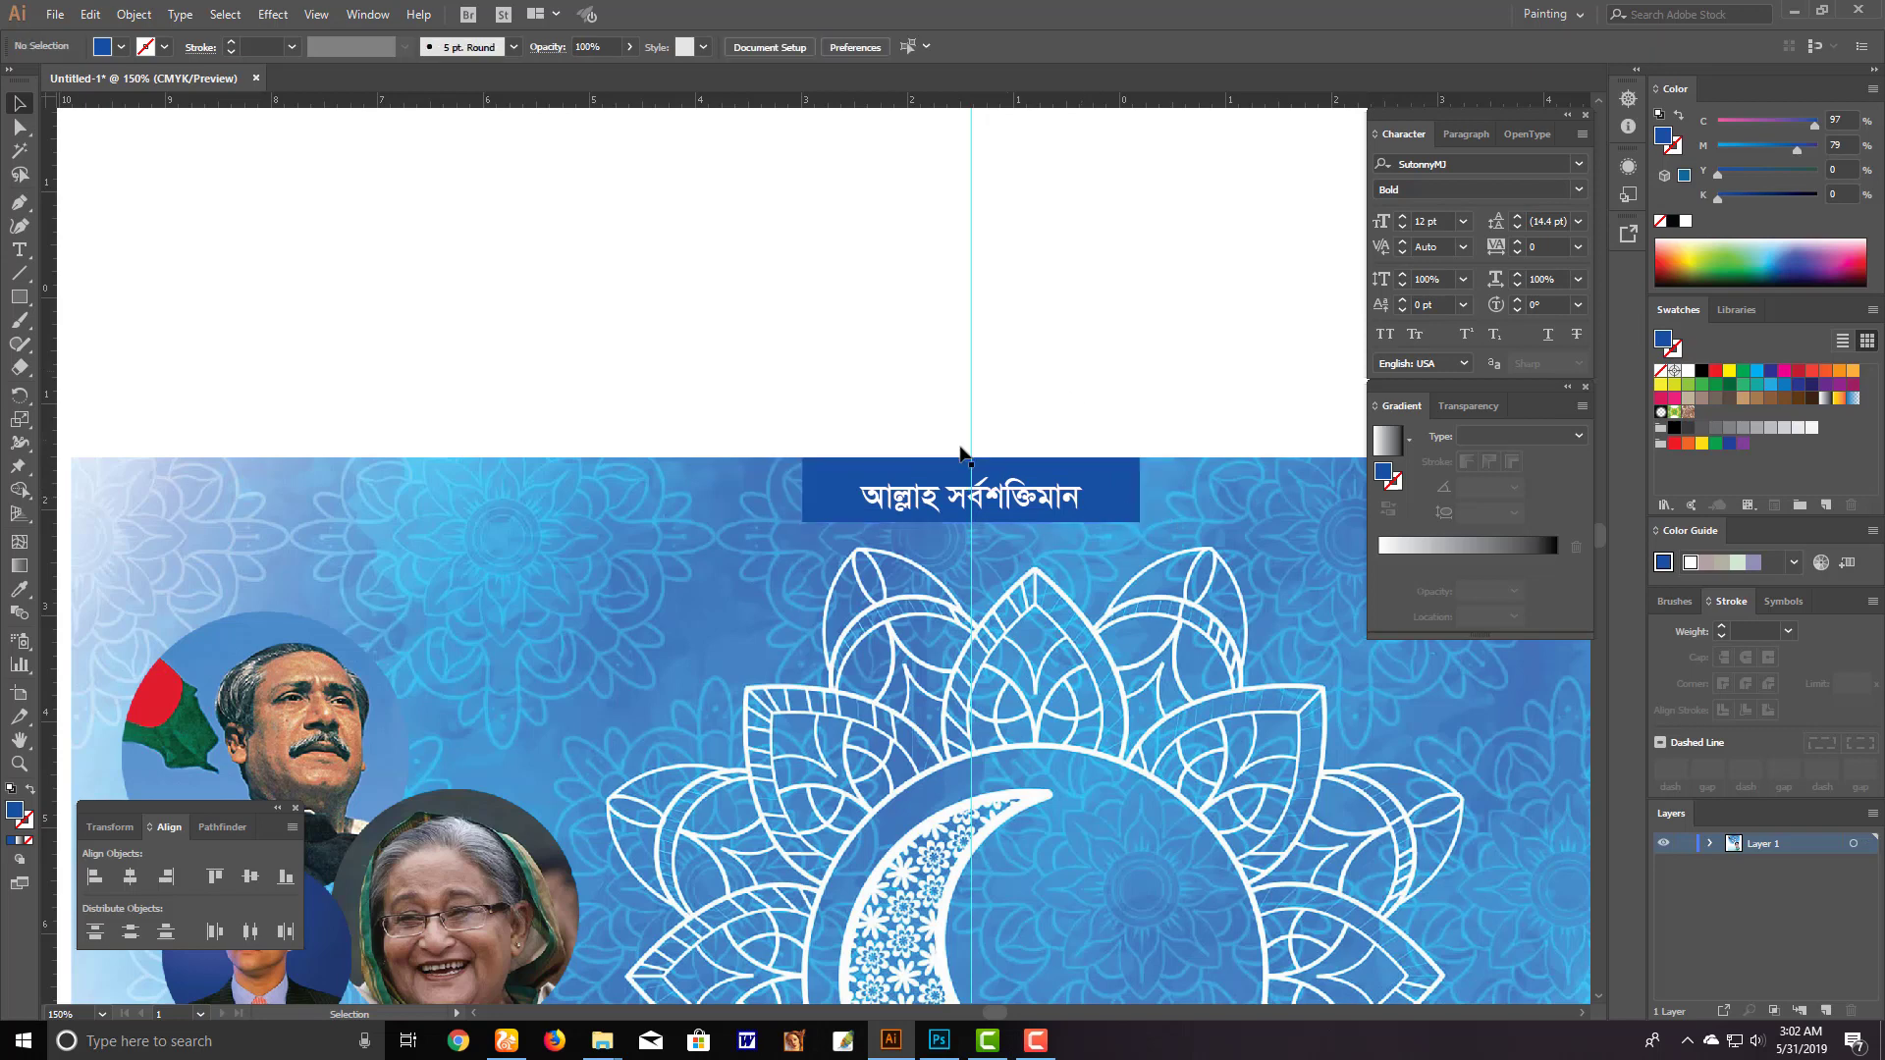
{"action": "key", "text": "ctrl+minus"}
{"action": "scroll", "coordinate": [680, 546], "scroll_direction": "down", "scroll_amount": 1}
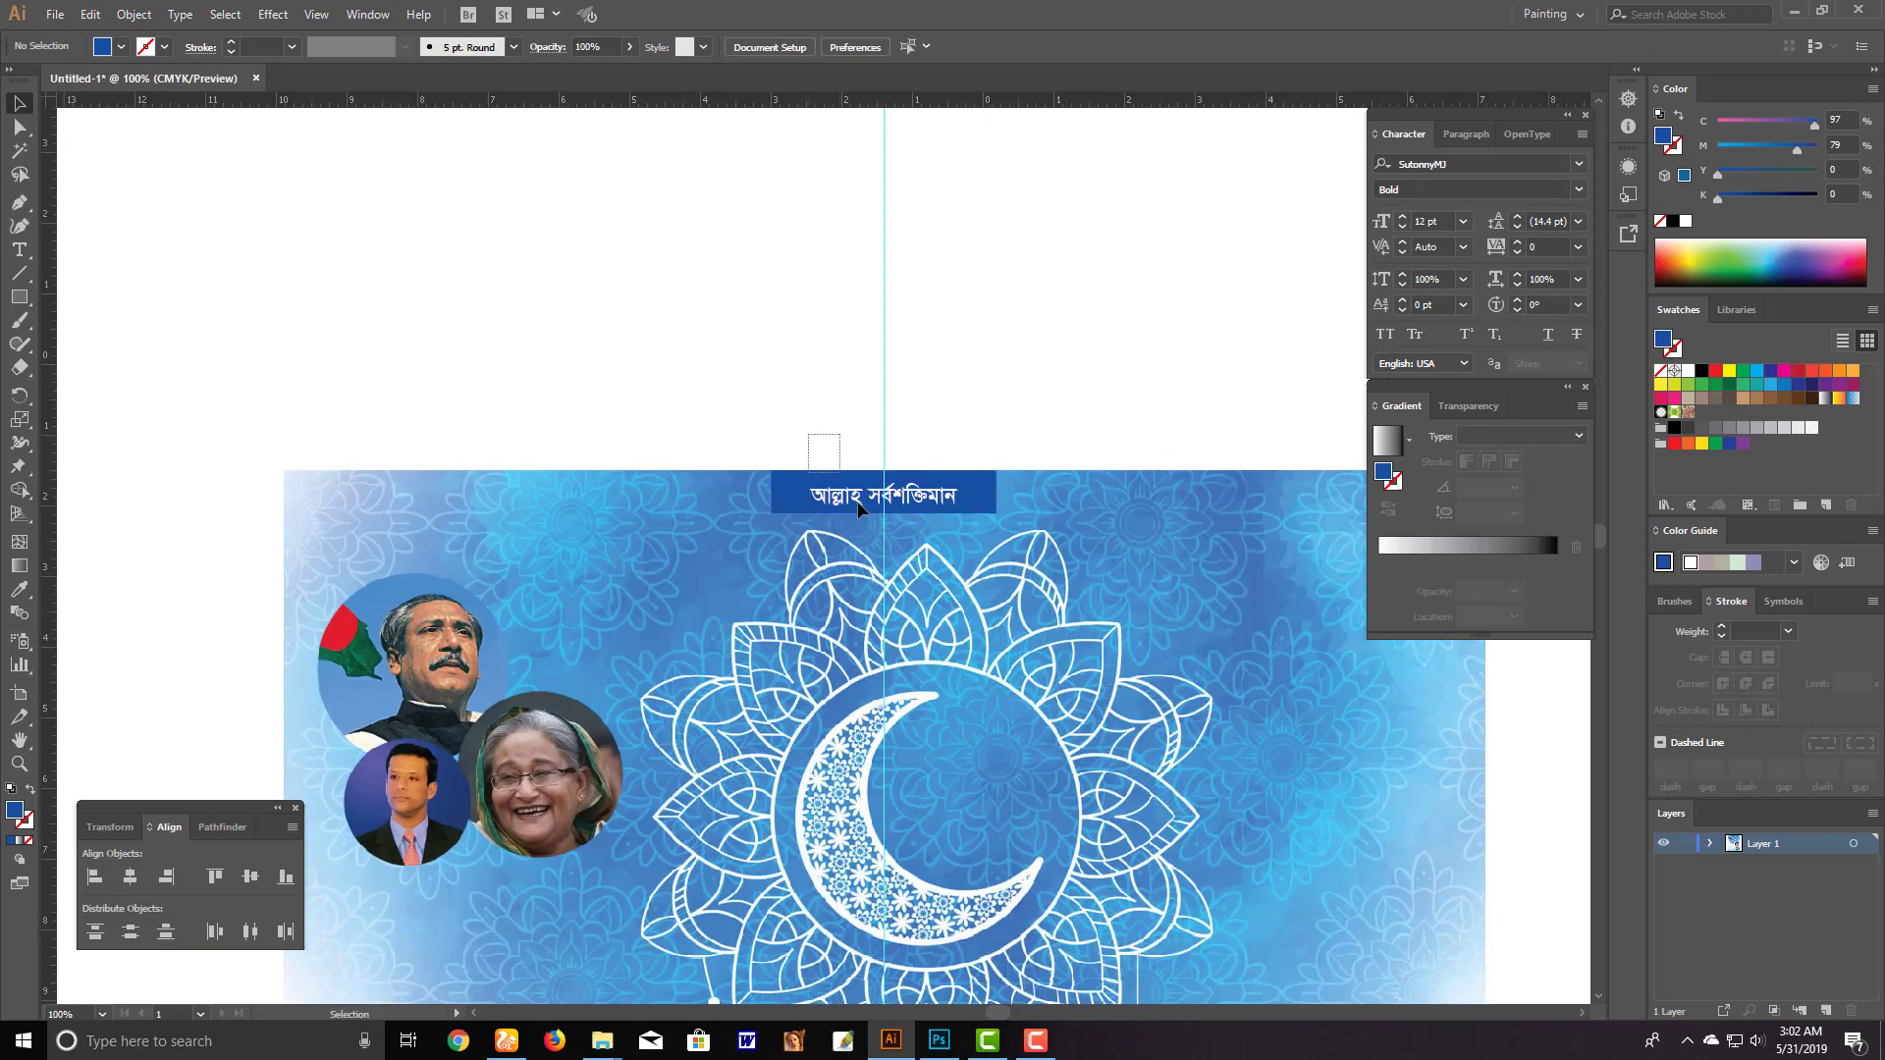
Duplicate the banner to the left and draw a small square beside it
{"action": "mouse_move", "coordinate": [839, 433]}
{"action": "left_mouse_down"}
{"action": "mouse_move", "coordinate": [861, 511]}
{"action": "mouse_move", "coordinate": [376, 536]}
{"action": "left_mouse_up"}
{"action": "left_click", "coordinate": [489, 446]}
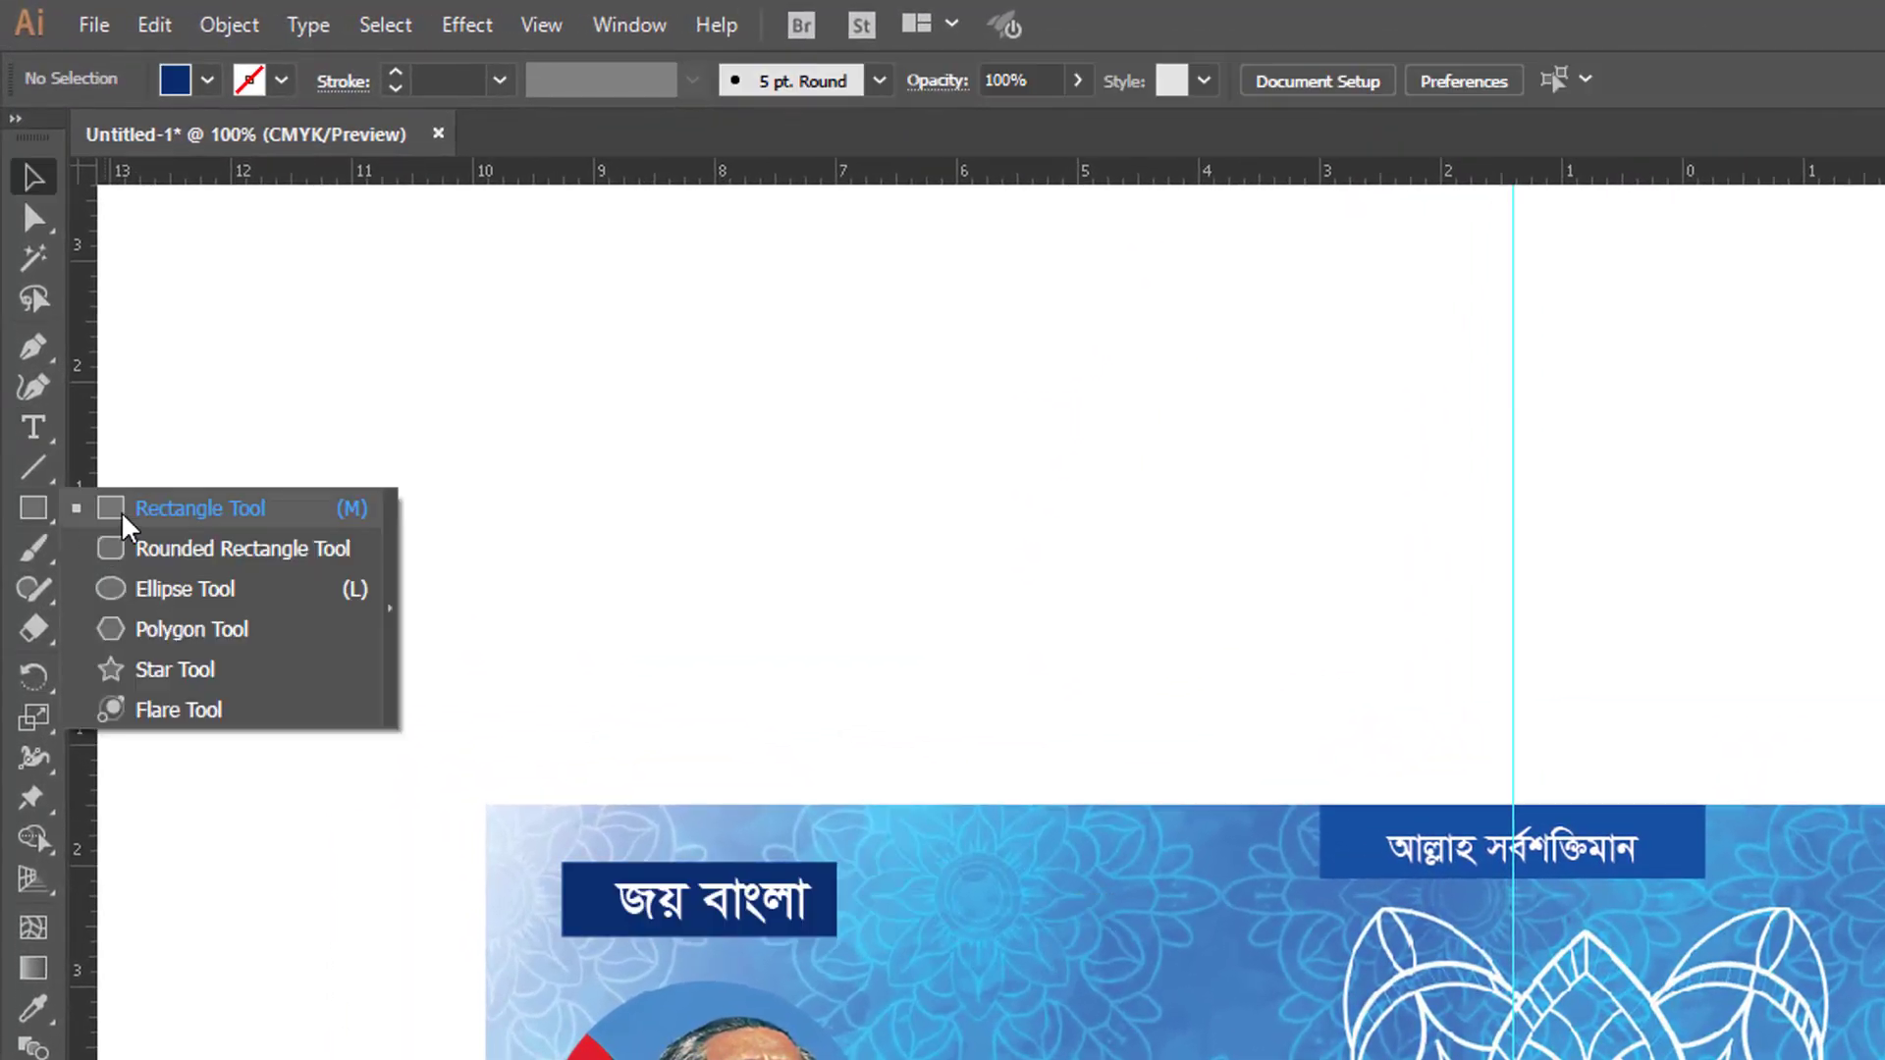
{"action": "left_click_drag", "start_coordinate": [40, 526], "coordinate": [127, 522]}
{"action": "left_click_drag", "start_coordinate": [424, 520], "coordinate": [497, 592]}
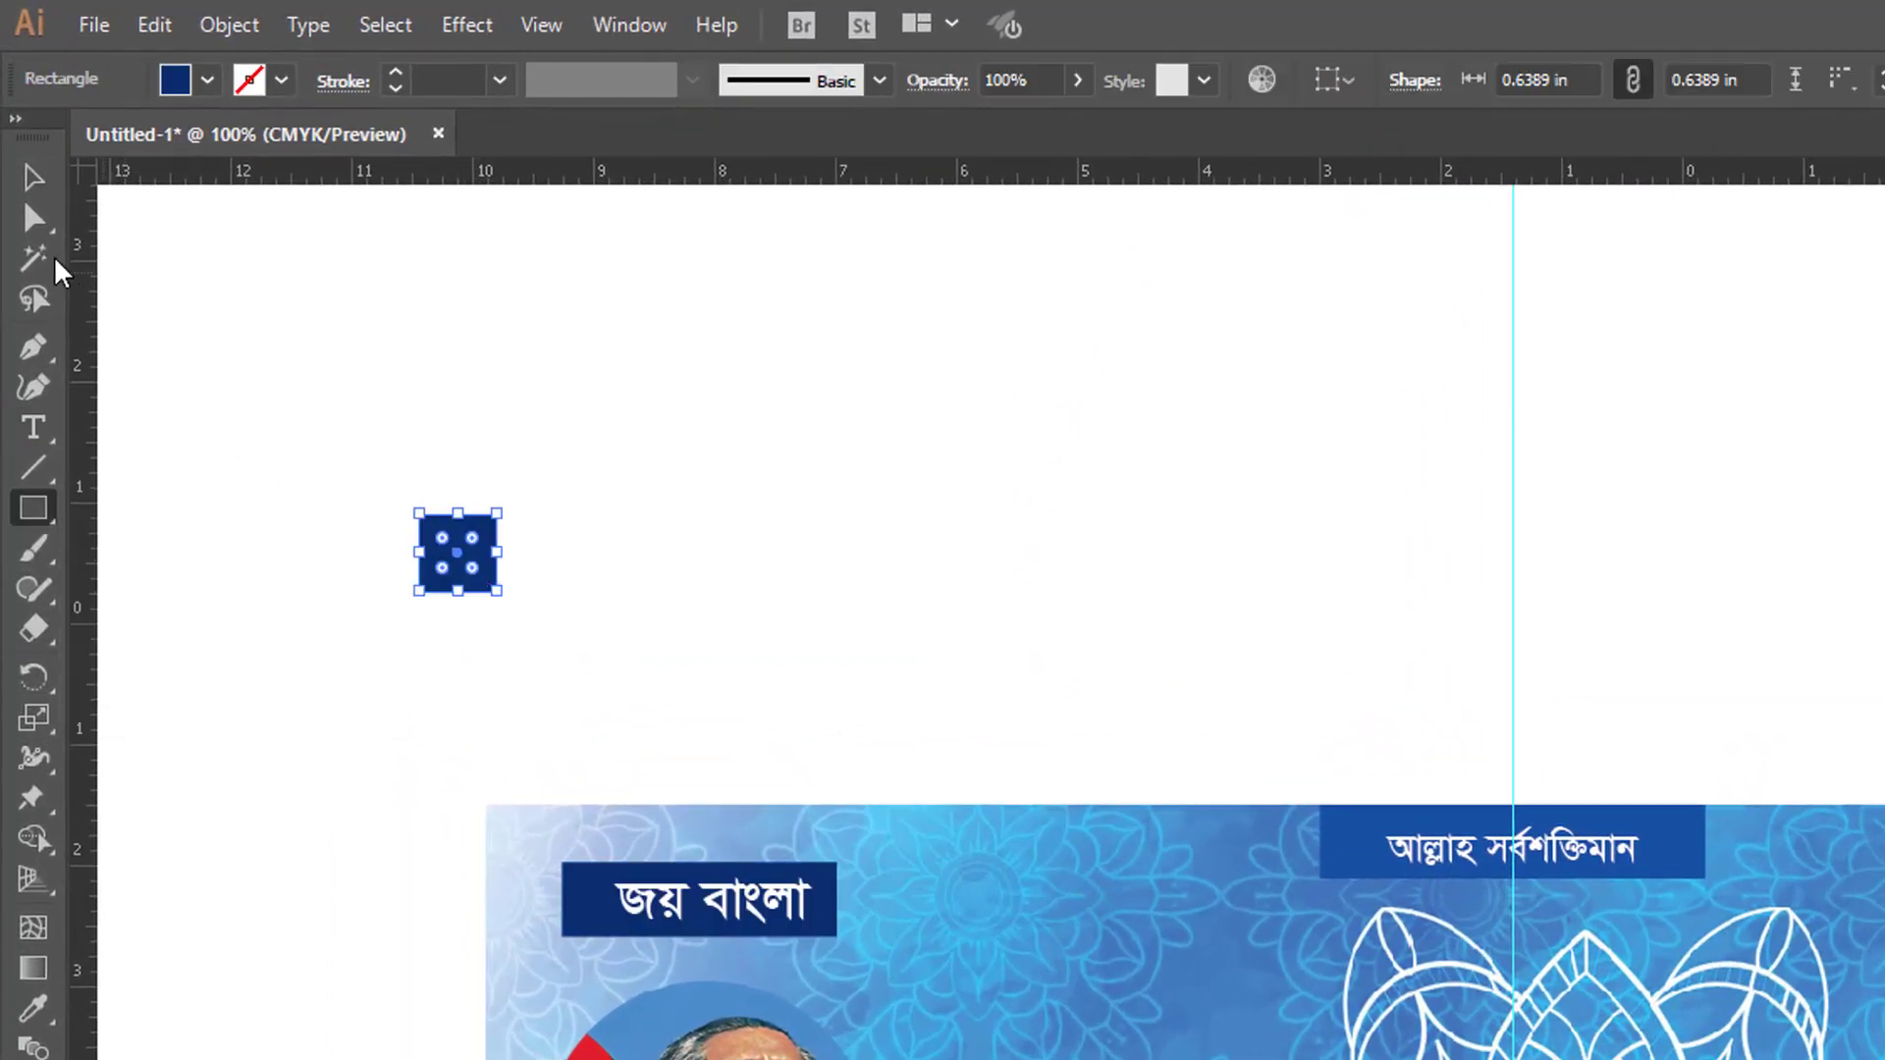
{"action": "left_click", "coordinate": [32, 177]}
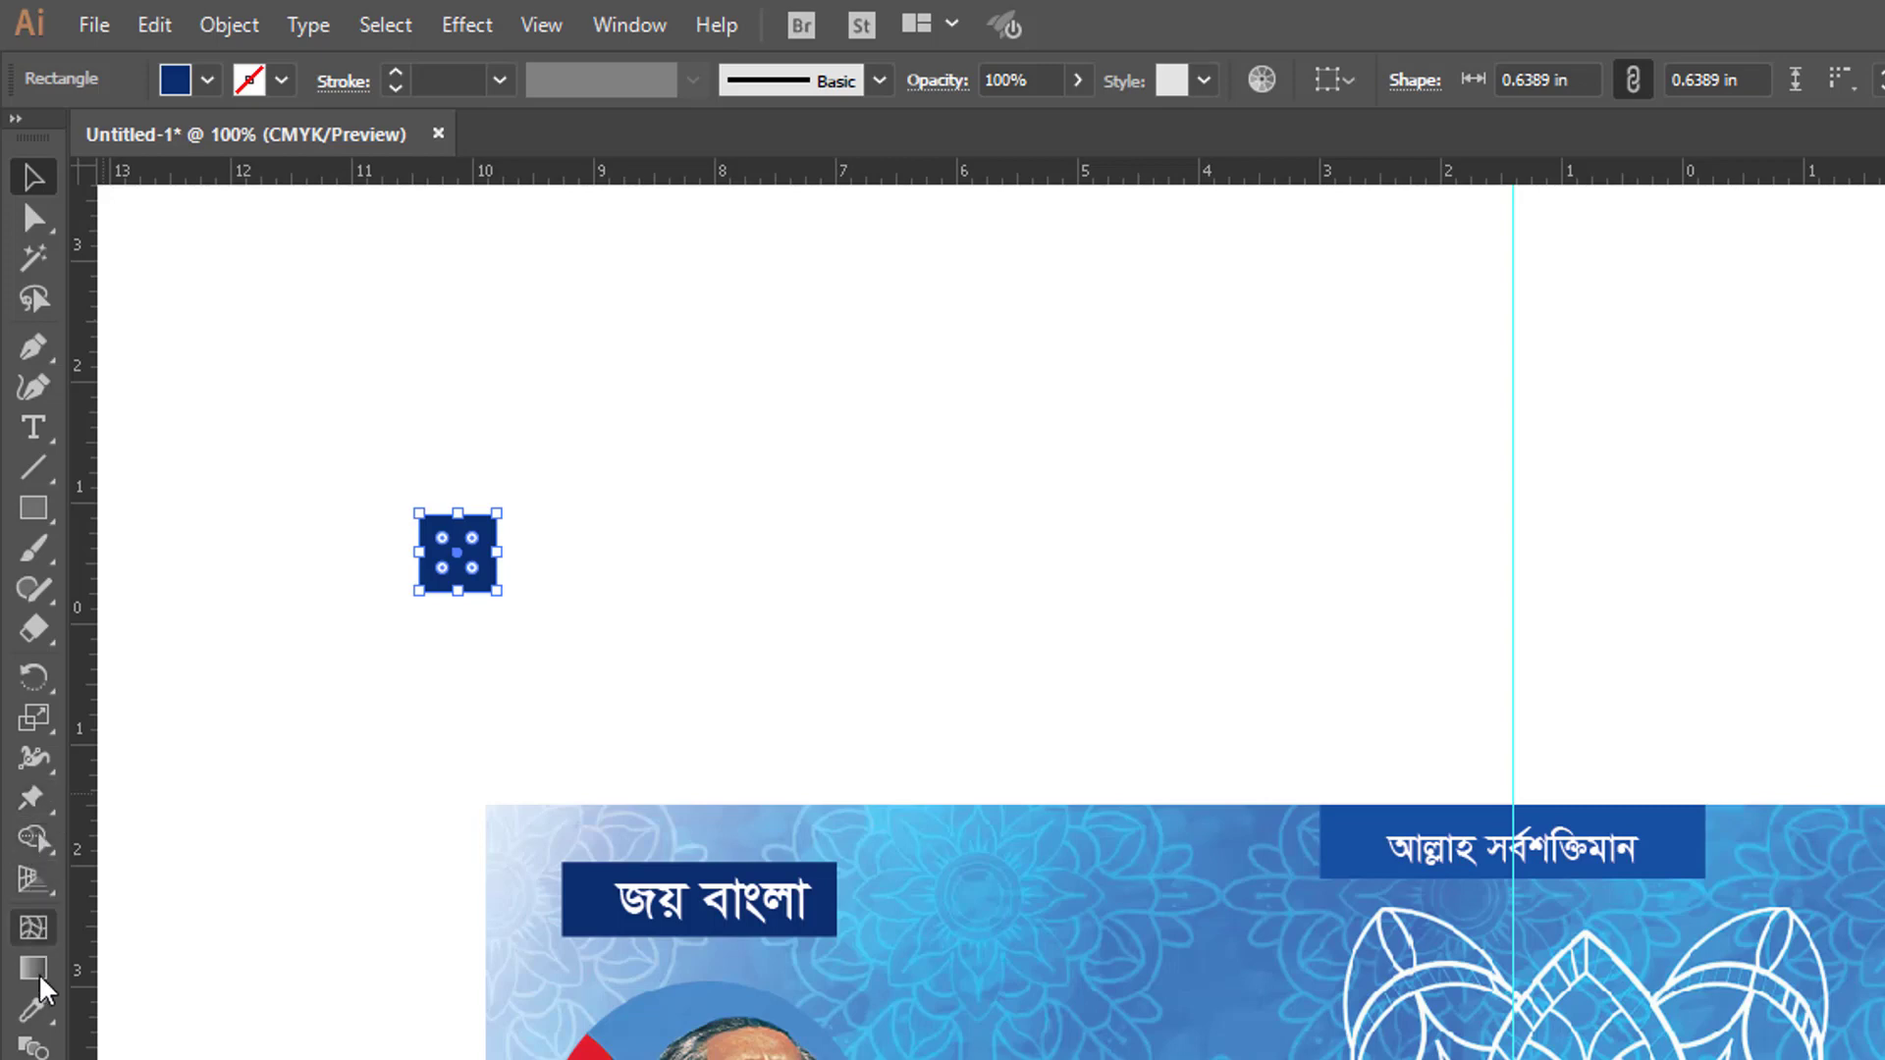
Colour the square the banner's light blue and paste a half-size copy in front
{"action": "left_click", "coordinate": [33, 1008]}
{"action": "left_click", "coordinate": [958, 980]}
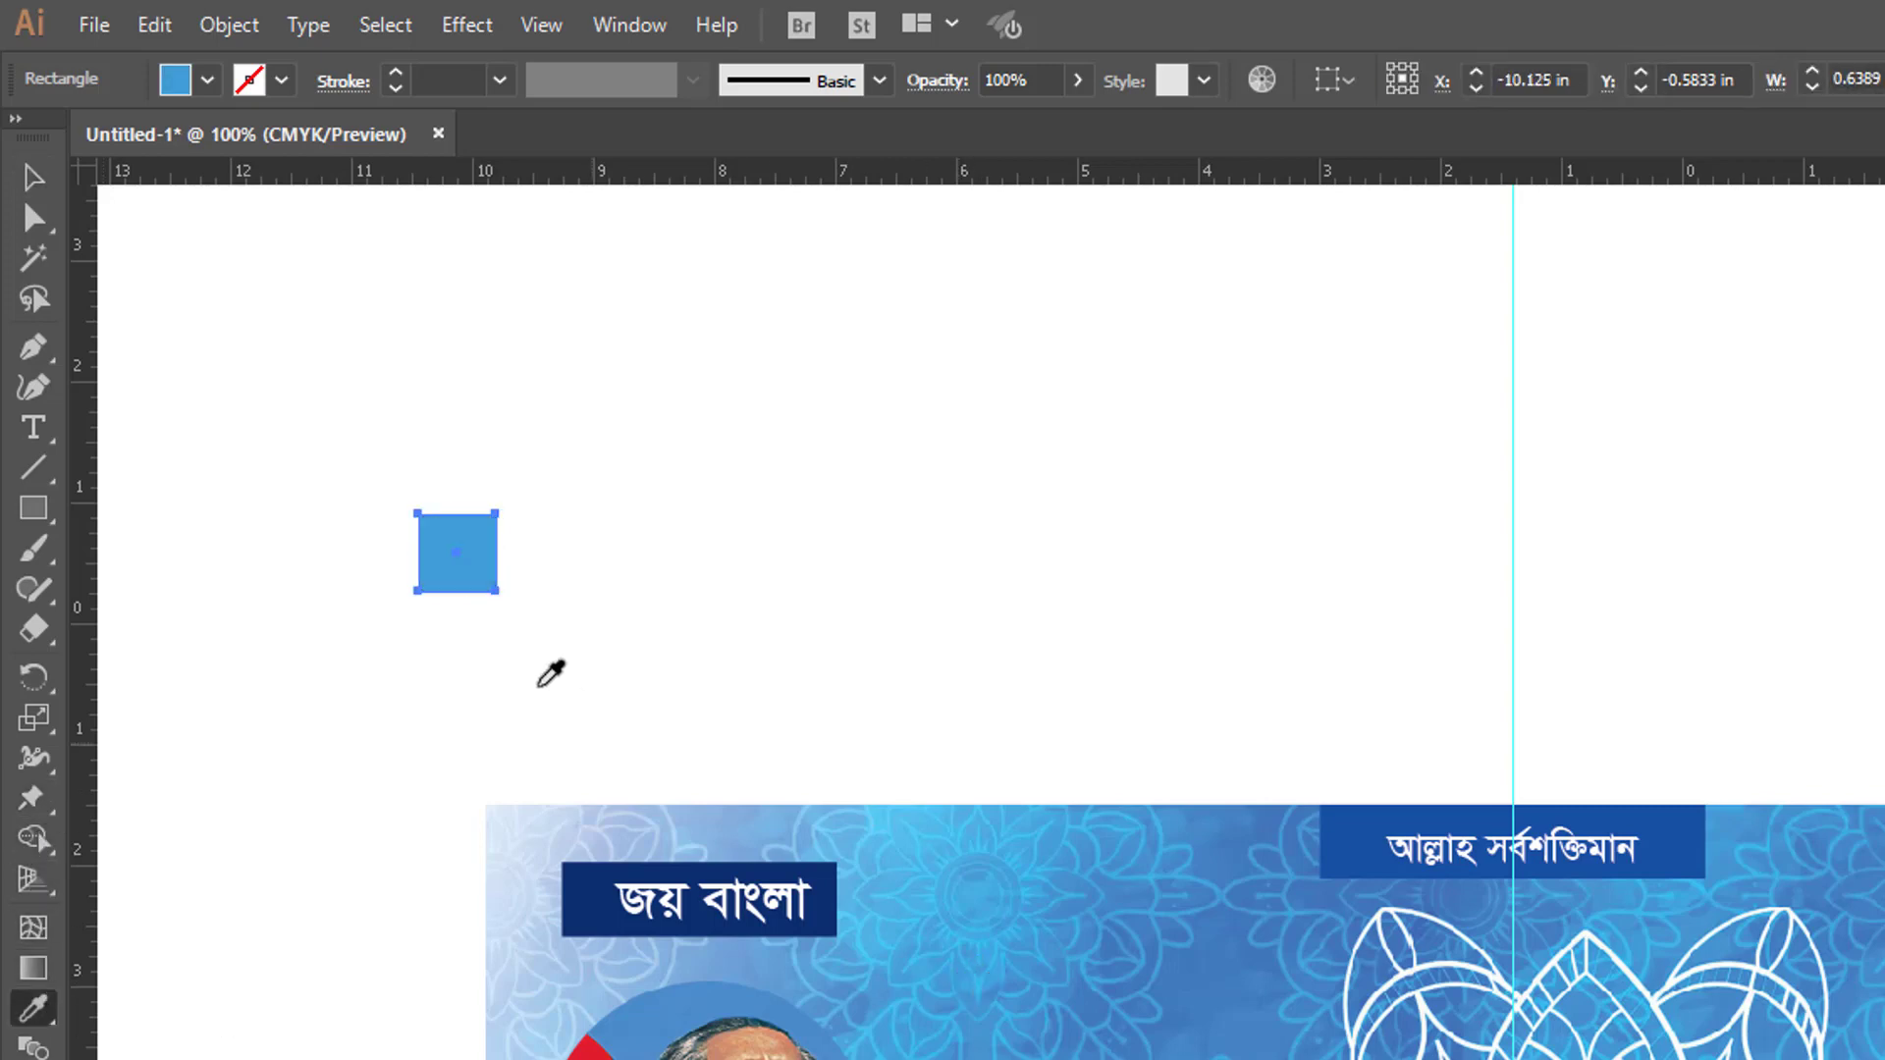
{"action": "left_click", "coordinate": [32, 178]}
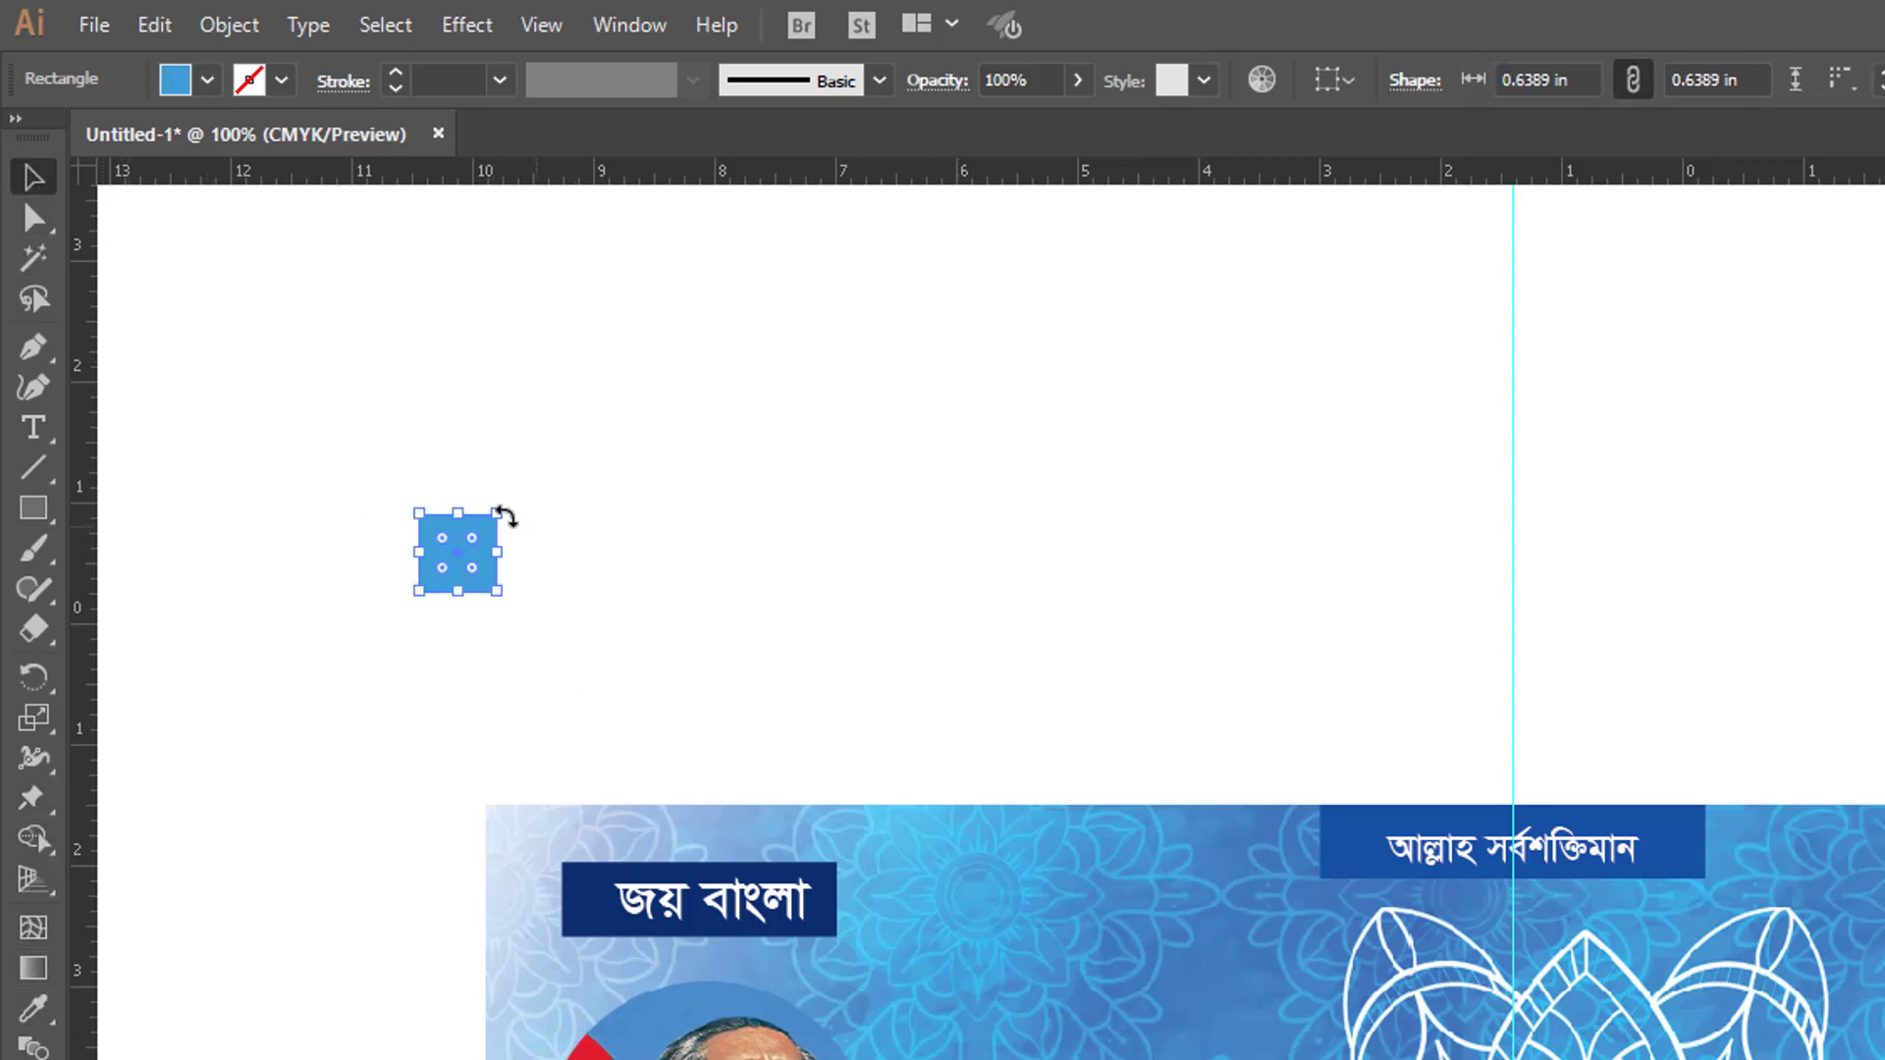
{"action": "key", "text": "ctrl+c"}
{"action": "left_click_drag", "start_coordinate": [499, 512], "coordinate": [477, 533]}
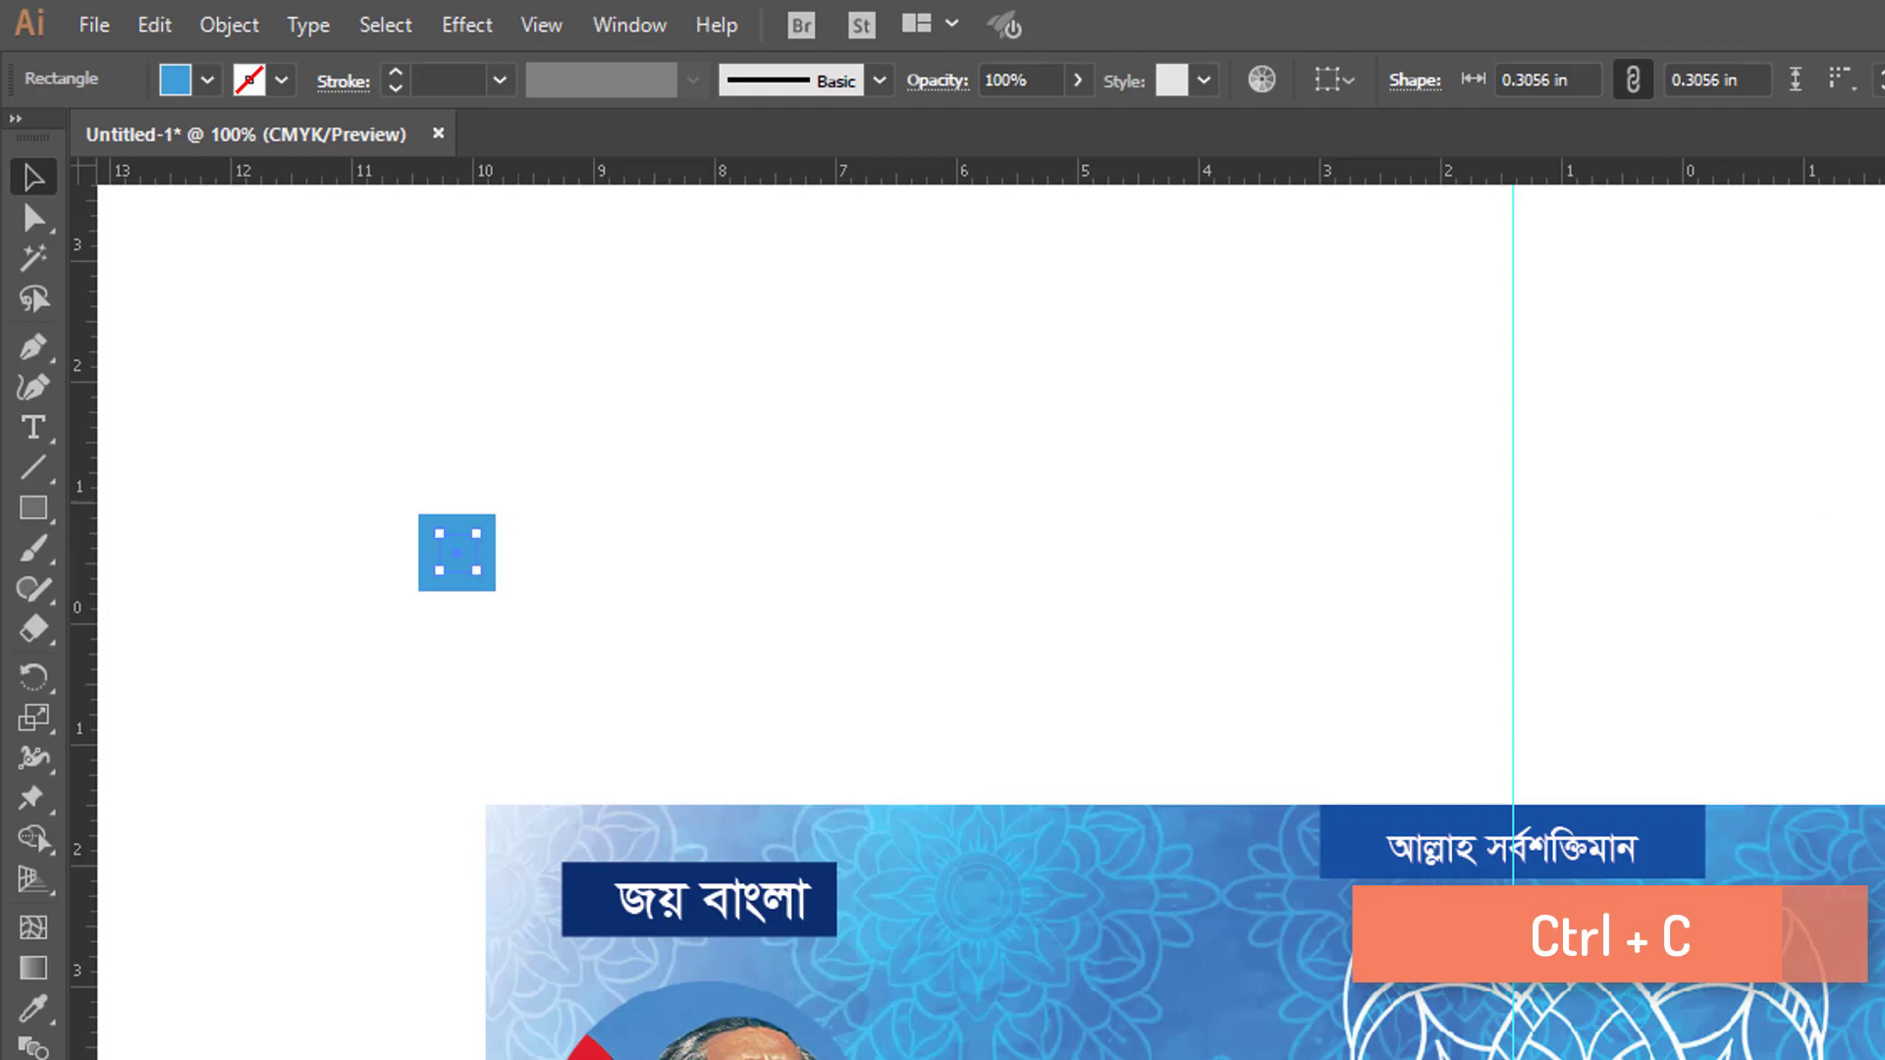
{"action": "key", "text": "ctrl+f"}
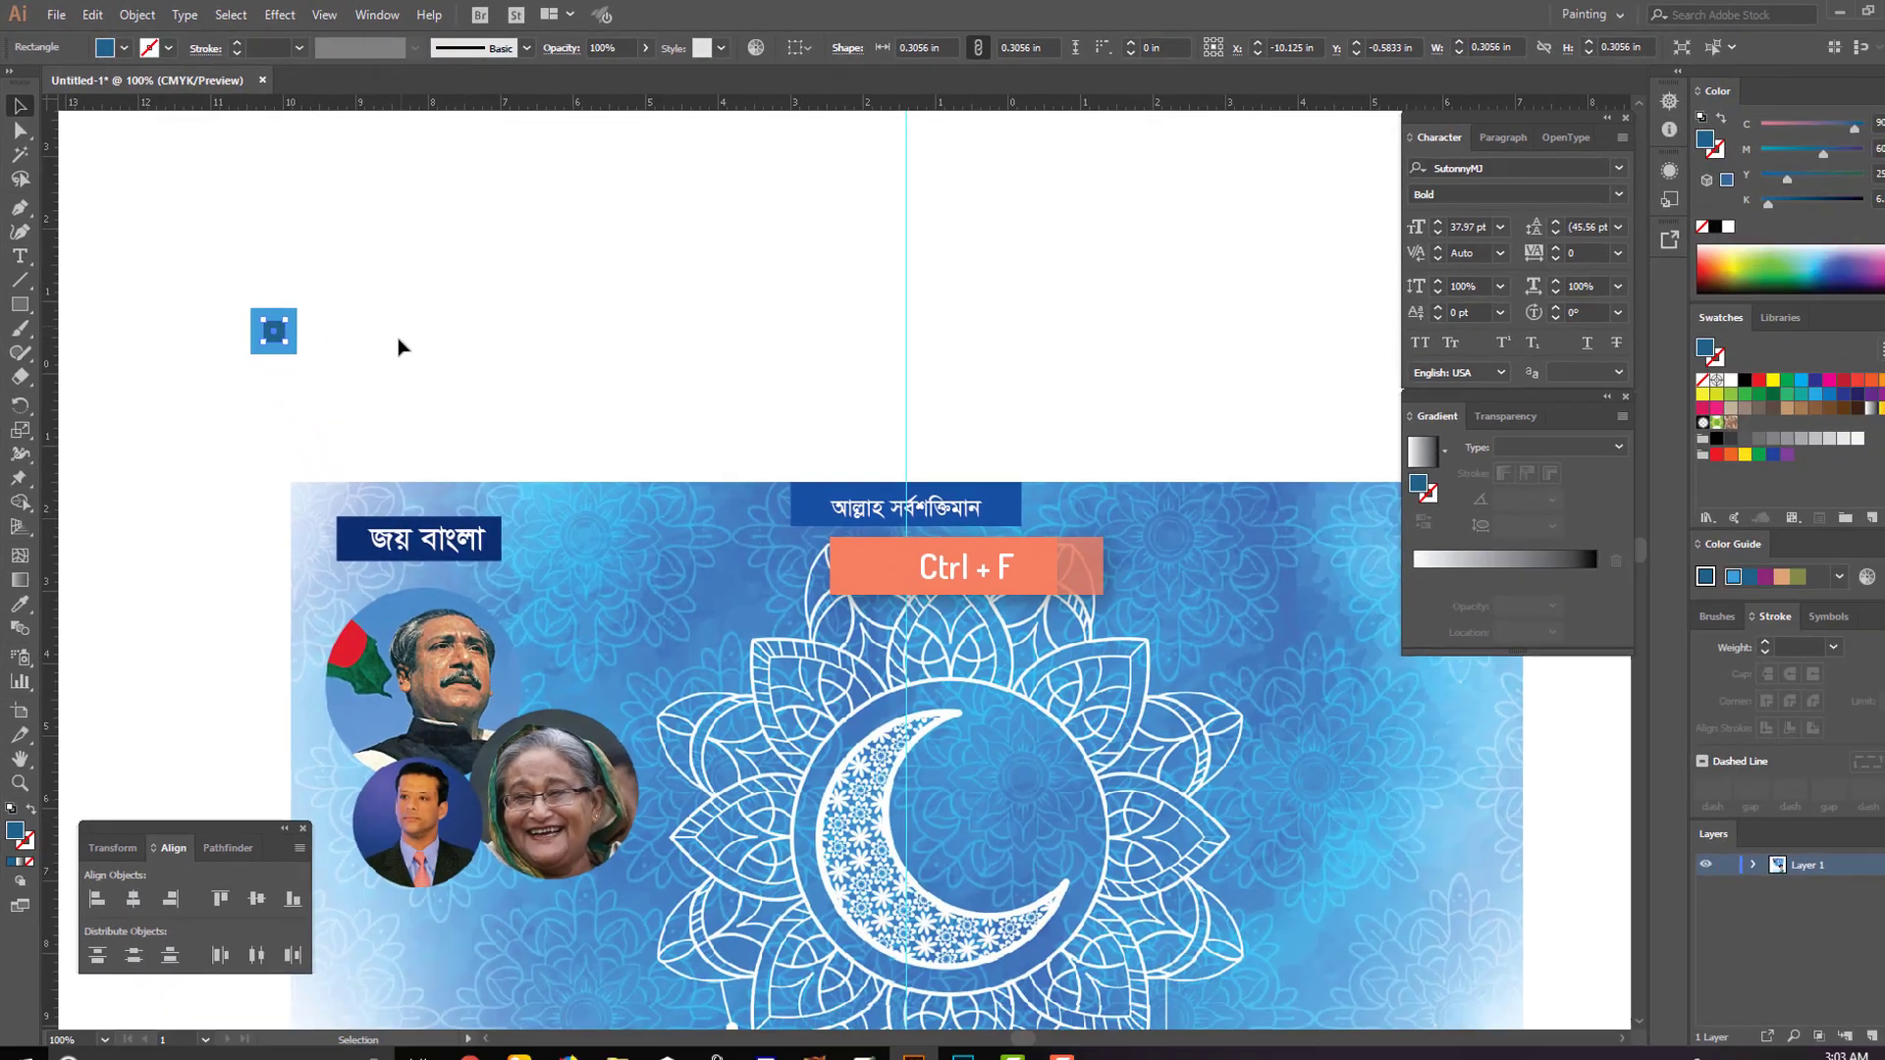
{"action": "mouse_move", "coordinate": [399, 345]}
{"action": "left_mouse_down"}
{"action": "mouse_move", "coordinate": [210, 282]}
{"action": "mouse_move", "coordinate": [332, 346]}
{"action": "mouse_move", "coordinate": [337, 530]}
{"action": "left_mouse_up"}
Nudge the diamond beside the banner and copy the জয় বাংলা banner to the top-right
{"action": "scroll", "coordinate": [298, 438], "scroll_direction": "up", "scroll_amount": 5}
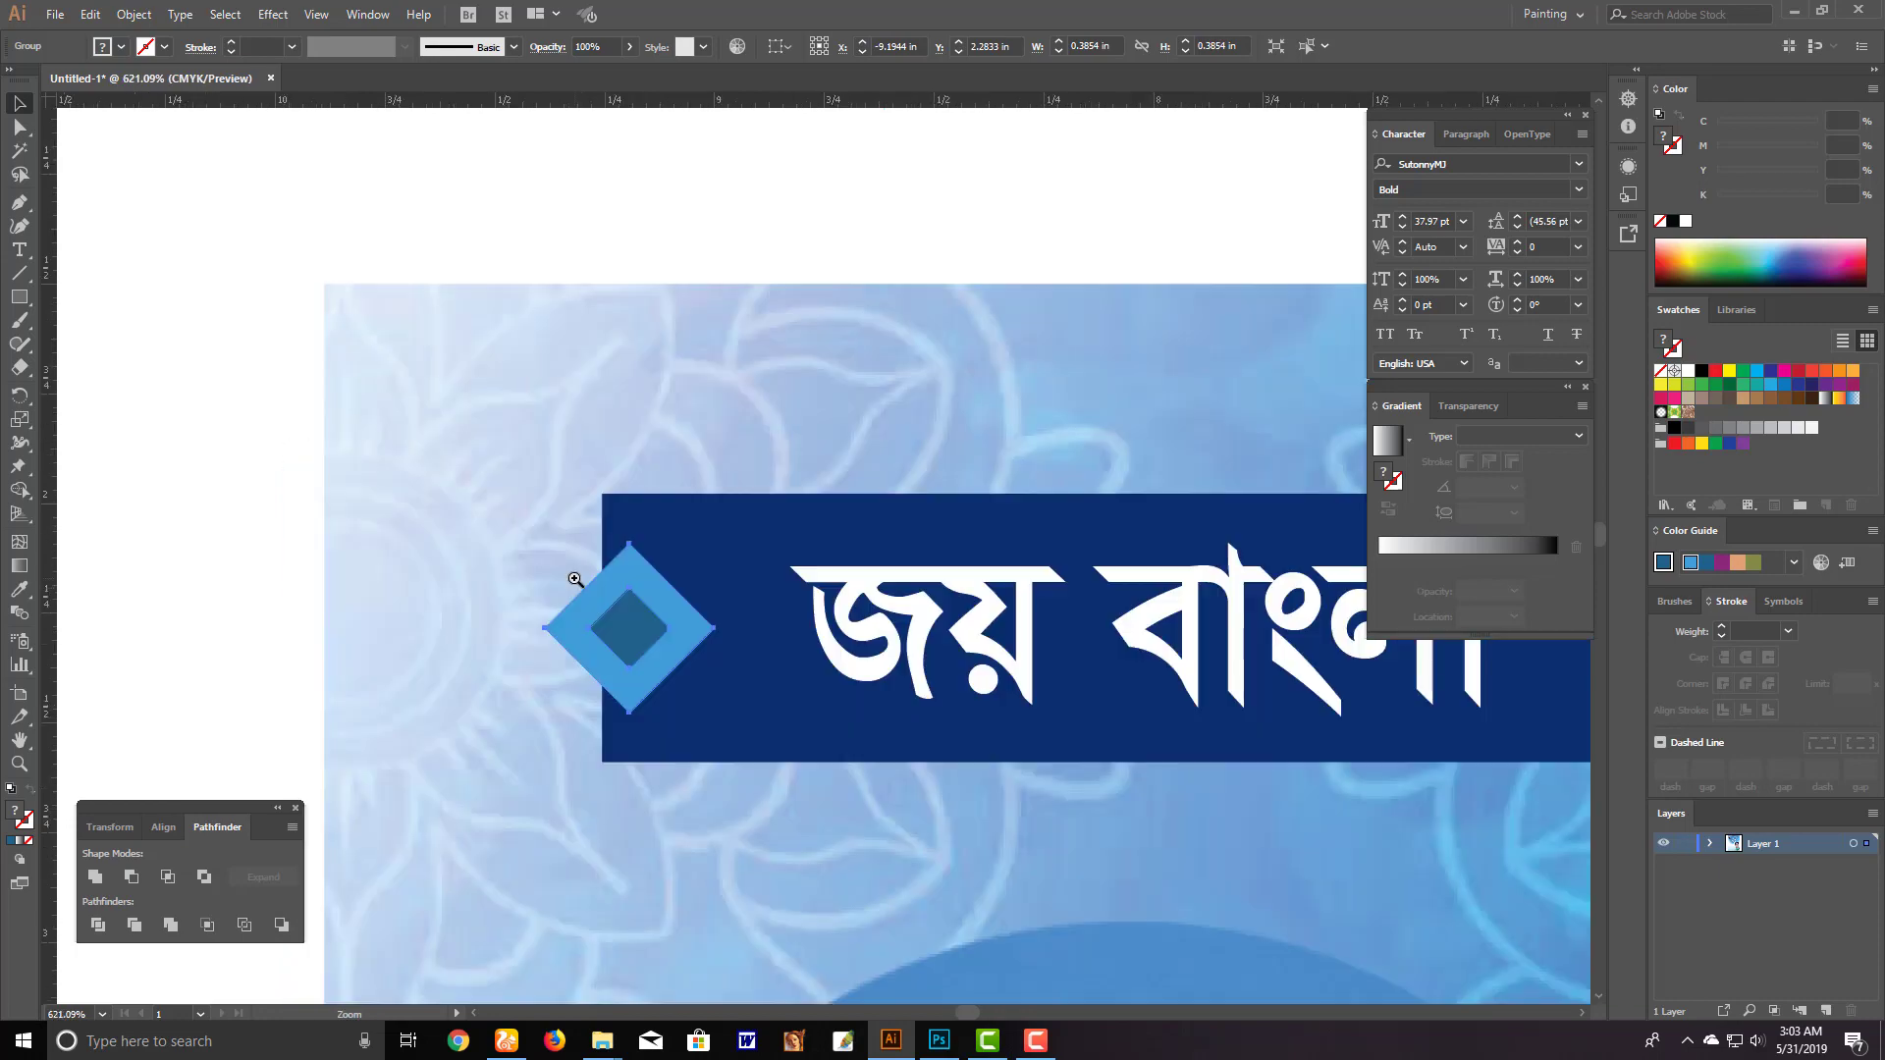
{"action": "left_click_drag", "start_coordinate": [628, 610], "coordinate": [609, 613]}
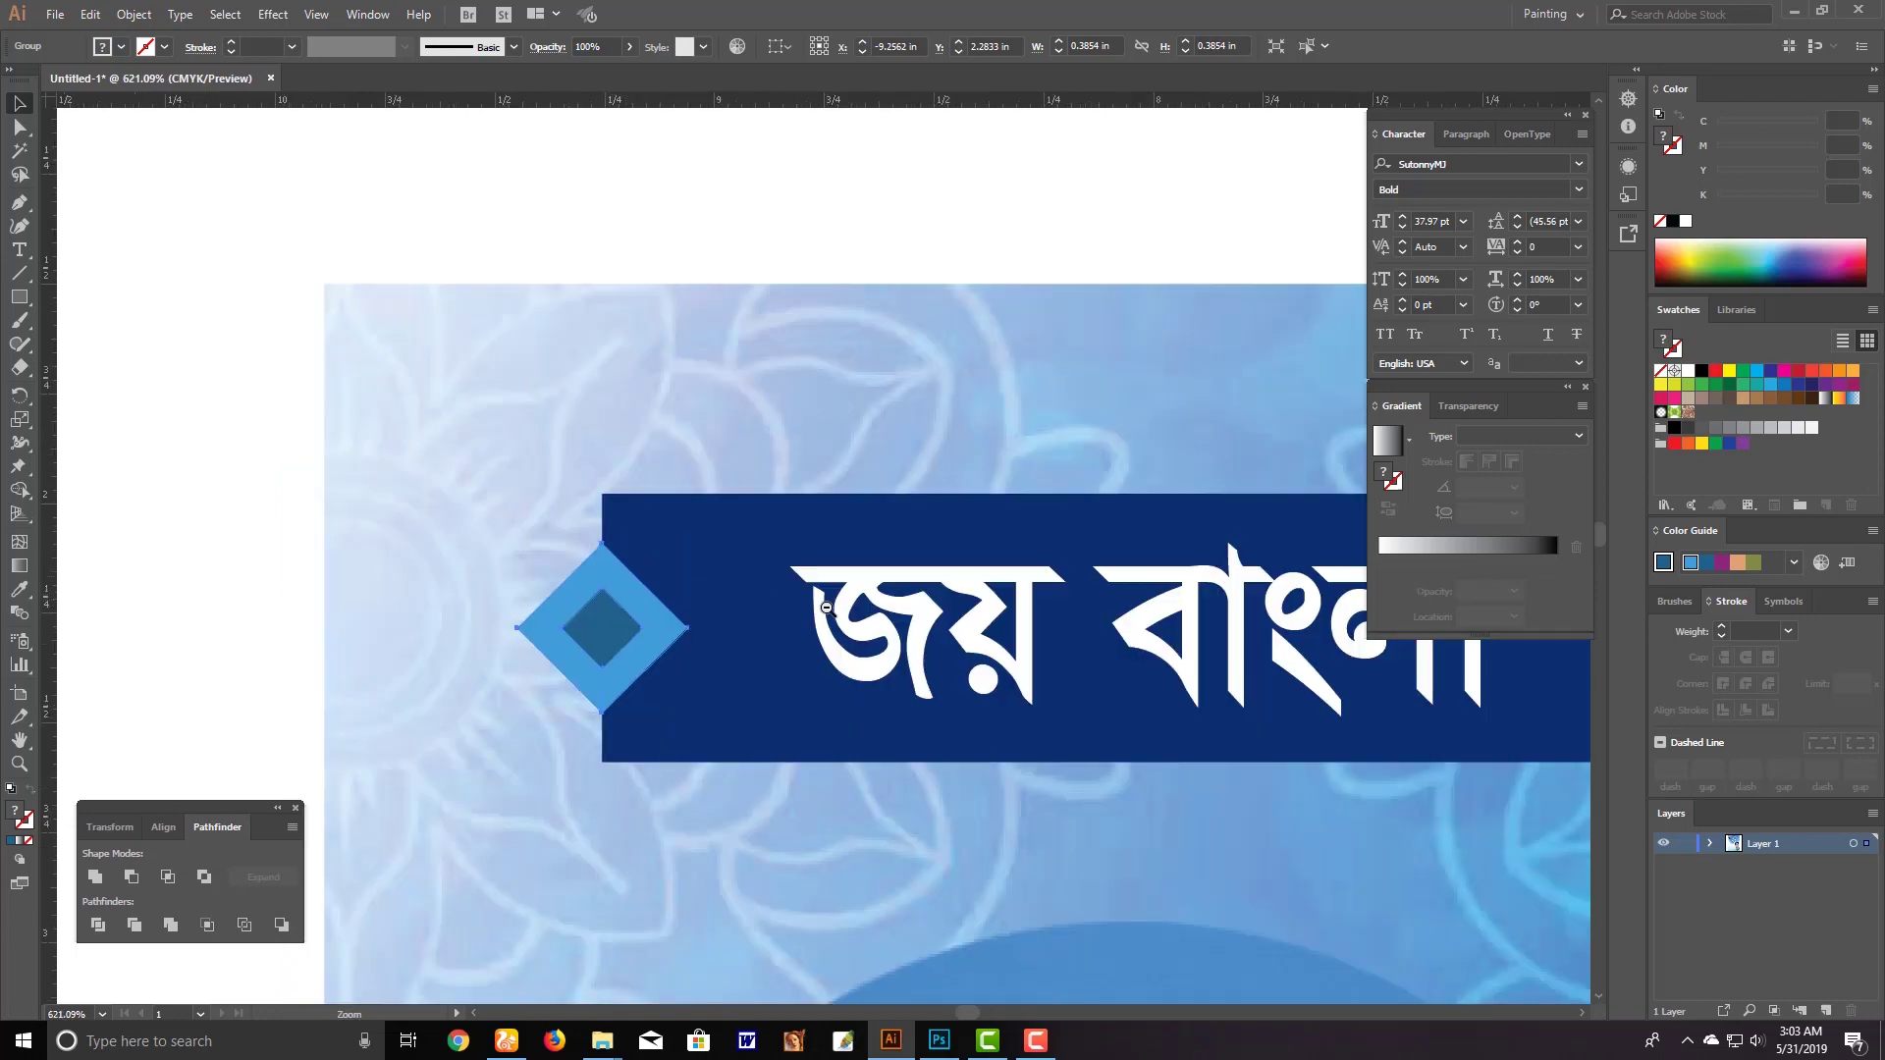
{"action": "scroll", "coordinate": [821, 602], "scroll_direction": "down", "scroll_amount": 3}
{"action": "scroll", "coordinate": [767, 476], "scroll_direction": "down", "scroll_amount": 2}
{"action": "scroll", "coordinate": [300, 486], "scroll_direction": "down", "scroll_amount": 2}
{"action": "left_click_drag", "start_coordinate": [301, 486], "coordinate": [10, 457]}
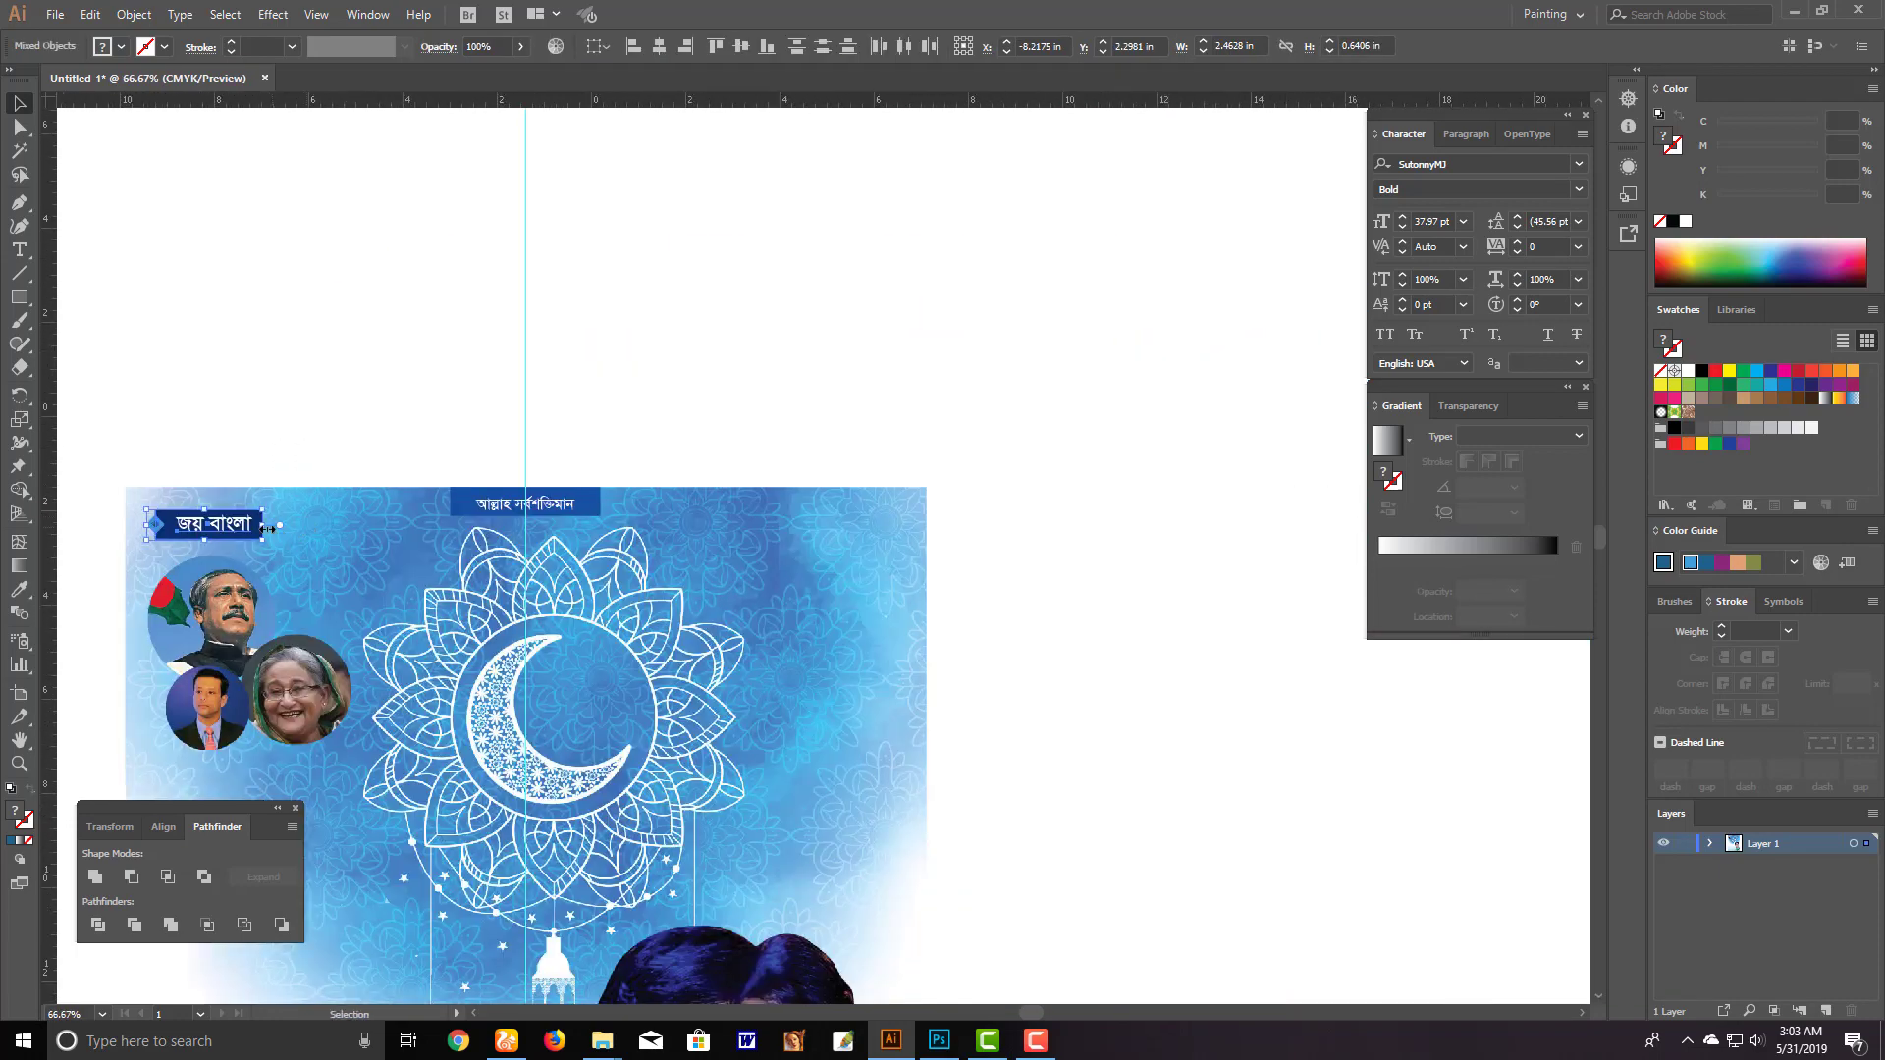
{"action": "left_click_drag", "start_coordinate": [290, 542], "coordinate": [933, 543]}
{"action": "left_click", "coordinate": [770, 492]}
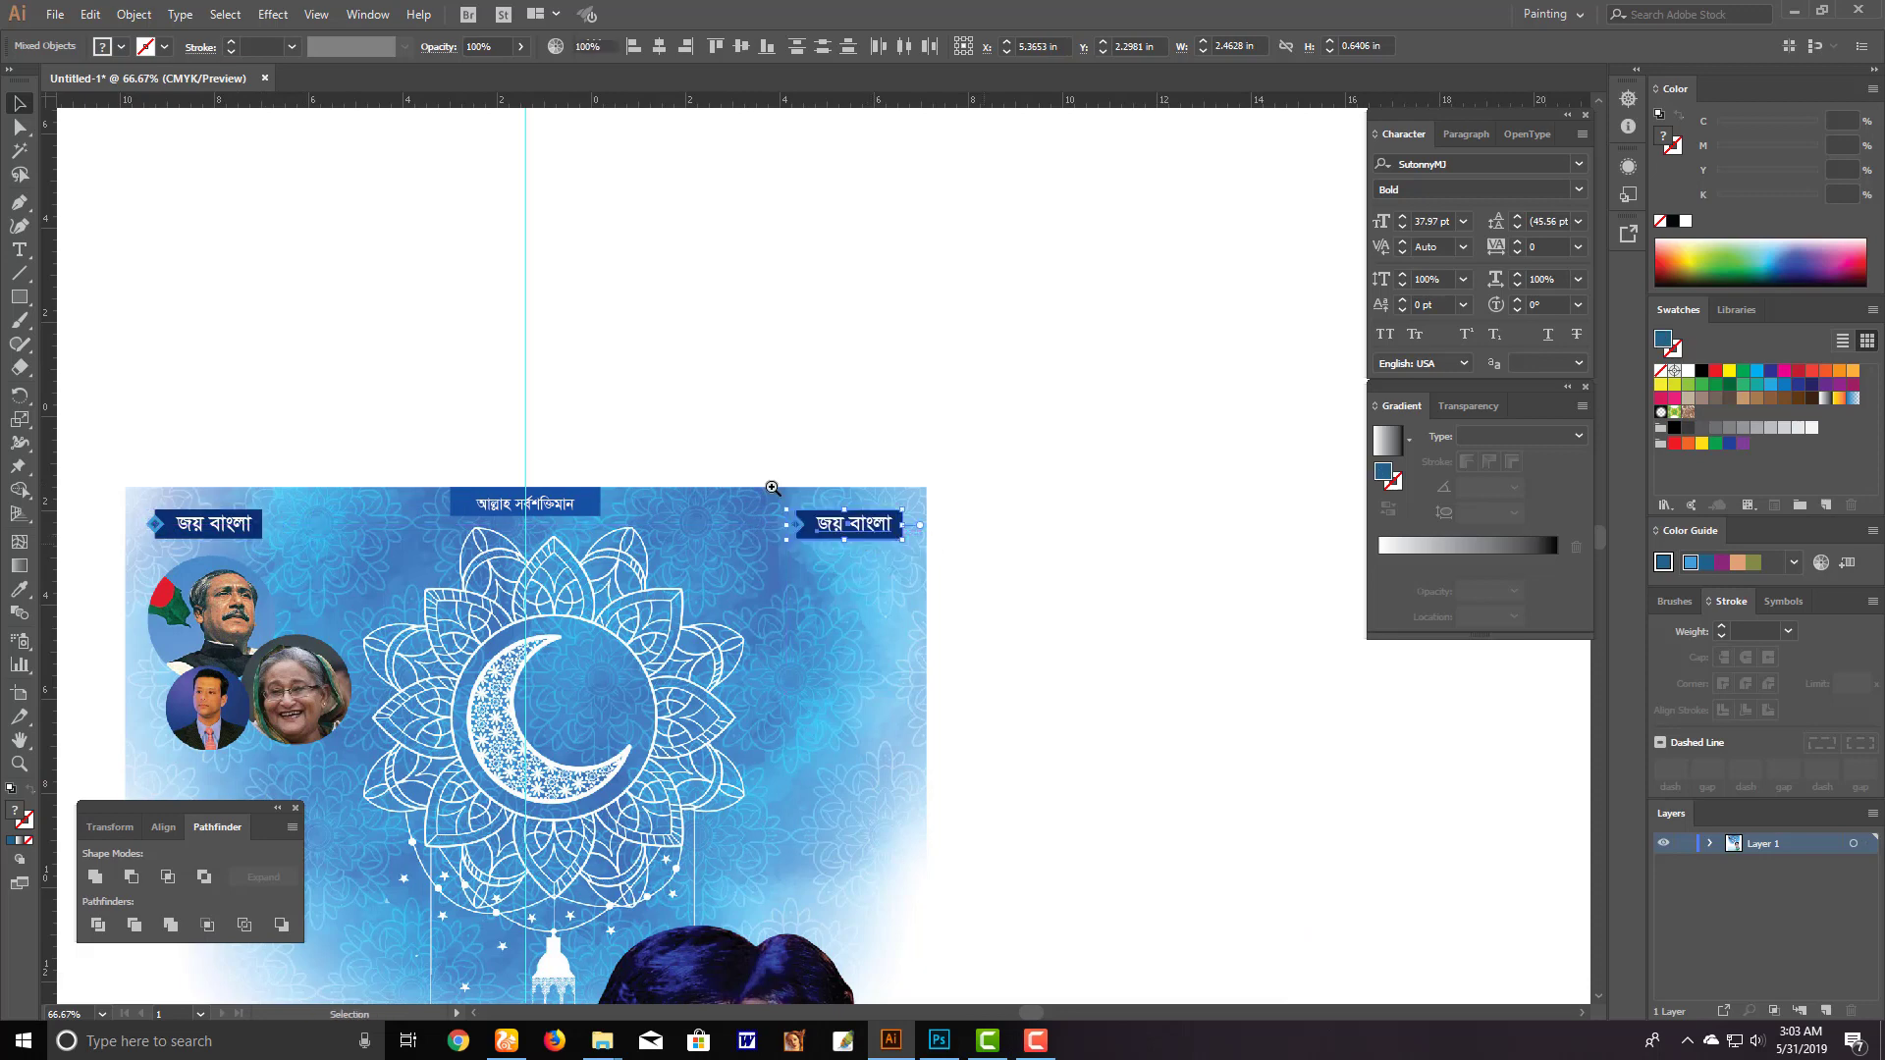
Change the copy's word বাংলা to বঙ্গবন্ধু and centre the text in the banner
{"action": "scroll", "coordinate": [933, 561], "scroll_direction": "up", "scroll_amount": 5}
{"action": "double_click", "coordinate": [813, 574]}
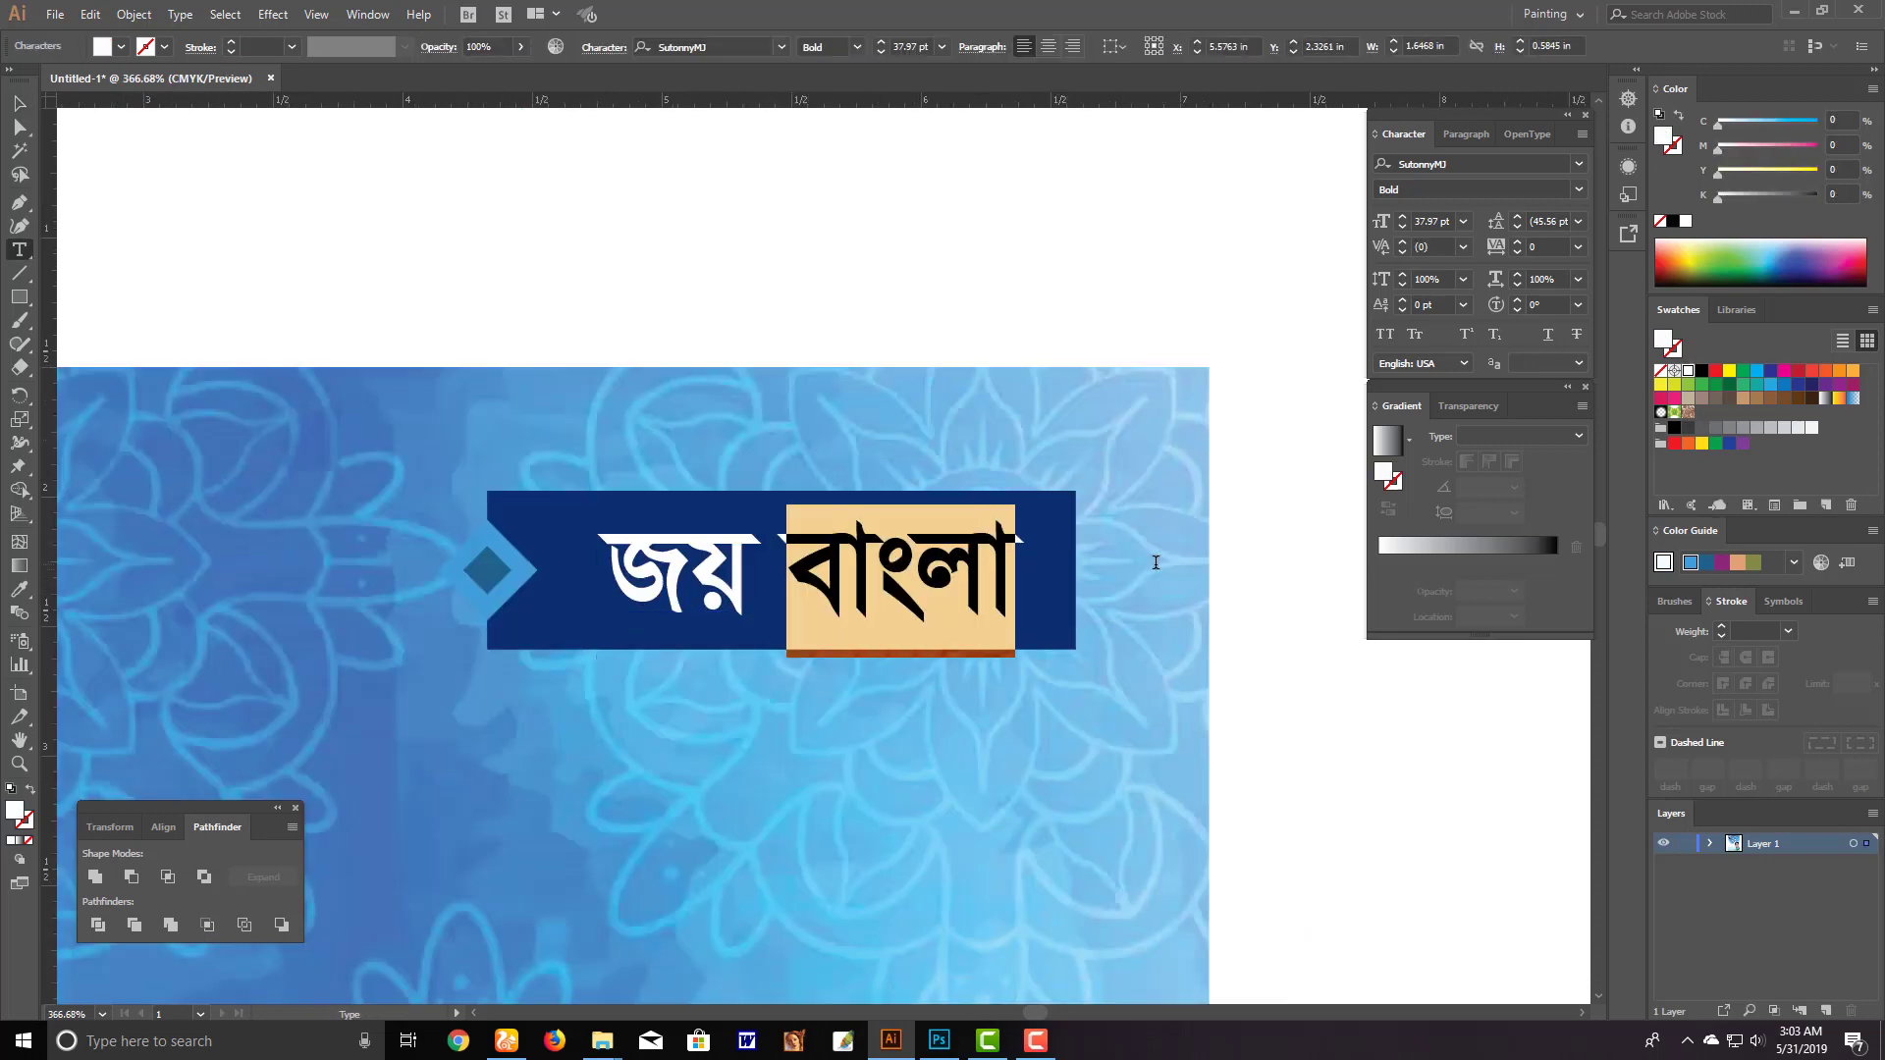
{"action": "type", "text": "বঙ্গবন্ধু"}
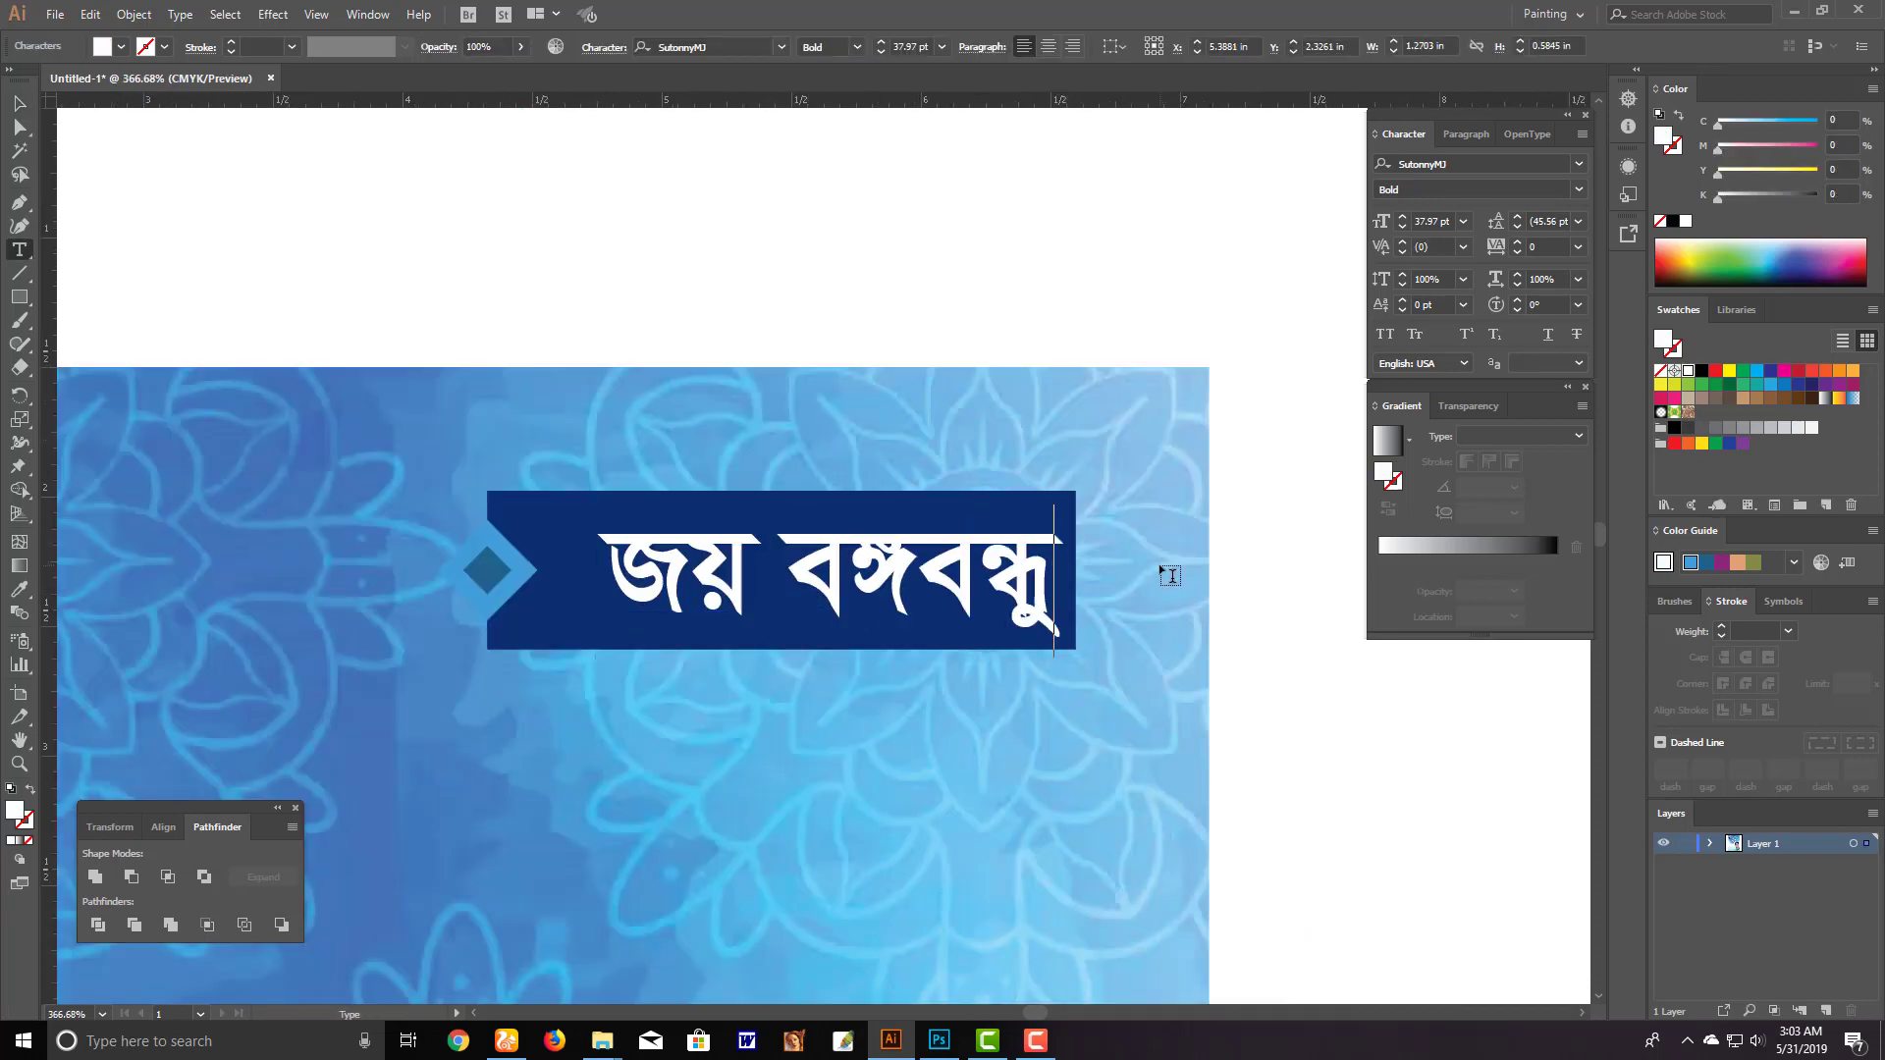
{"action": "key", "text": "Escape"}
{"action": "left_click_drag", "start_coordinate": [994, 561], "coordinate": [974, 562]}
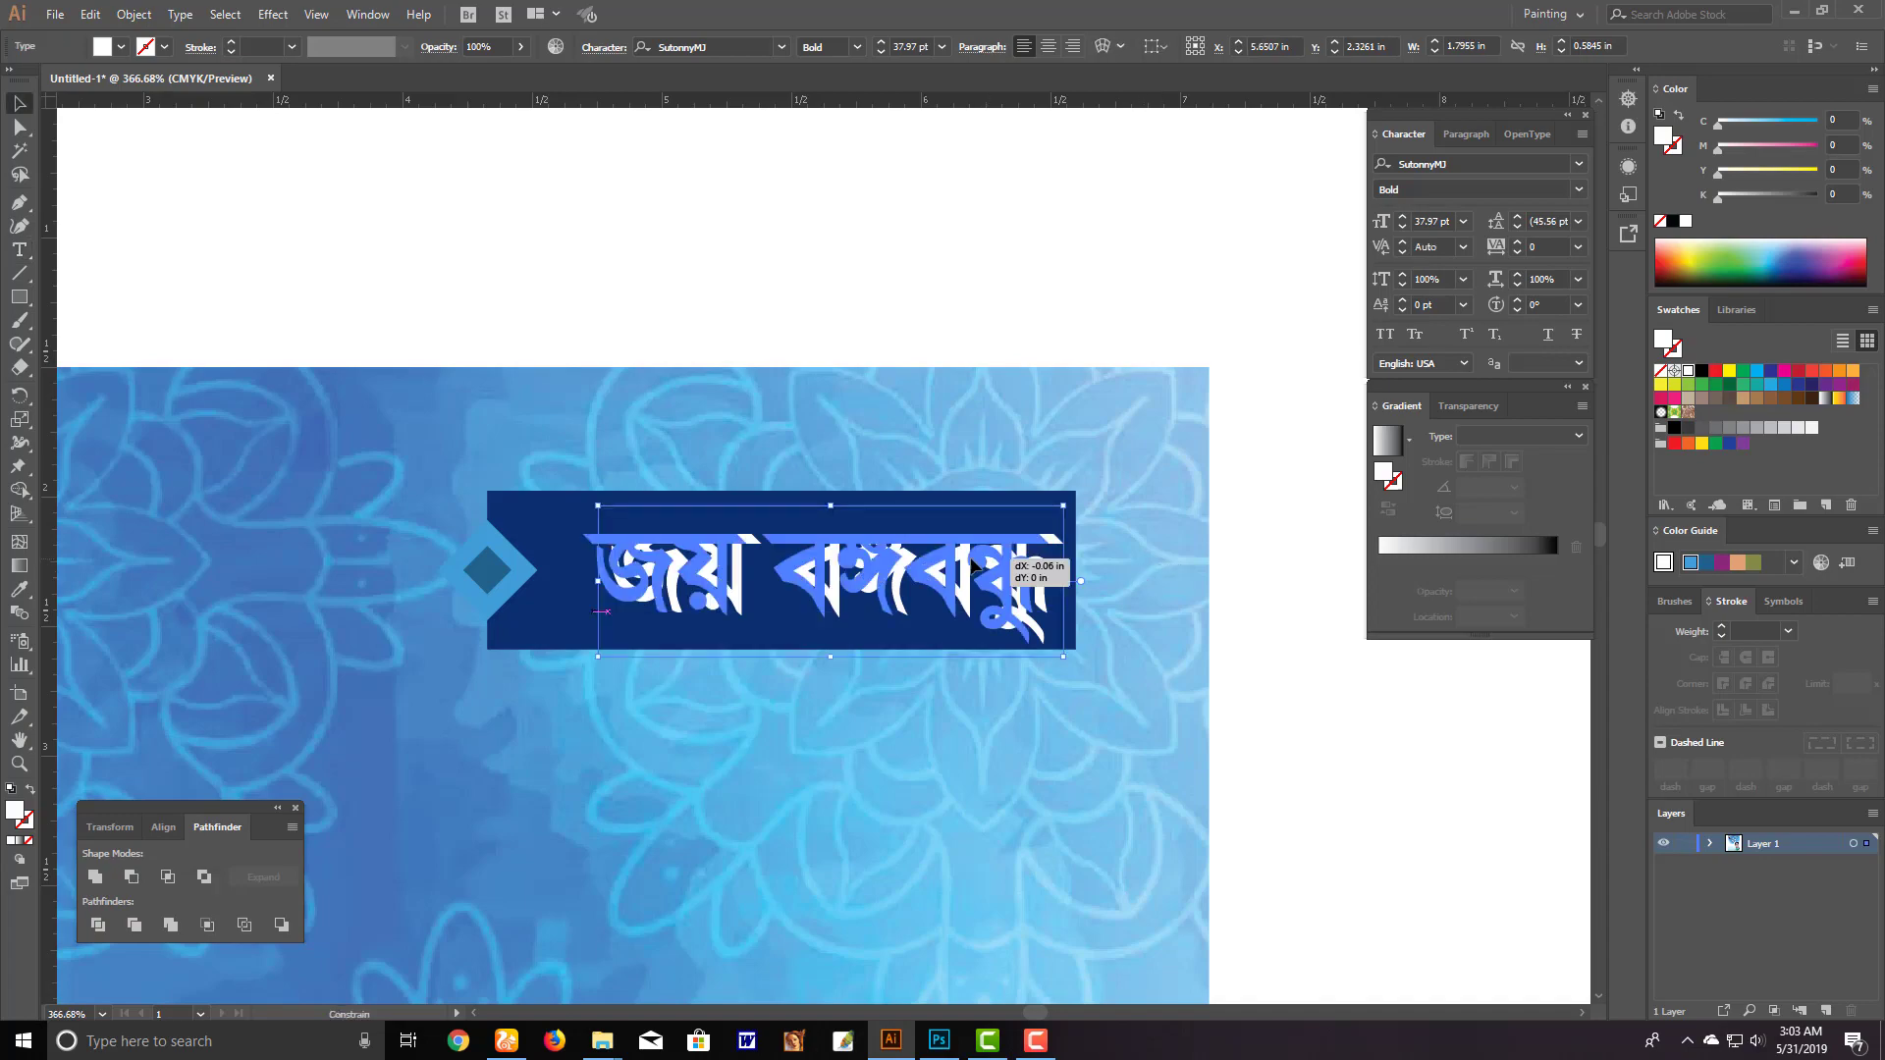
{"action": "left_click", "coordinate": [1254, 688]}
{"action": "scroll", "coordinate": [634, 654], "scroll_direction": "down", "scroll_amount": 2}
{"action": "scroll", "coordinate": [658, 640], "scroll_direction": "down", "scroll_amount": 3}
Draw a circle over the crescent moon and centre it using outline view
{"action": "scroll", "coordinate": [417, 589], "scroll_direction": "down", "scroll_amount": 1}
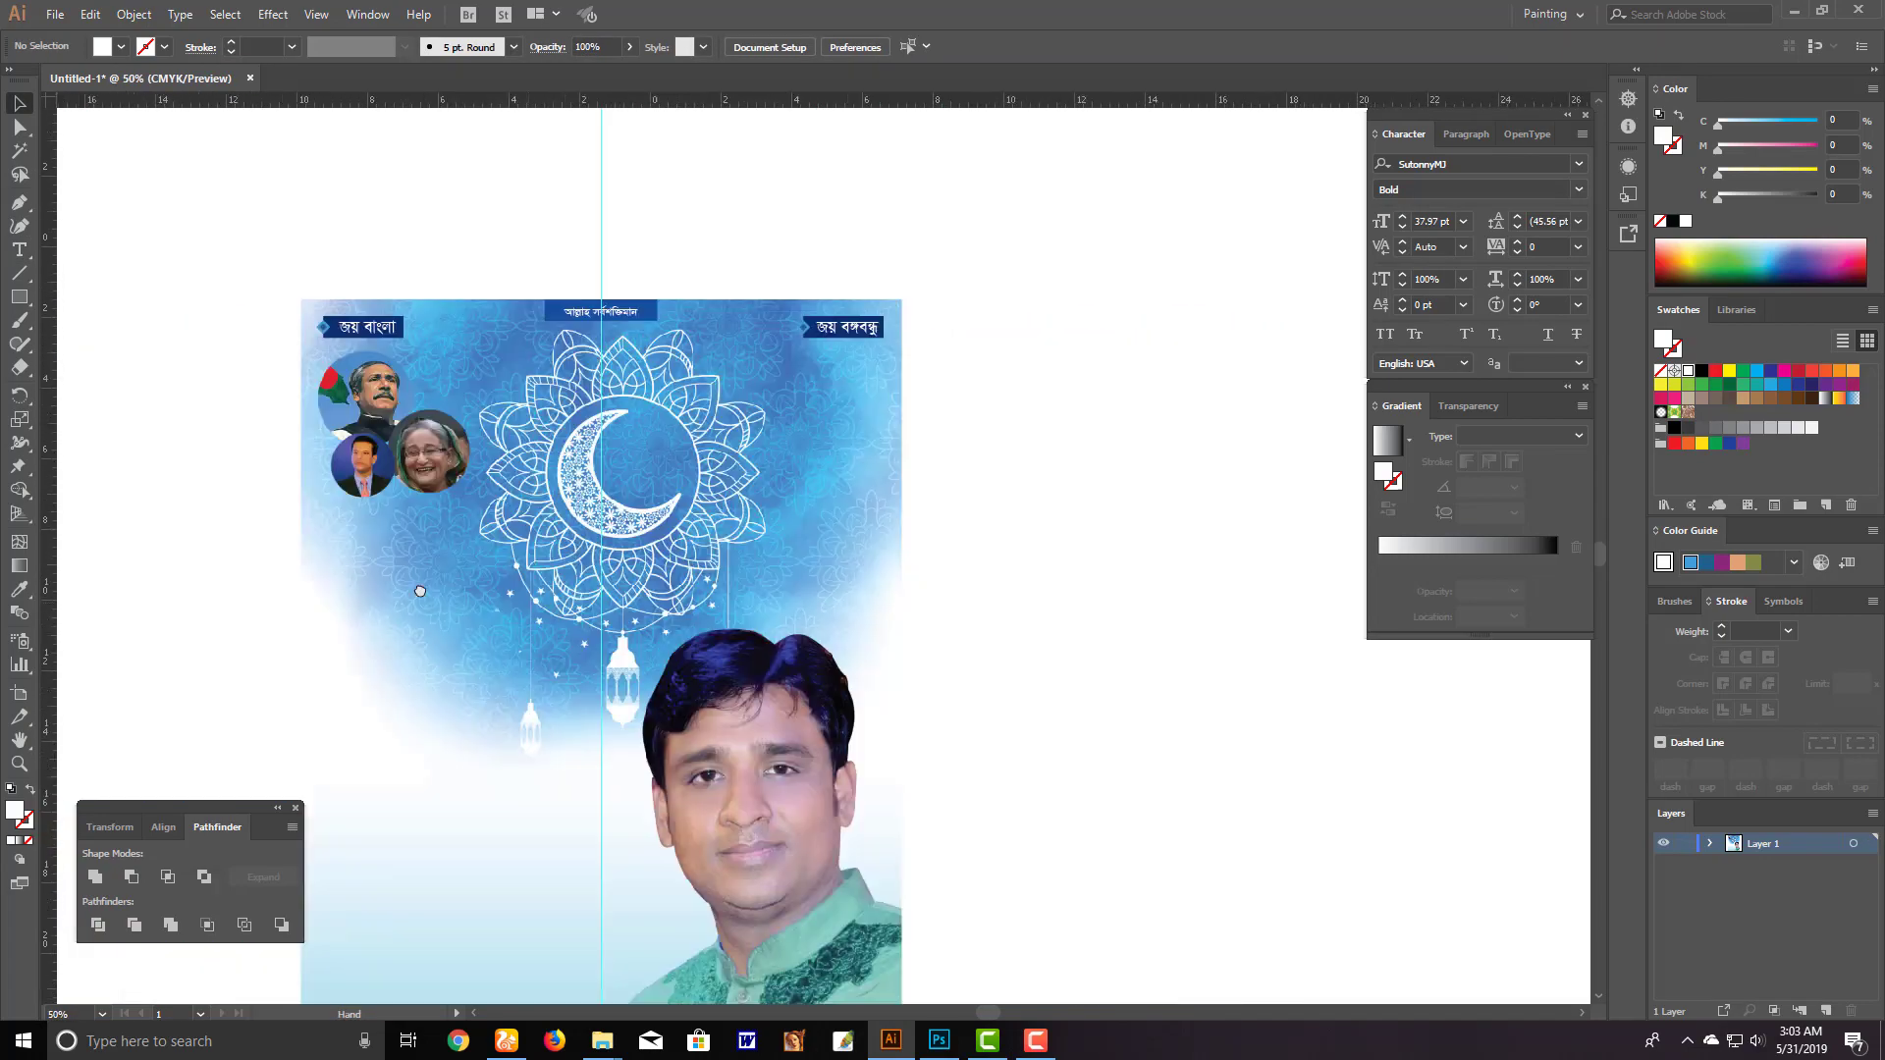
{"action": "left_click_drag", "start_coordinate": [424, 267], "coordinate": [604, 589]}
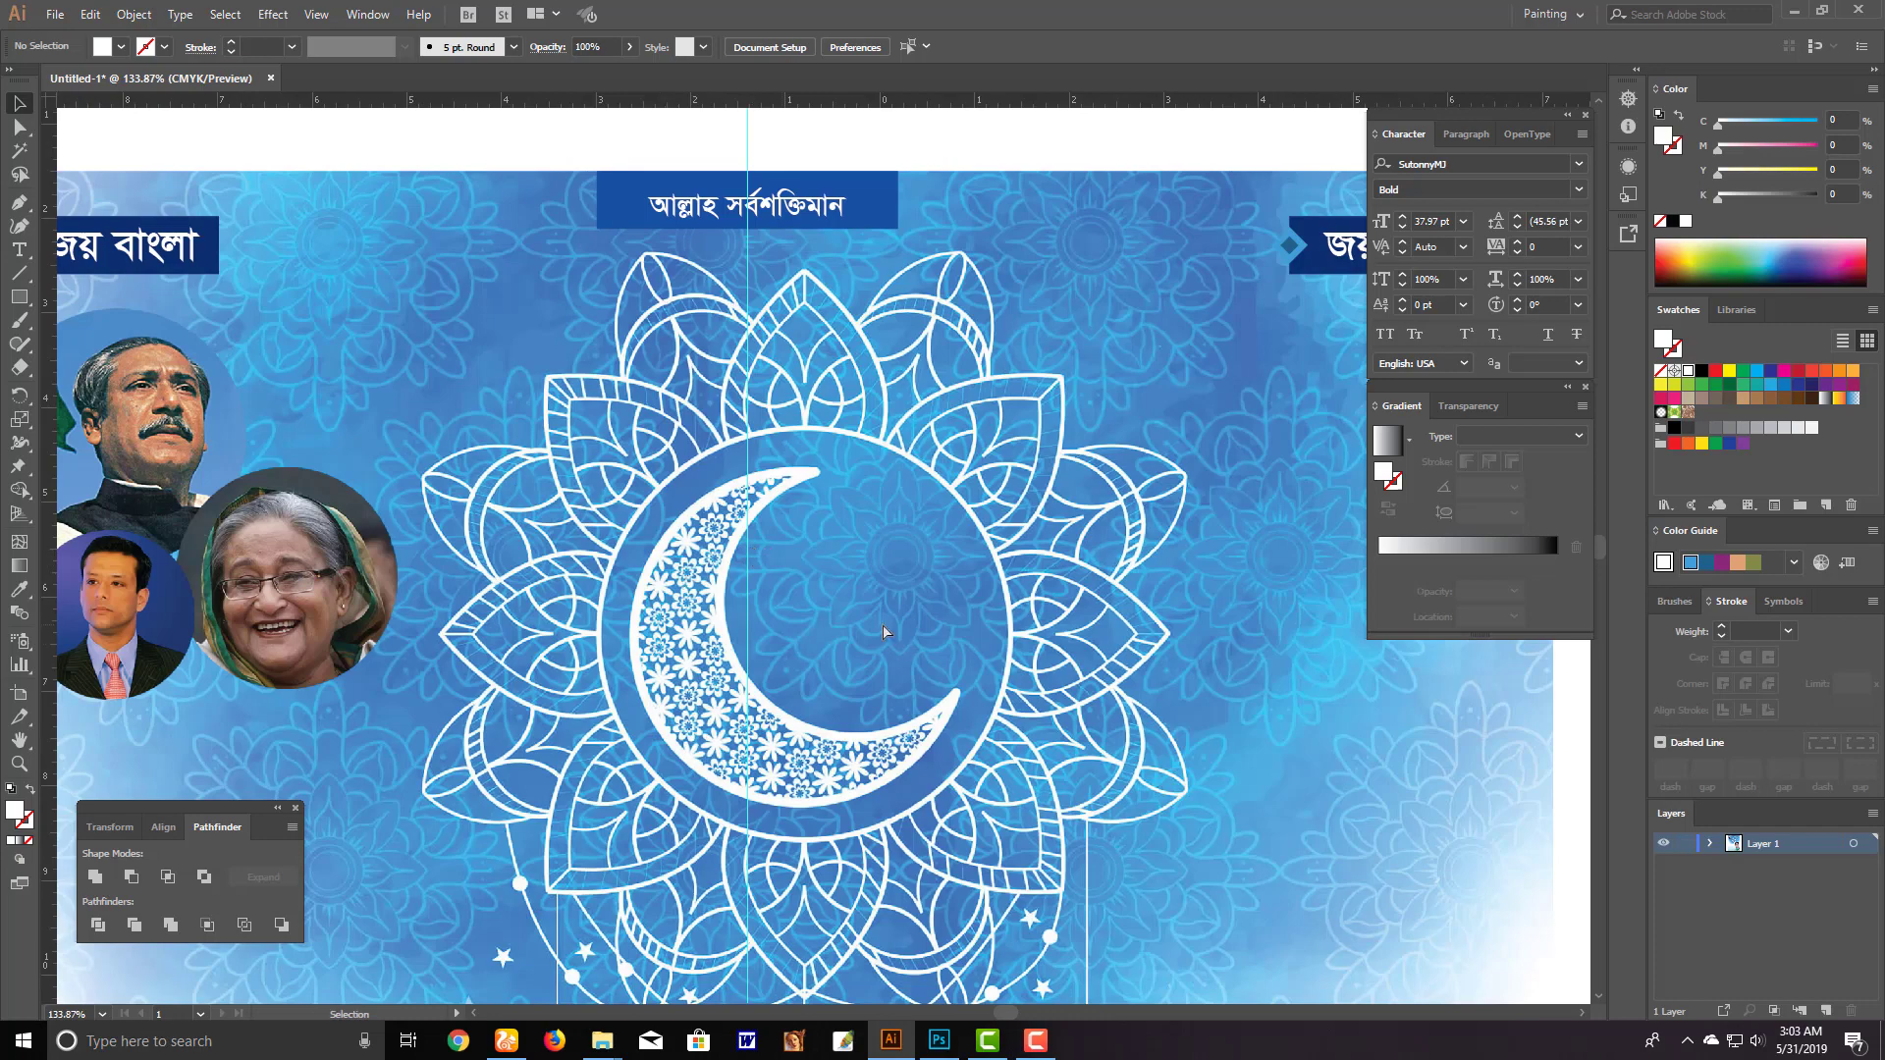
{"action": "left_click_drag", "start_coordinate": [903, 647], "coordinate": [614, 556]}
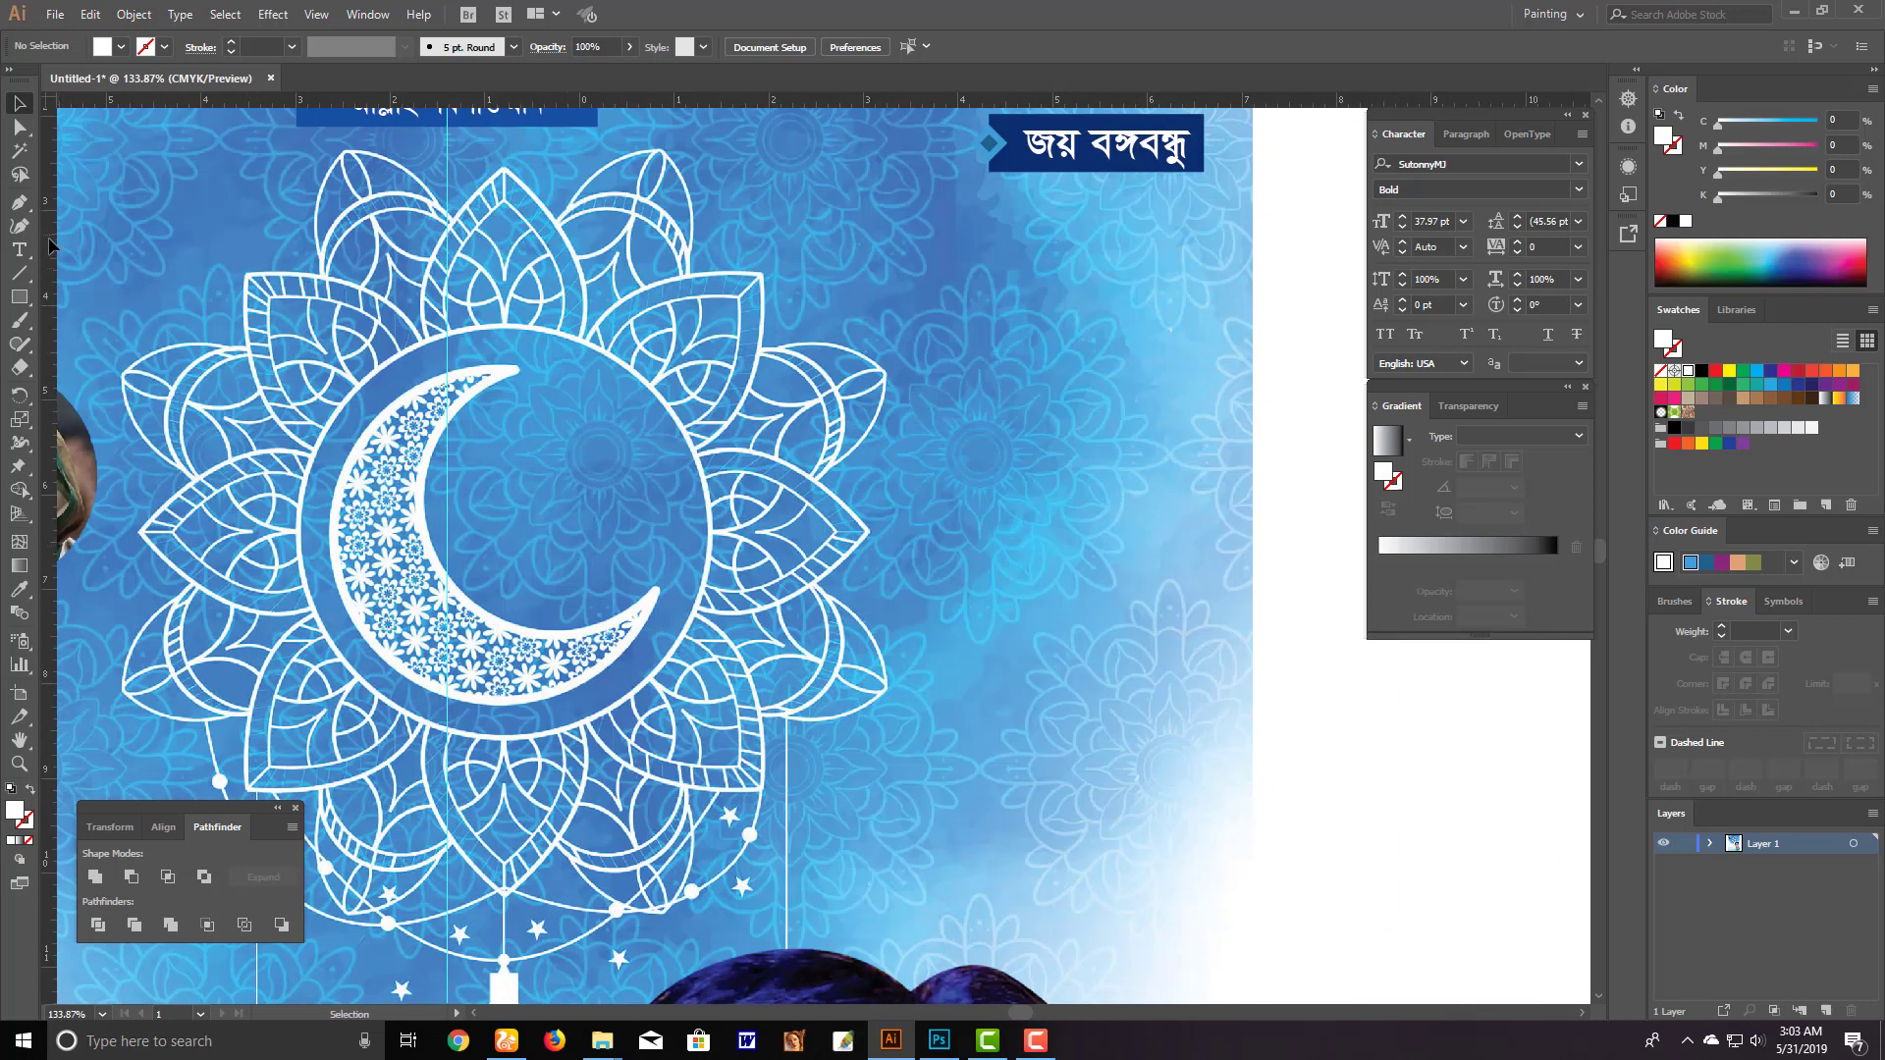
{"action": "left_click_drag", "start_coordinate": [25, 307], "coordinate": [91, 350]}
{"action": "mouse_move", "coordinate": [164, 262]}
{"action": "left_mouse_down"}
{"action": "mouse_move", "coordinate": [580, 678]}
{"action": "mouse_move", "coordinate": [629, 764]}
{"action": "left_mouse_up"}
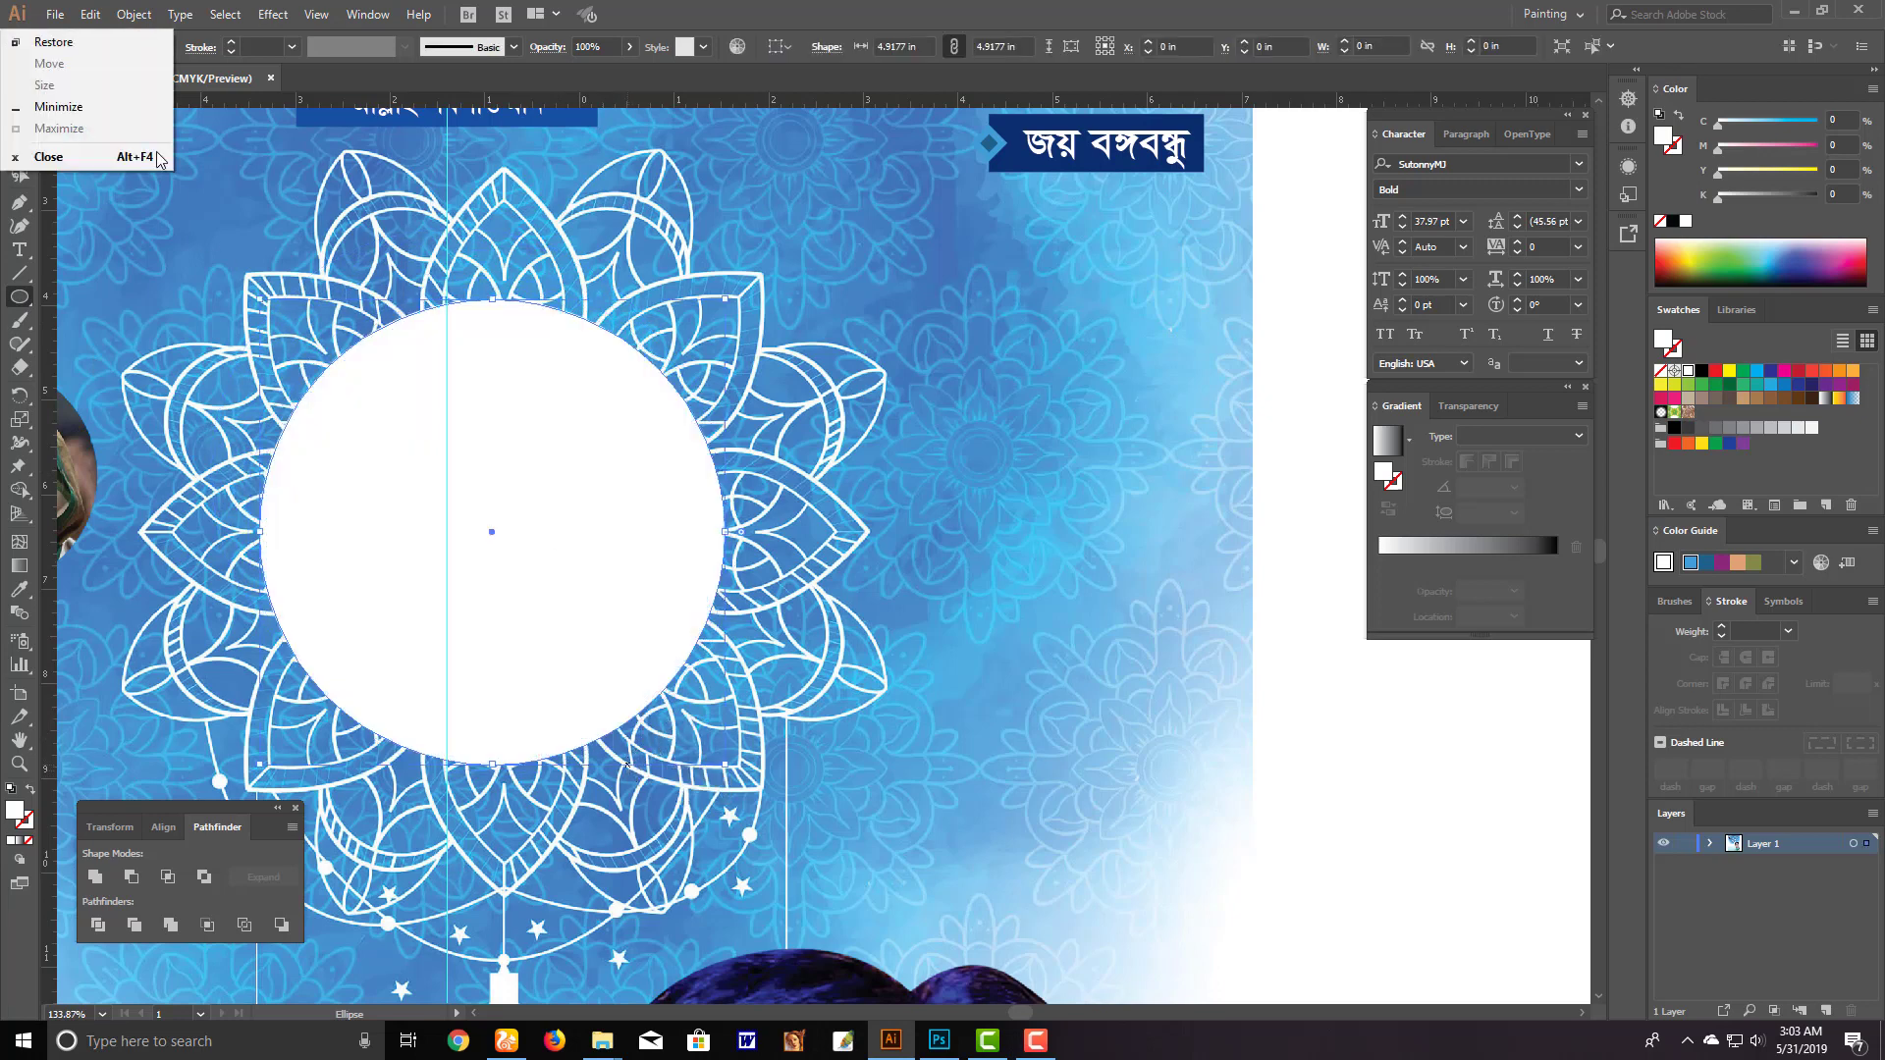
{"action": "key", "text": "Escape"}
{"action": "key", "text": "v"}
{"action": "left_click_drag", "start_coordinate": [543, 581], "coordinate": [554, 582]}
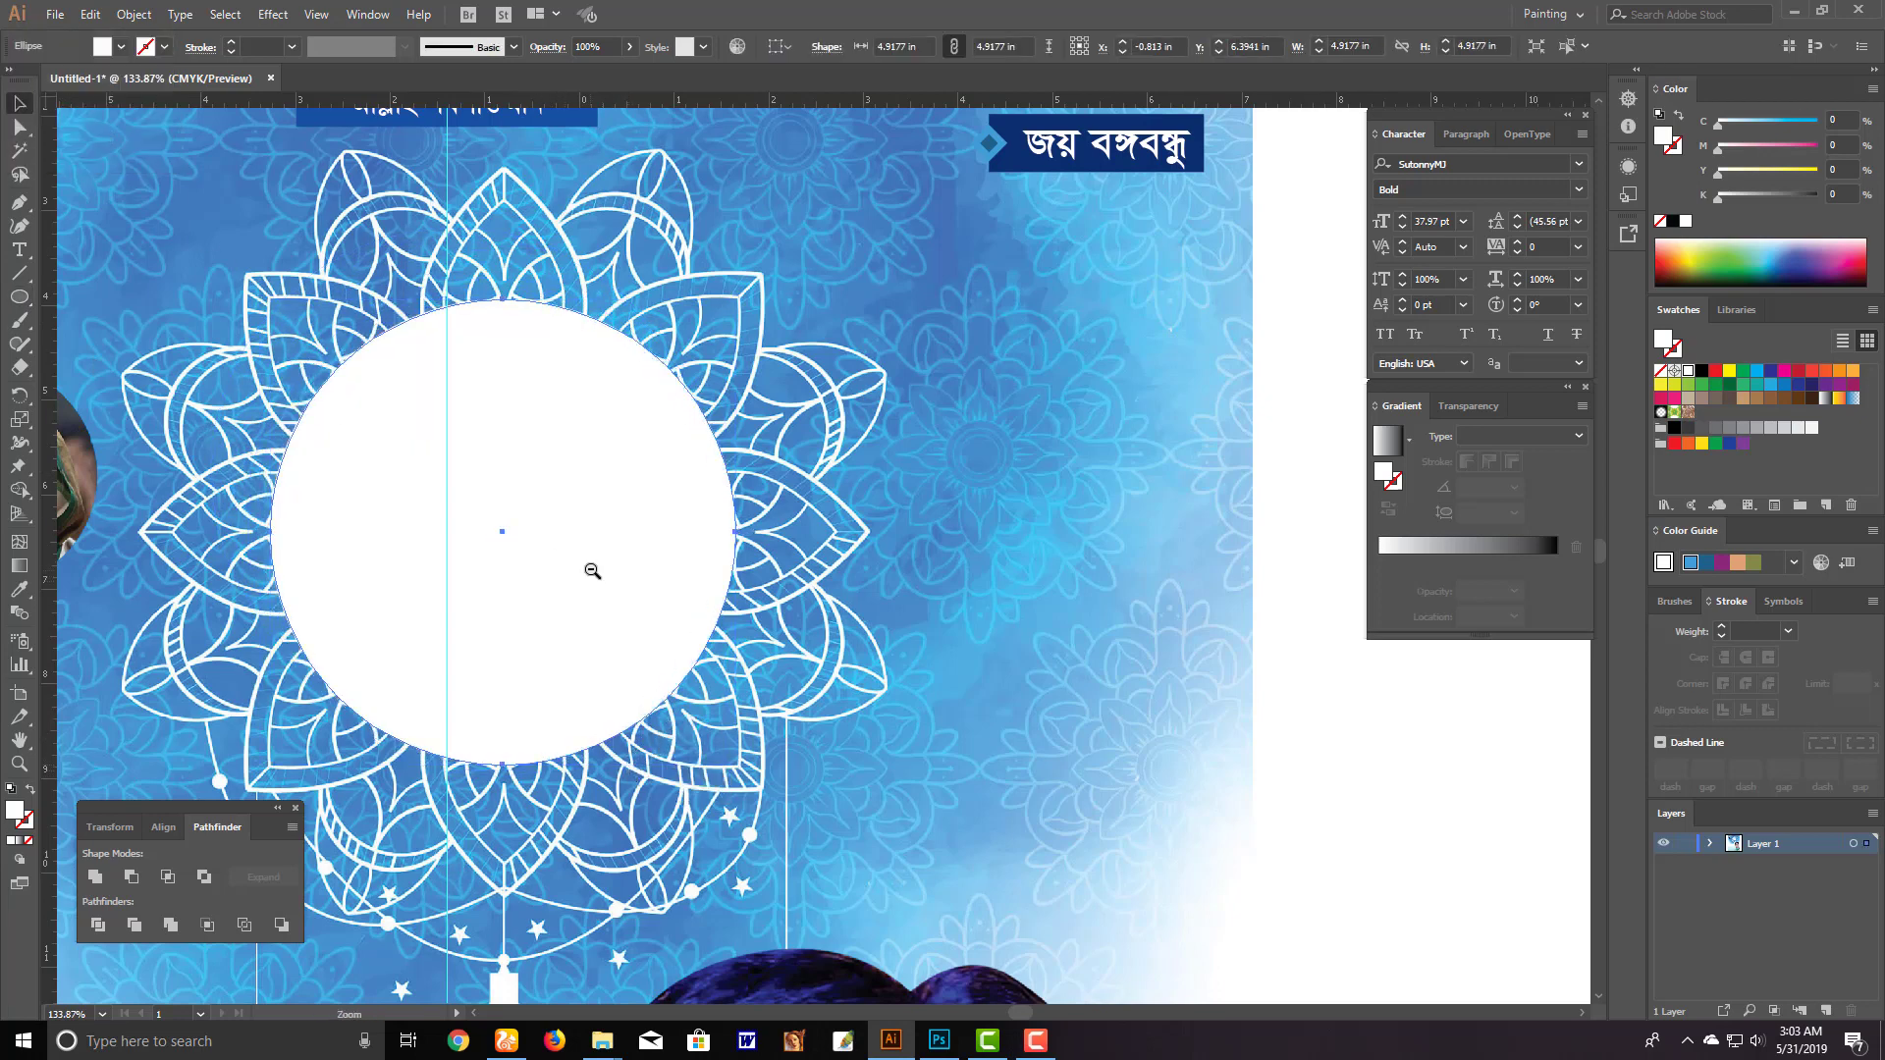
{"action": "left_click", "coordinate": [592, 571], "text": "ctrl+alt"}
{"action": "left_click_drag", "start_coordinate": [1026, 488], "coordinate": [804, 494]}
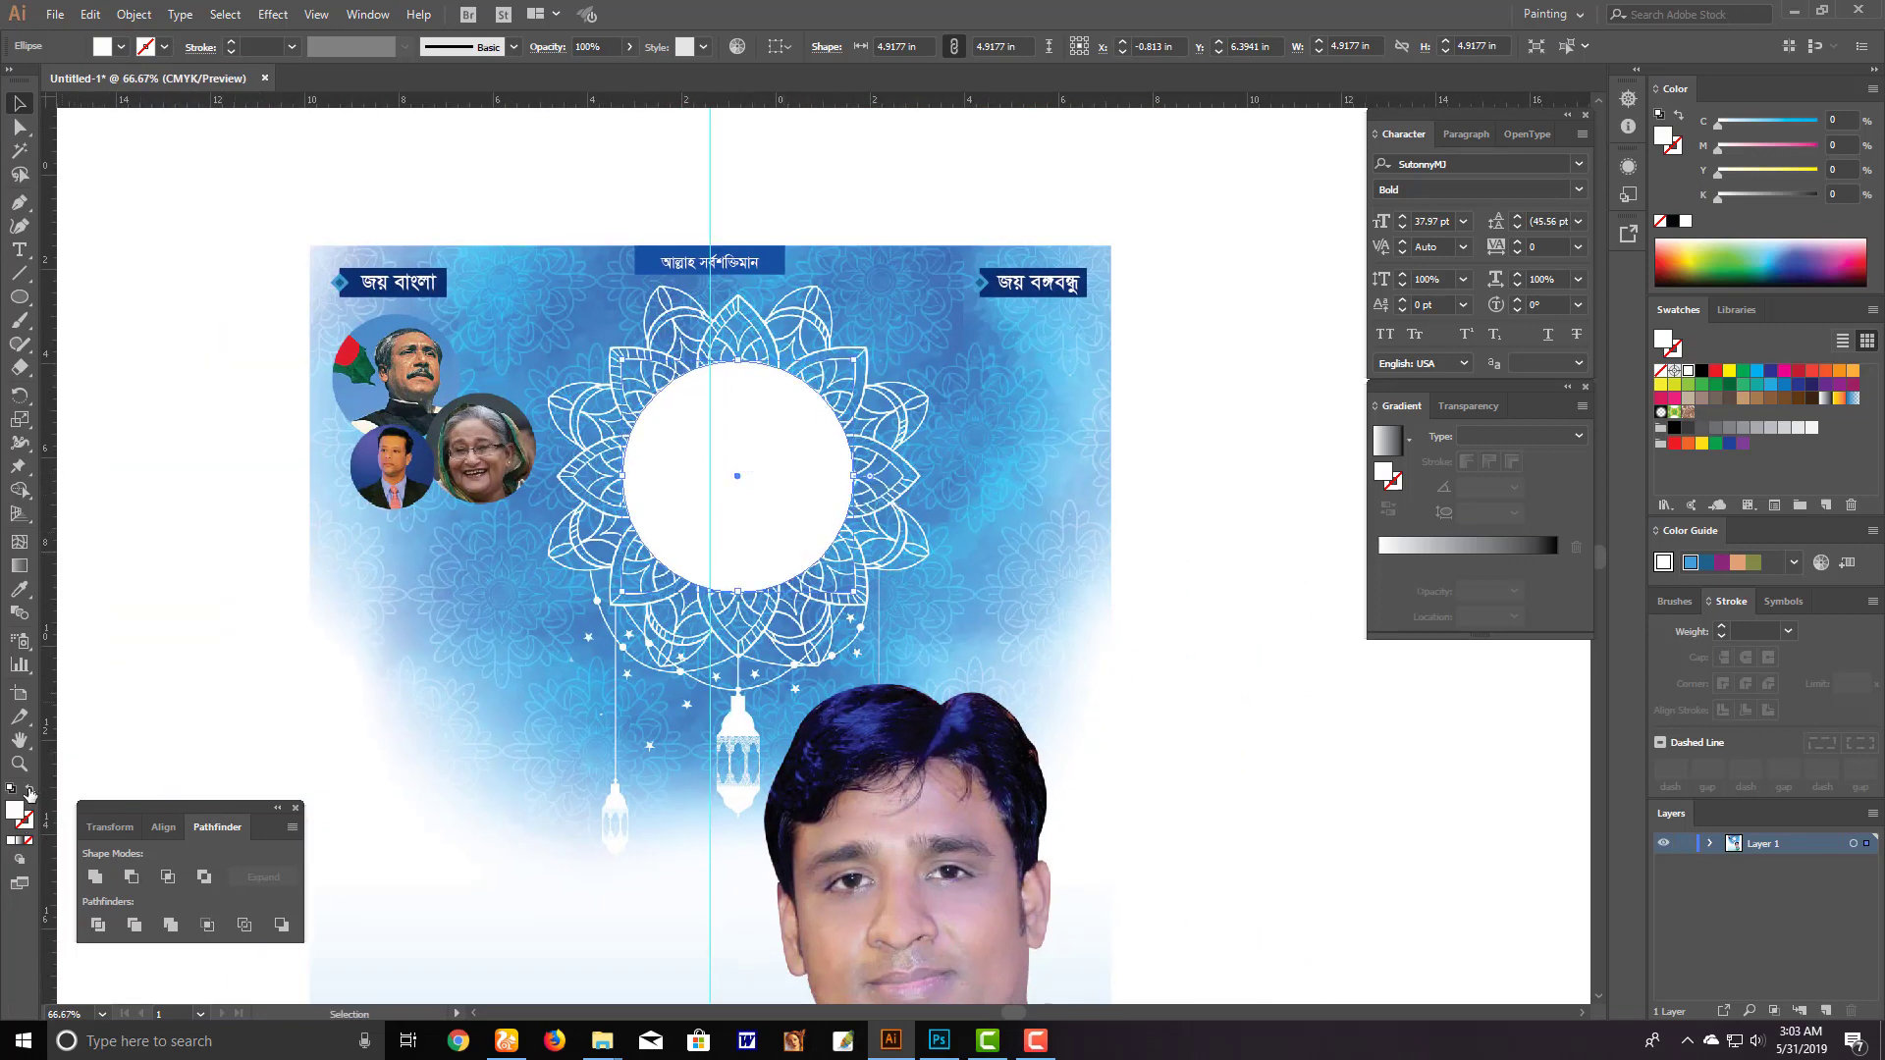
{"action": "left_click", "coordinate": [28, 790]}
{"action": "left_click", "coordinate": [811, 525], "text": "ctrl"}
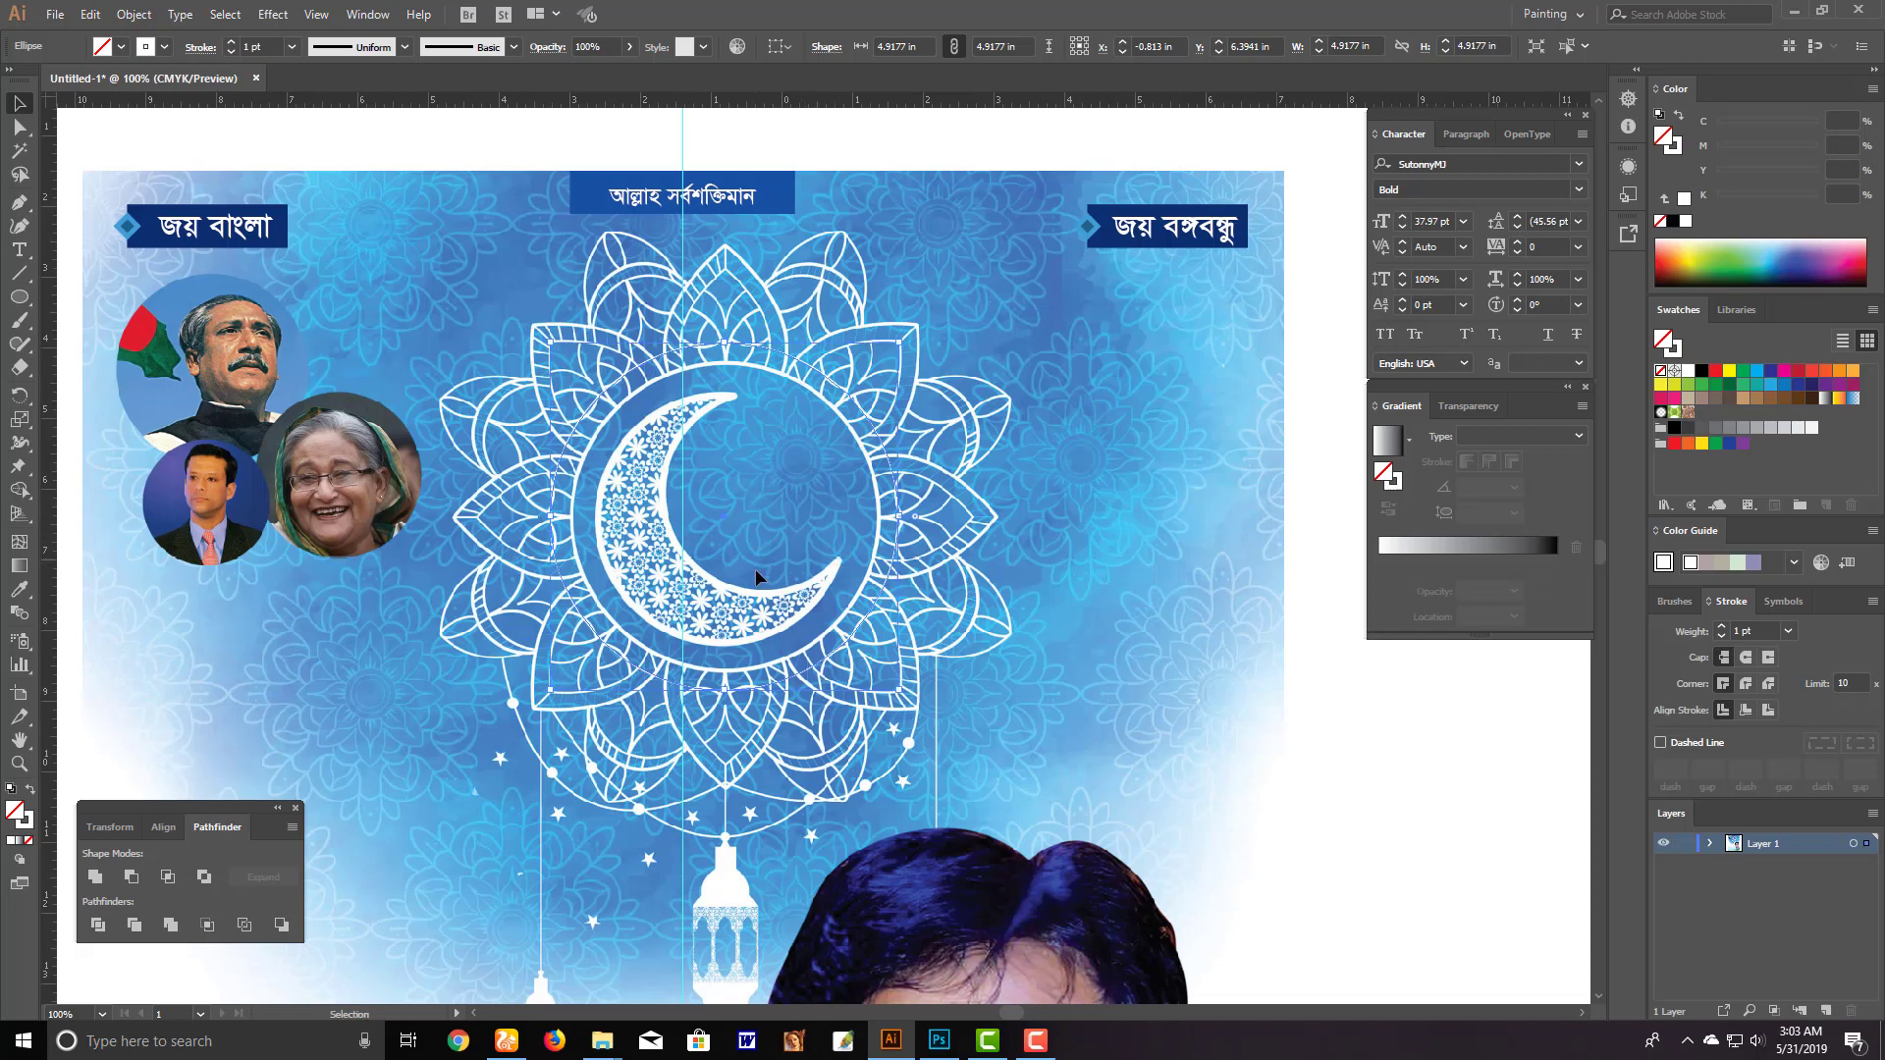
{"action": "key", "text": "Right"}
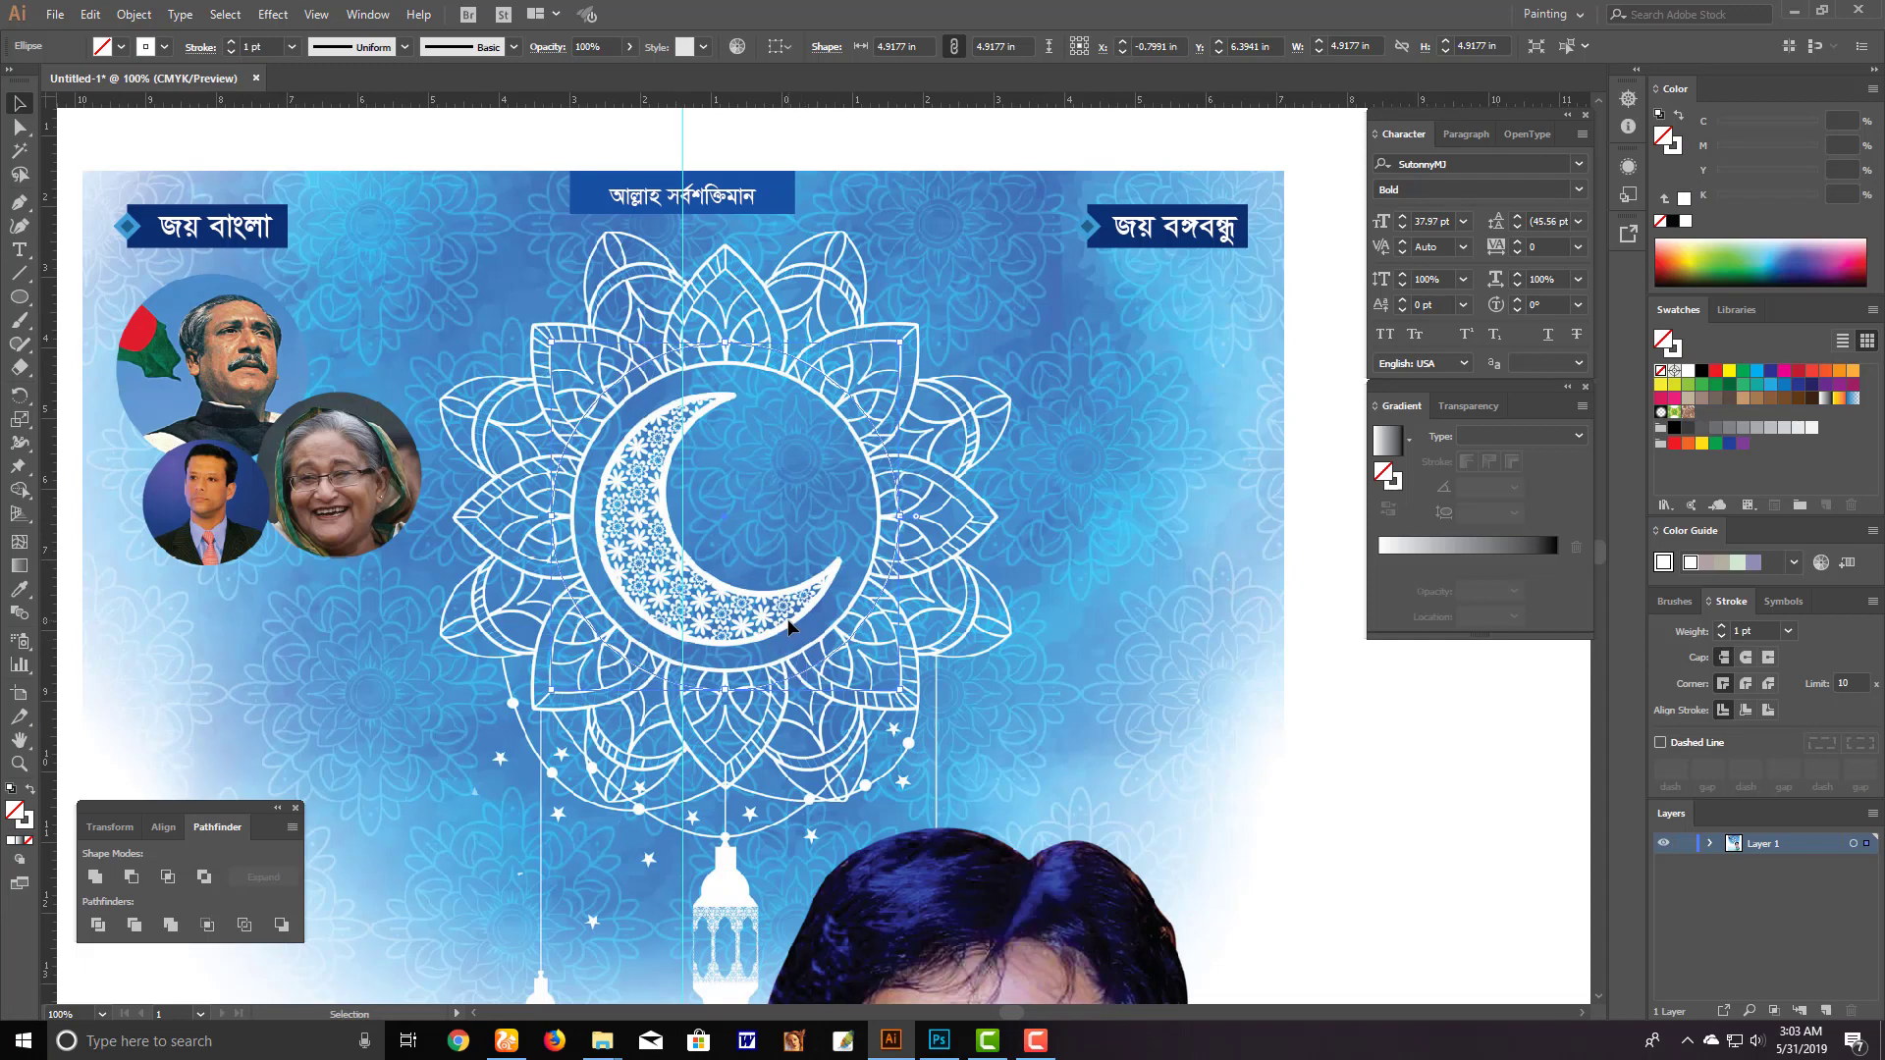
{"action": "left_click", "coordinate": [32, 791]}
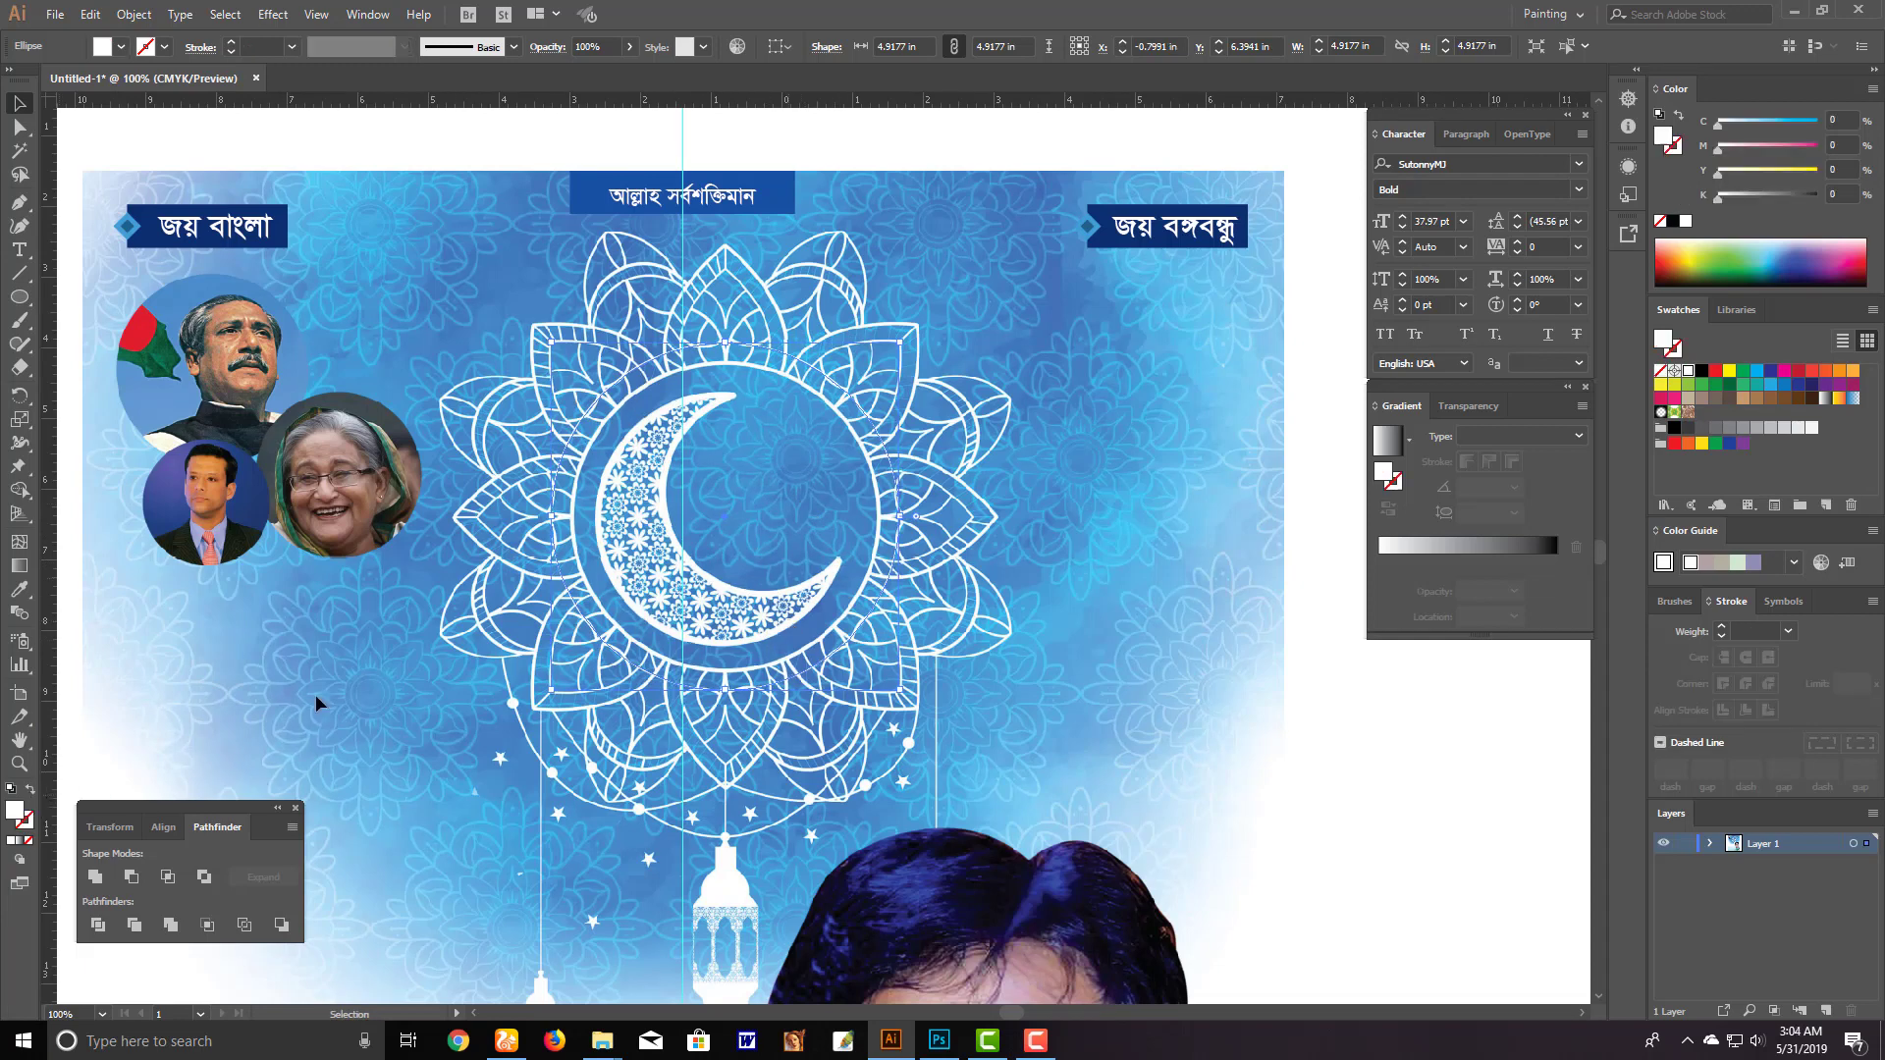
Fill the circle dark navy and give it a cyan outline
{"action": "left_click", "coordinate": [1679, 150]}
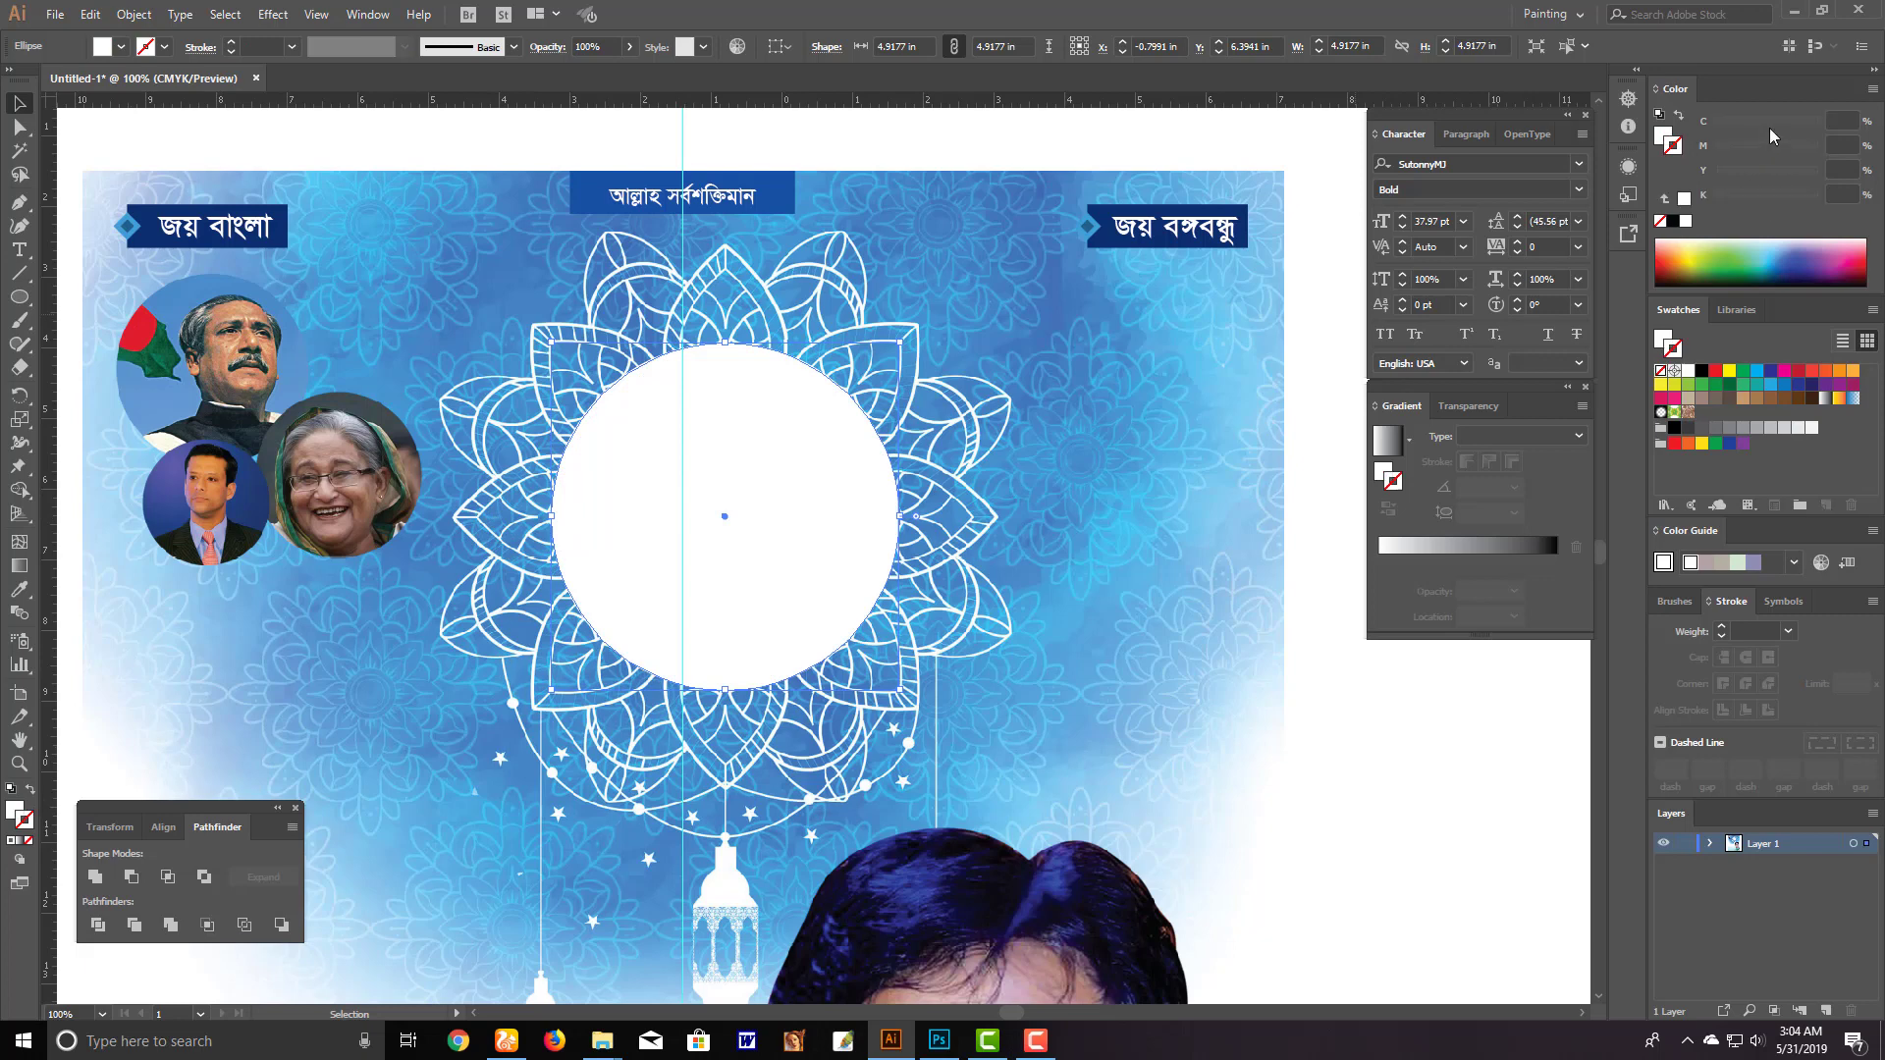
{"action": "left_click", "coordinate": [1757, 371]}
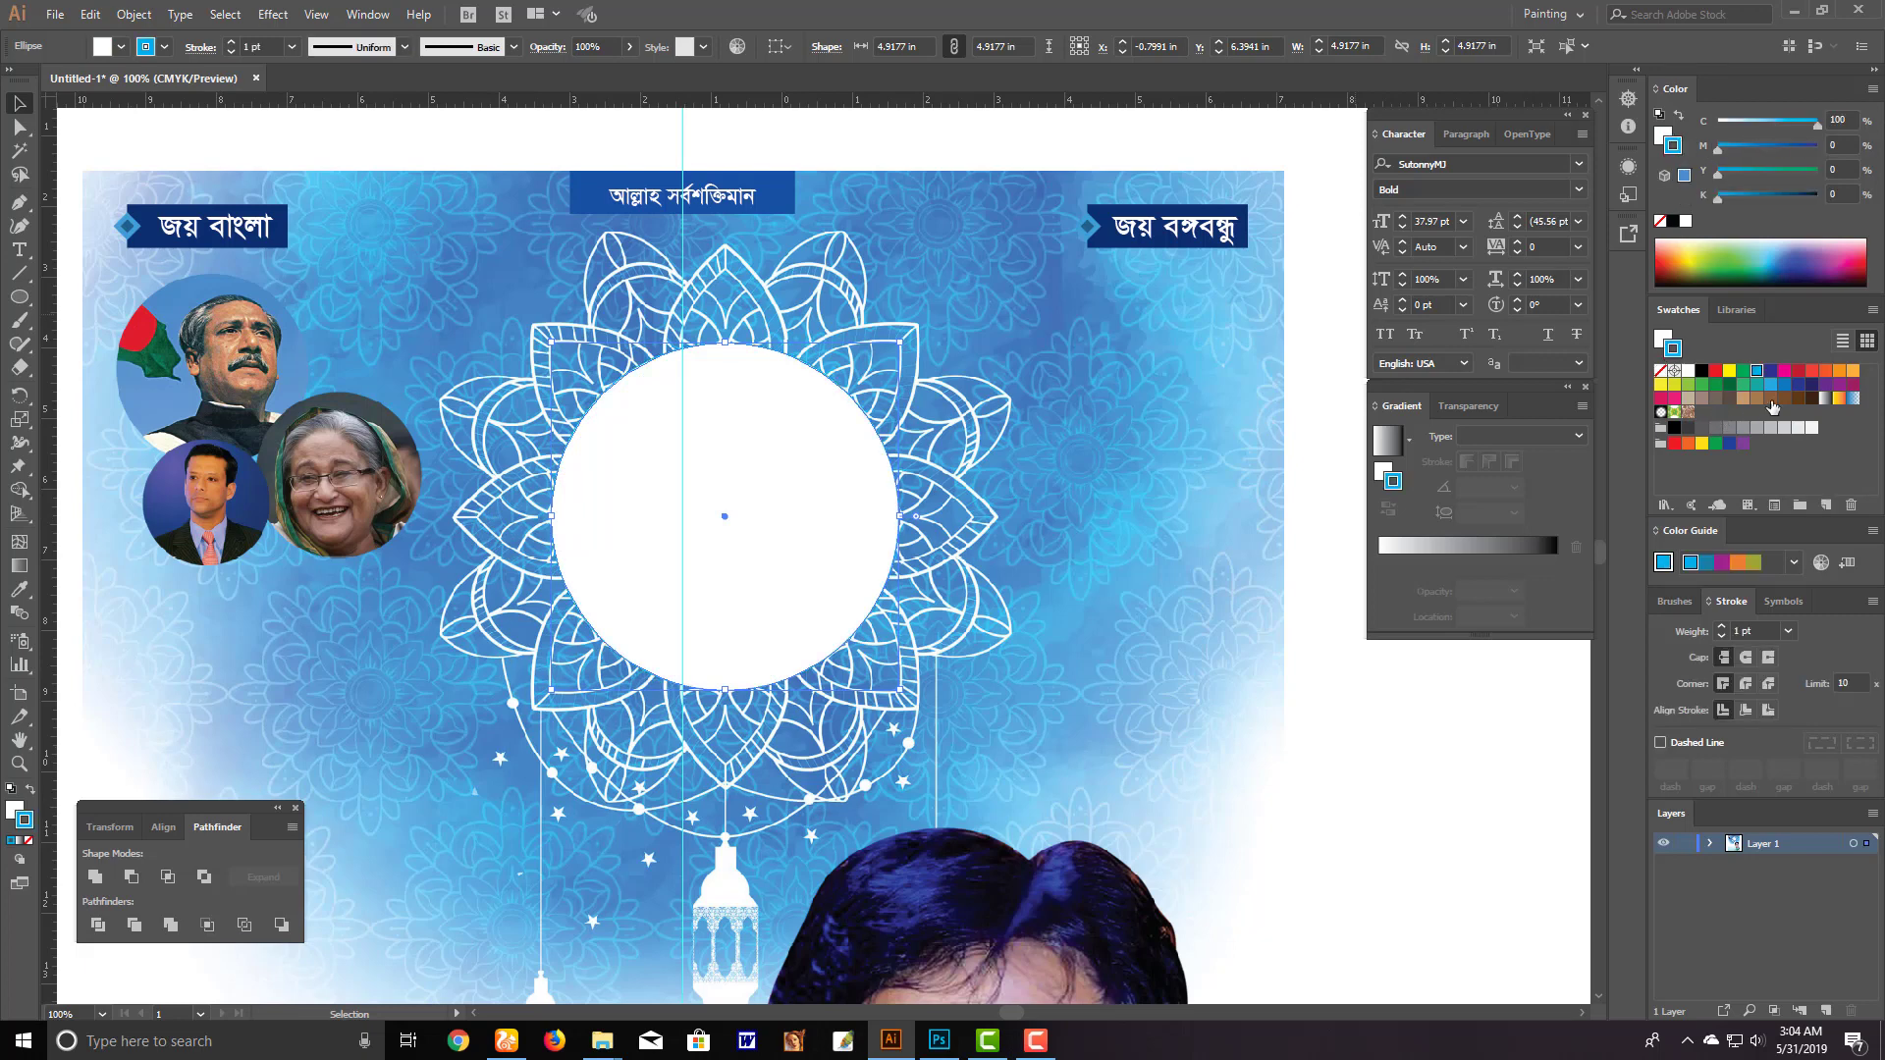
{"action": "left_click", "coordinate": [1772, 372]}
{"action": "key", "text": "x"}
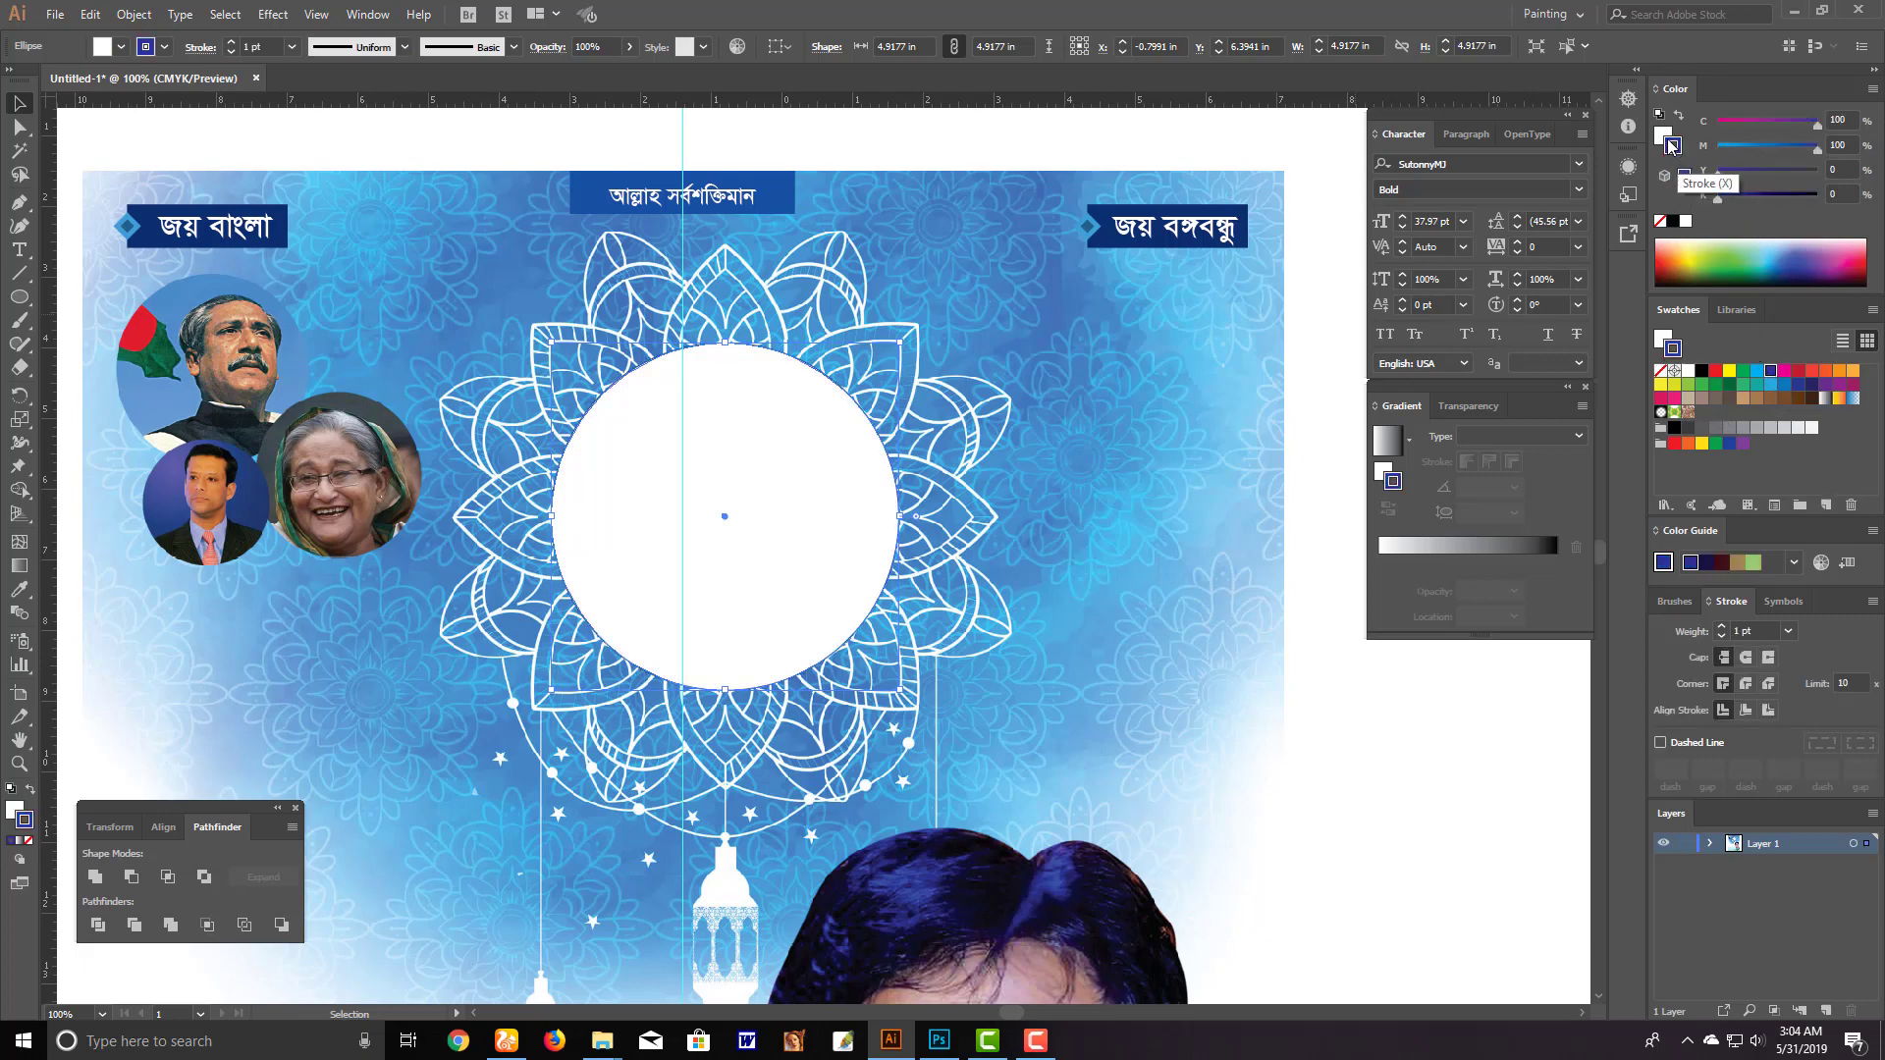
{"action": "left_click", "coordinate": [1771, 372]}
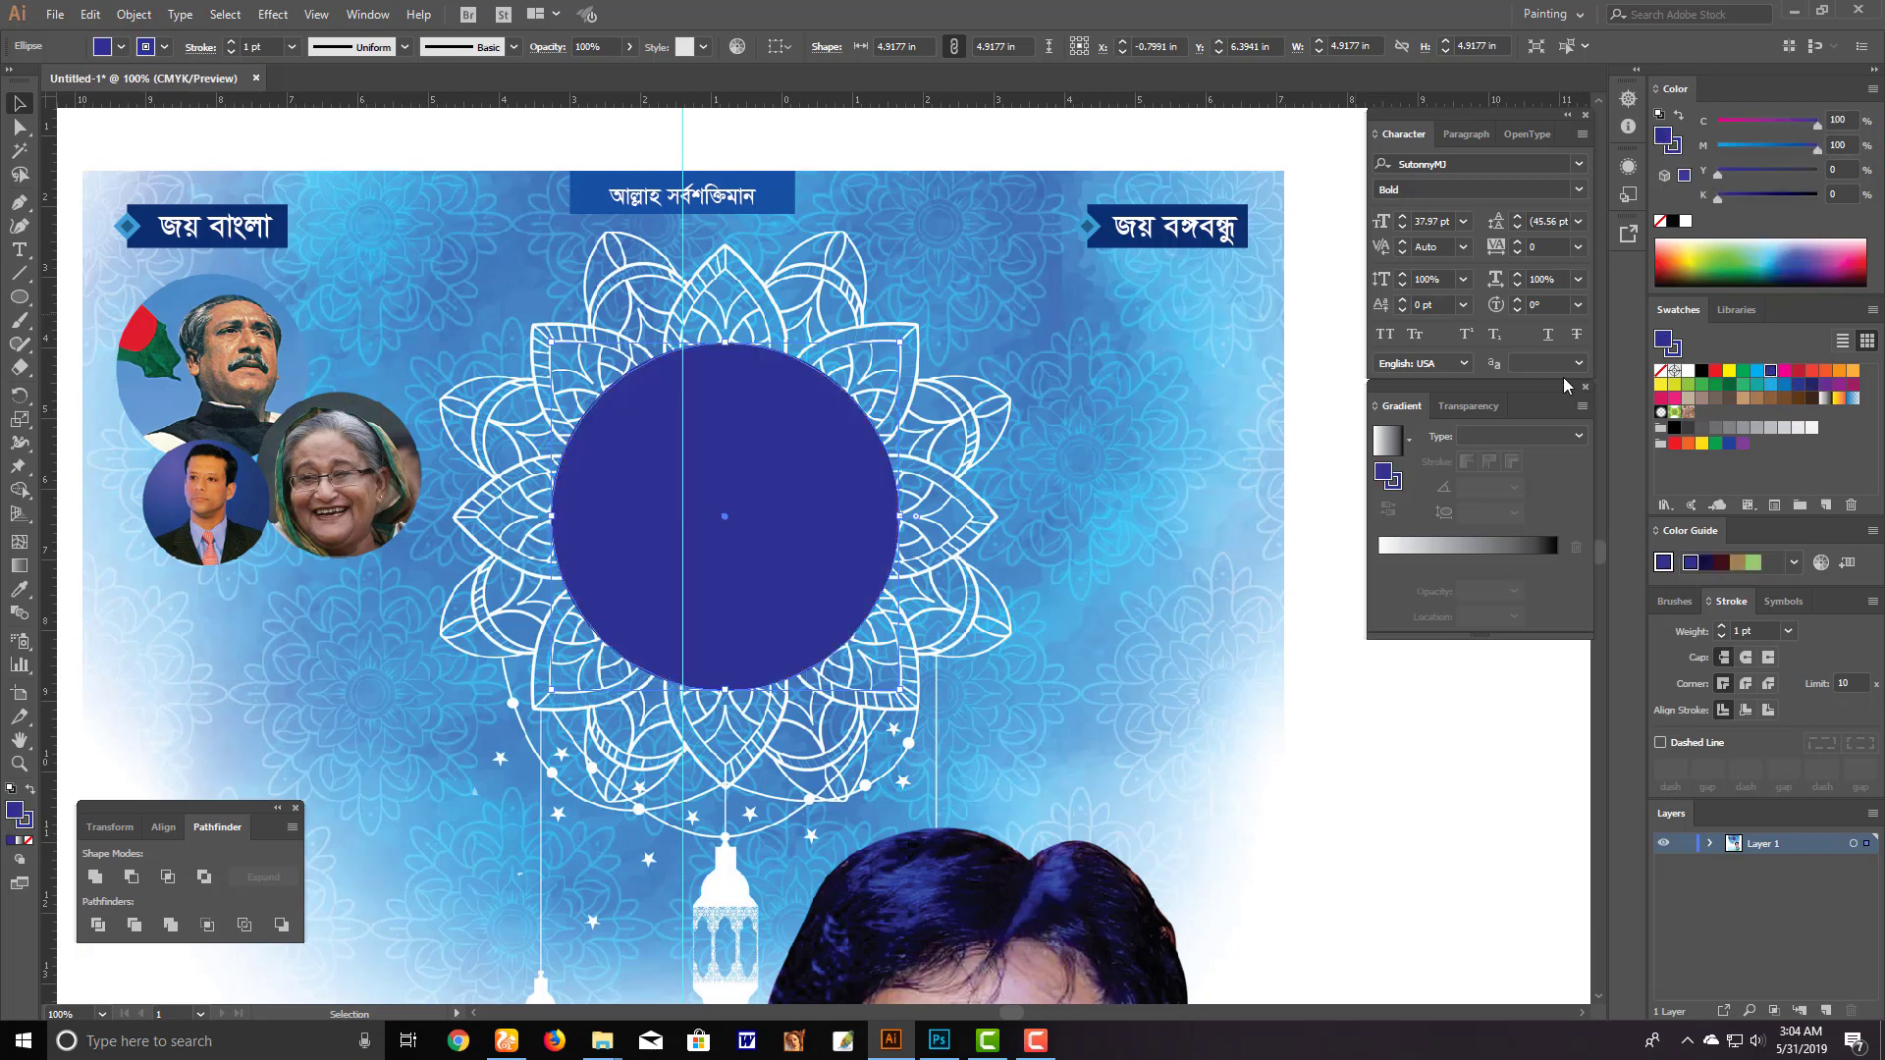
{"action": "left_click", "coordinate": [1749, 198]}
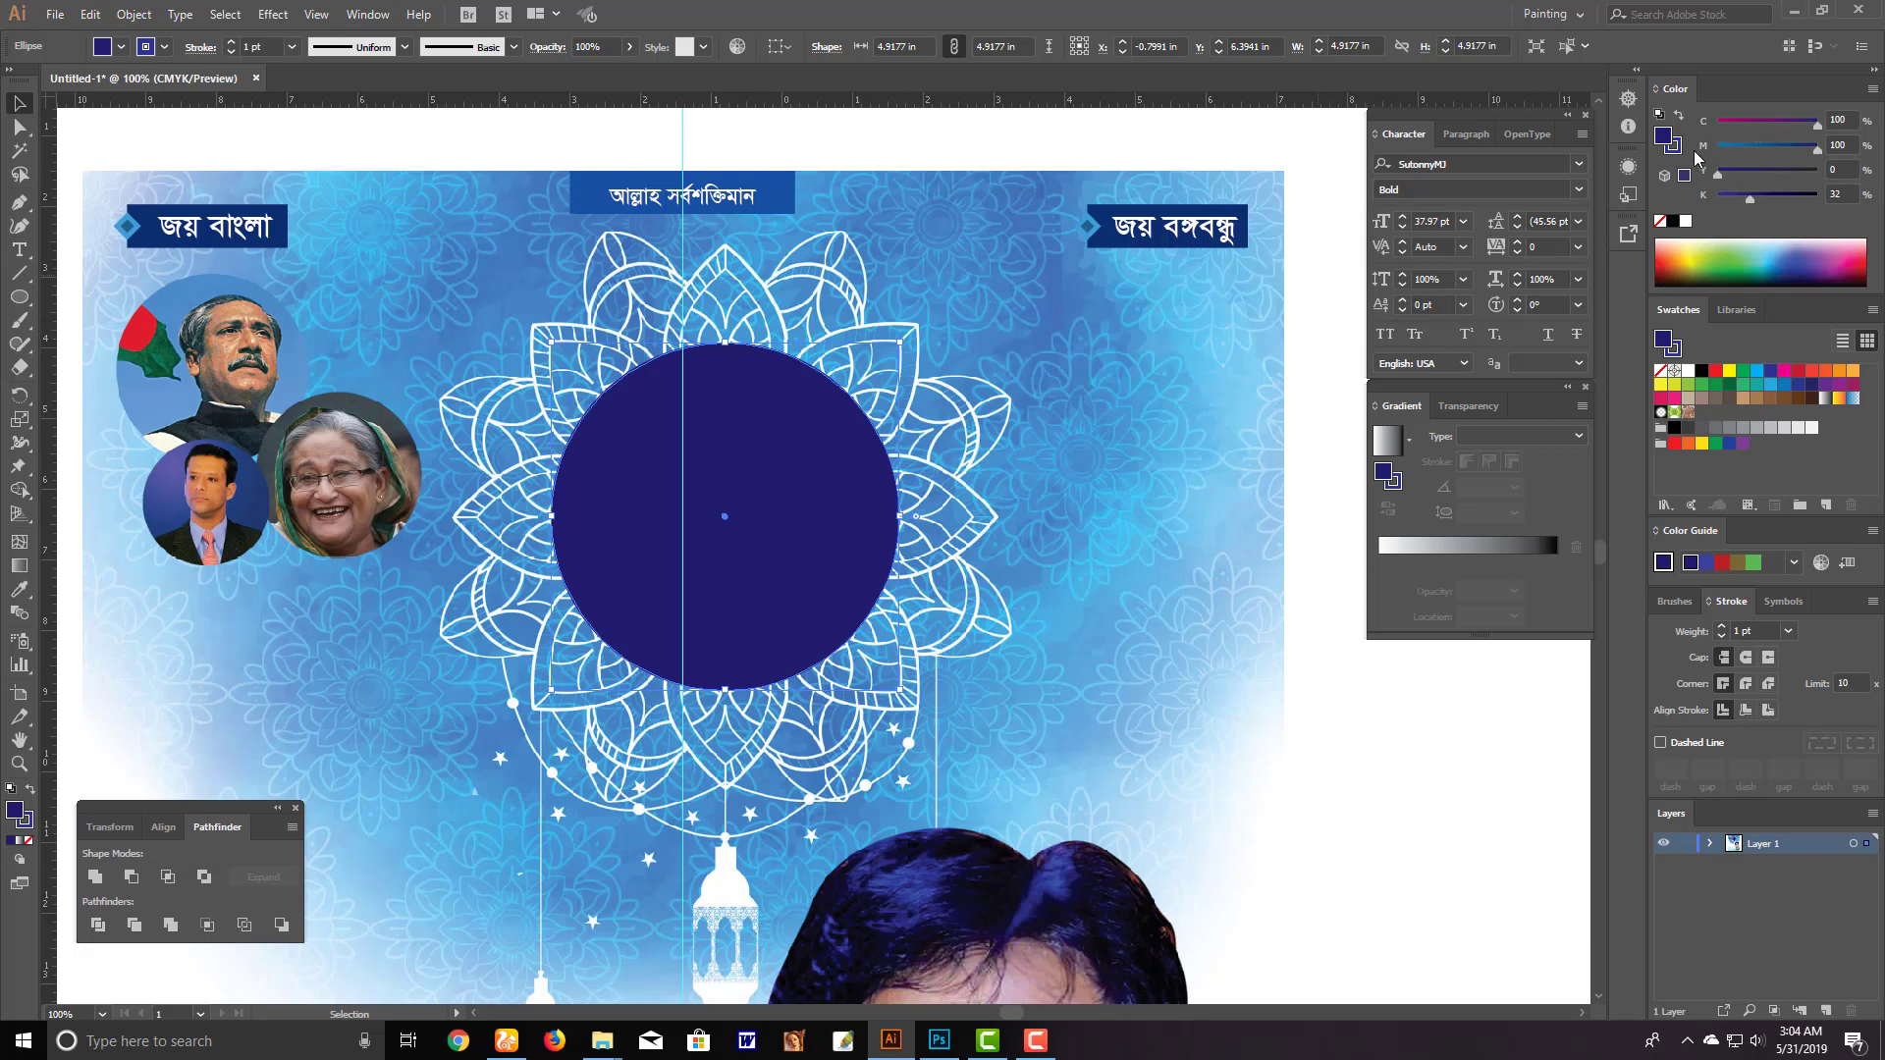
{"action": "key", "text": "x"}
{"action": "left_click_drag", "start_coordinate": [1755, 154], "coordinate": [1713, 147]}
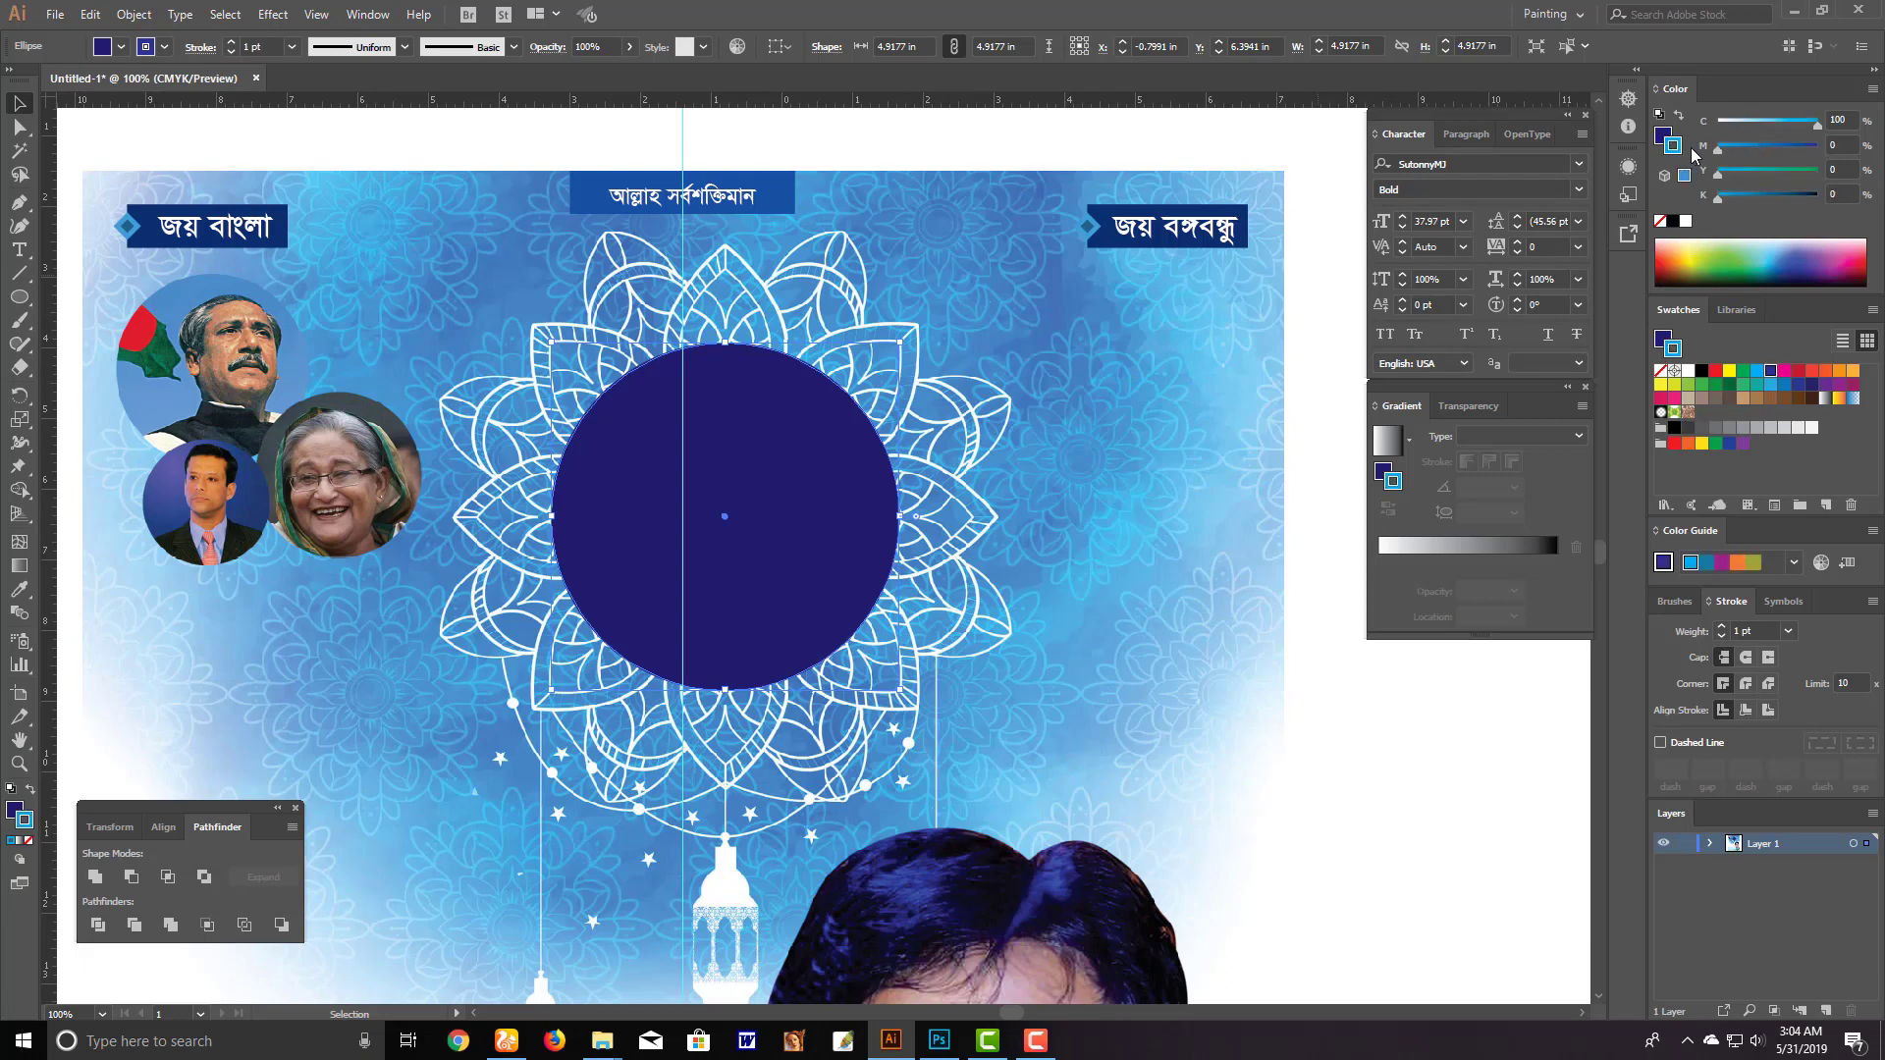
Apply the charcoal brush to the navy circle's outline, trying yellow, orange and green colours
{"action": "left_click", "coordinate": [1796, 130]}
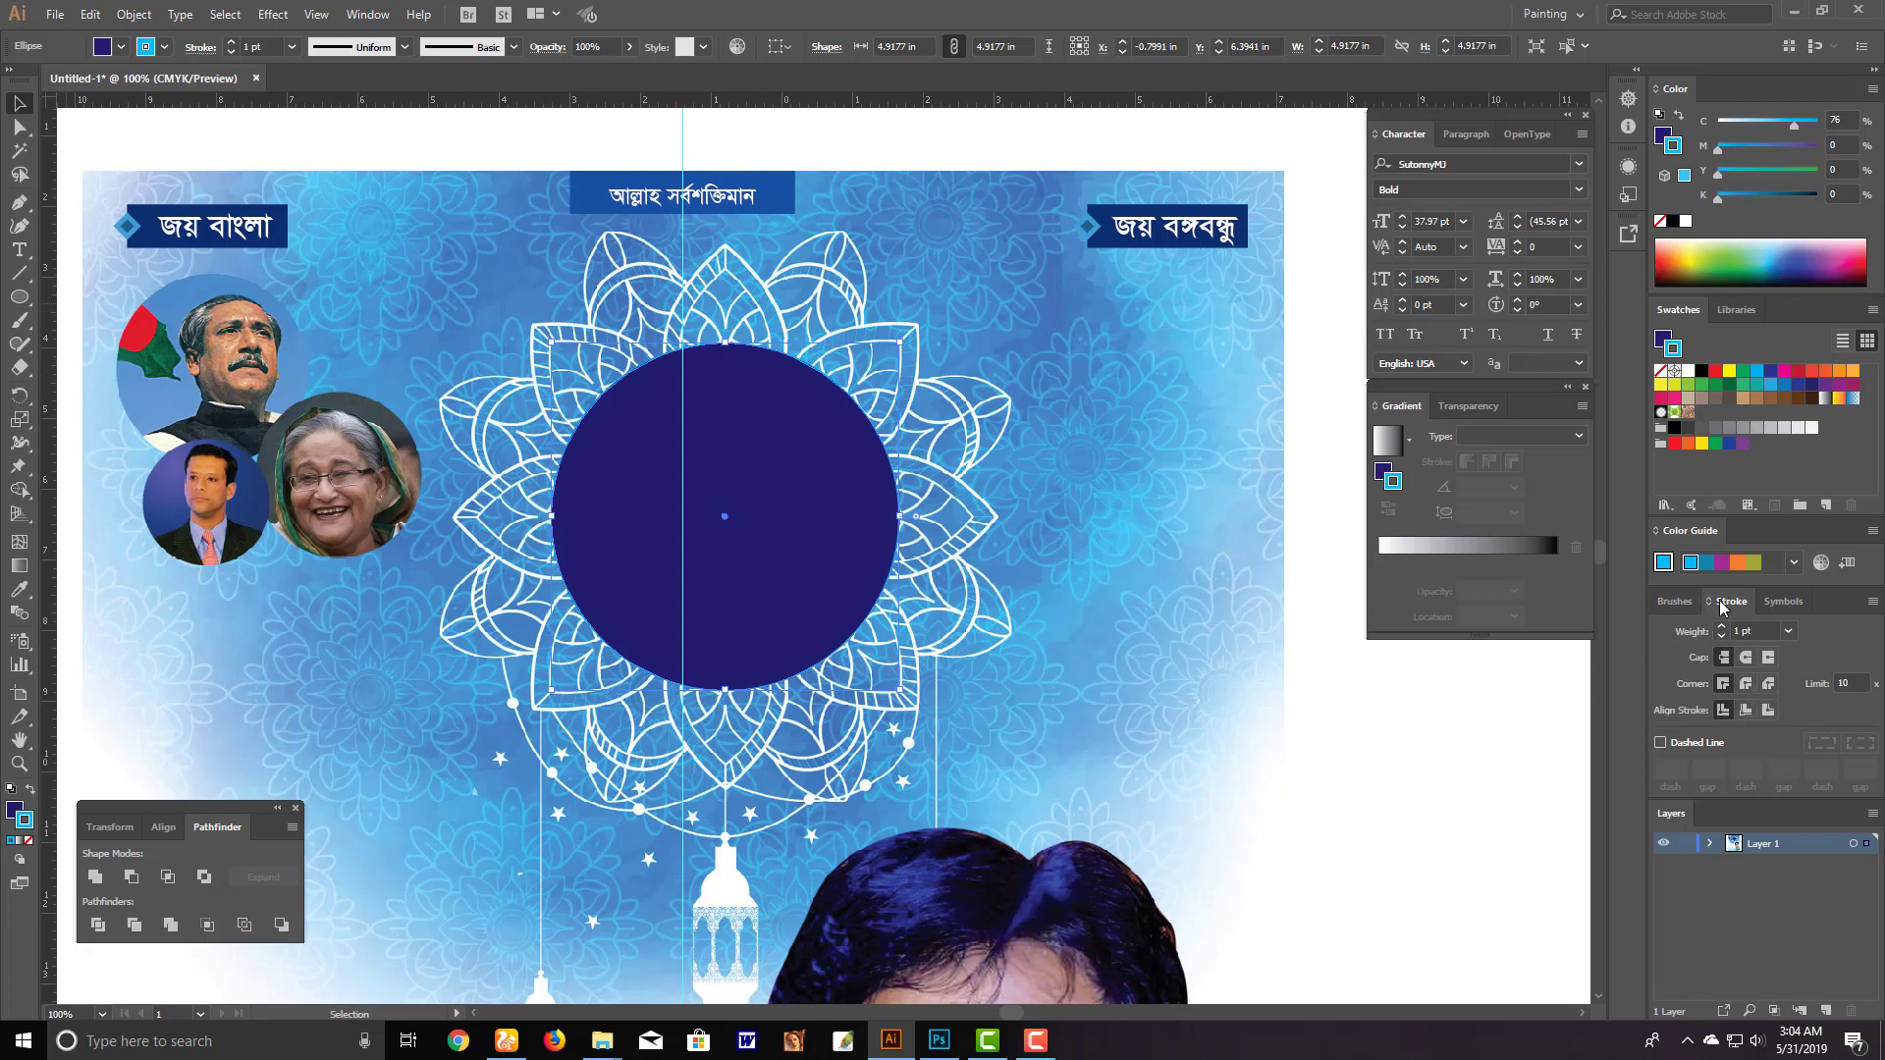
{"action": "left_click", "coordinate": [1675, 602]}
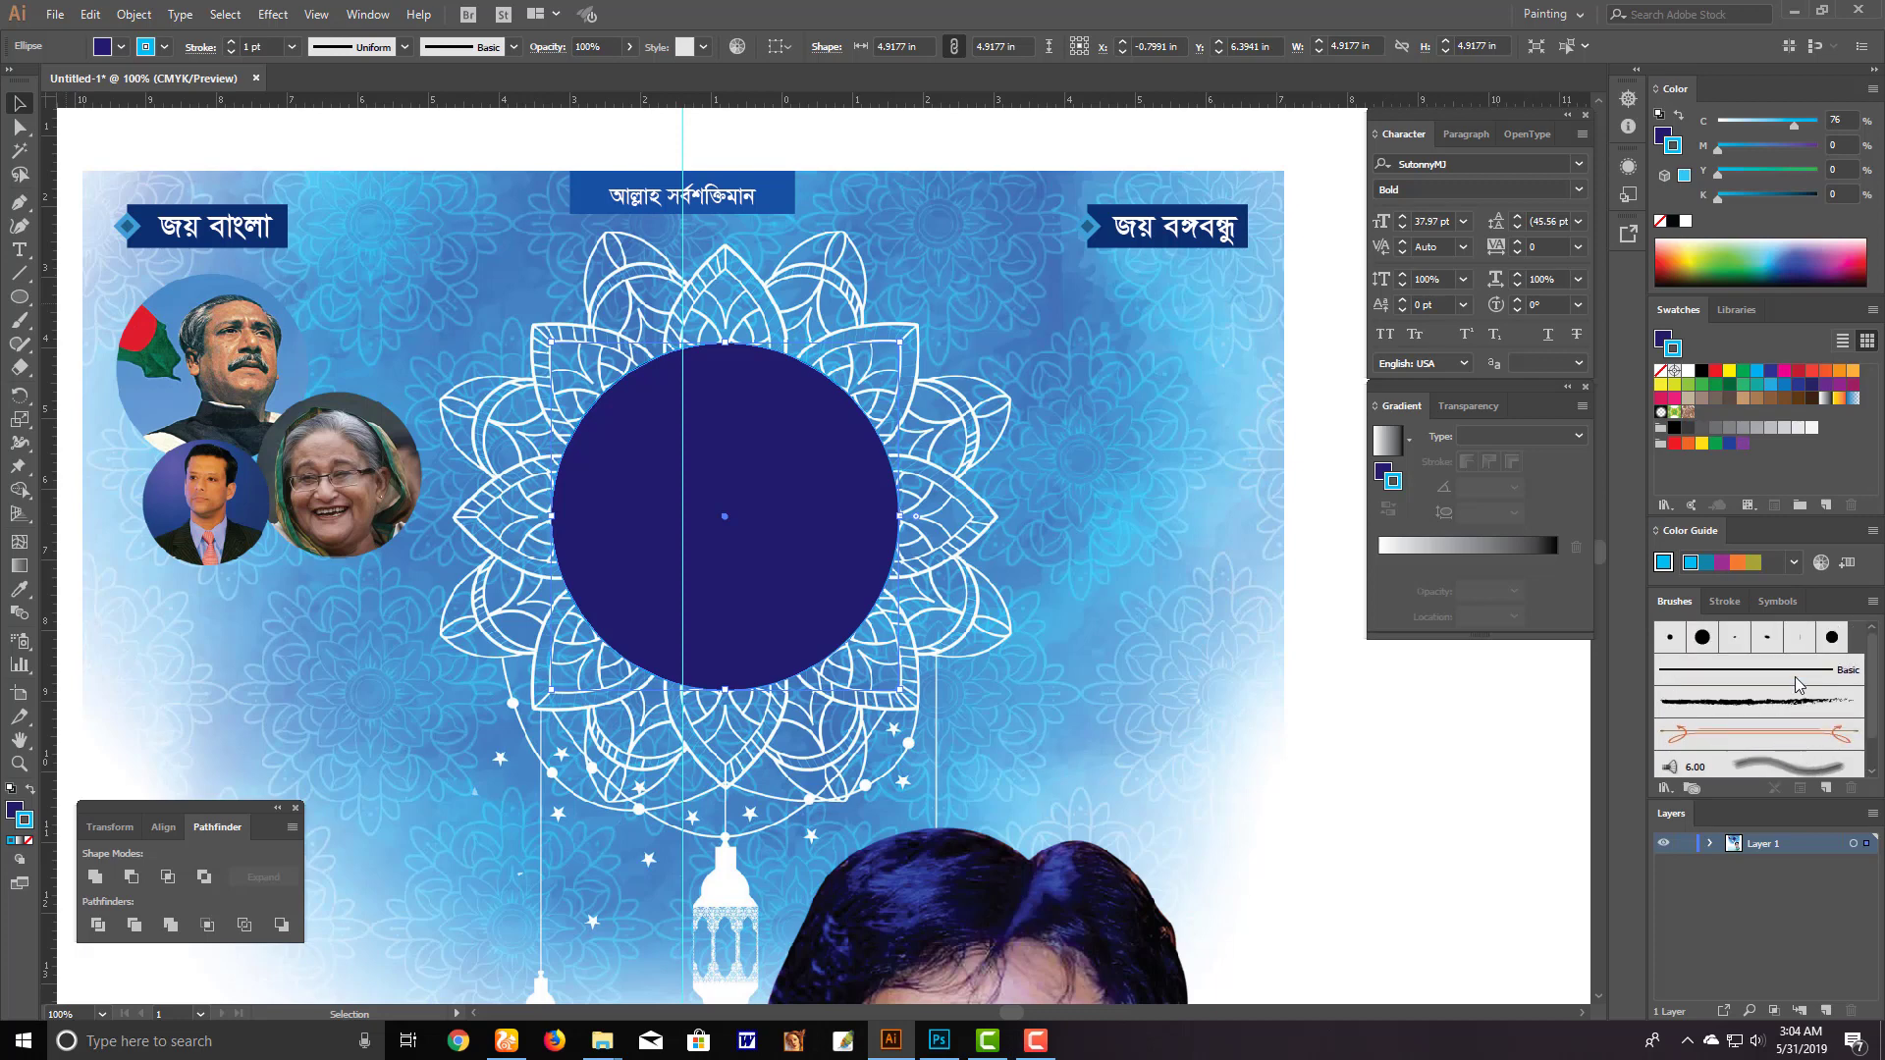
{"action": "left_click", "coordinate": [1793, 703]}
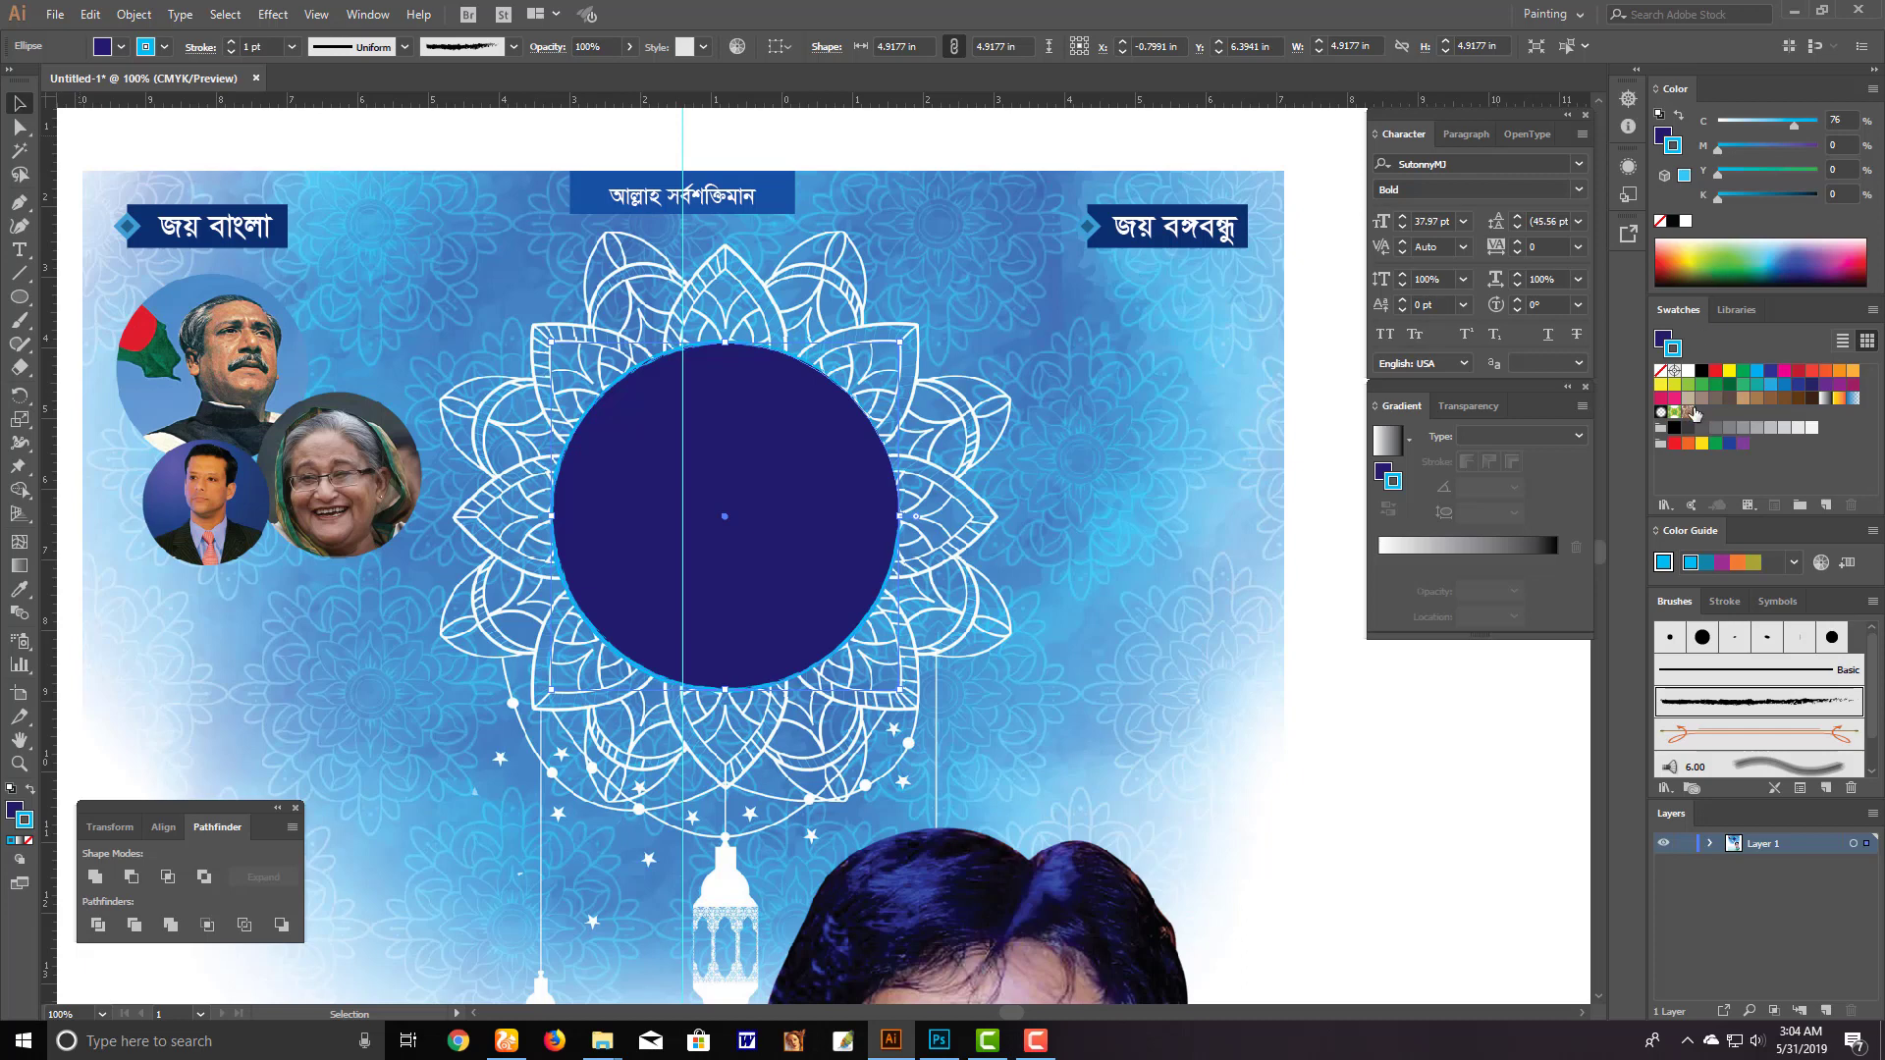
{"action": "left_click", "coordinate": [1702, 443]}
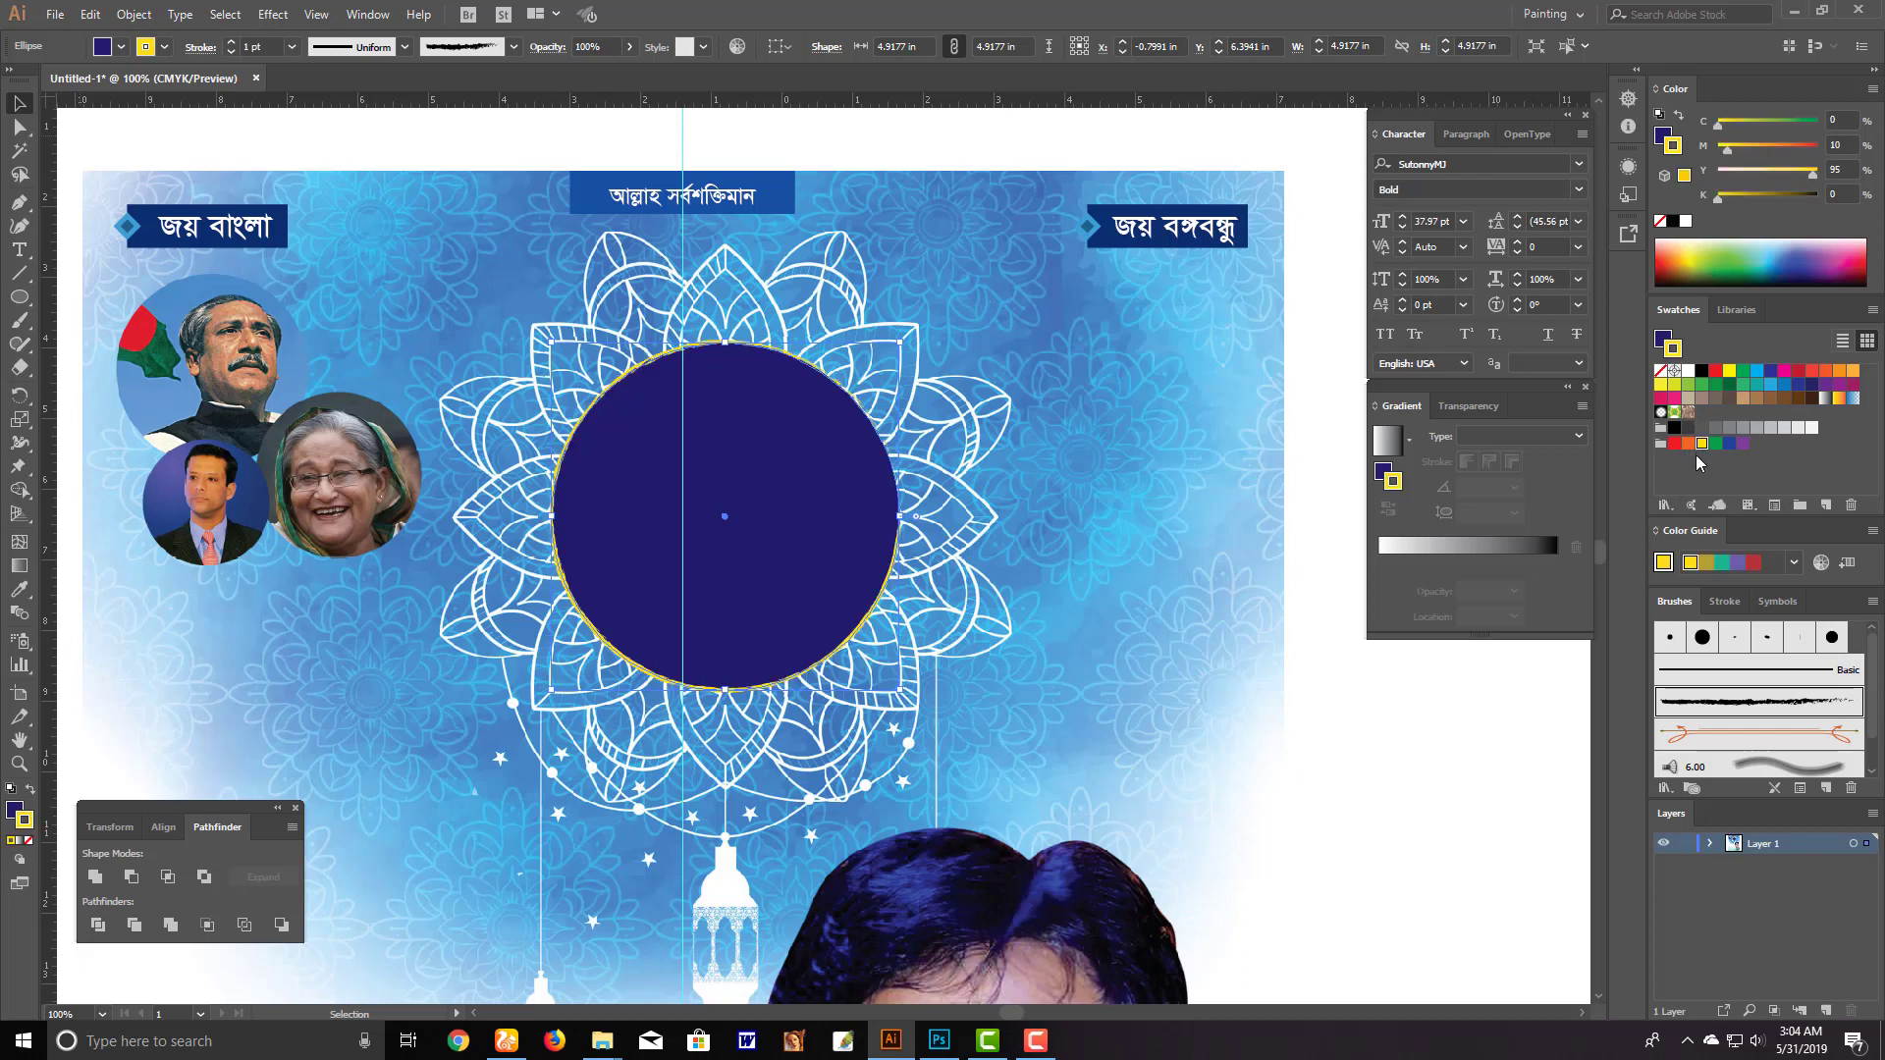
{"action": "left_click", "coordinate": [1687, 444]}
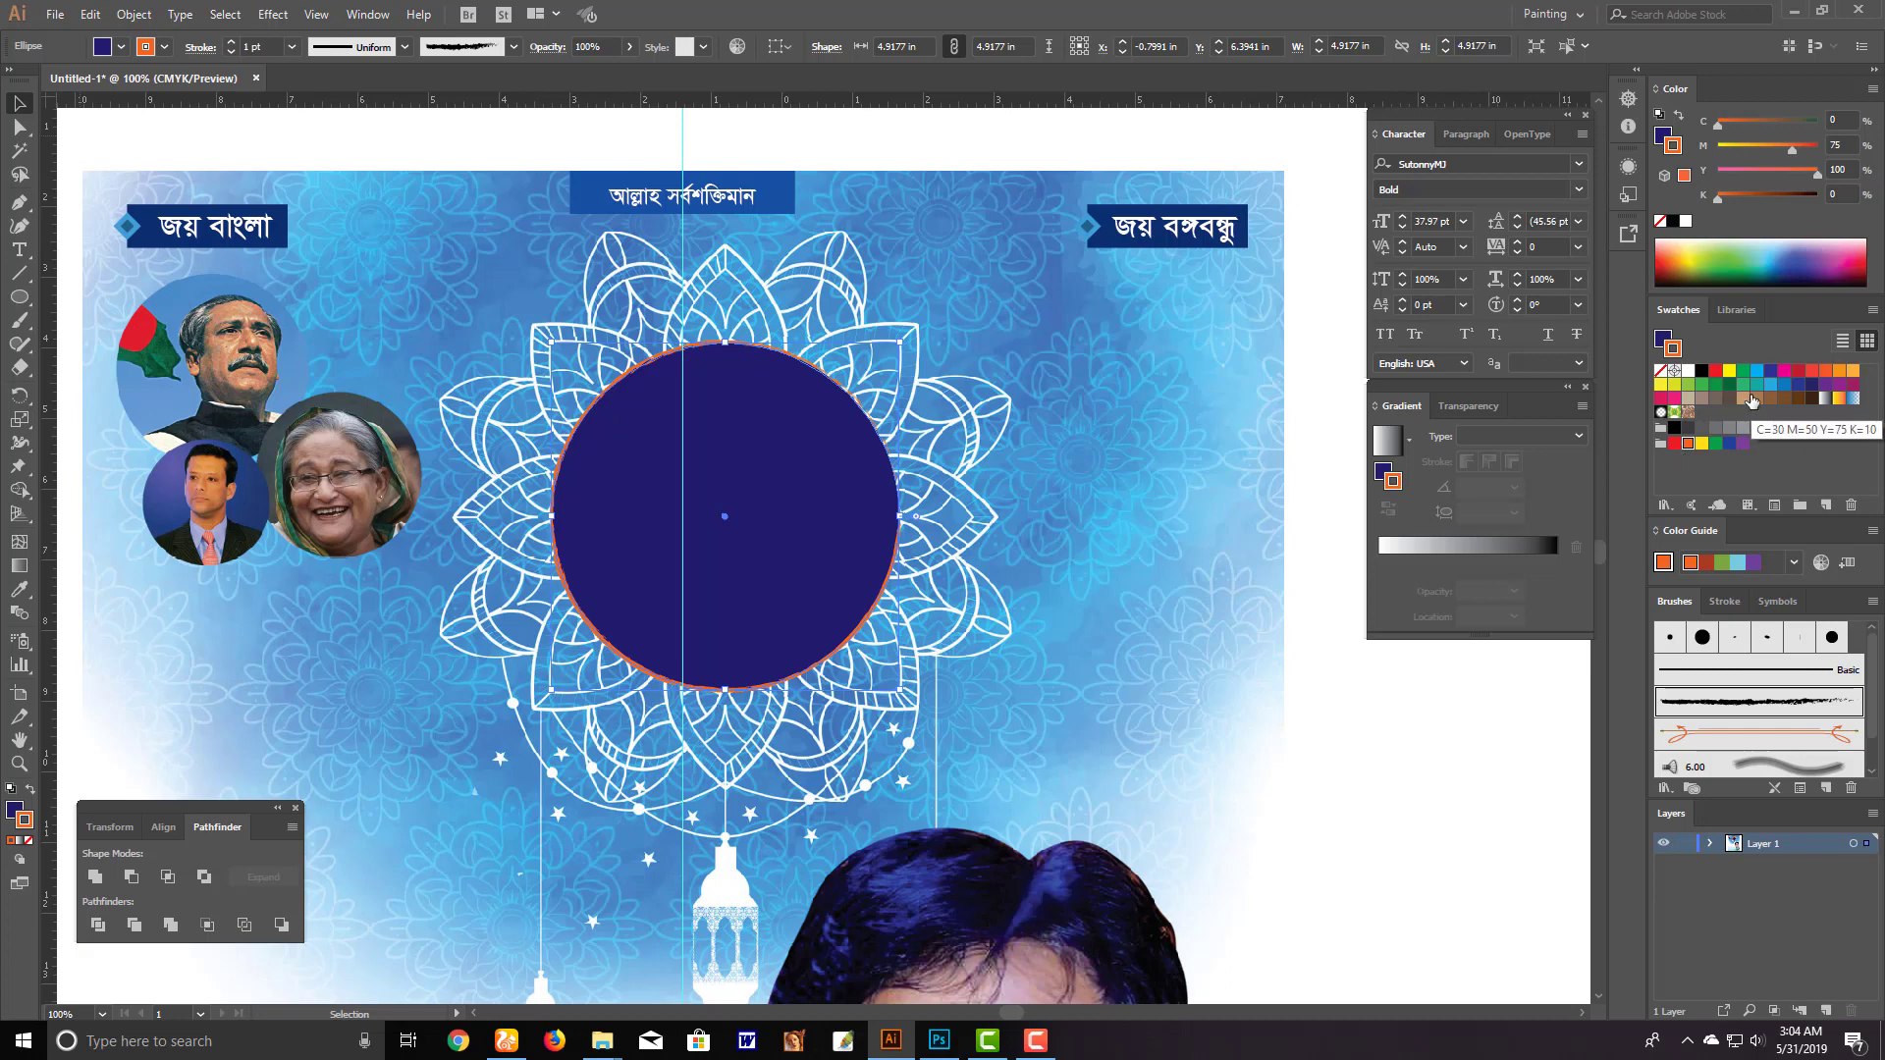
{"action": "left_click", "coordinate": [1715, 442]}
Thicken the circle's outline to 3 pt and colour it blue
{"action": "left_click", "coordinate": [1731, 601]}
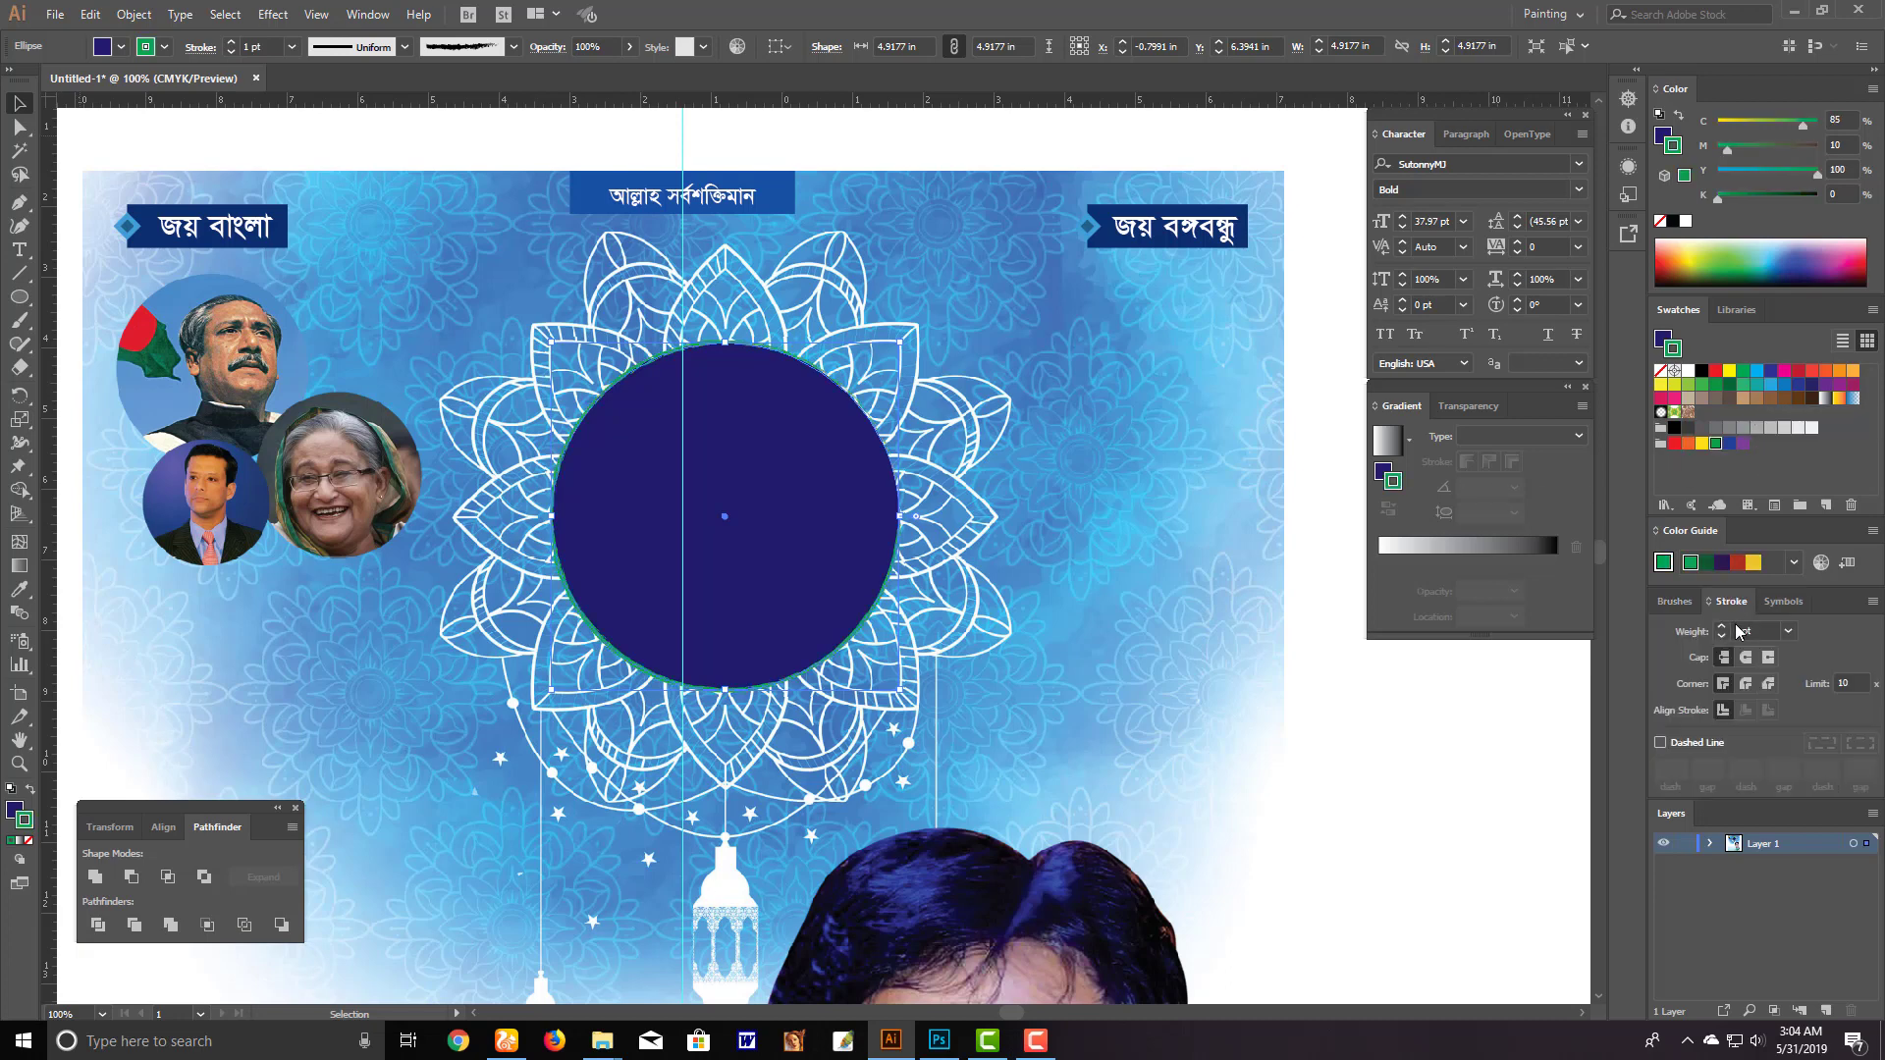
{"action": "left_click", "coordinate": [1723, 628]}
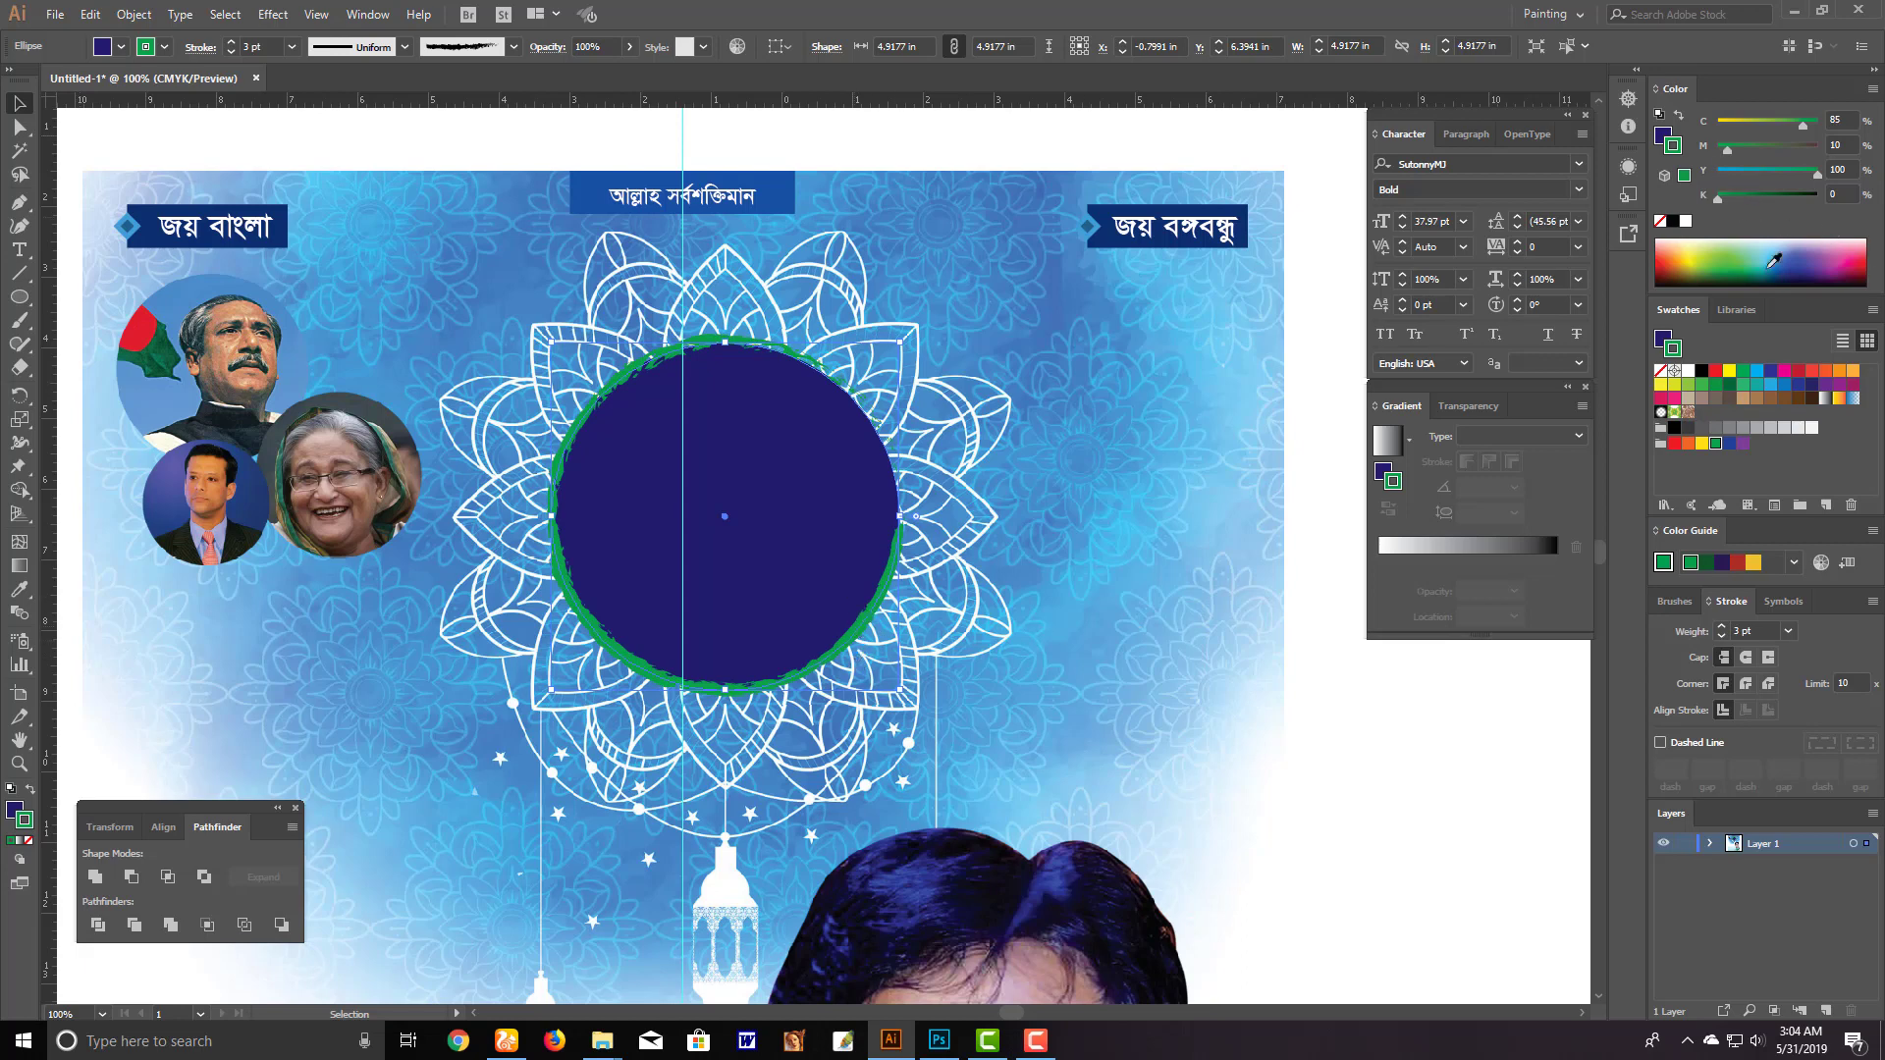
{"action": "left_click", "coordinate": [1826, 373]}
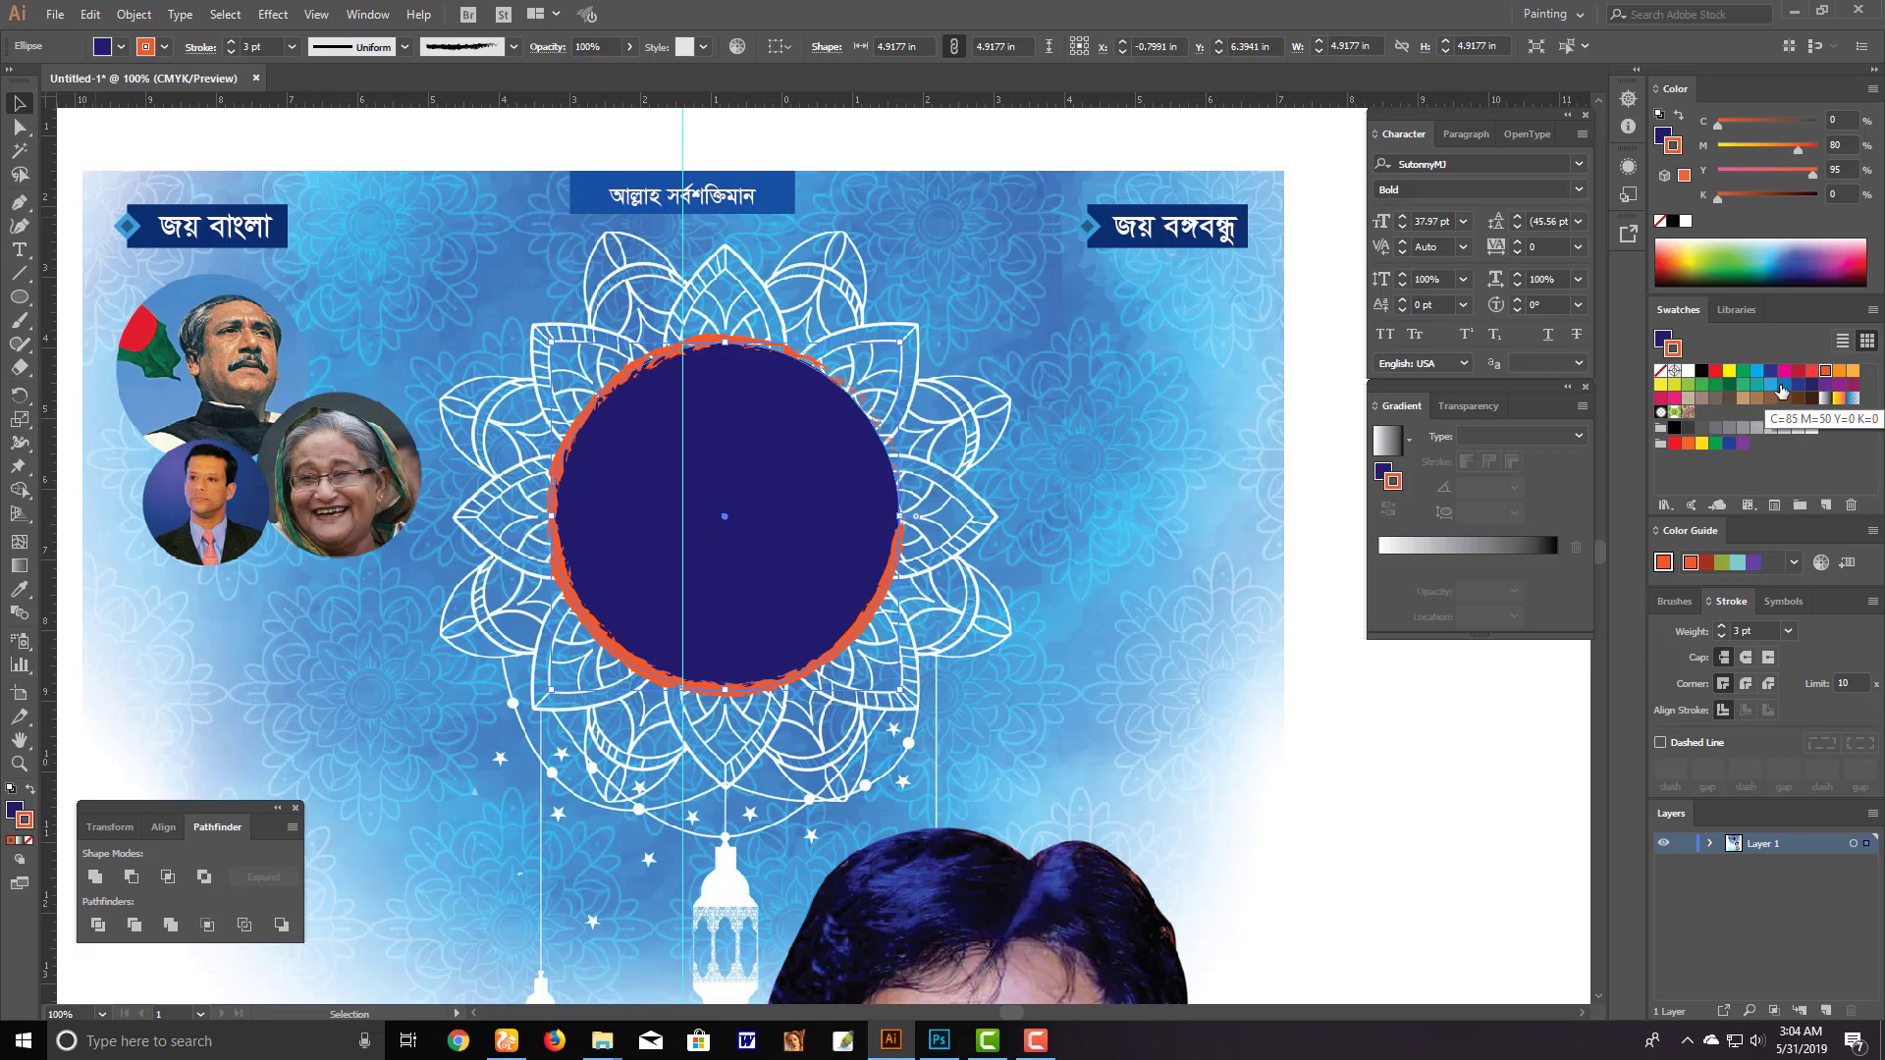
{"action": "left_click", "coordinate": [1783, 386]}
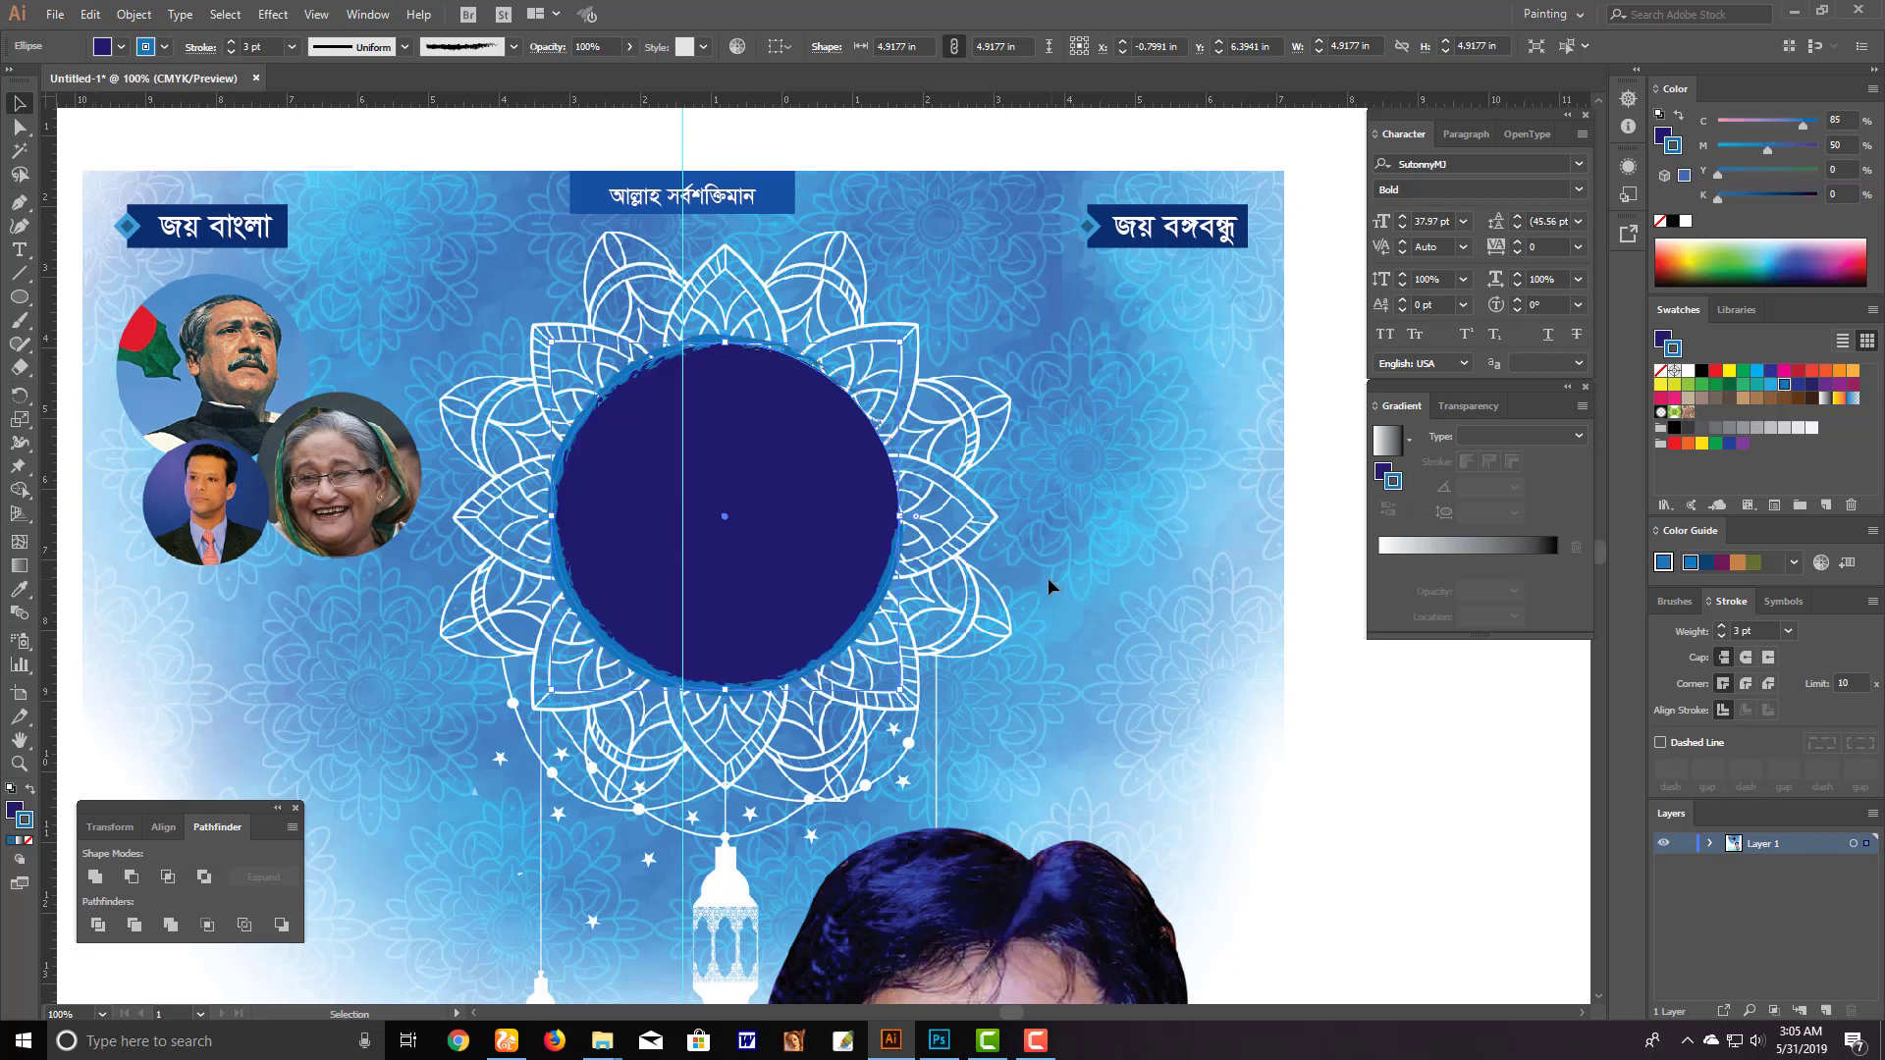
{"action": "left_click", "coordinate": [1016, 586]}
{"action": "left_click_drag", "start_coordinate": [852, 576], "coordinate": [822, 388]}
Paste the Eid Mubarak artwork, shrink it, and move it over the dark blue circle
{"action": "key", "text": "ctrl+minus"}
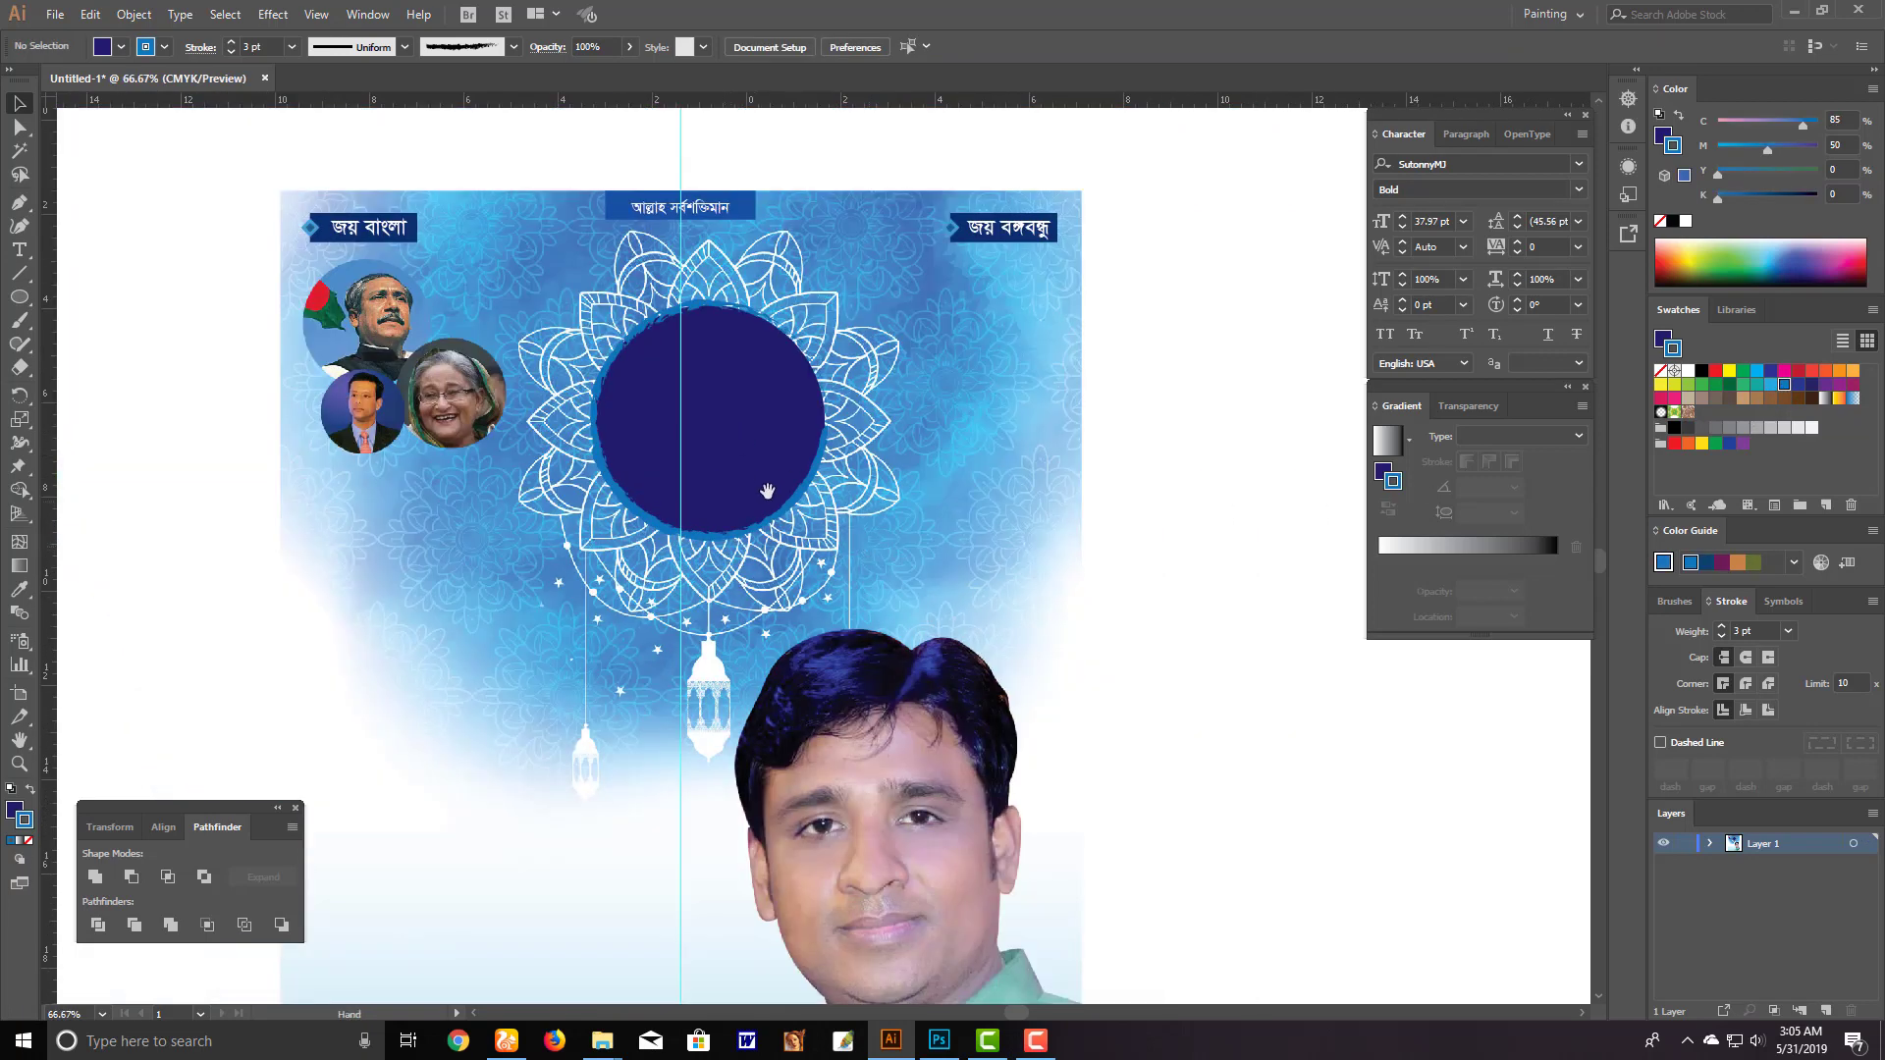
{"action": "left_click_drag", "start_coordinate": [766, 491], "coordinate": [702, 515]}
{"action": "scroll", "coordinate": [977, 604], "scroll_direction": "right", "scroll_amount": 1}
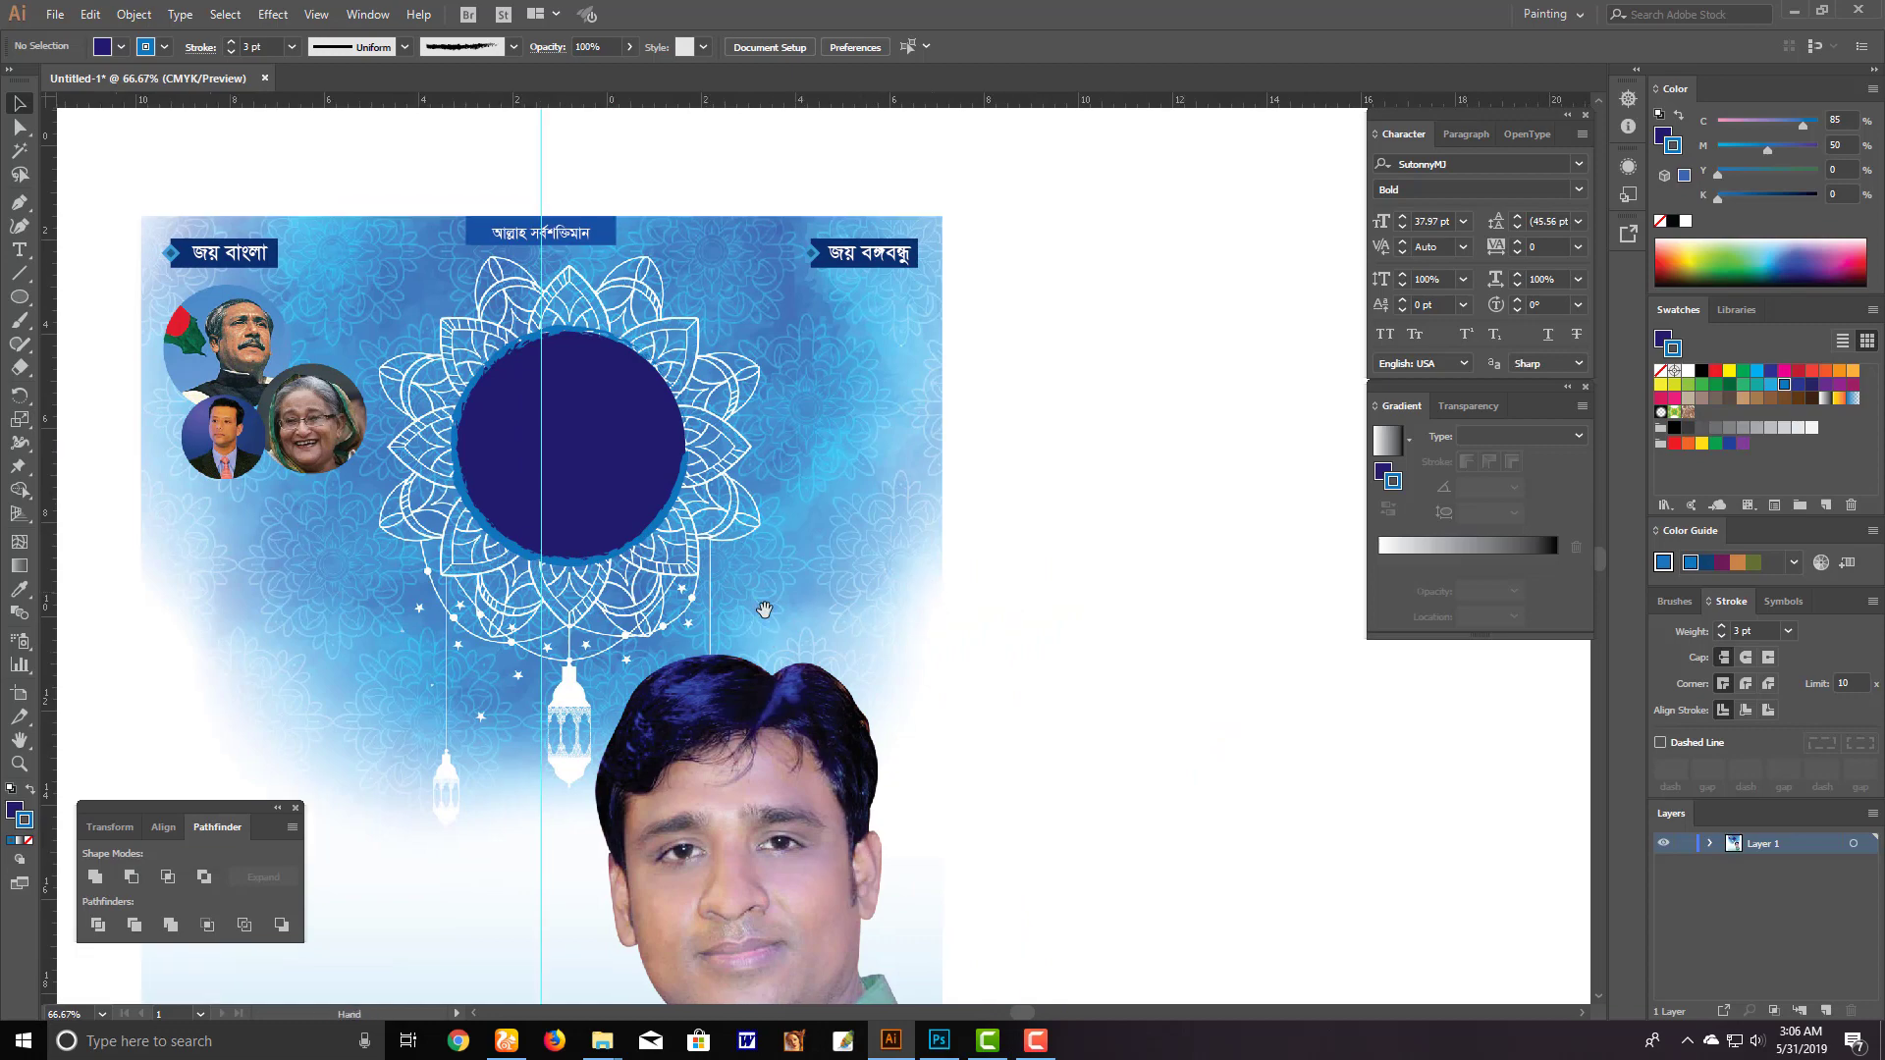
{"action": "scroll", "coordinate": [996, 594], "scroll_direction": "right", "scroll_amount": 2}
{"action": "key", "text": "ctrl+v"}
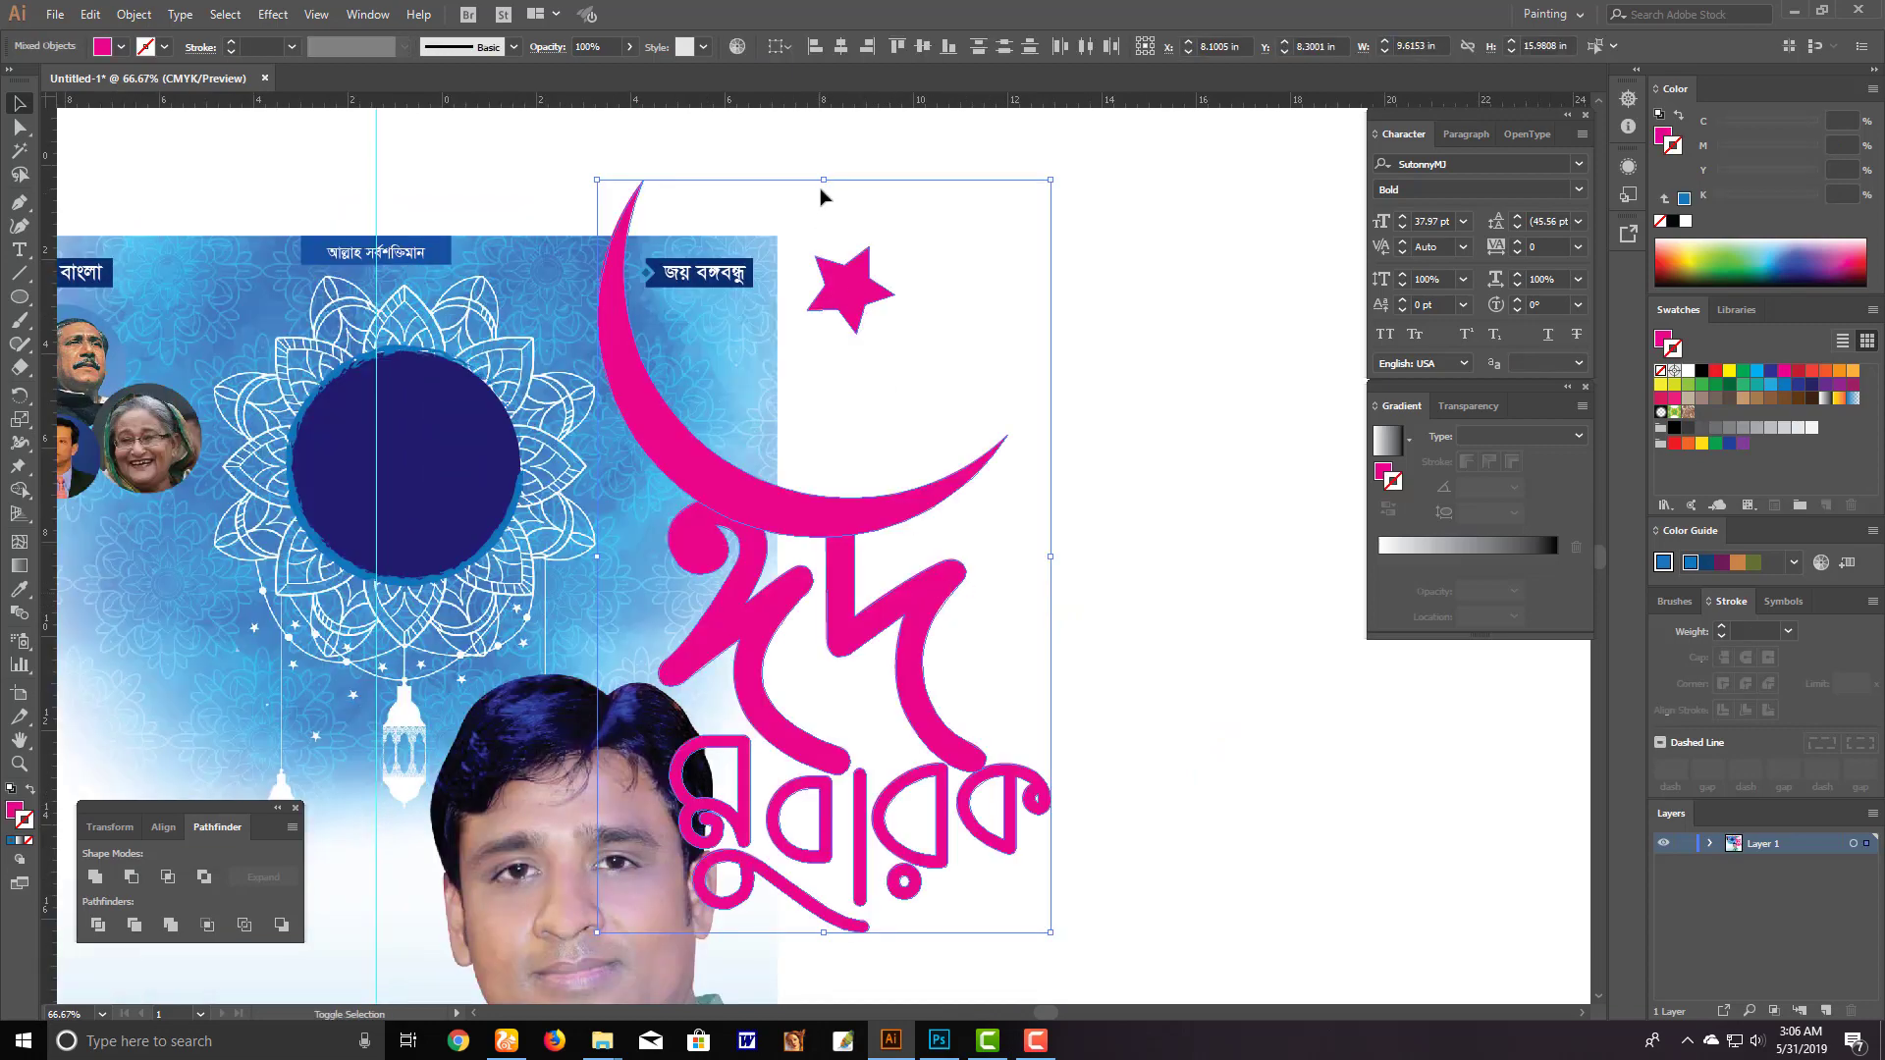
{"action": "left_click_drag", "start_coordinate": [824, 187], "coordinate": [824, 448]}
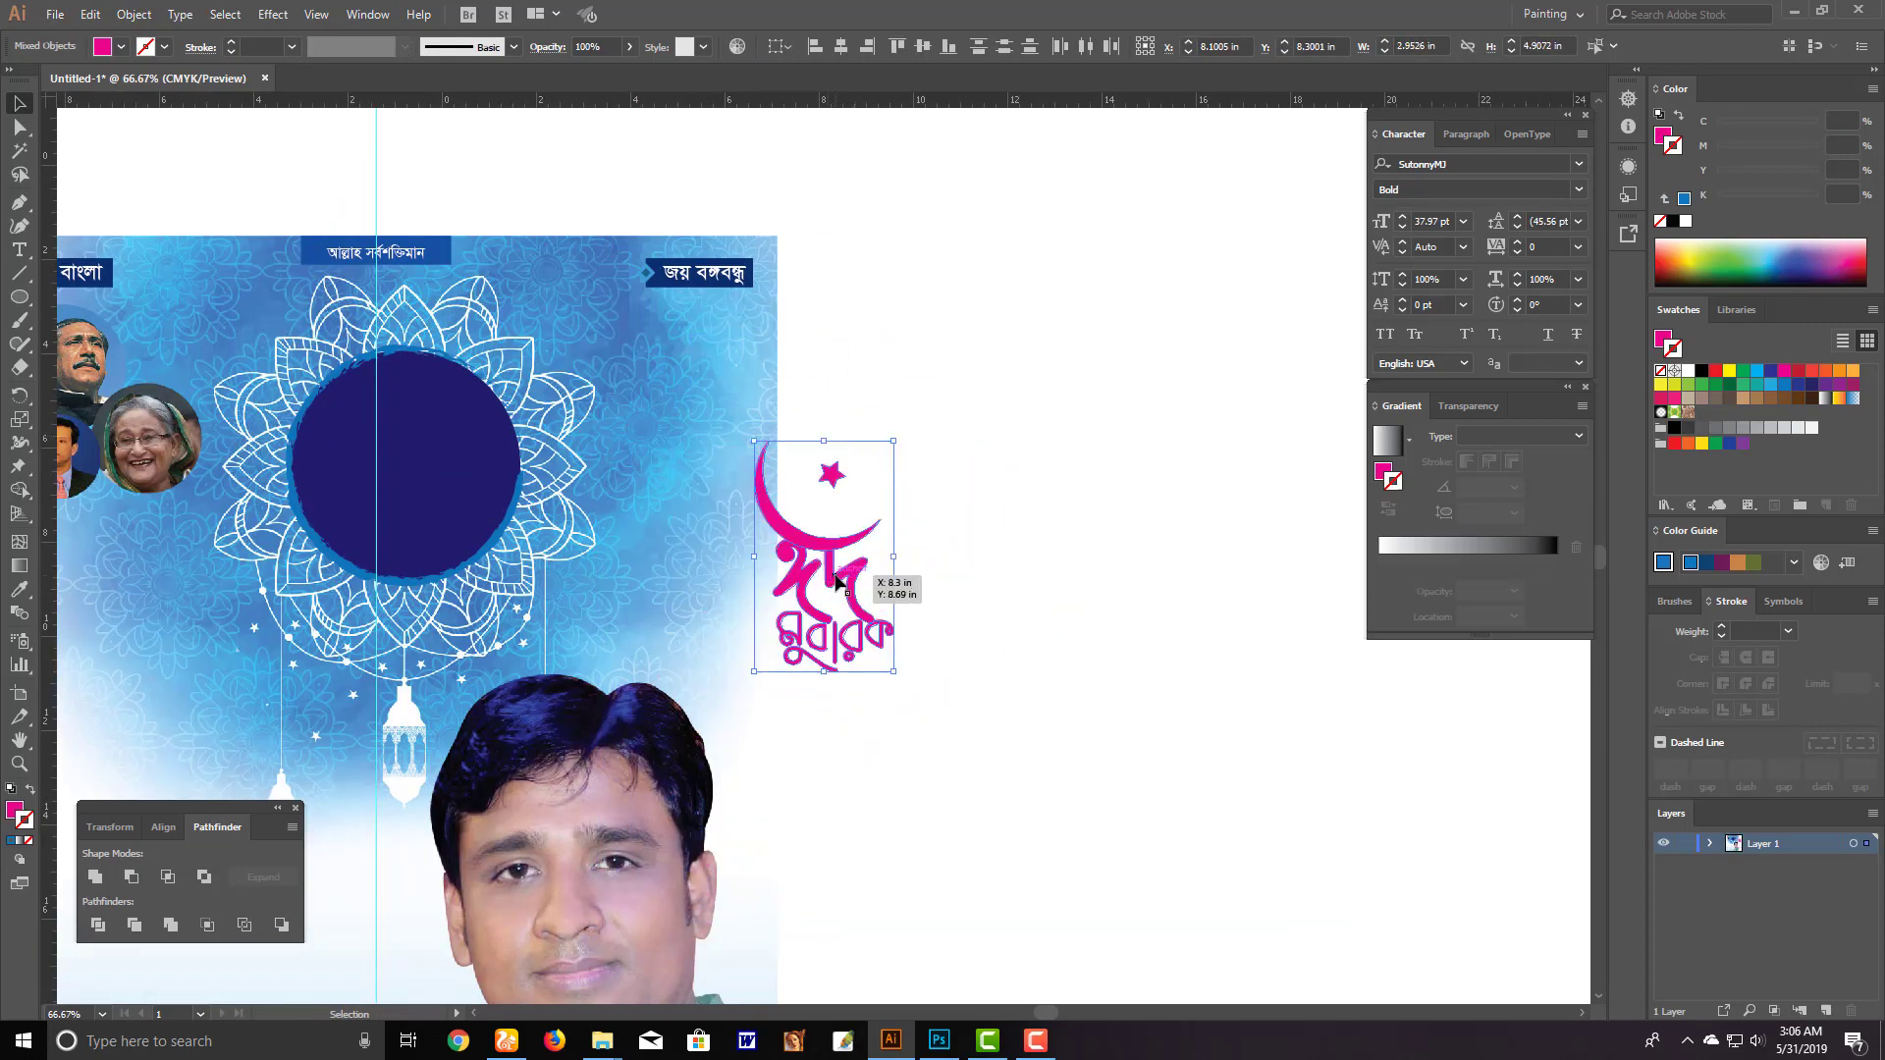
{"action": "left_click_drag", "start_coordinate": [836, 581], "coordinate": [418, 485]}
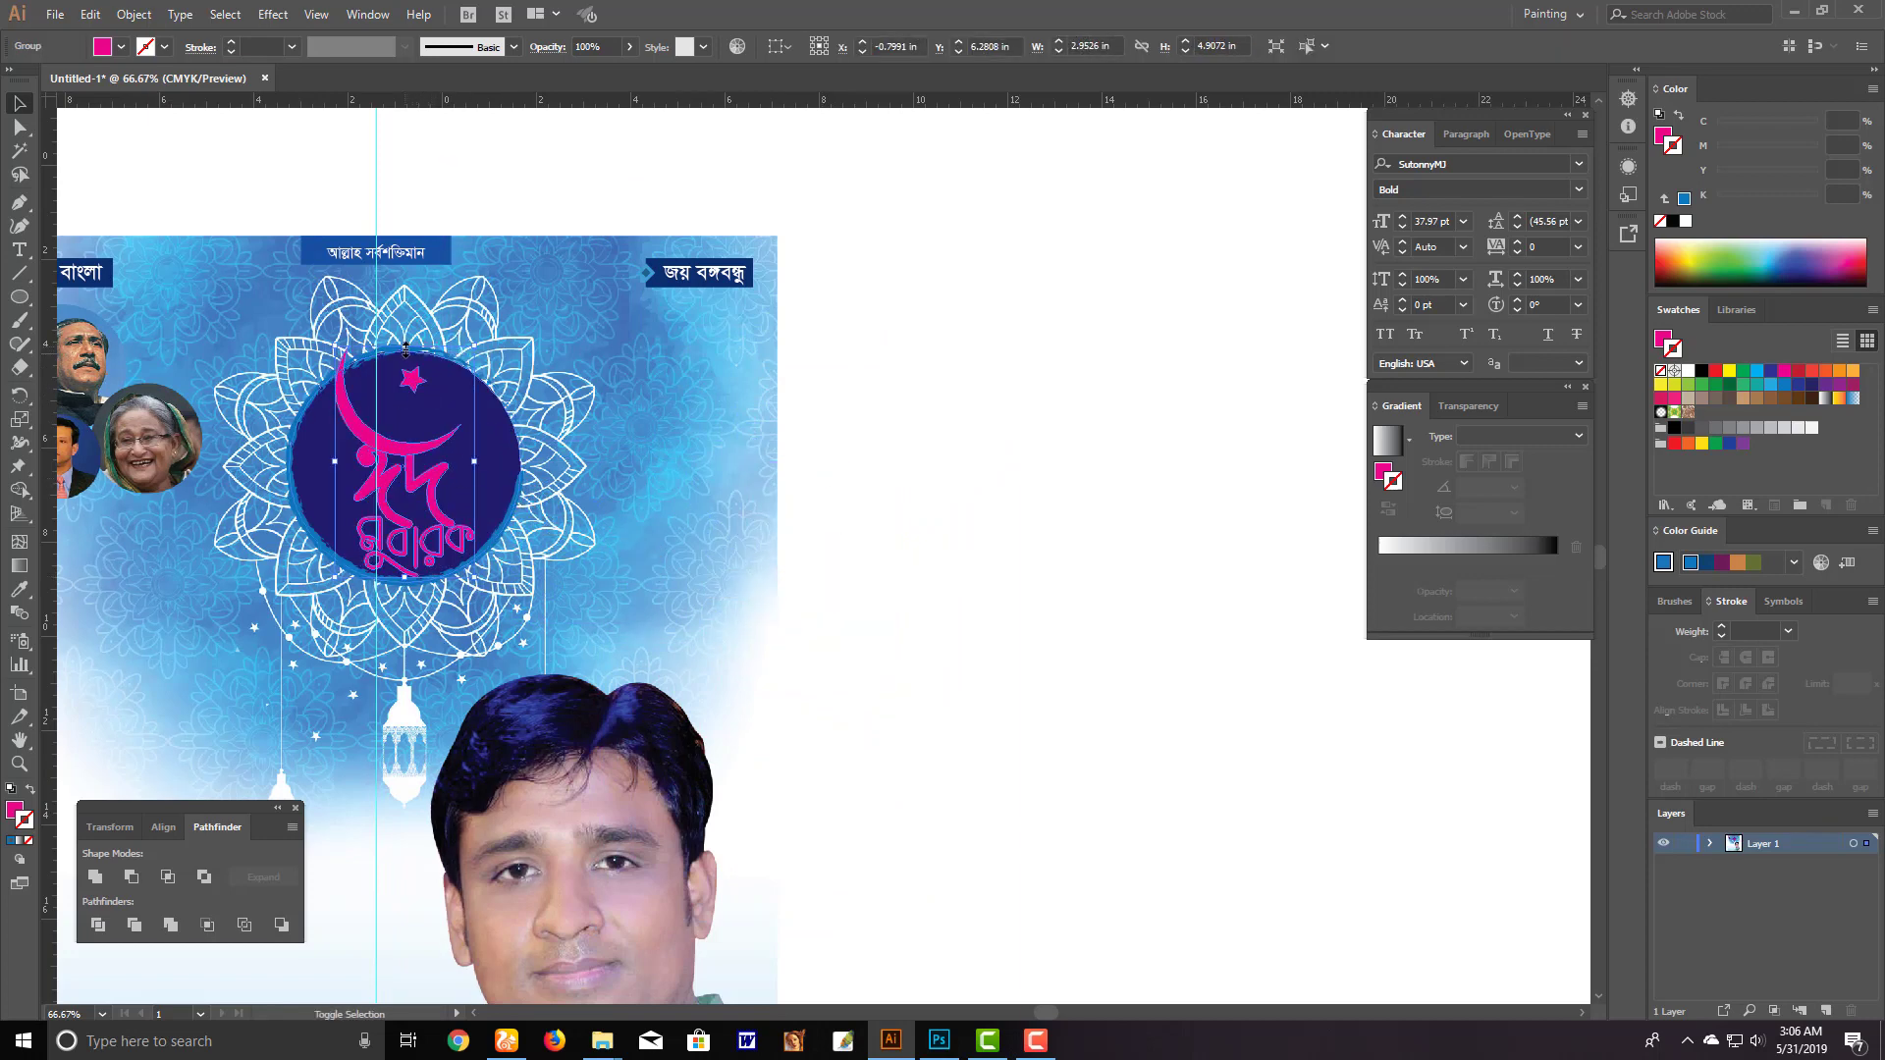
Fit the Eid Mubarak artwork inside the circle and colour it white
{"action": "left_click_drag", "start_coordinate": [405, 572], "coordinate": [405, 564]}
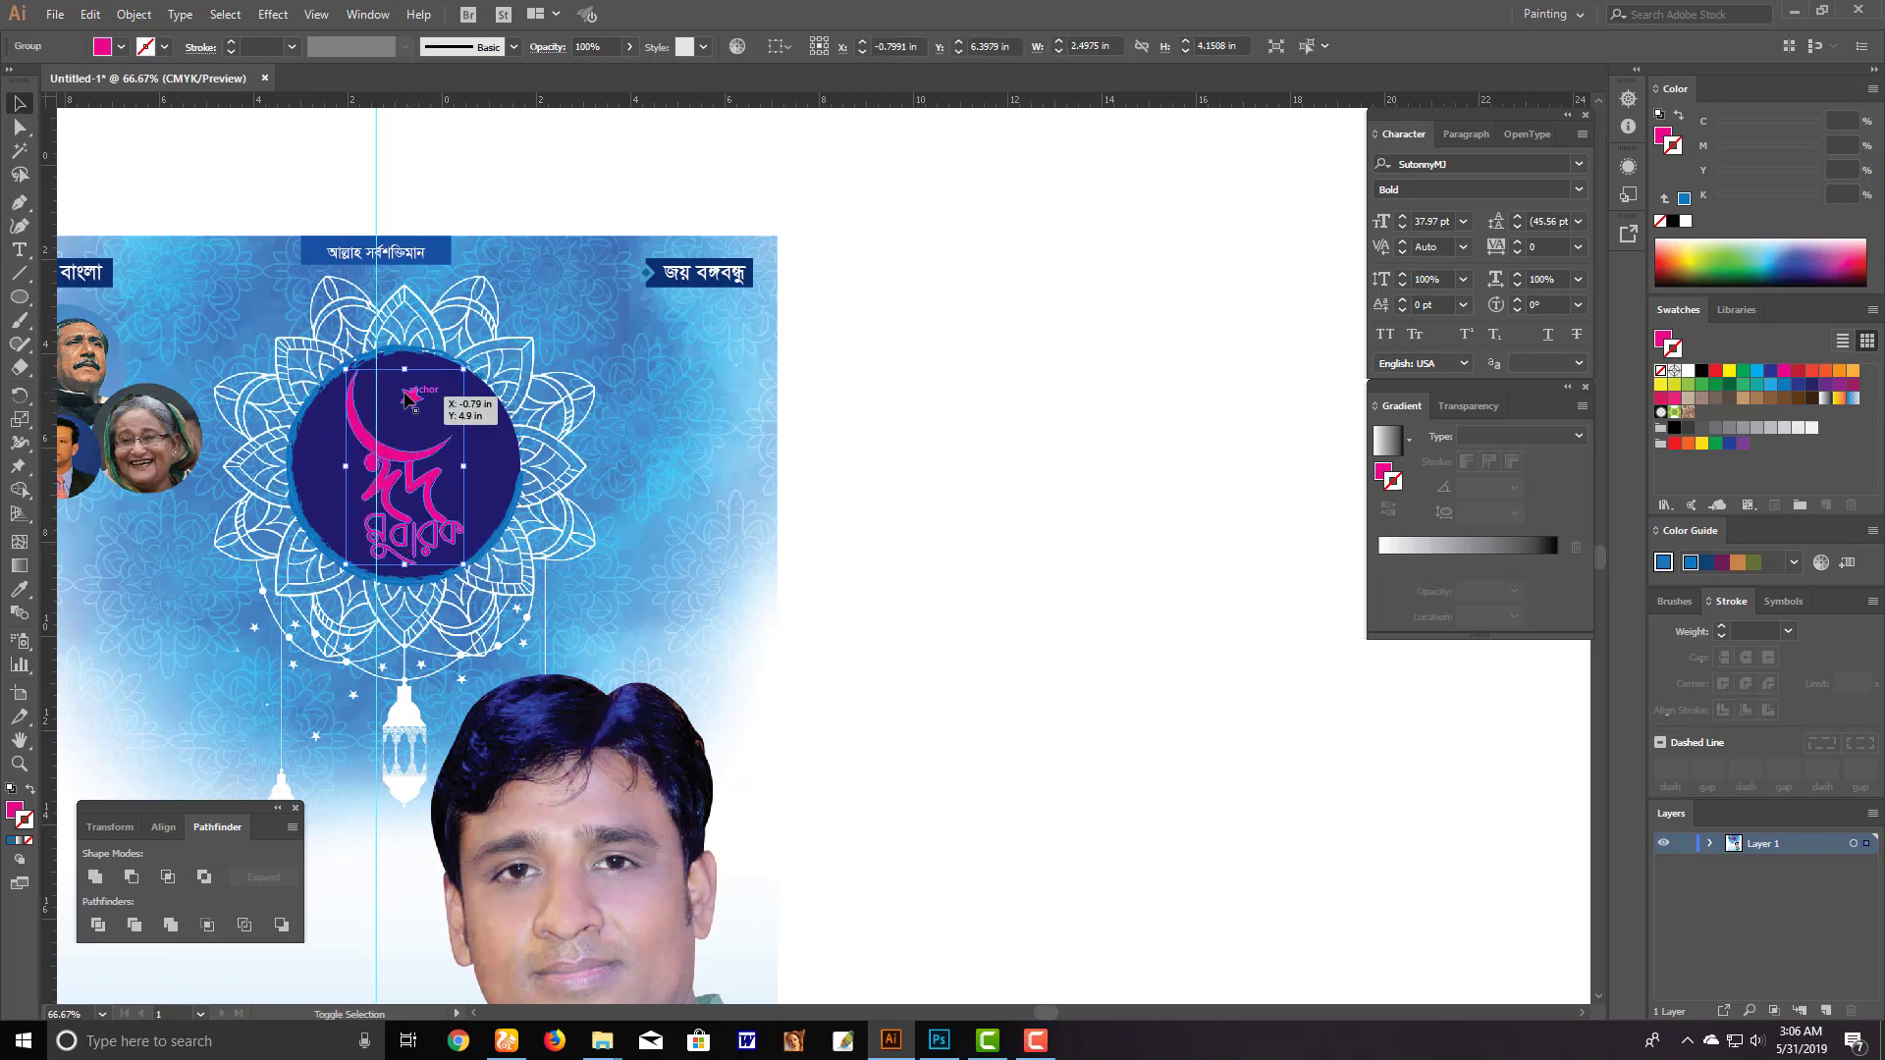
{"action": "left_click_drag", "start_coordinate": [405, 369], "coordinate": [405, 374]}
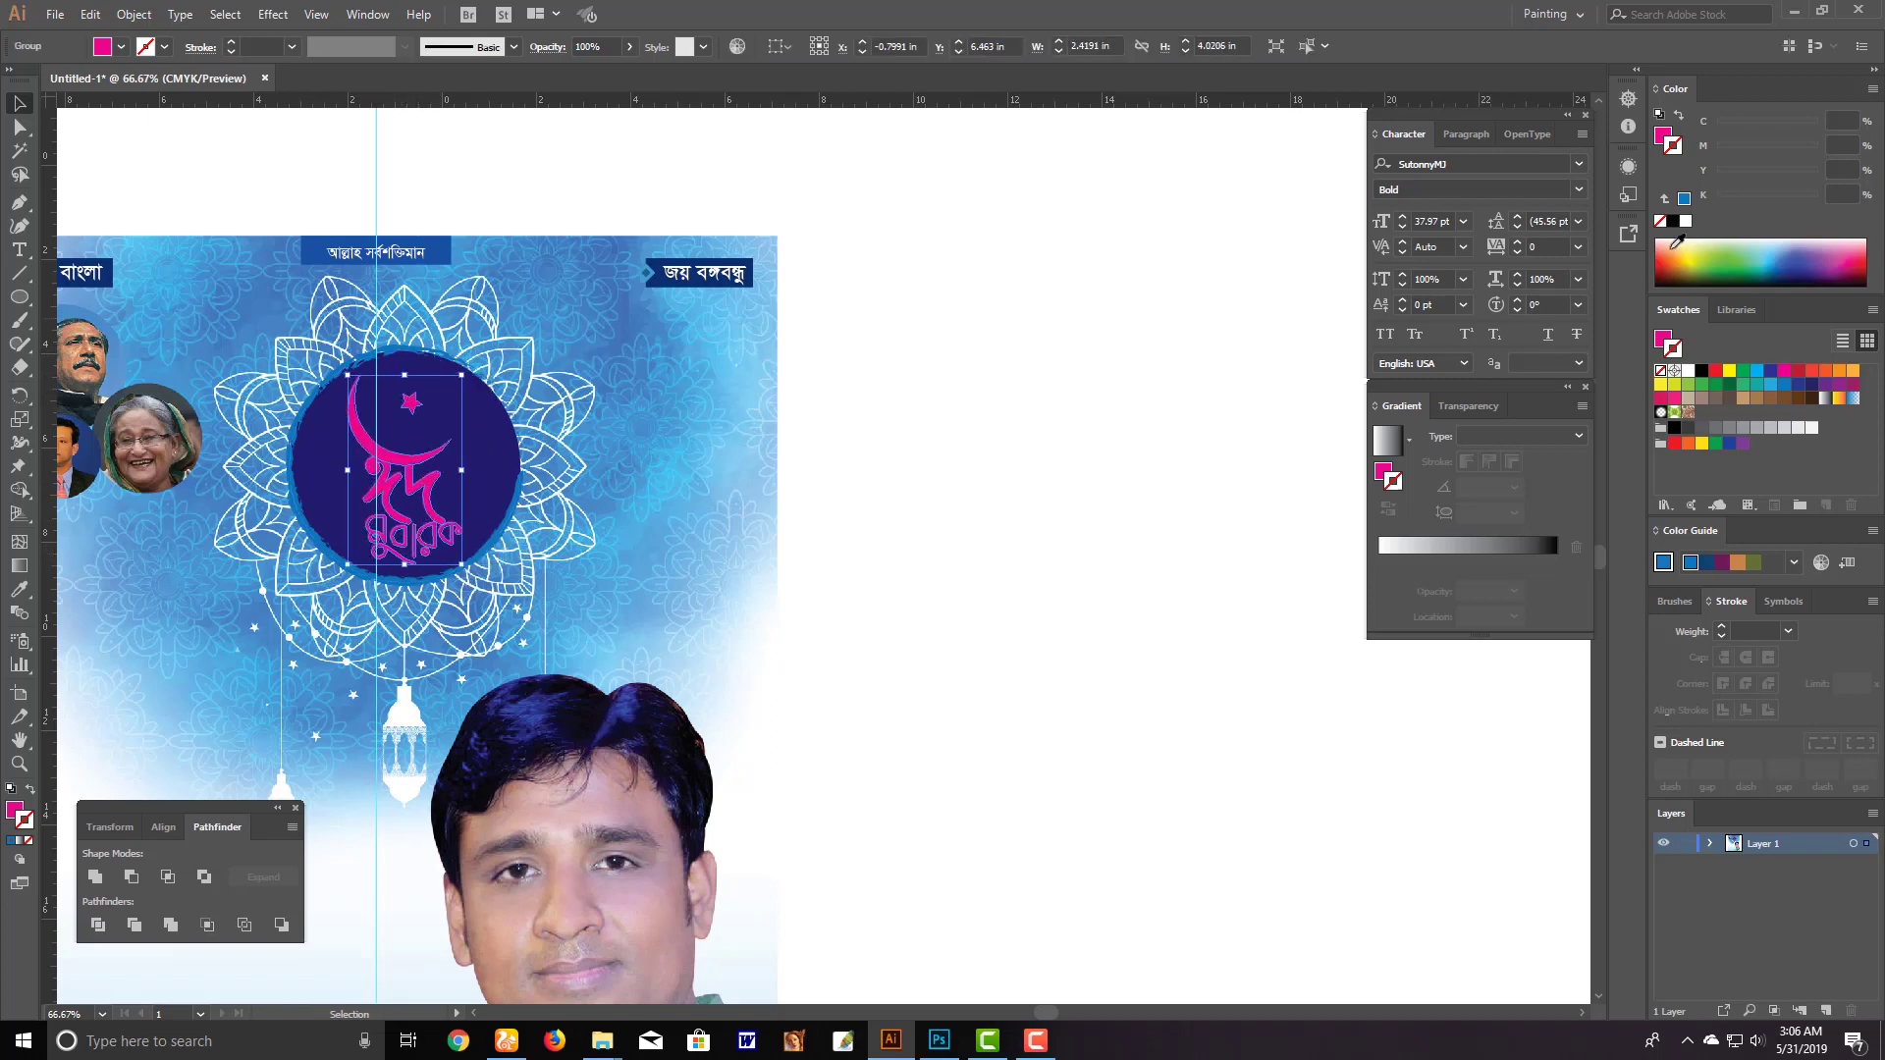
{"action": "left_click", "coordinate": [1708, 242]}
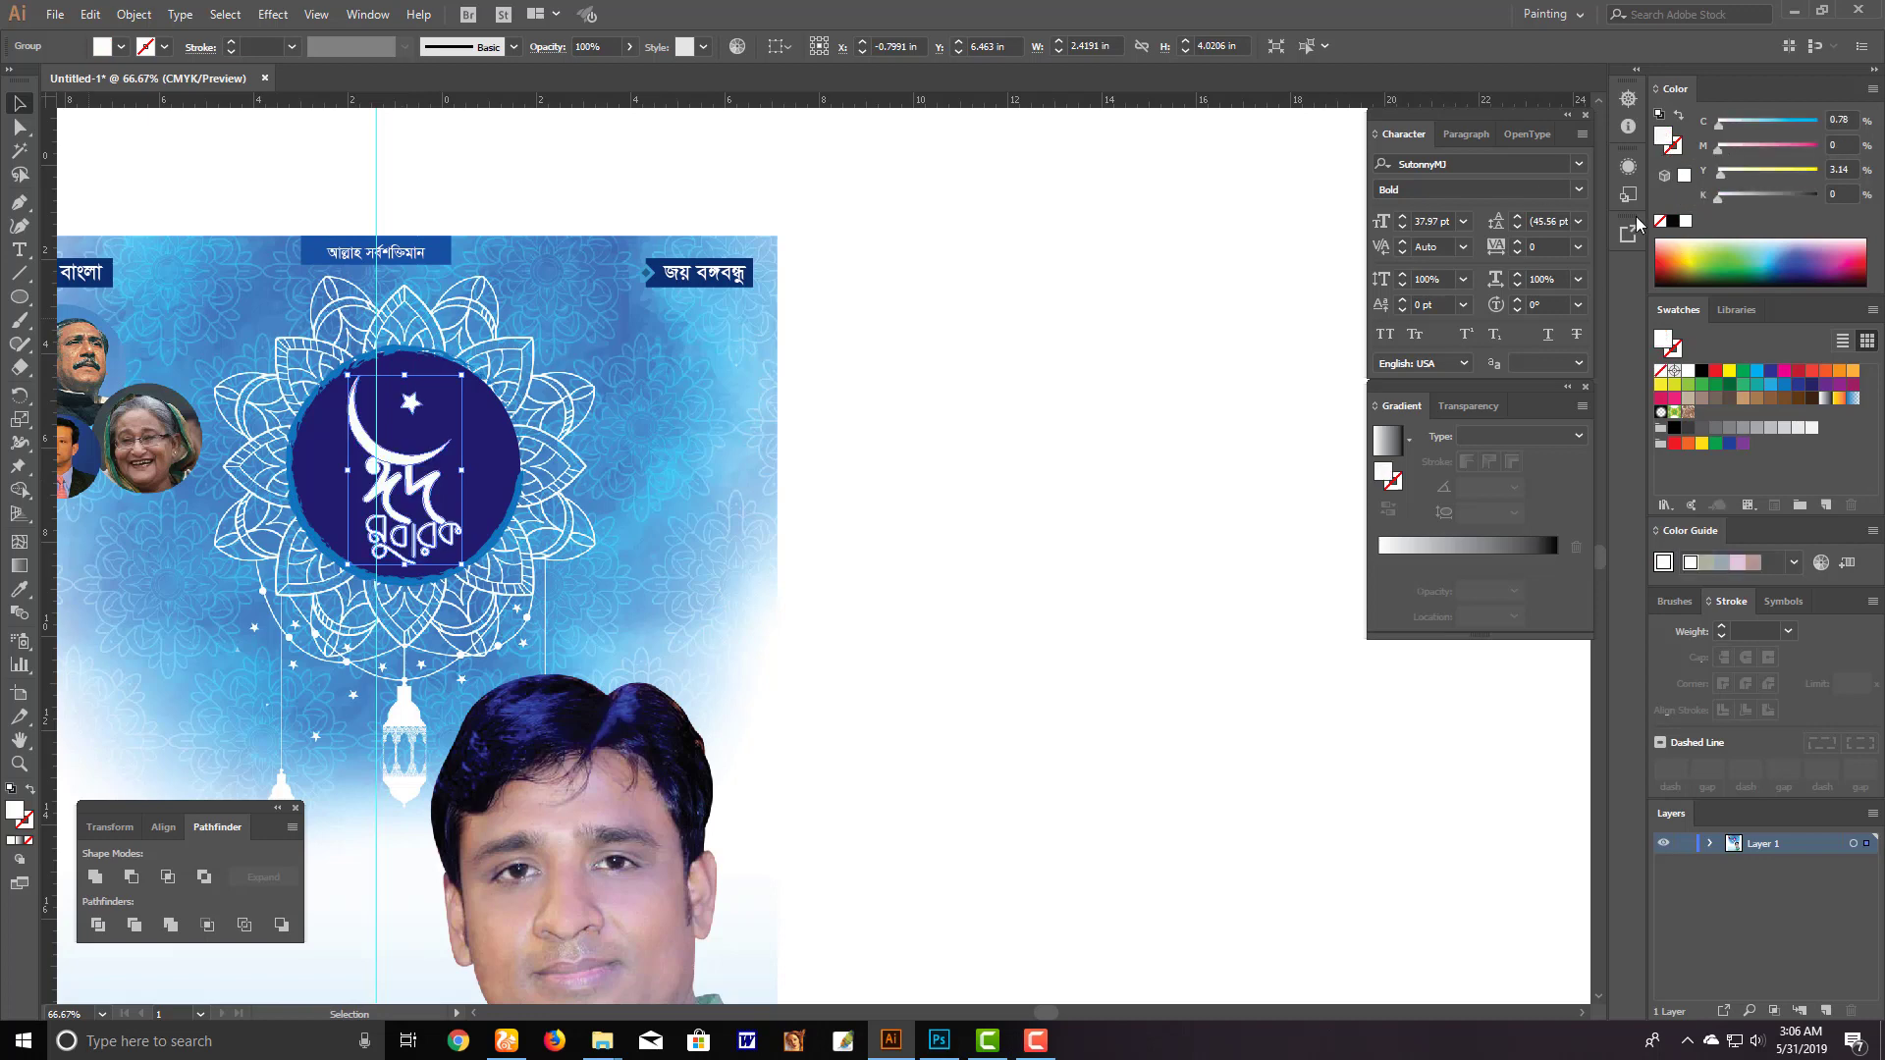
{"action": "left_click", "coordinate": [735, 536]}
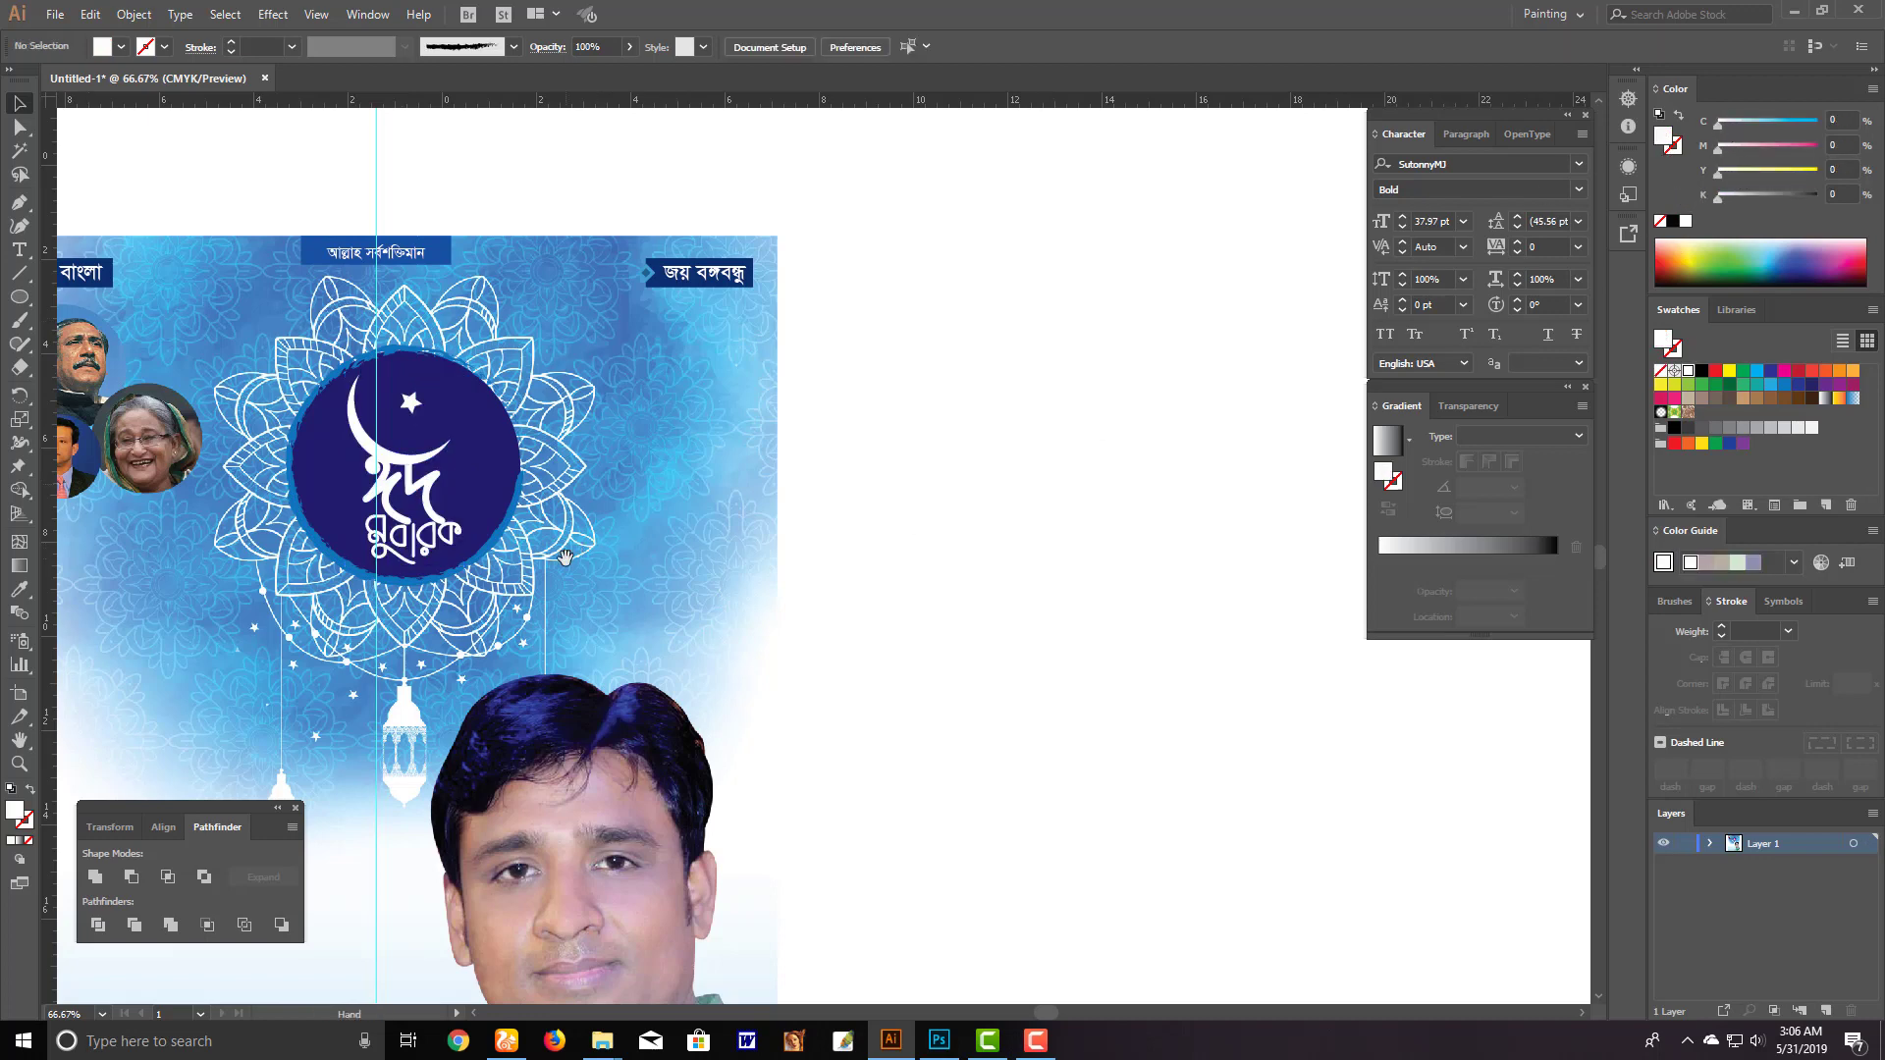
Zoom out to the whole poster and paste the three-line Bengali verse
{"action": "left_click_drag", "start_coordinate": [513, 632], "coordinate": [681, 498]}
{"action": "left_click", "coordinate": [679, 500]}
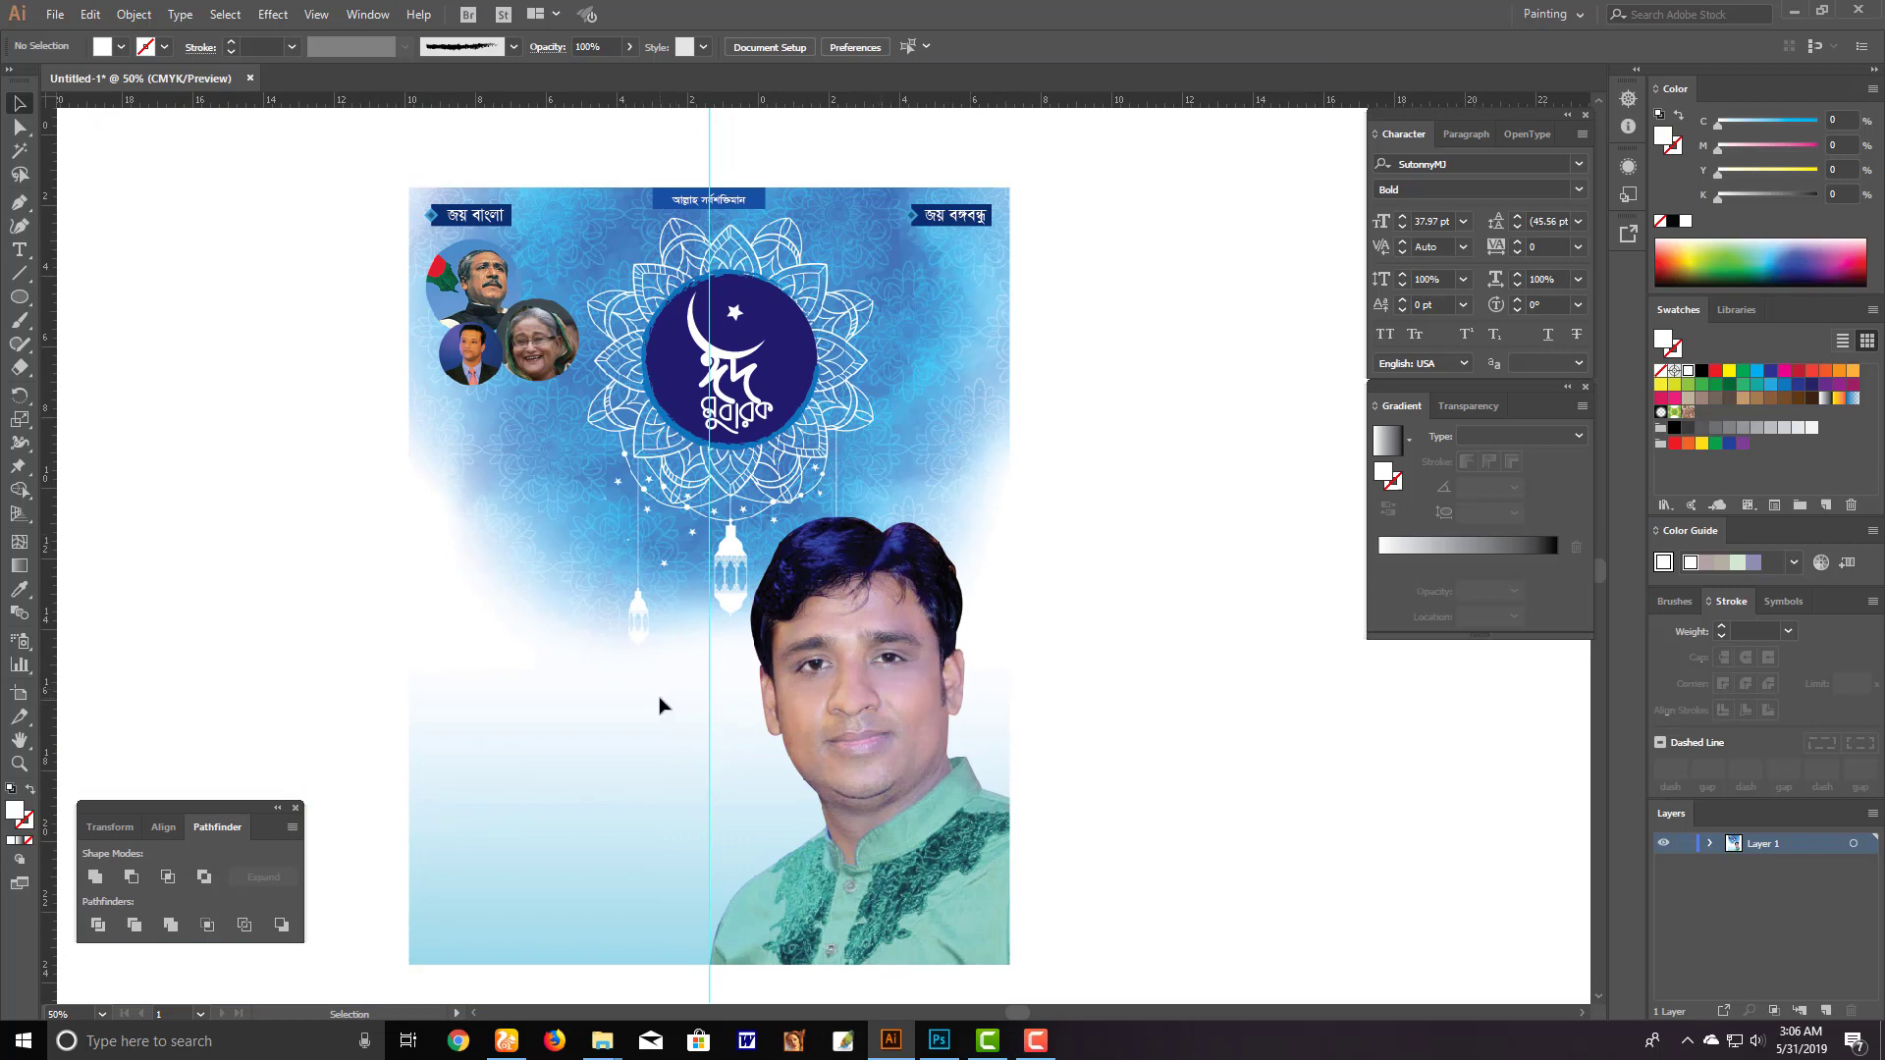
{"action": "scroll", "coordinate": [702, 687], "scroll_direction": "up", "scroll_amount": 2}
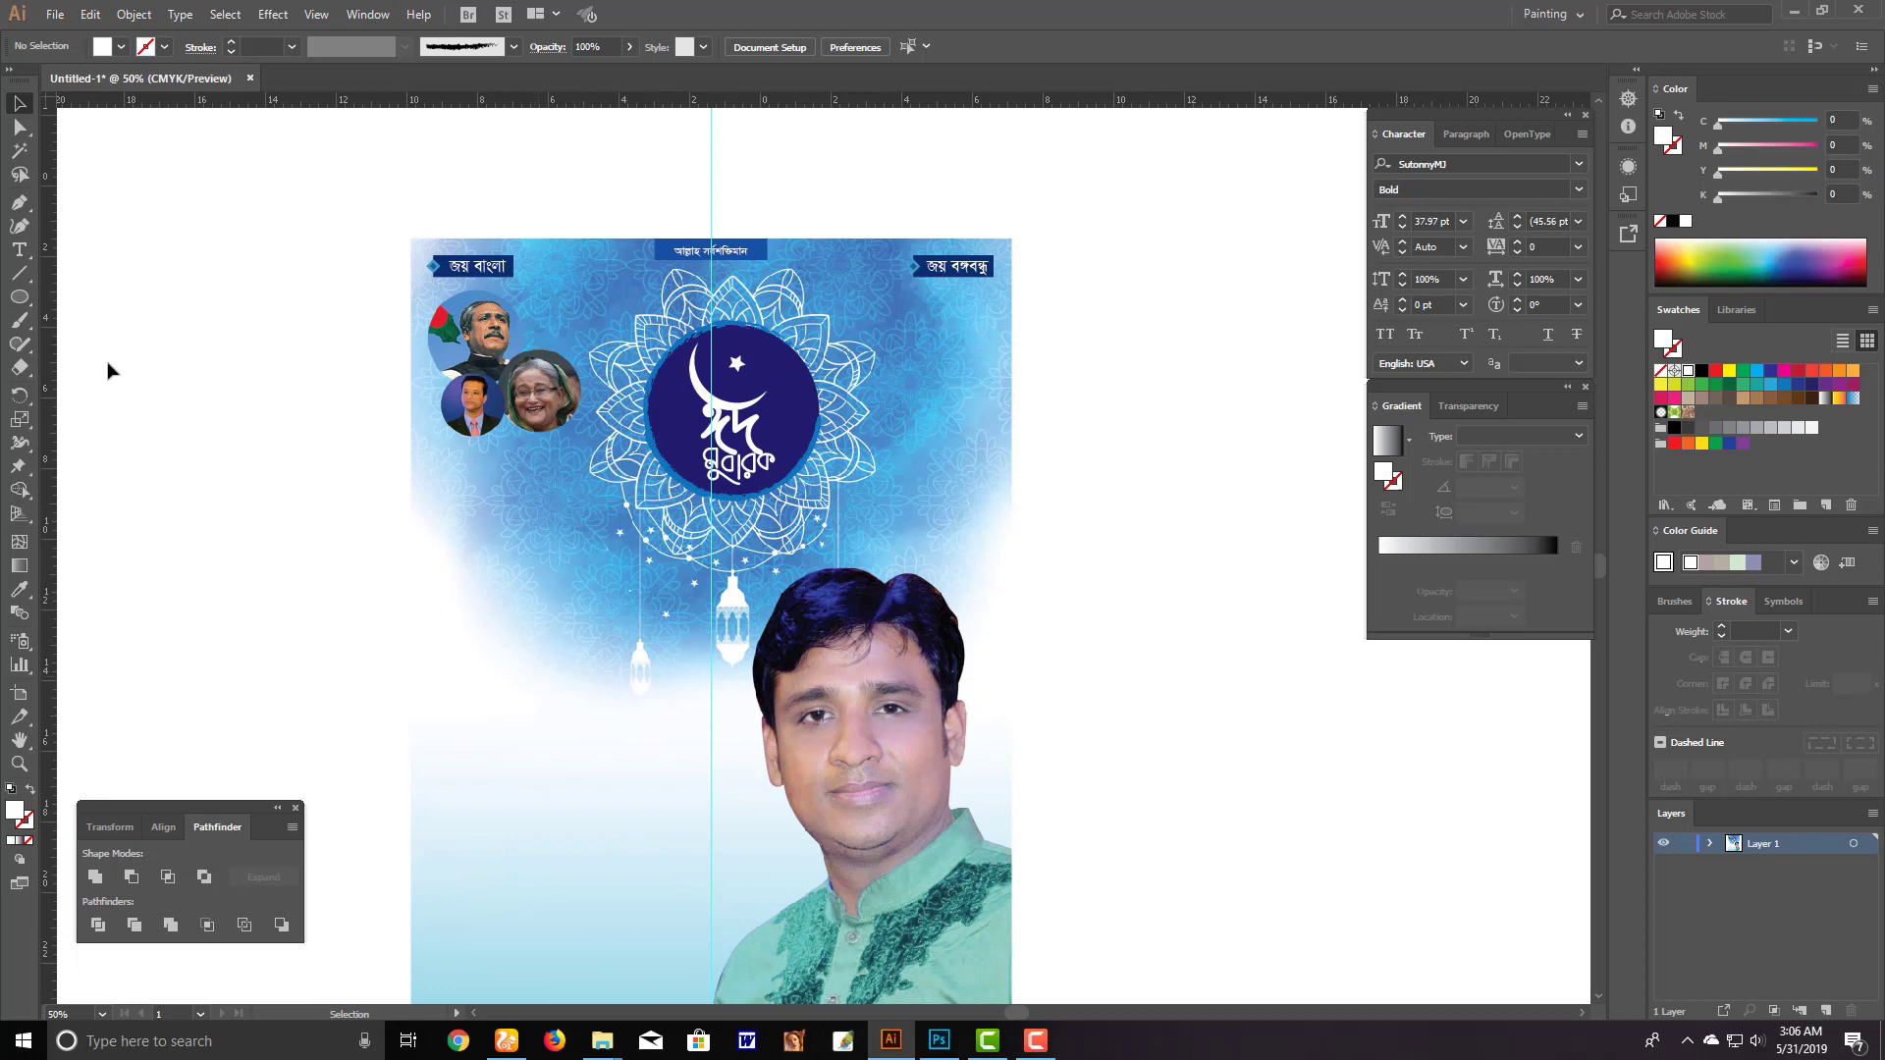
{"action": "key", "text": "ctrl+v"}
Position the Bengali verse below the mandala and shrink it slightly
{"action": "left_click_drag", "start_coordinate": [713, 727], "coordinate": [618, 741]}
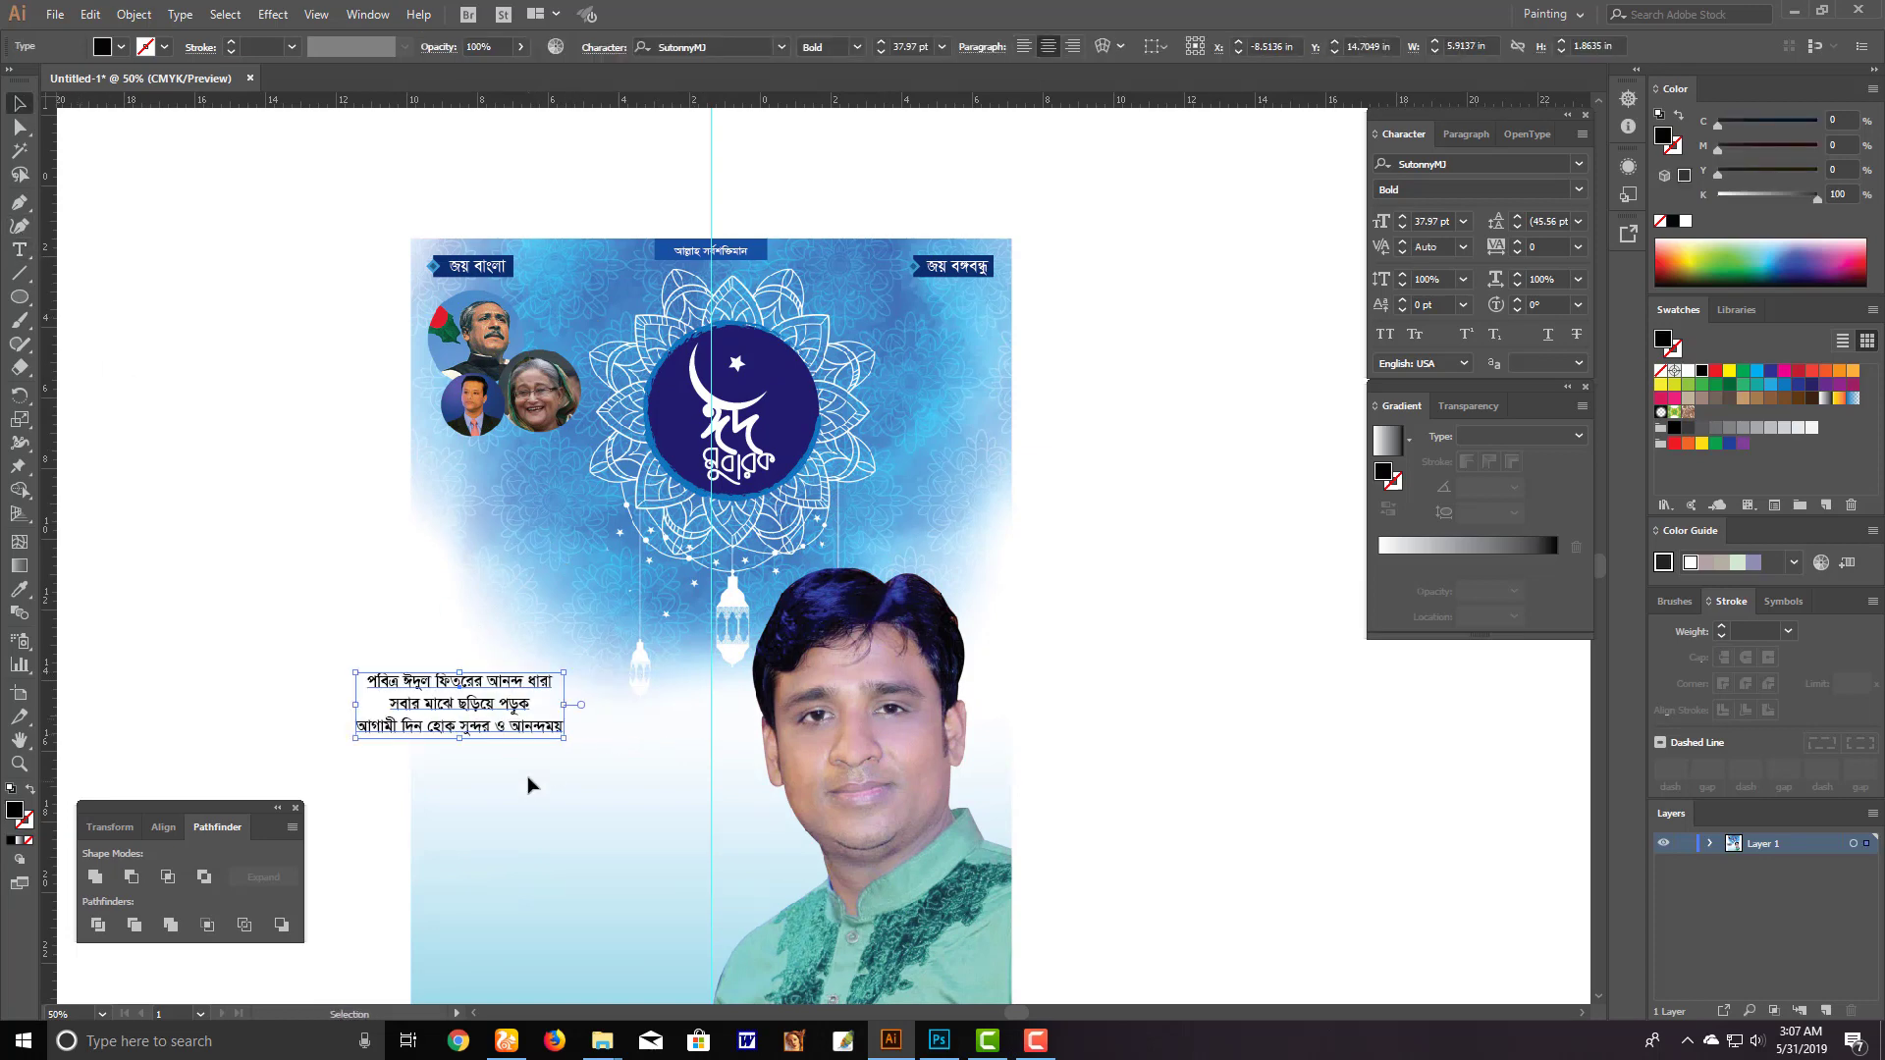
{"action": "left_click_drag", "start_coordinate": [462, 744], "coordinate": [579, 751]}
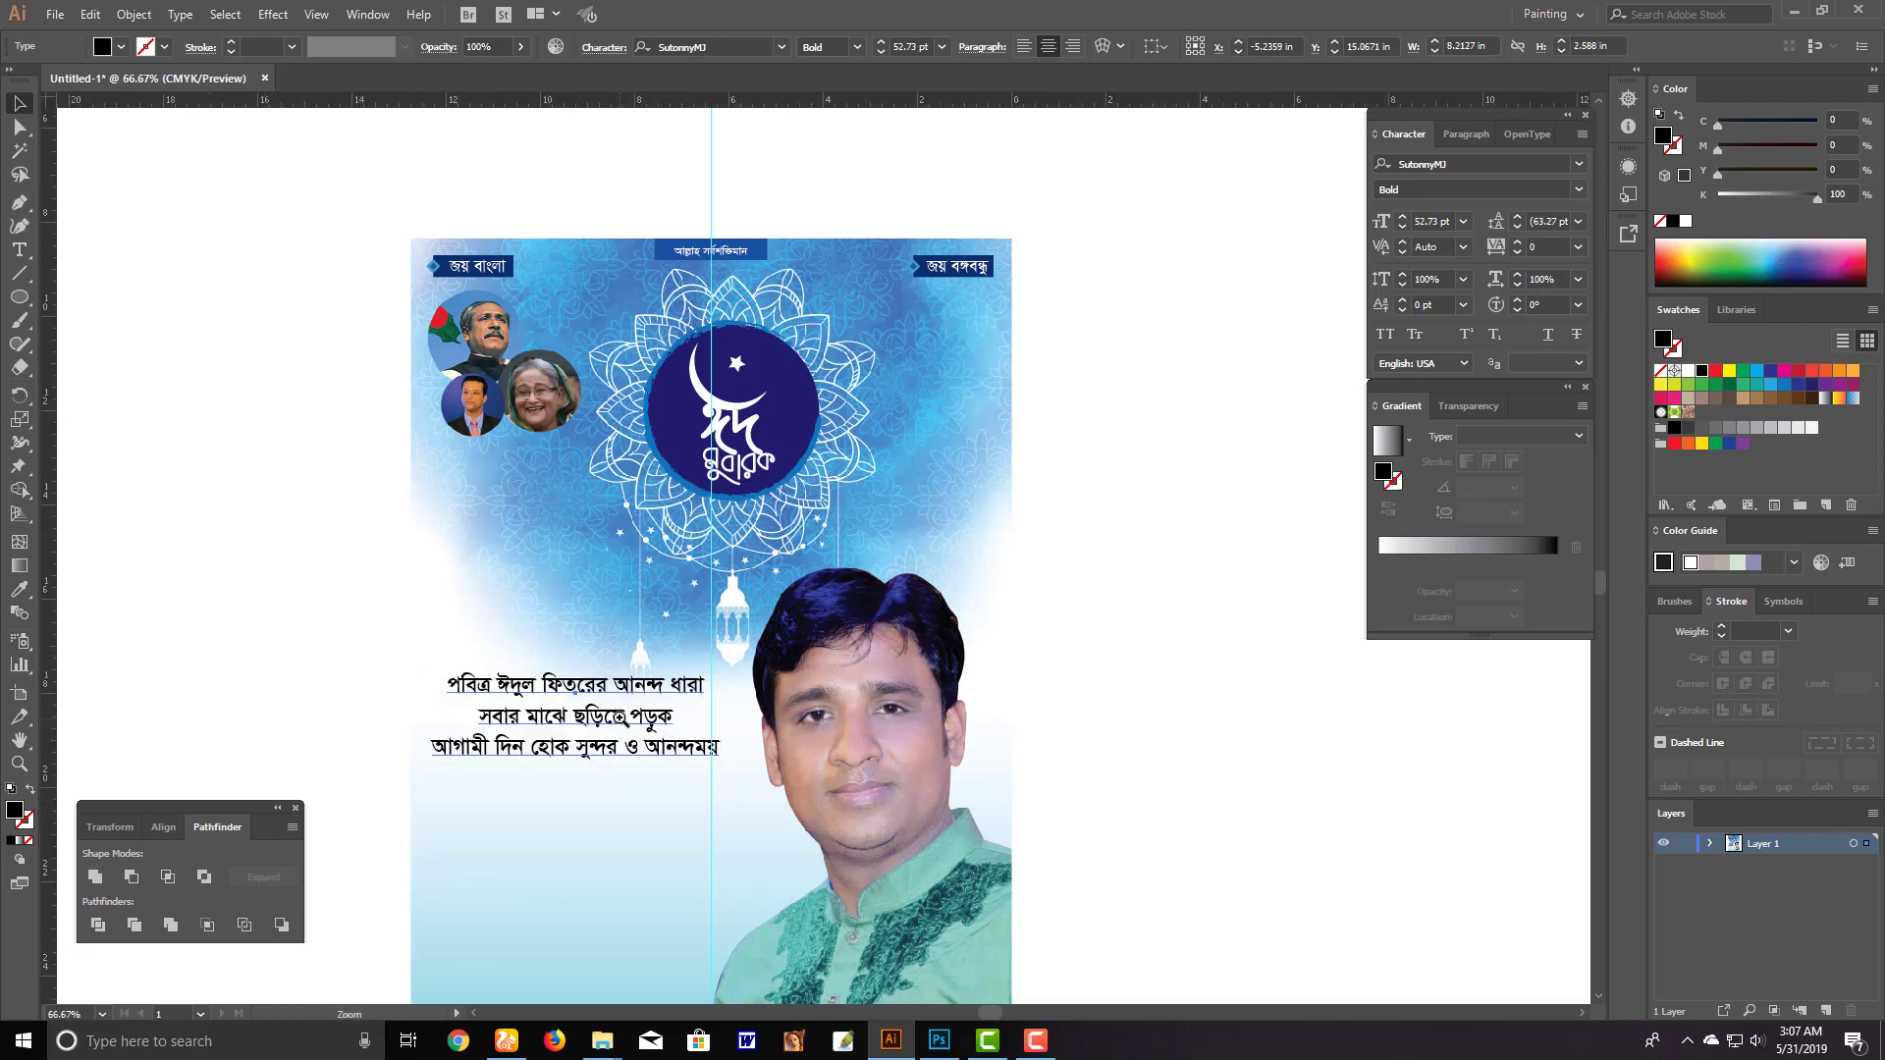
{"action": "key", "text": "ctrl+plus"}
{"action": "mouse_move", "coordinate": [958, 554]}
{"action": "left_mouse_down"}
{"action": "mouse_move", "coordinate": [862, 528]}
{"action": "mouse_move", "coordinate": [959, 533]}
{"action": "left_mouse_up"}
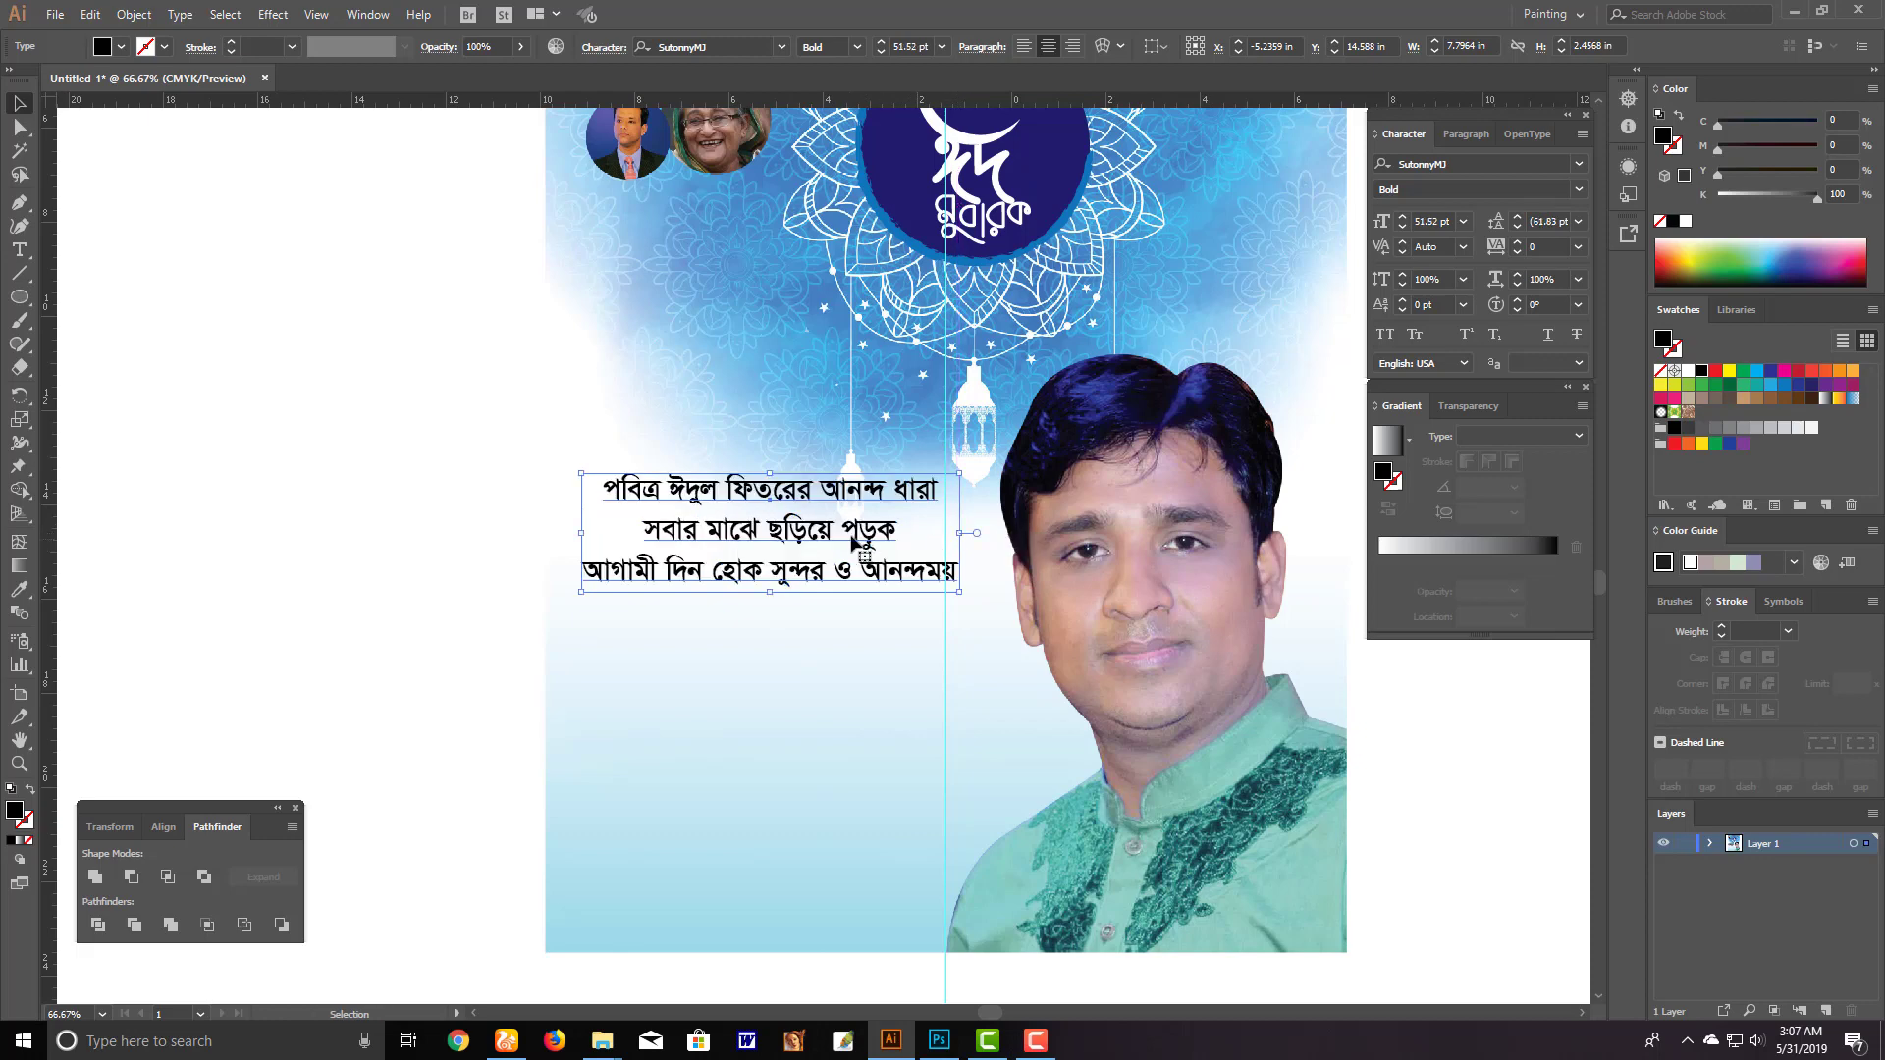
Colour the verse red, tighten its line spacing, and enlarge it proportionally
{"action": "left_click", "coordinate": [1798, 371]}
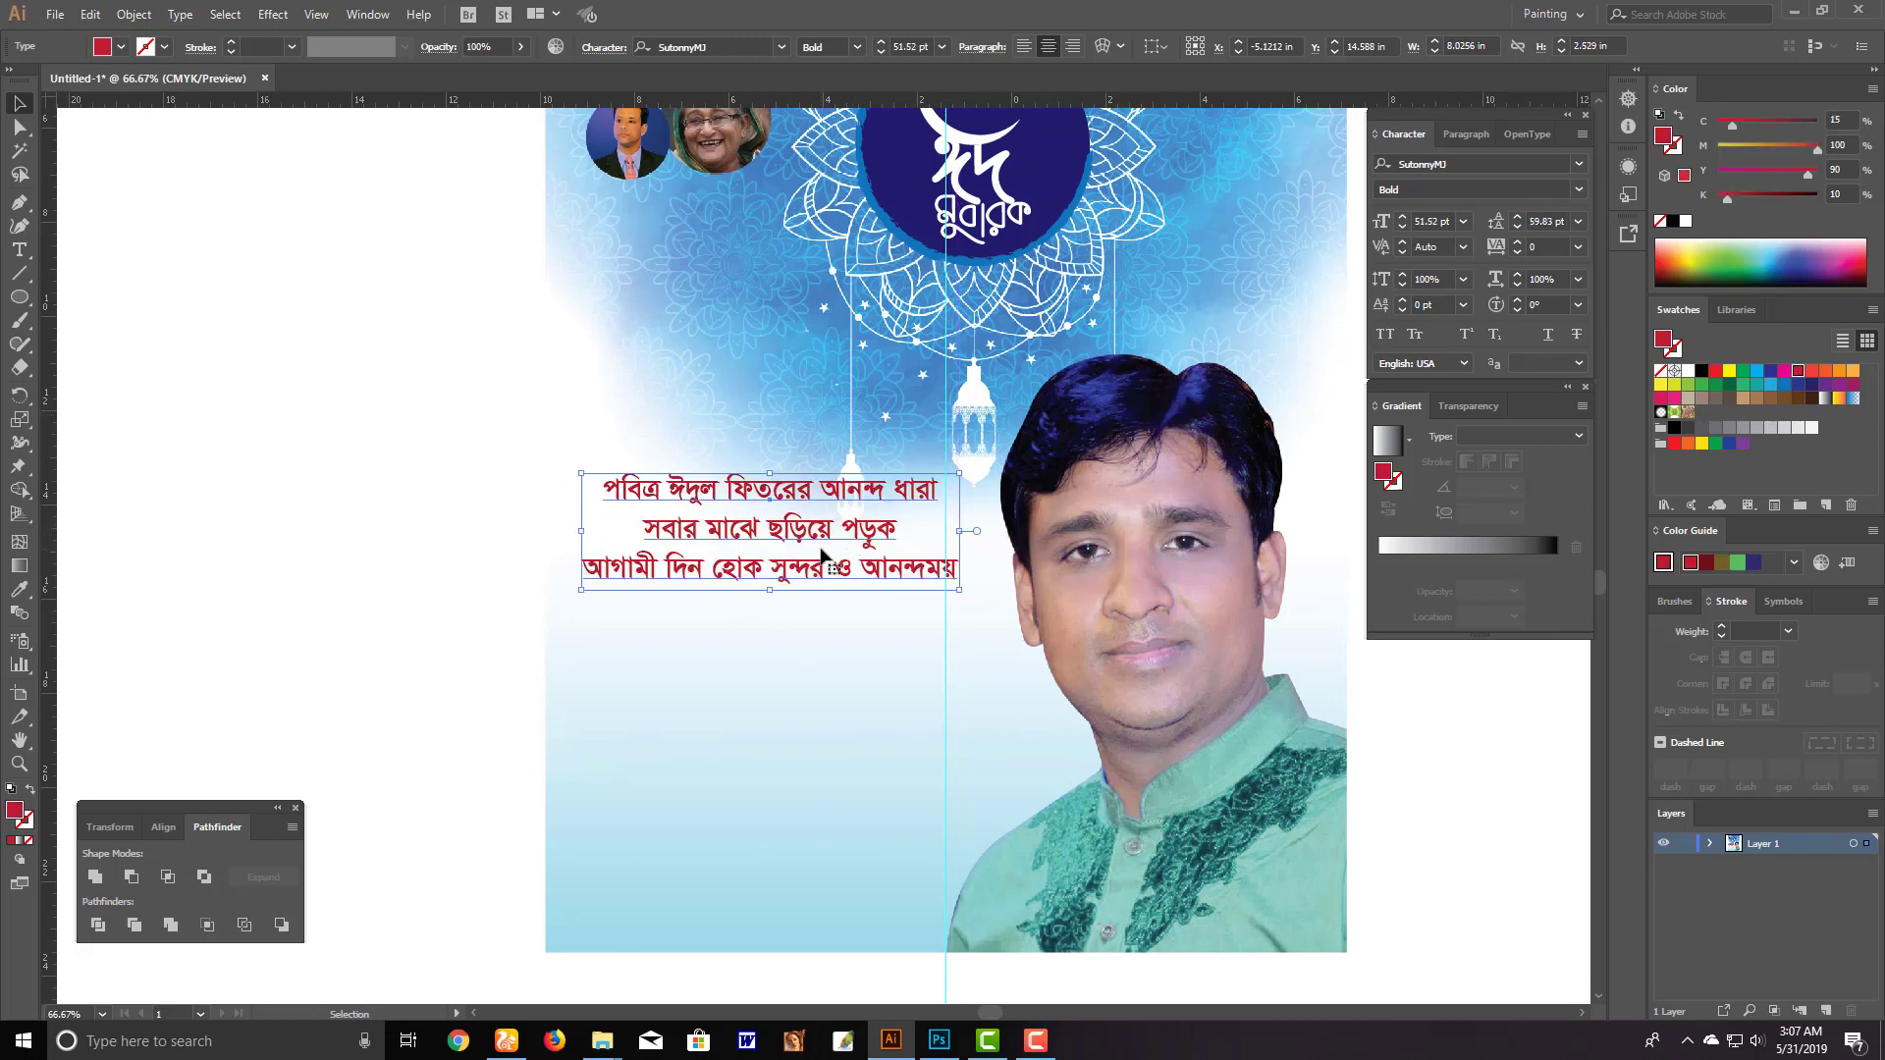
{"action": "key", "text": "alt+Up"}
{"action": "key", "text": "alt+Up"}
{"action": "key", "text": "alt+Up"}
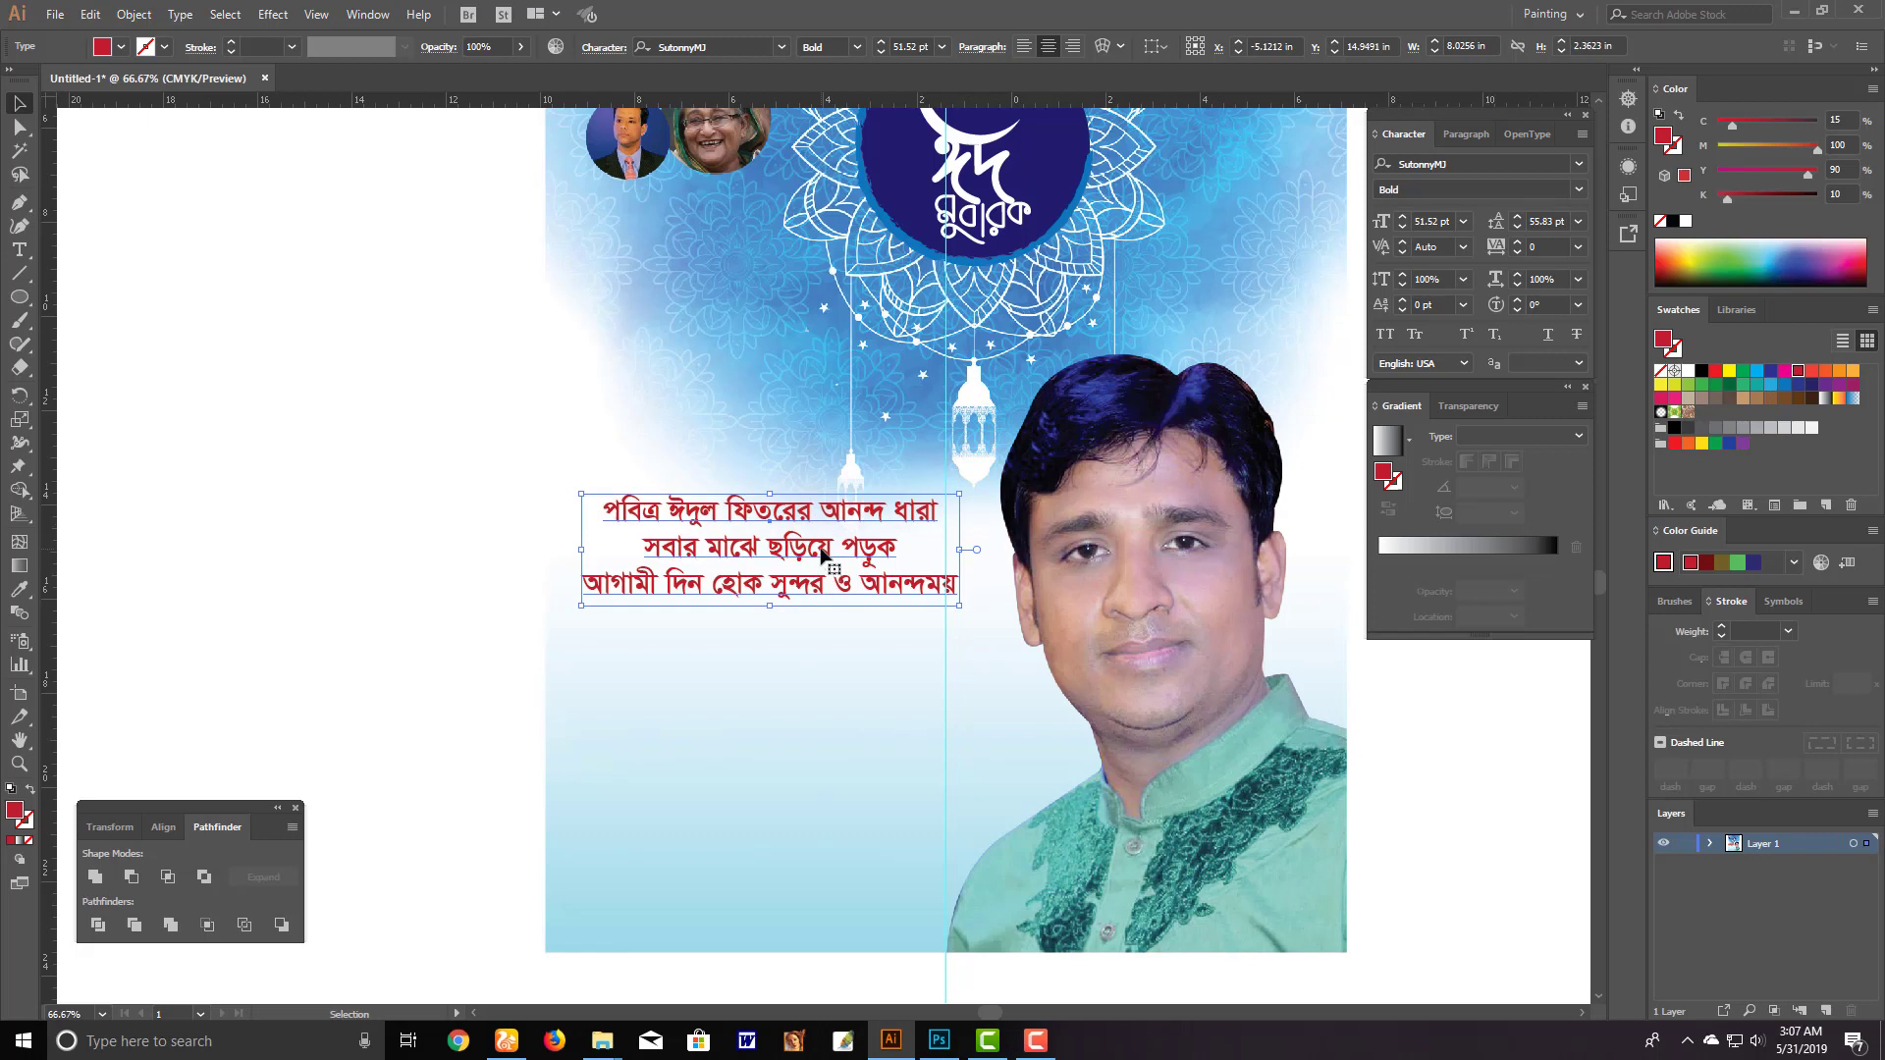
{"action": "key", "text": "ctrl+1"}
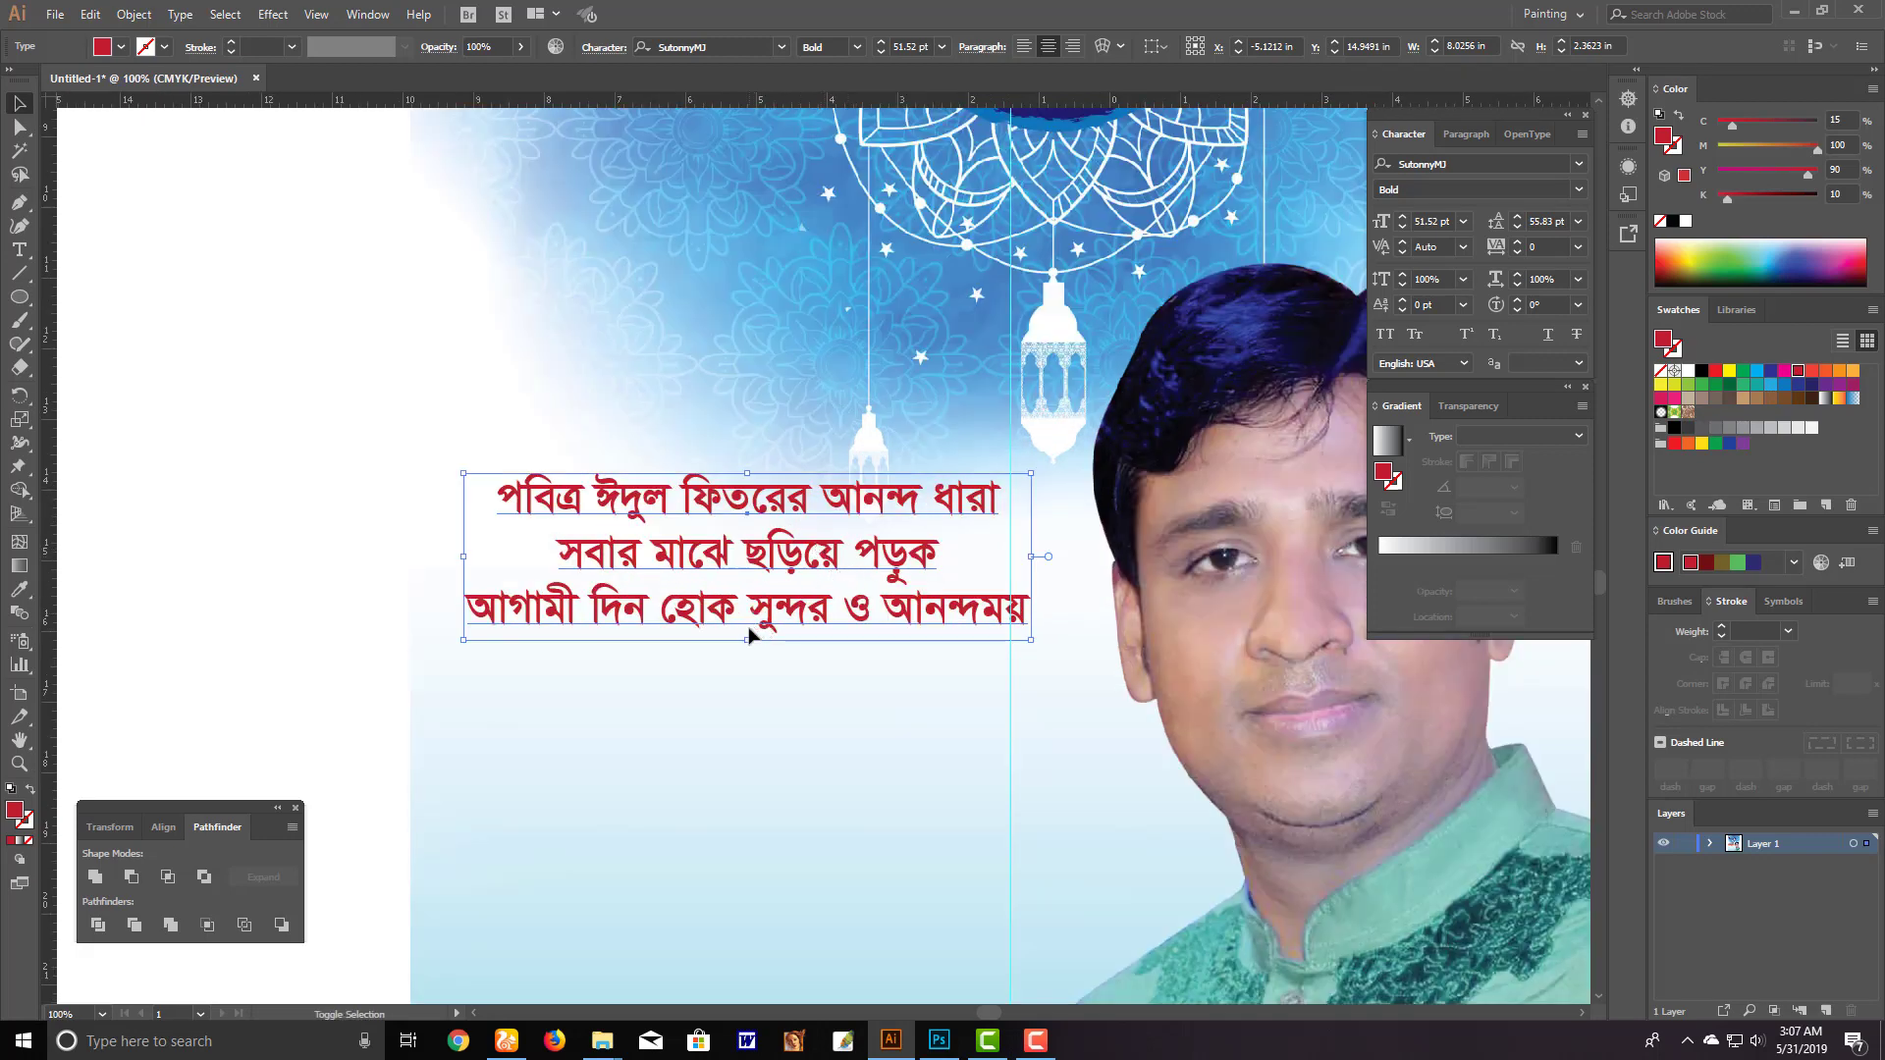
{"action": "left_click_drag", "start_coordinate": [749, 644], "coordinate": [864, 654]}
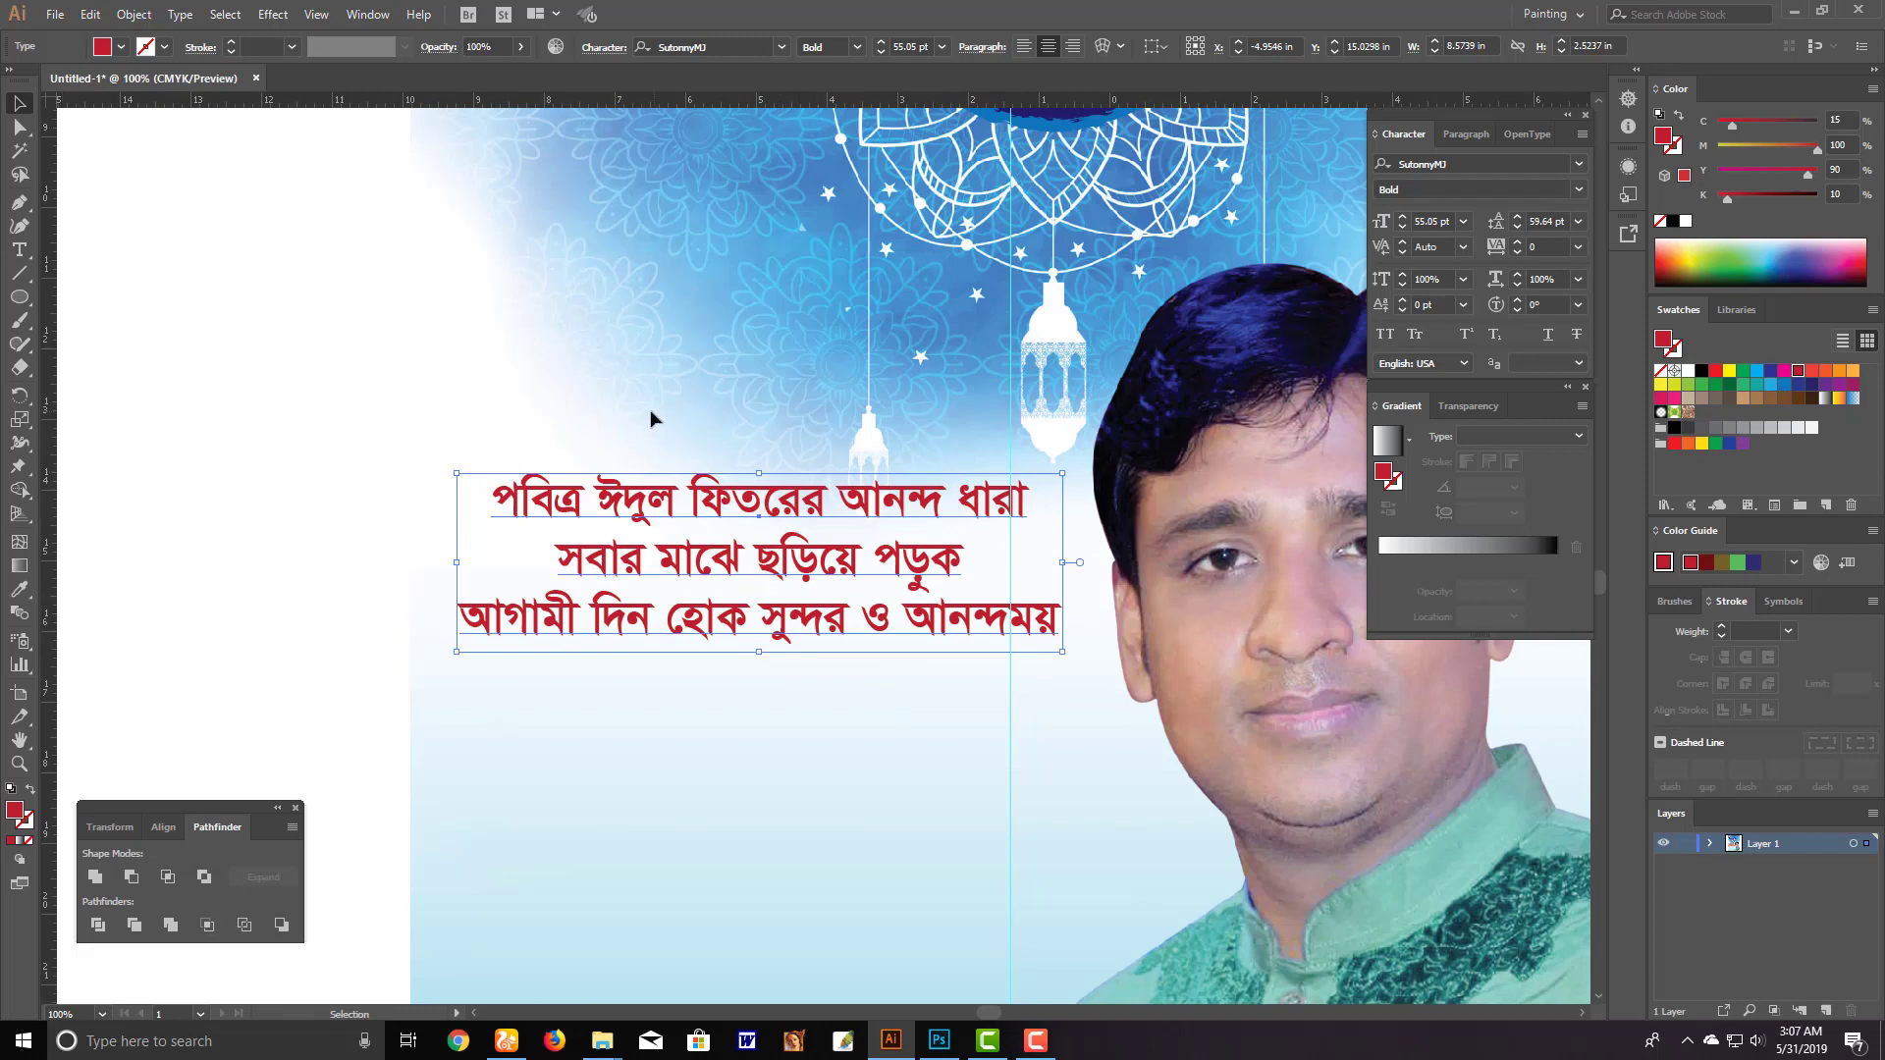
Hide the panels and switch to the Rectangle tool
{"action": "key", "text": "Tab"}
{"action": "key", "text": "Tab"}
{"action": "right_click", "coordinate": [25, 308]}
{"action": "left_click", "coordinate": [88, 297]}
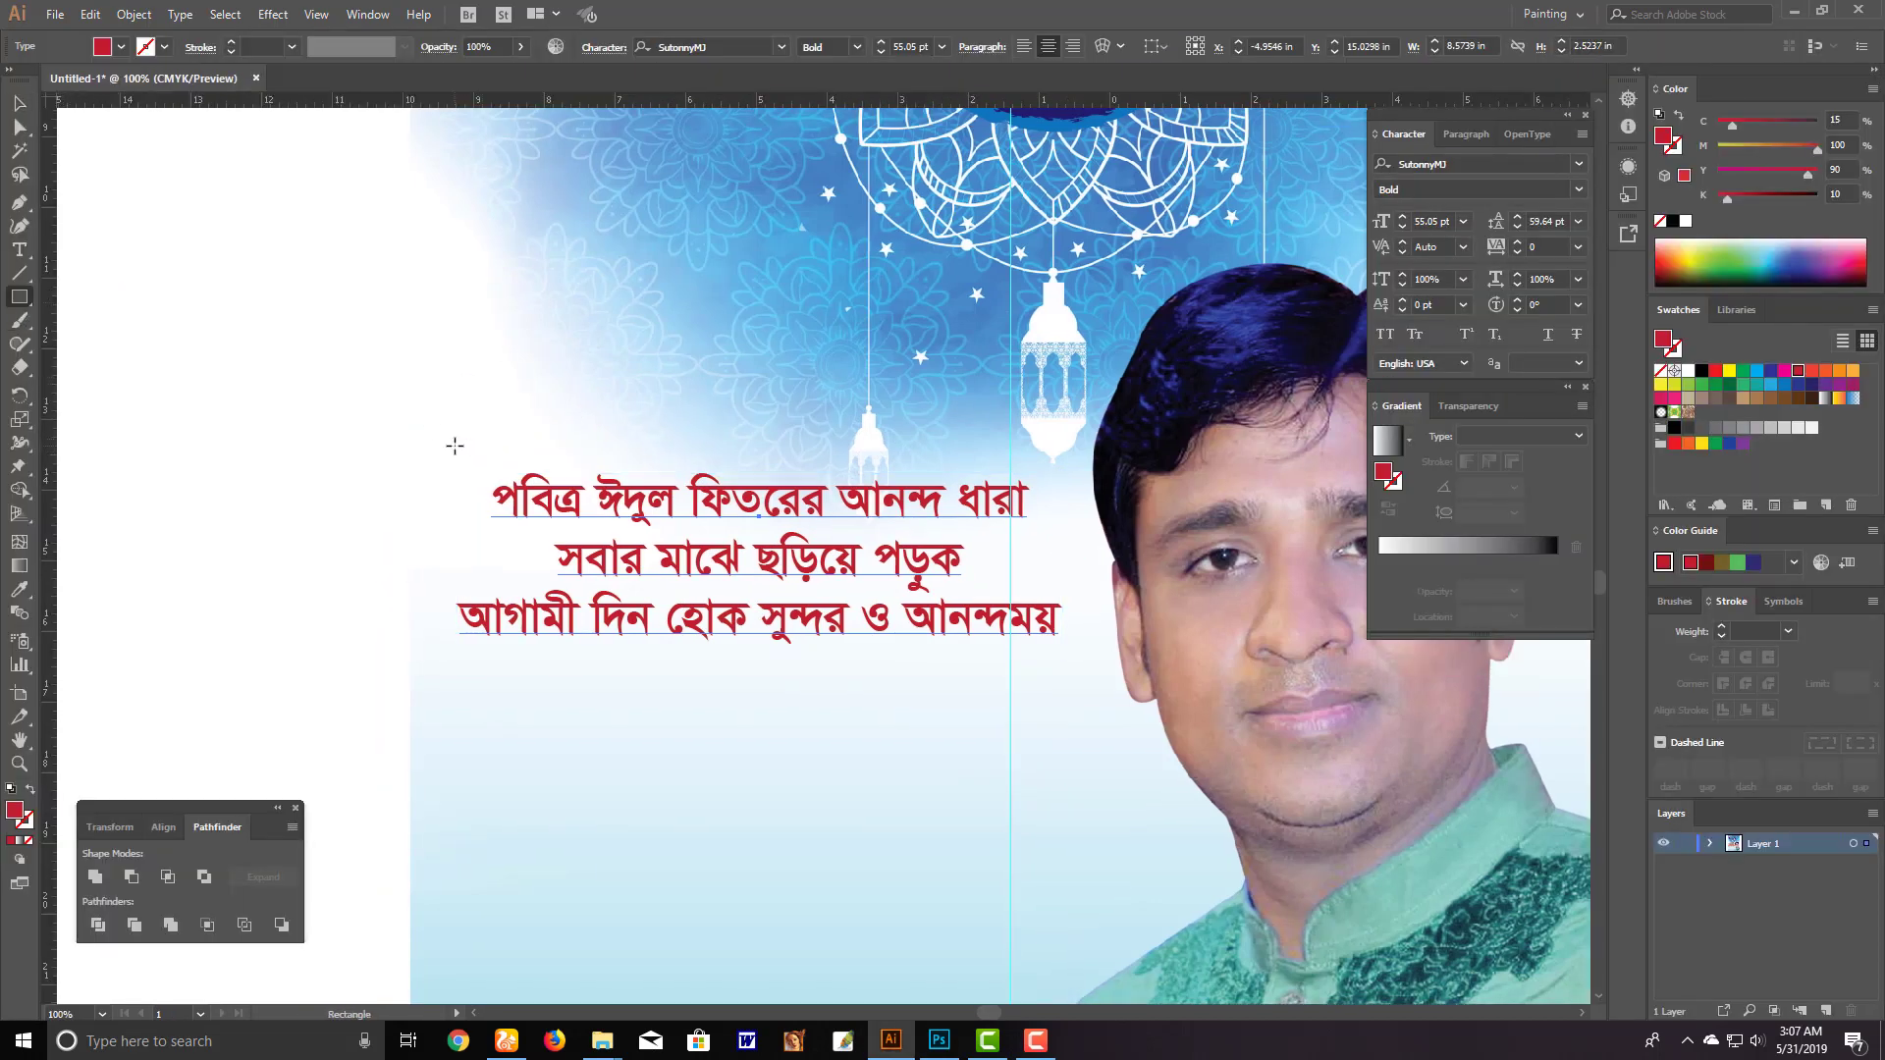
Draw a thin blue bar above the verse and place a copy below it
{"action": "left_click_drag", "start_coordinate": [448, 447], "coordinate": [1039, 472]}
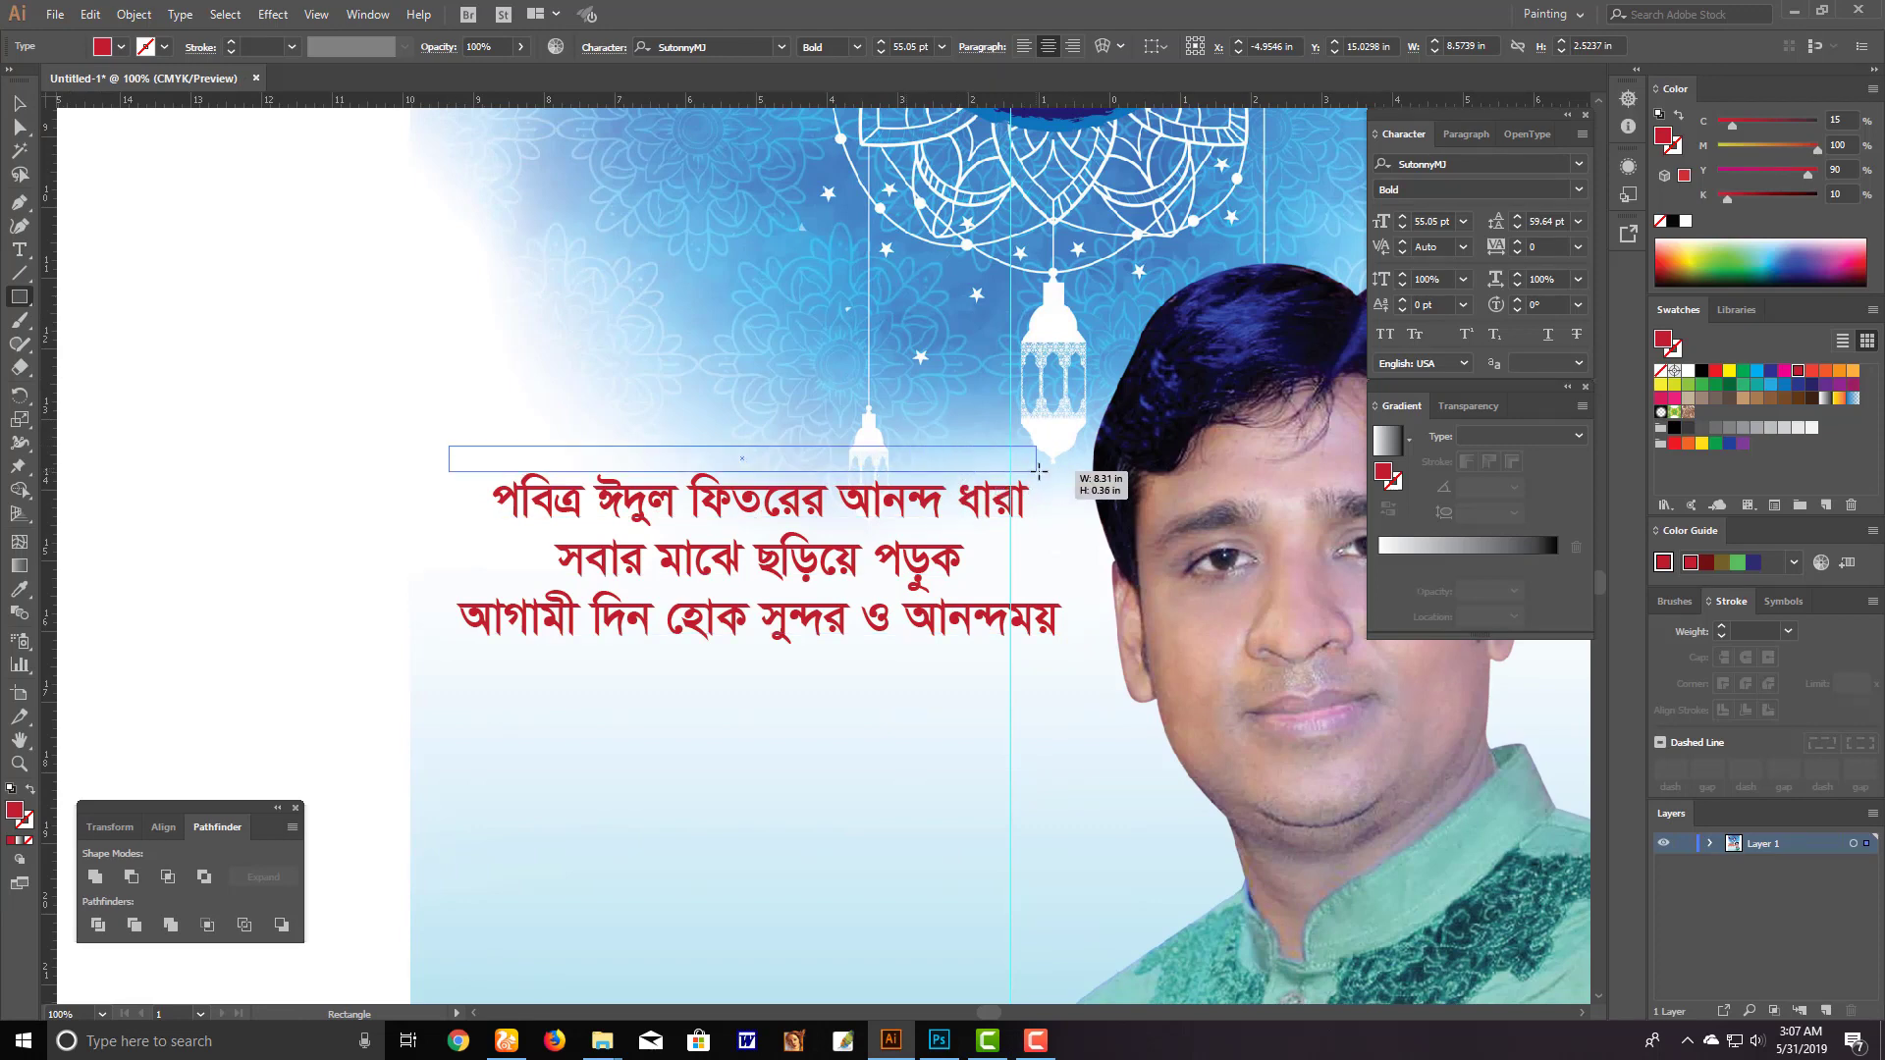
{"action": "left_click_drag", "start_coordinate": [1039, 472], "coordinate": [1043, 464]}
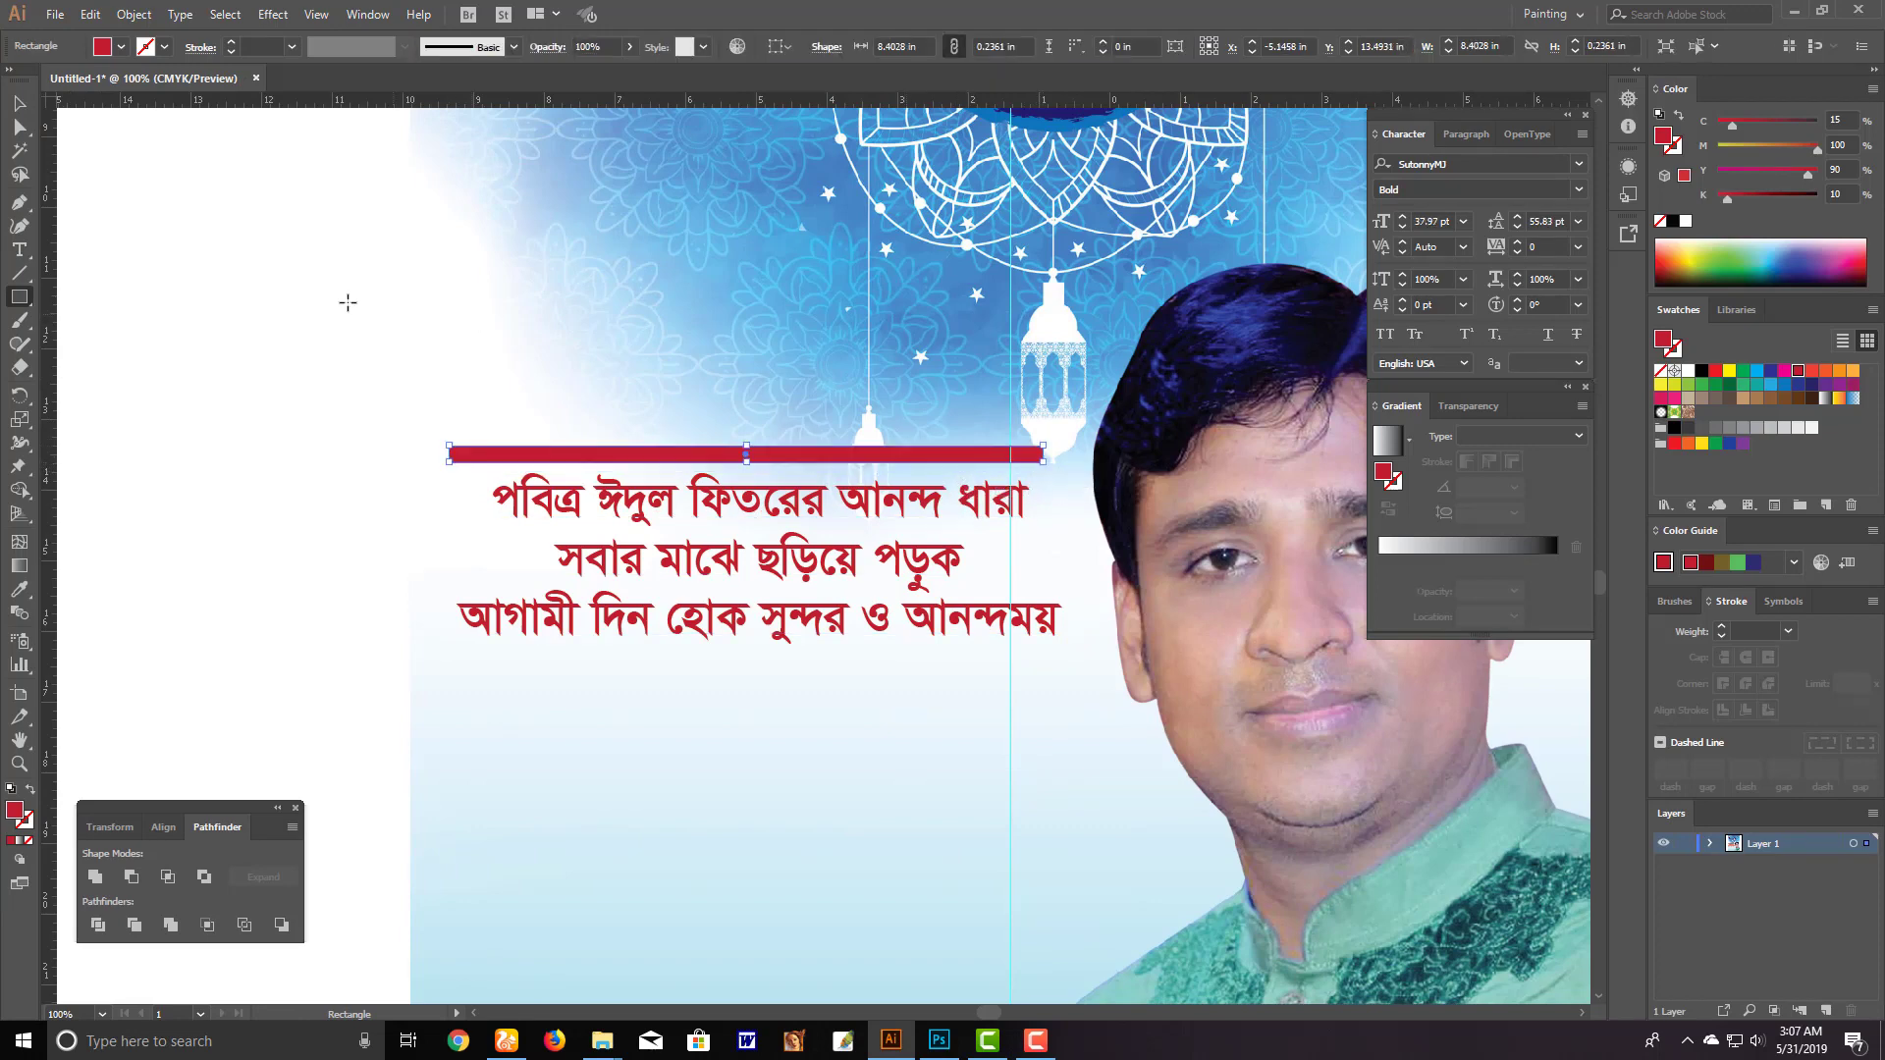
{"action": "left_click", "coordinate": [18, 104]}
{"action": "left_click_drag", "start_coordinate": [747, 453], "coordinate": [746, 658]}
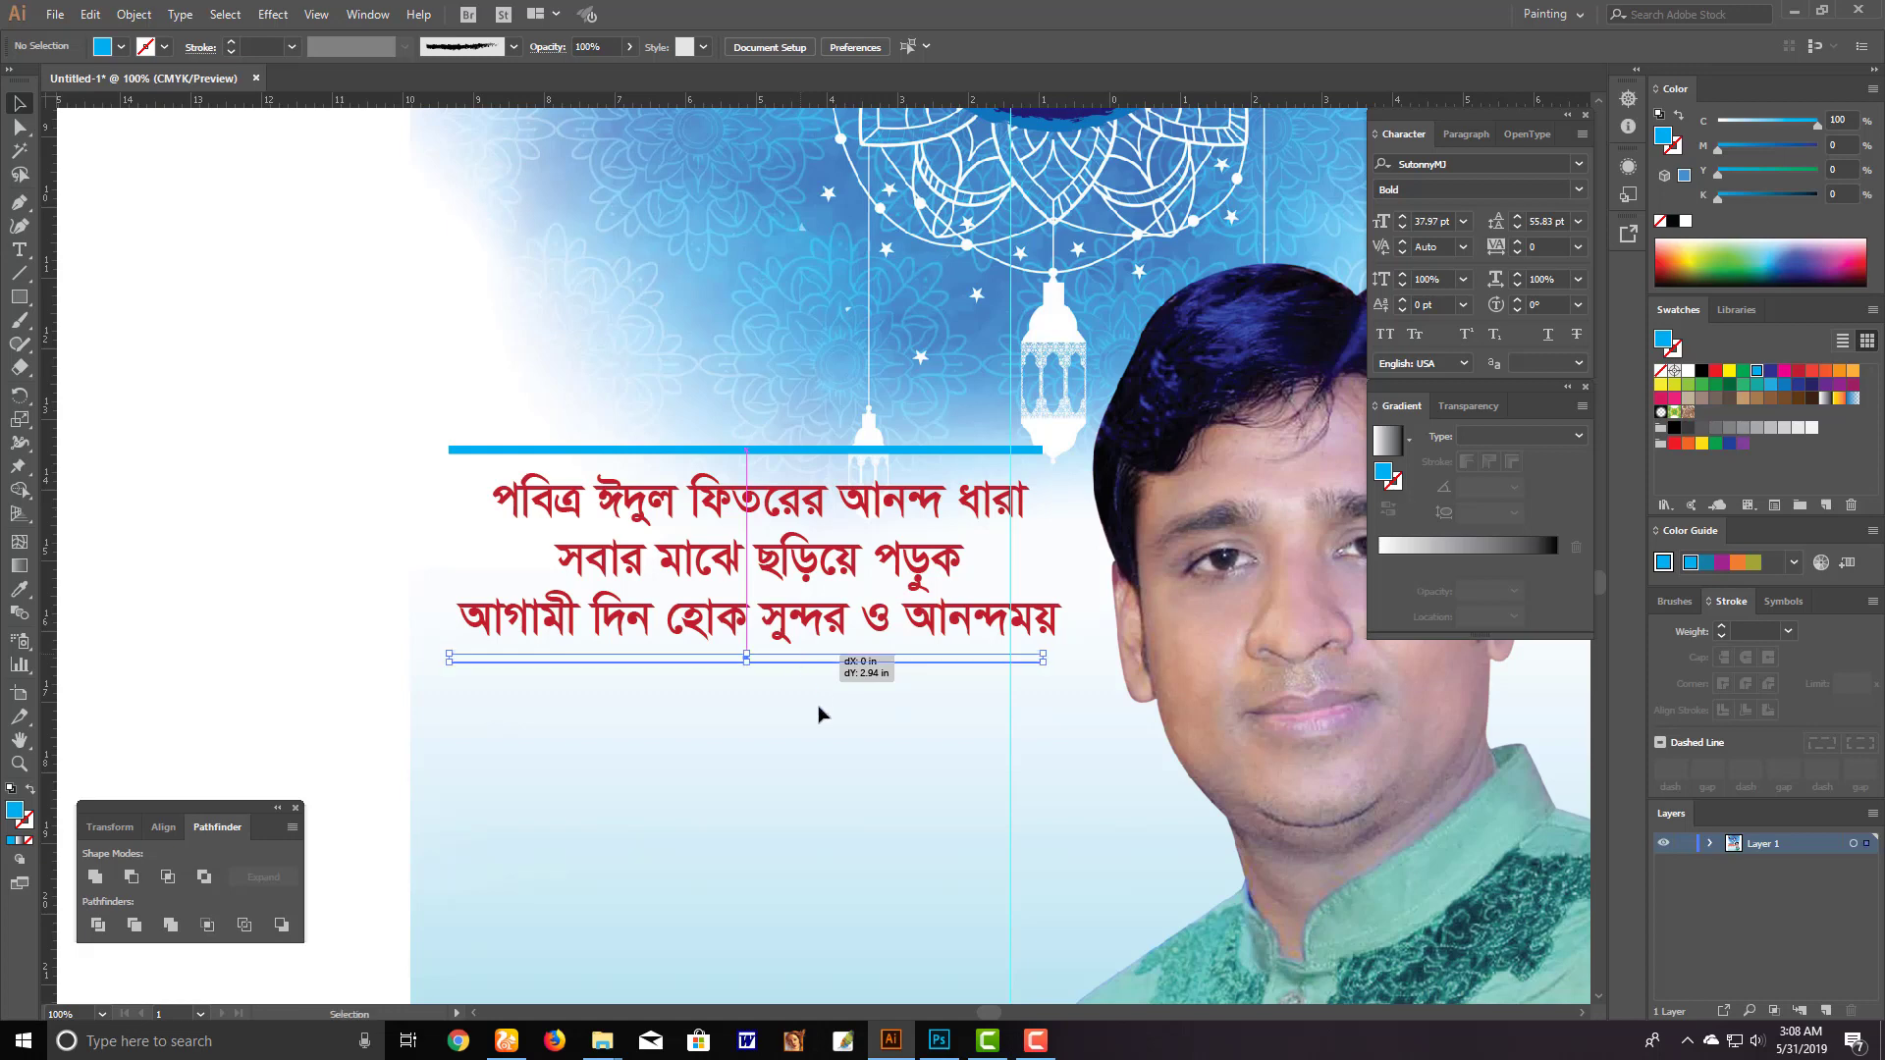
{"action": "left_click", "coordinate": [782, 482]}
Change the verse colour to black and zoom out on the framed block
{"action": "left_click", "coordinate": [812, 585]}
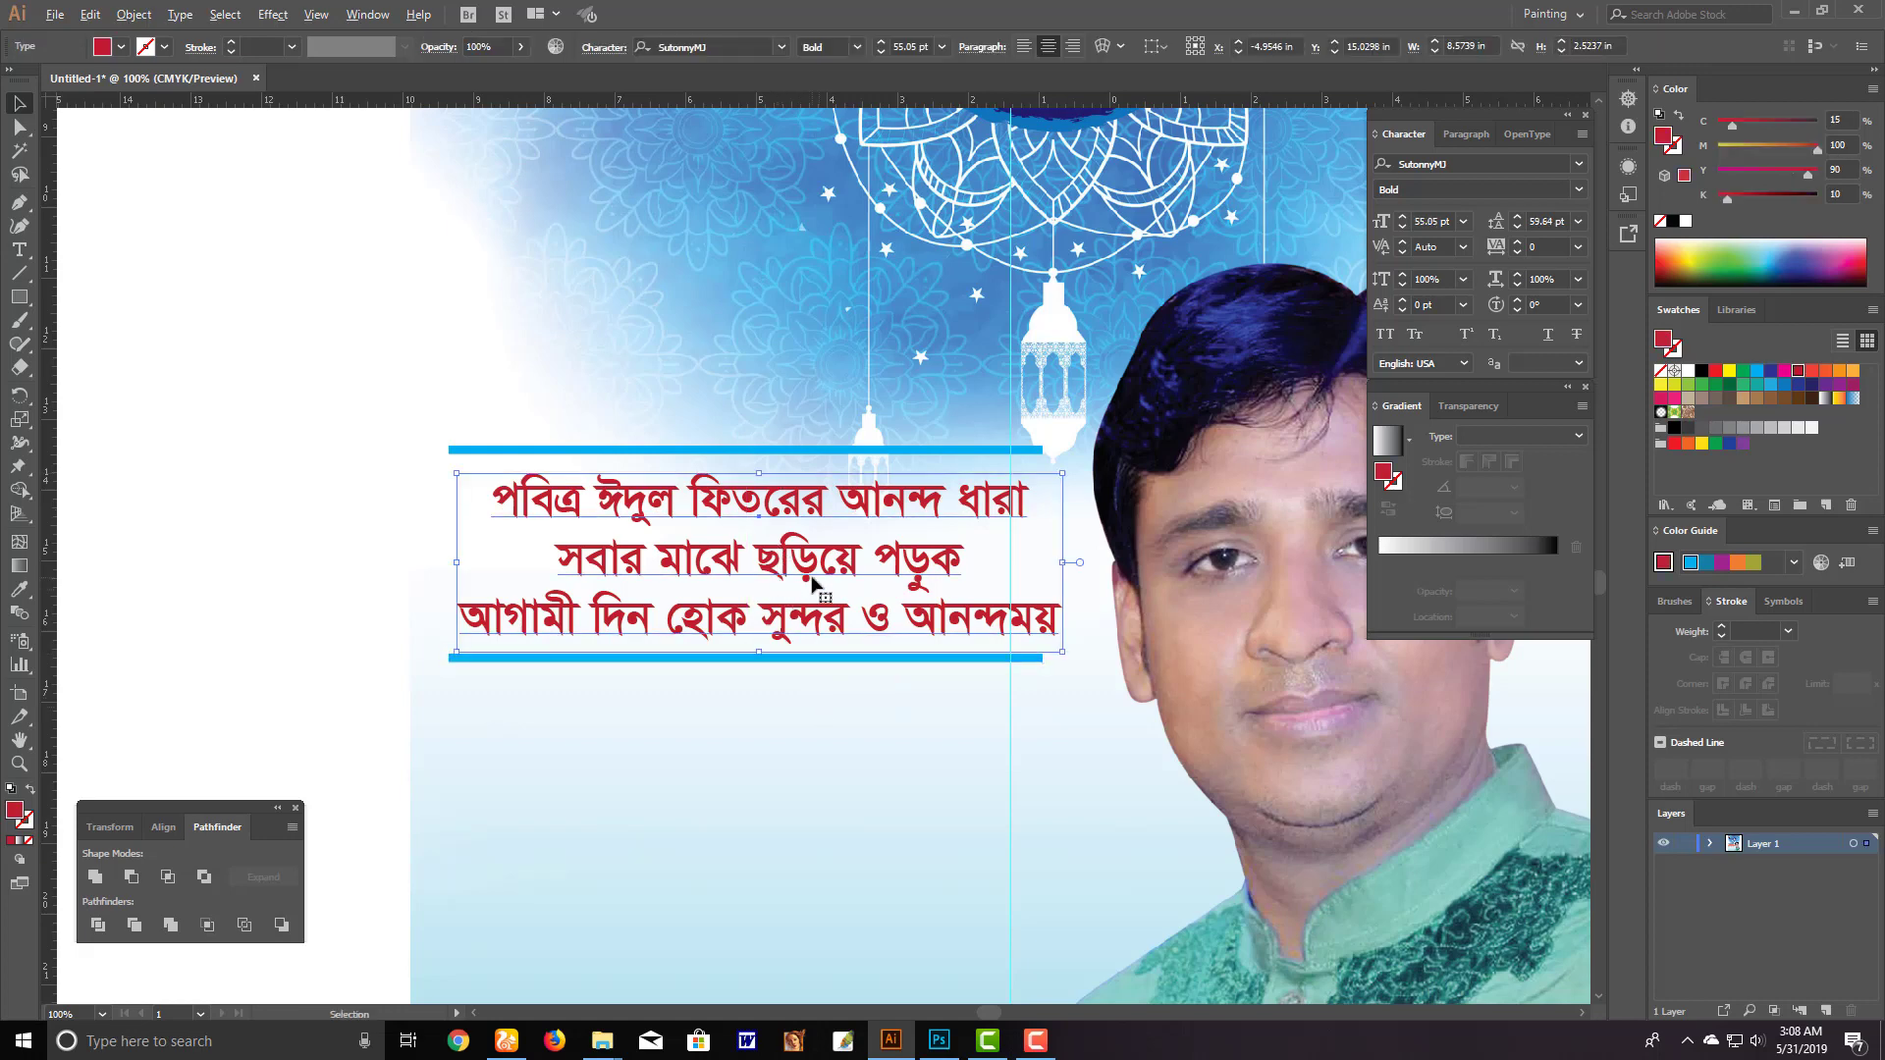
{"action": "left_click", "coordinate": [1702, 371]}
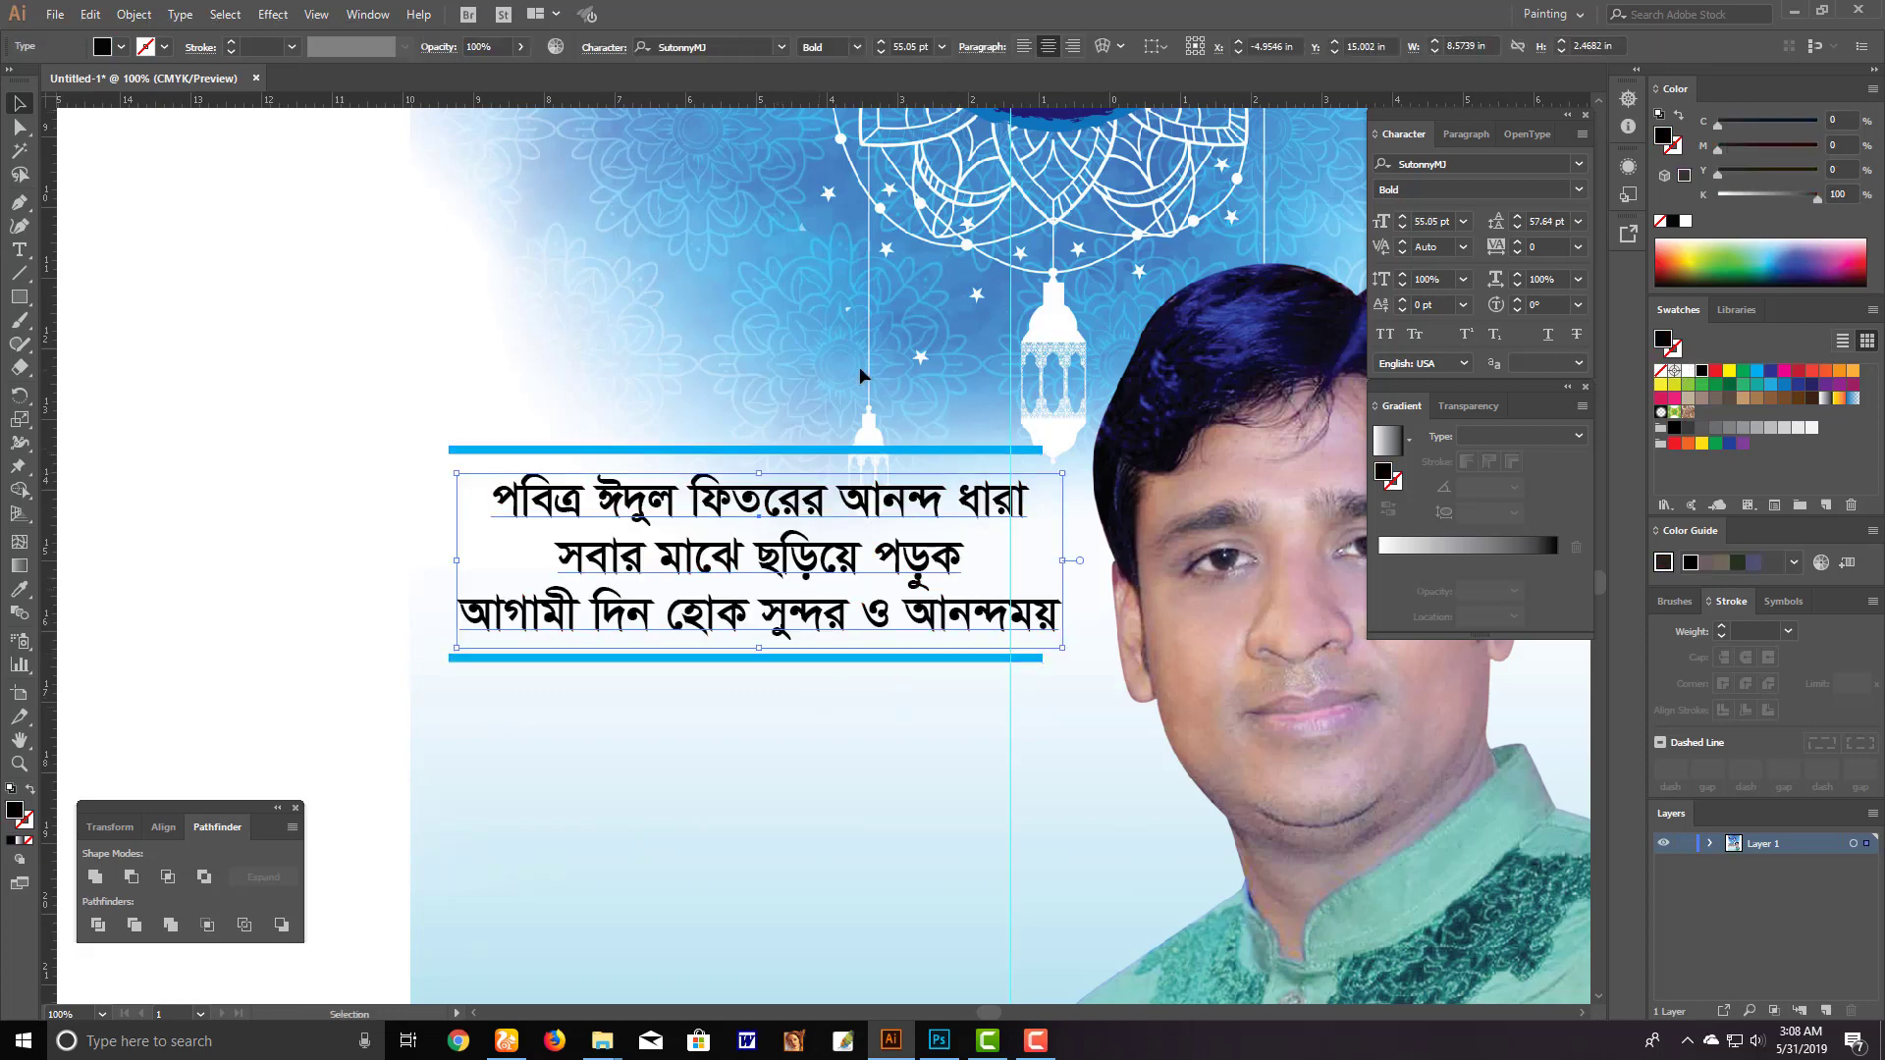
{"action": "mouse_move", "coordinate": [736, 400]}
{"action": "left_mouse_down"}
{"action": "mouse_move", "coordinate": [771, 677]}
{"action": "mouse_move", "coordinate": [813, 725]}
{"action": "left_mouse_up"}
{"action": "left_click", "coordinate": [830, 758]}
{"action": "left_click", "coordinate": [868, 727], "text": "ctrl+alt"}
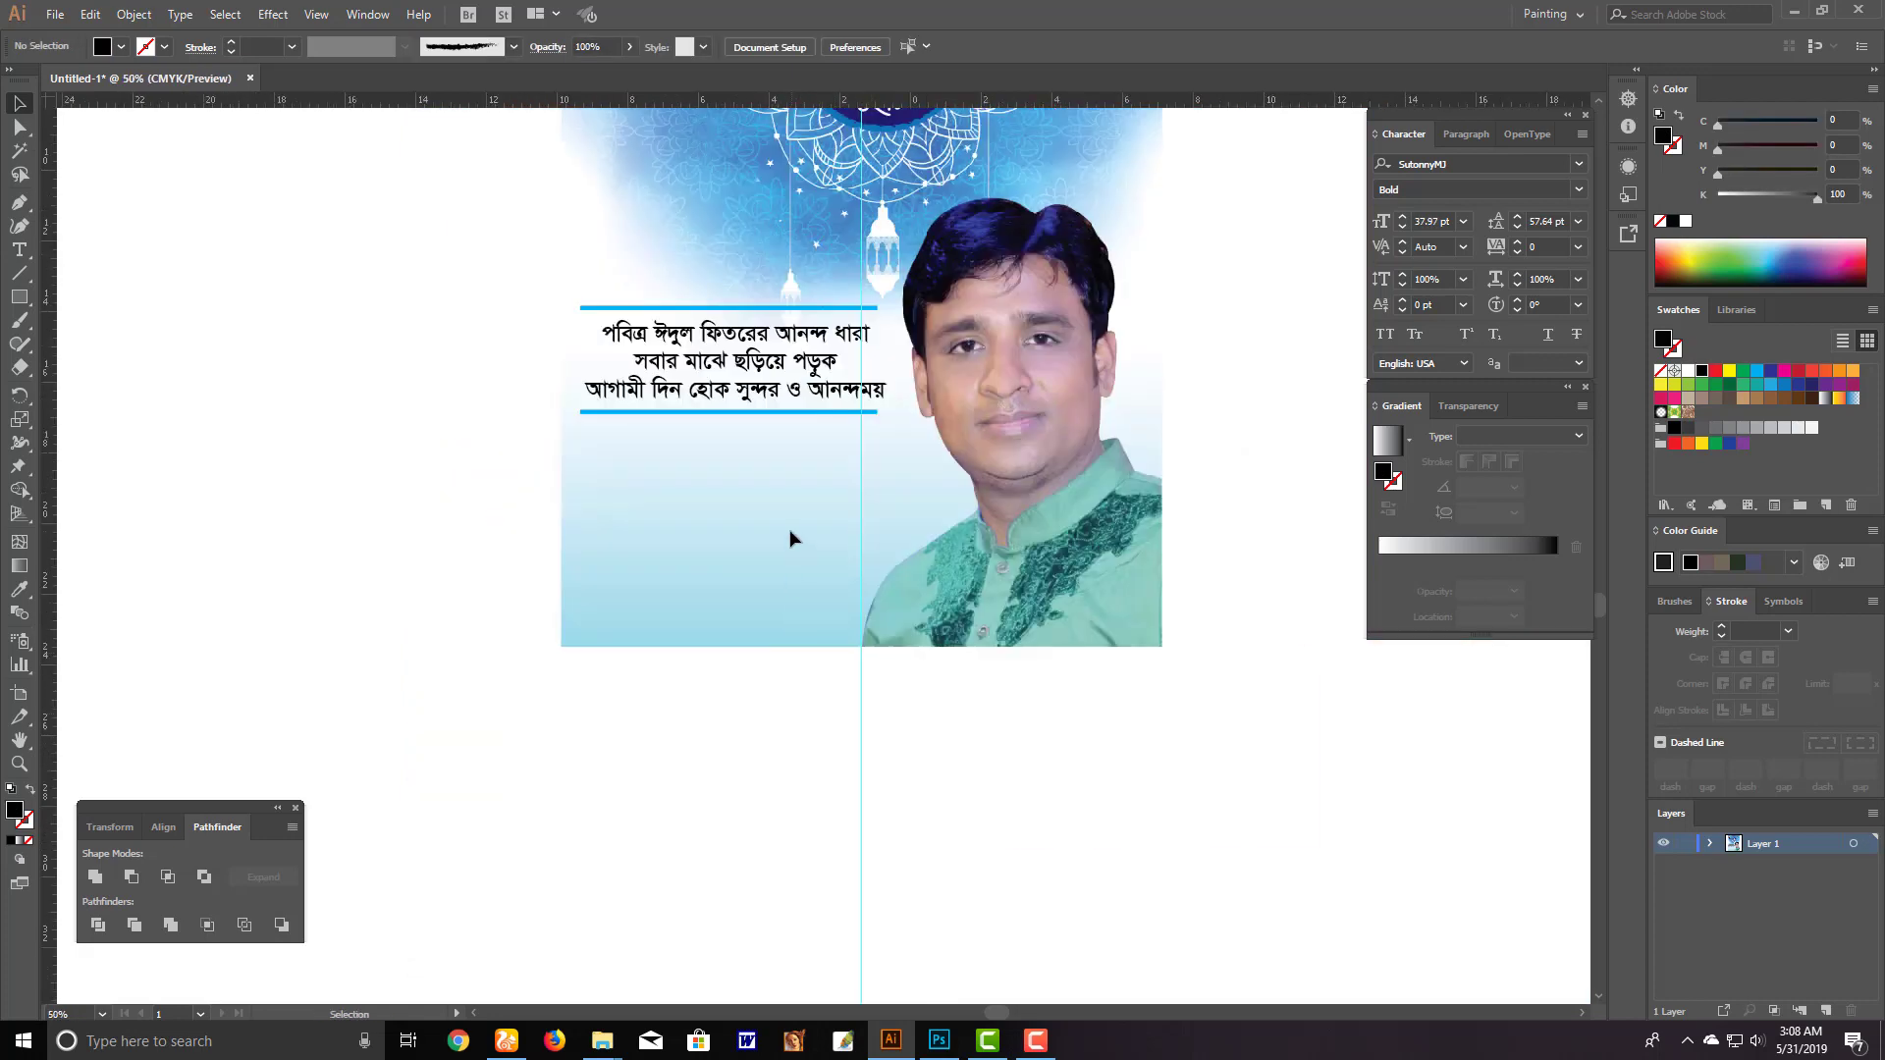
Duplicate the verse below and retype it as 'সবাইকে' / 'পবিত্র ঈদুল-ফিতরের'
{"action": "left_click_drag", "start_coordinate": [816, 422], "coordinate": [778, 540]}
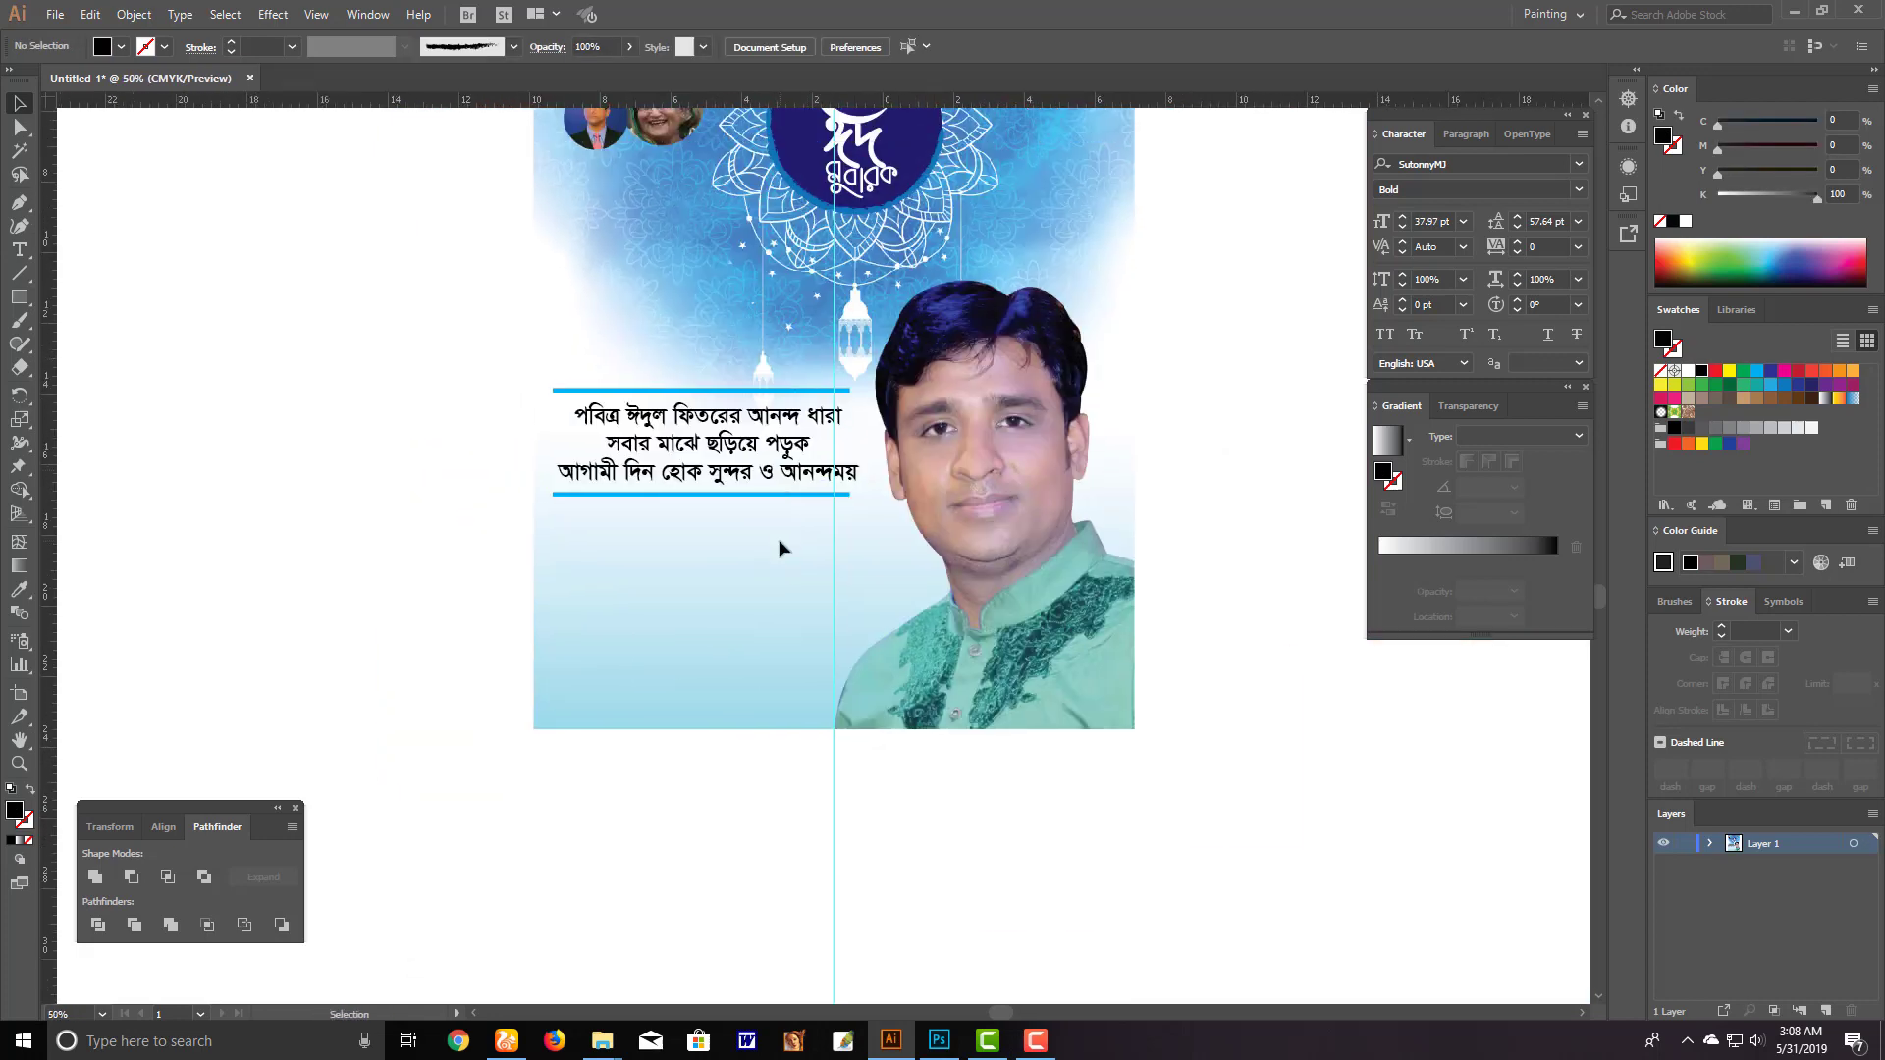
{"action": "left_click", "coordinate": [722, 443]}
{"action": "left_click_drag", "start_coordinate": [722, 442], "coordinate": [722, 549]}
{"action": "double_click", "coordinate": [796, 586]}
{"action": "key", "text": "ctrl+a"}
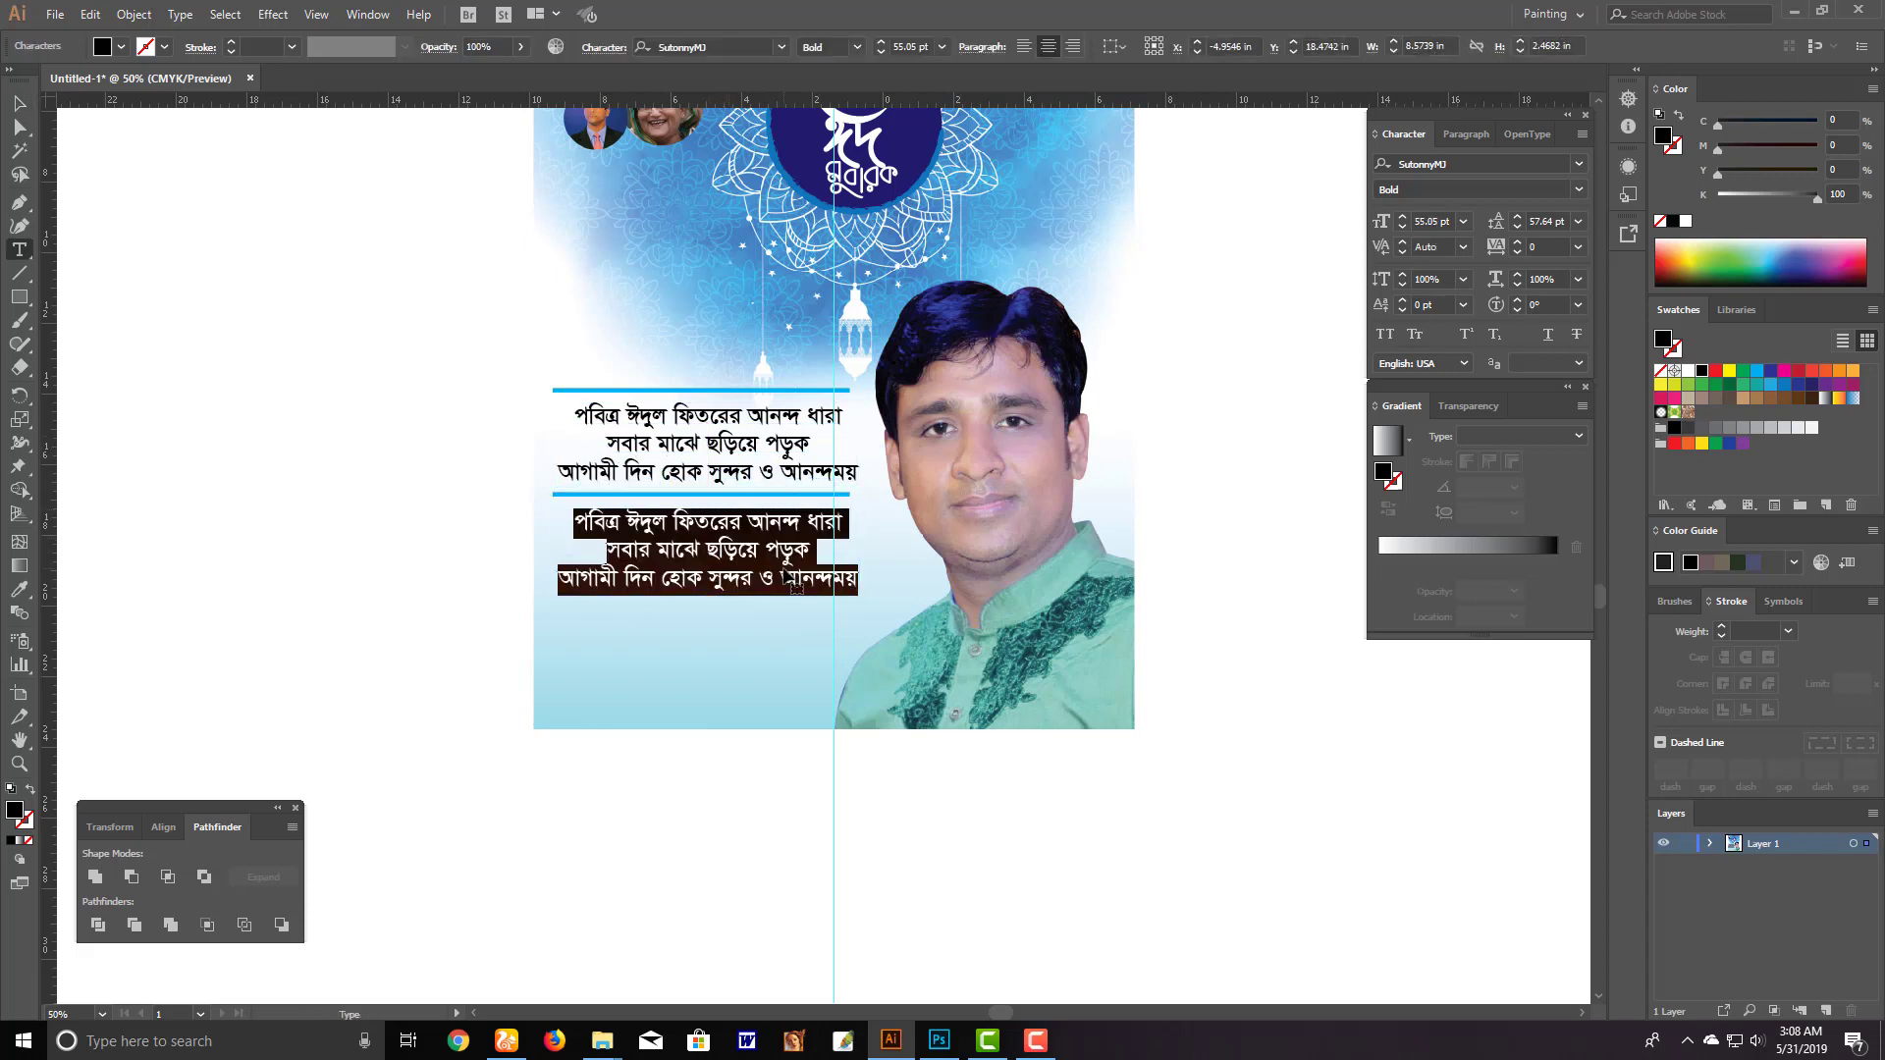
{"action": "type", "text": "সবাই"}
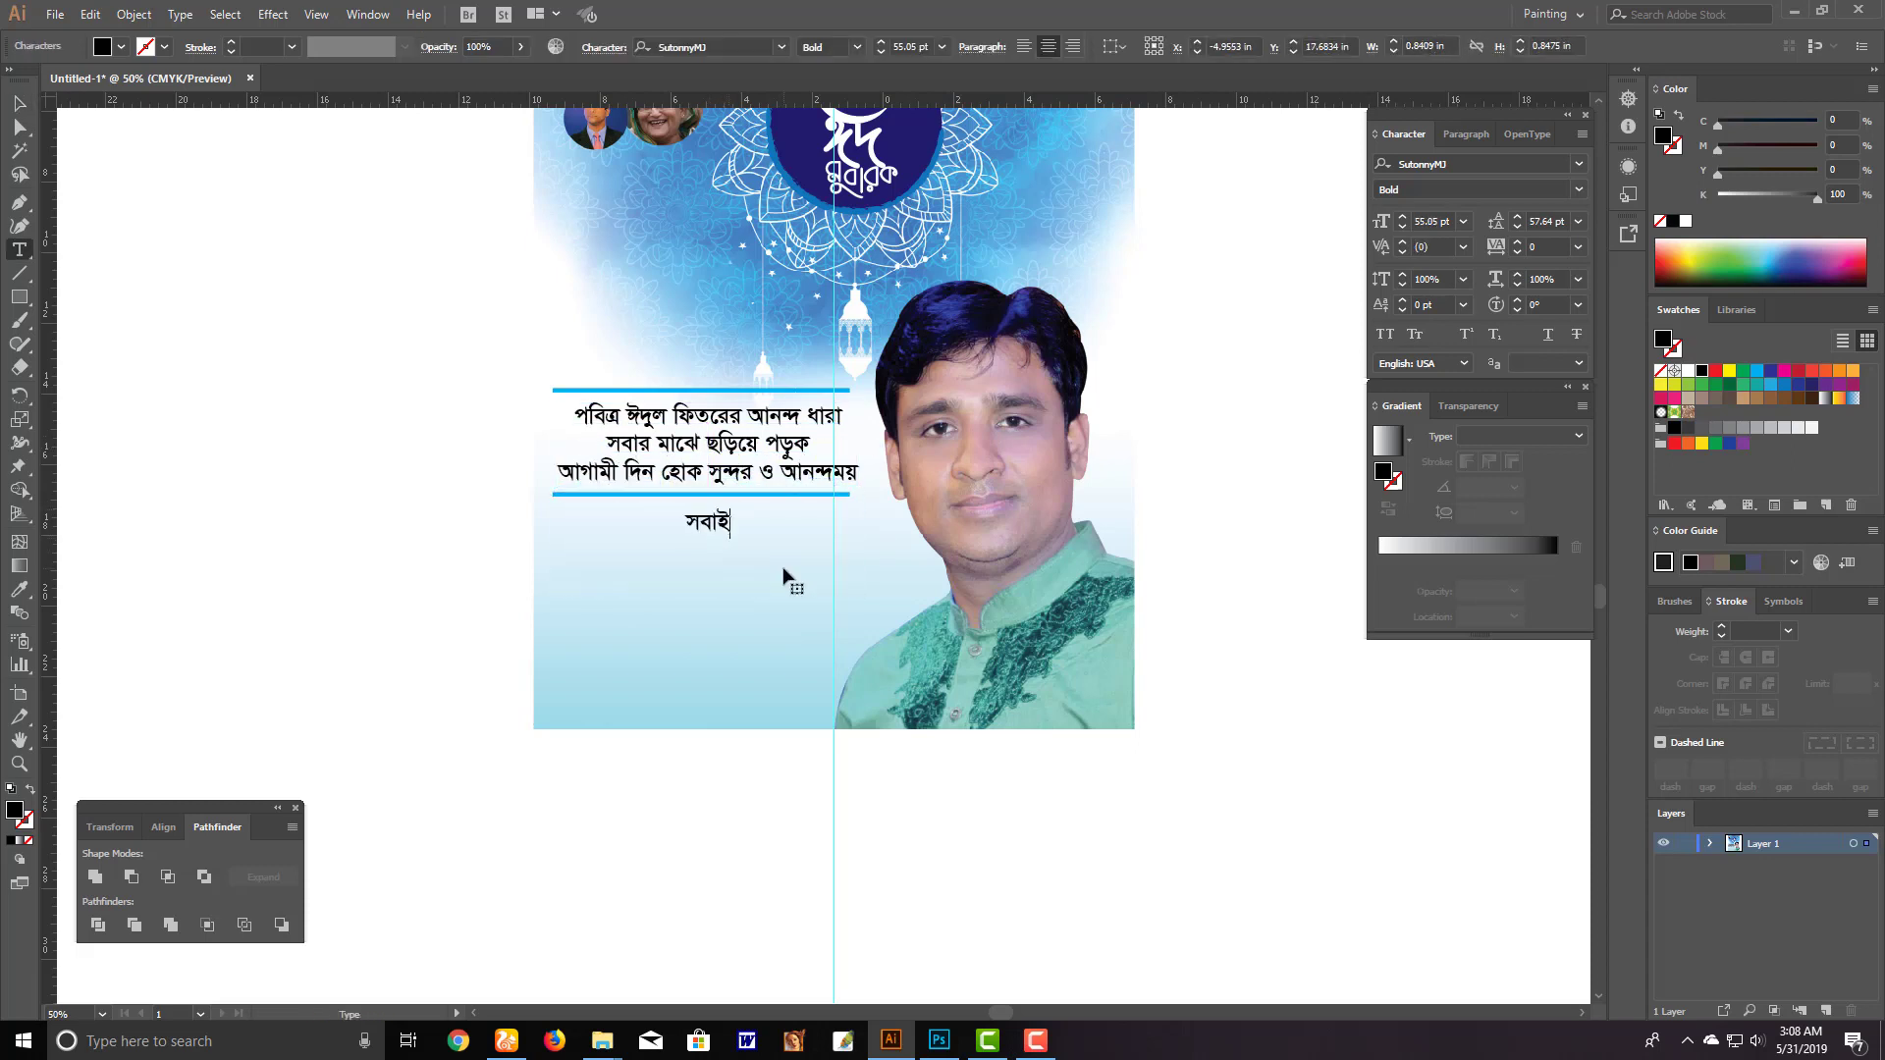
{"action": "type", "text": "কে"}
{"action": "key", "text": "Return"}
{"action": "type", "text": "প"}
{"action": "type", "text": "বিত্র "}
{"action": "type", "text": "ঈদুল"}
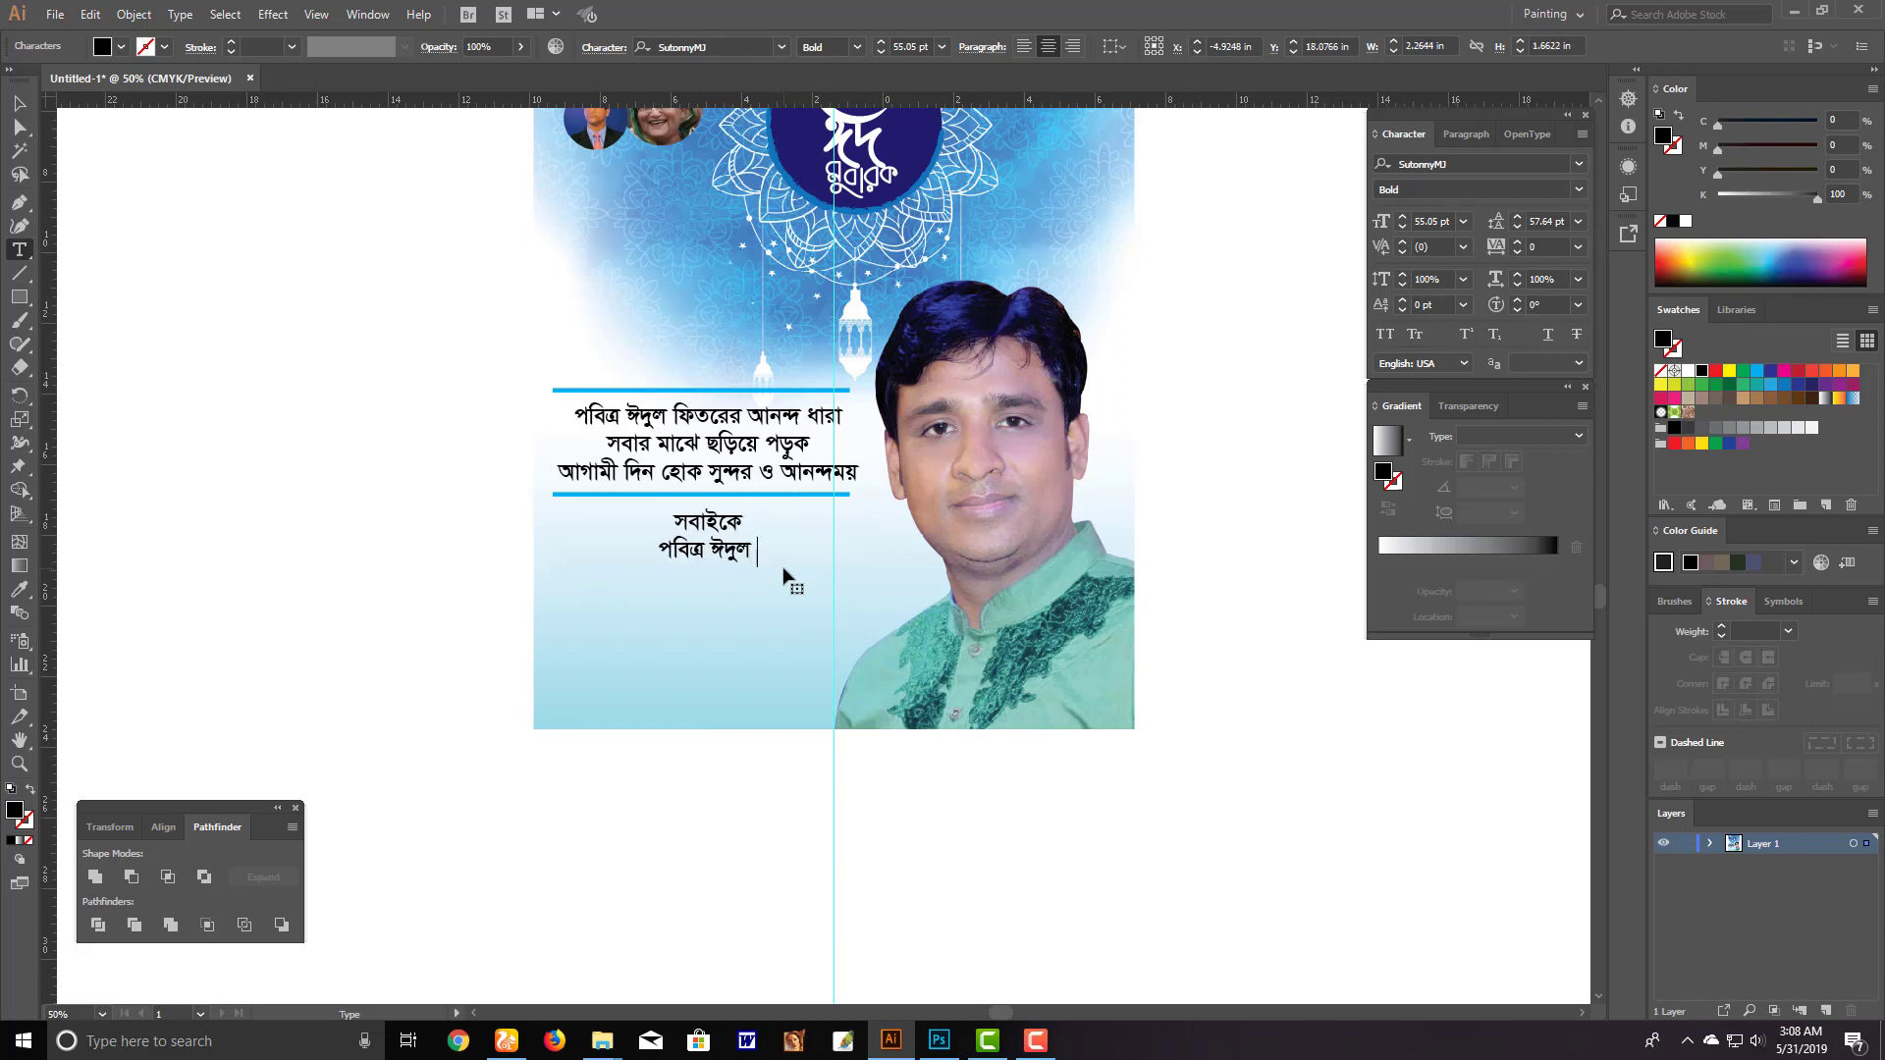
{"action": "type", "text": "-ফিতরের"}
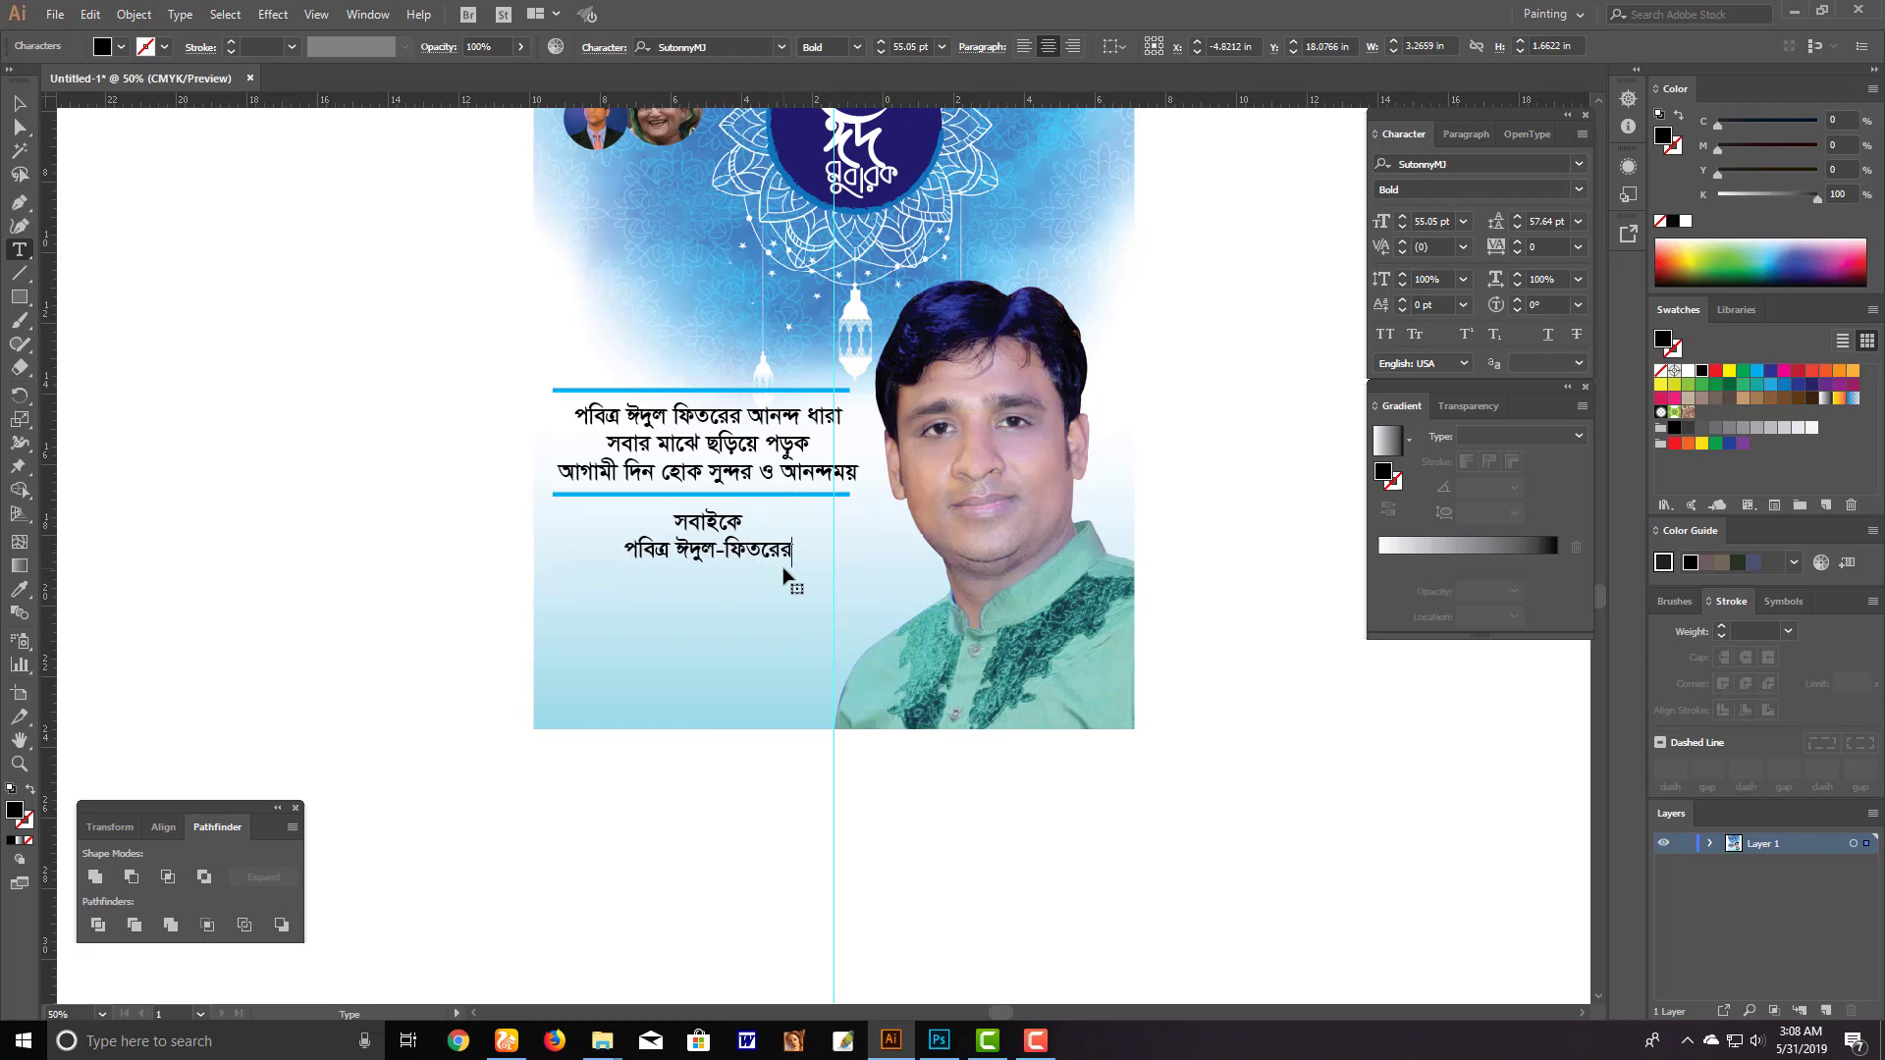
{"action": "key", "text": "Escape"}
Add the final greeting line 'শুভেচ্ছা' beneath the greeting
{"action": "left_click_drag", "start_coordinate": [786, 577], "coordinate": [785, 632], "text": "alt"}
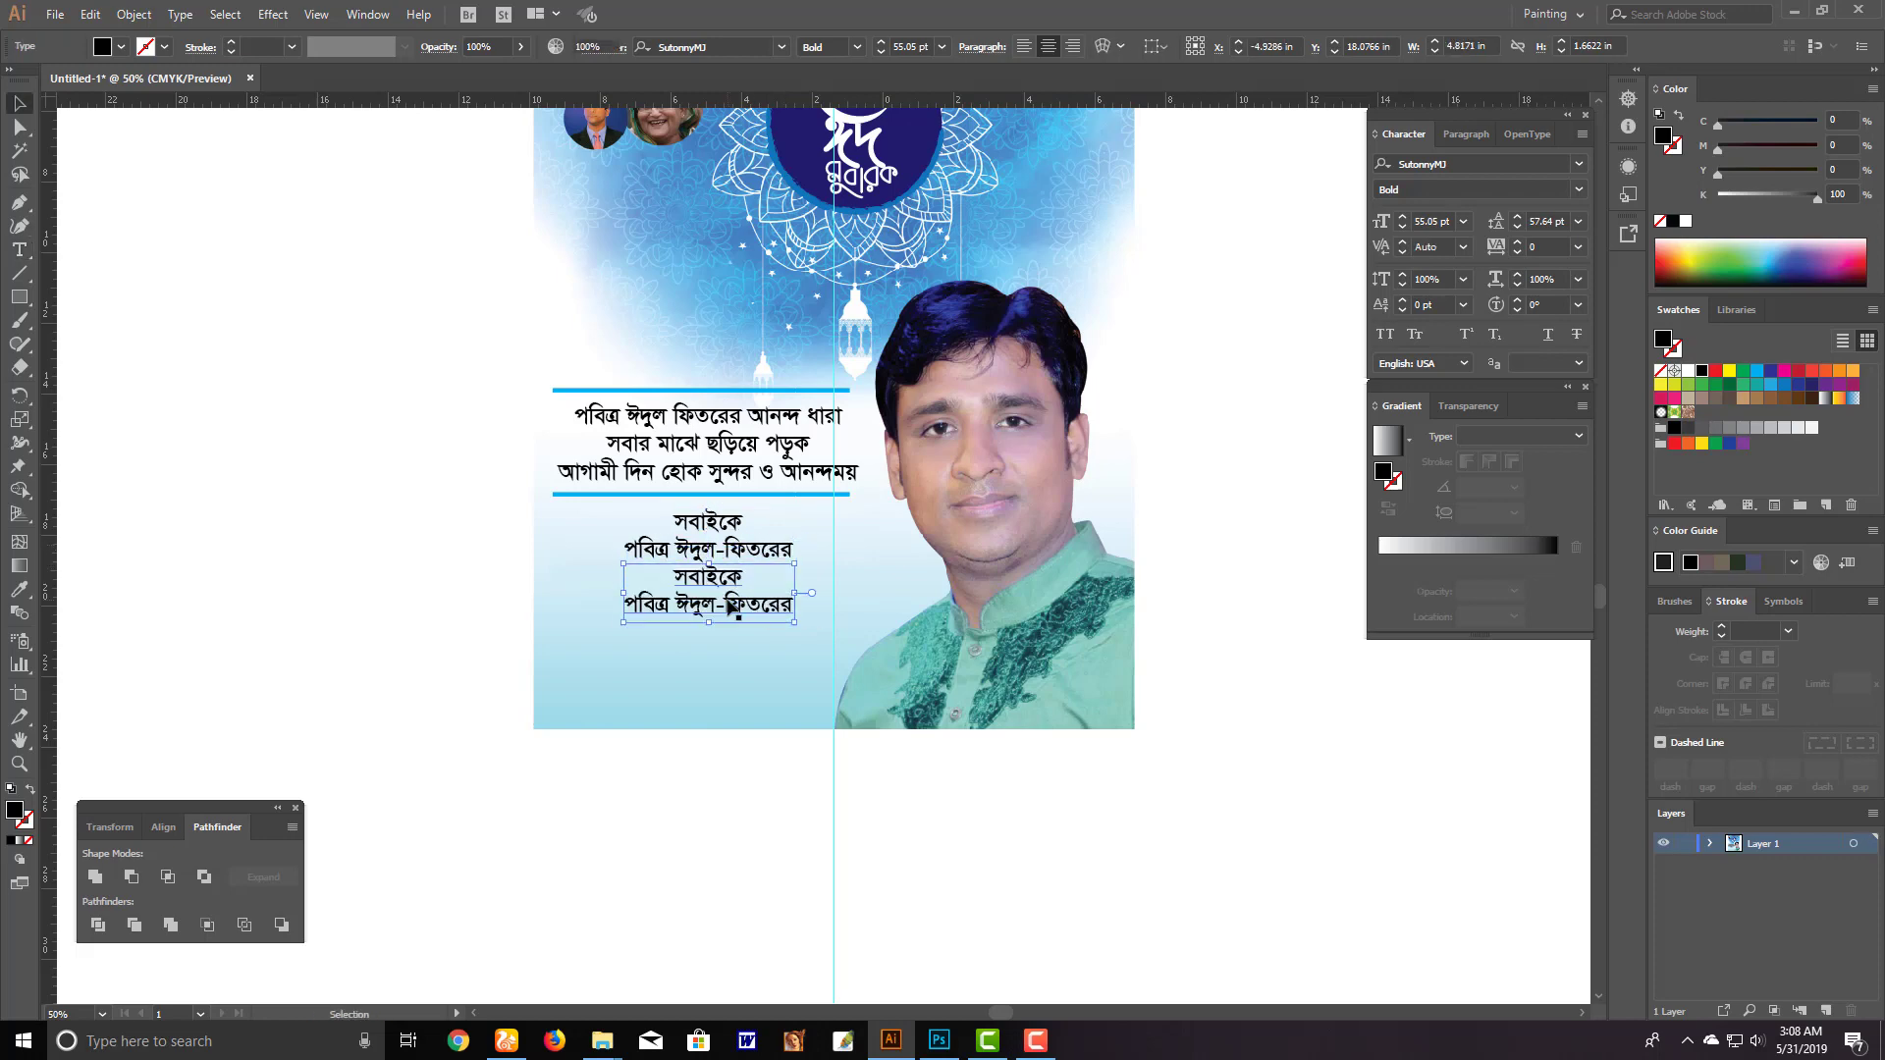
{"action": "key", "text": "Return"}
{"action": "type", "text": "শুভেচ"}
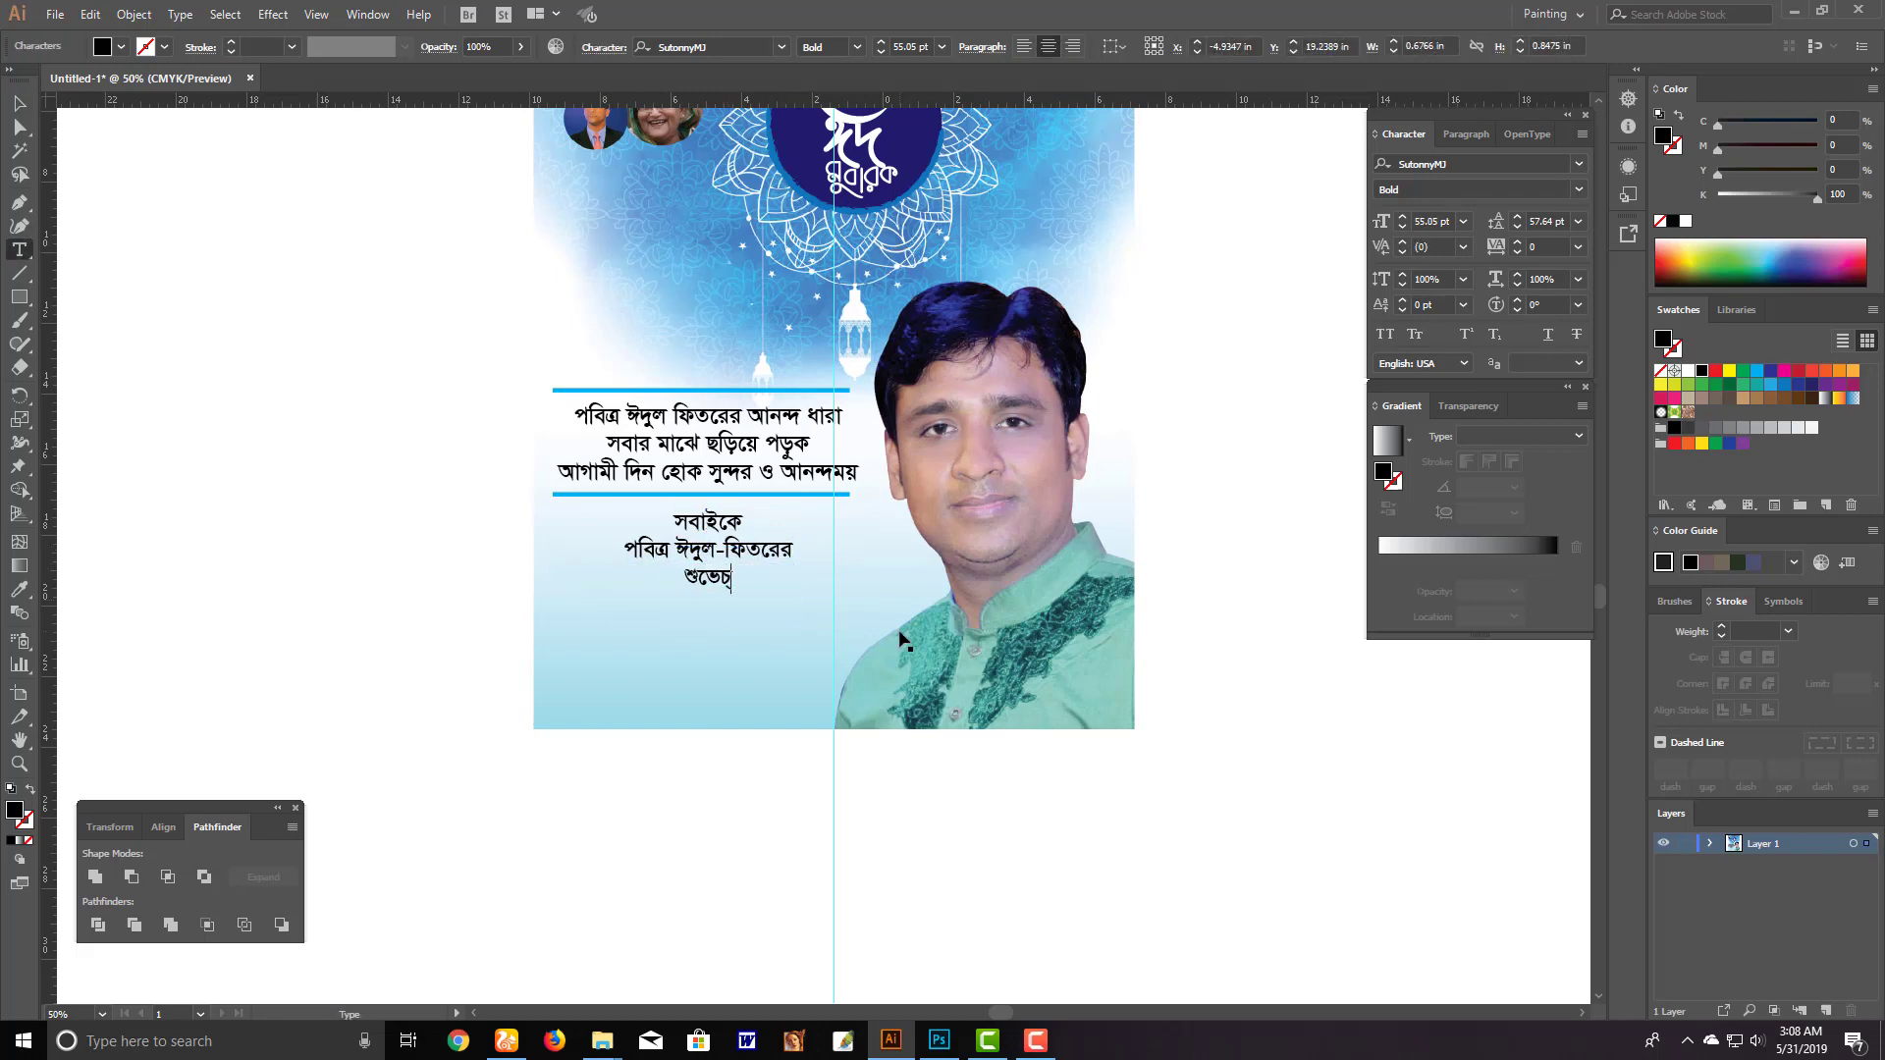
{"action": "type", "text": "্ছা"}
{"action": "key", "text": "Escape"}
Move the lower blue rule further down, away from the verse
{"action": "left_click_drag", "start_coordinate": [895, 167], "coordinate": [889, 418]}
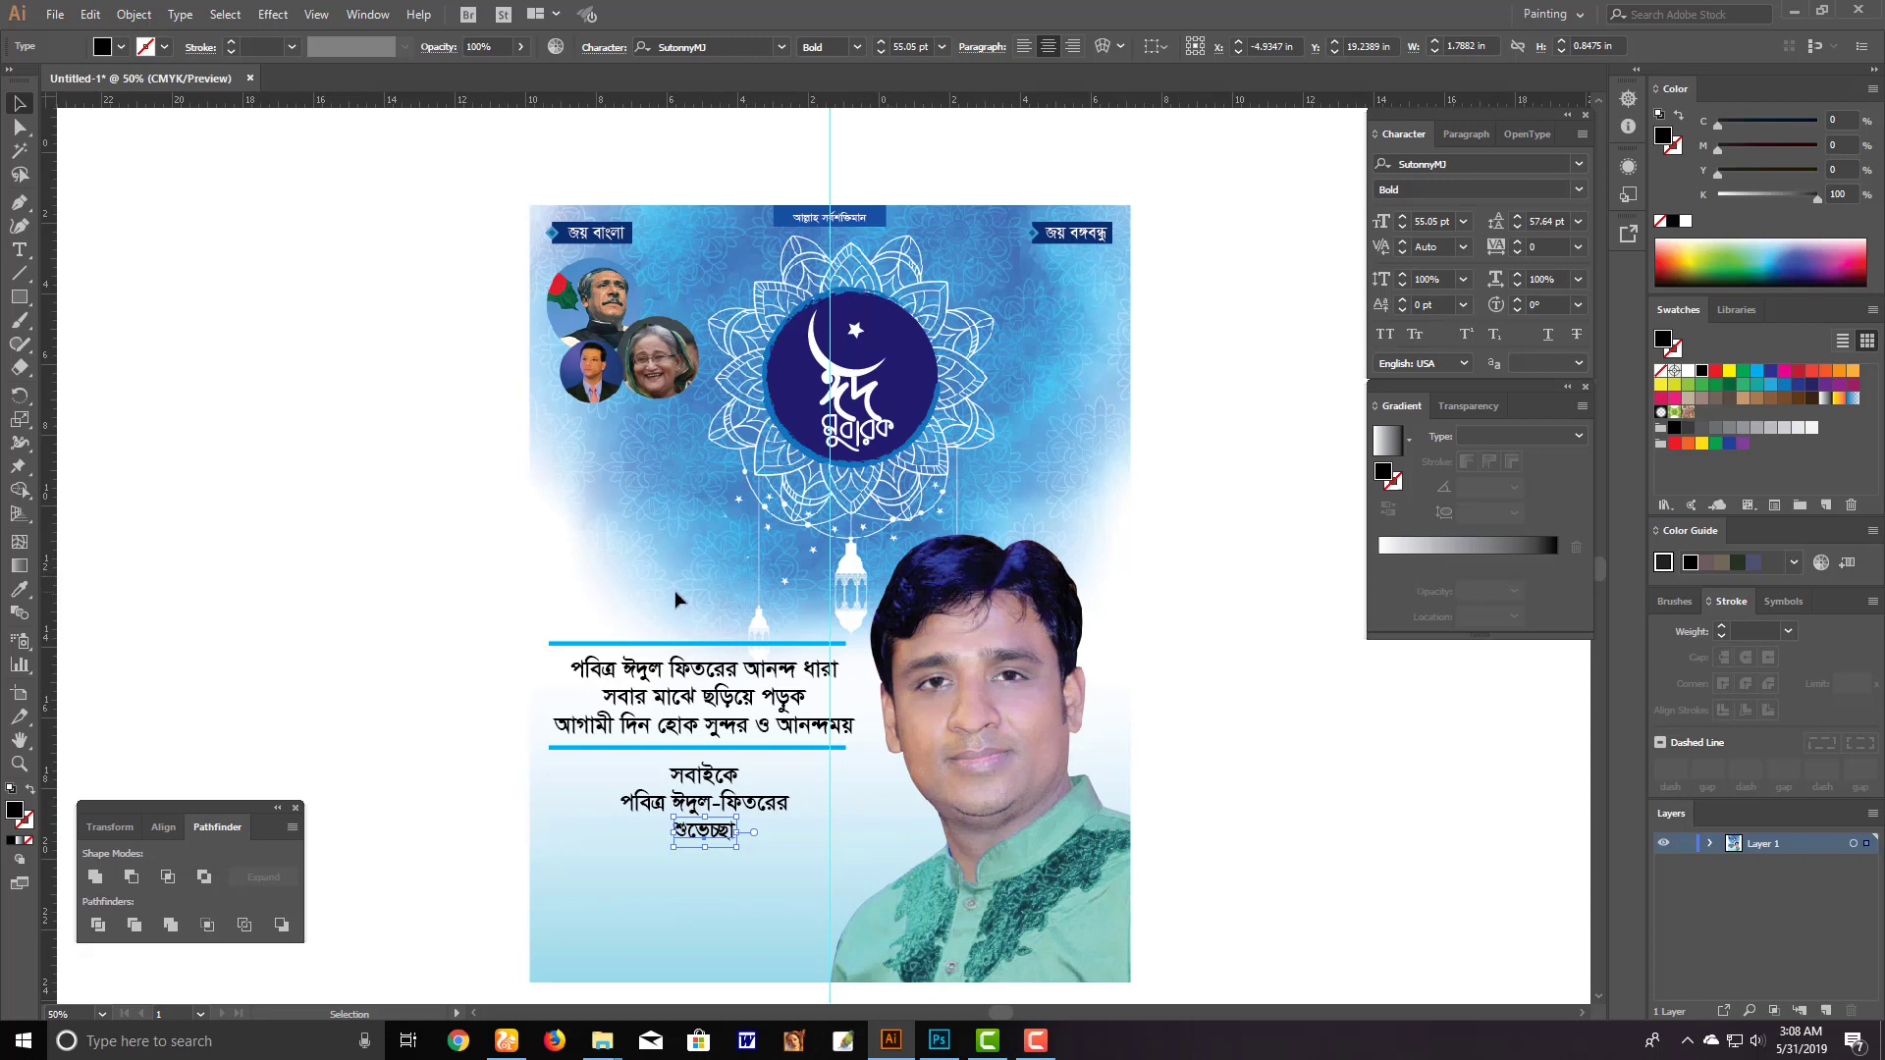
{"action": "left_click", "coordinate": [811, 707]}
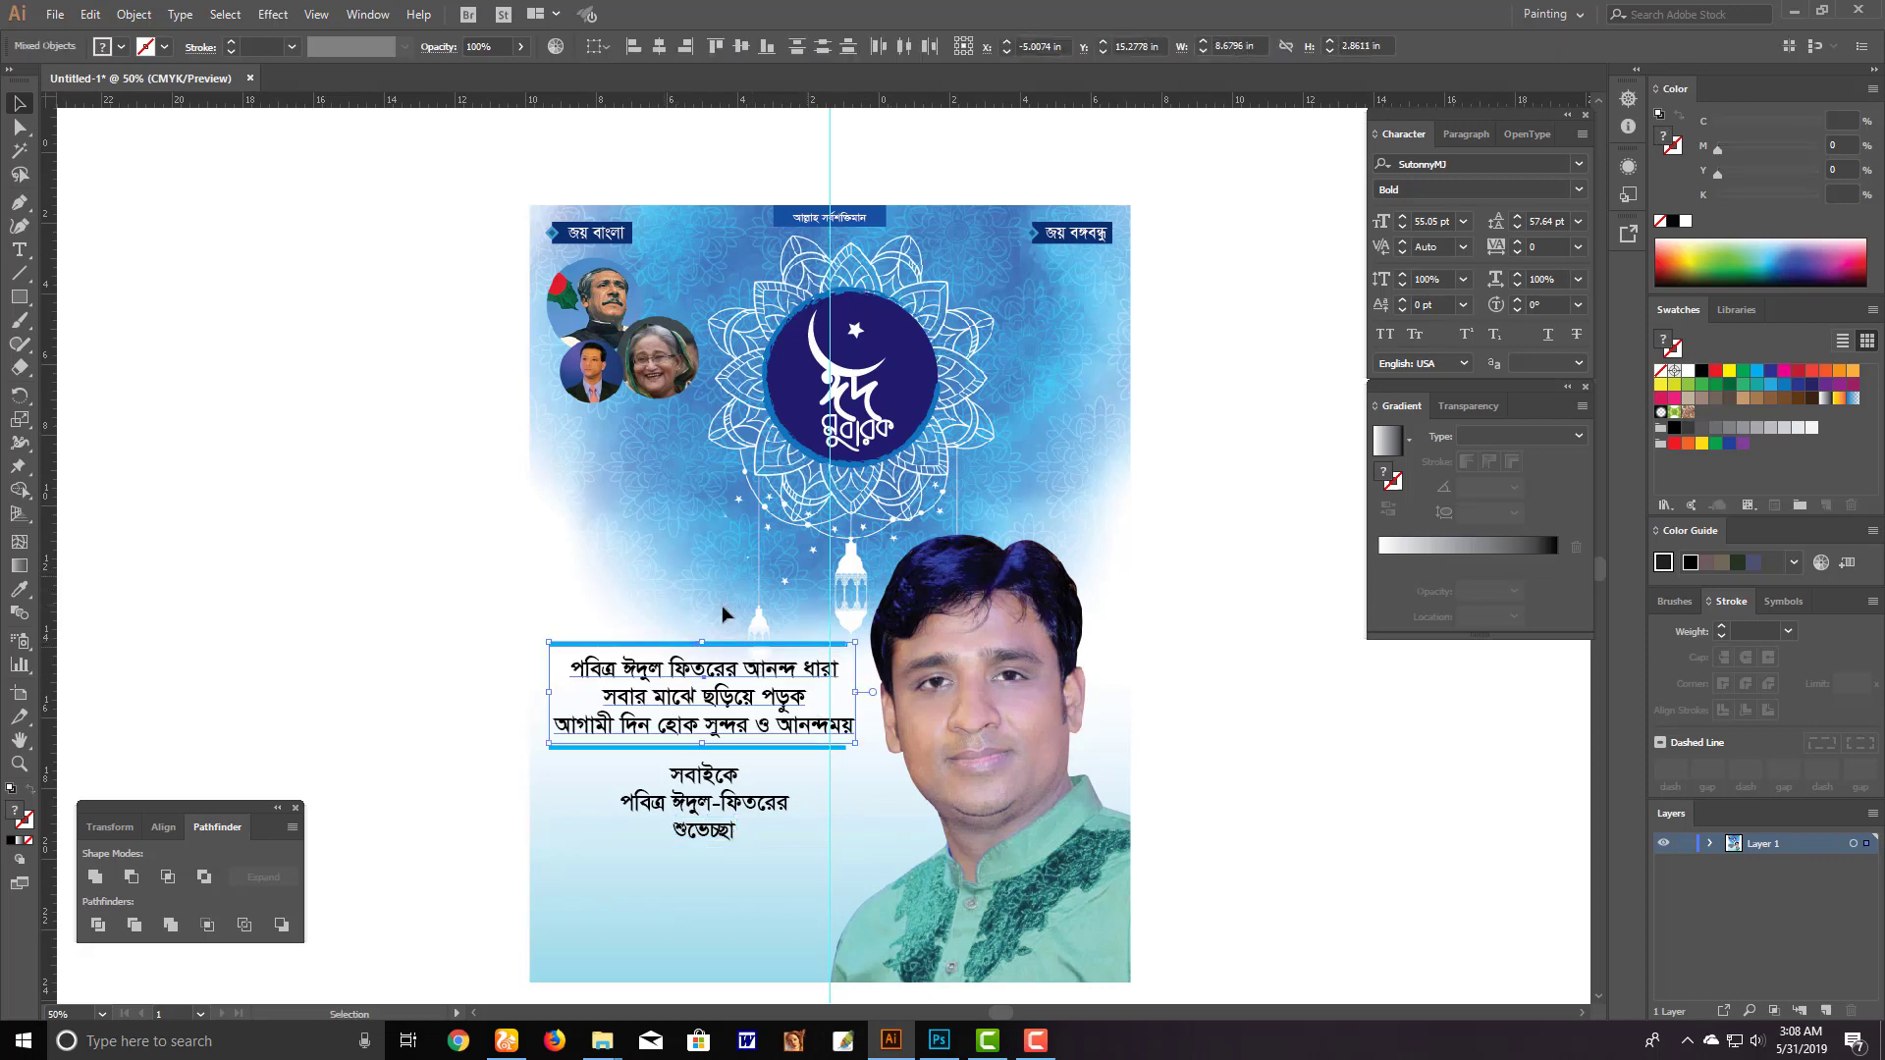
{"action": "key", "text": "ctrl+shift+a"}
{"action": "scroll", "coordinate": [677, 812], "scroll_direction": "up", "scroll_amount": 5}
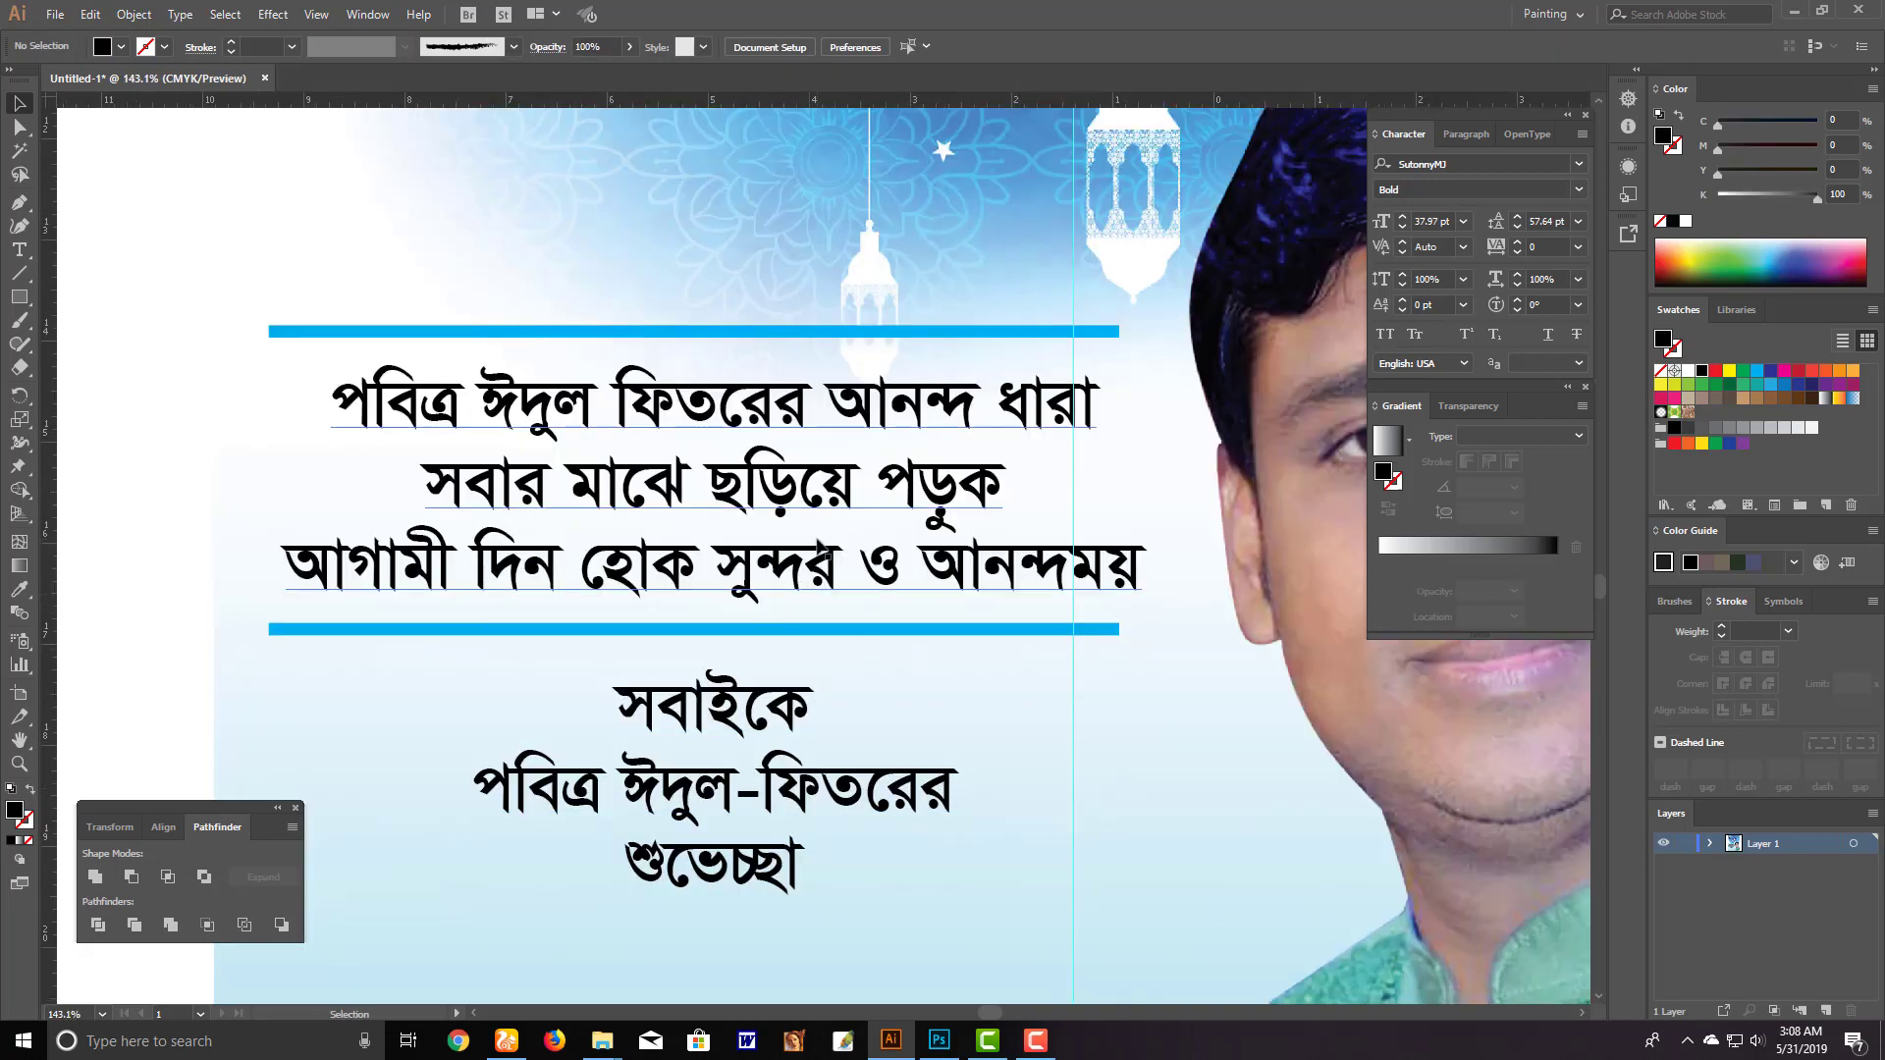
{"action": "scroll", "coordinate": [820, 554], "scroll_direction": "down", "scroll_amount": 5}
{"action": "mouse_move", "coordinate": [748, 447]}
{"action": "left_mouse_down"}
{"action": "mouse_move", "coordinate": [887, 643]}
{"action": "mouse_move", "coordinate": [887, 594]}
{"action": "left_mouse_up"}
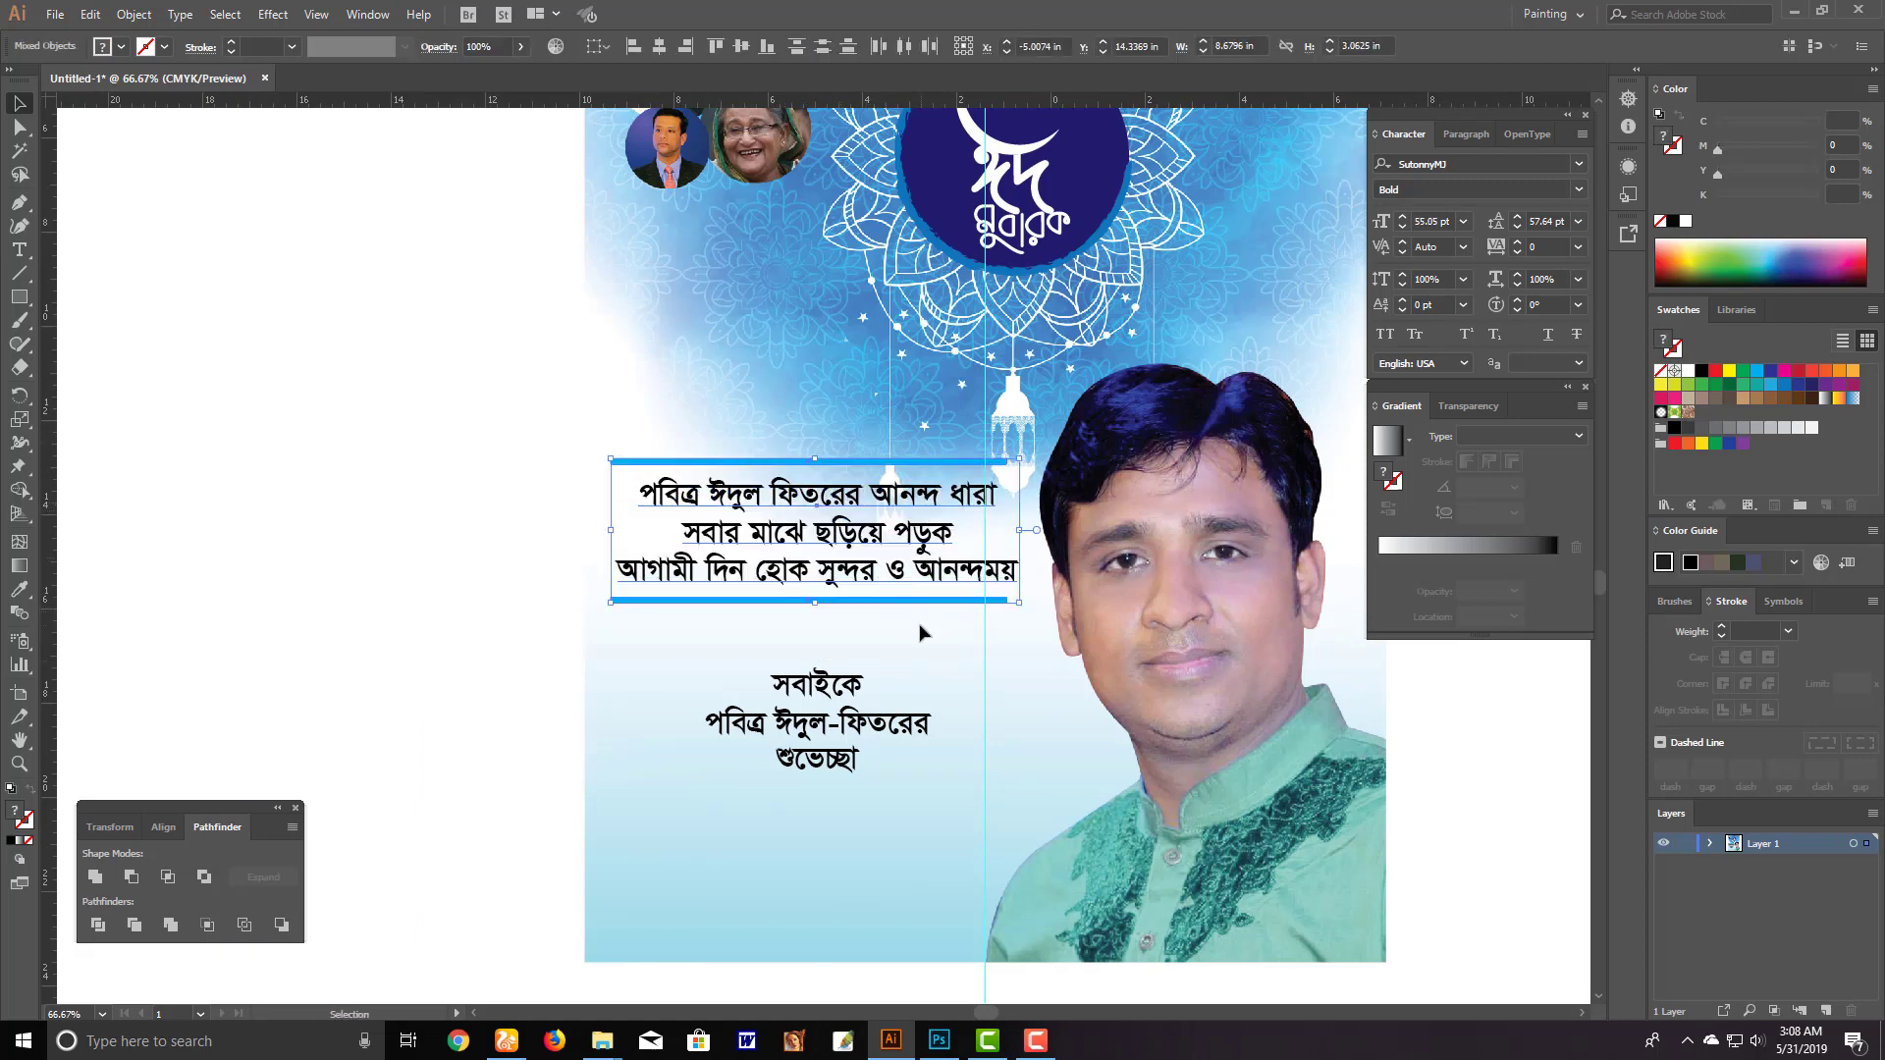
{"action": "left_click", "coordinate": [921, 632]}
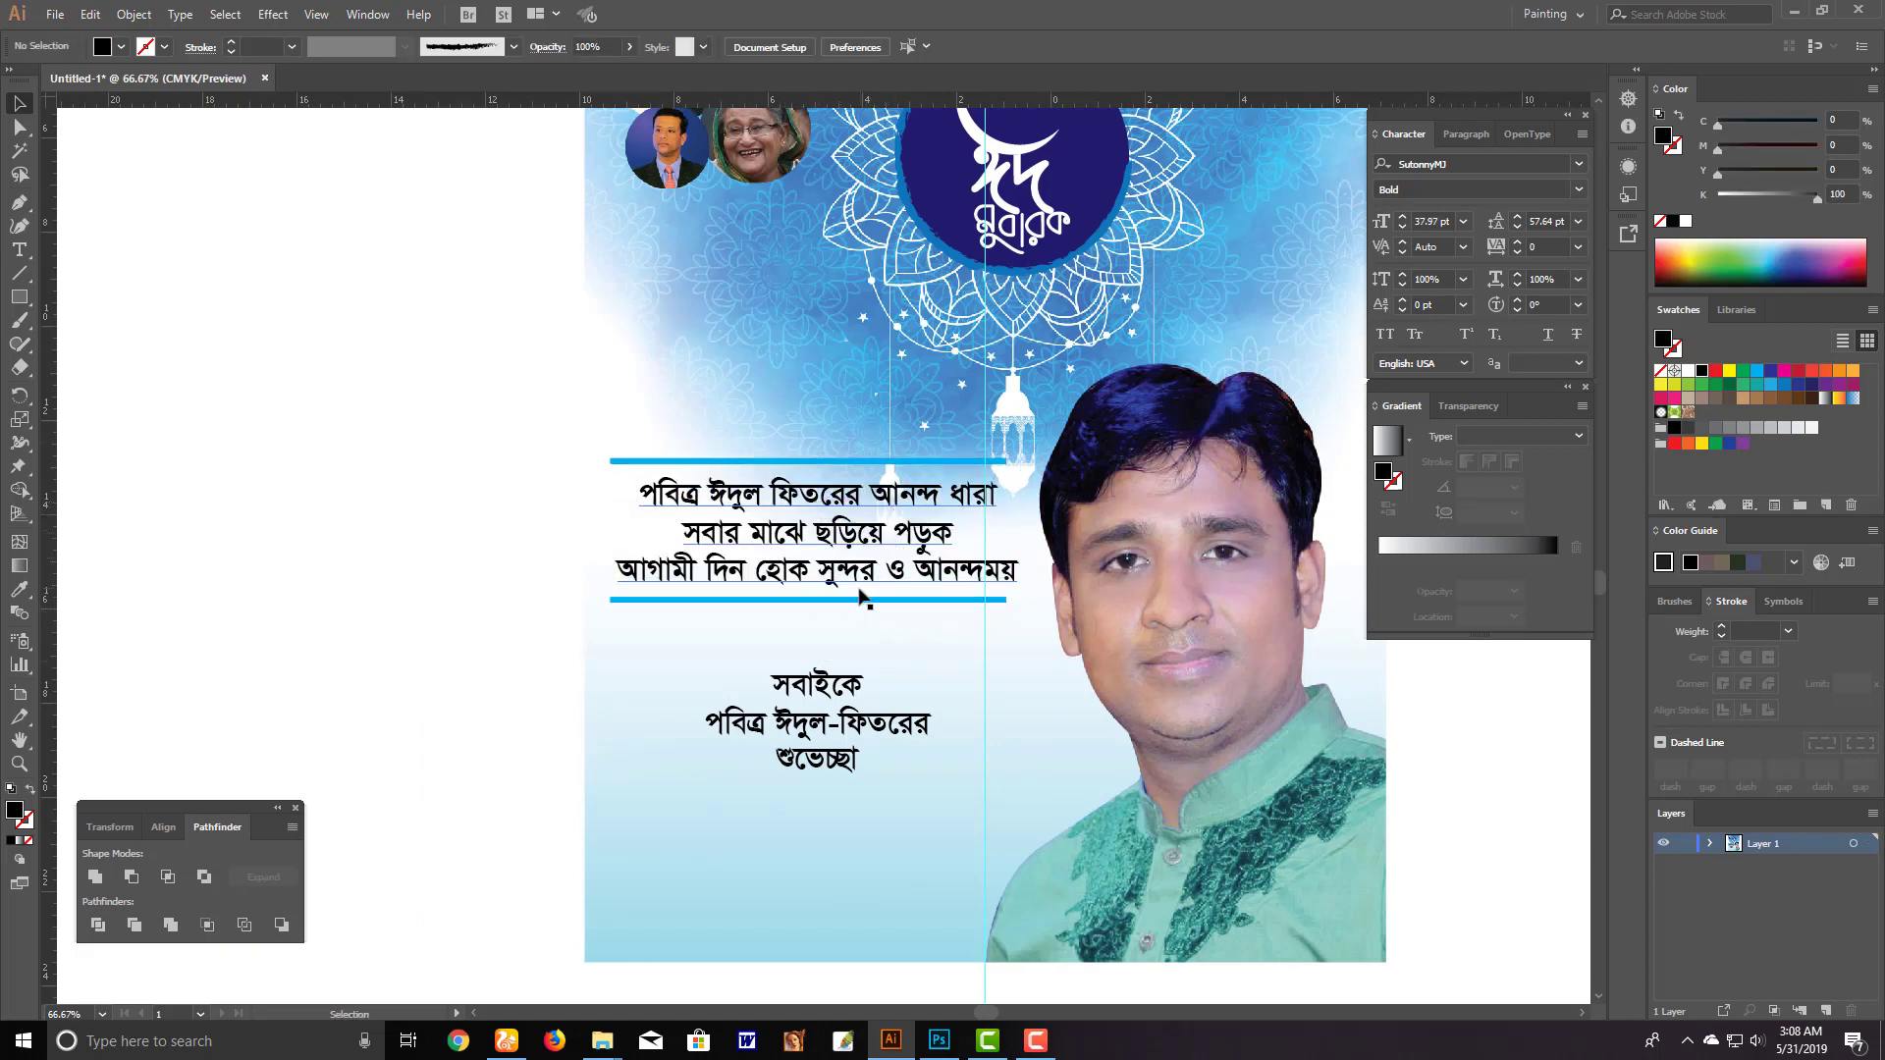
{"action": "left_click_drag", "start_coordinate": [881, 596], "coordinate": [881, 643]}
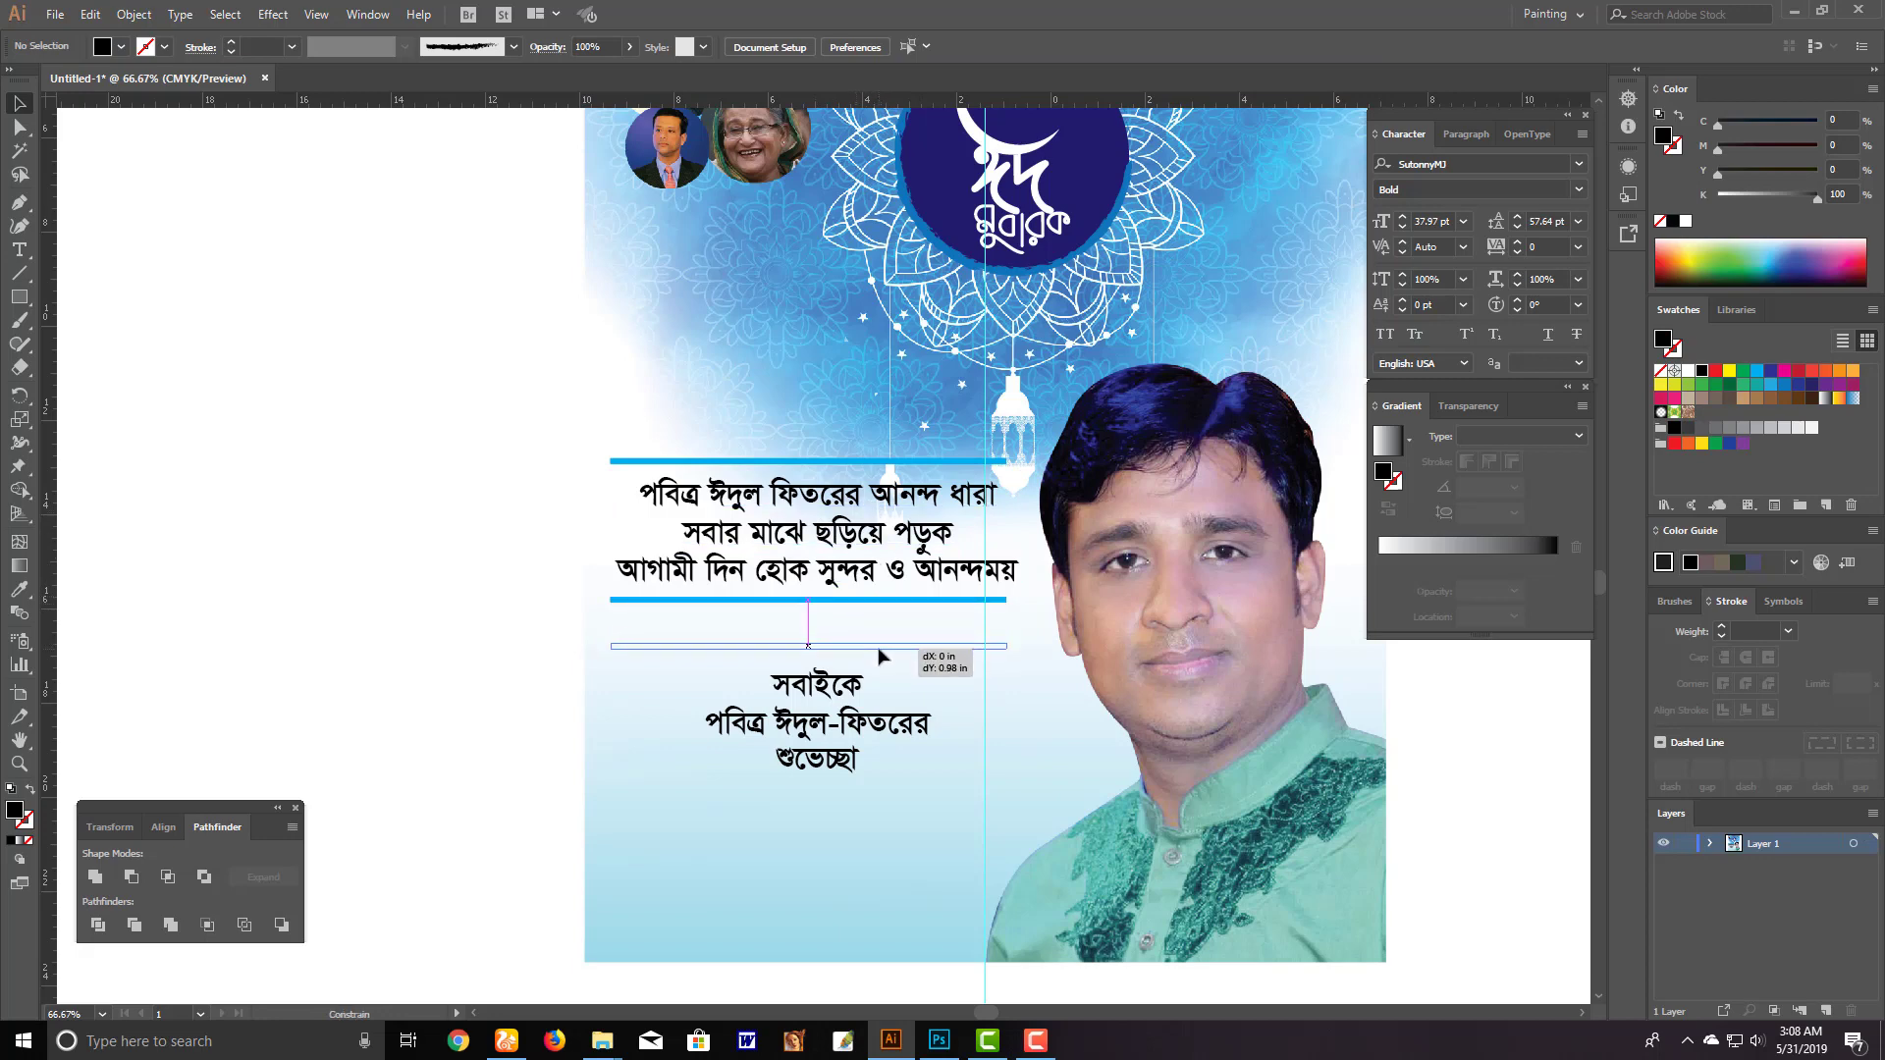
Start rebreaking the verse, moving 'ছড়িয়ে পড়ুক' onto its own line
{"action": "key", "text": "t"}
{"action": "left_click", "coordinate": [961, 501]}
{"action": "key", "text": "Return"}
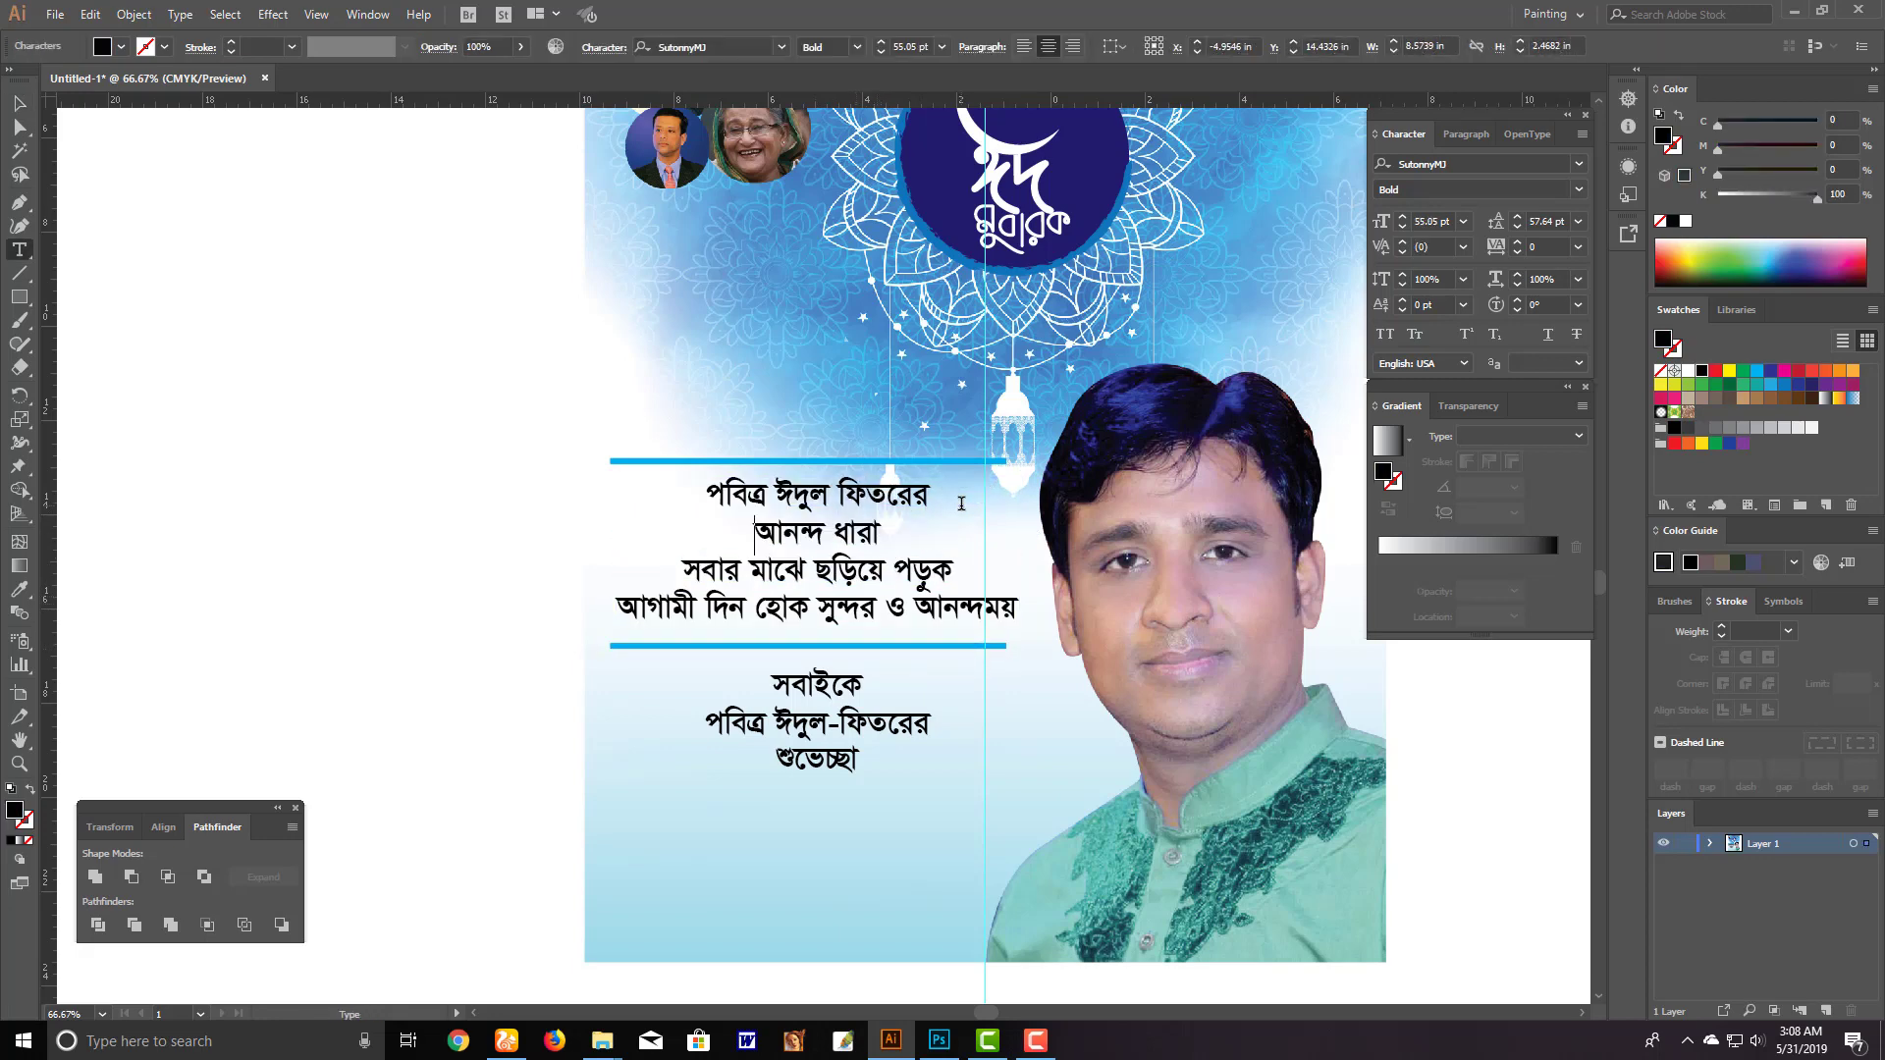
{"action": "key", "text": "Delete"}
{"action": "key", "text": "ctrl+shift+Right"}
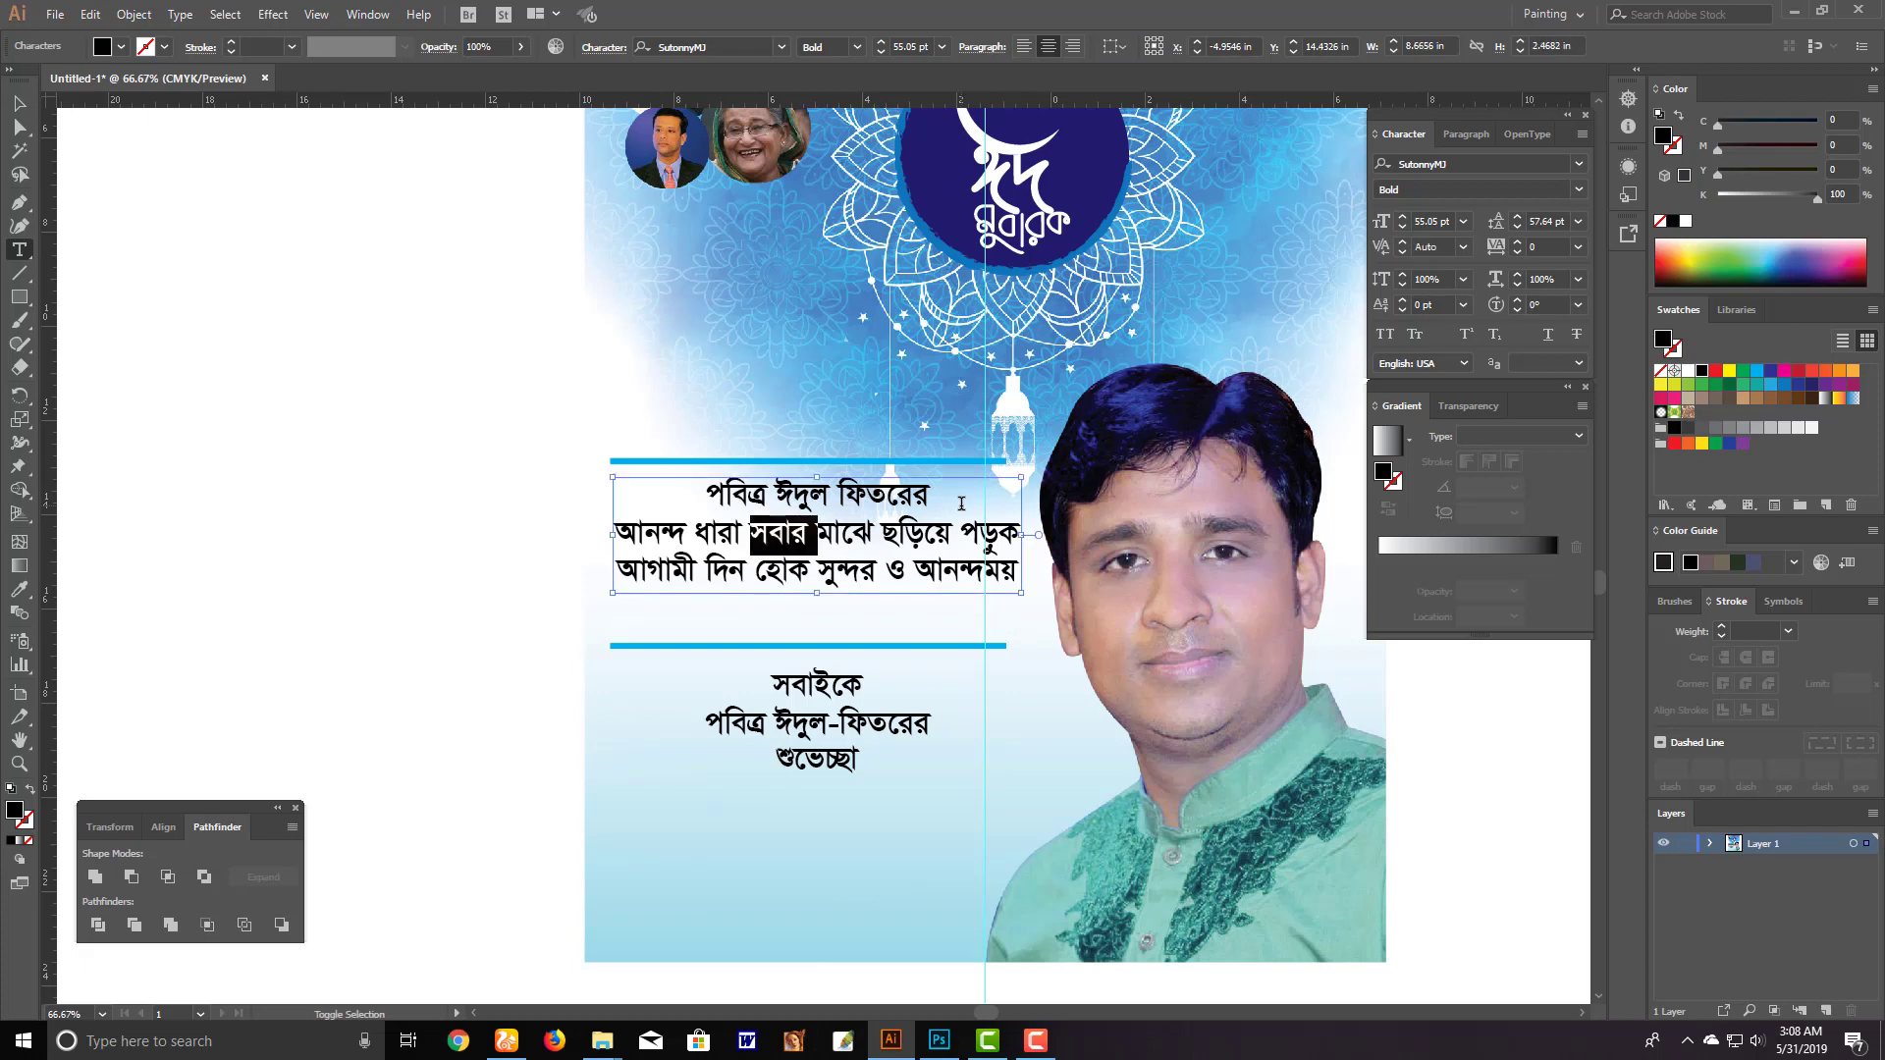
{"action": "key", "text": "ctrl+shift+Right"}
{"action": "key", "text": "ctrl+shift+Right"}
{"action": "key", "text": "shift+Left"}
{"action": "key", "text": "ctrl+shift+Left"}
{"action": "key", "text": "ctrl+shift+Left"}
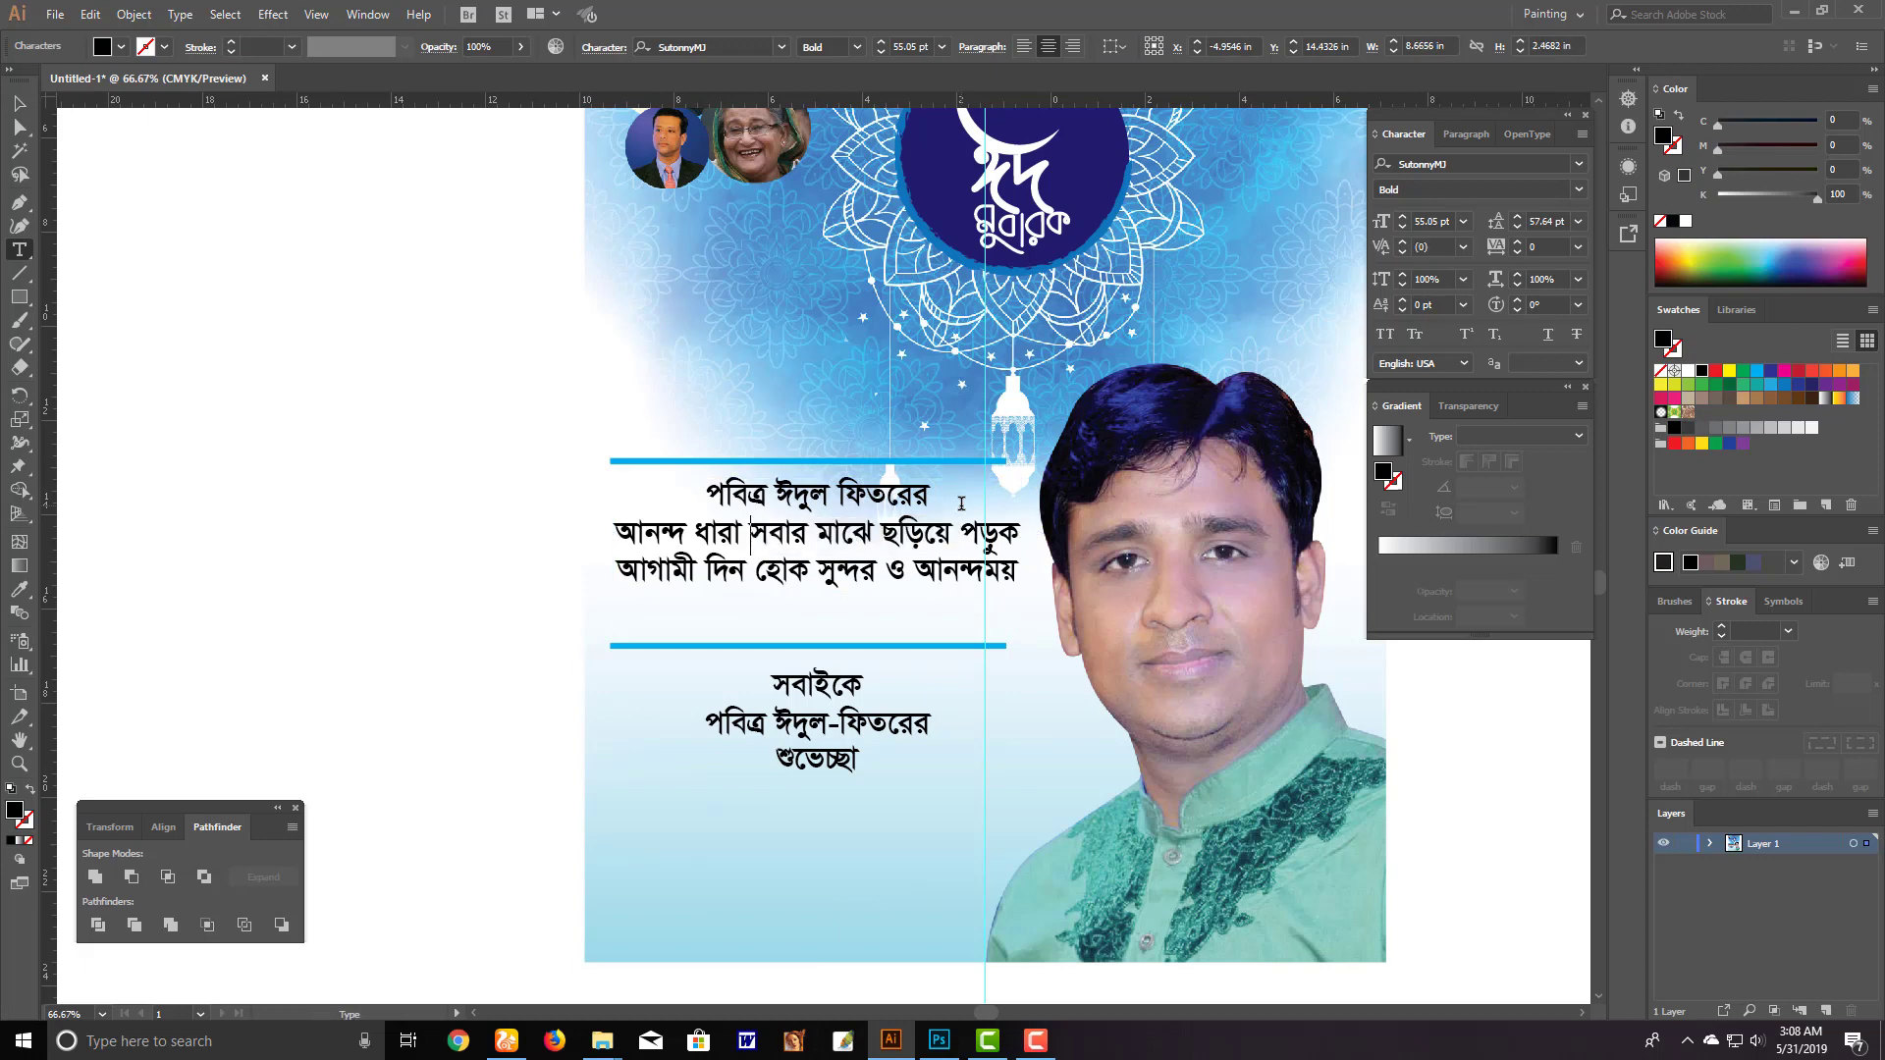
{"action": "key", "text": "ctrl+shift+Right"}
{"action": "key", "text": "ctrl+shift+Right"}
{"action": "key", "text": "ctrl+shift+Right"}
{"action": "key", "text": "shift+Left"}
{"action": "key", "text": "Right"}
{"action": "key", "text": "Return"}
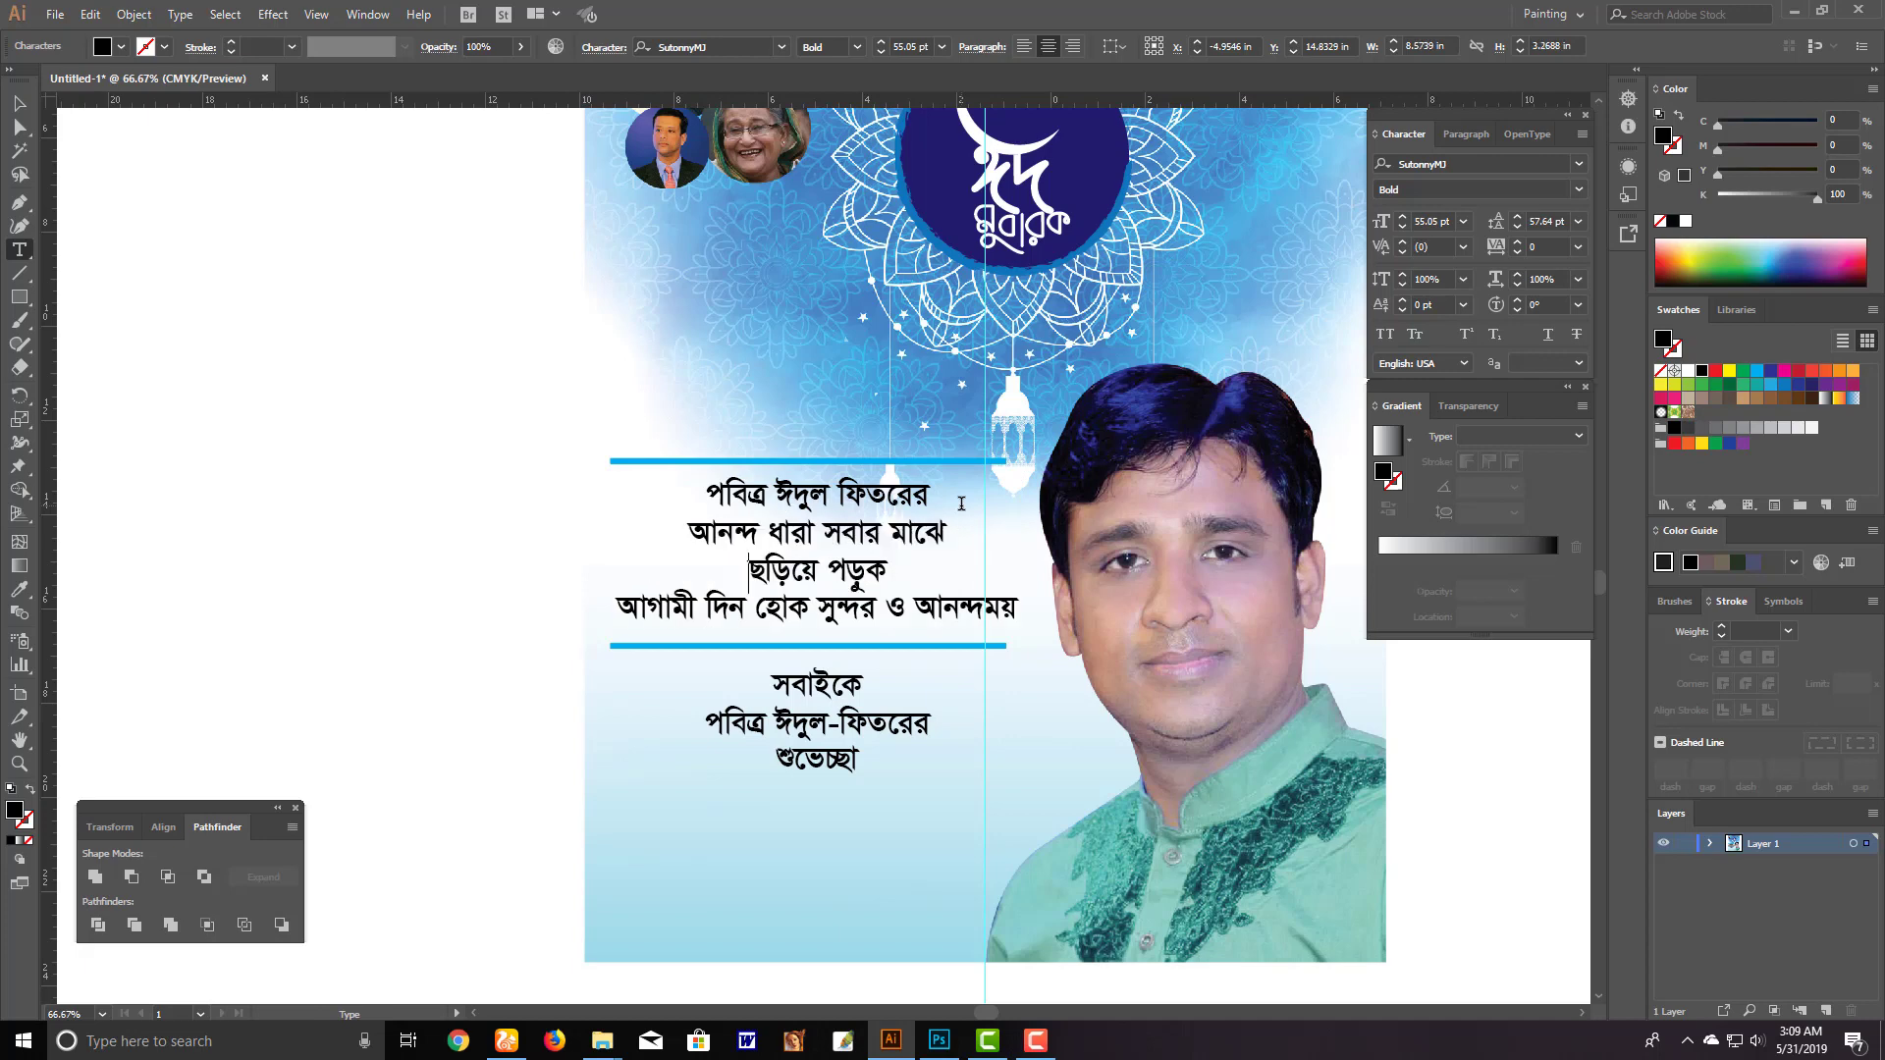
Rejoin lines and break the verse into four lines at 'সবার' and 'সুন্দর ও আনন্দময়'
{"action": "key", "text": "ctrl+shift+Right"}
{"action": "key", "text": "ctrl+shift+Right"}
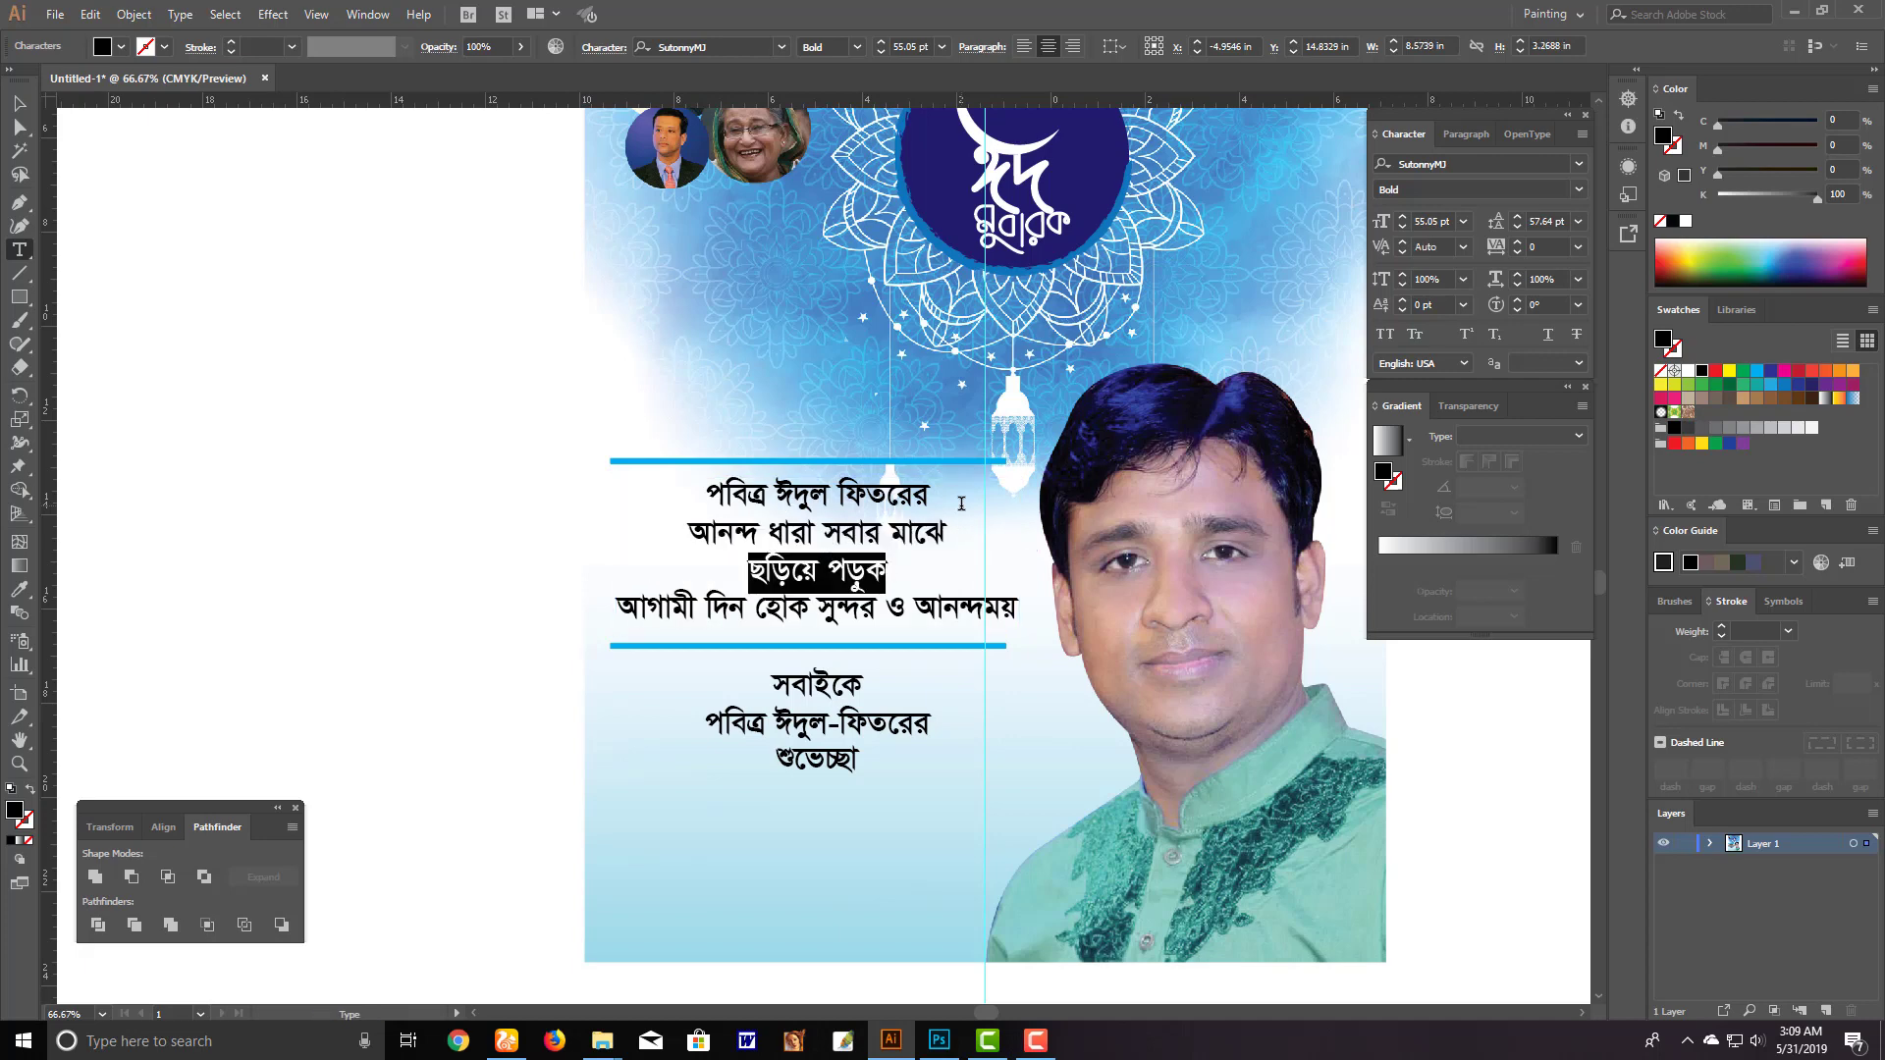
{"action": "key", "text": "Left"}
{"action": "key", "text": "Delete"}
{"action": "key", "text": "Up"}
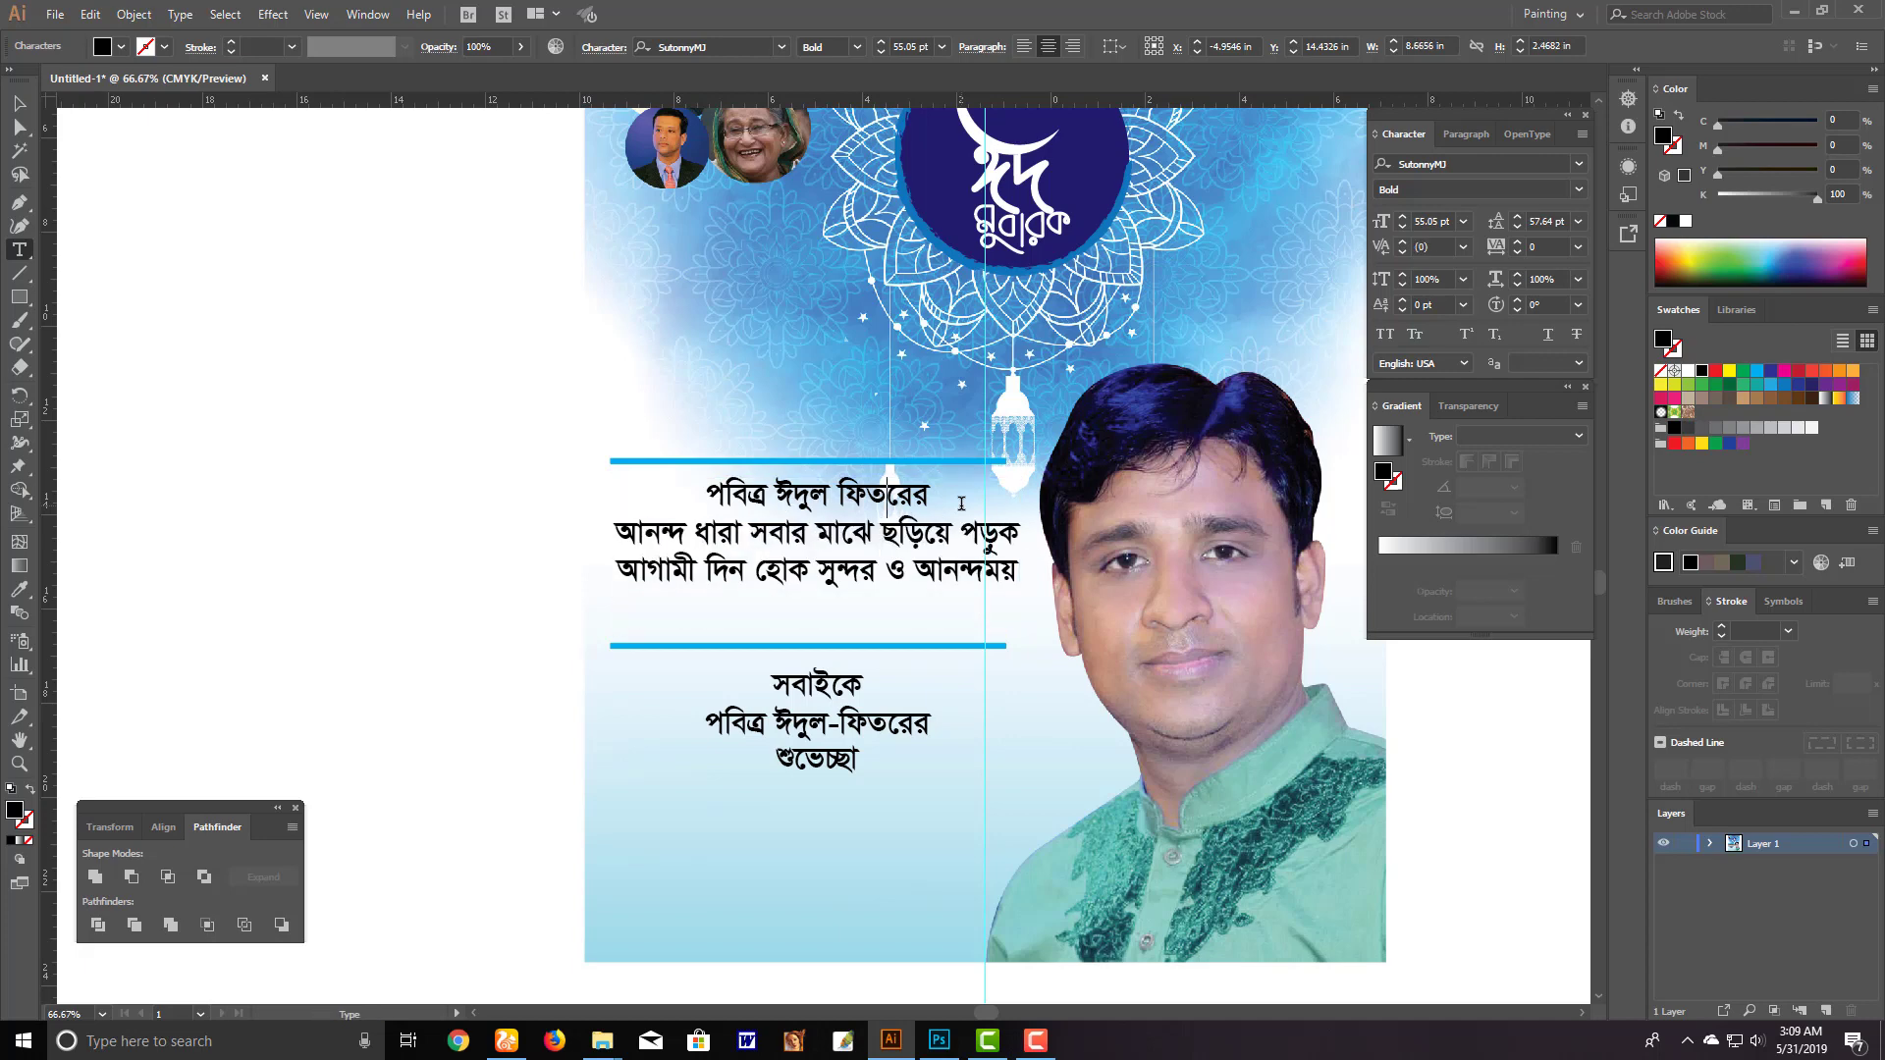
{"action": "key", "text": "Delete"}
{"action": "key", "text": "ctrl+shift+Right"}
{"action": "key", "text": "ctrl+shift+Right"}
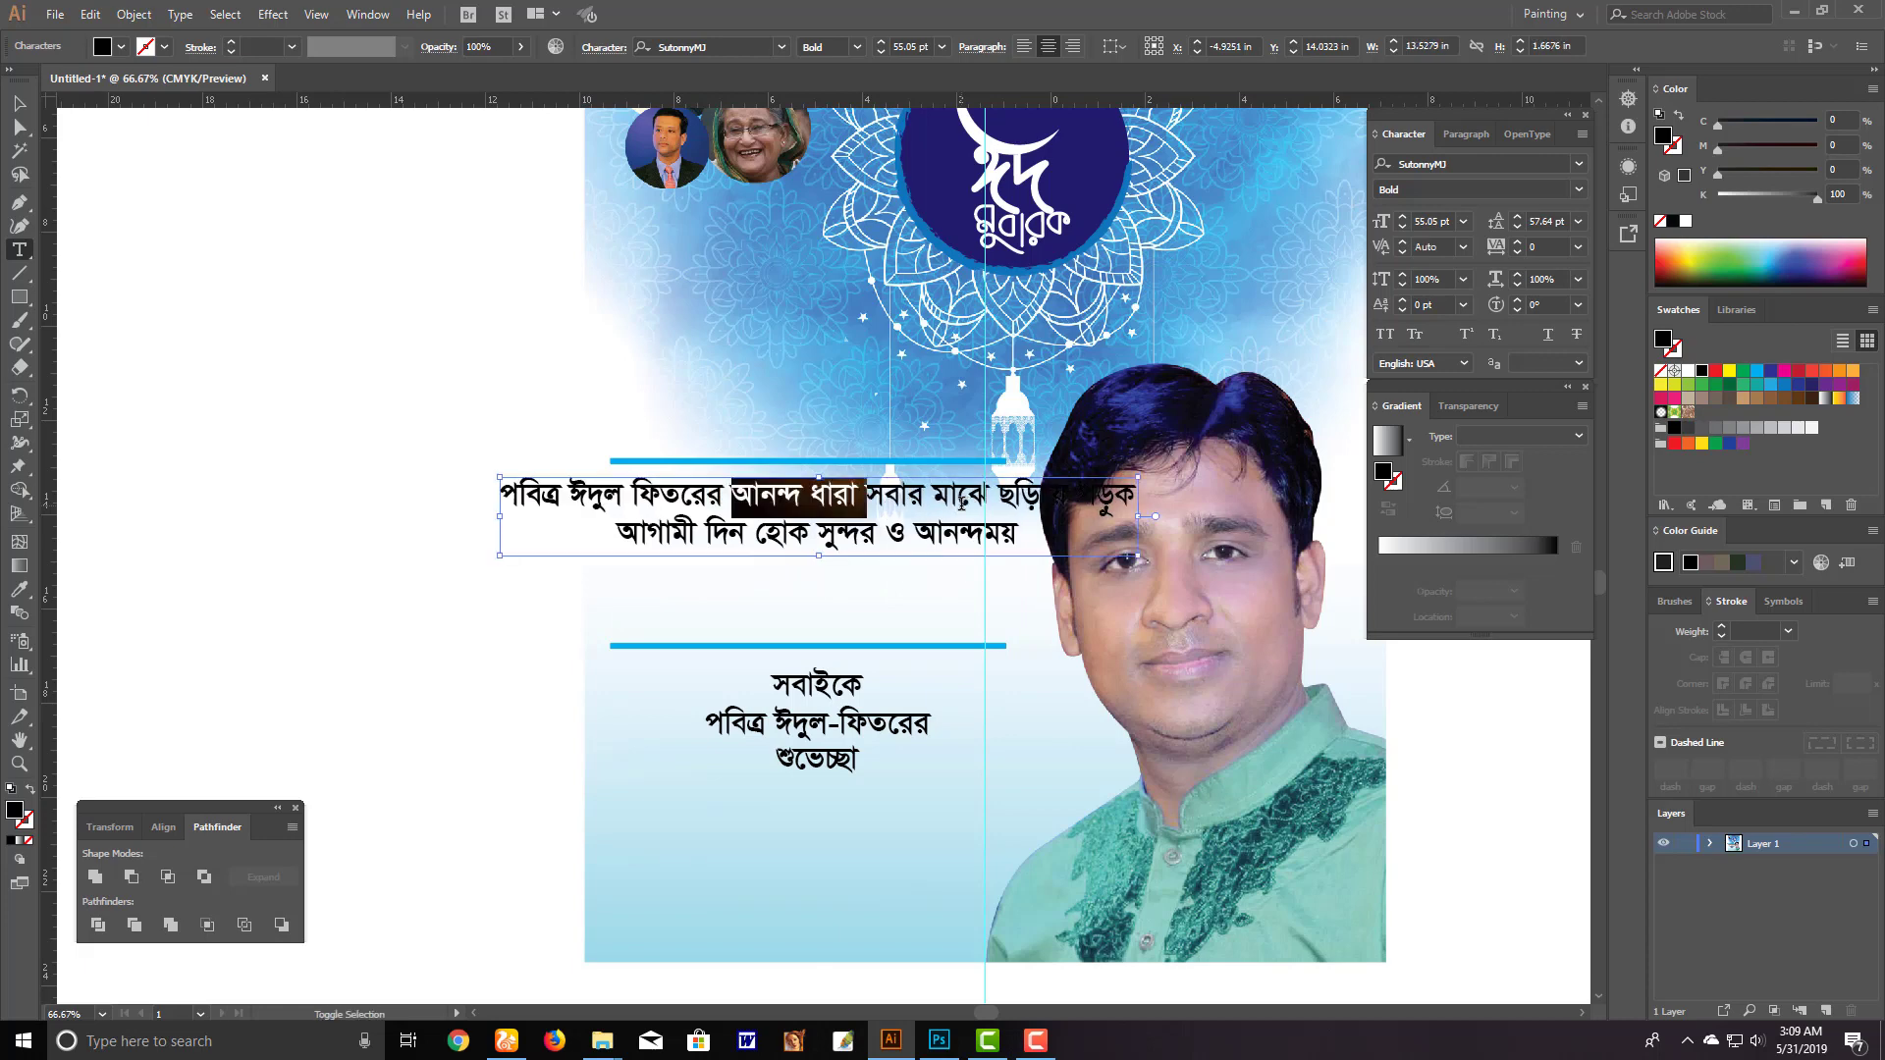
{"action": "key", "text": "Right"}
{"action": "key", "text": "Return"}
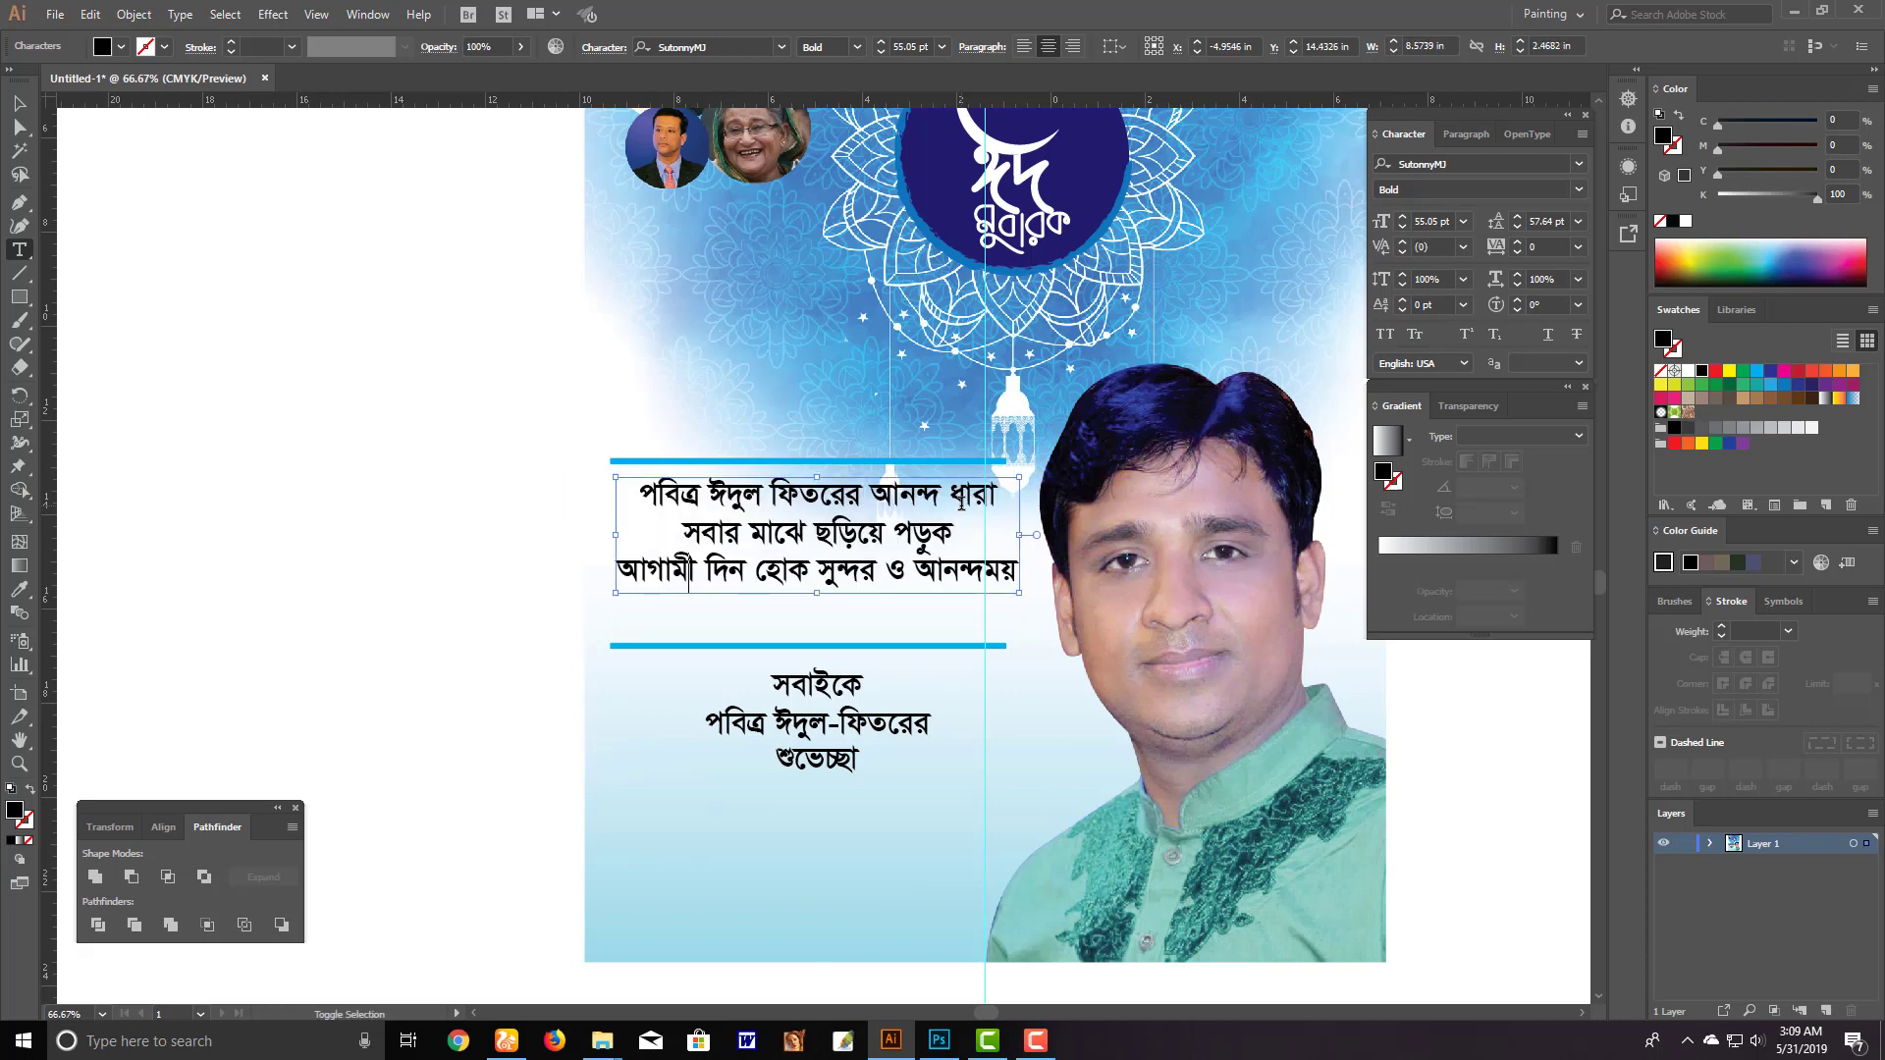
{"action": "key", "text": "shift+Right"}
{"action": "key", "text": "shift+Right"}
{"action": "key", "text": "shift+Right"}
{"action": "key", "text": "shift+Right"}
{"action": "key", "text": "shift+Right"}
{"action": "key", "text": "shift+Right"}
{"action": "key", "text": "shift+Right"}
{"action": "key", "text": "shift+Right"}
{"action": "key", "text": "shift+Left"}
{"action": "key", "text": "shift+Left"}
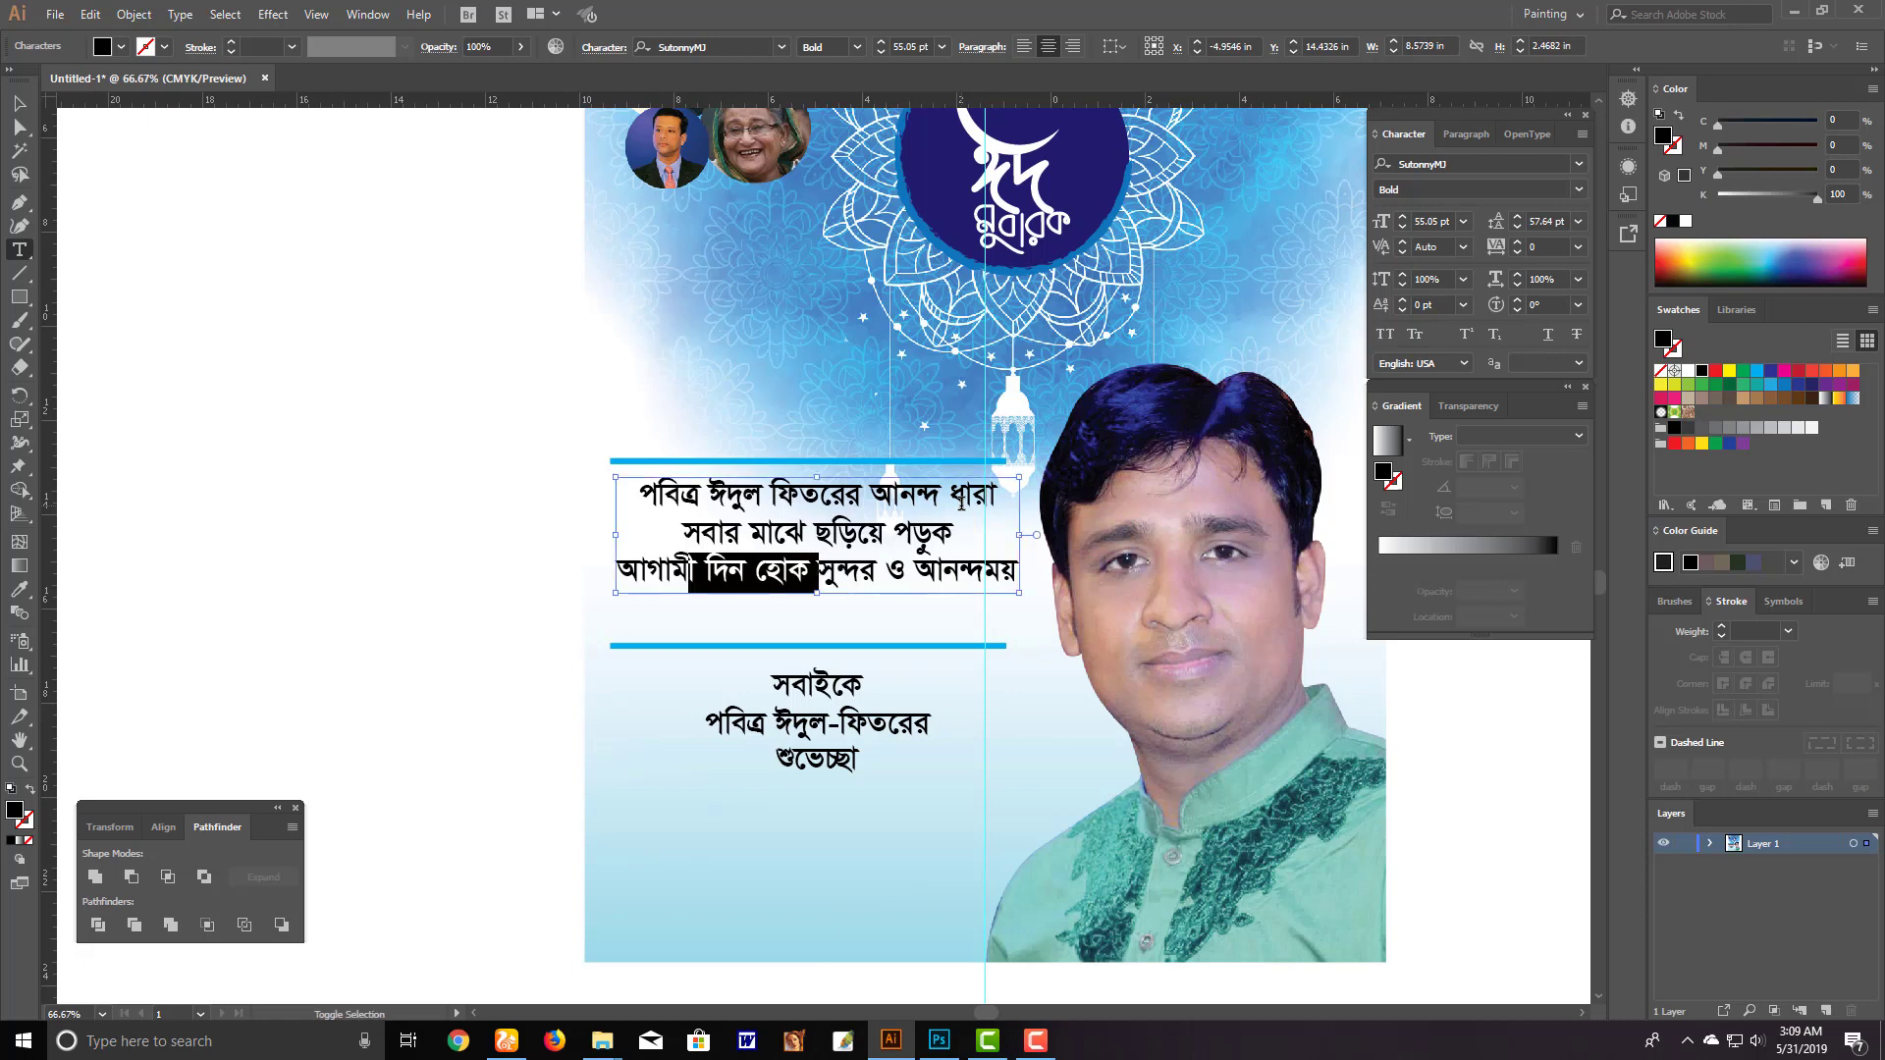
{"action": "key", "text": "Right"}
{"action": "key", "text": "Return"}
{"action": "key", "text": "Escape"}
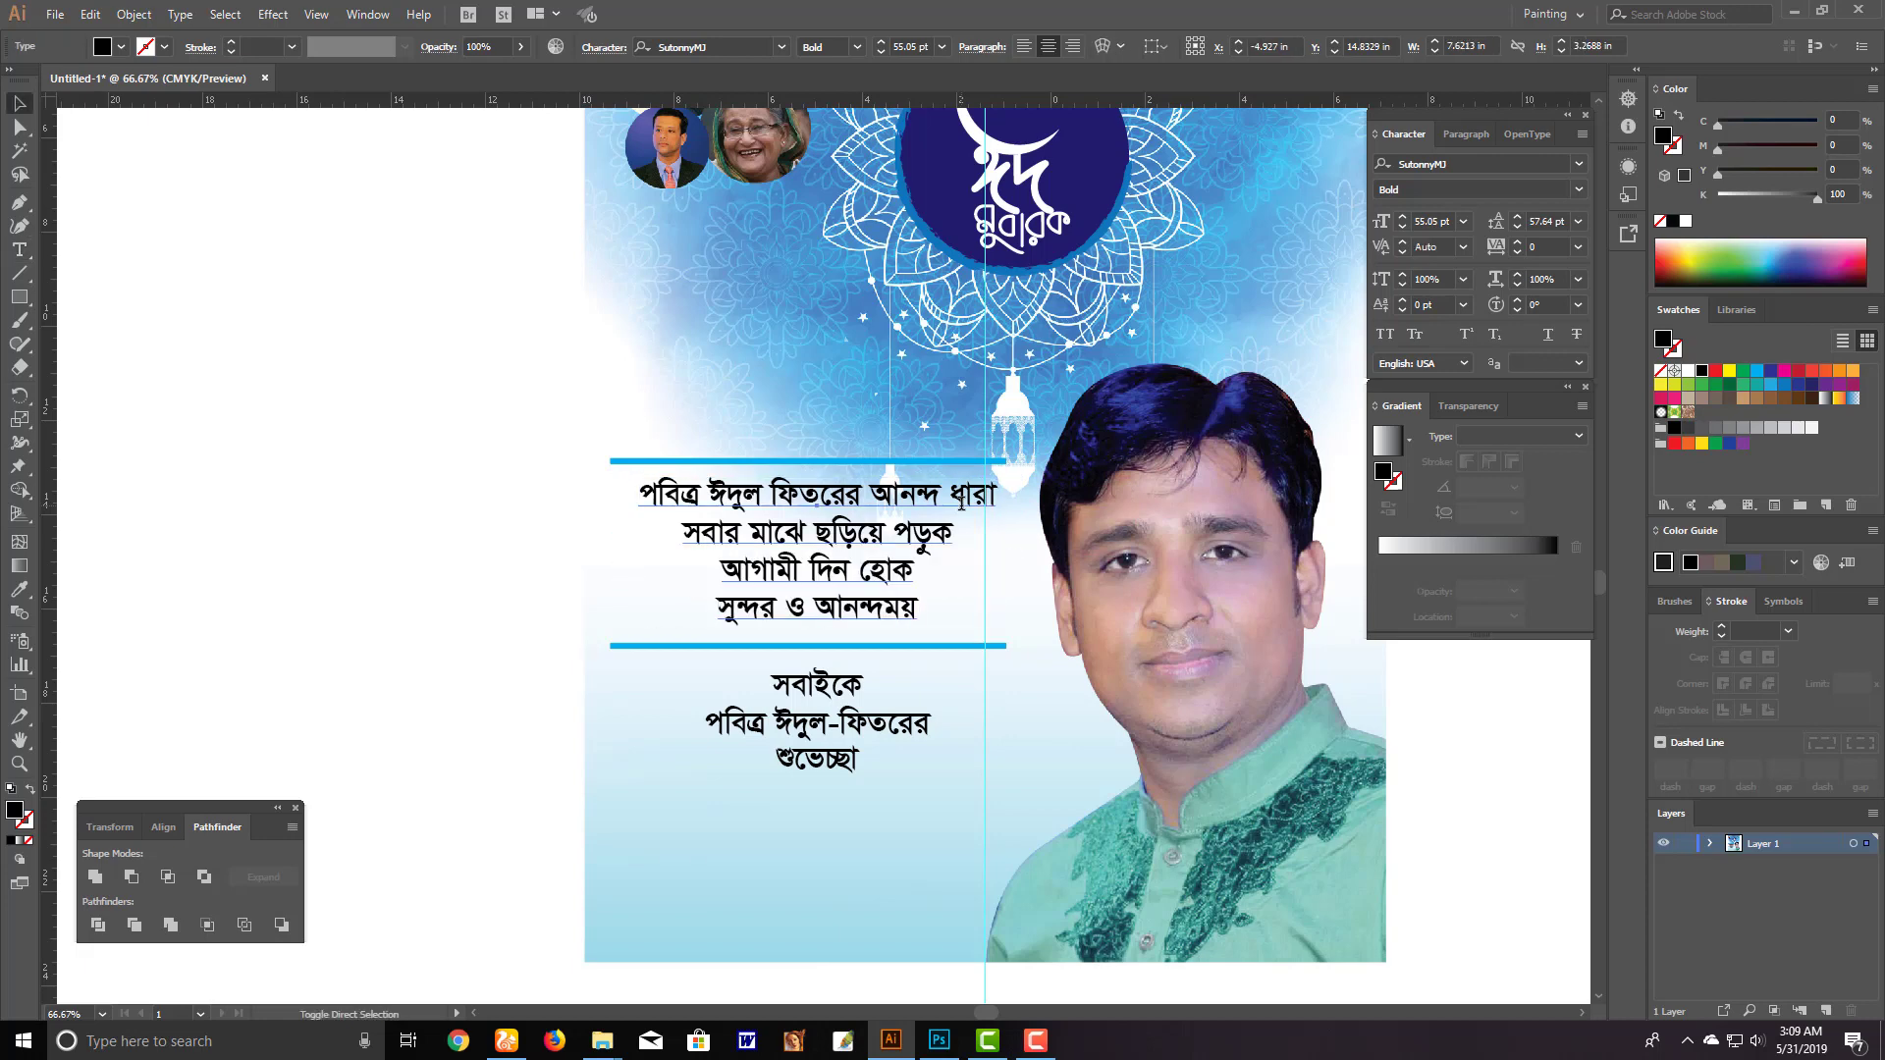
Move 'আনন্দ ধারা' from the end of line one to the start of line two
{"action": "left_click", "coordinate": [960, 501]}
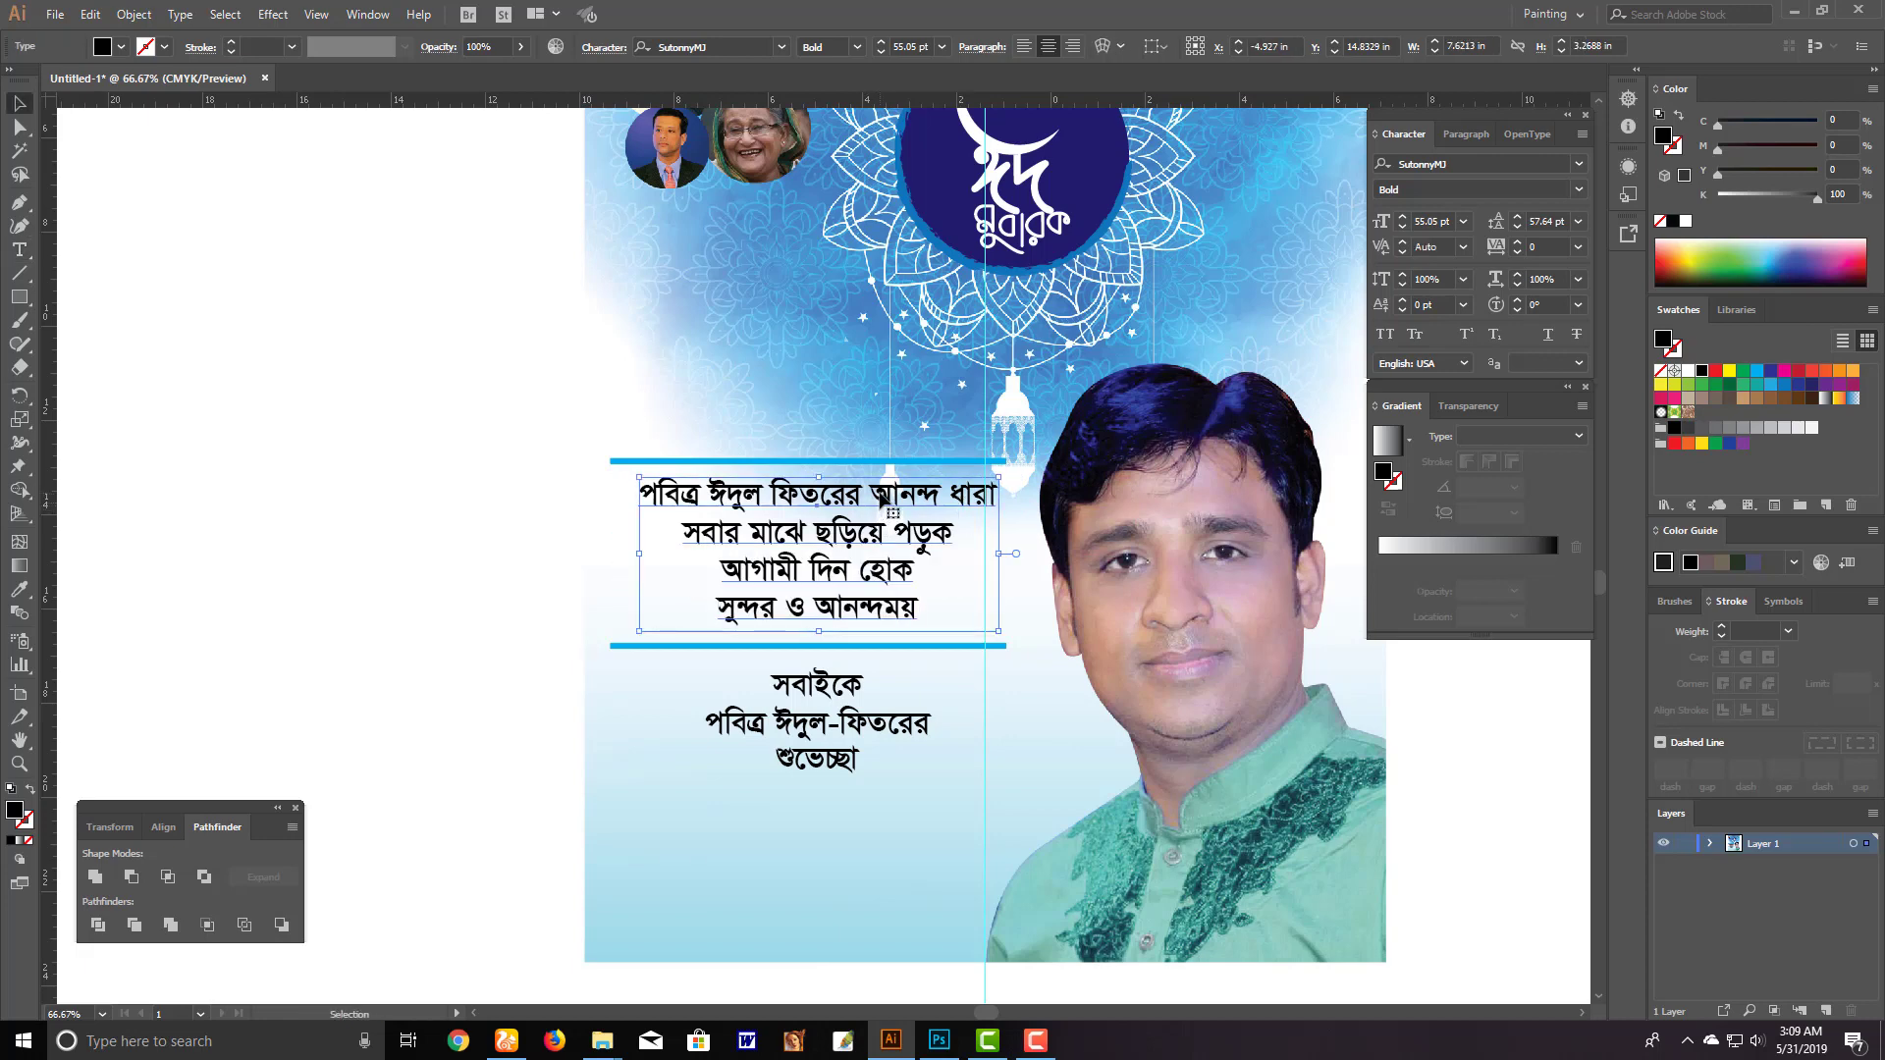
{"action": "double_click", "coordinate": [872, 495]}
{"action": "key", "text": "shift+End"}
{"action": "key", "text": "ctrl+c"}
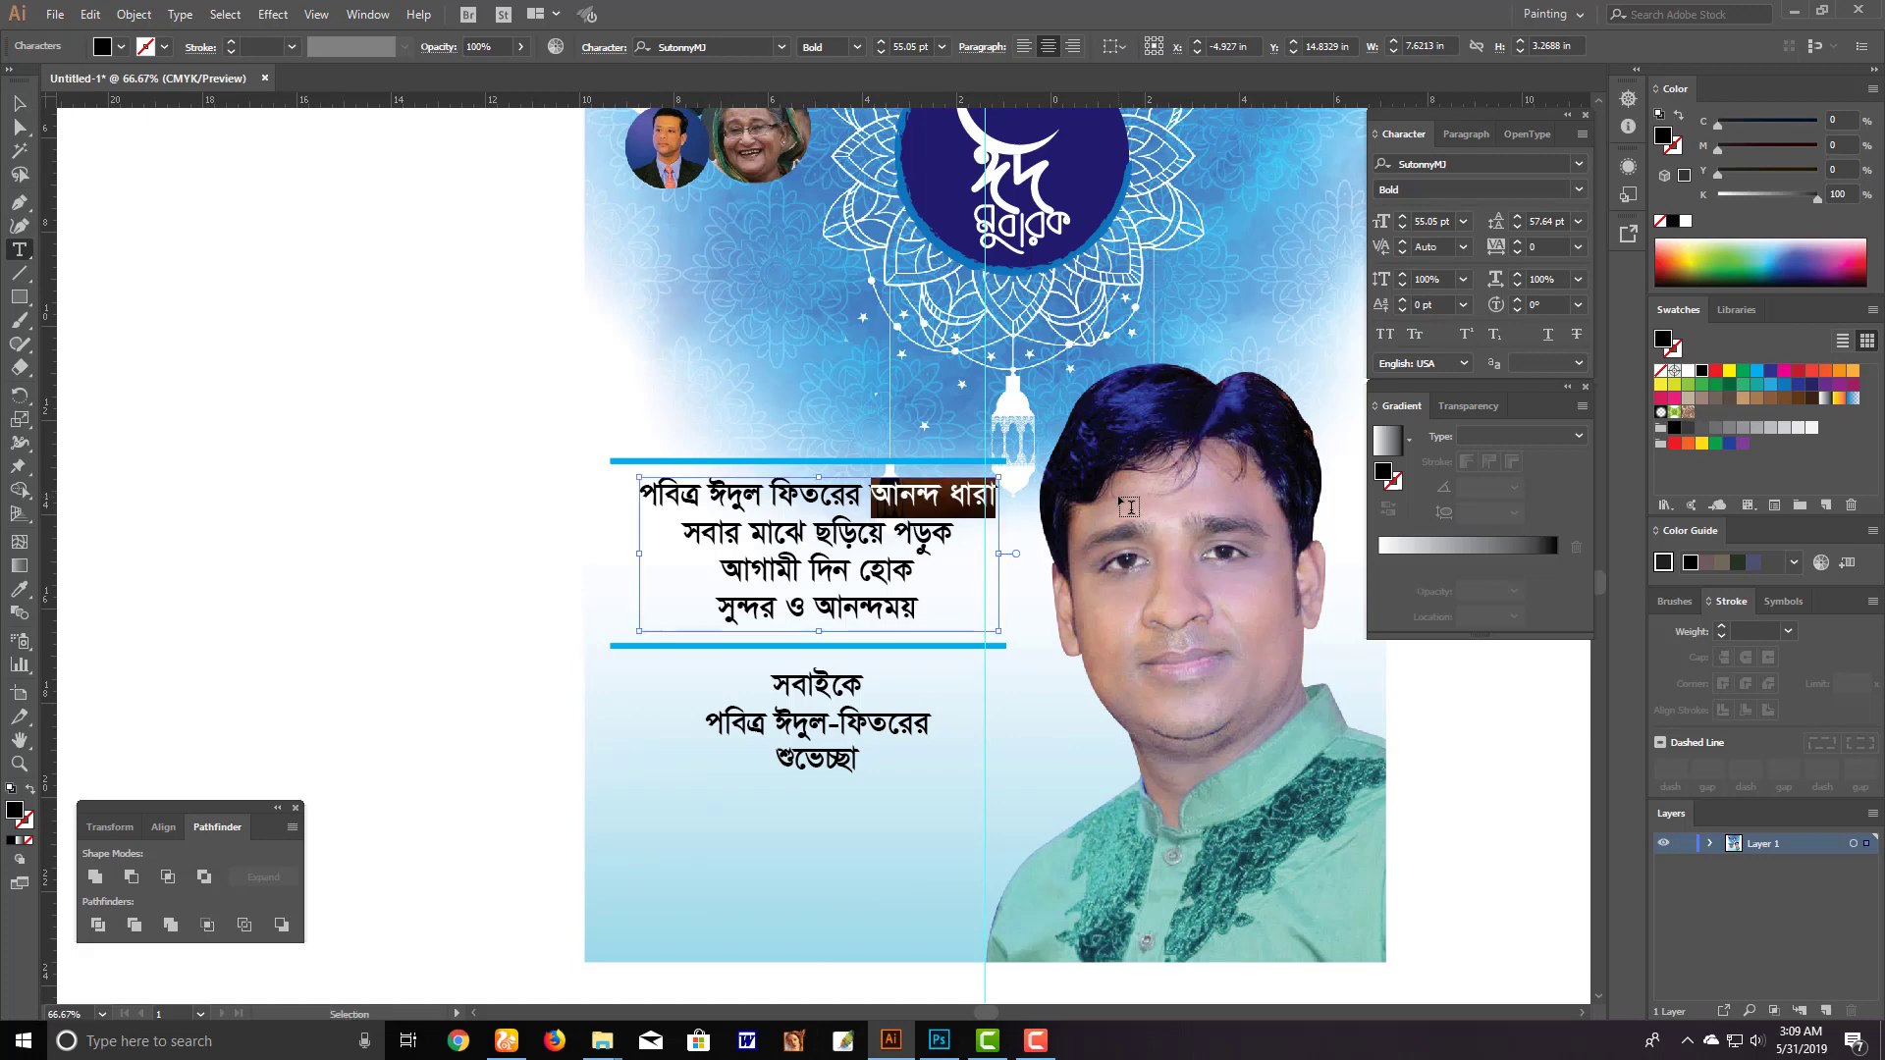
{"action": "key", "text": "BackSpace"}
{"action": "key", "text": "Right"}
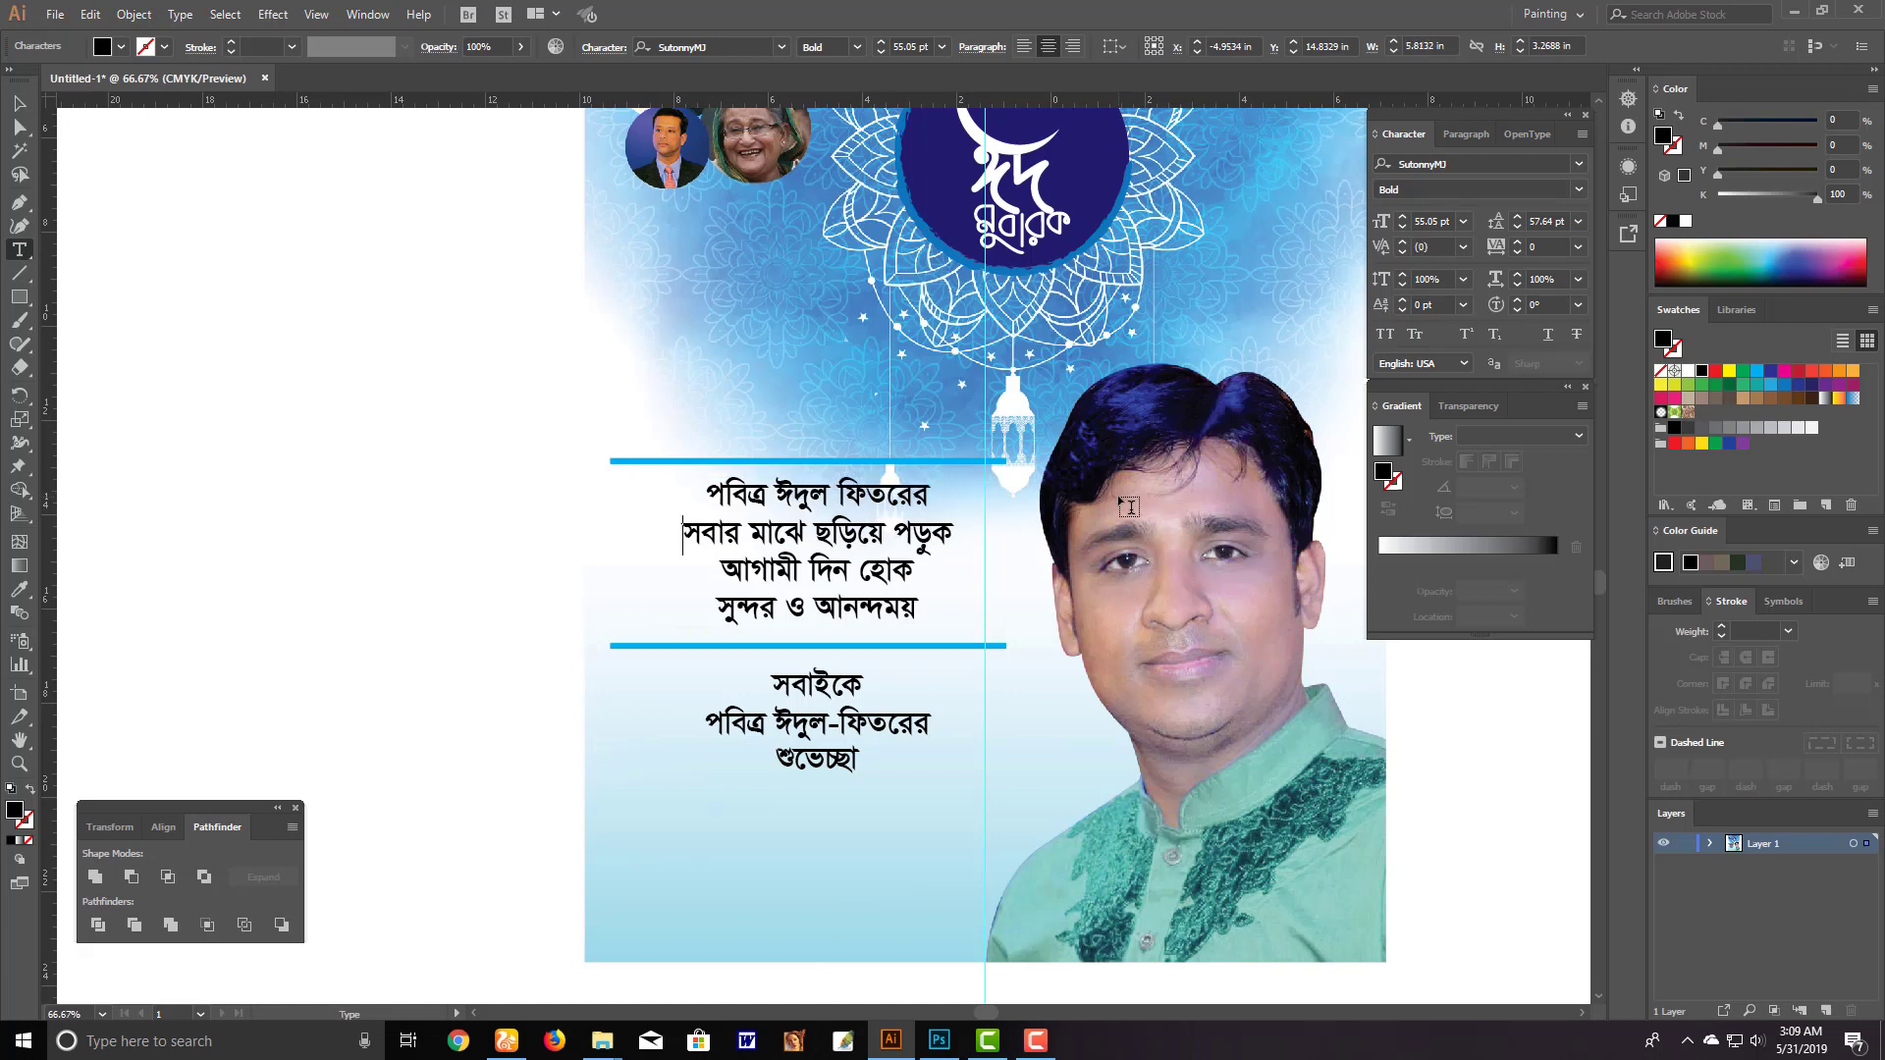
{"action": "key", "text": "ctrl+v"}
{"action": "key", "text": "Escape"}
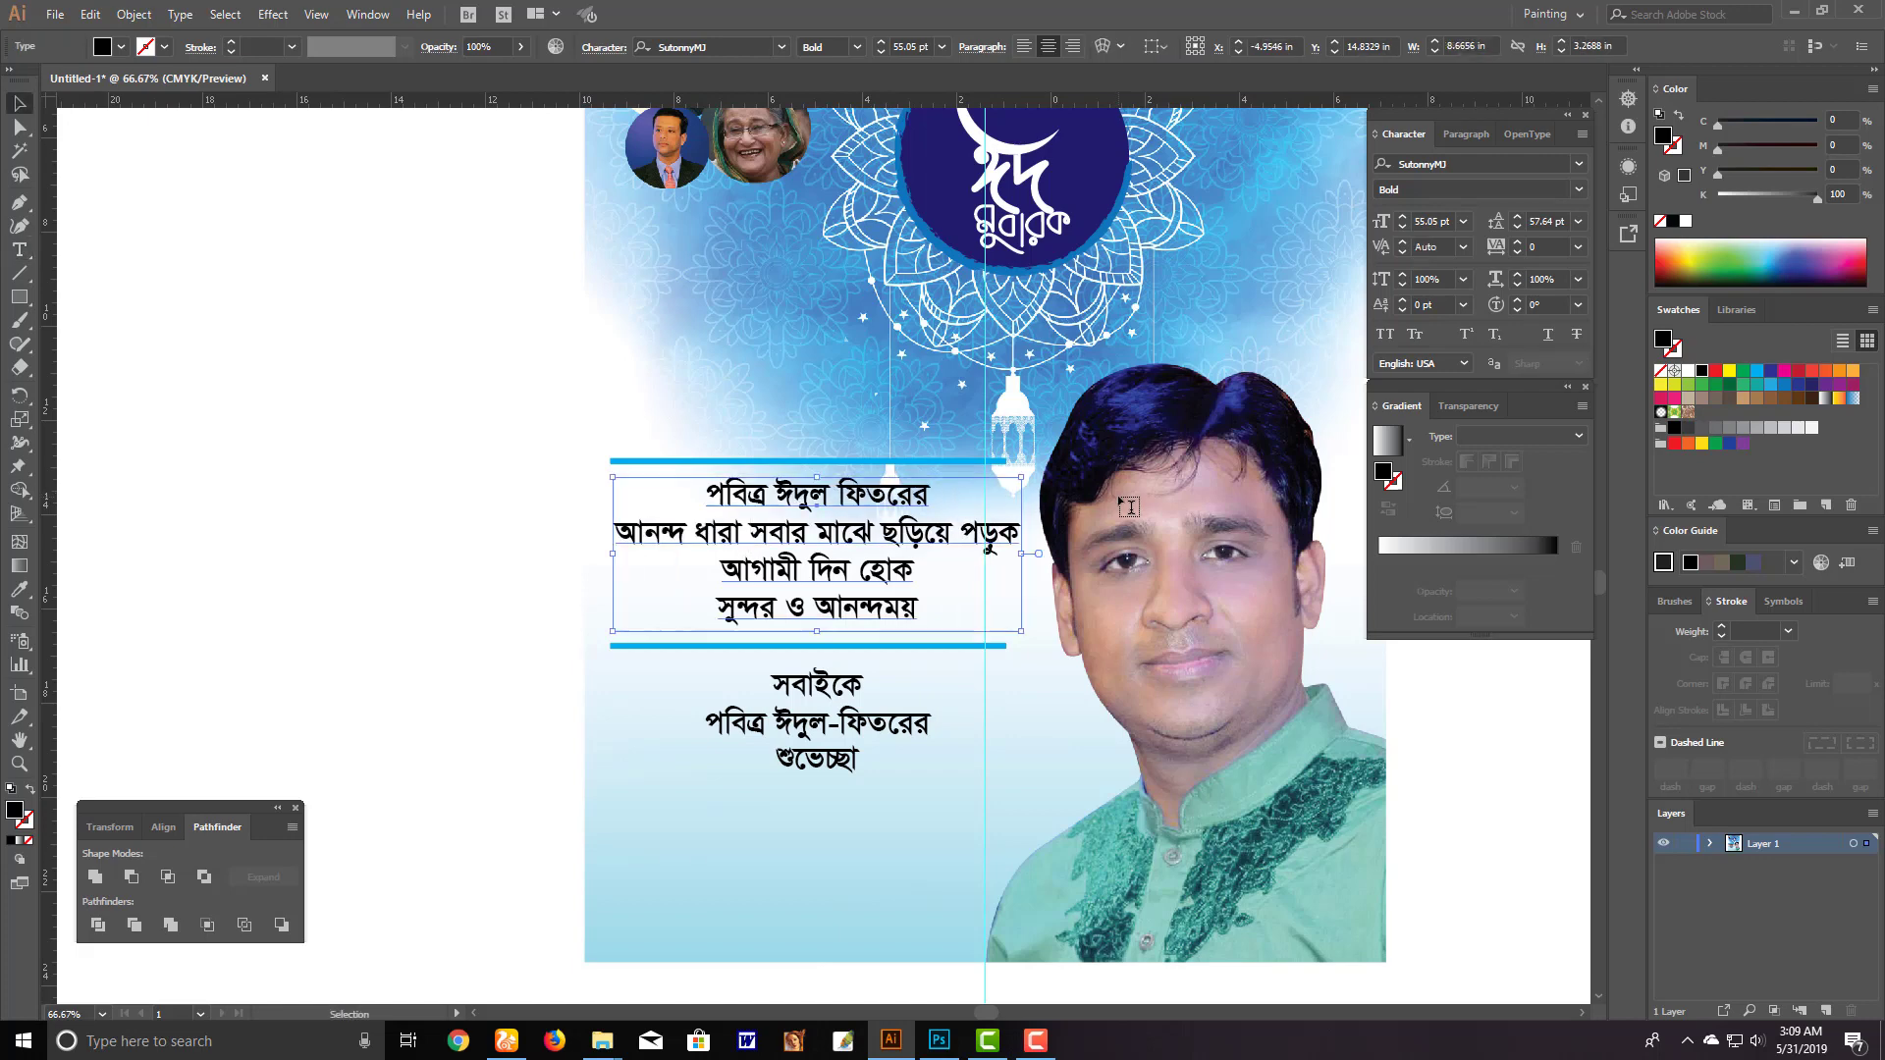
Increase the text size of the first line and the last line 'সুন্দর ও আনন্দময়'
{"action": "double_click", "coordinate": [920, 498]}
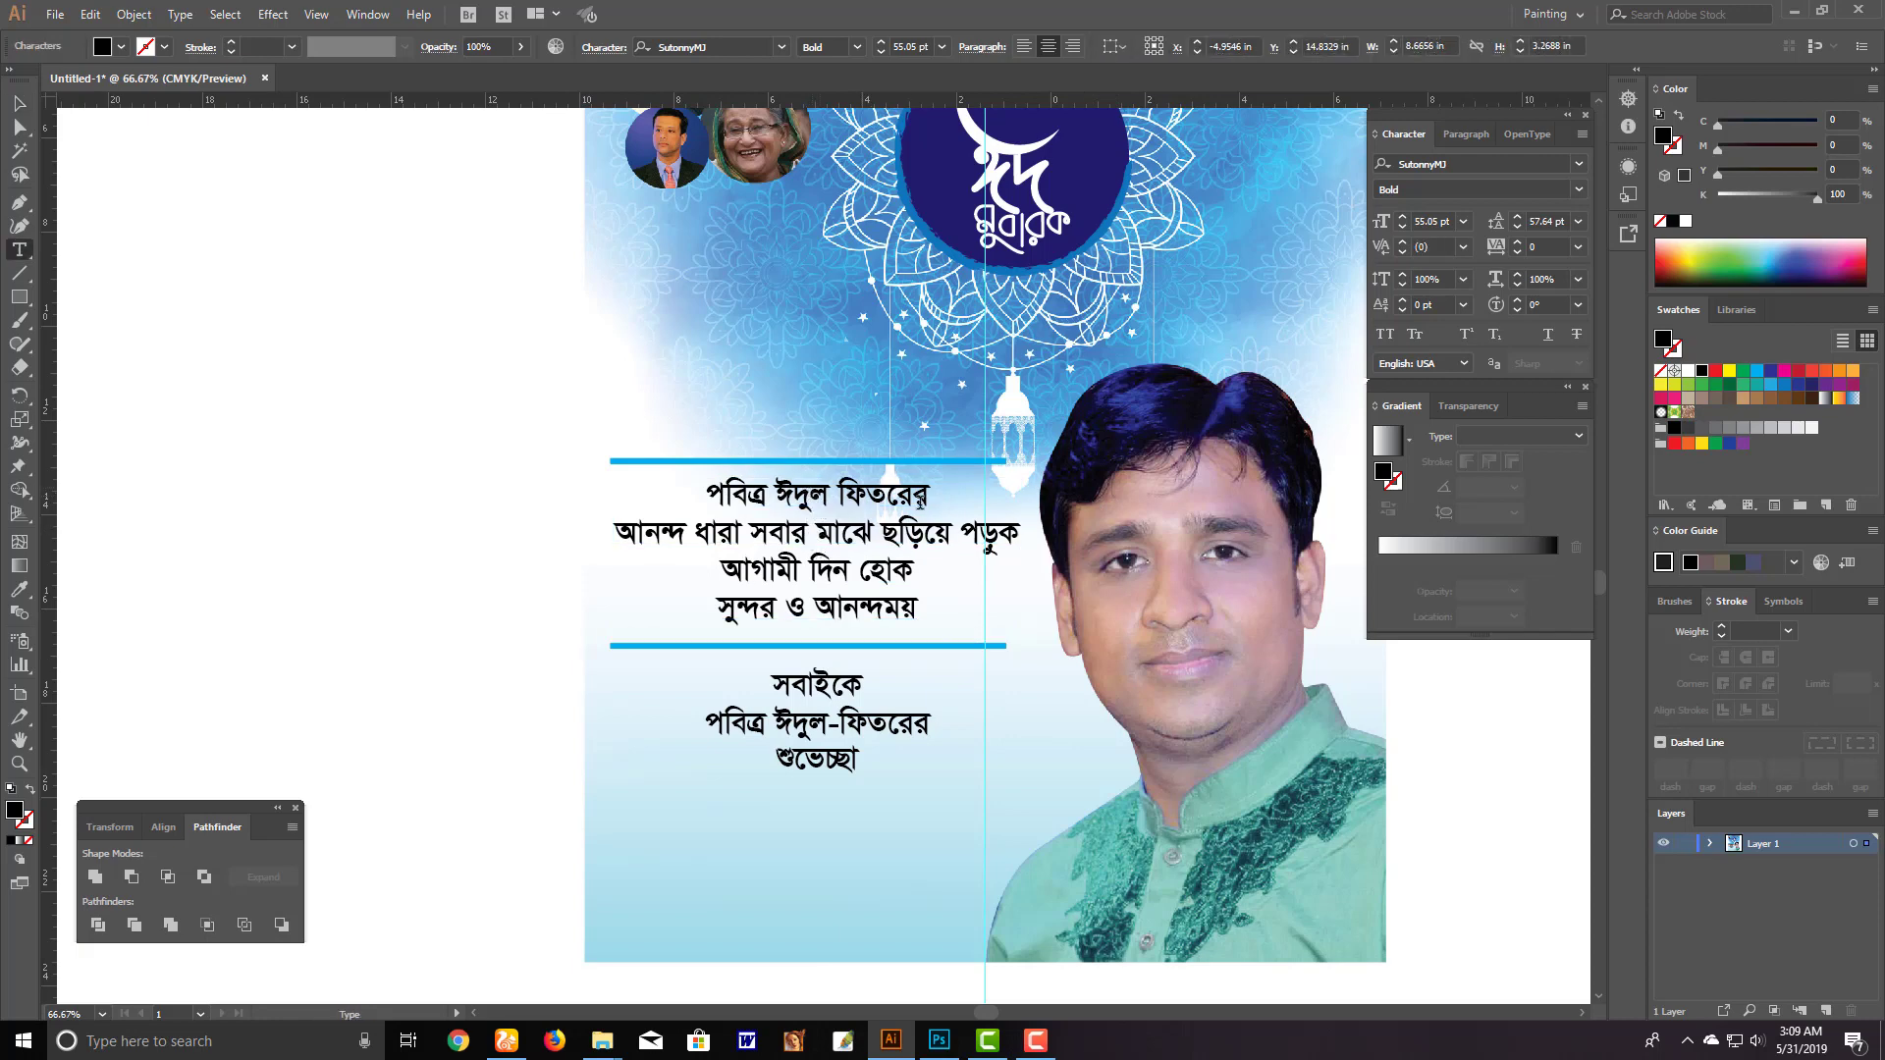
{"action": "key", "text": "Home"}
{"action": "key", "text": "shift+End"}
{"action": "key", "text": "ctrl+shift+period"}
{"action": "key", "text": "ctrl+shift+period"}
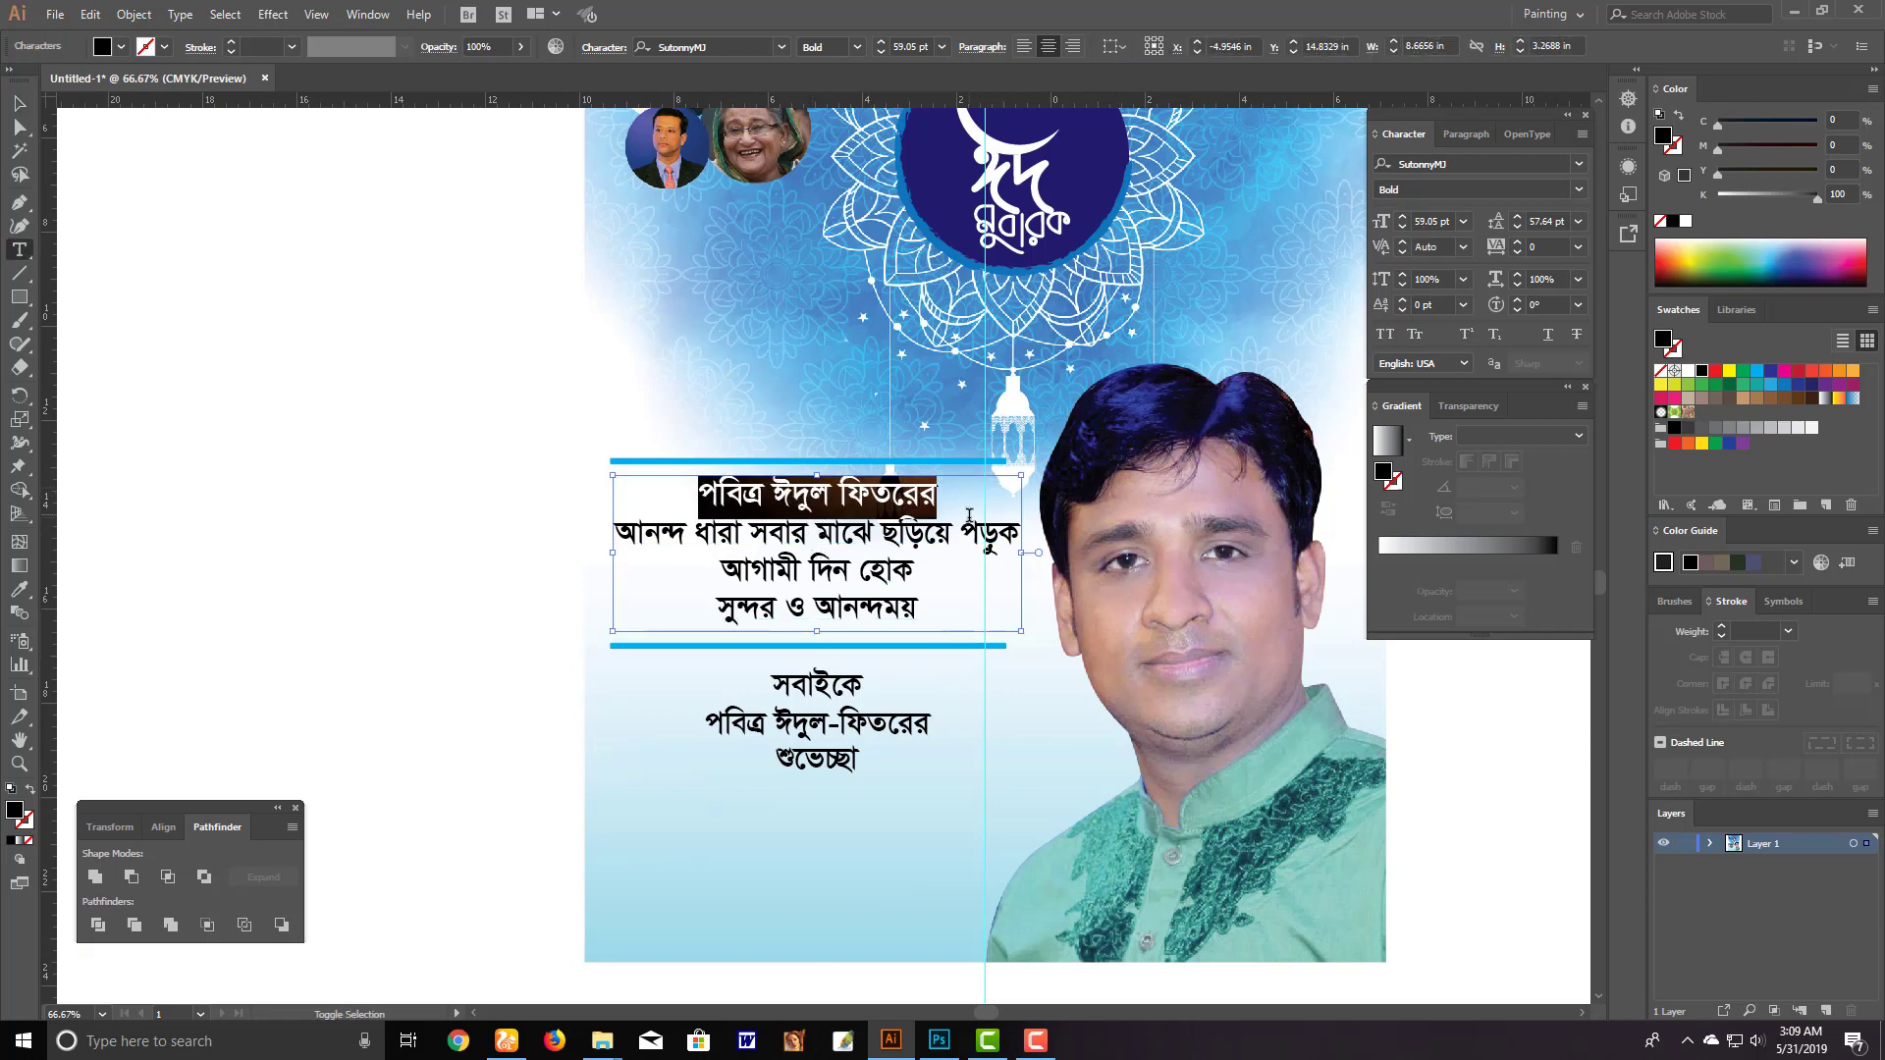
{"action": "key", "text": "ctrl+shift+period"}
{"action": "key", "text": "ctrl+shift+period"}
{"action": "key", "text": "ctrl+shift+period"}
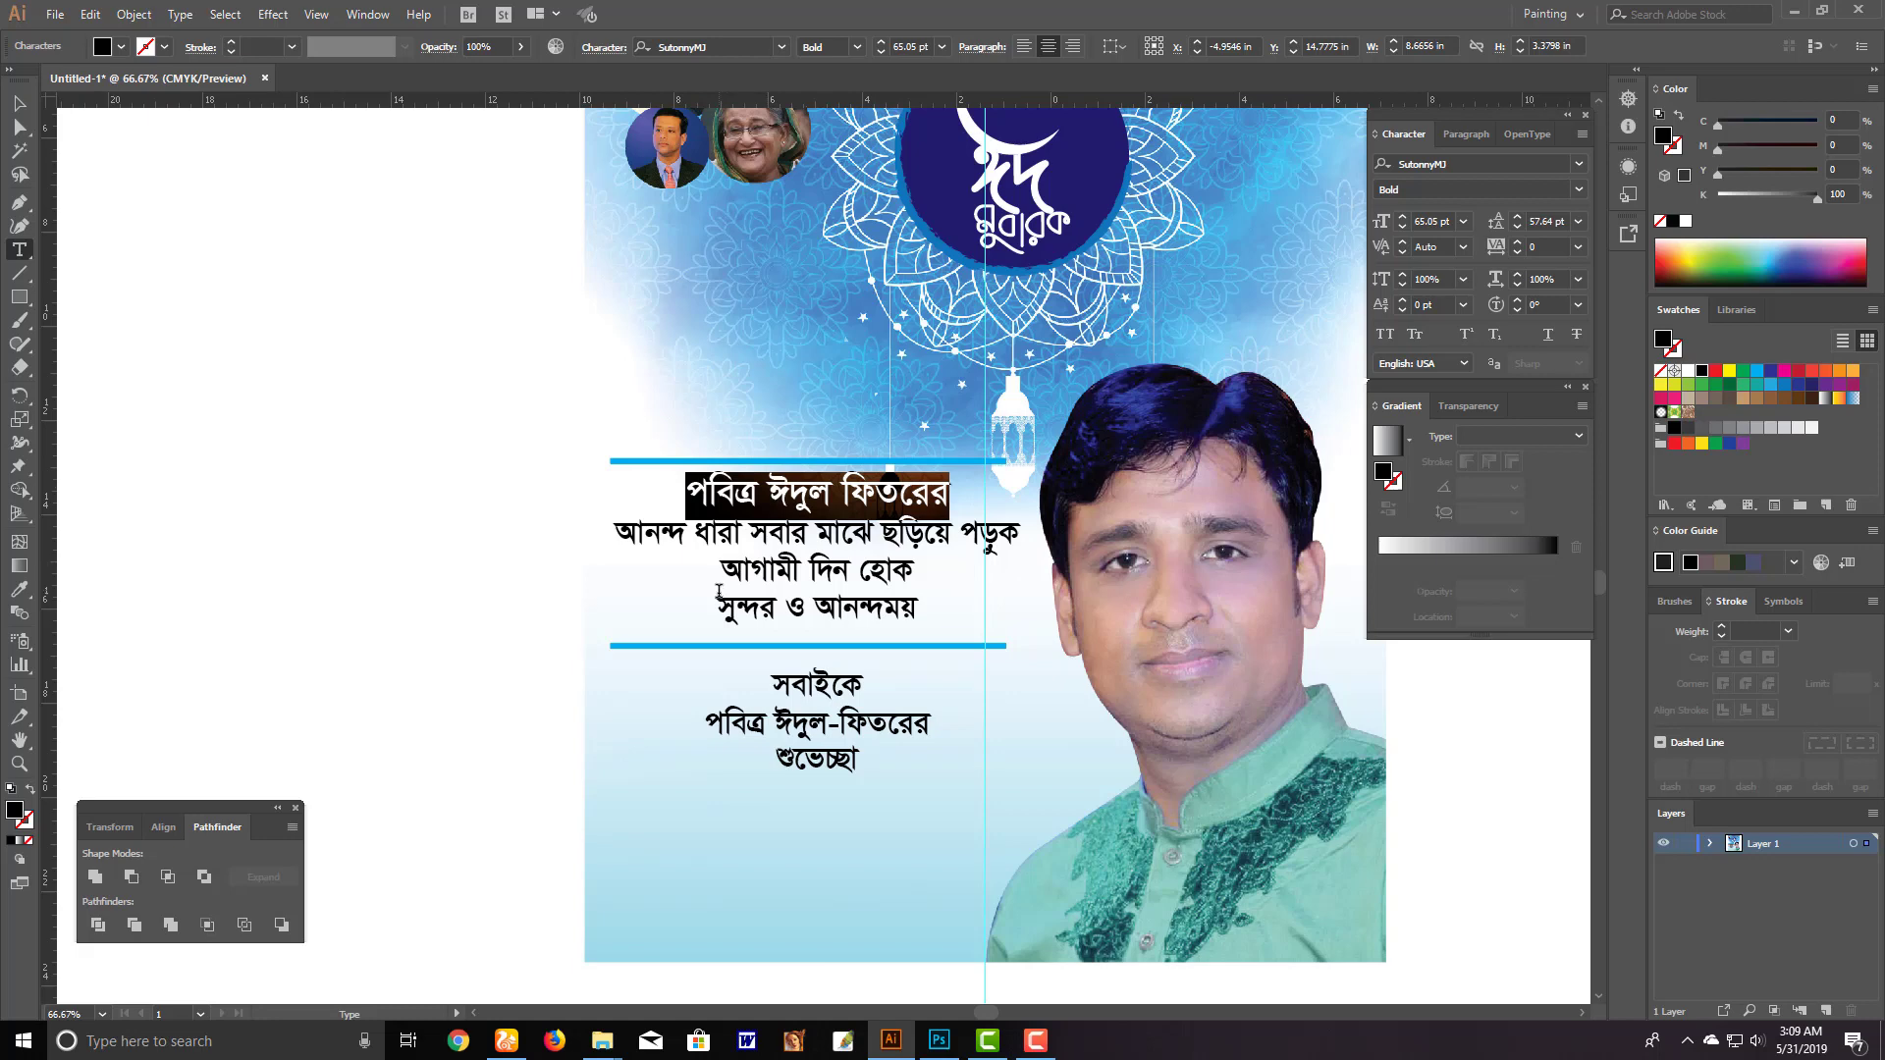
{"action": "left_click_drag", "start_coordinate": [715, 601], "coordinate": [1027, 613]}
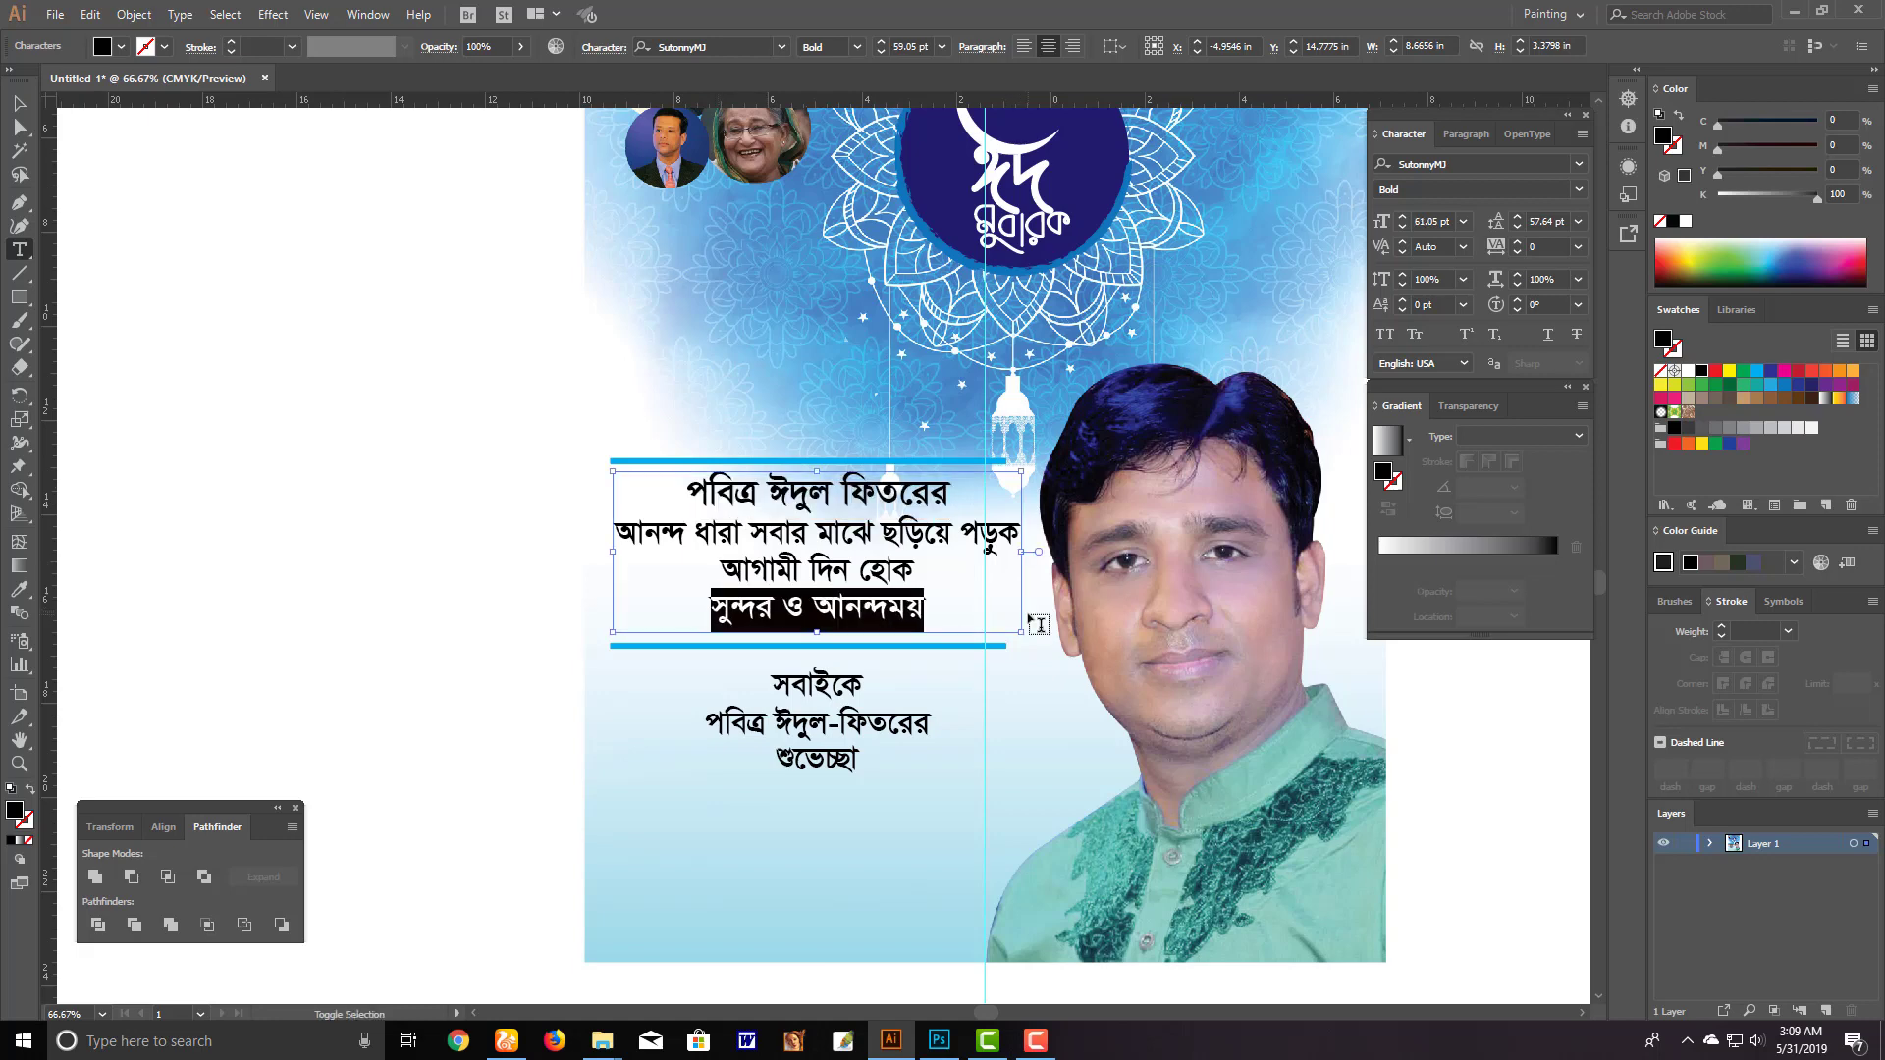
{"action": "key", "text": "ctrl+shift+period"}
{"action": "key", "text": "ctrl+shift+period"}
{"action": "key", "text": "ctrl+shift+period"}
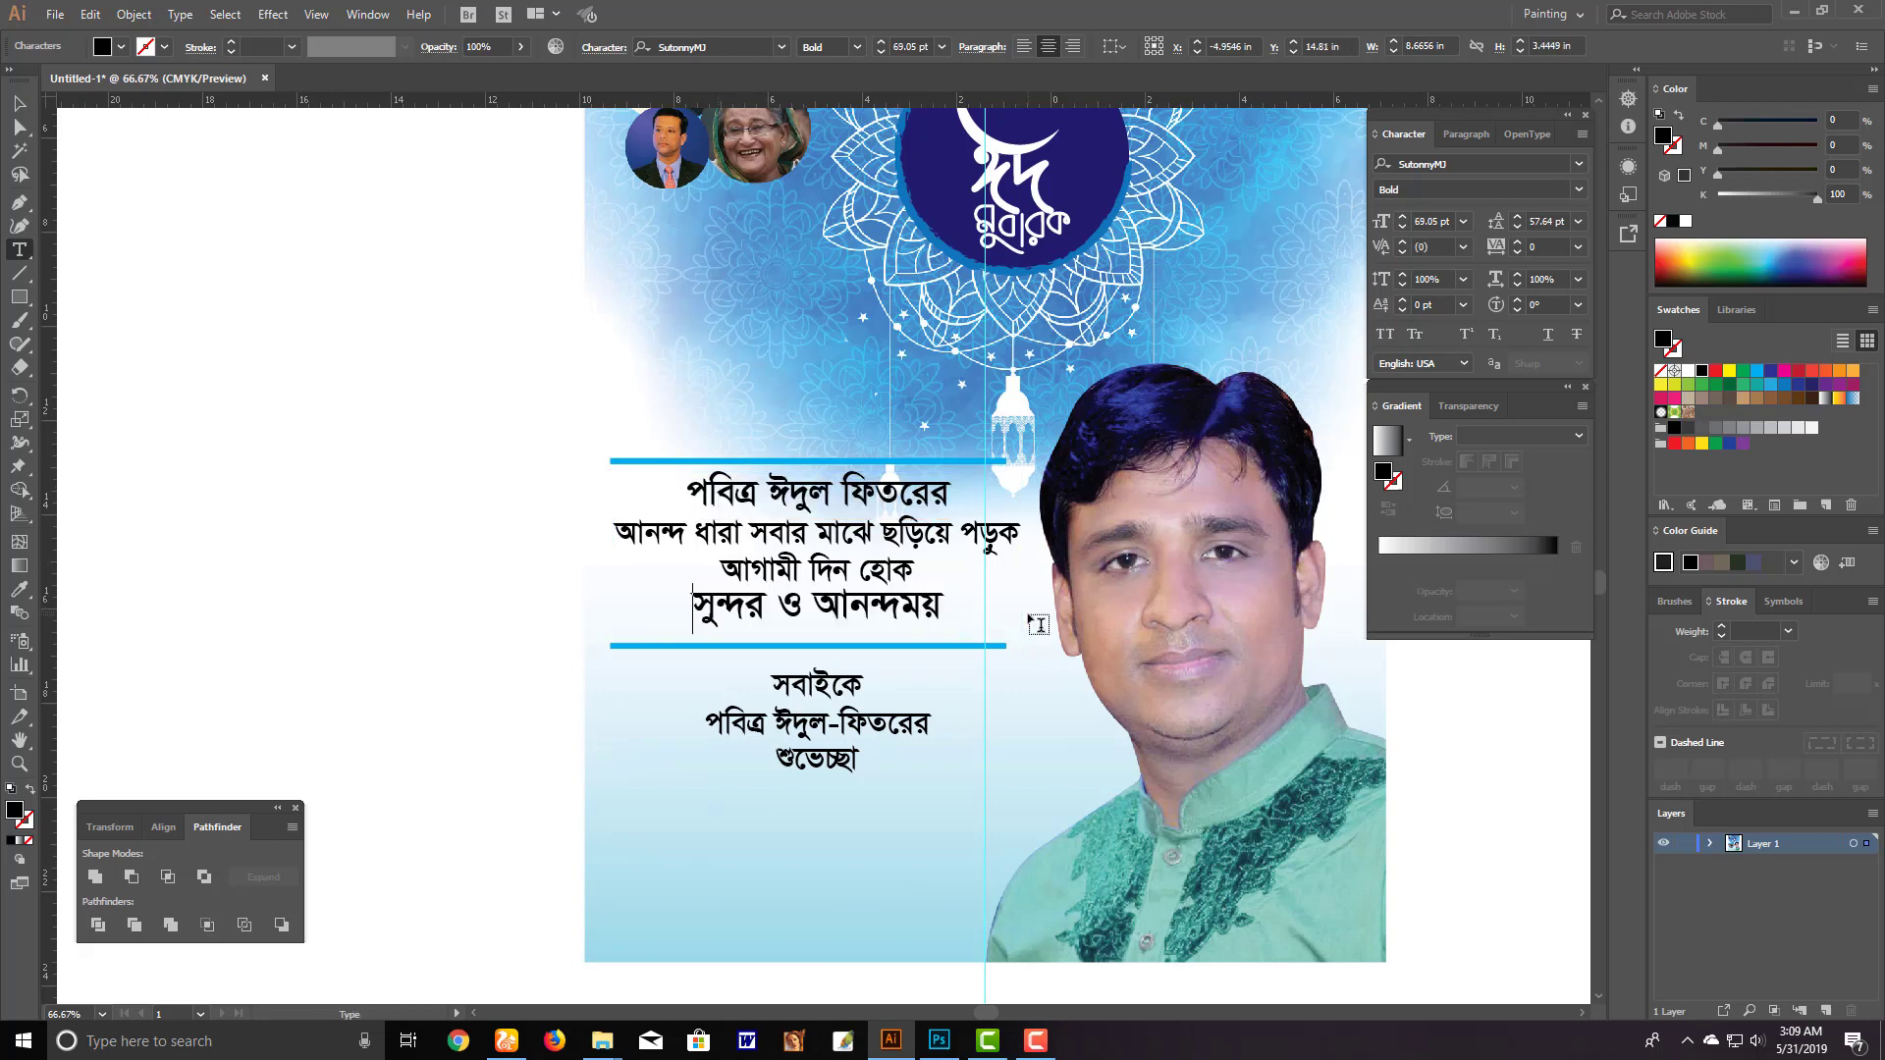
Select the line 'আগামী দিন হোক', finish editing, and nudge the verse block
{"action": "key", "text": "Left"}
{"action": "key", "text": "shift+Up"}
{"action": "key", "text": "shift+Down"}
{"action": "key", "text": "shift+Home"}
{"action": "key", "text": "Escape"}
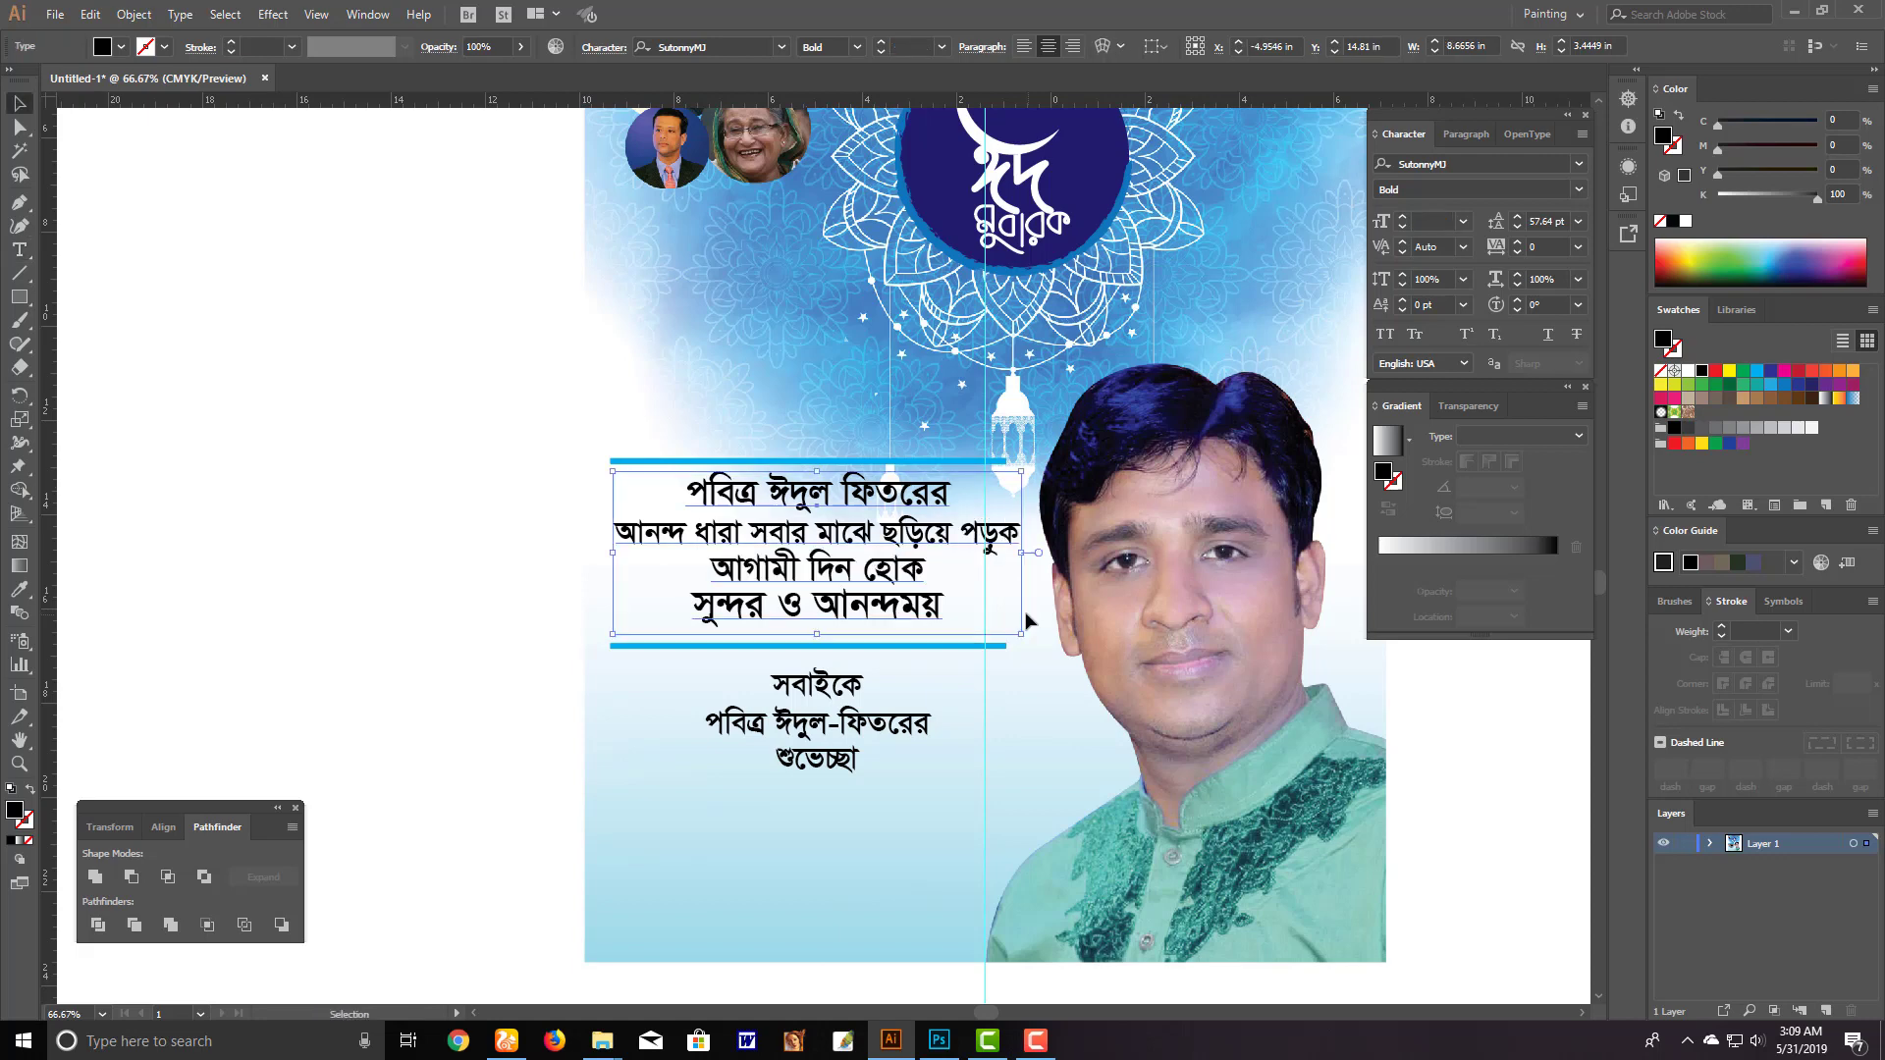
{"action": "key", "text": "shift+Left"}
{"action": "key", "text": "shift+Right"}
Stretch and narrow the verse to fit between the rules and colour it crimson red
{"action": "left_click_drag", "start_coordinate": [821, 633], "coordinate": [821, 643]}
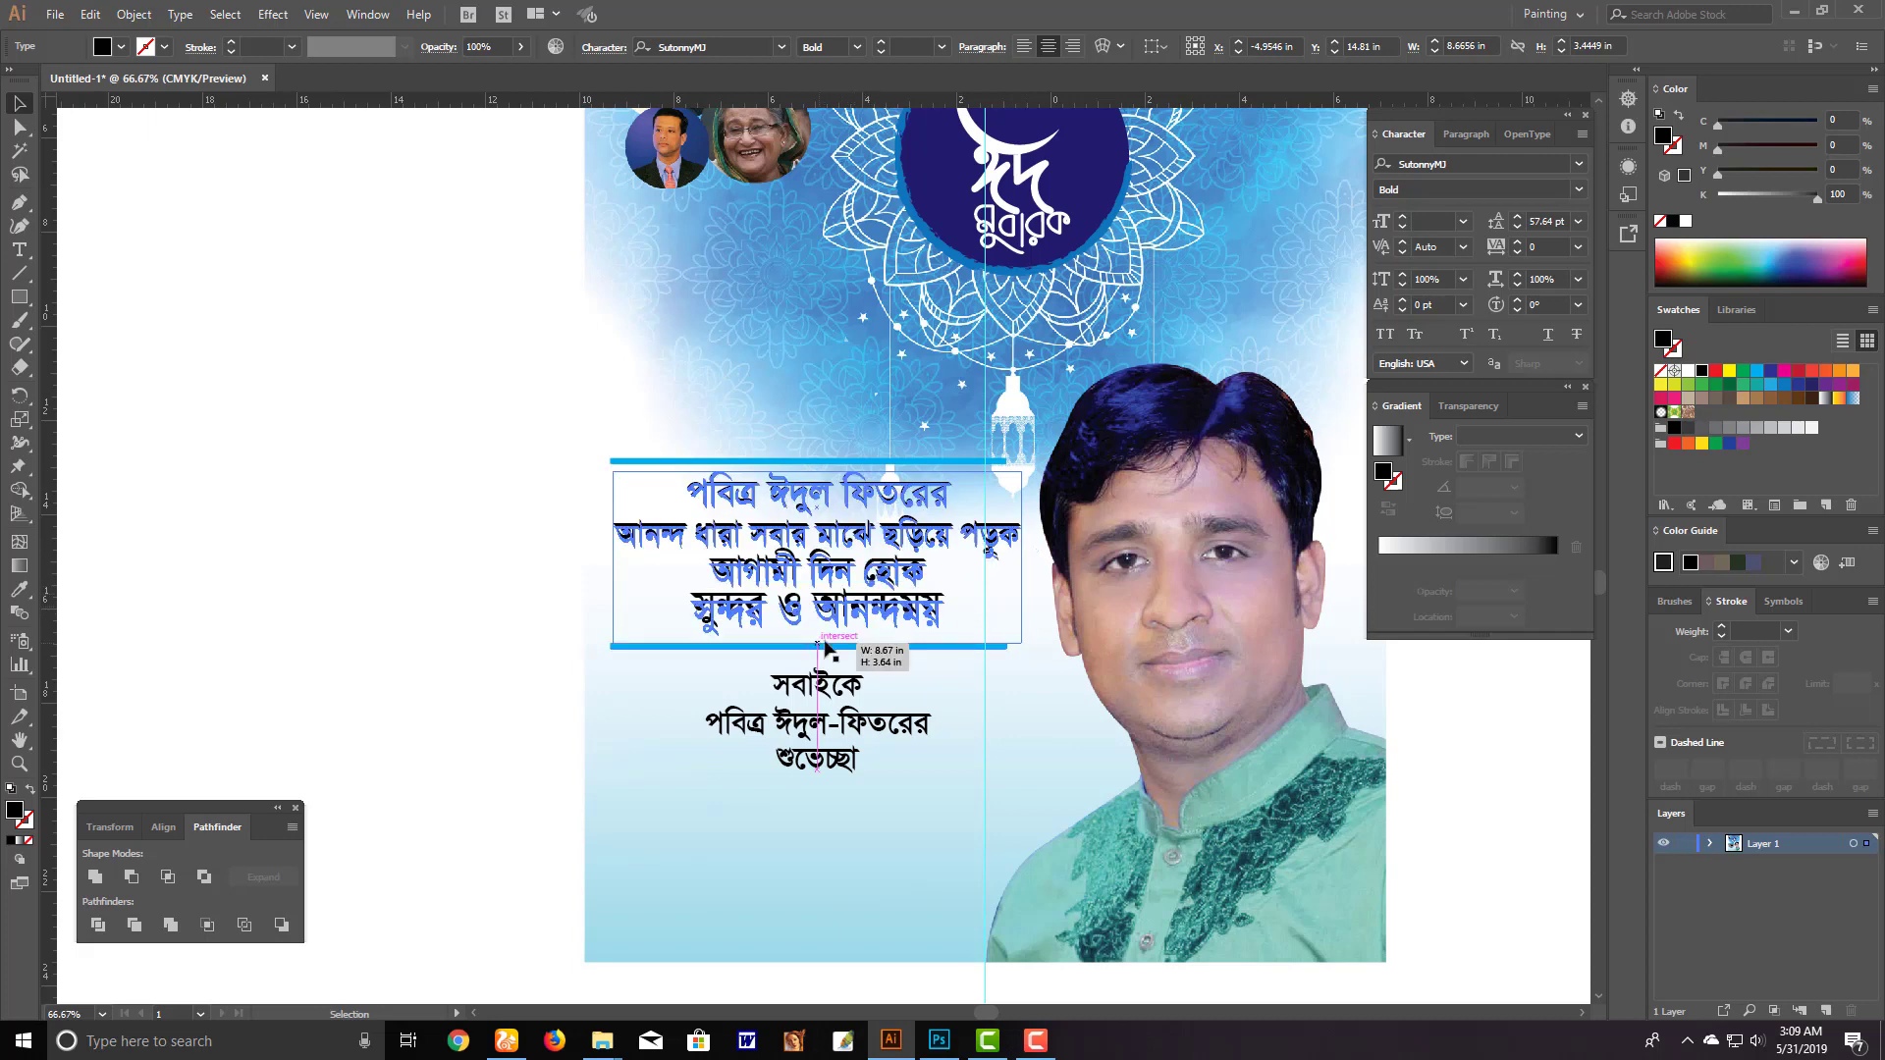
{"action": "left_click", "coordinate": [1060, 646]}
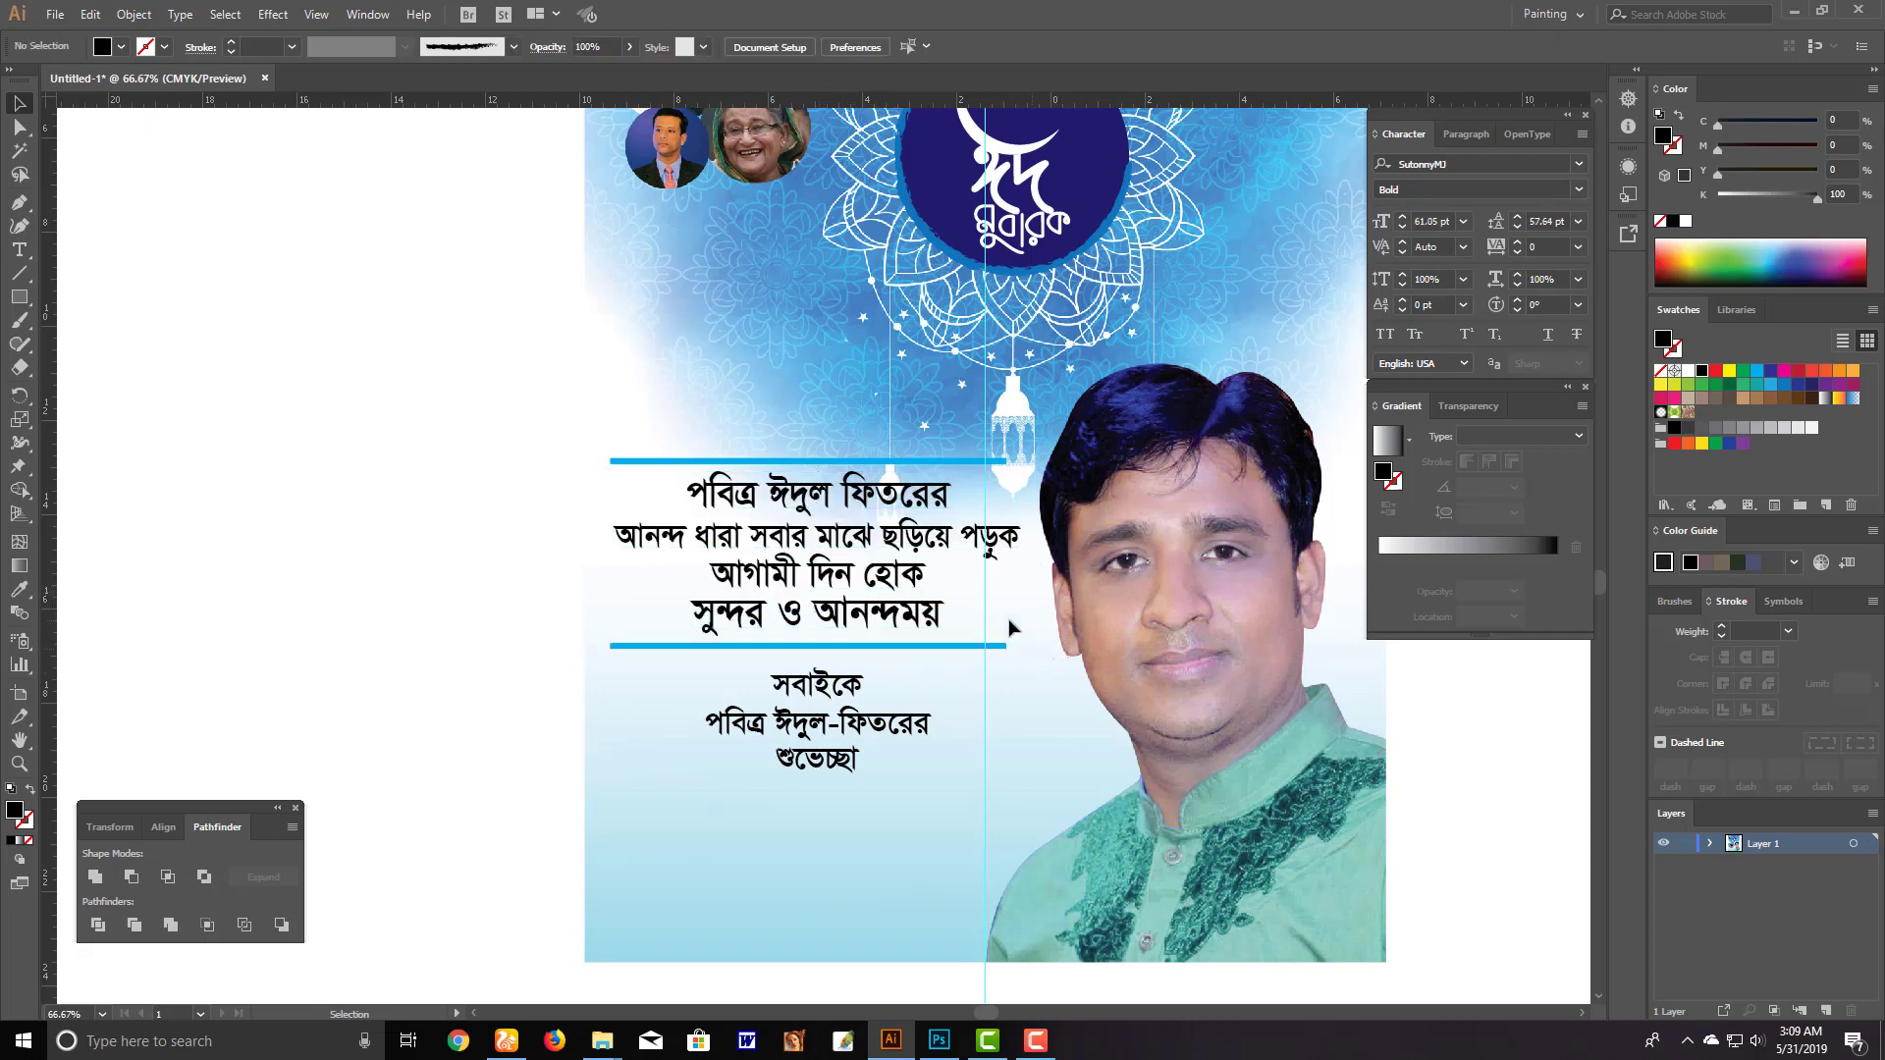
{"action": "left_click", "coordinate": [1021, 548]}
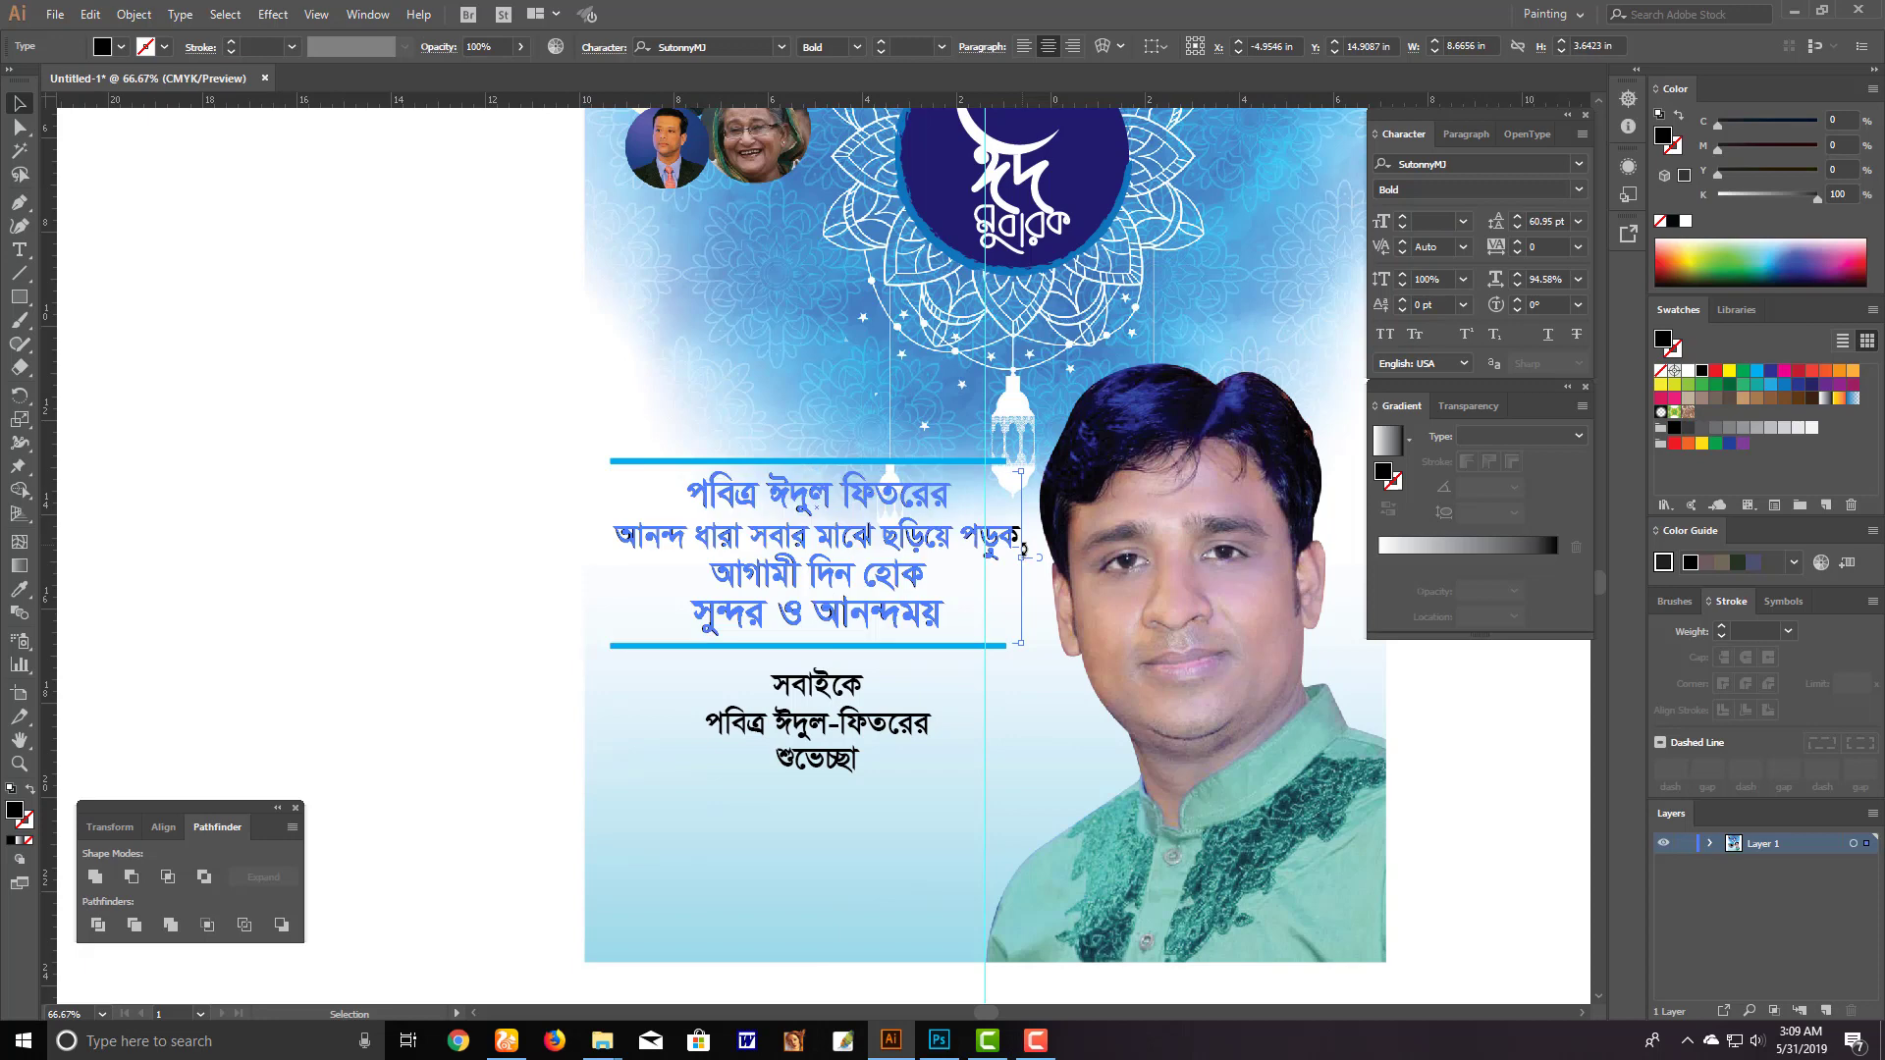
{"action": "left_click_drag", "start_coordinate": [1024, 559], "coordinate": [1007, 557]}
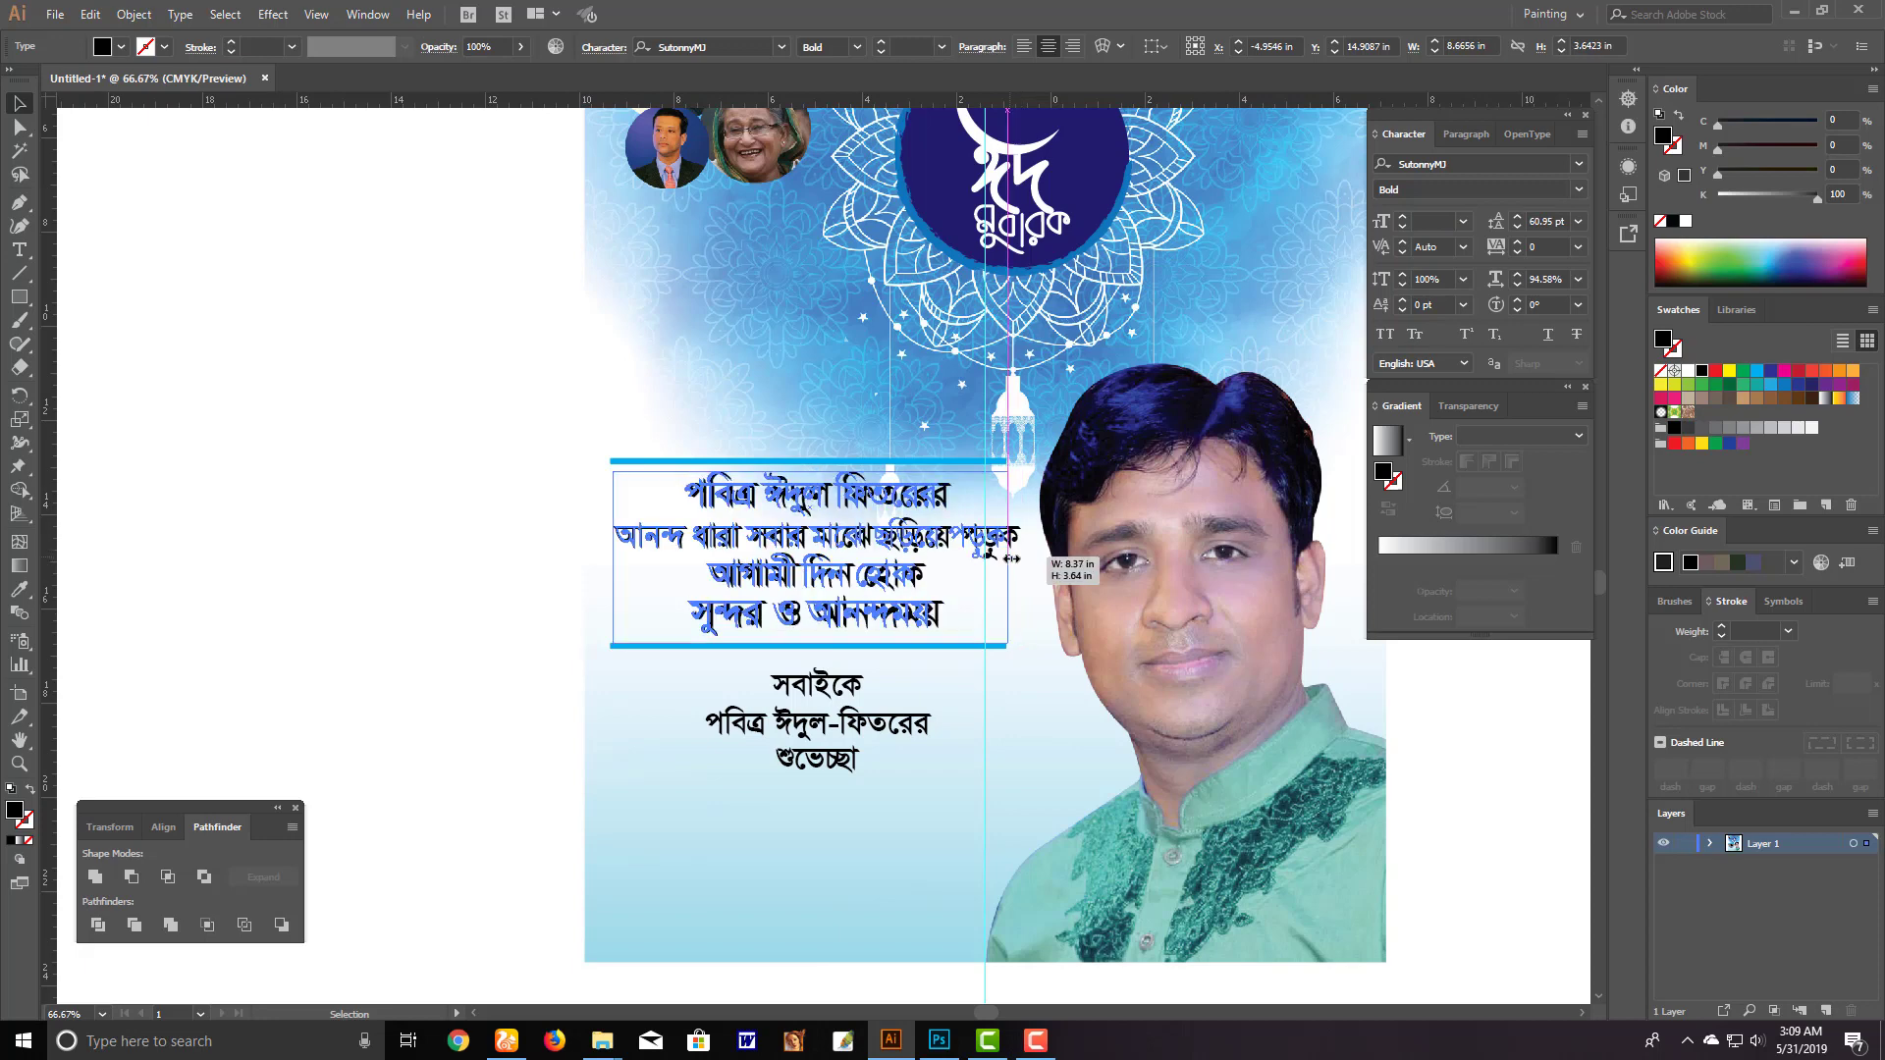
{"action": "left_click", "coordinate": [1795, 372]}
{"action": "left_click", "coordinate": [748, 421]}
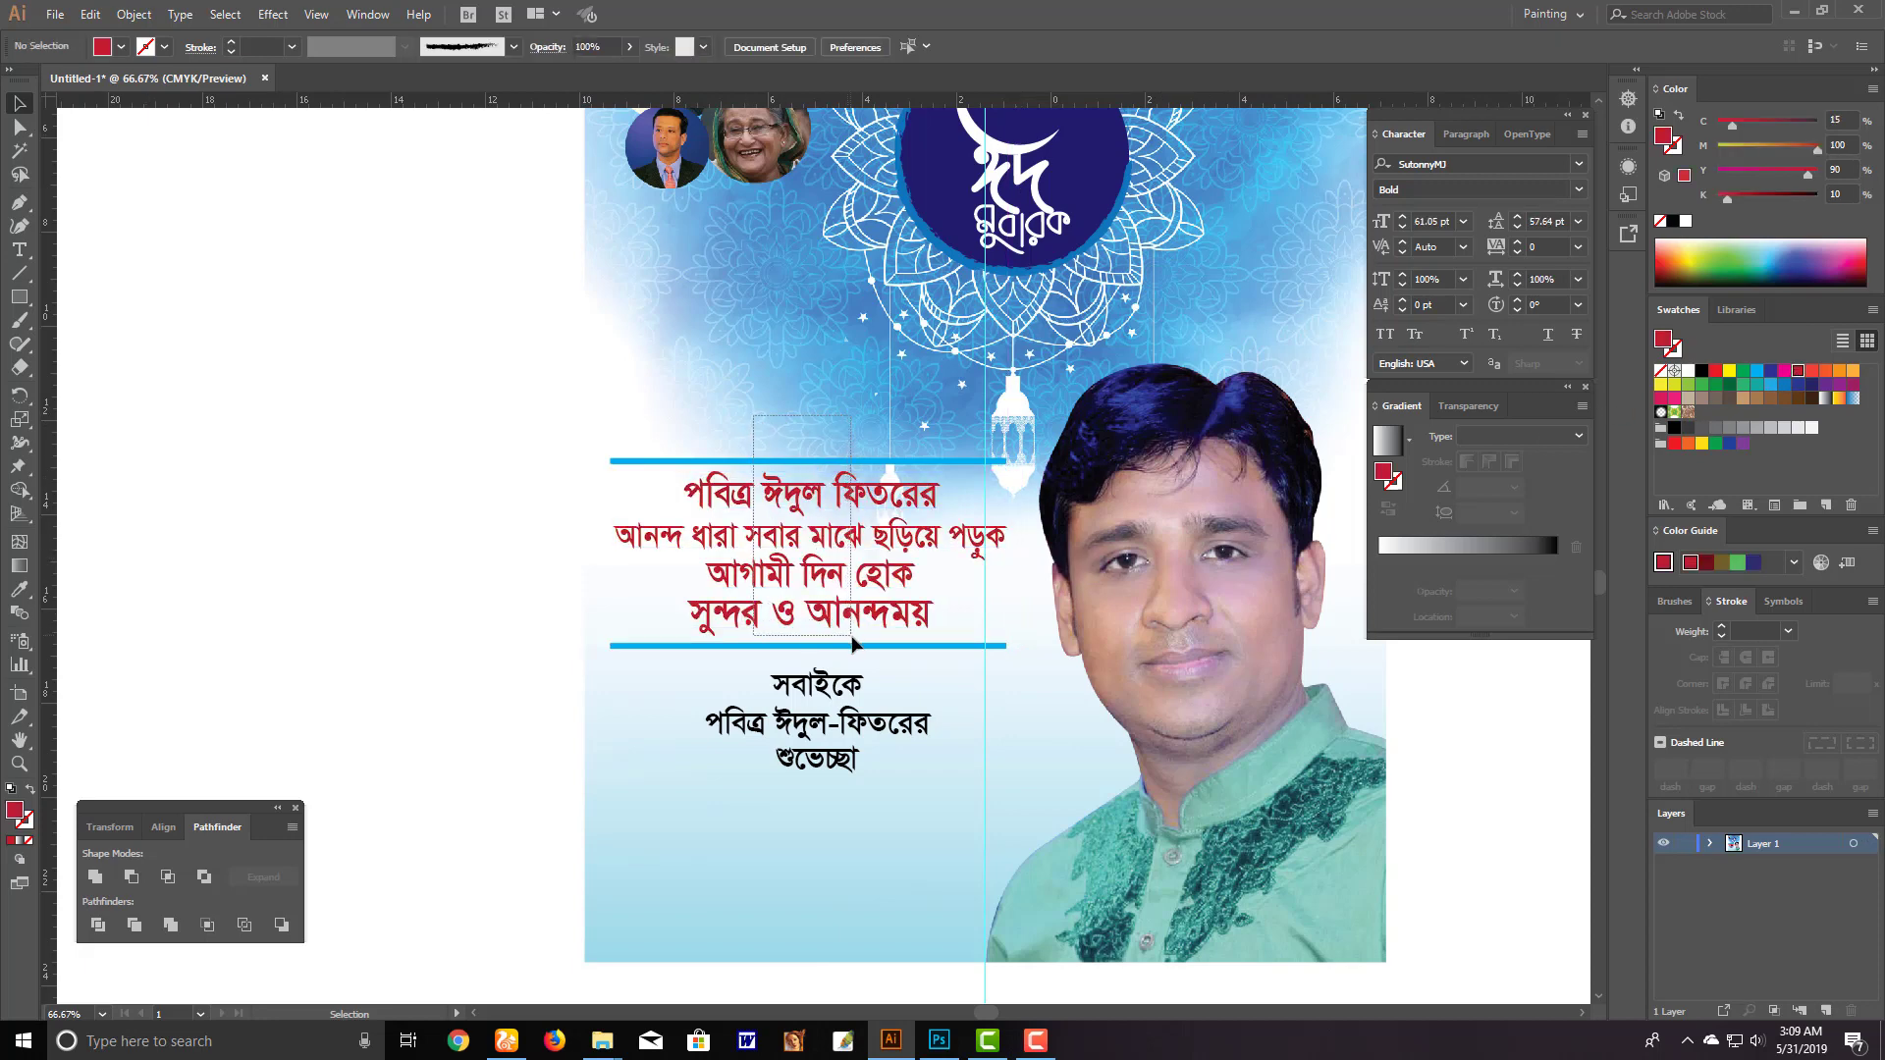
{"action": "left_click_drag", "start_coordinate": [751, 667], "coordinate": [851, 615]}
{"action": "left_click", "coordinate": [950, 743]}
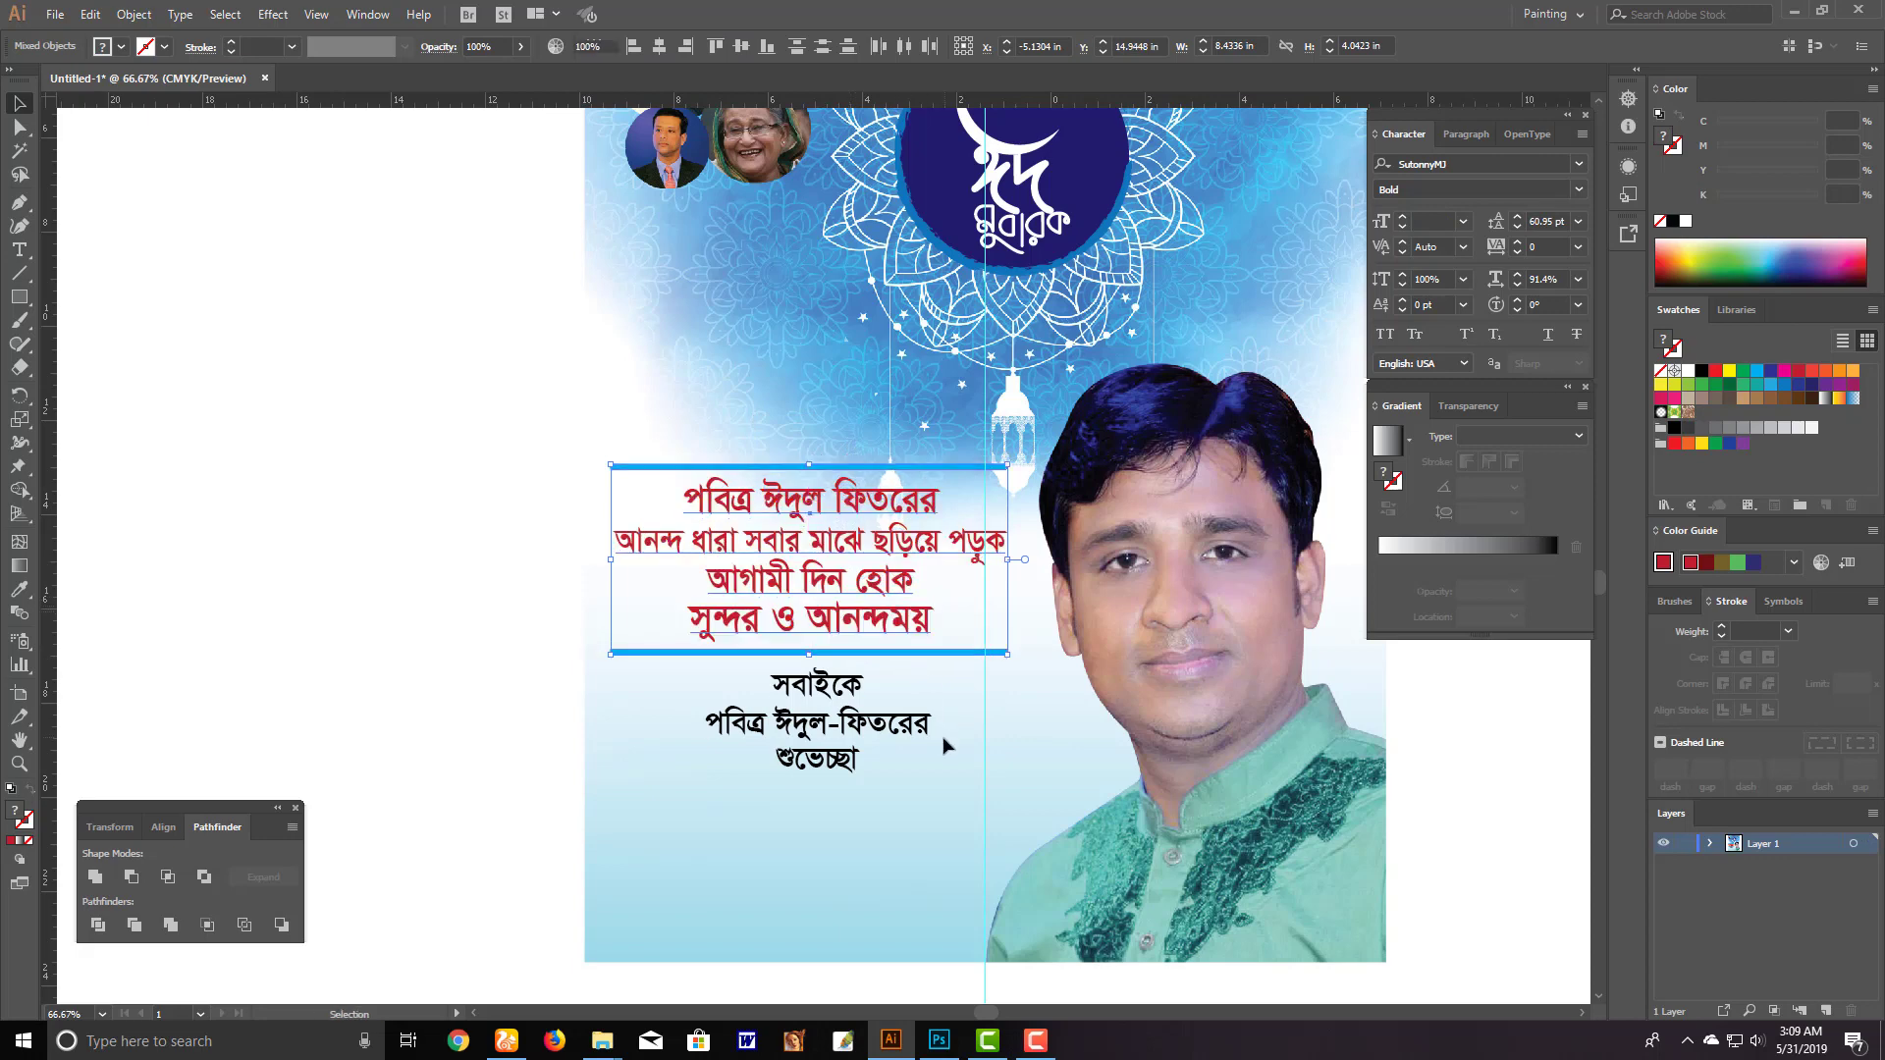
Shift the black greeting text slightly left beneath the lower rule
{"action": "key", "text": "ctrl+1"}
{"action": "left_click", "coordinate": [830, 633]}
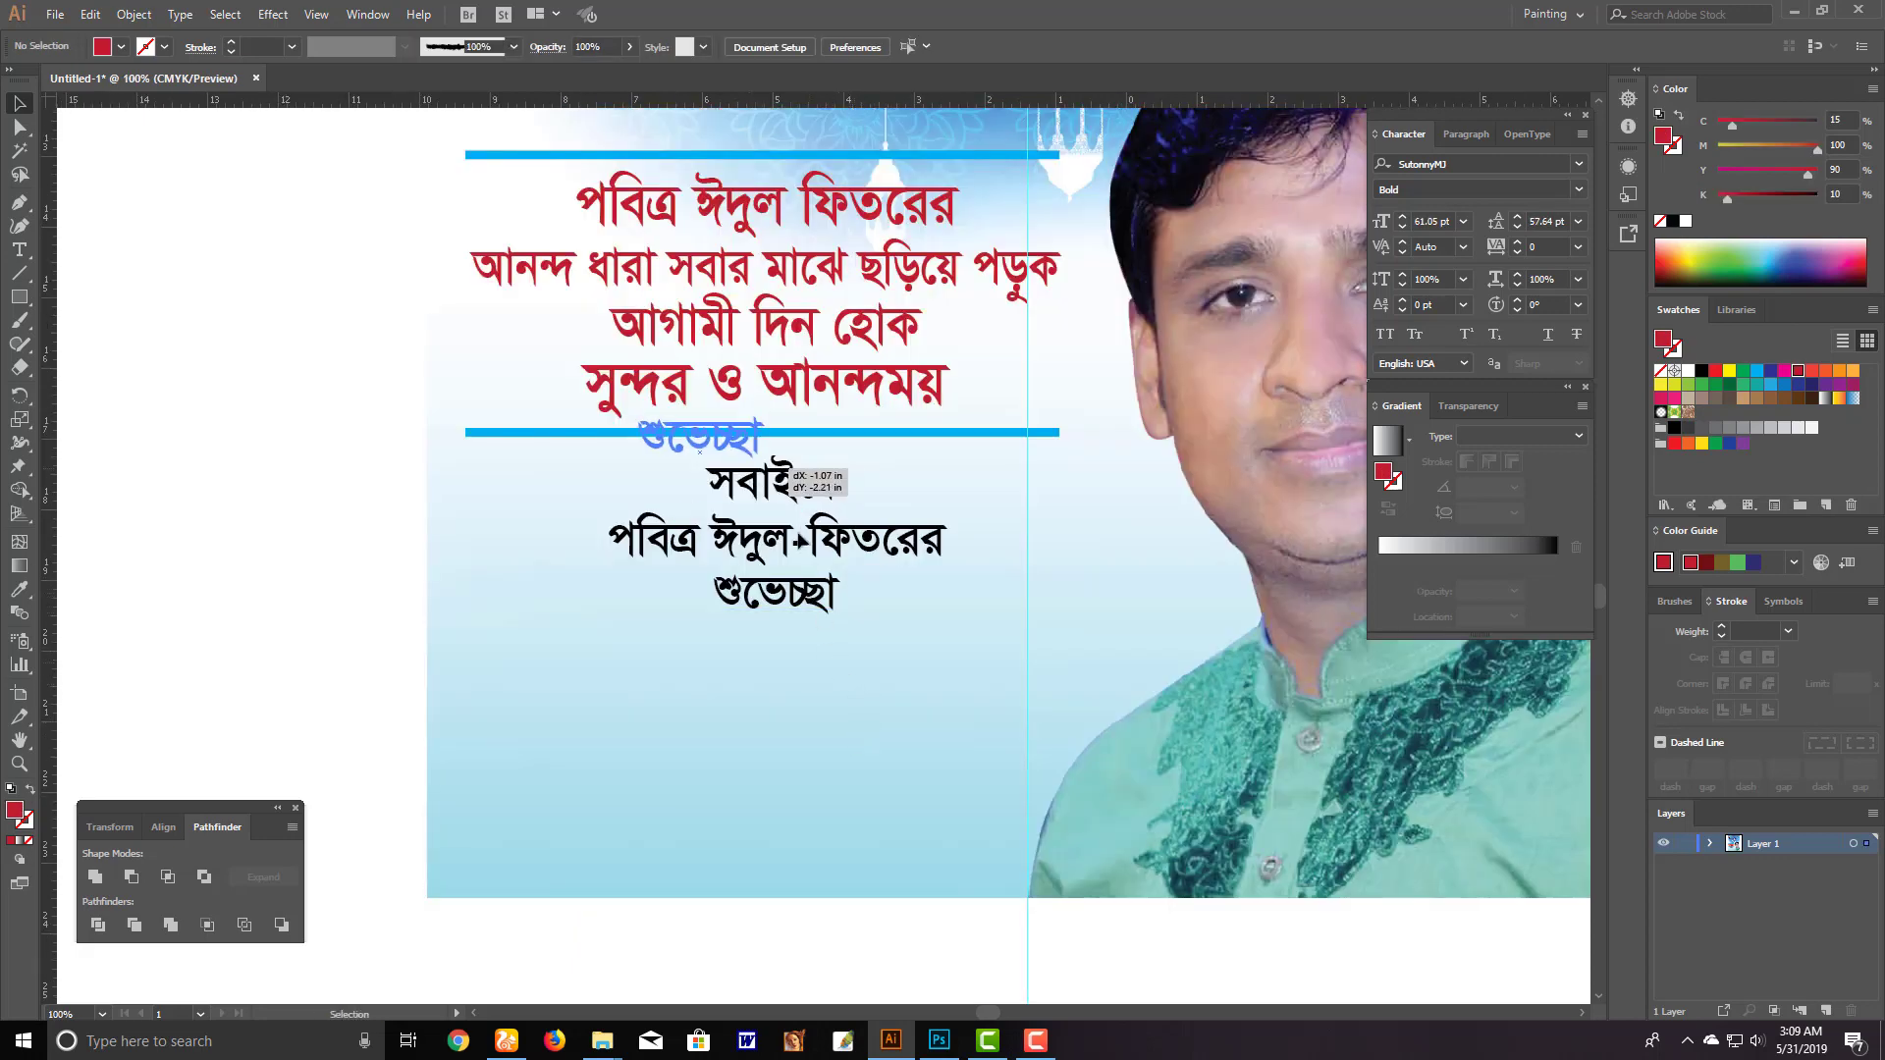
{"action": "mouse_move", "coordinate": [848, 687]}
{"action": "left_mouse_down"}
{"action": "mouse_move", "coordinate": [788, 504]}
{"action": "mouse_move", "coordinate": [787, 530]}
{"action": "left_mouse_up"}
{"action": "left_click", "coordinate": [839, 645]}
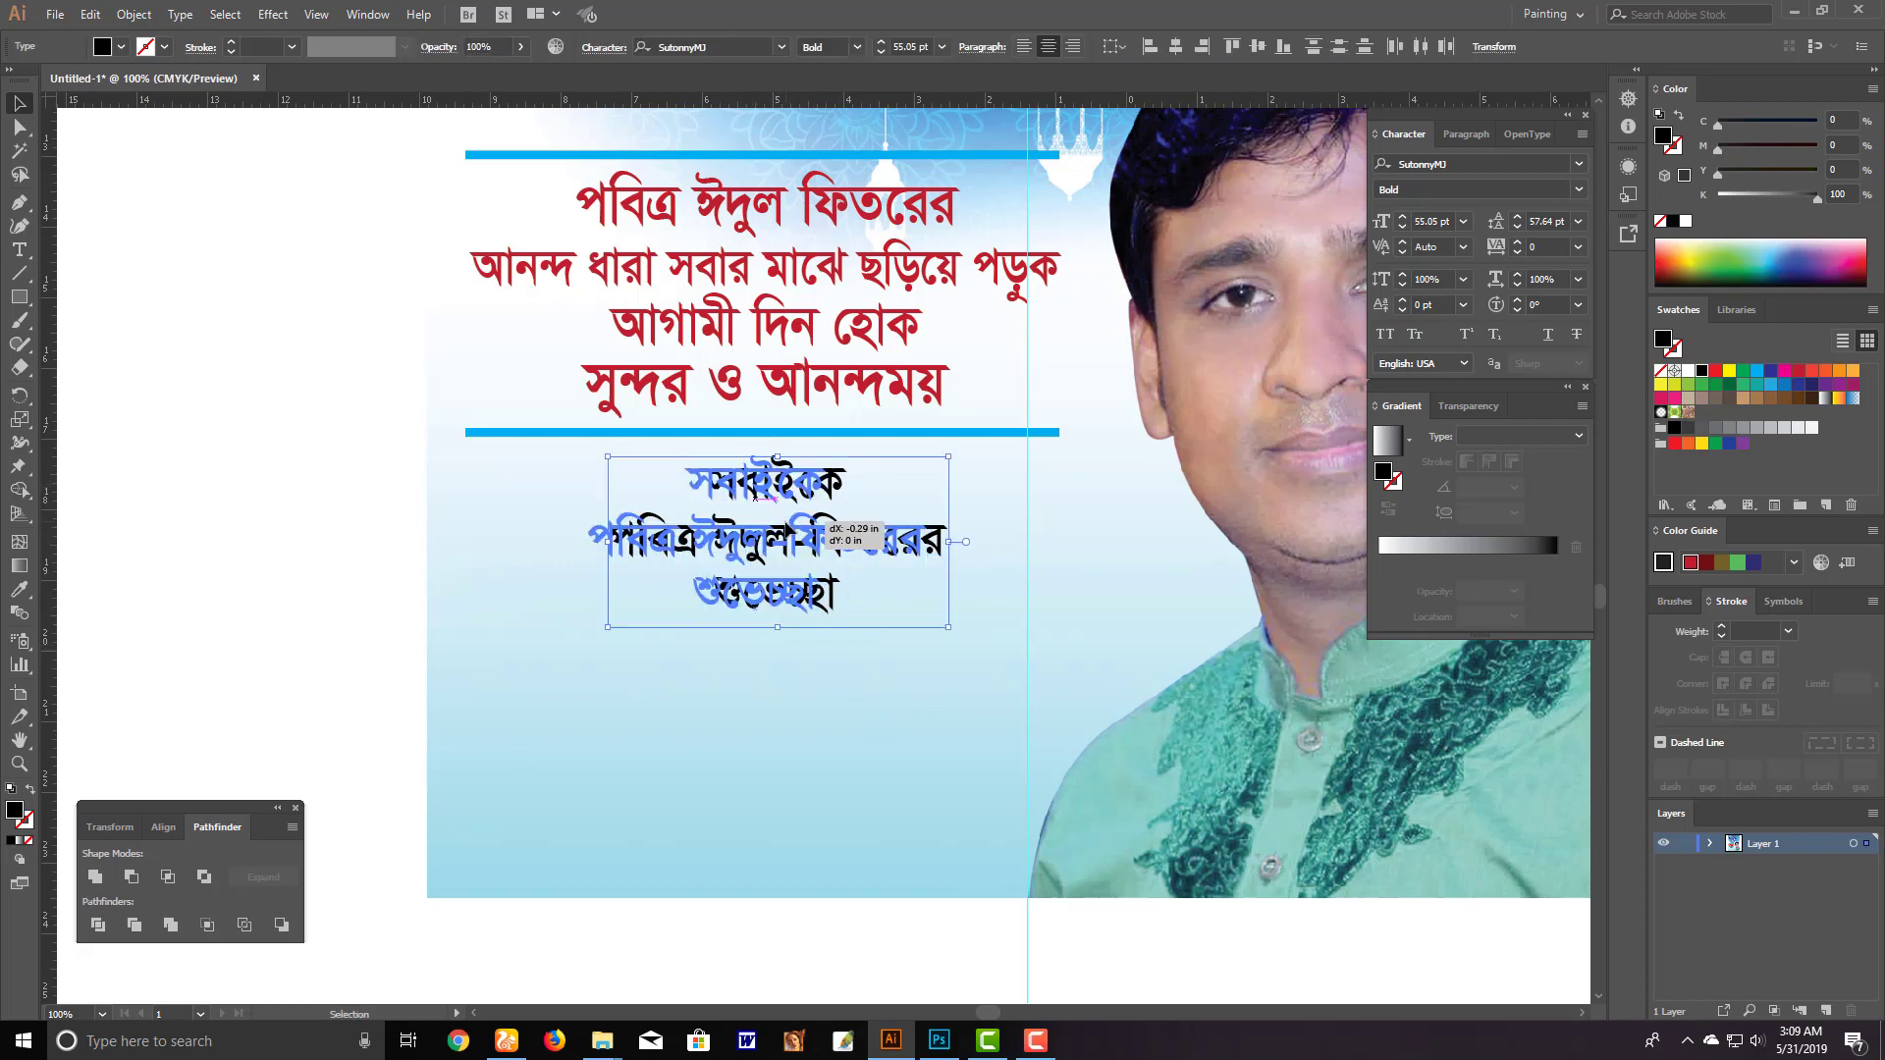
Tighten the greeting's line spacing and widen its top two lines
{"action": "left_click", "coordinate": [805, 687]}
{"action": "left_click", "coordinate": [817, 557]}
{"action": "key", "text": "alt+Up"}
{"action": "key", "text": "alt+Up"}
{"action": "key", "text": "alt+Up"}
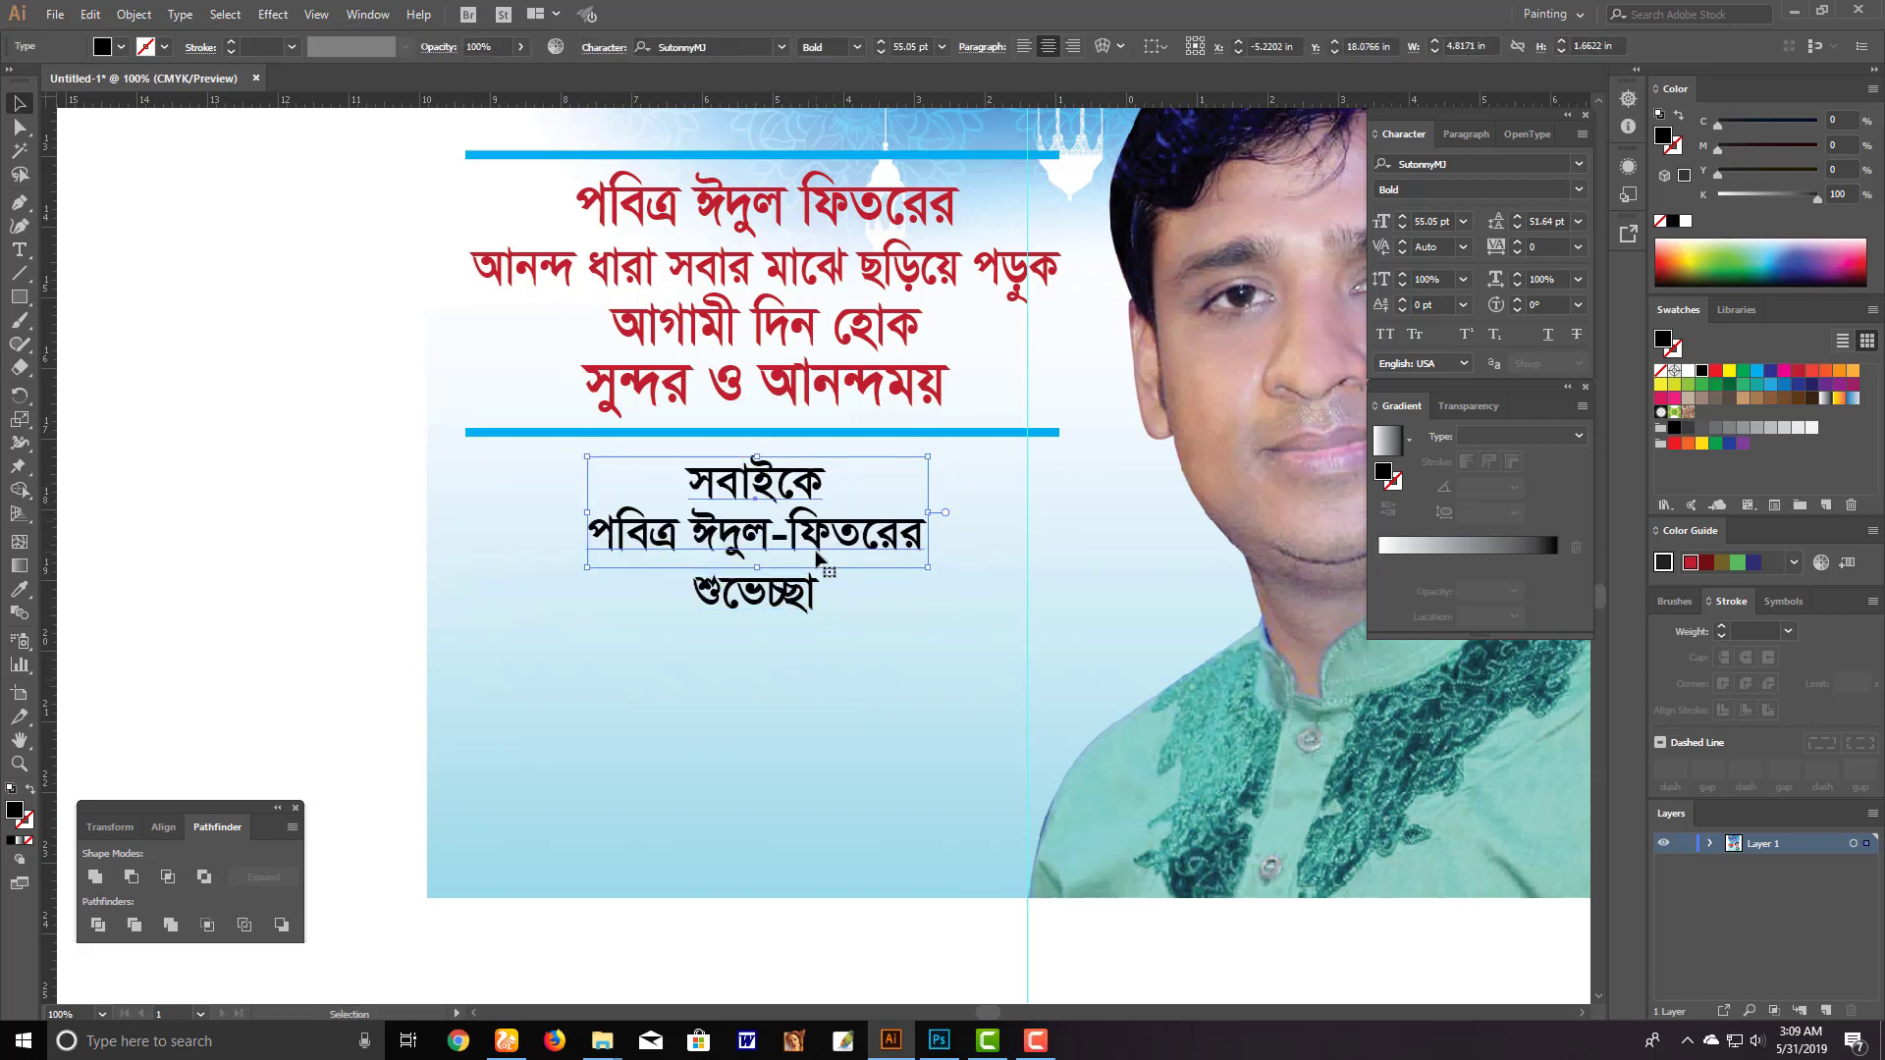
{"action": "left_click_drag", "start_coordinate": [928, 512], "coordinate": [1005, 512]}
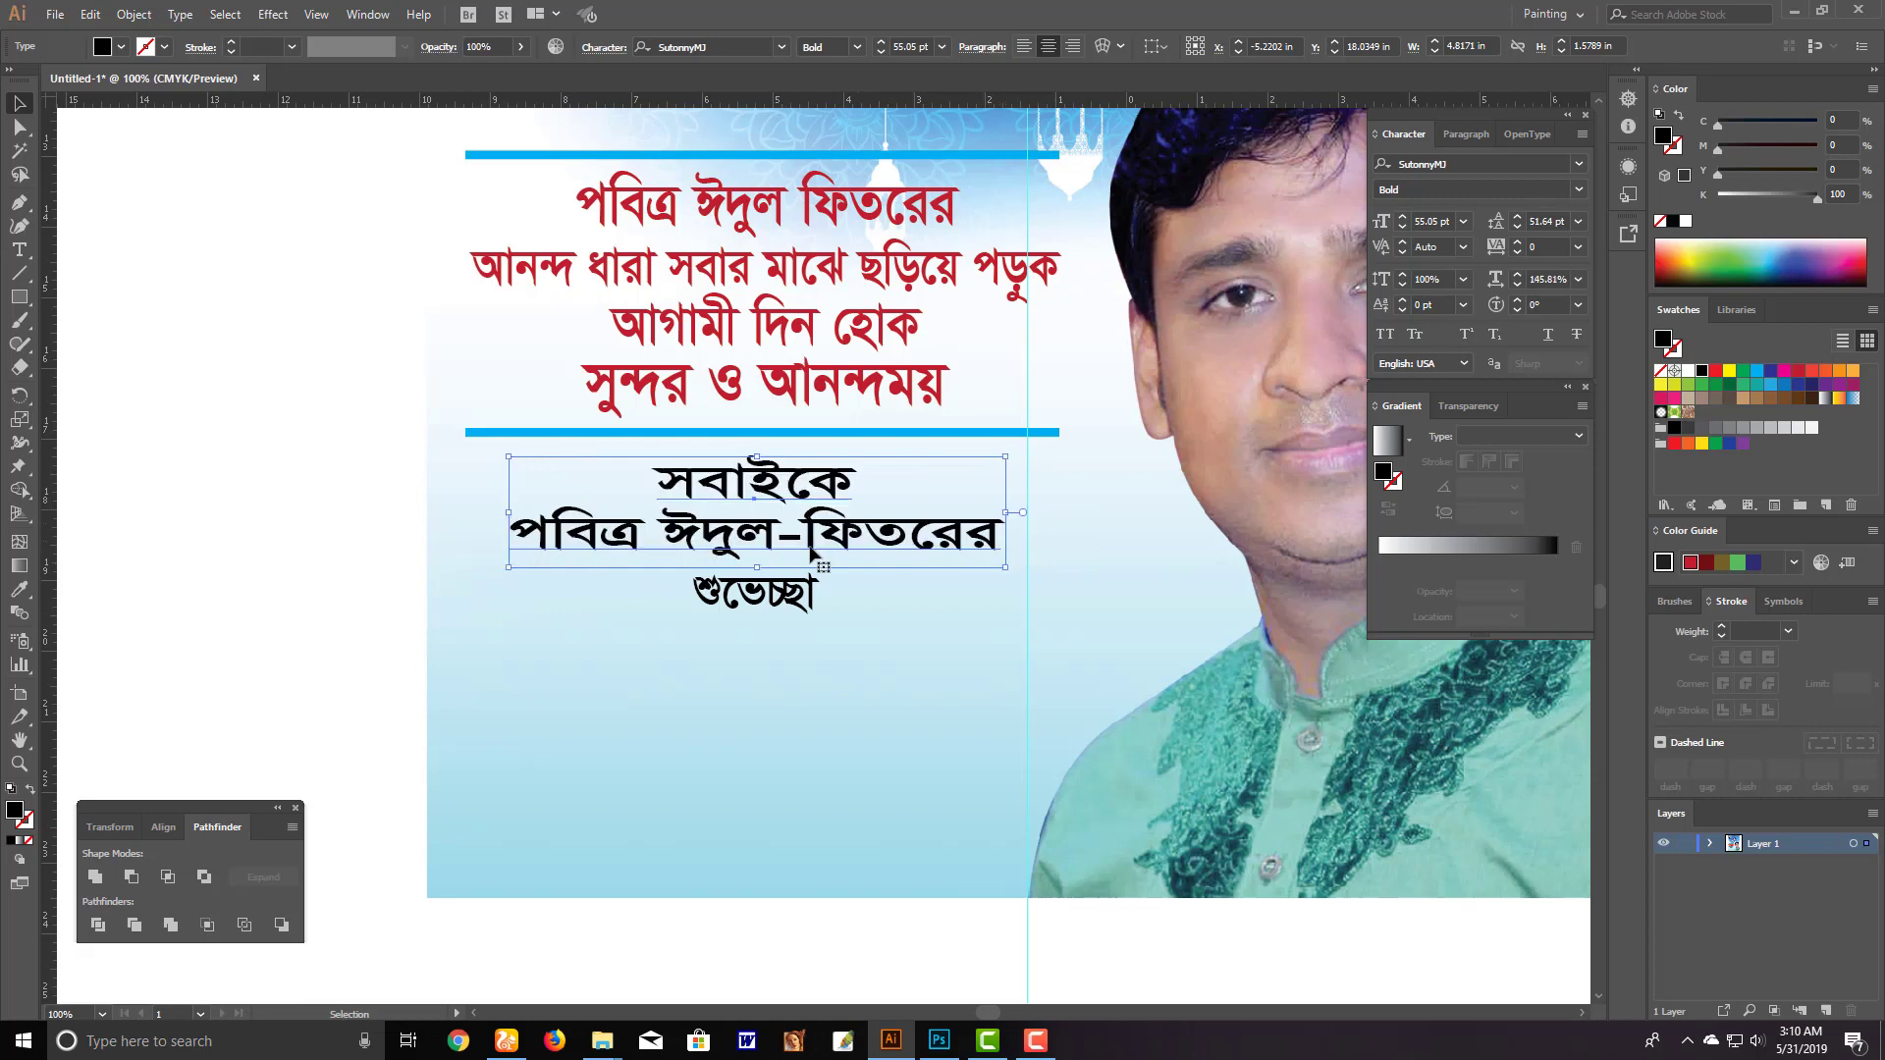
Set শুভেচ্ছা in GoomtiMJ Bold, enlarge it, nudge it up, and fill it dark blue
{"action": "left_click", "coordinate": [772, 601]}
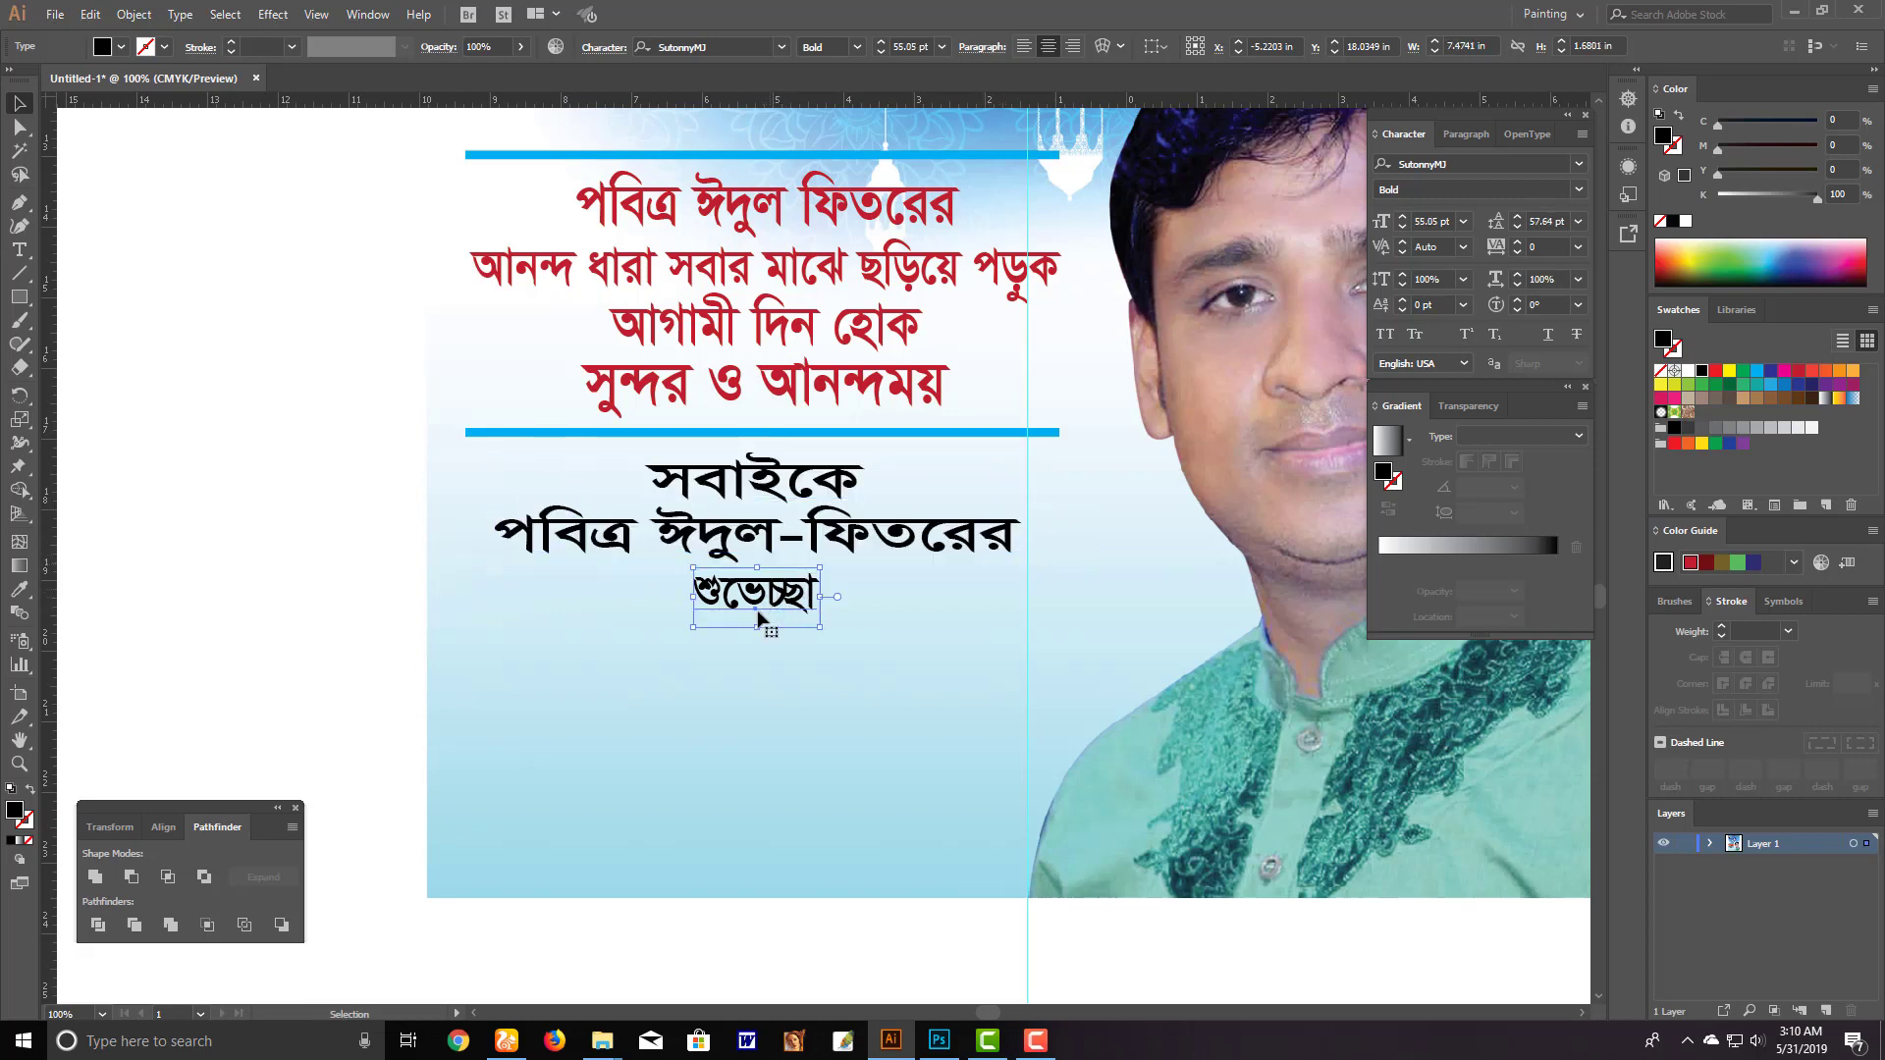
{"action": "left_click_drag", "start_coordinate": [759, 638], "coordinate": [773, 719]}
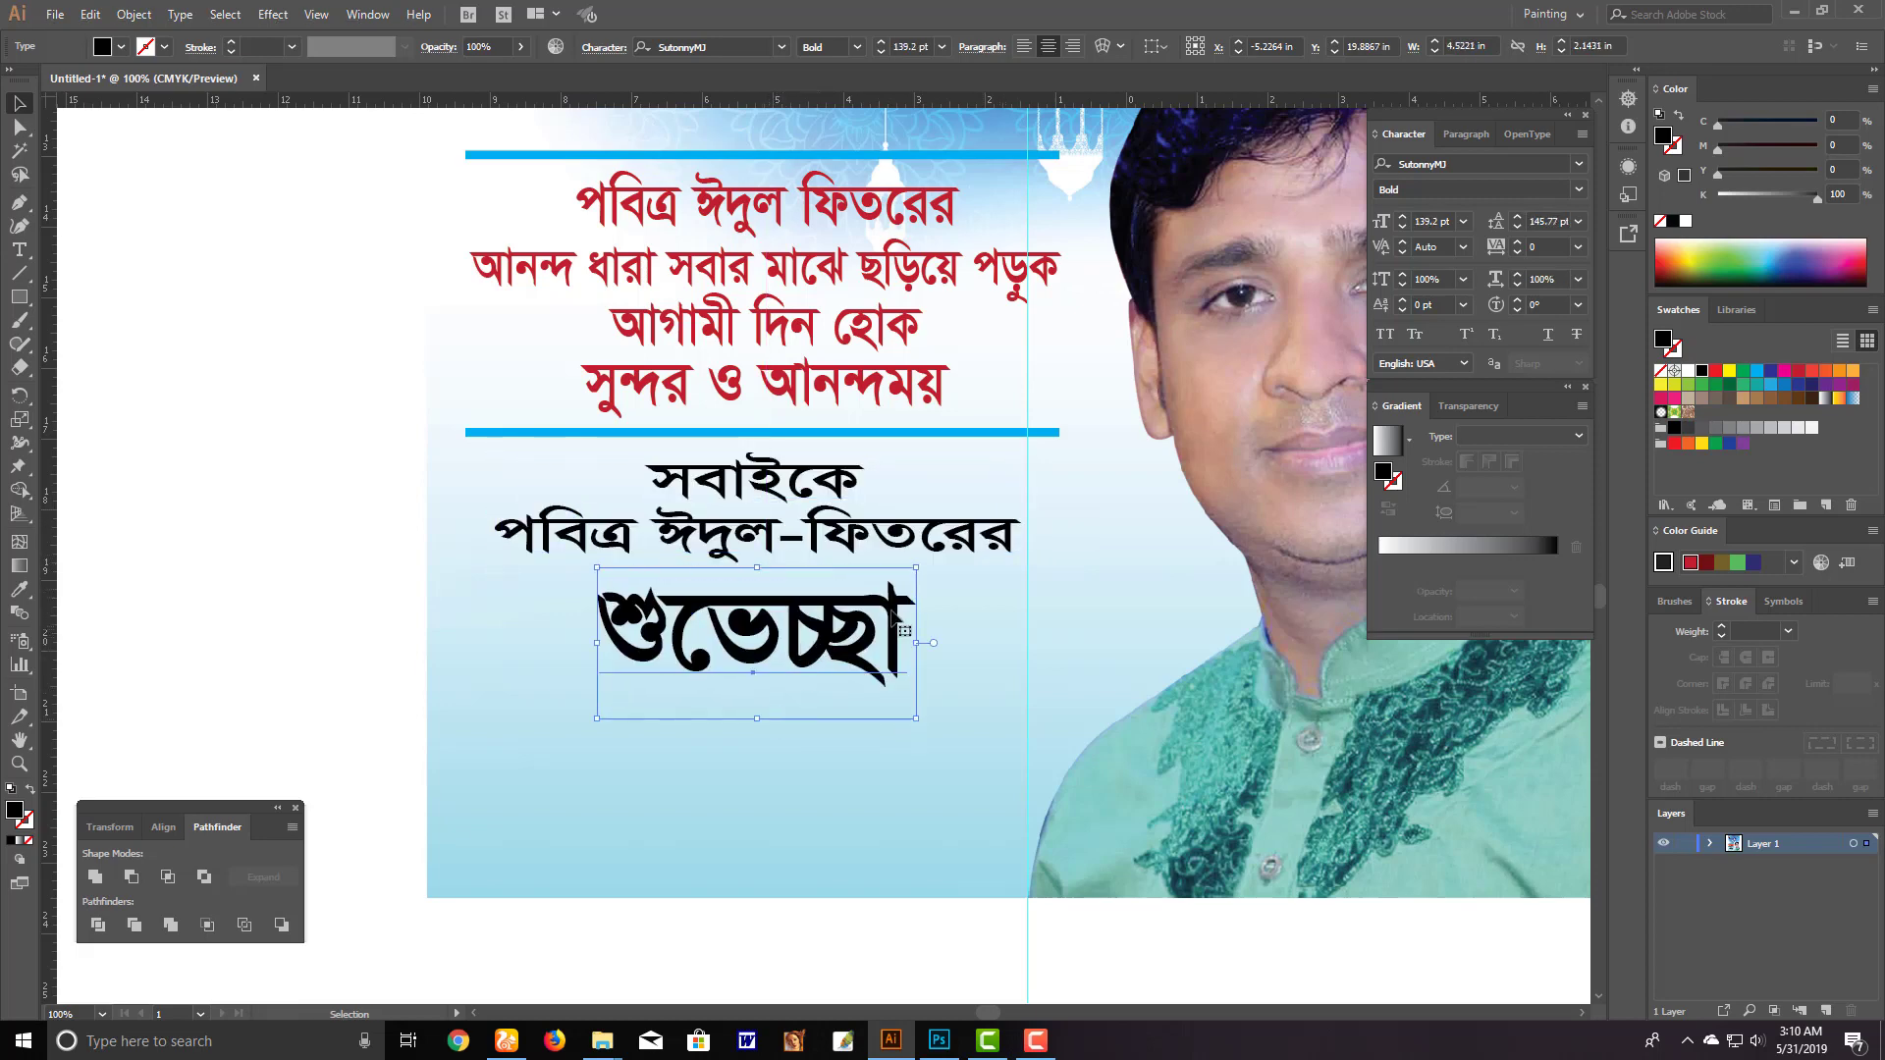
{"action": "left_click", "coordinate": [1466, 167]}
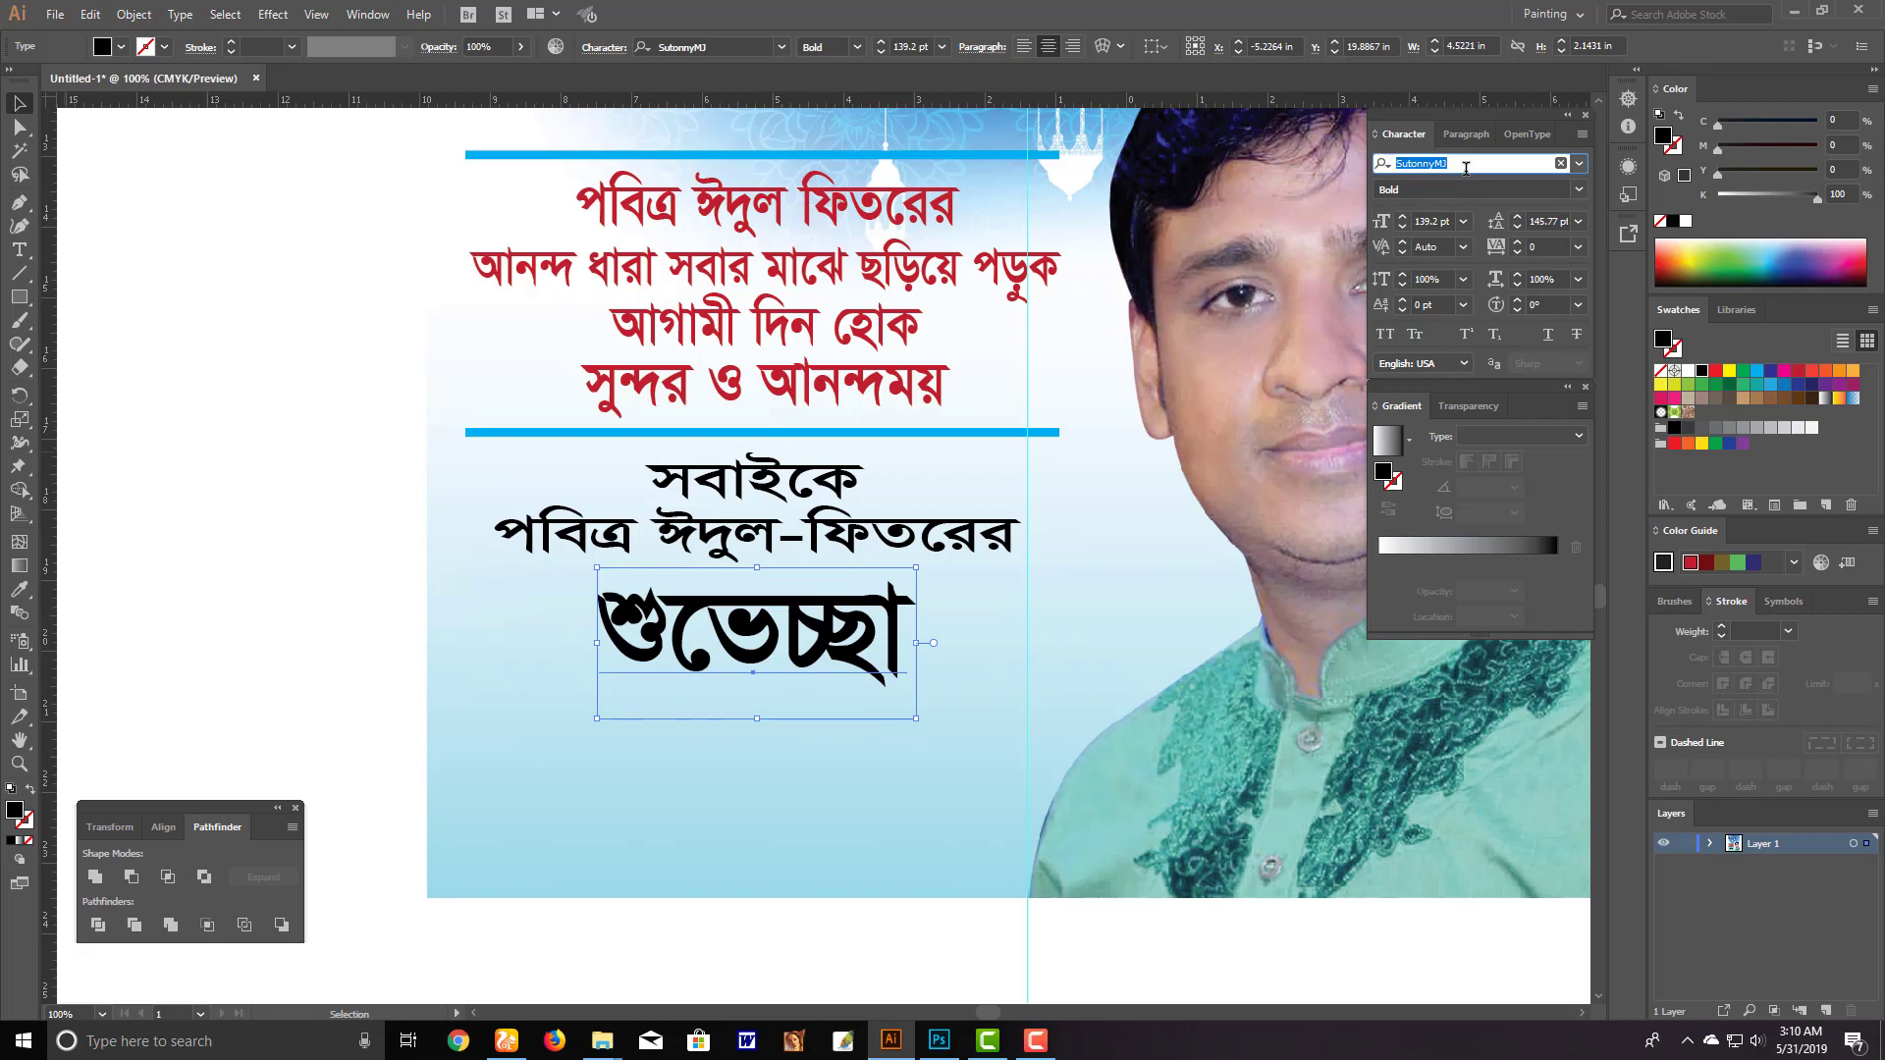
{"action": "type", "text": "G"}
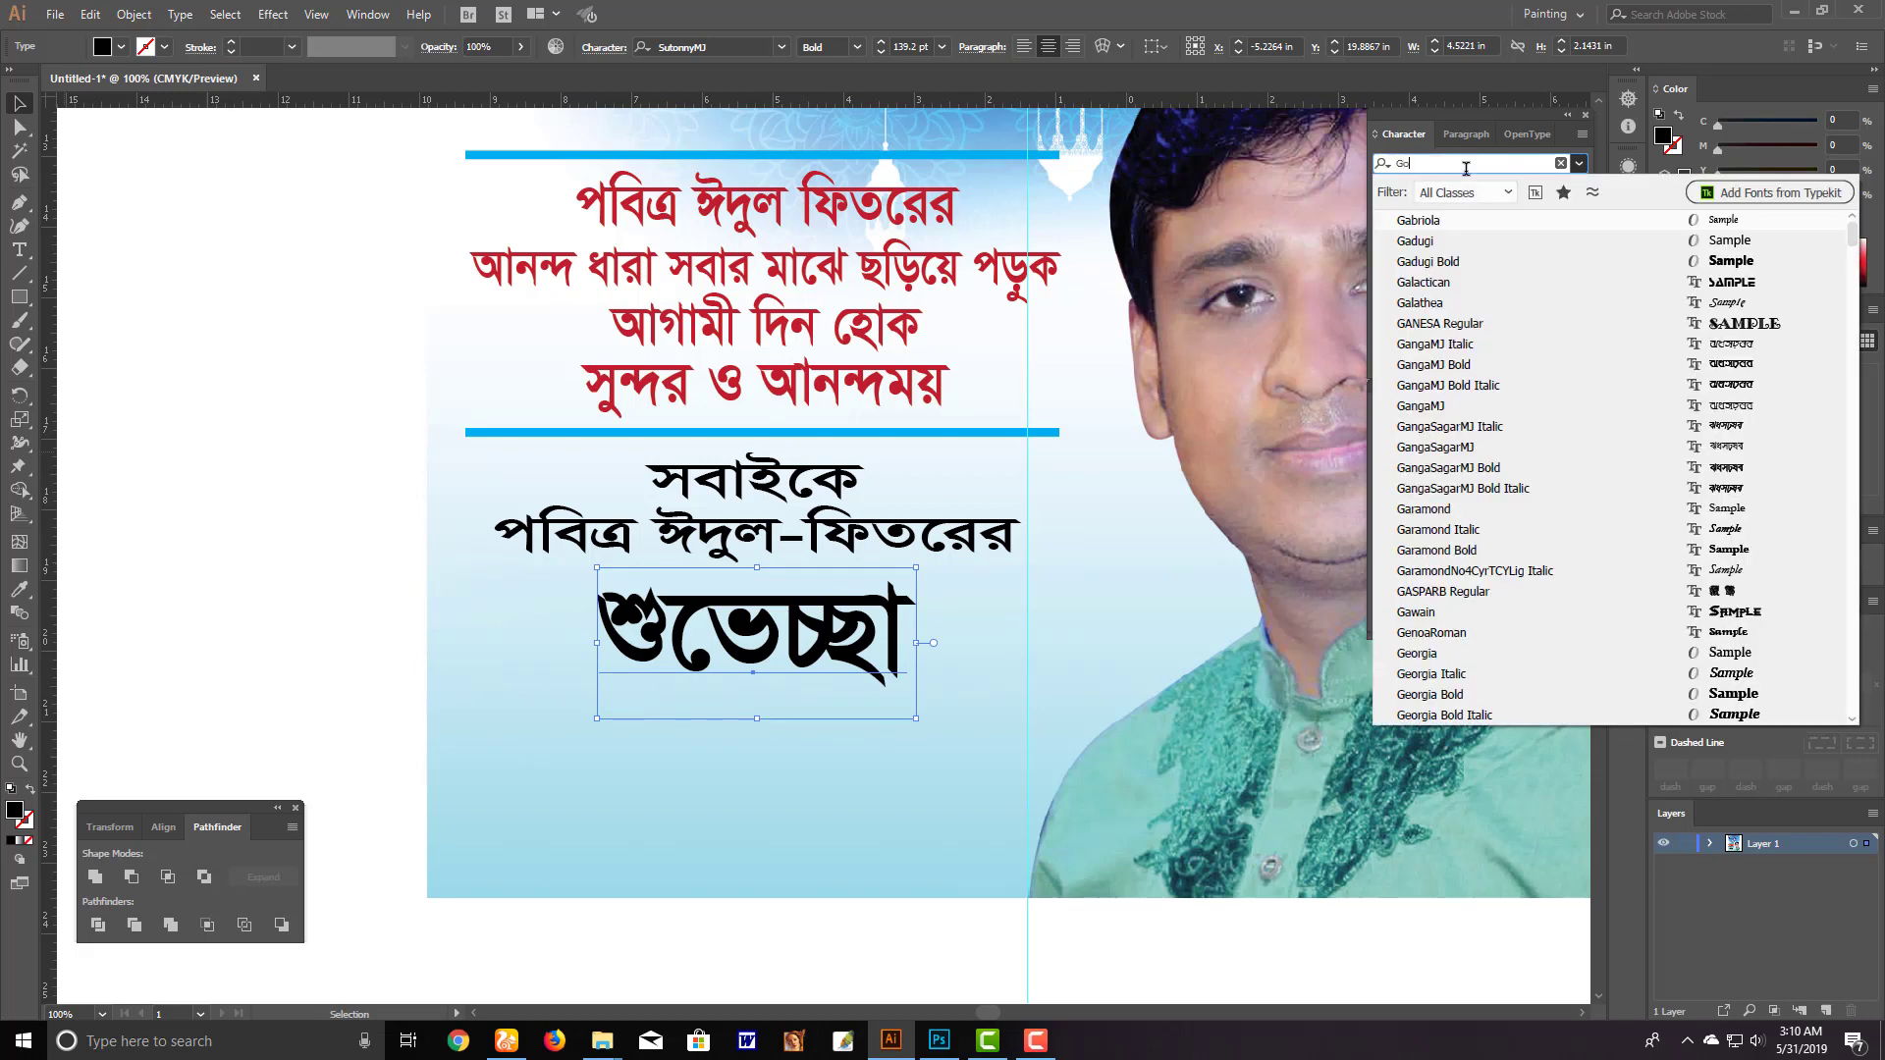
{"action": "type", "text": "om"}
{"action": "key", "text": "BackSpace"}
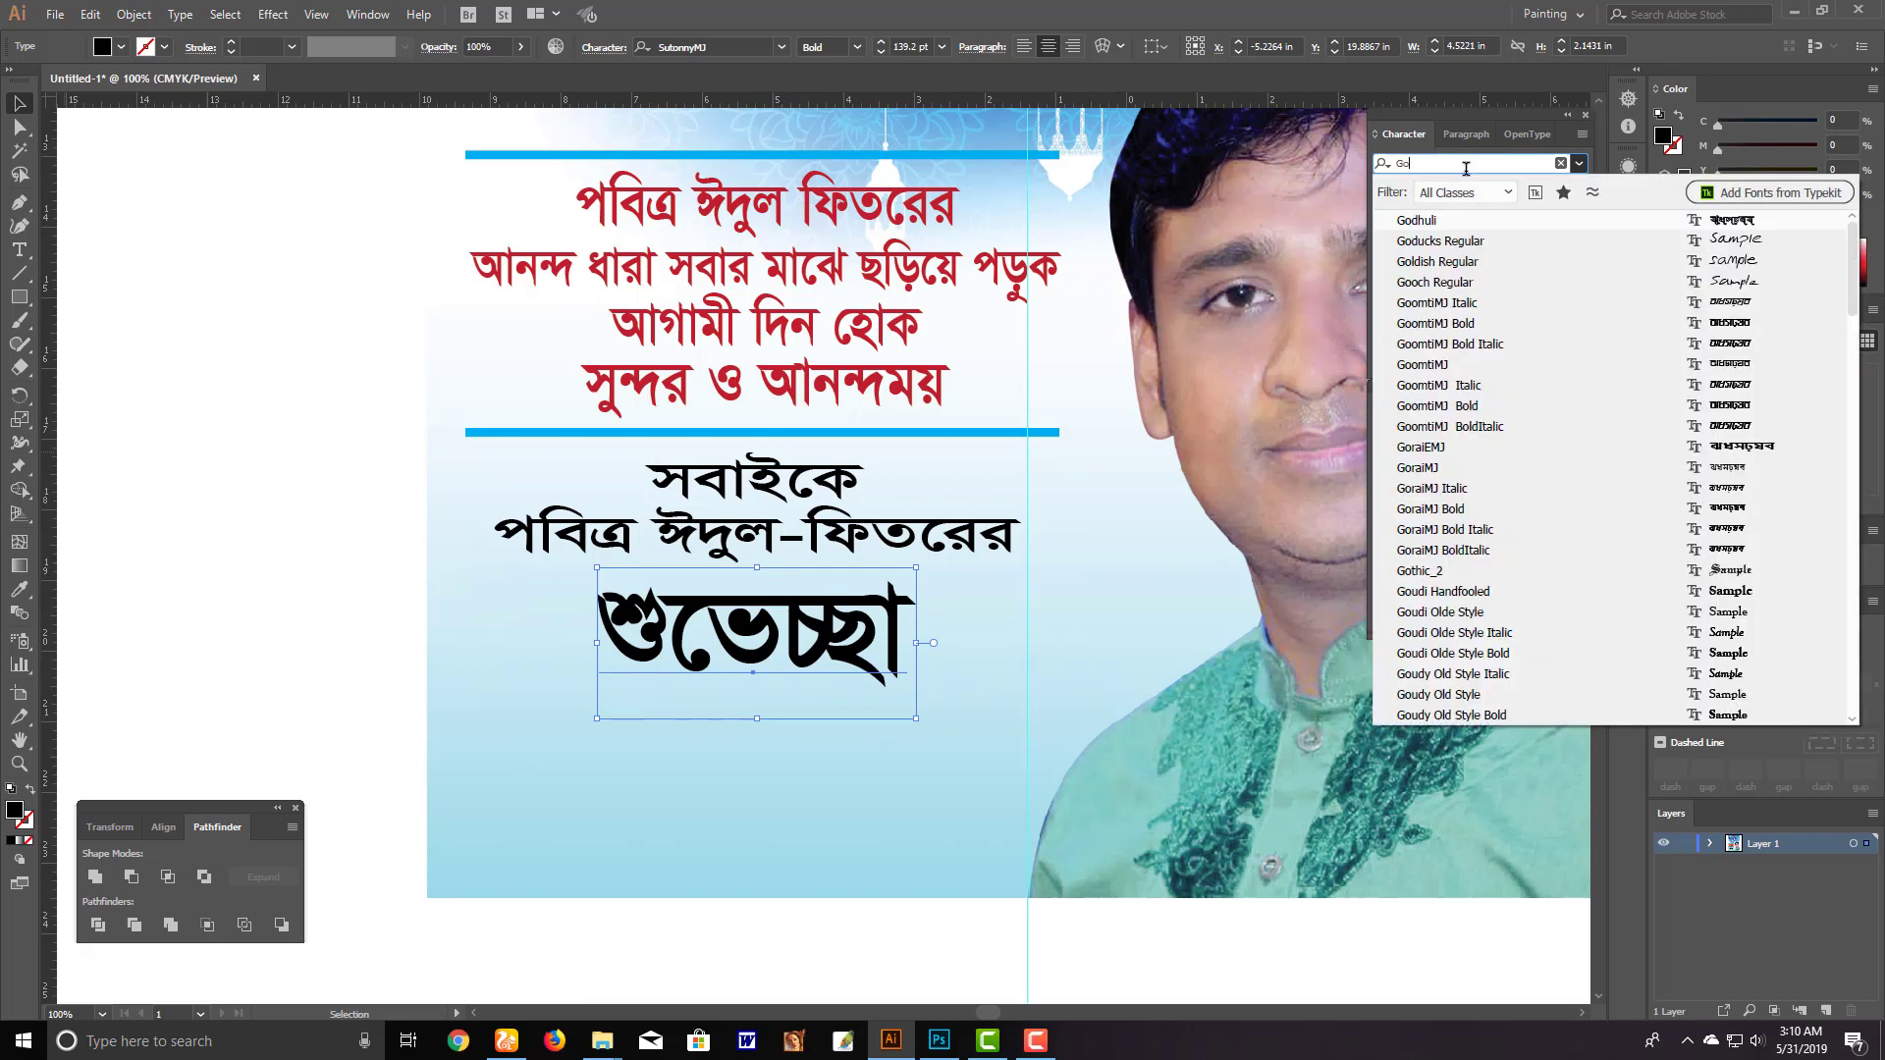
{"action": "left_click", "coordinate": [1451, 325]}
{"action": "left_click_drag", "start_coordinate": [907, 630], "coordinate": [970, 631]}
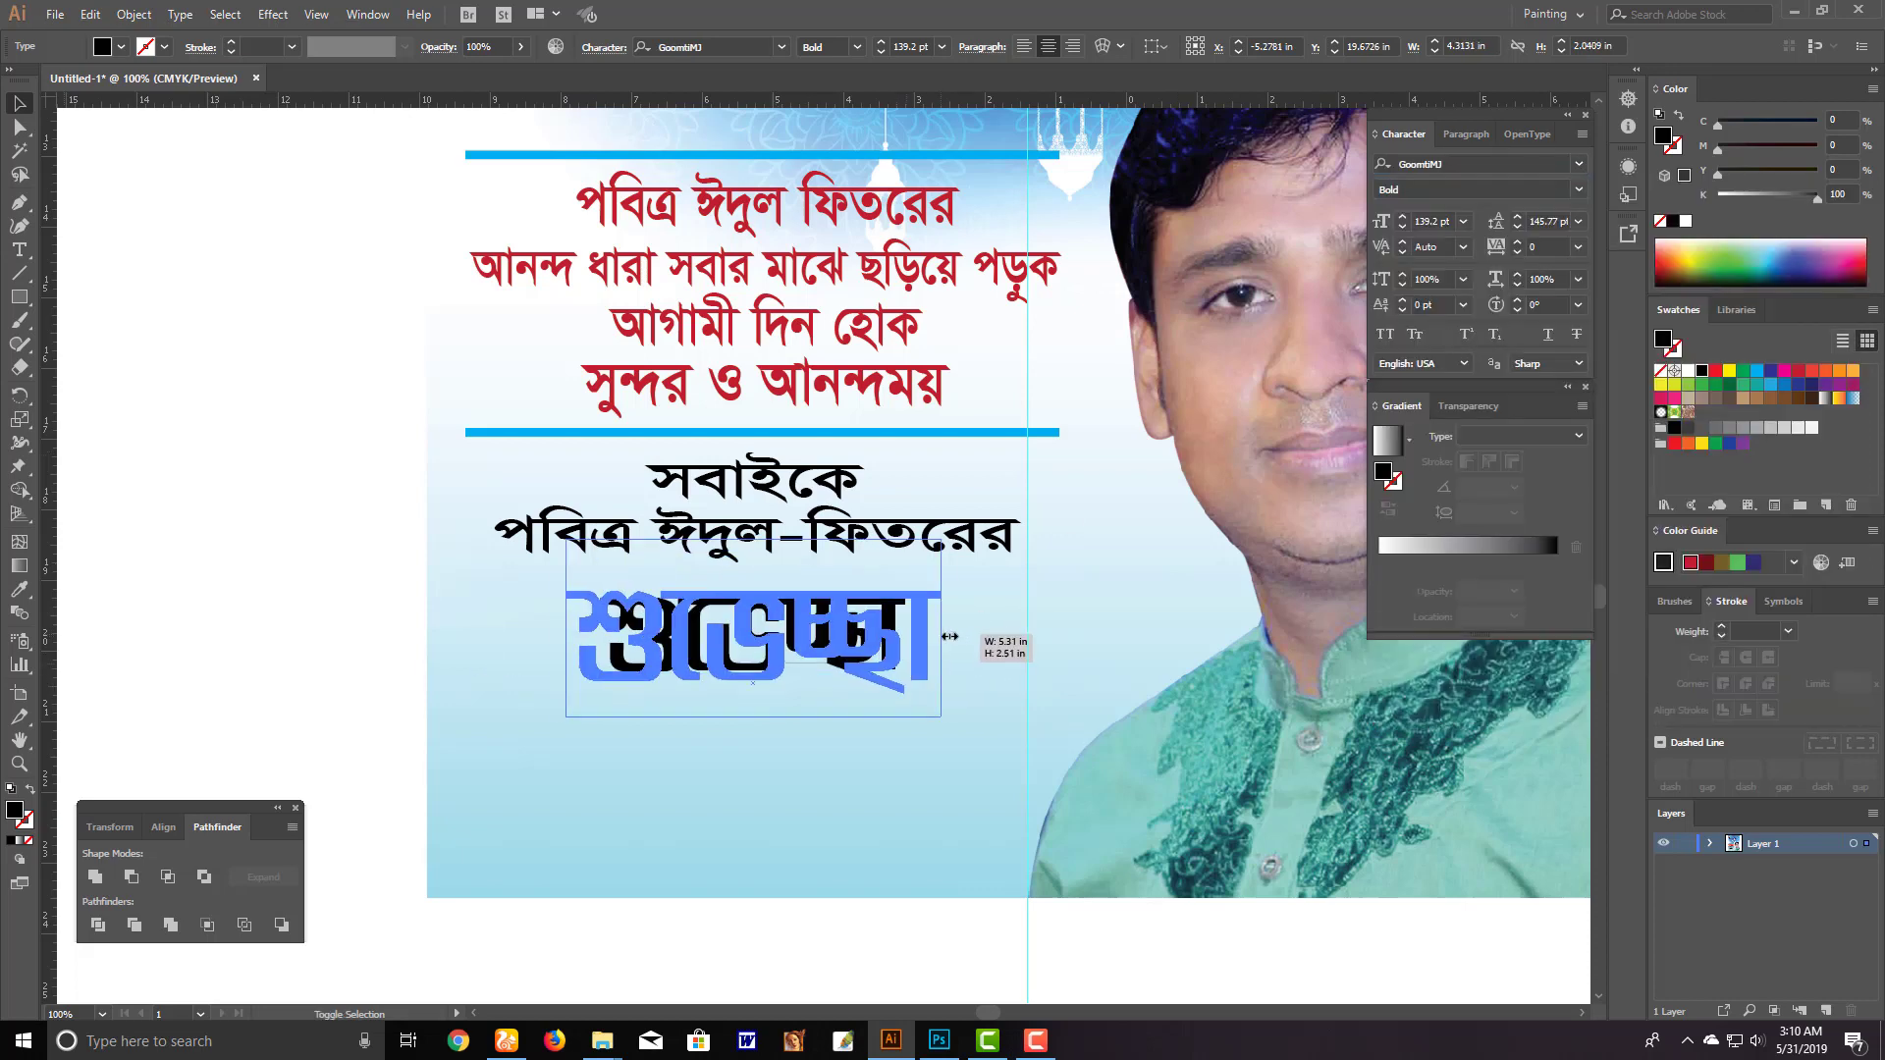
{"action": "left_click_drag", "start_coordinate": [857, 645], "coordinate": [856, 638]}
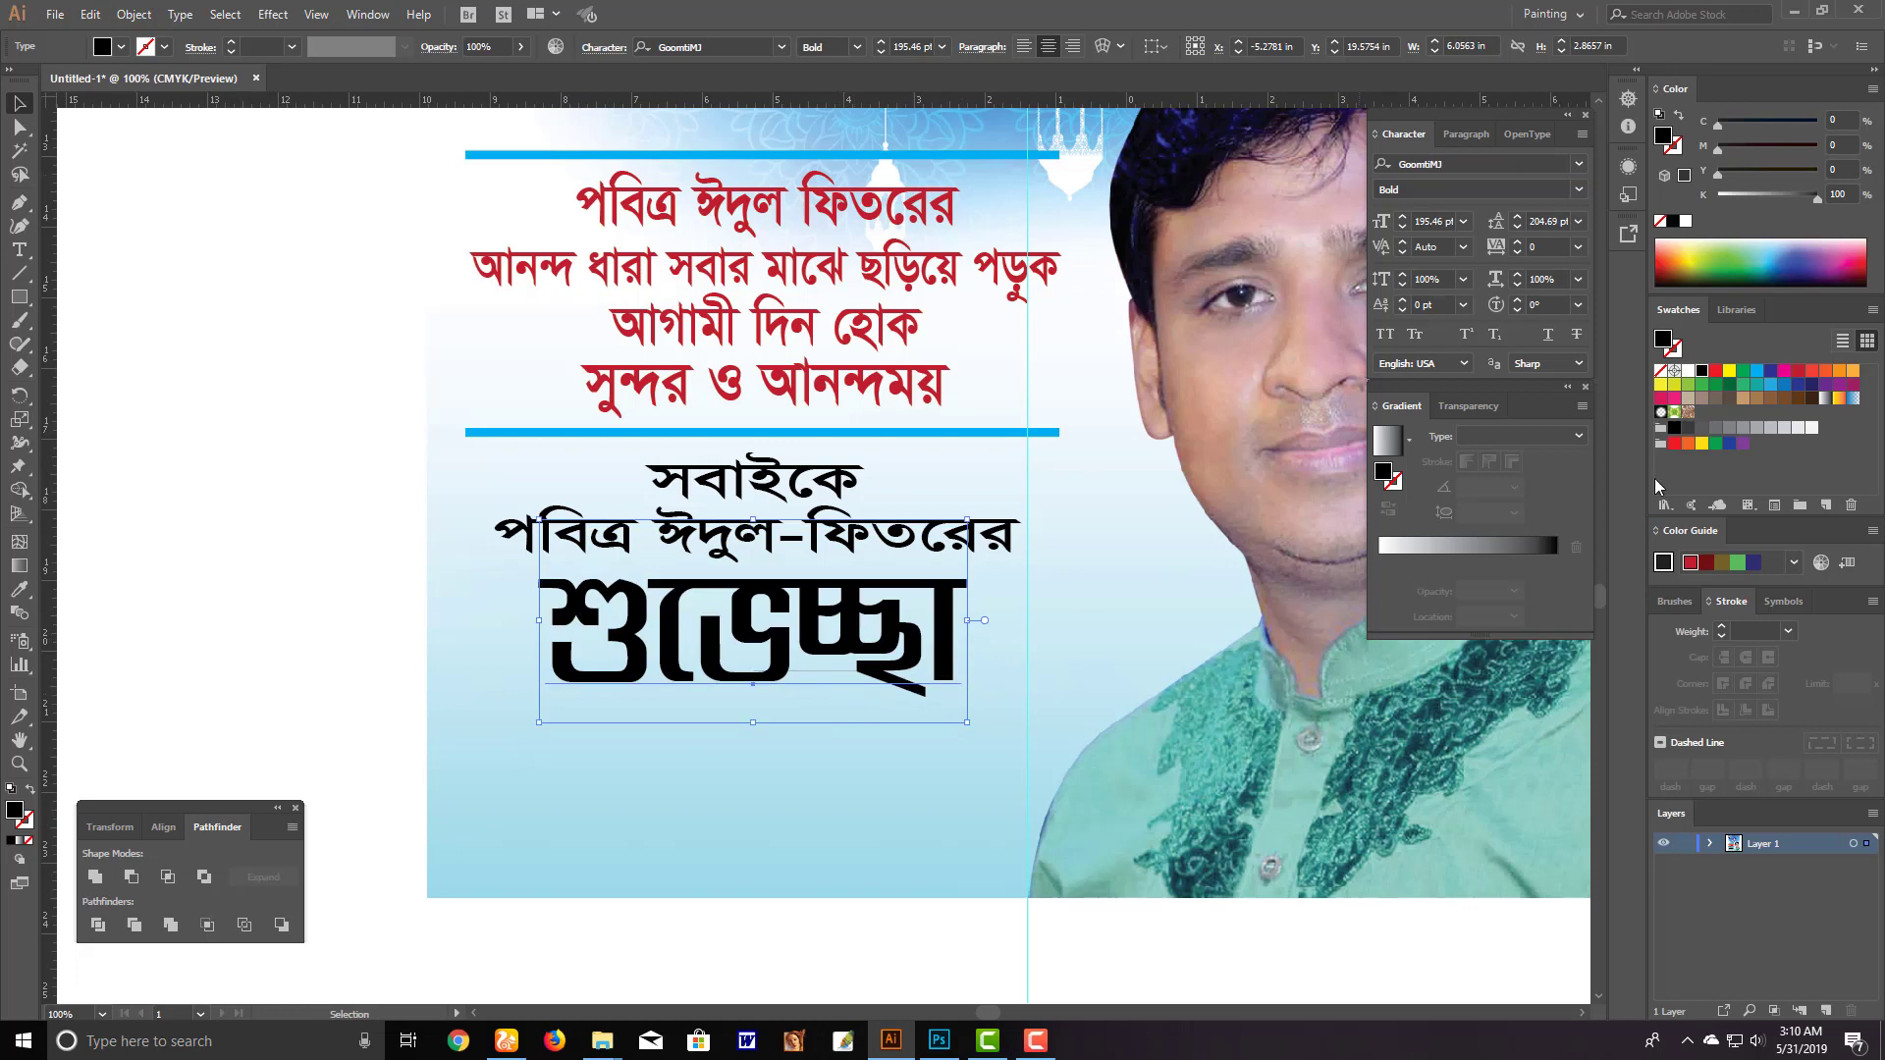
{"action": "left_click", "coordinate": [1770, 371]}
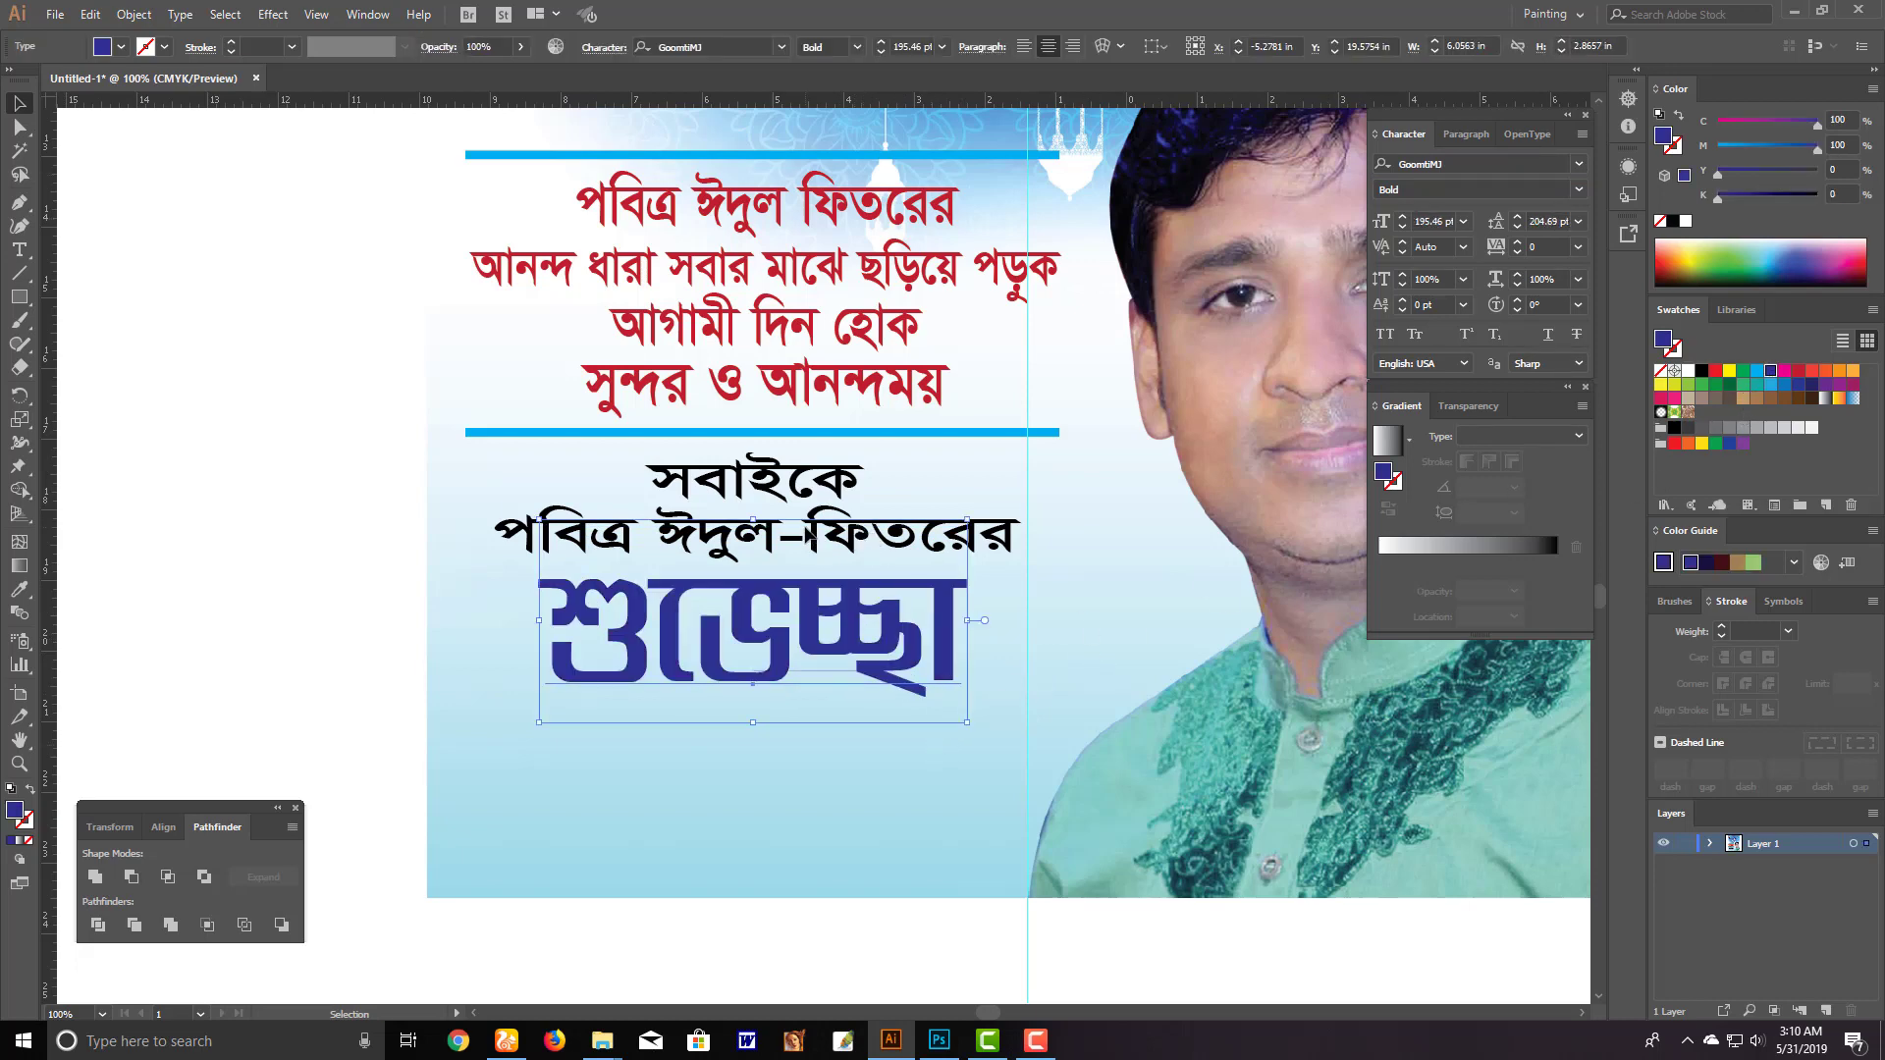
Colour the পবিত্র ঈদুল-ফিতরের line orange-red
{"action": "left_click", "coordinate": [606, 540]}
{"action": "double_click", "coordinate": [521, 542]}
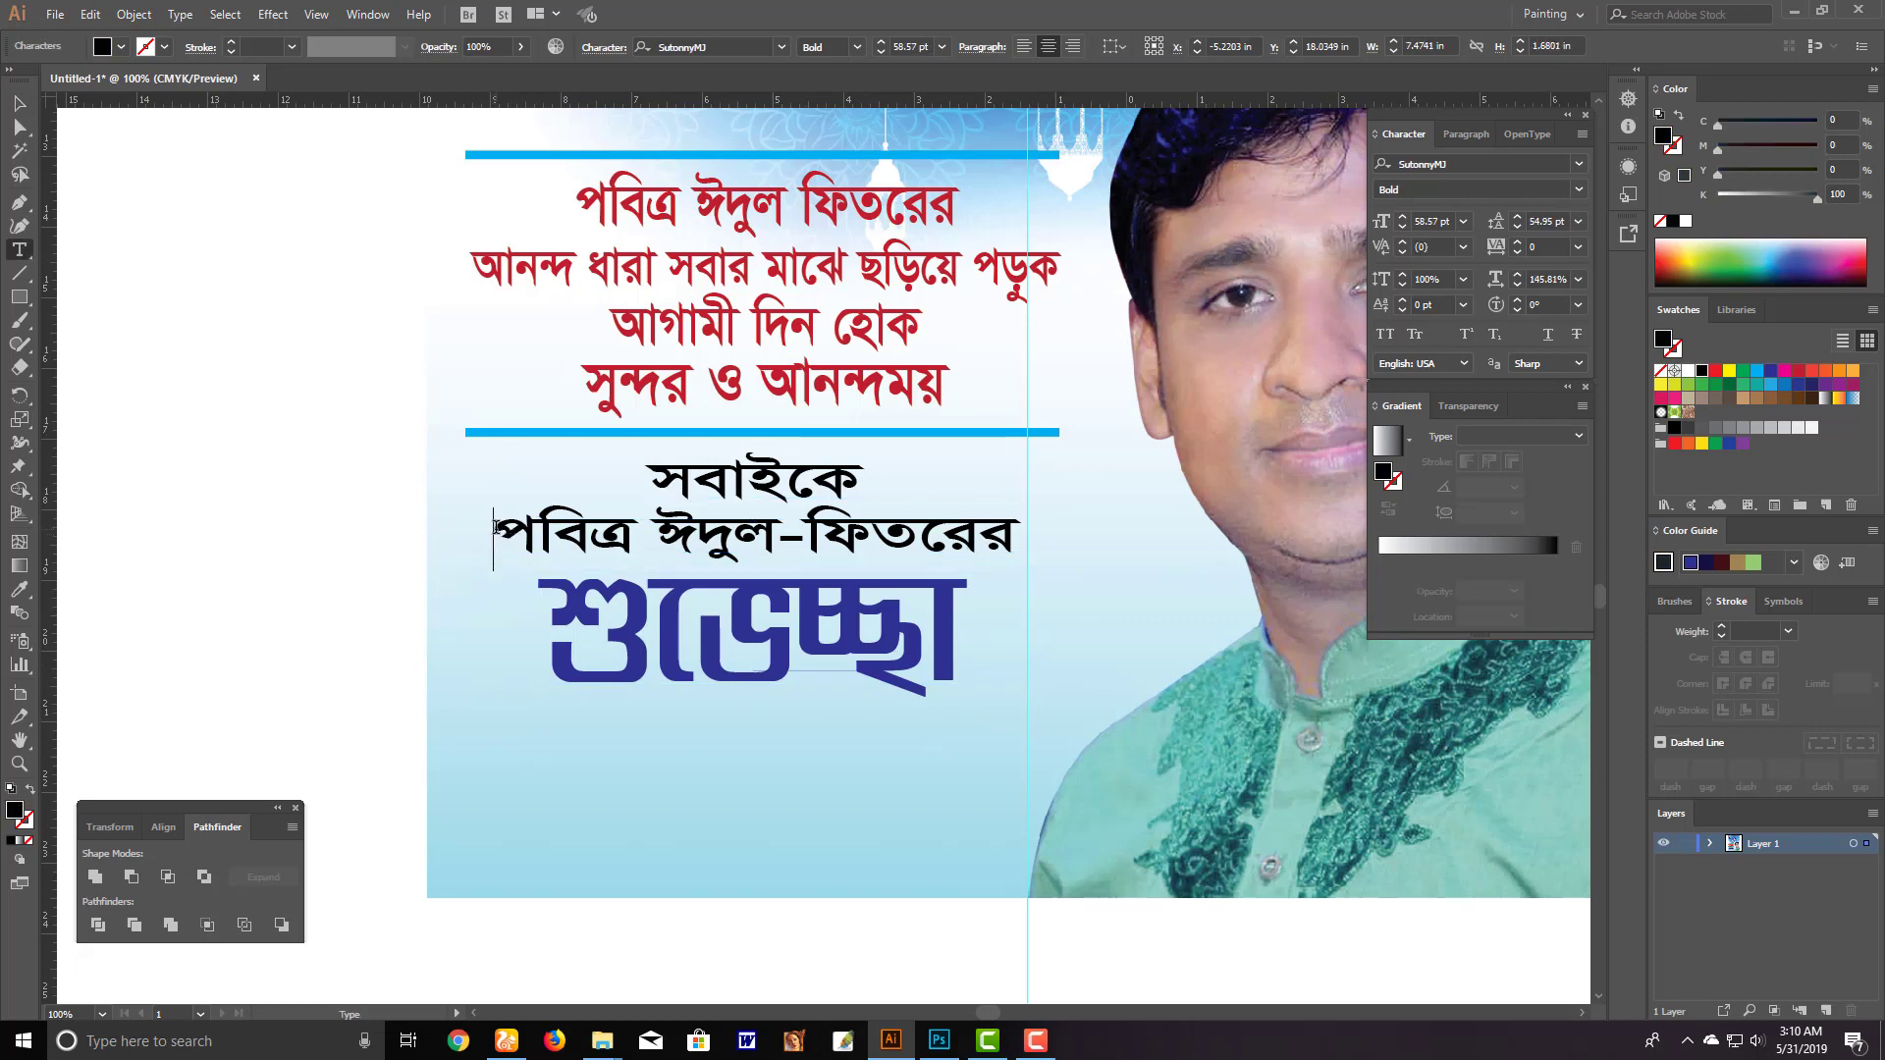
{"action": "key", "text": "ctrl+a"}
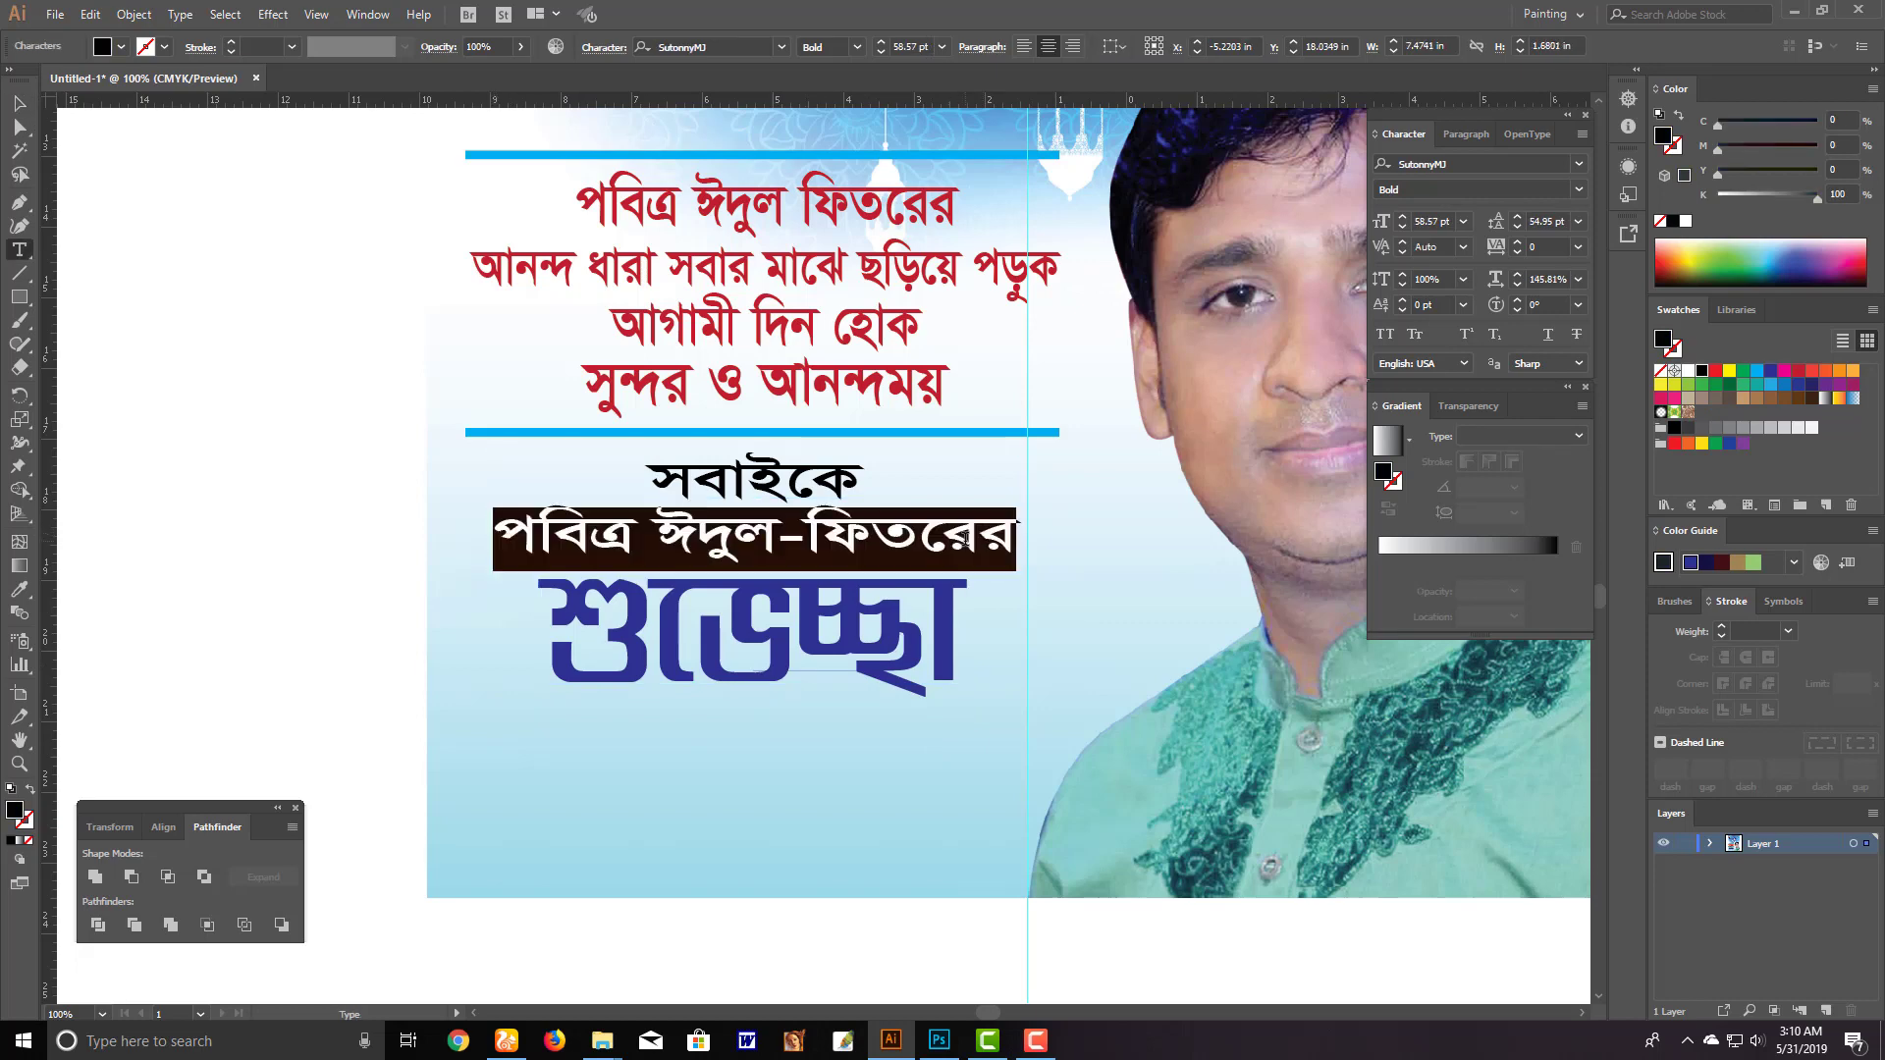
{"action": "left_click", "coordinate": [1824, 372]}
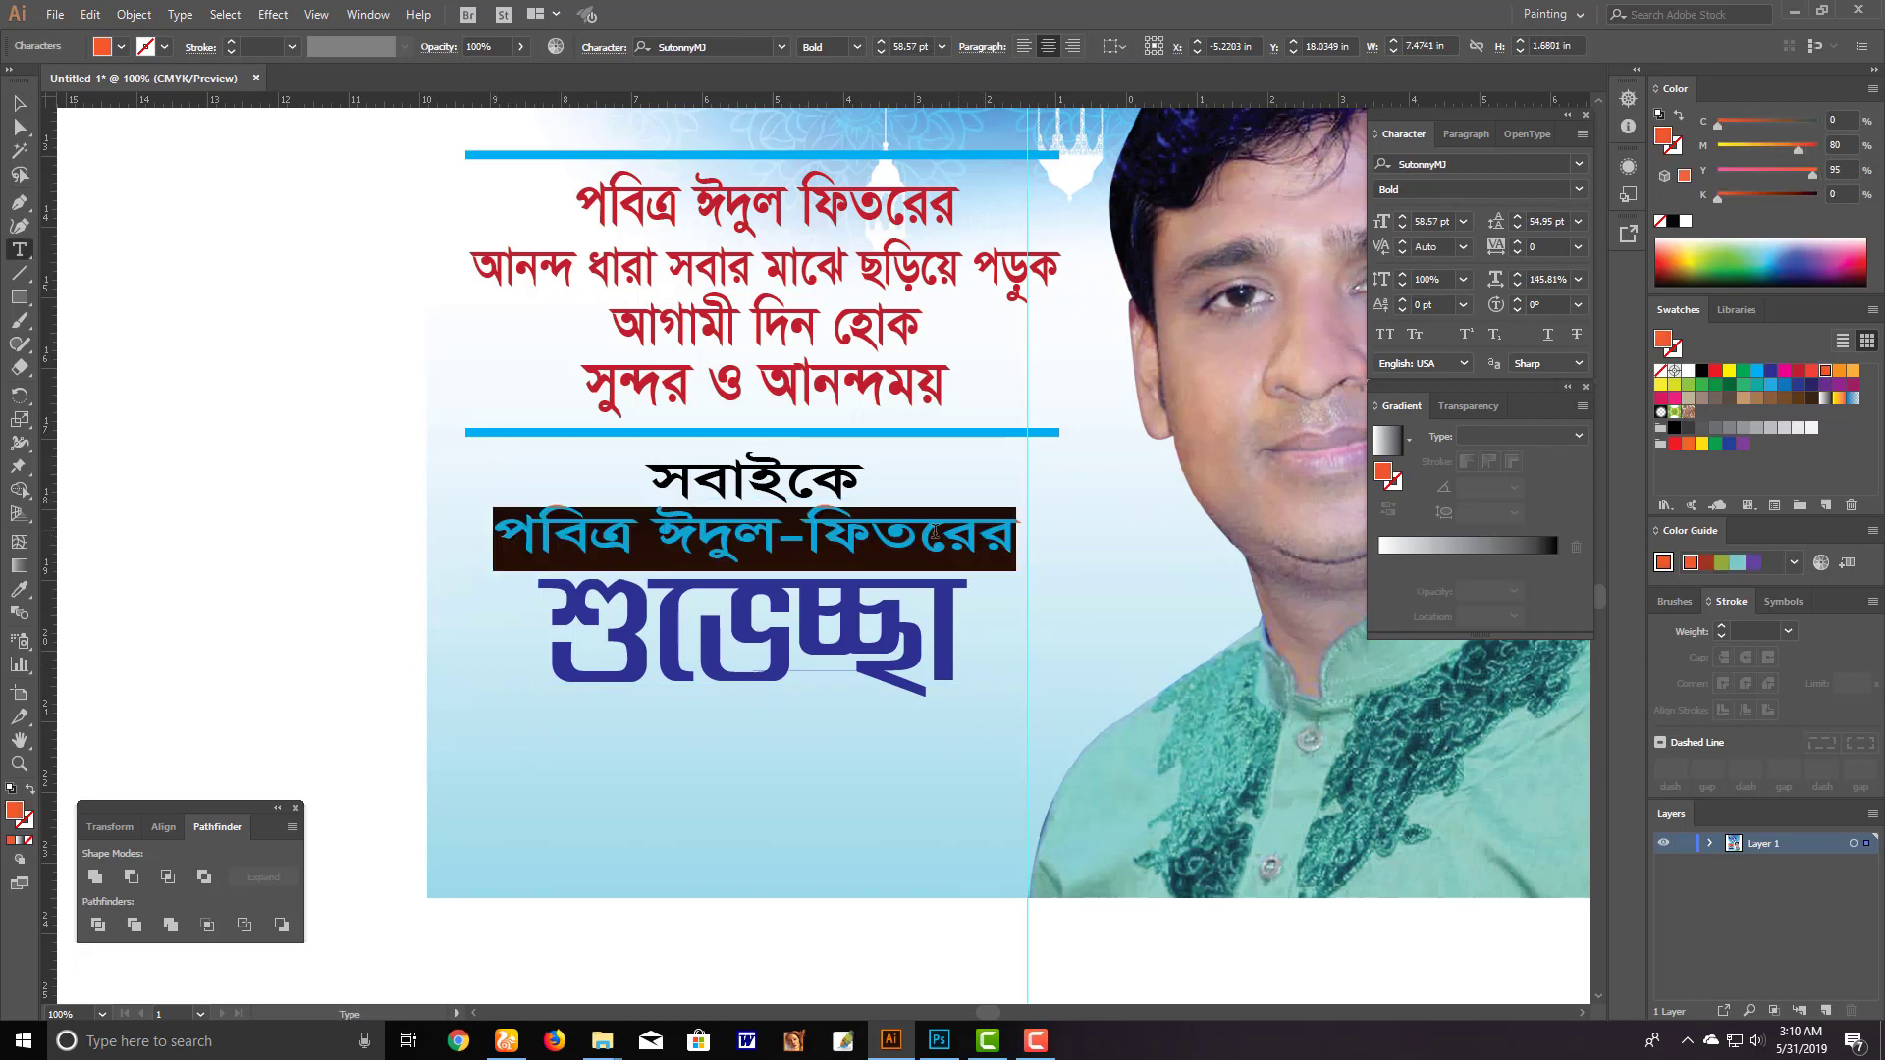
{"action": "key", "text": "Escape"}
Review the whole poster, move the verse block slightly up, and return to a close view
{"action": "left_click", "coordinate": [782, 658]}
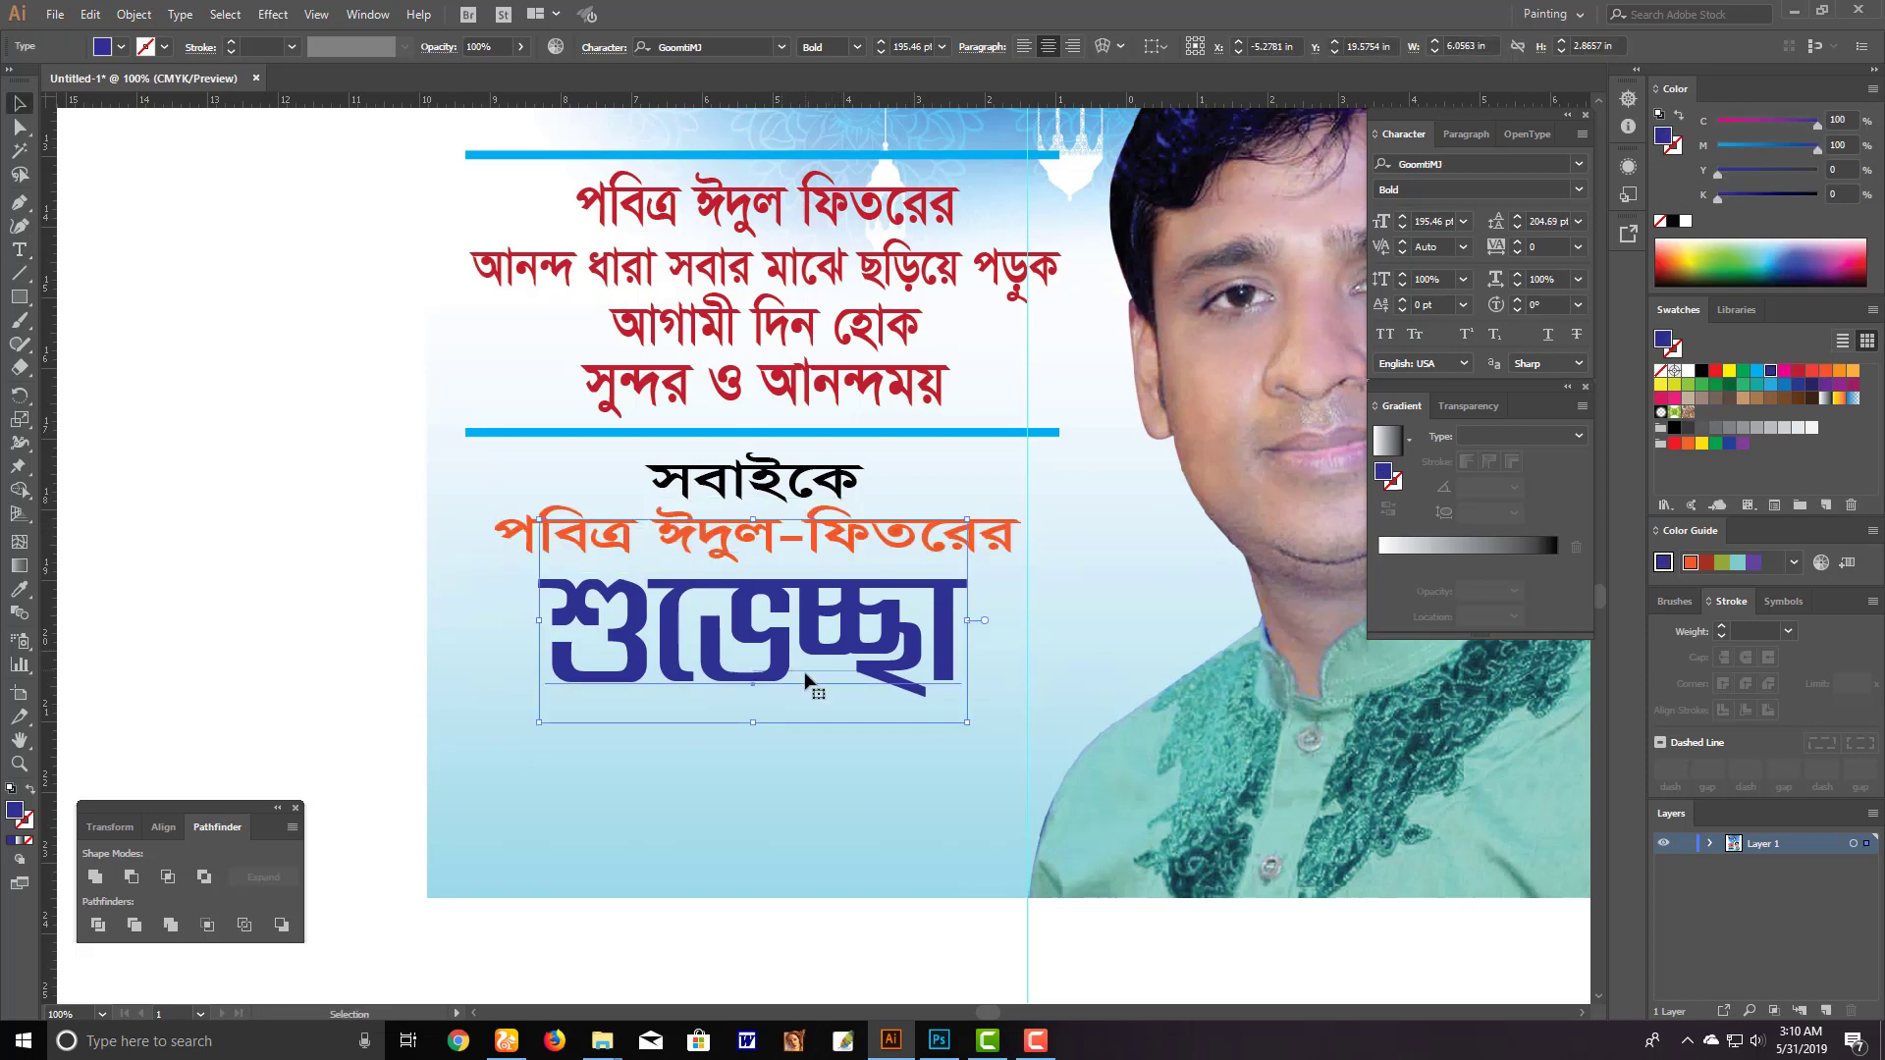
{"action": "left_click", "coordinate": [876, 729]}
{"action": "left_click", "coordinate": [848, 667], "text": "ctrl+alt"}
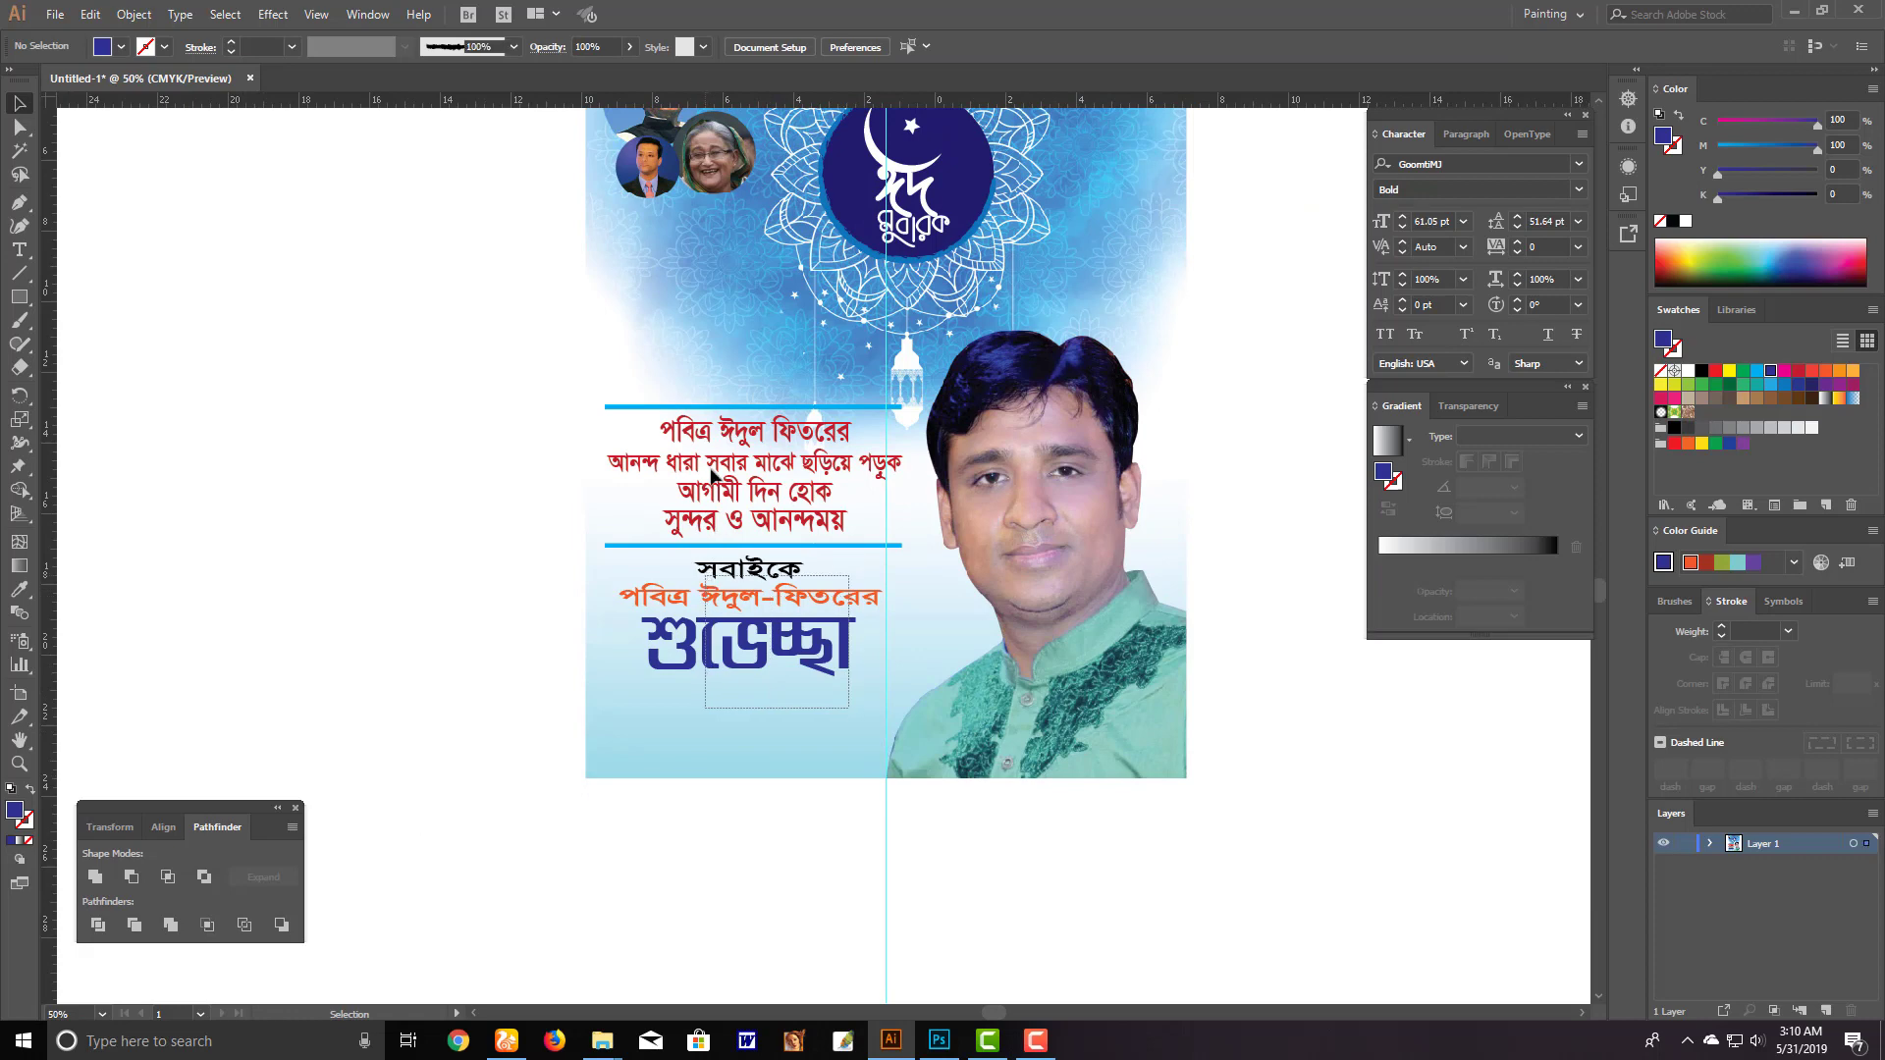
{"action": "left_click", "coordinate": [781, 558]}
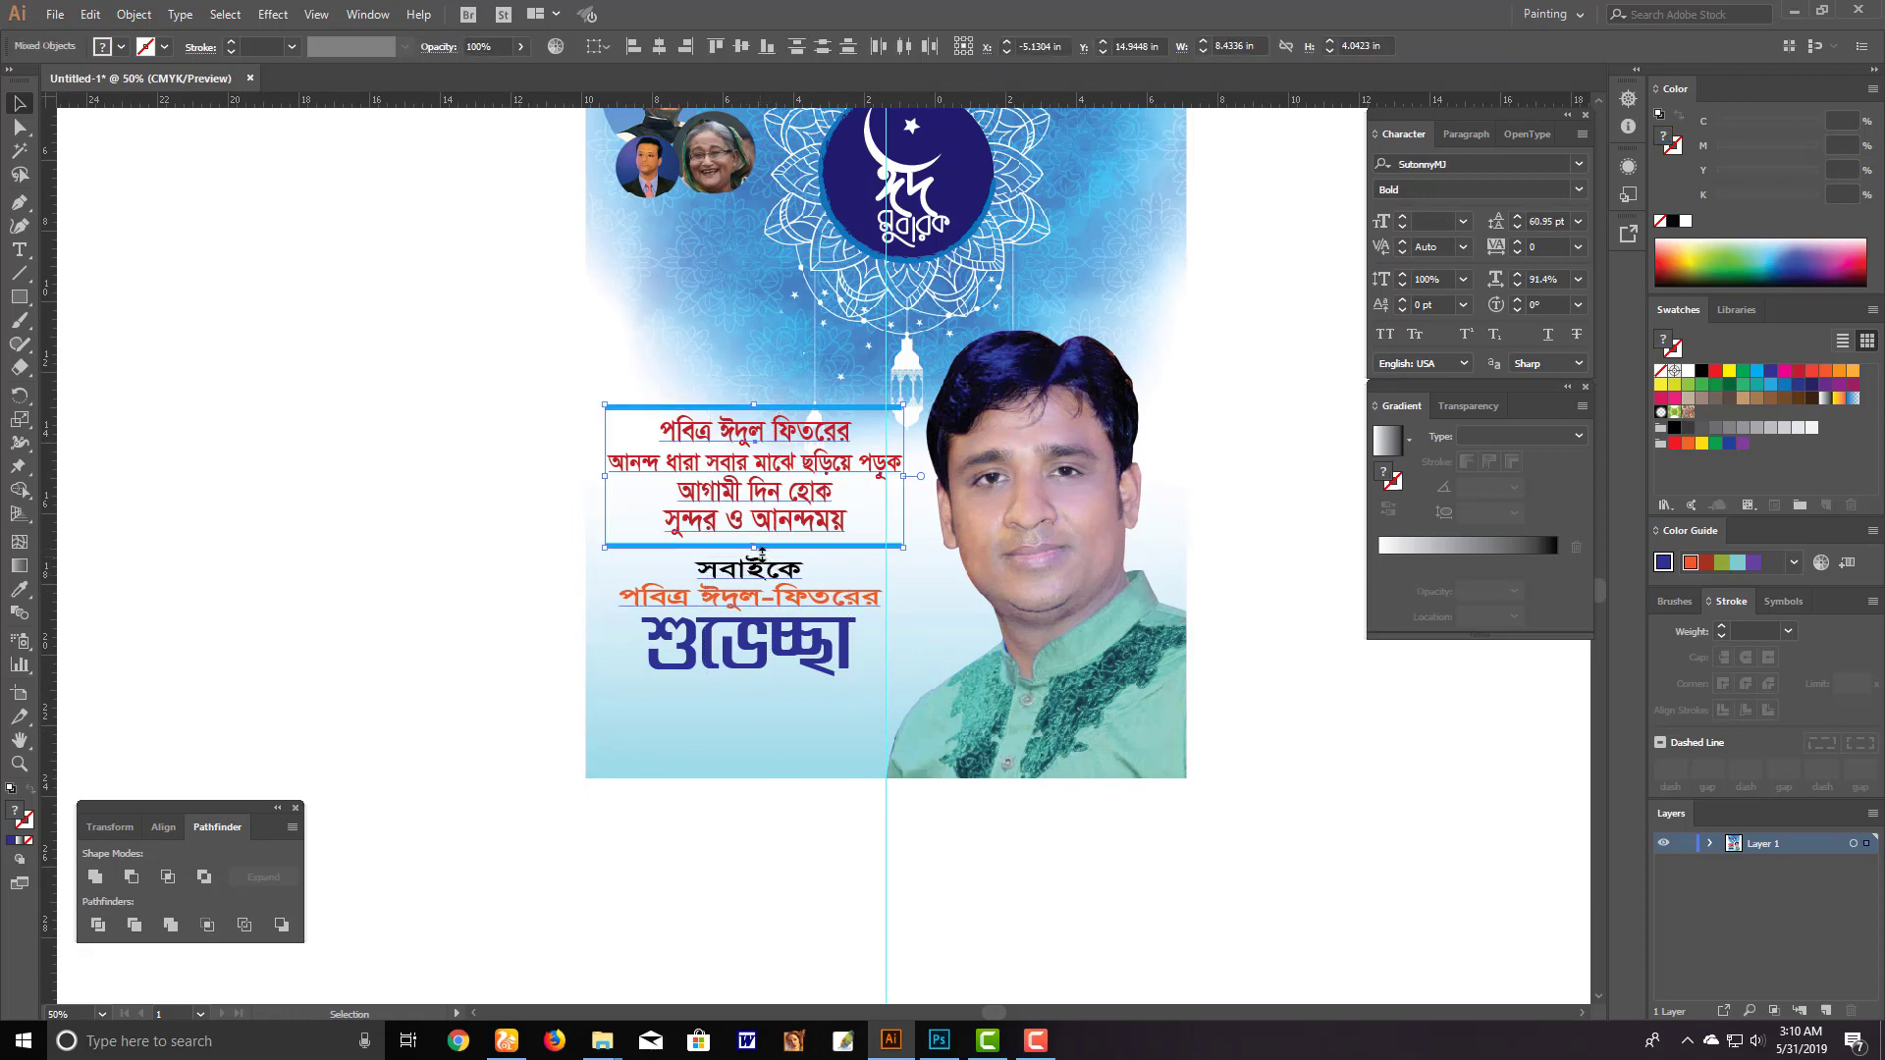
{"action": "key", "text": "ctrl+z"}
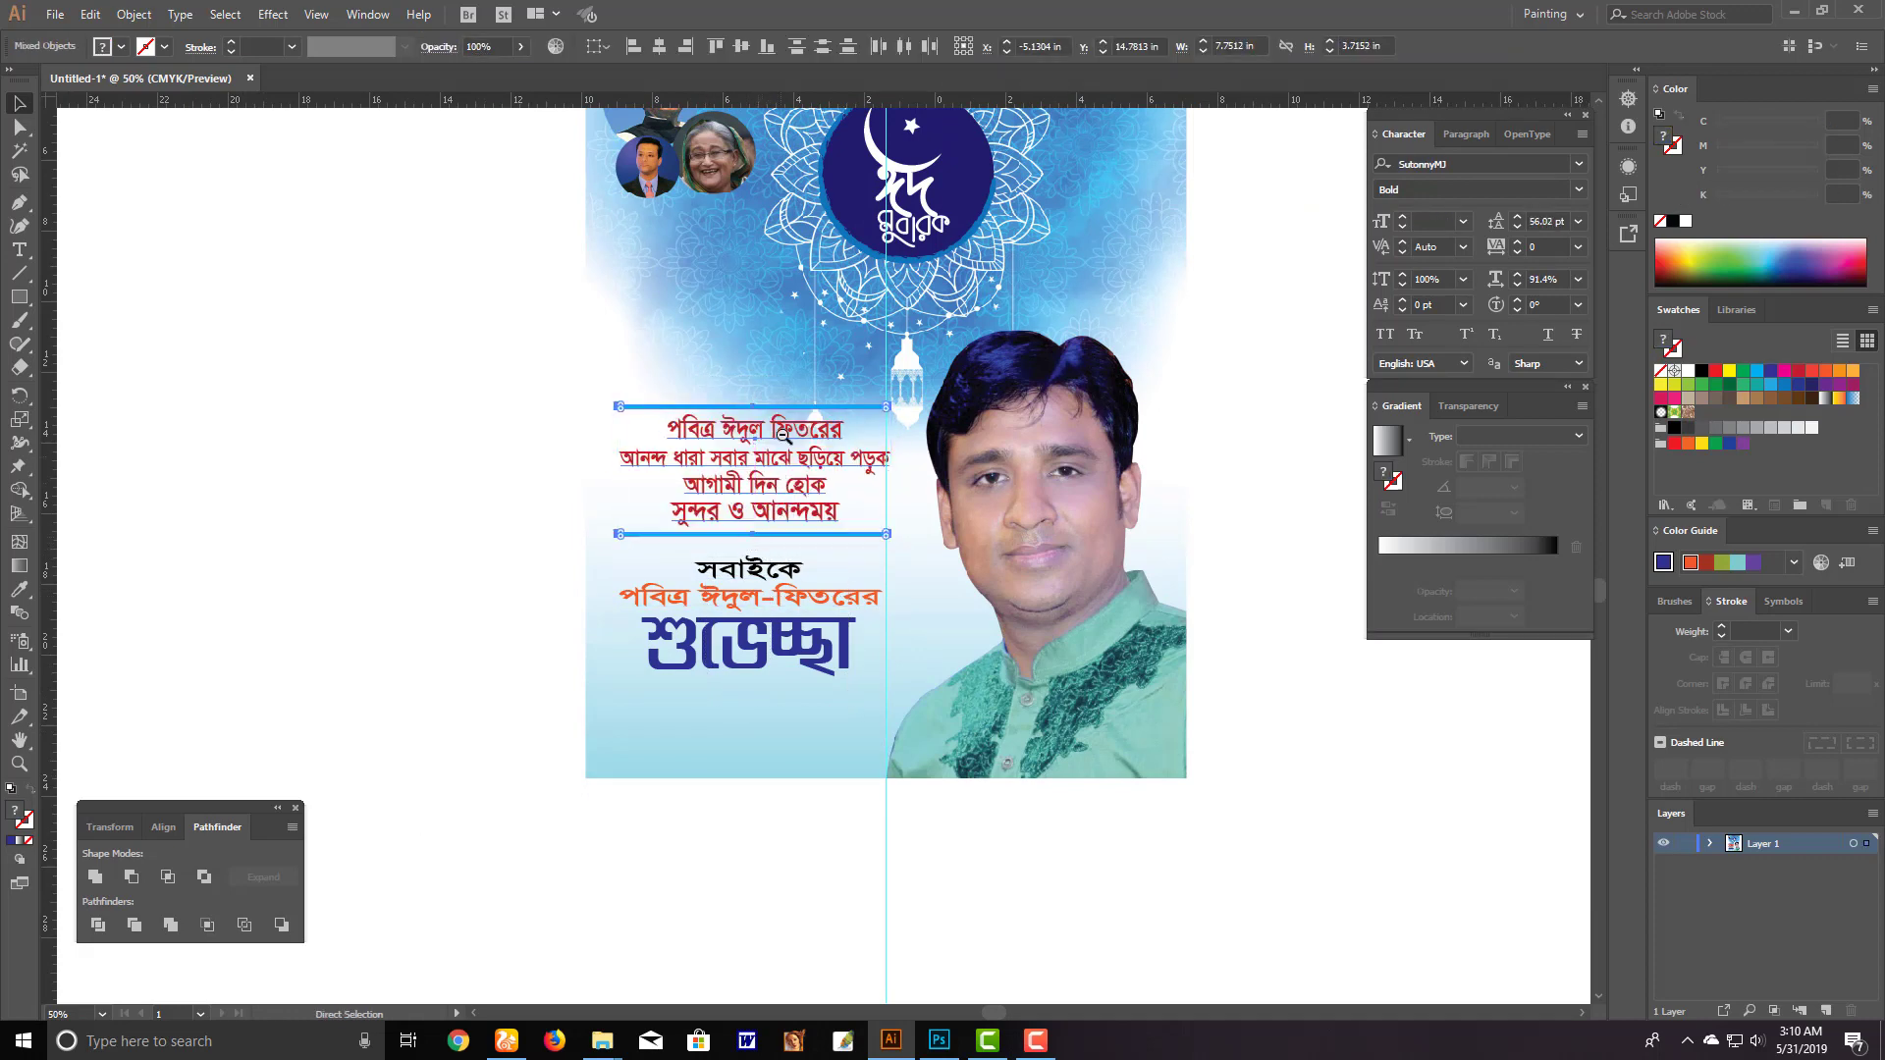
{"action": "left_click", "coordinate": [790, 421], "text": "ctrl+alt"}
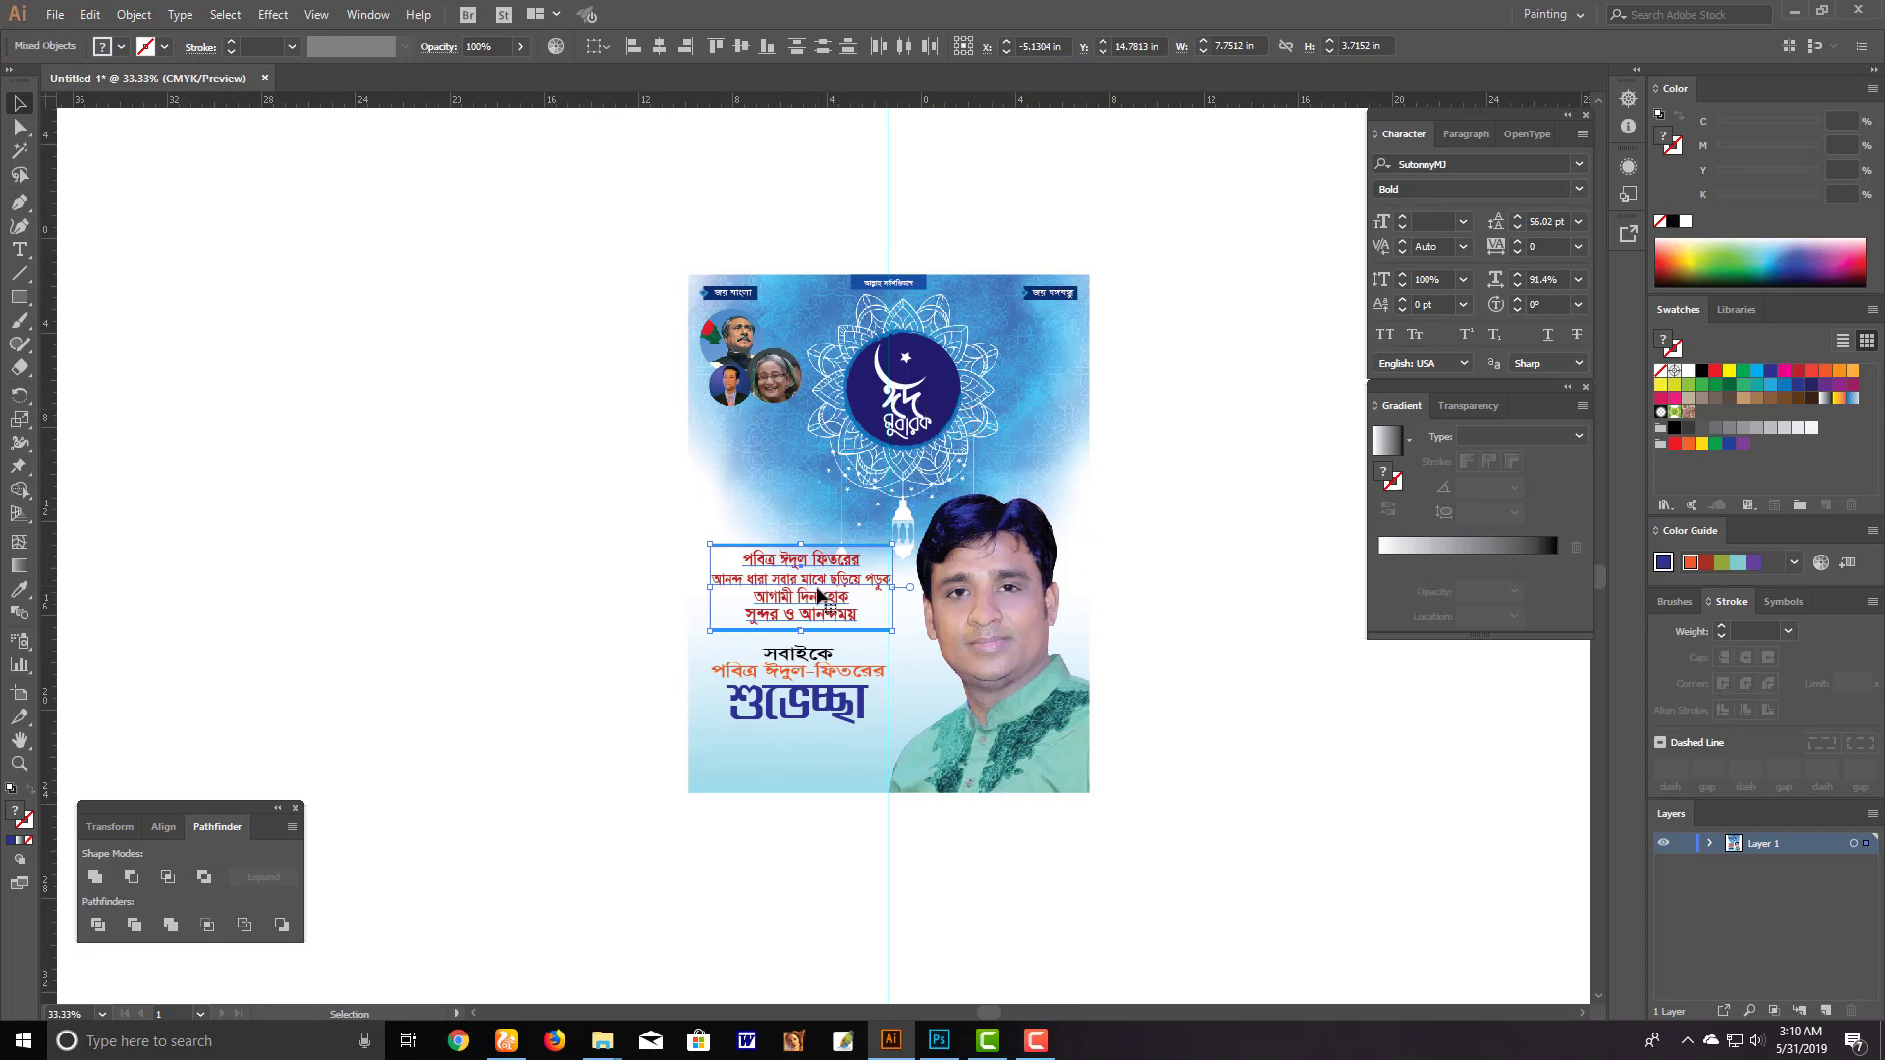
{"action": "left_click_drag", "start_coordinate": [811, 601], "coordinate": [811, 591]}
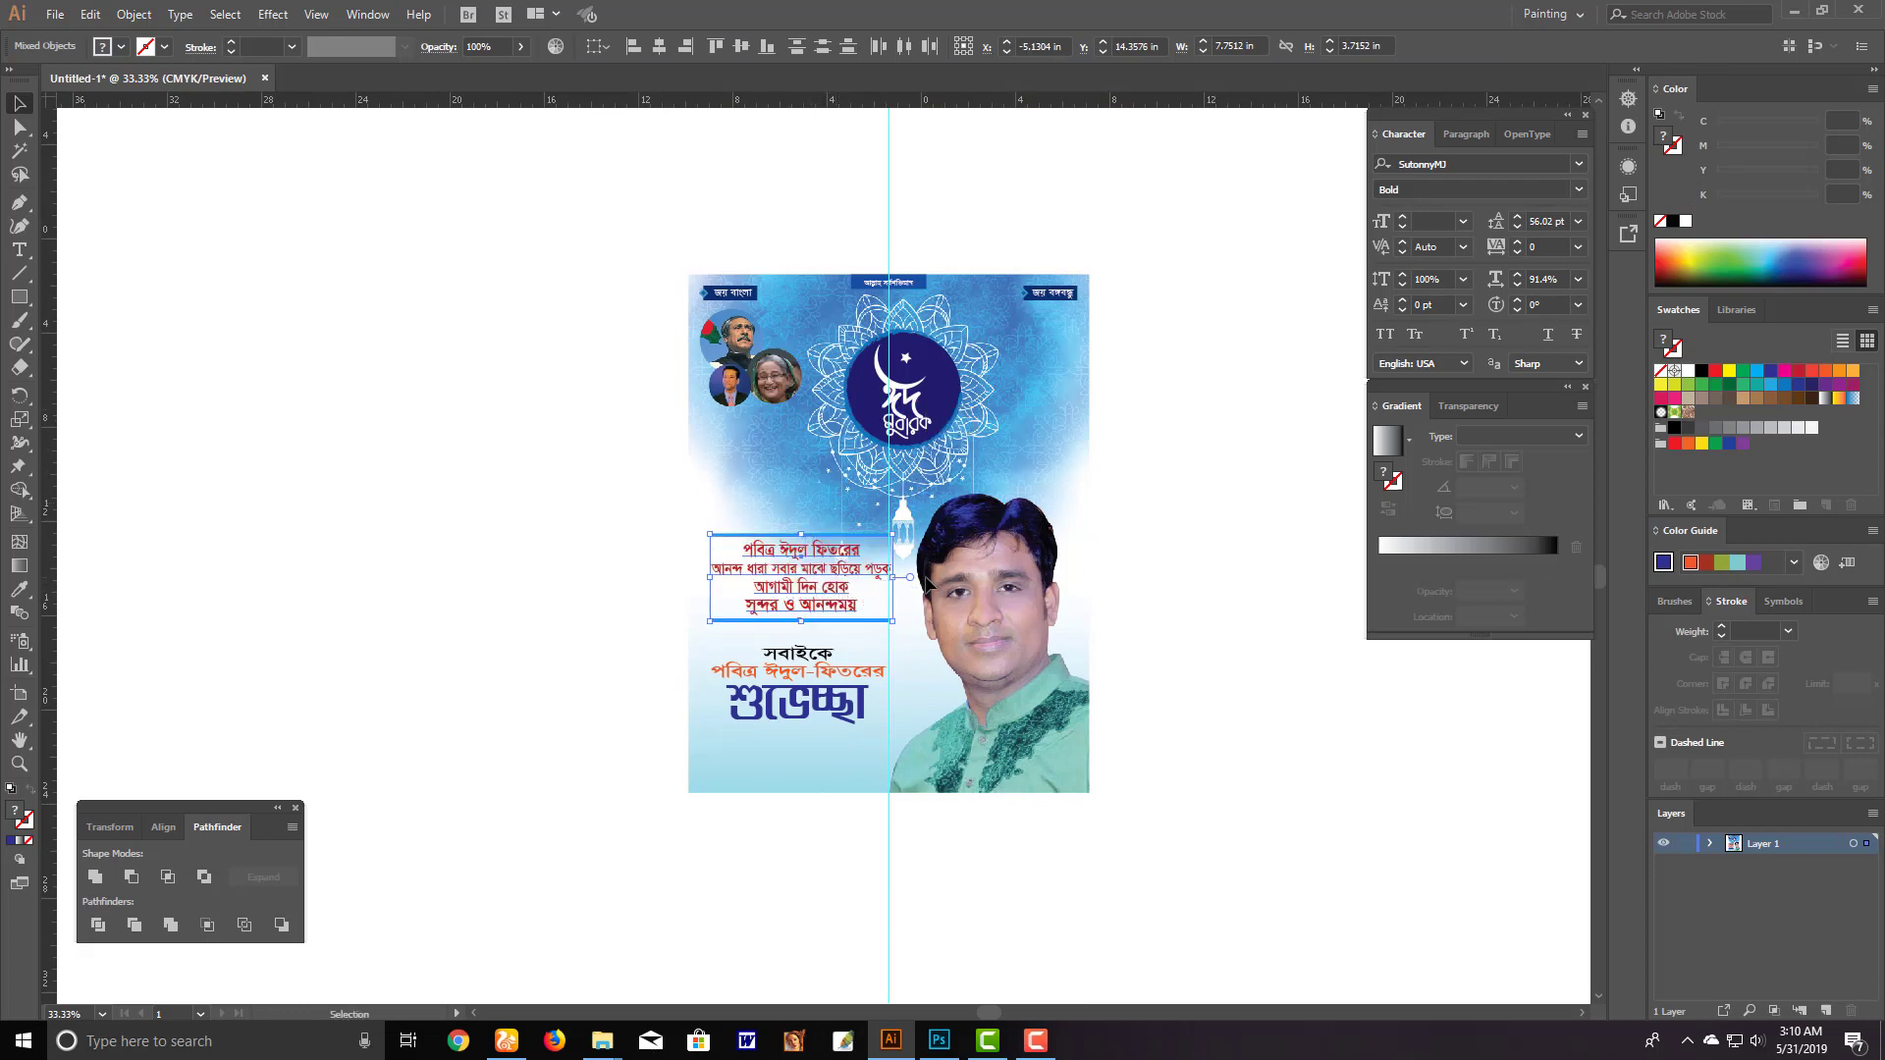
{"action": "key", "text": "ctrl+shift+a"}
{"action": "key", "text": "ctrl+1"}
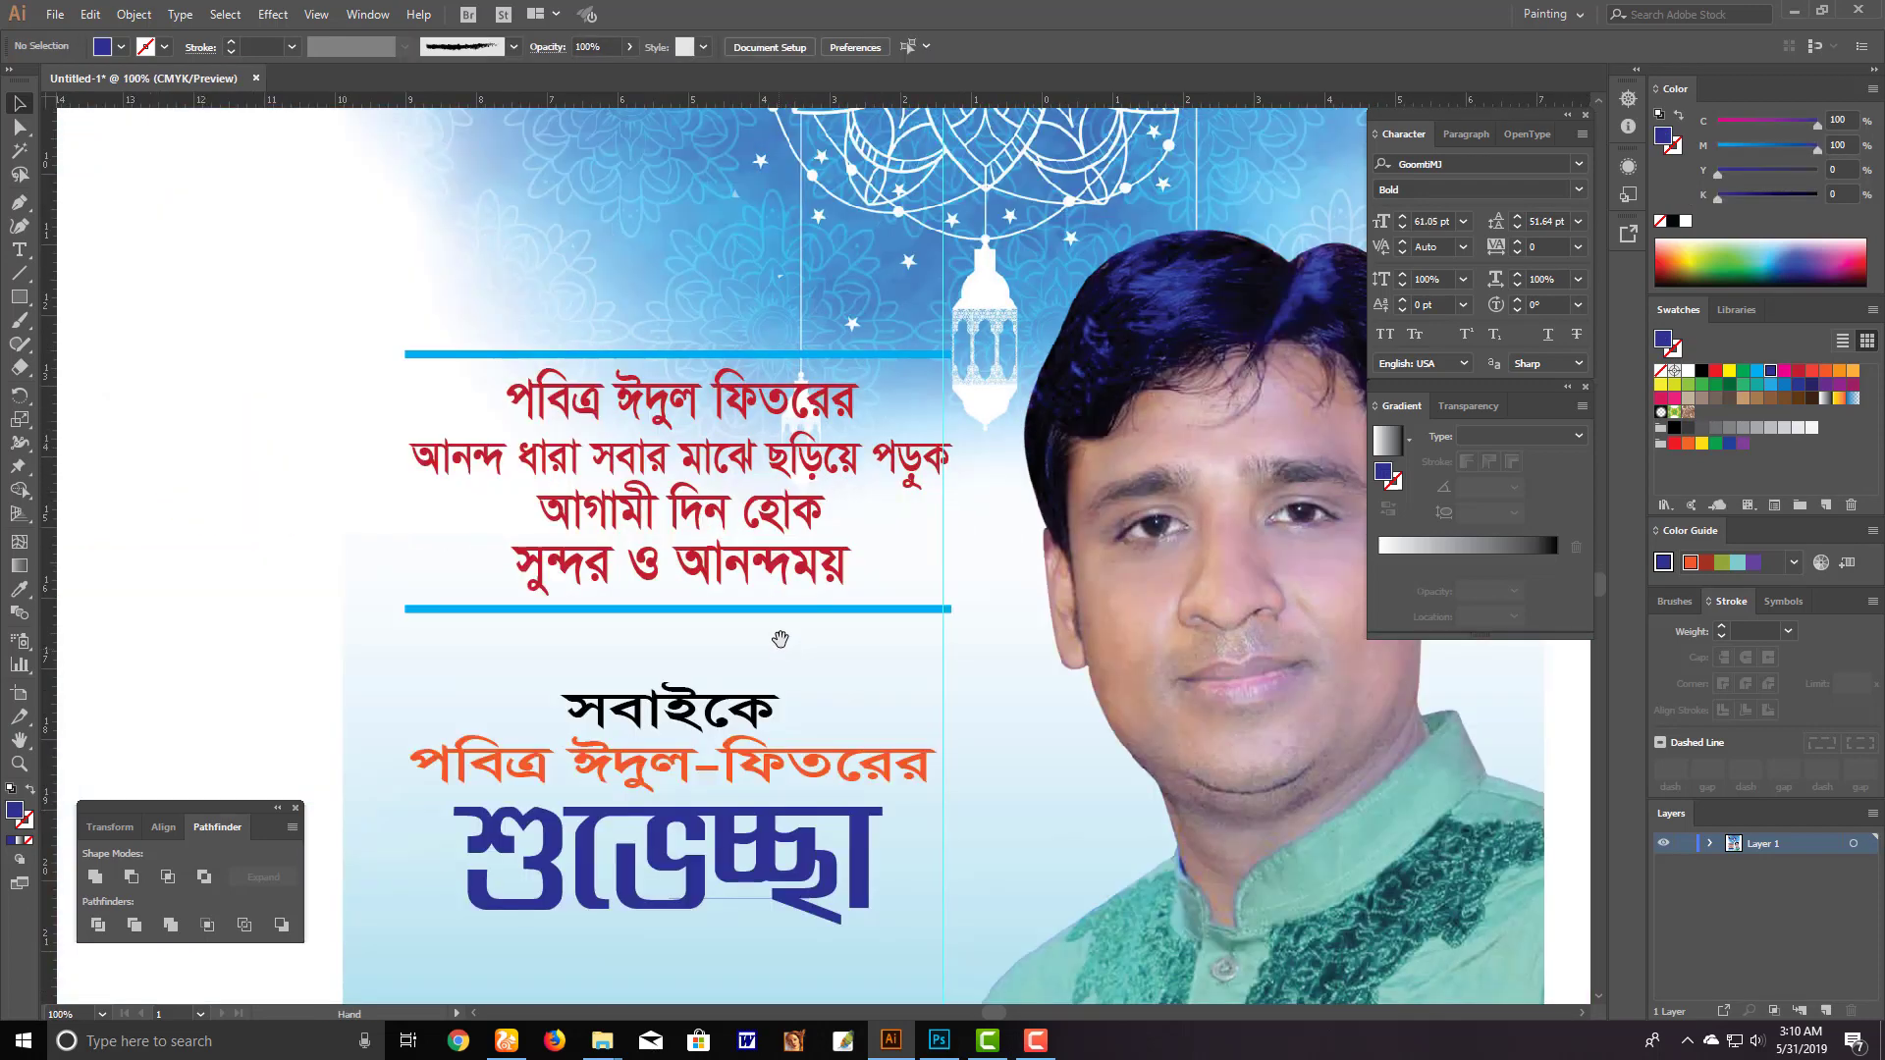
Preview the poster without the two blue rules, then restore them
{"action": "left_click", "coordinate": [902, 607]}
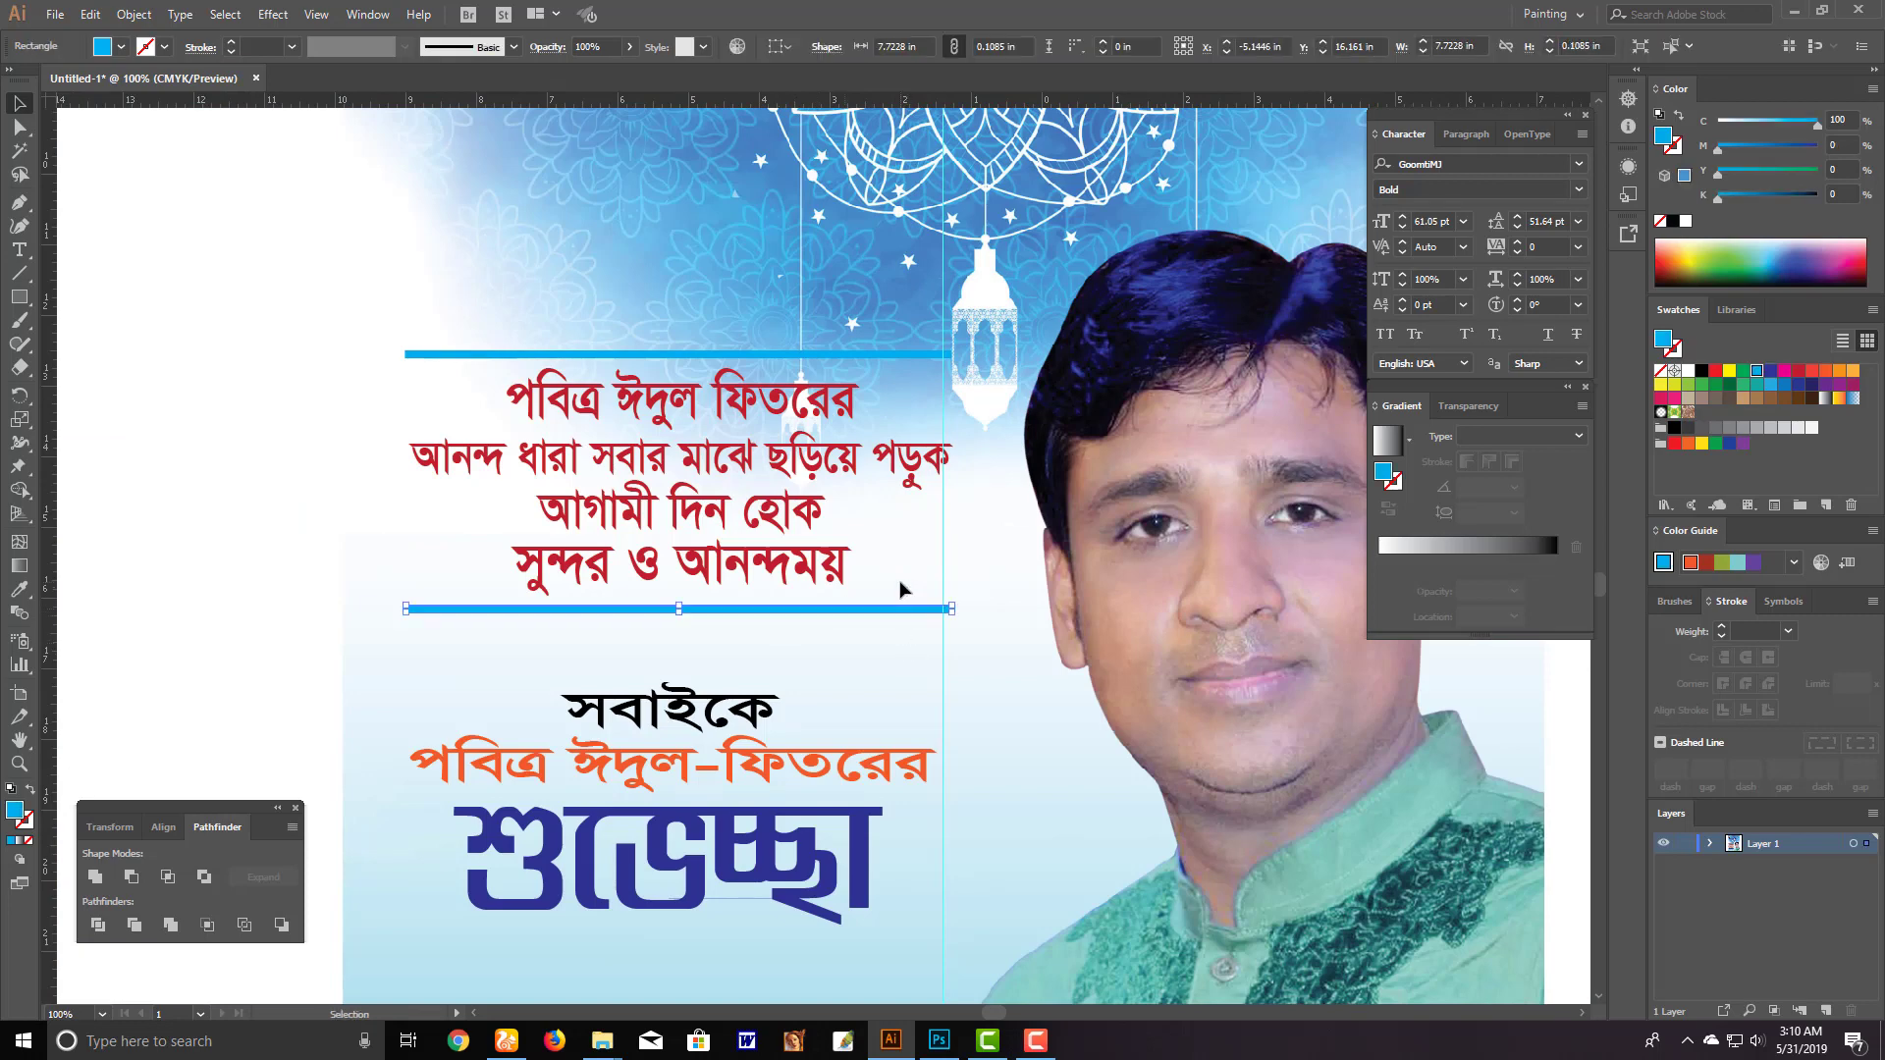
{"action": "left_click", "coordinate": [894, 355], "text": "shift"}
{"action": "key", "text": "Delete"}
{"action": "key", "text": "Tab"}
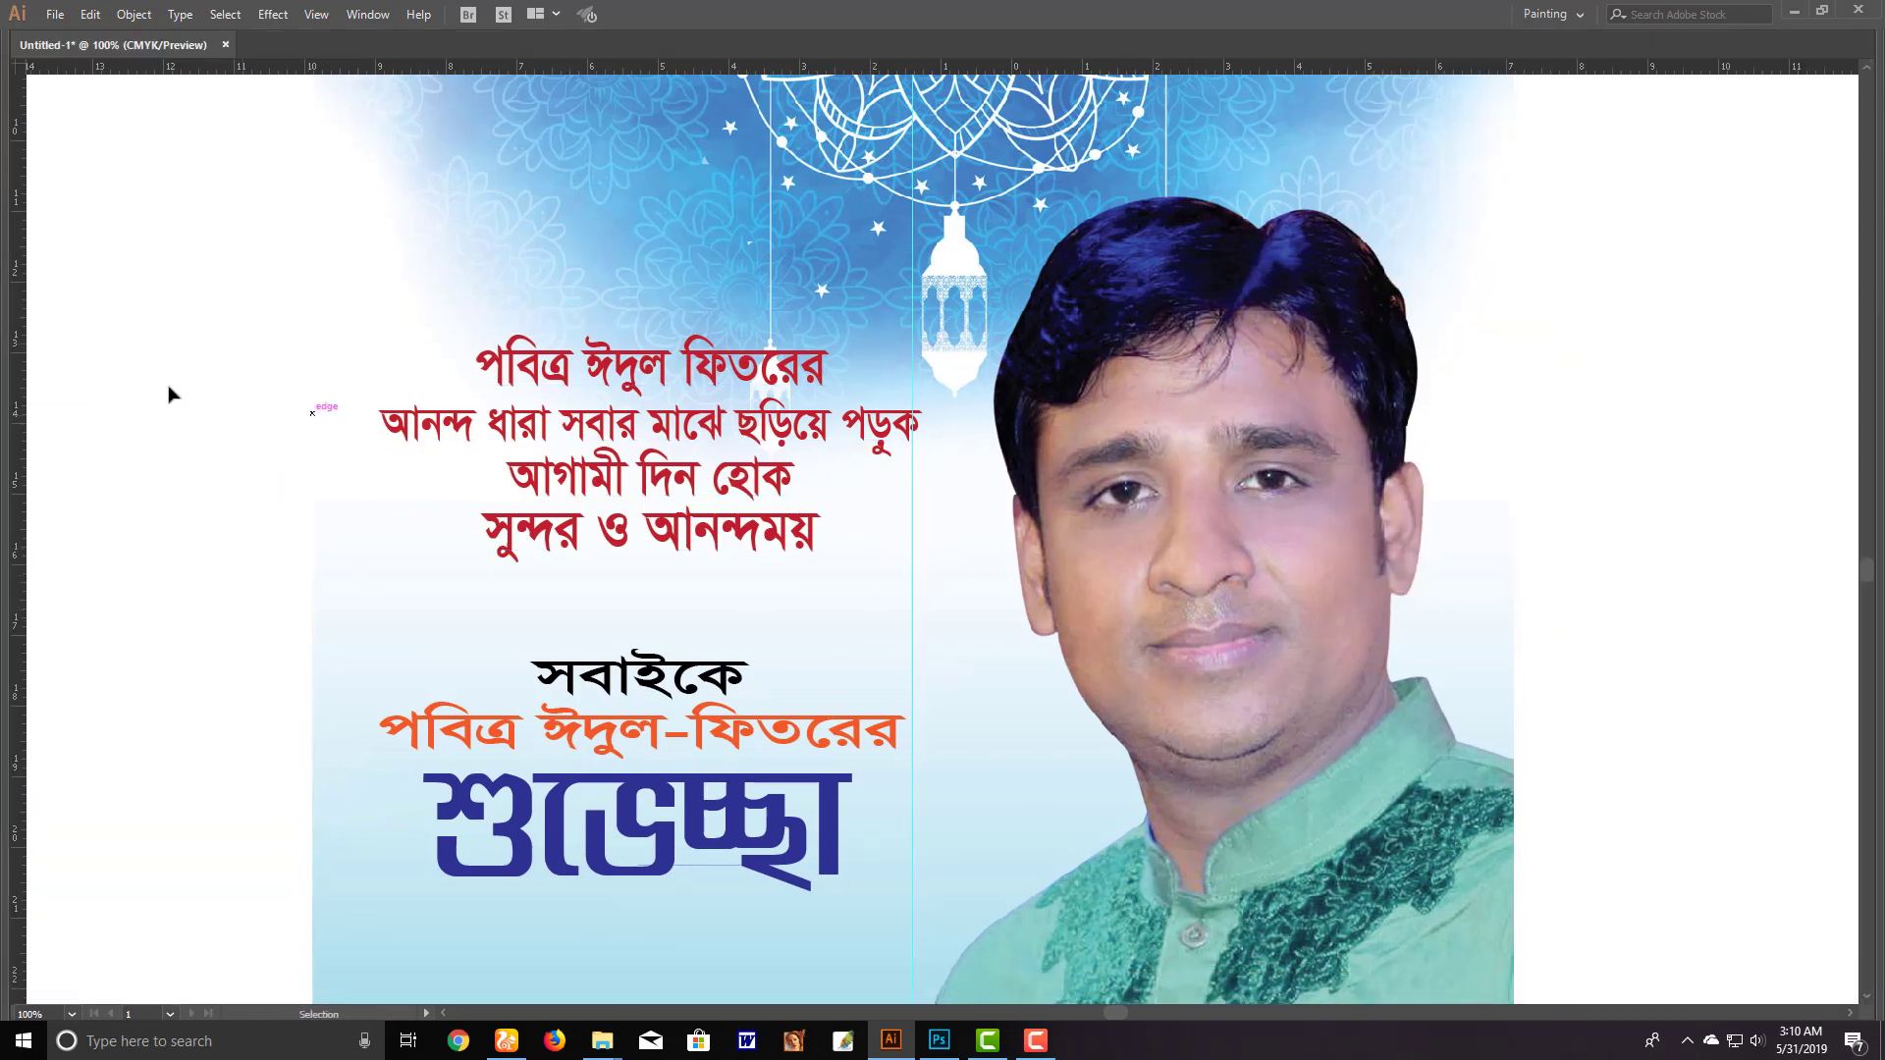
{"action": "key", "text": "Tab"}
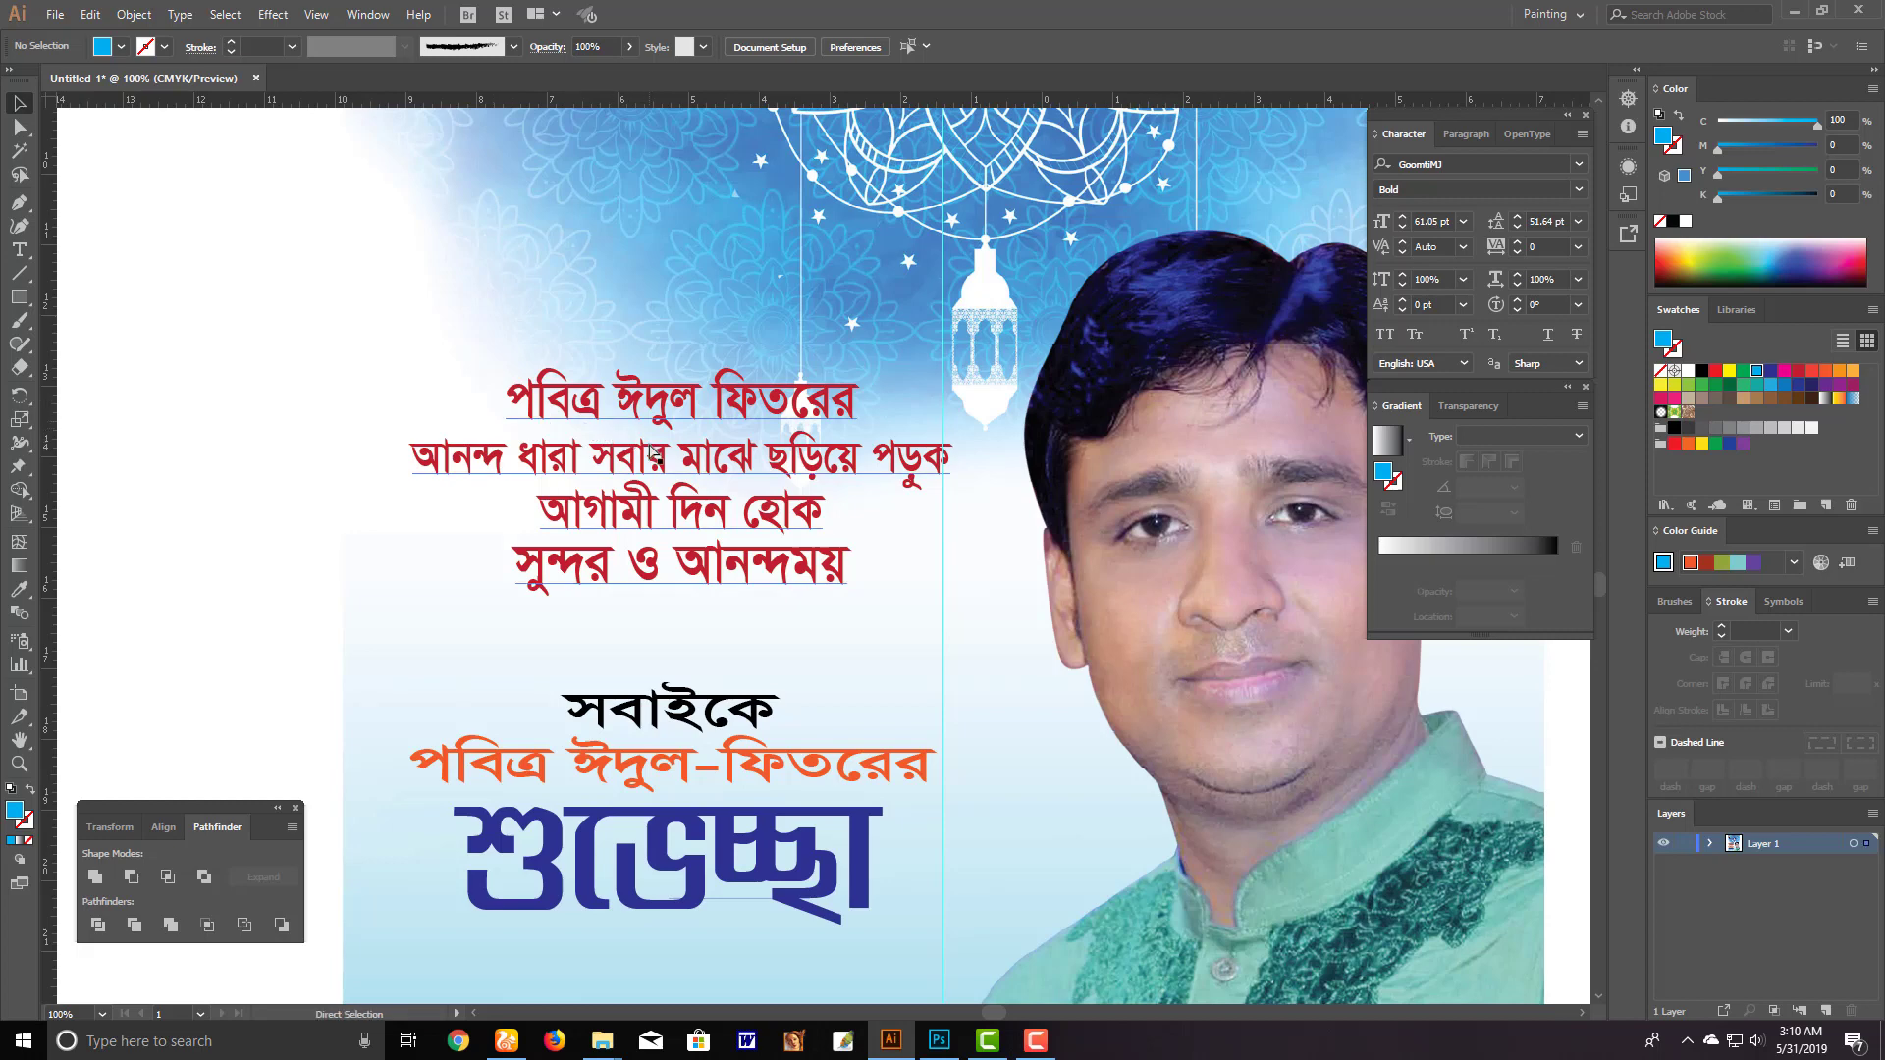
{"action": "key", "text": "ctrl+z"}
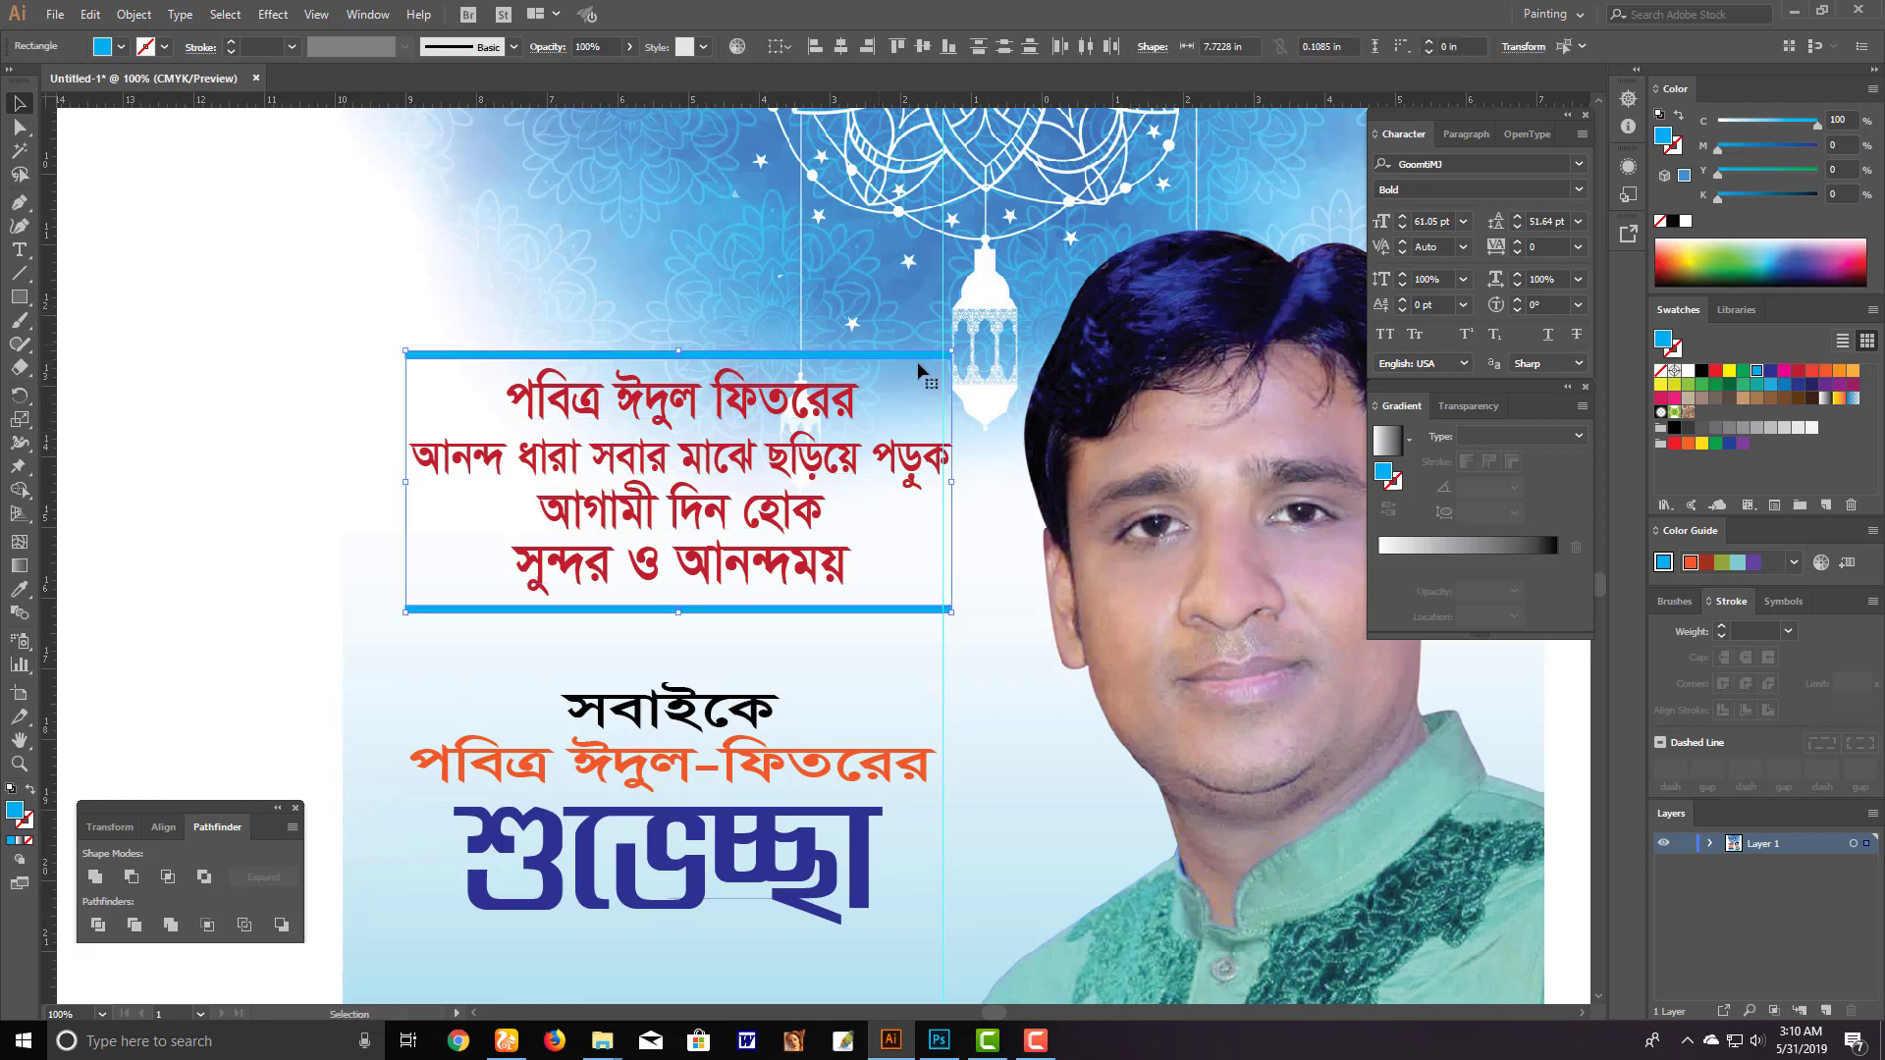
Make the rules dark blue, thicken the upper one, and add a shorter copy above it
{"action": "left_click", "coordinate": [1815, 145]}
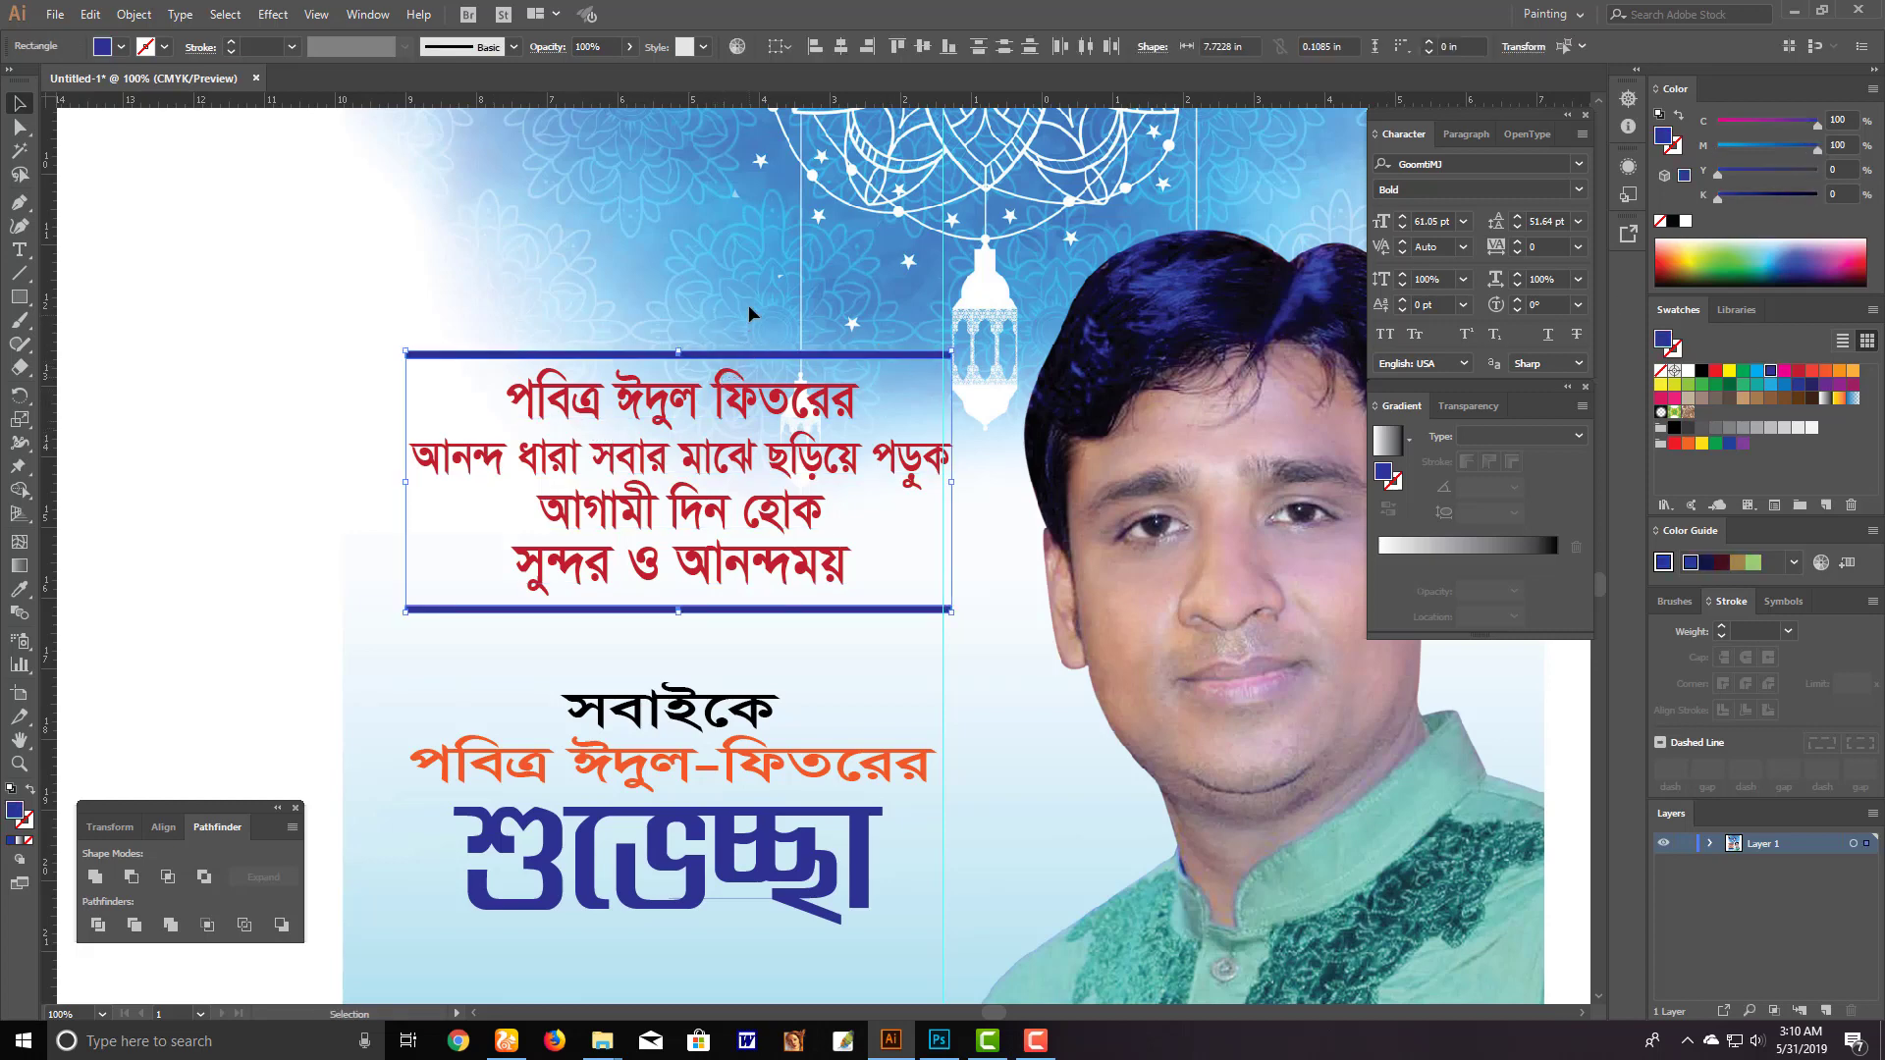
{"action": "left_click", "coordinate": [723, 369]}
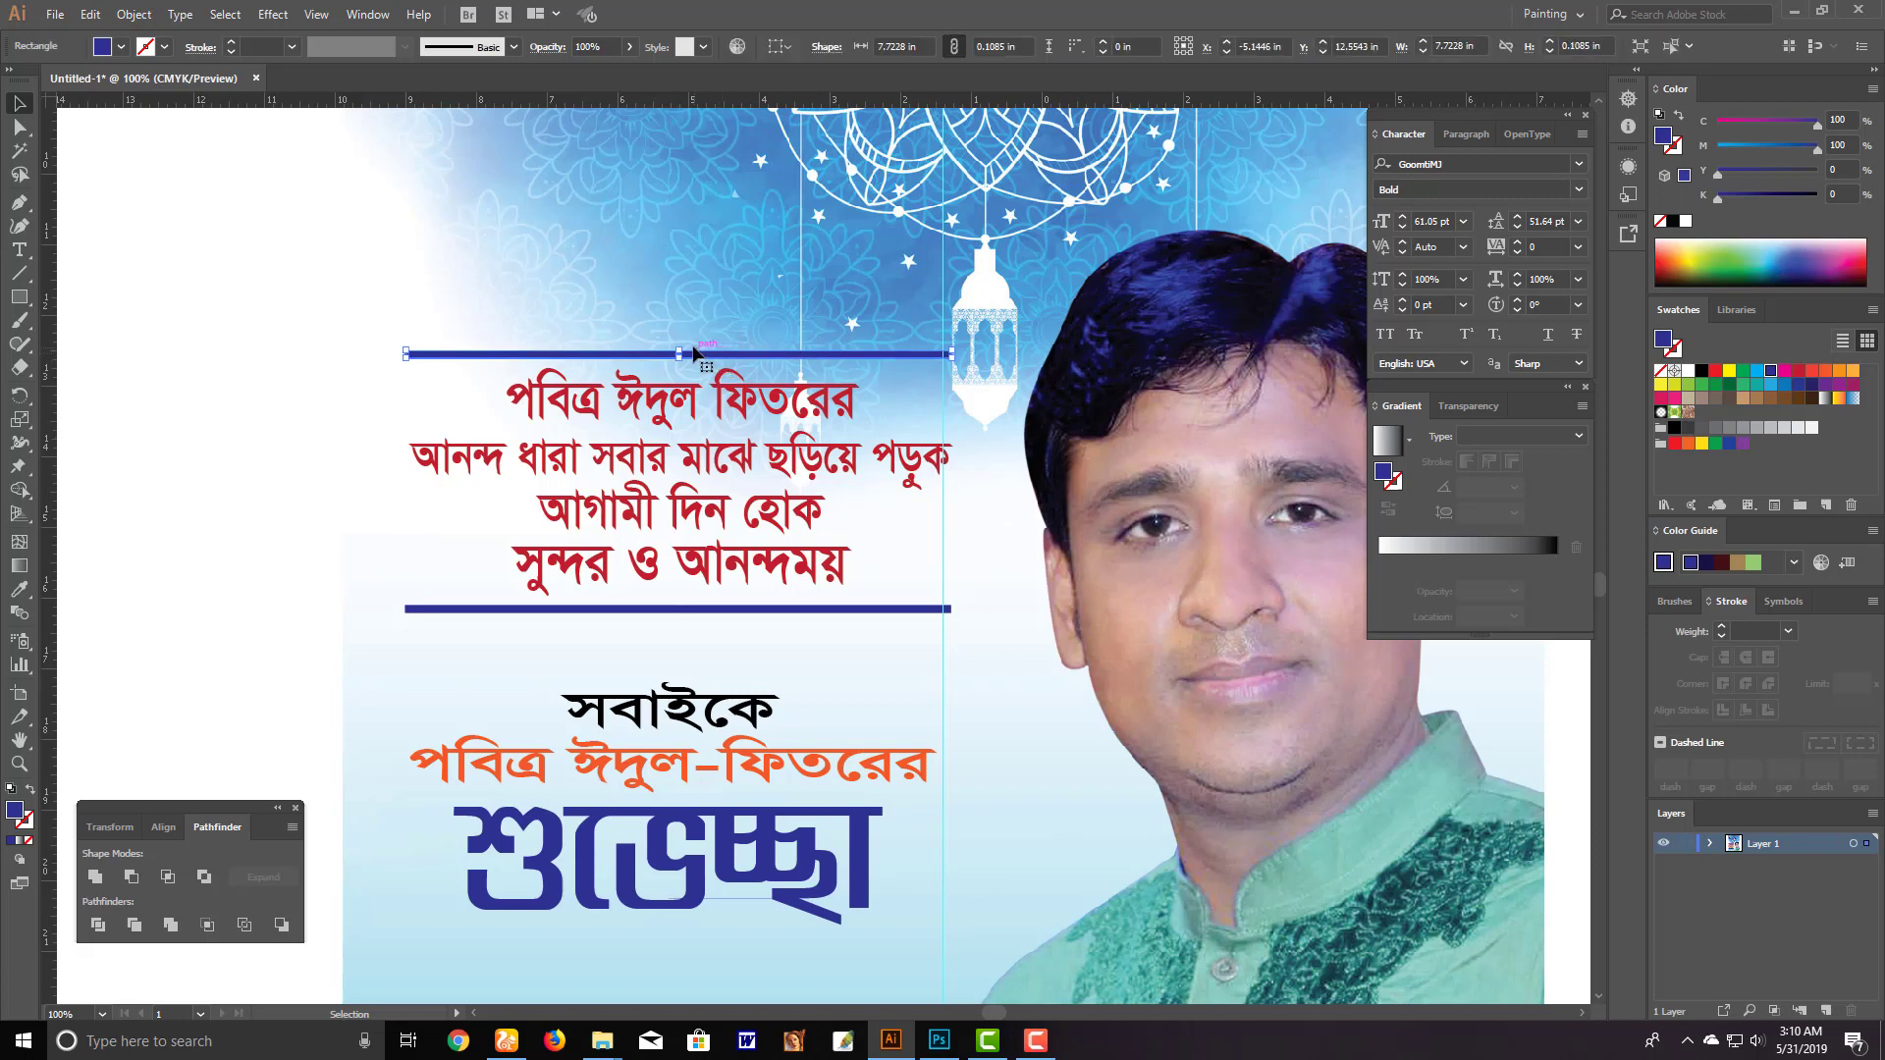
{"action": "left_click_drag", "start_coordinate": [682, 351], "coordinate": [701, 342]}
{"action": "key", "text": "a"}
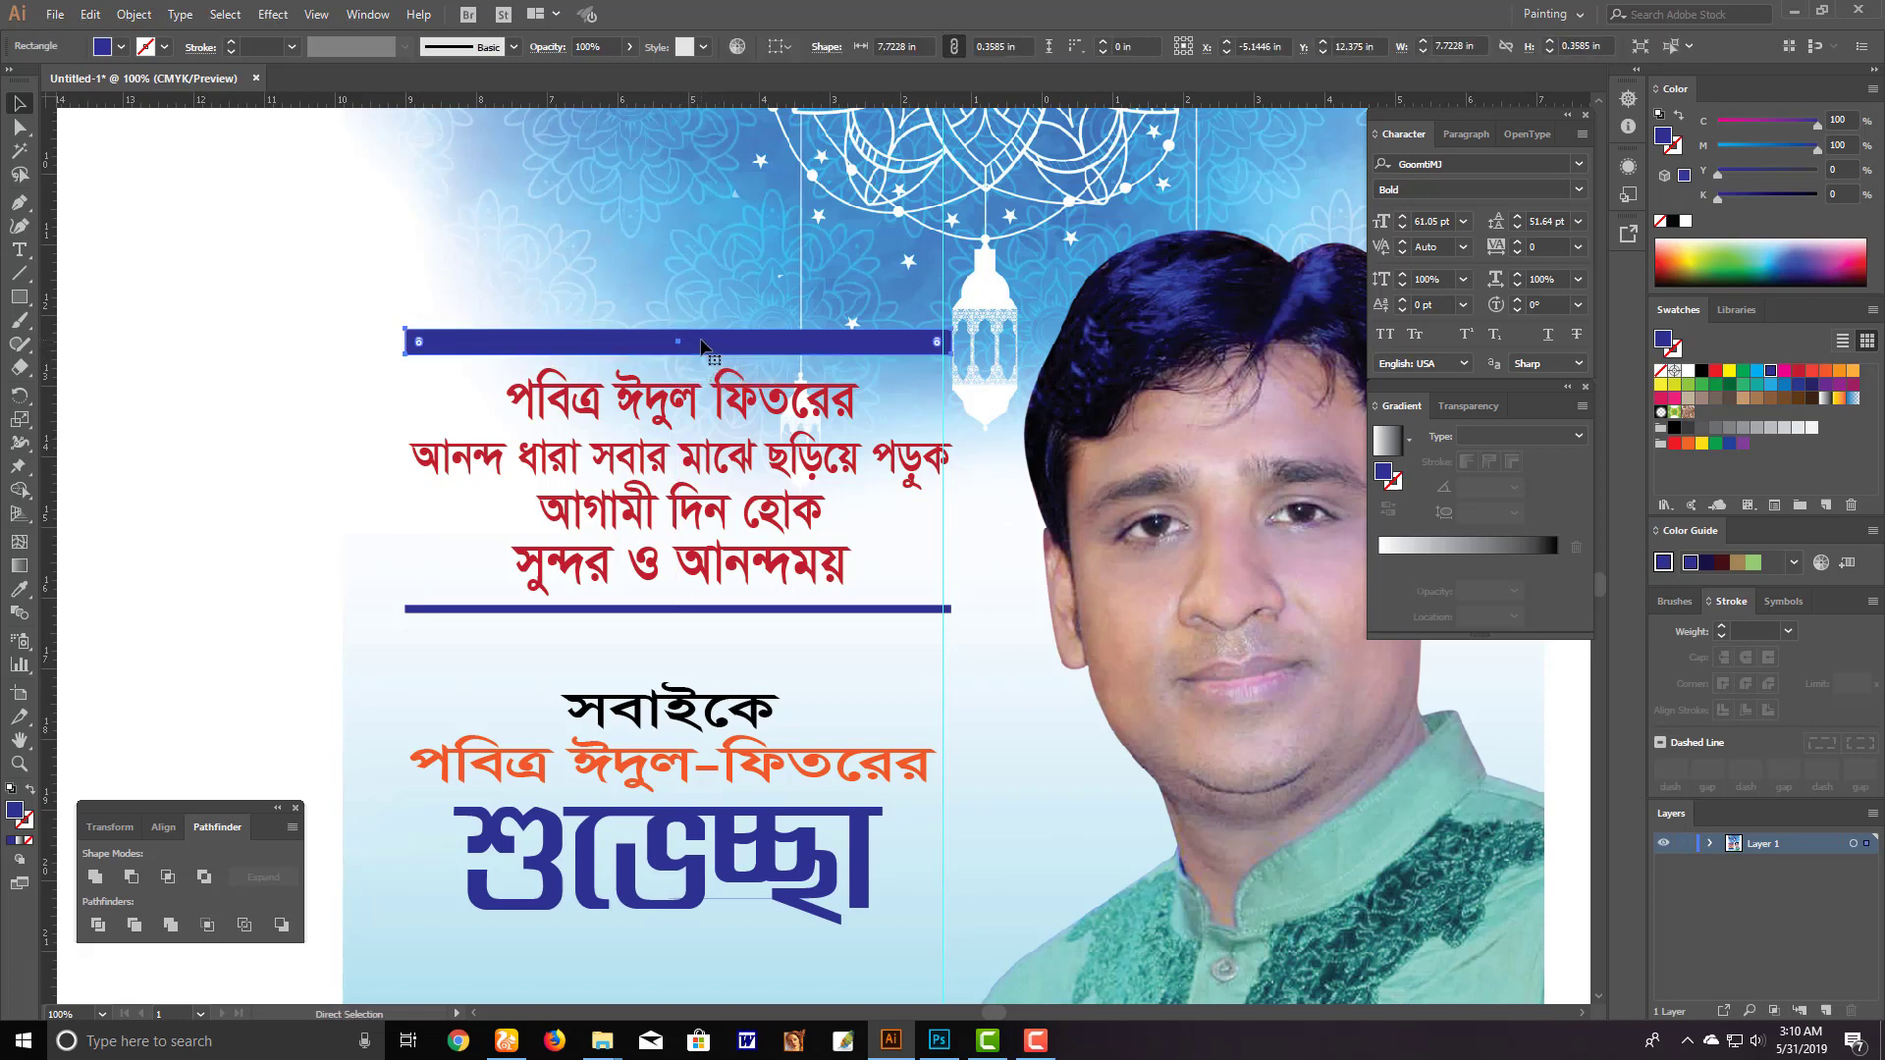
{"action": "key", "text": "v"}
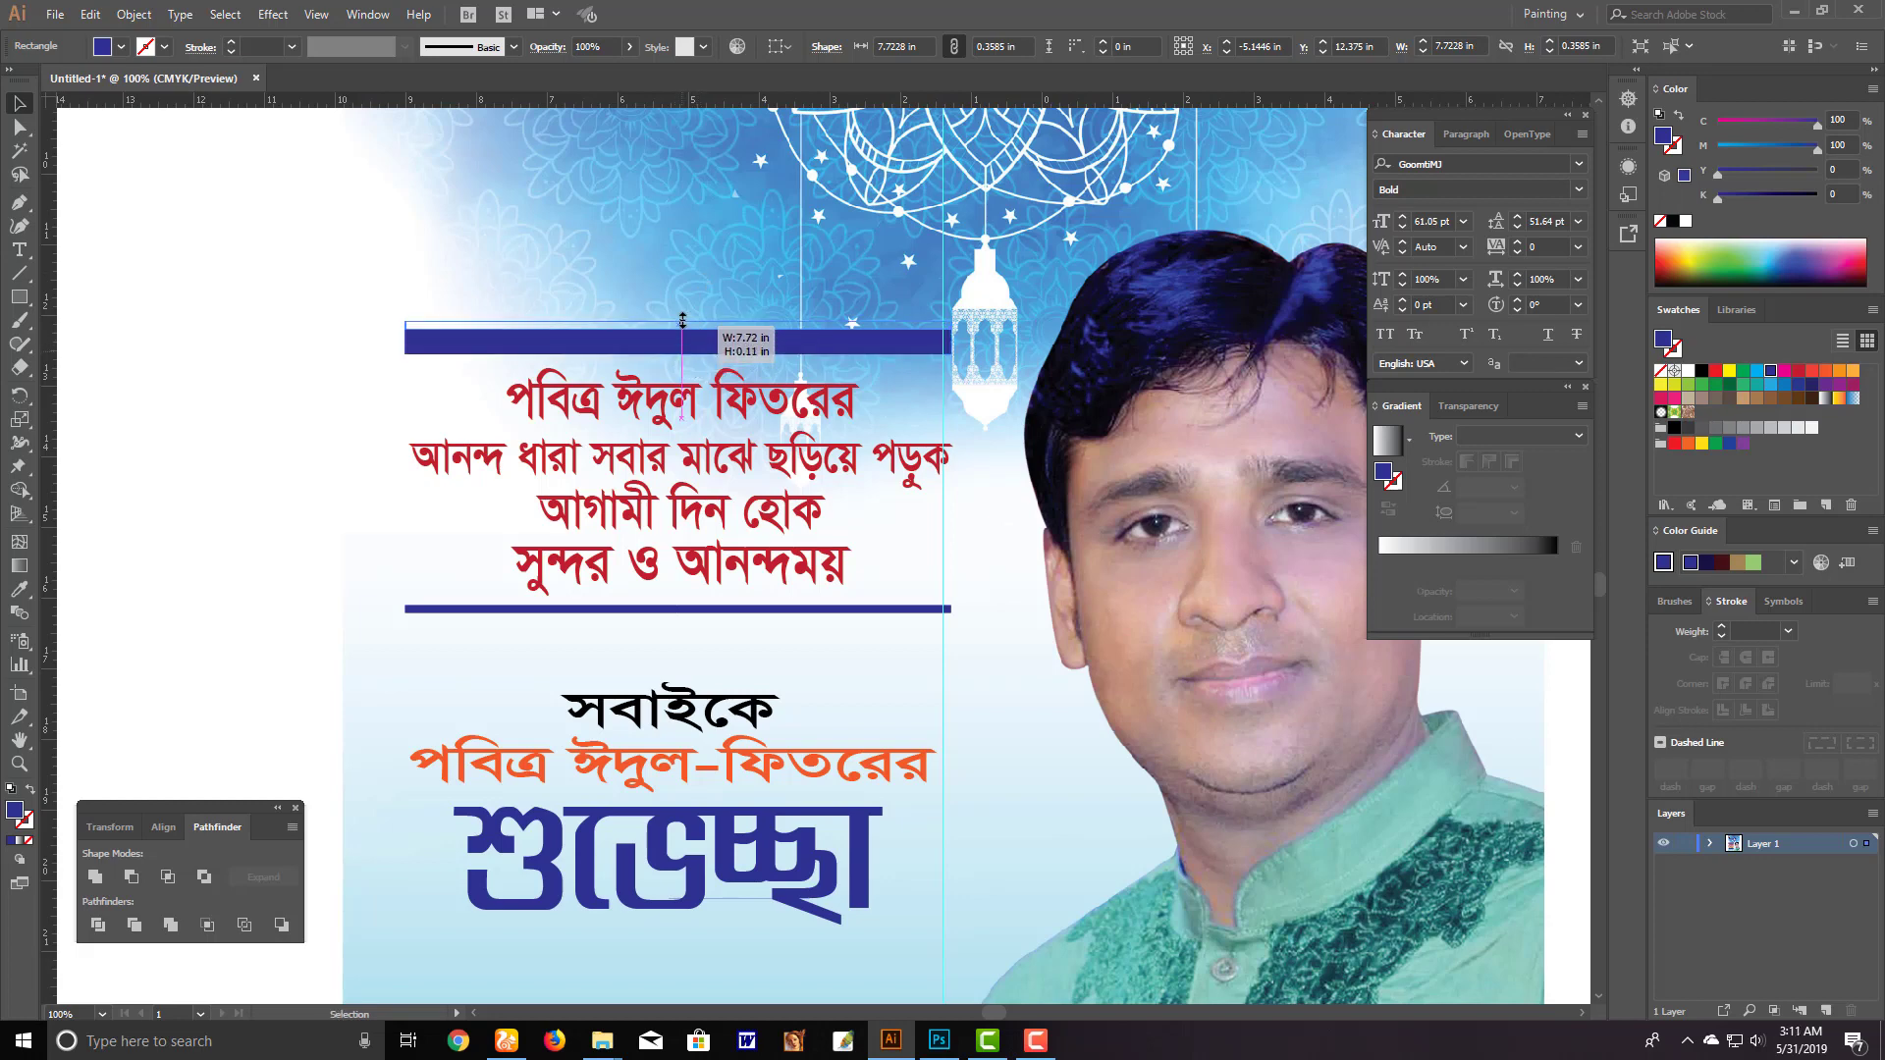
{"action": "left_click_drag", "start_coordinate": [681, 351], "coordinate": [683, 327]}
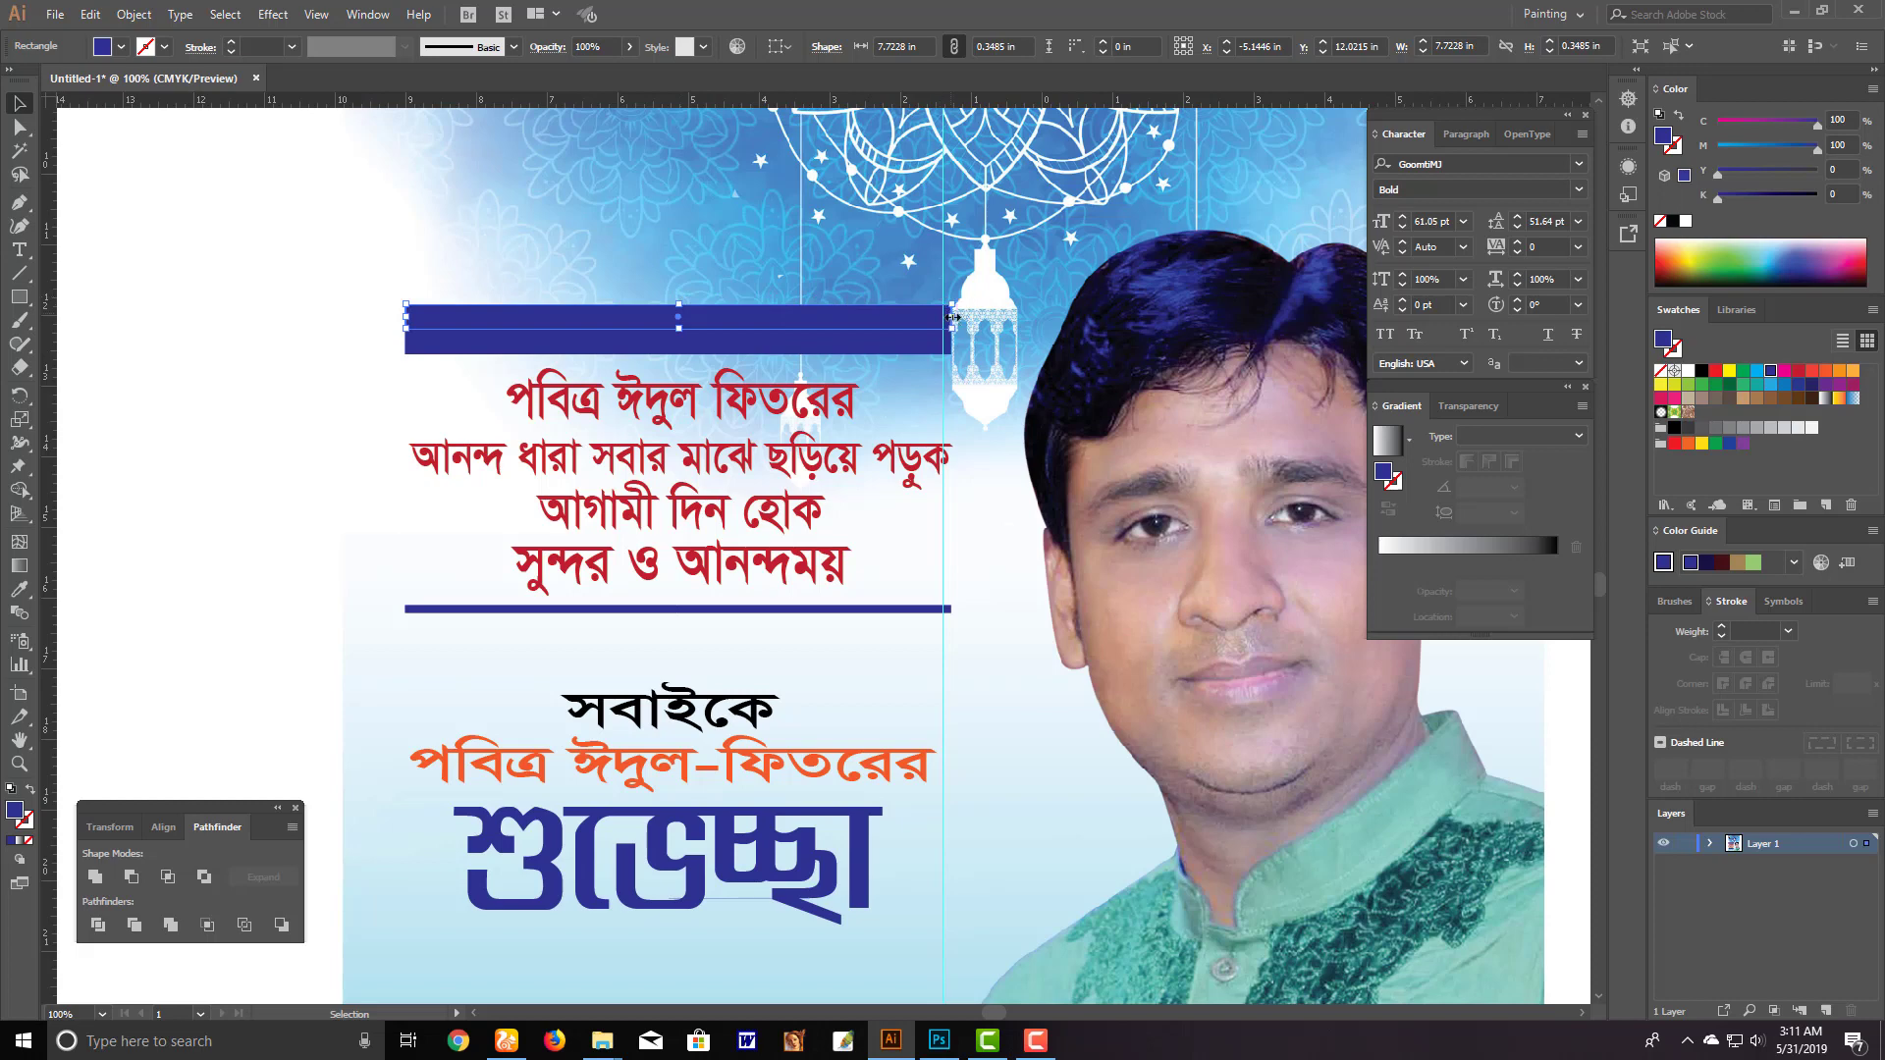
{"action": "left_click_drag", "start_coordinate": [953, 317], "coordinate": [865, 318]}
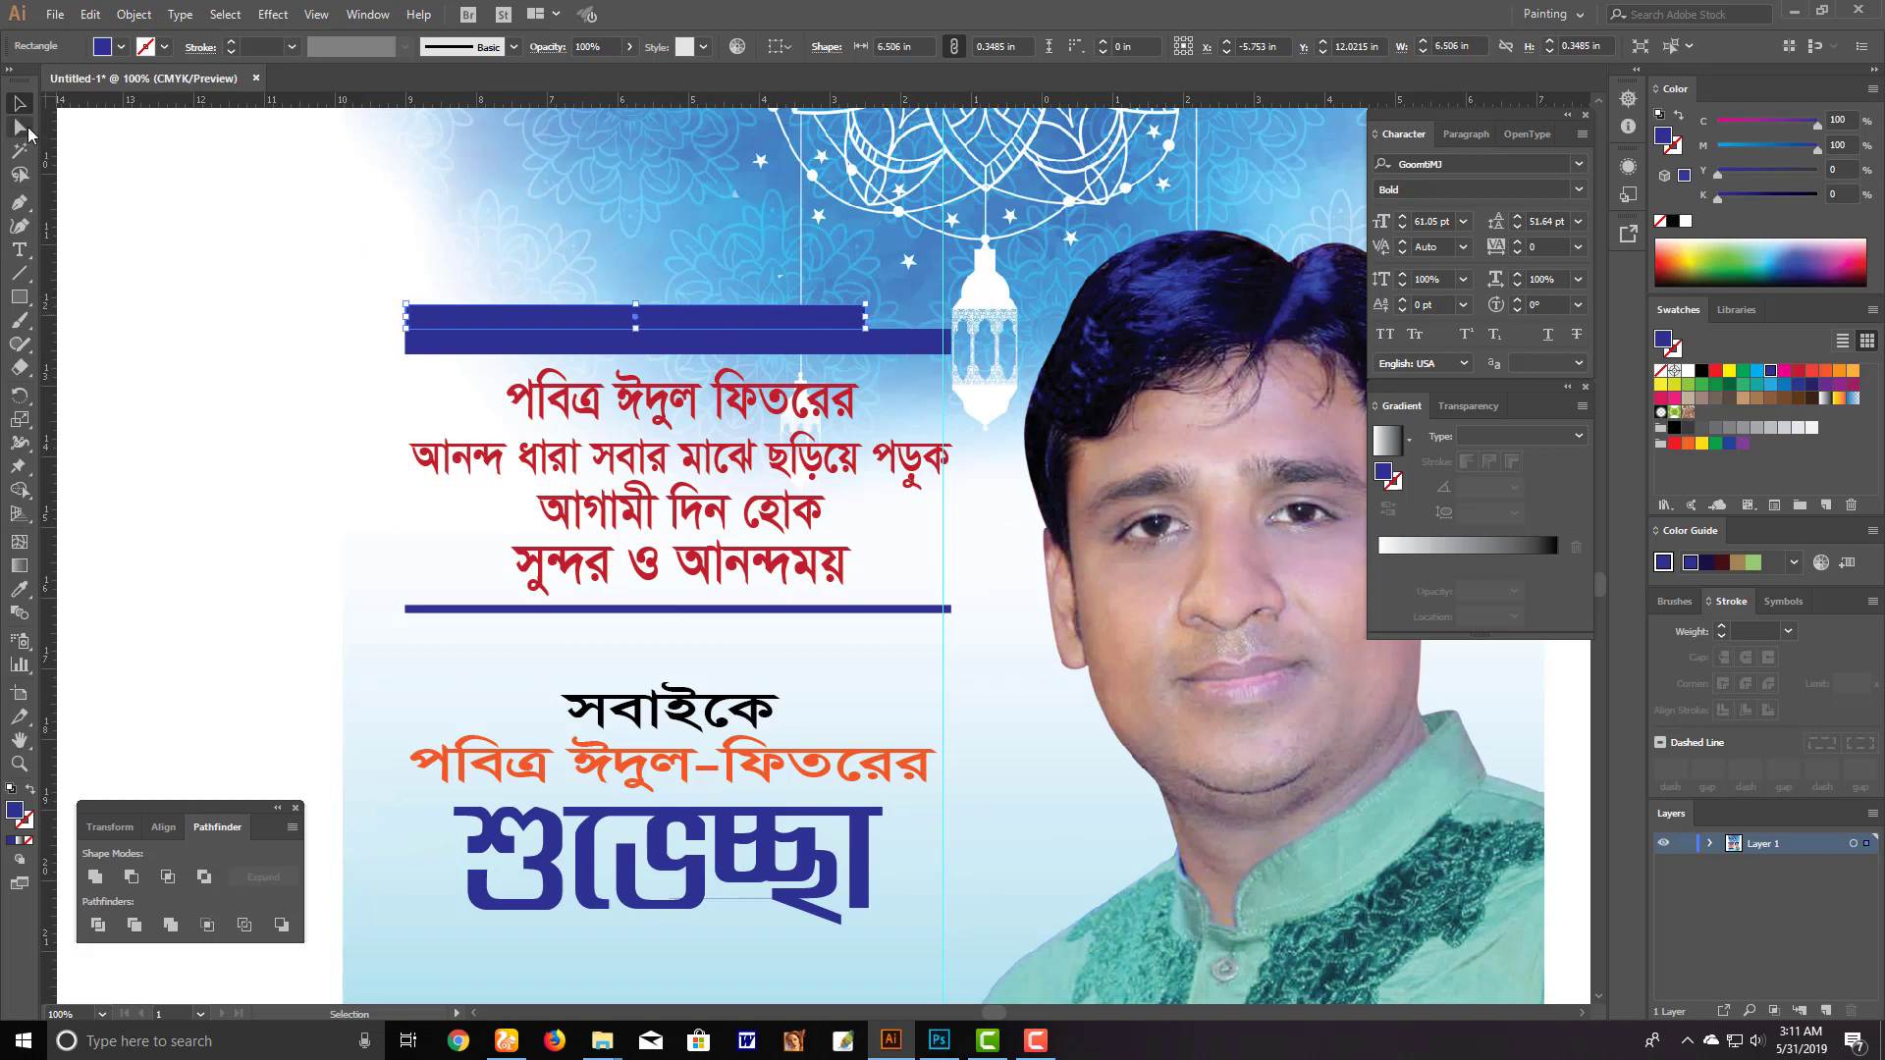
Slant the copied bar's right end, nudge it up, and fill it red
{"action": "left_click", "coordinate": [20, 126]}
{"action": "left_click_drag", "start_coordinate": [865, 305], "coordinate": [803, 305]}
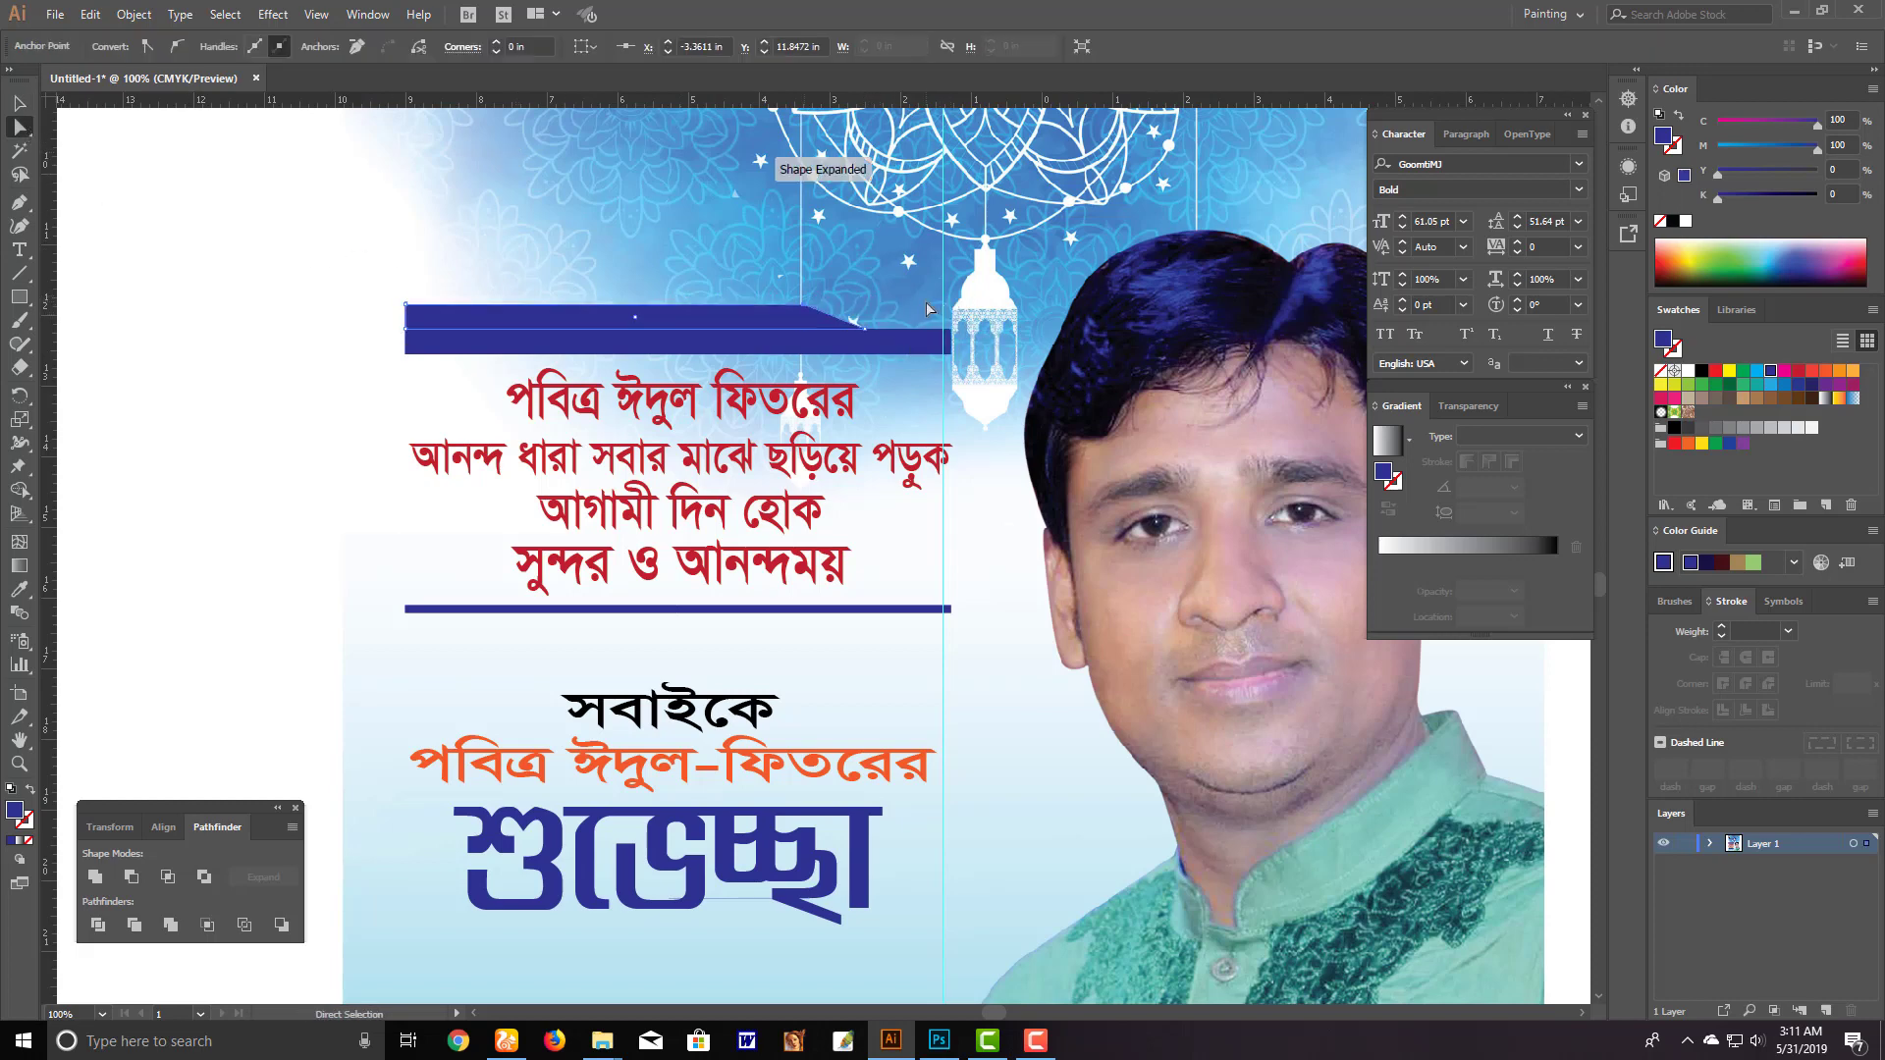
{"action": "left_click", "coordinate": [834, 323]}
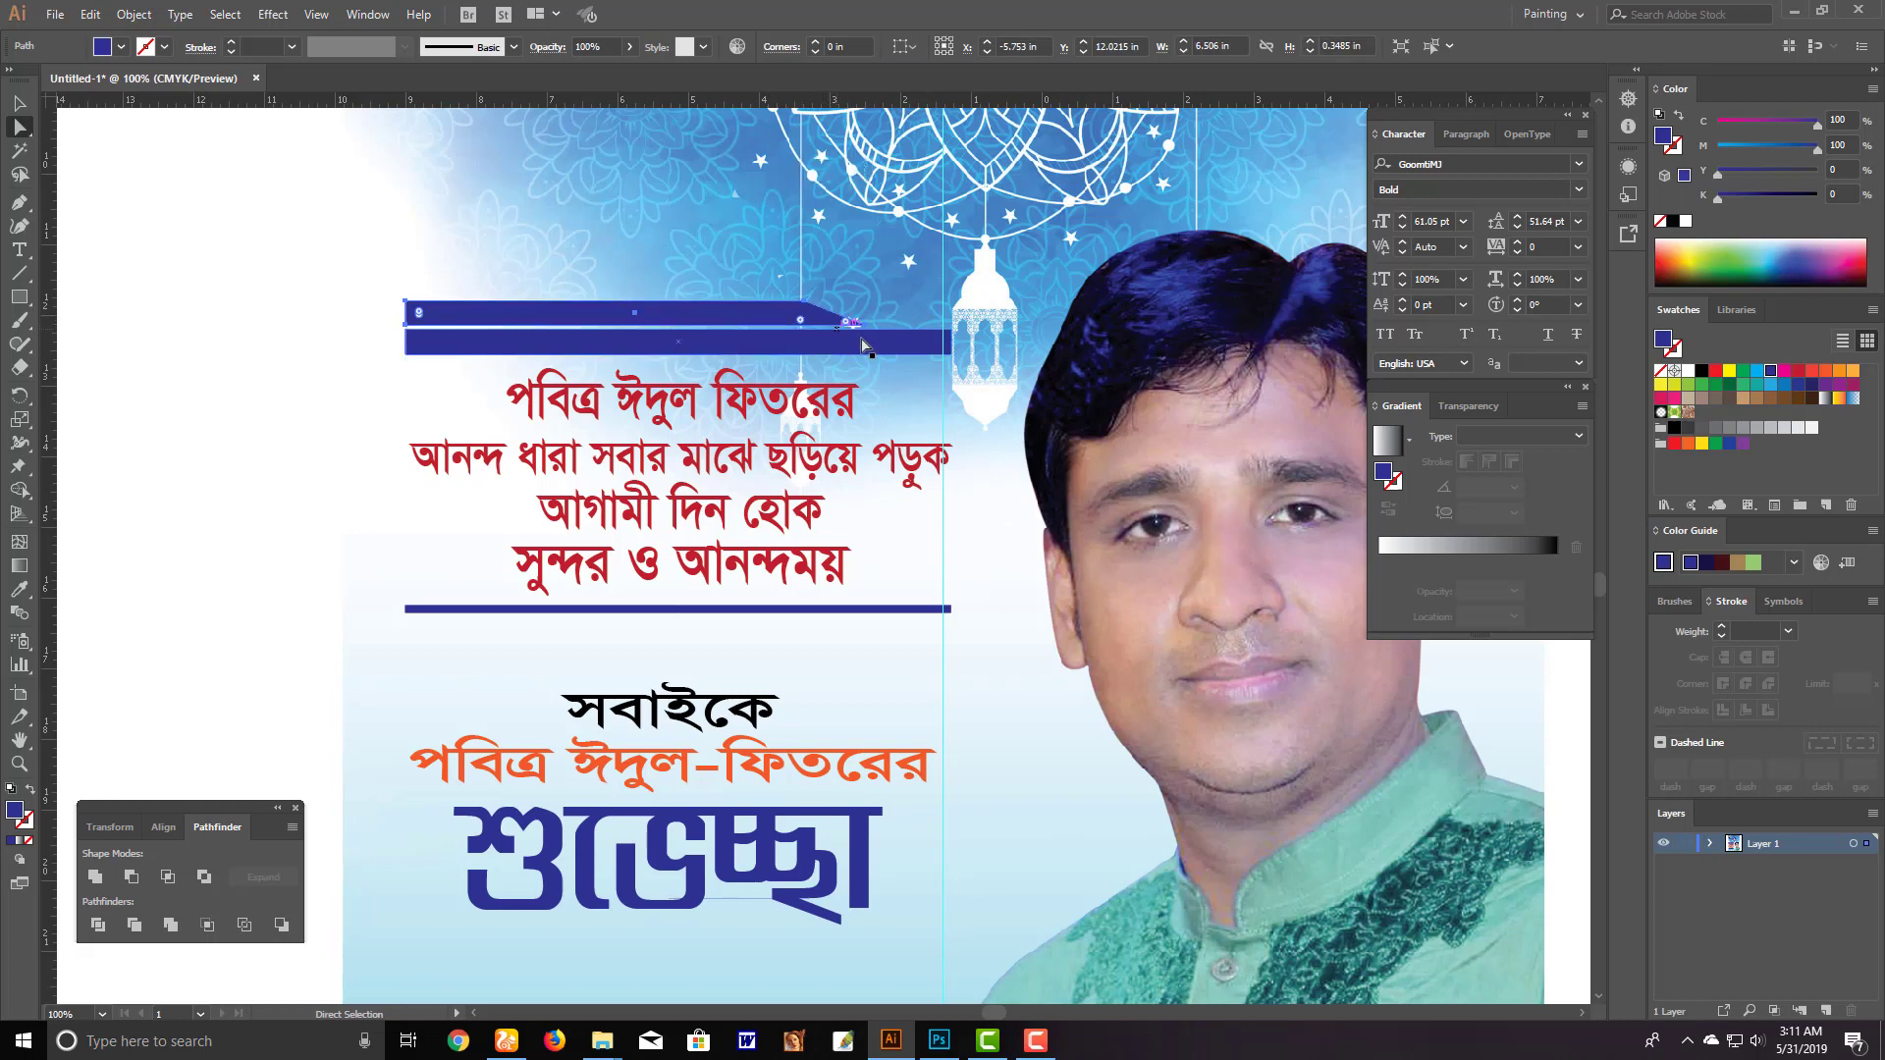
{"action": "key", "text": "Up"}
{"action": "key", "text": "Up"}
{"action": "key", "text": "Up"}
{"action": "left_click", "coordinate": [1809, 371]}
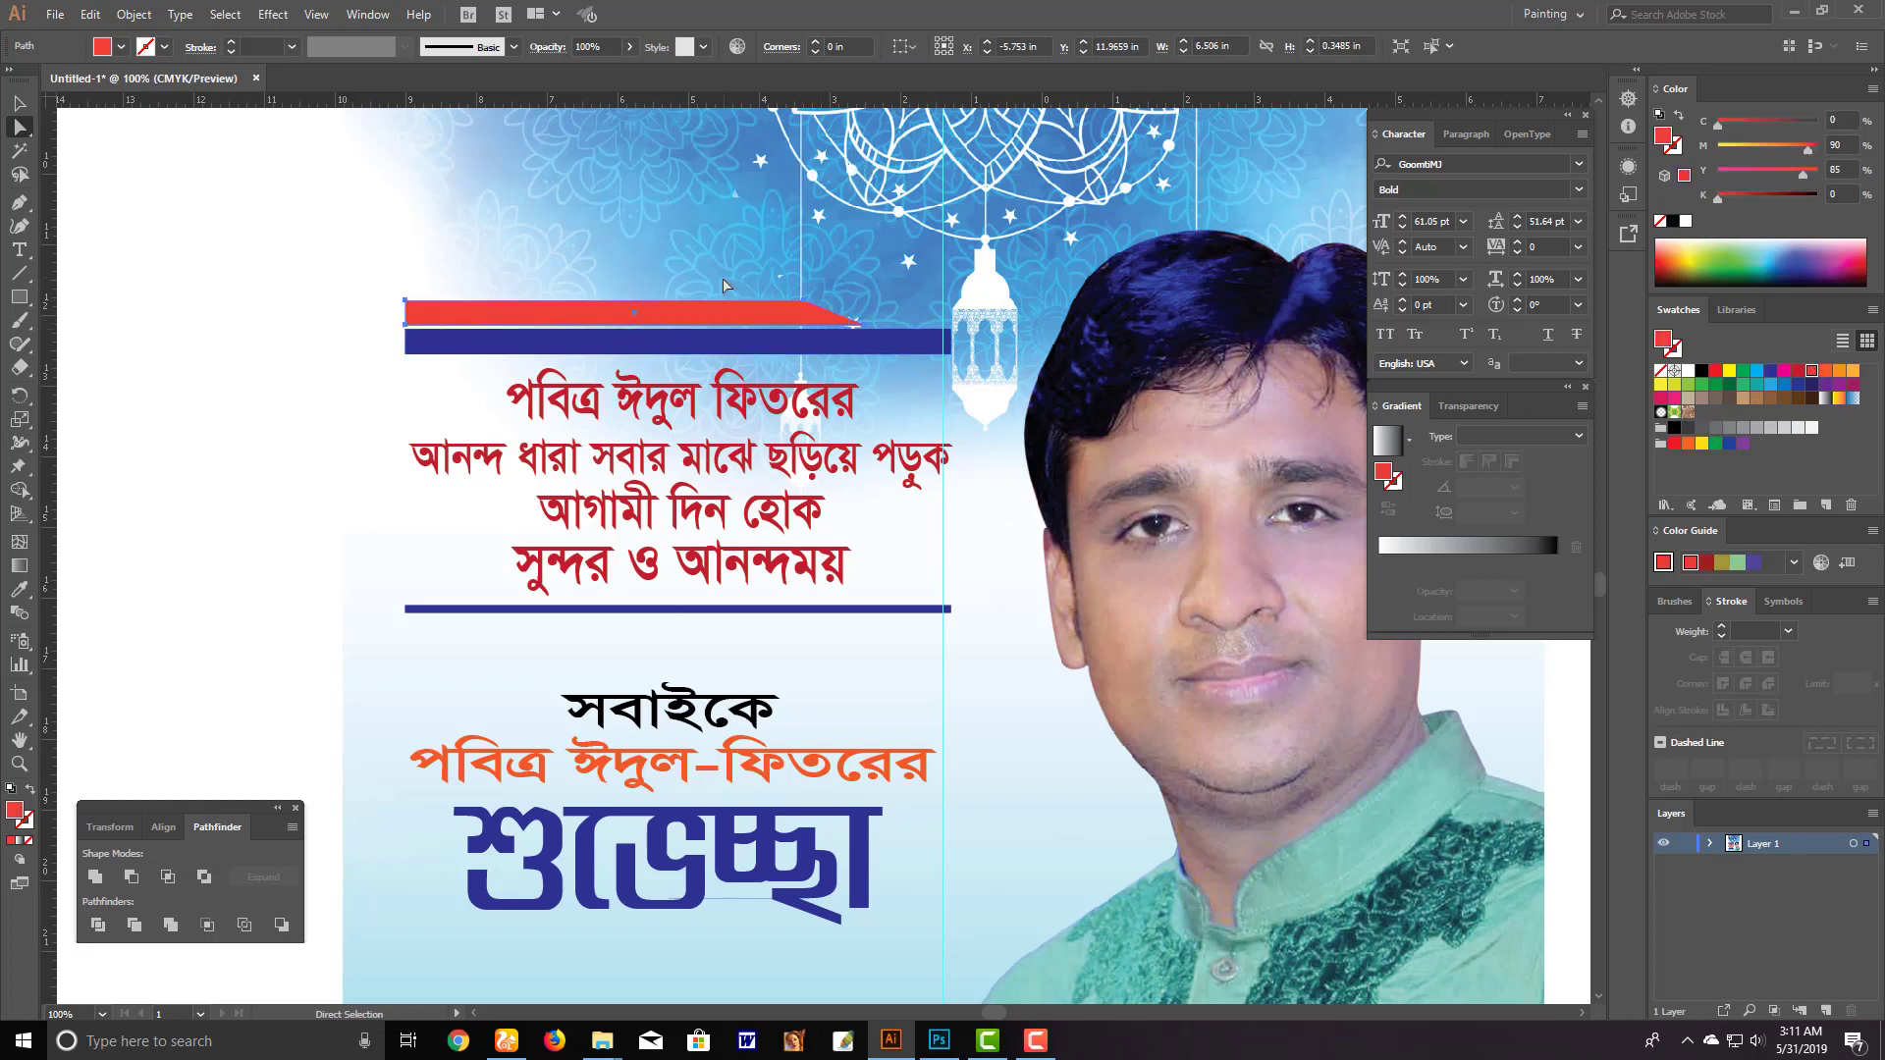
Thin the blue rule and nudge both bars slightly down
{"action": "left_click", "coordinate": [720, 345]}
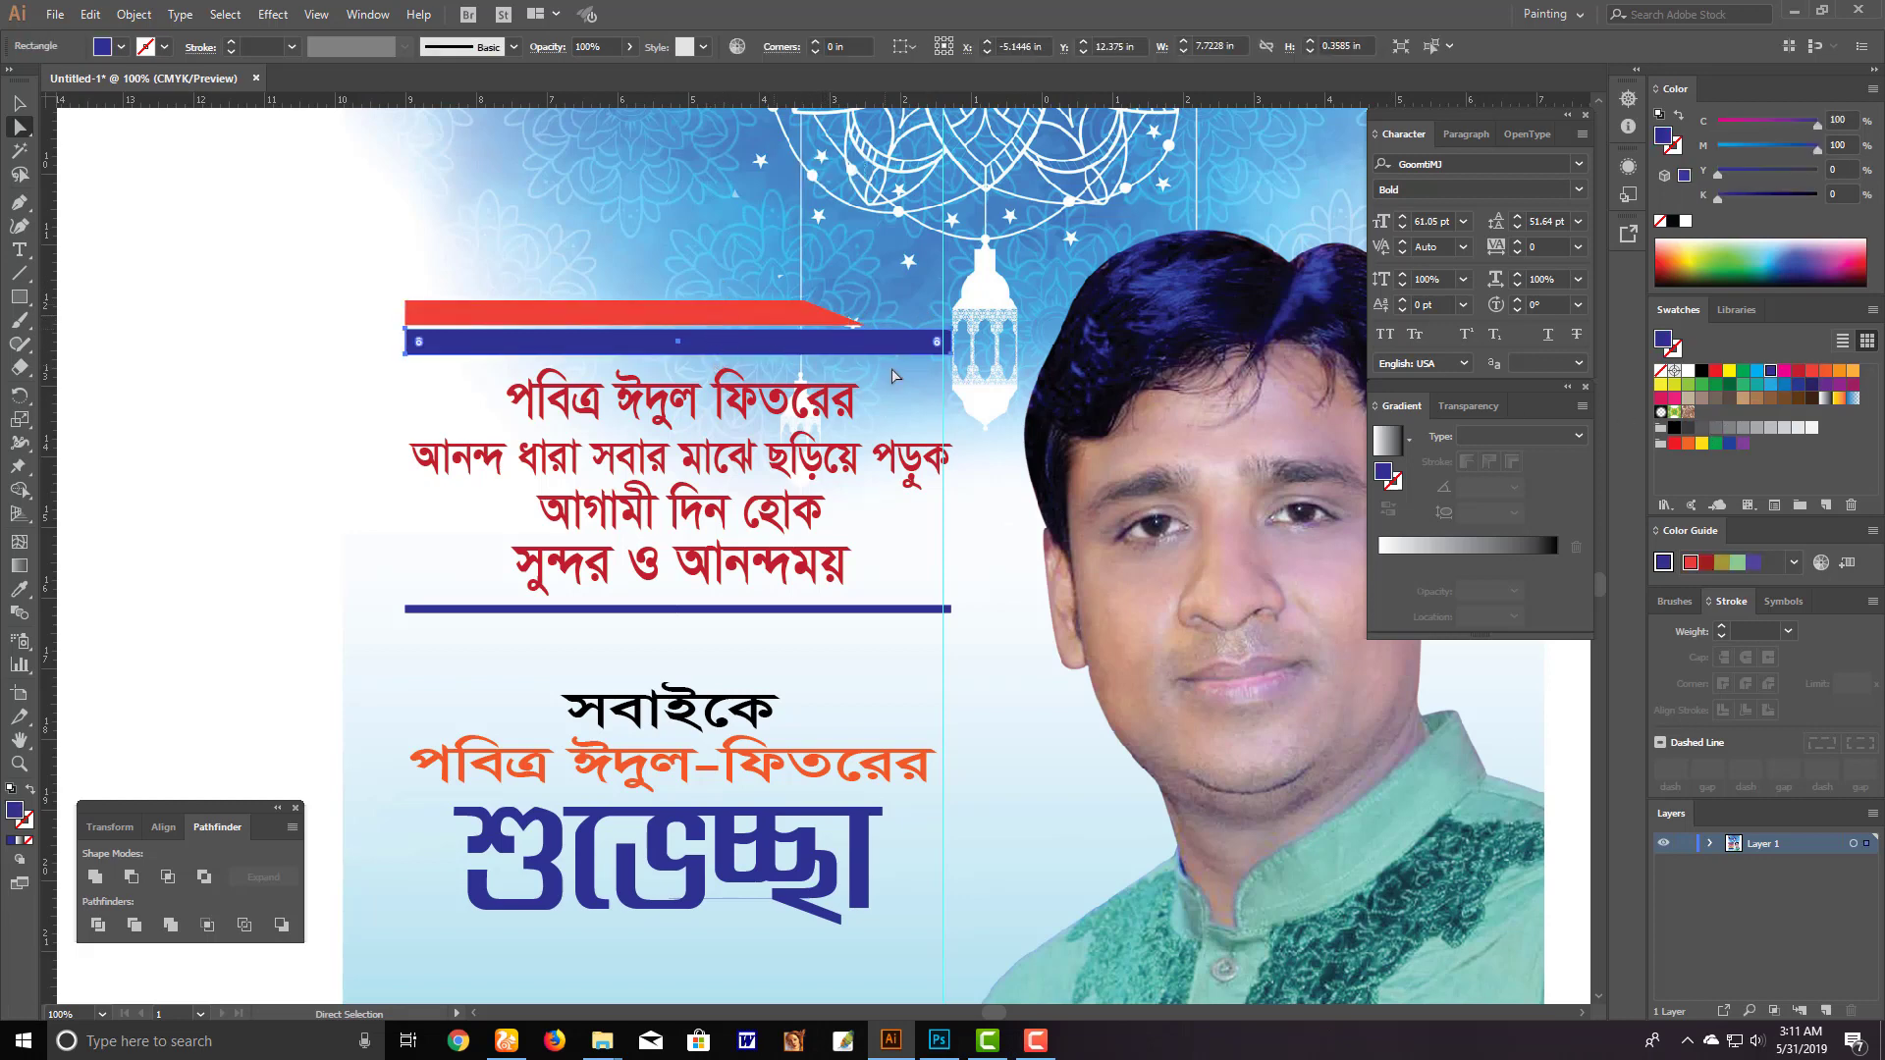
{"action": "left_click", "coordinate": [924, 364]}
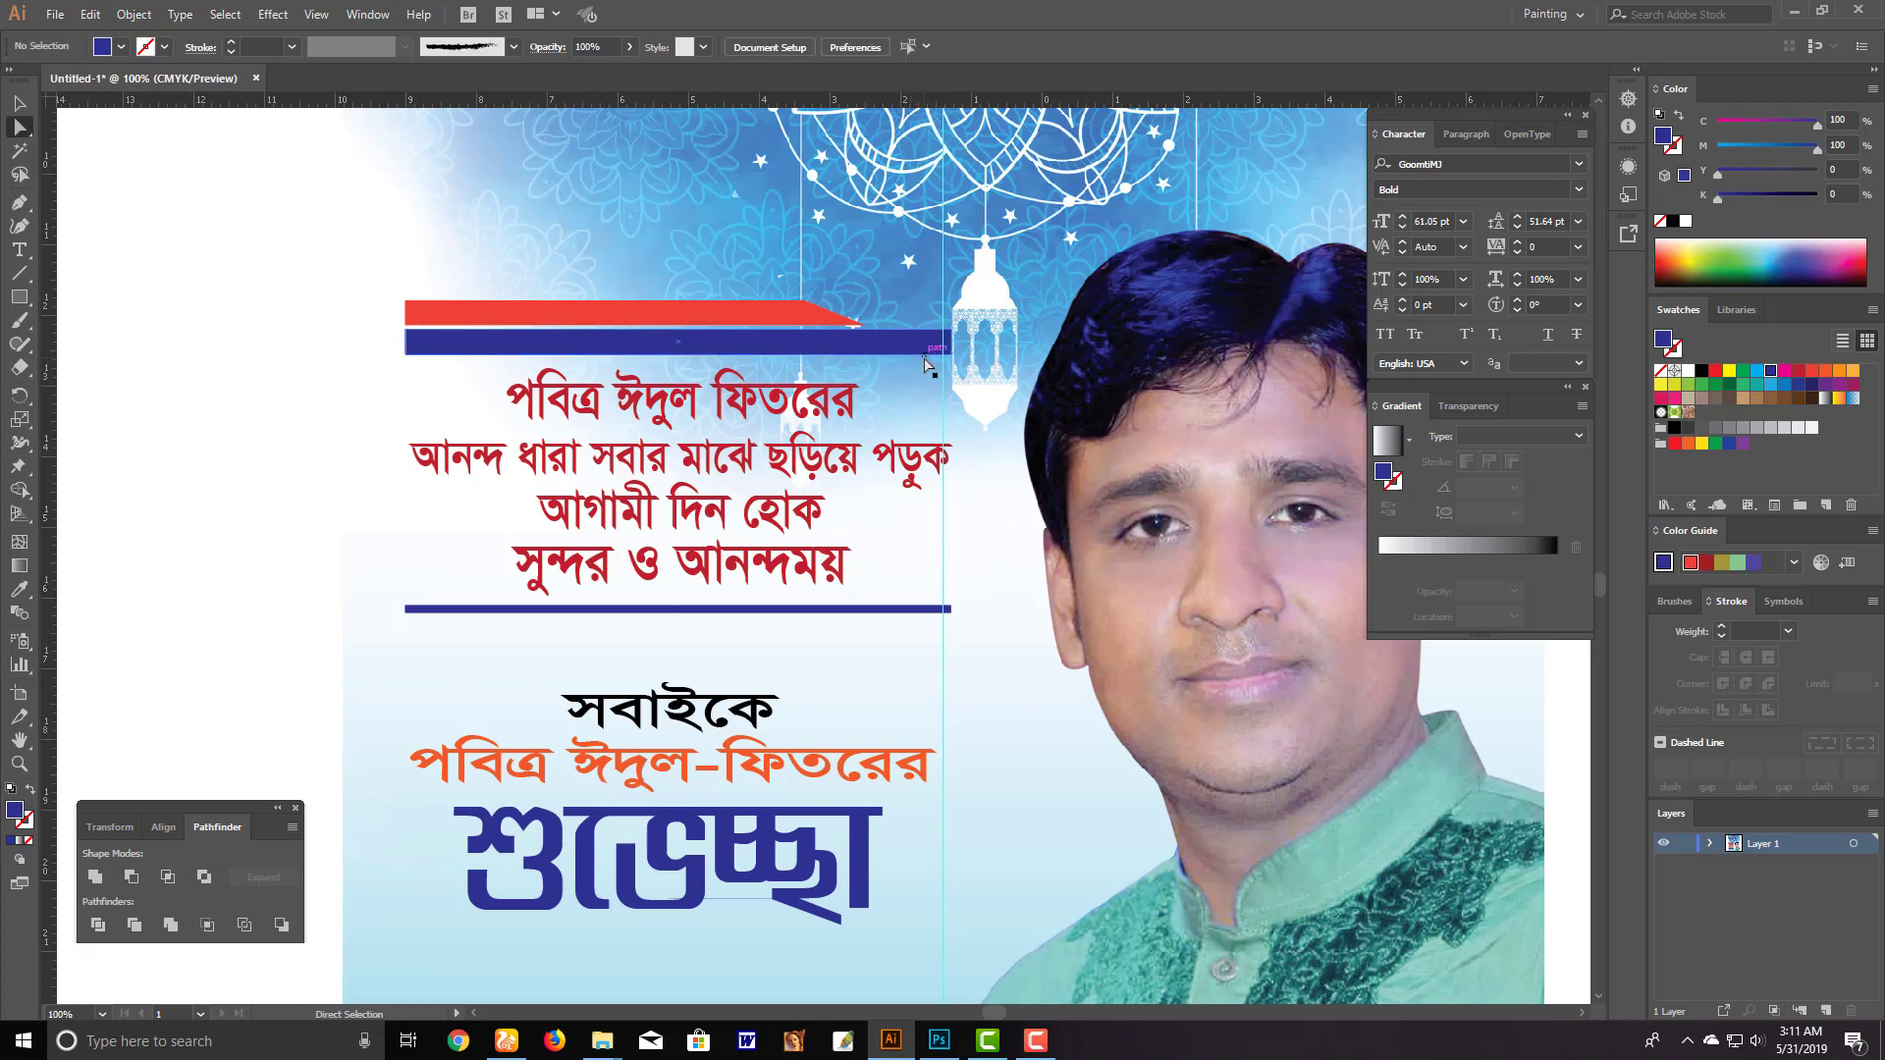
{"action": "key", "text": "Up"}
{"action": "key", "text": "Up"}
{"action": "key", "text": "Up"}
{"action": "key", "text": "Up"}
{"action": "key", "text": "Up"}
{"action": "key", "text": "Up"}
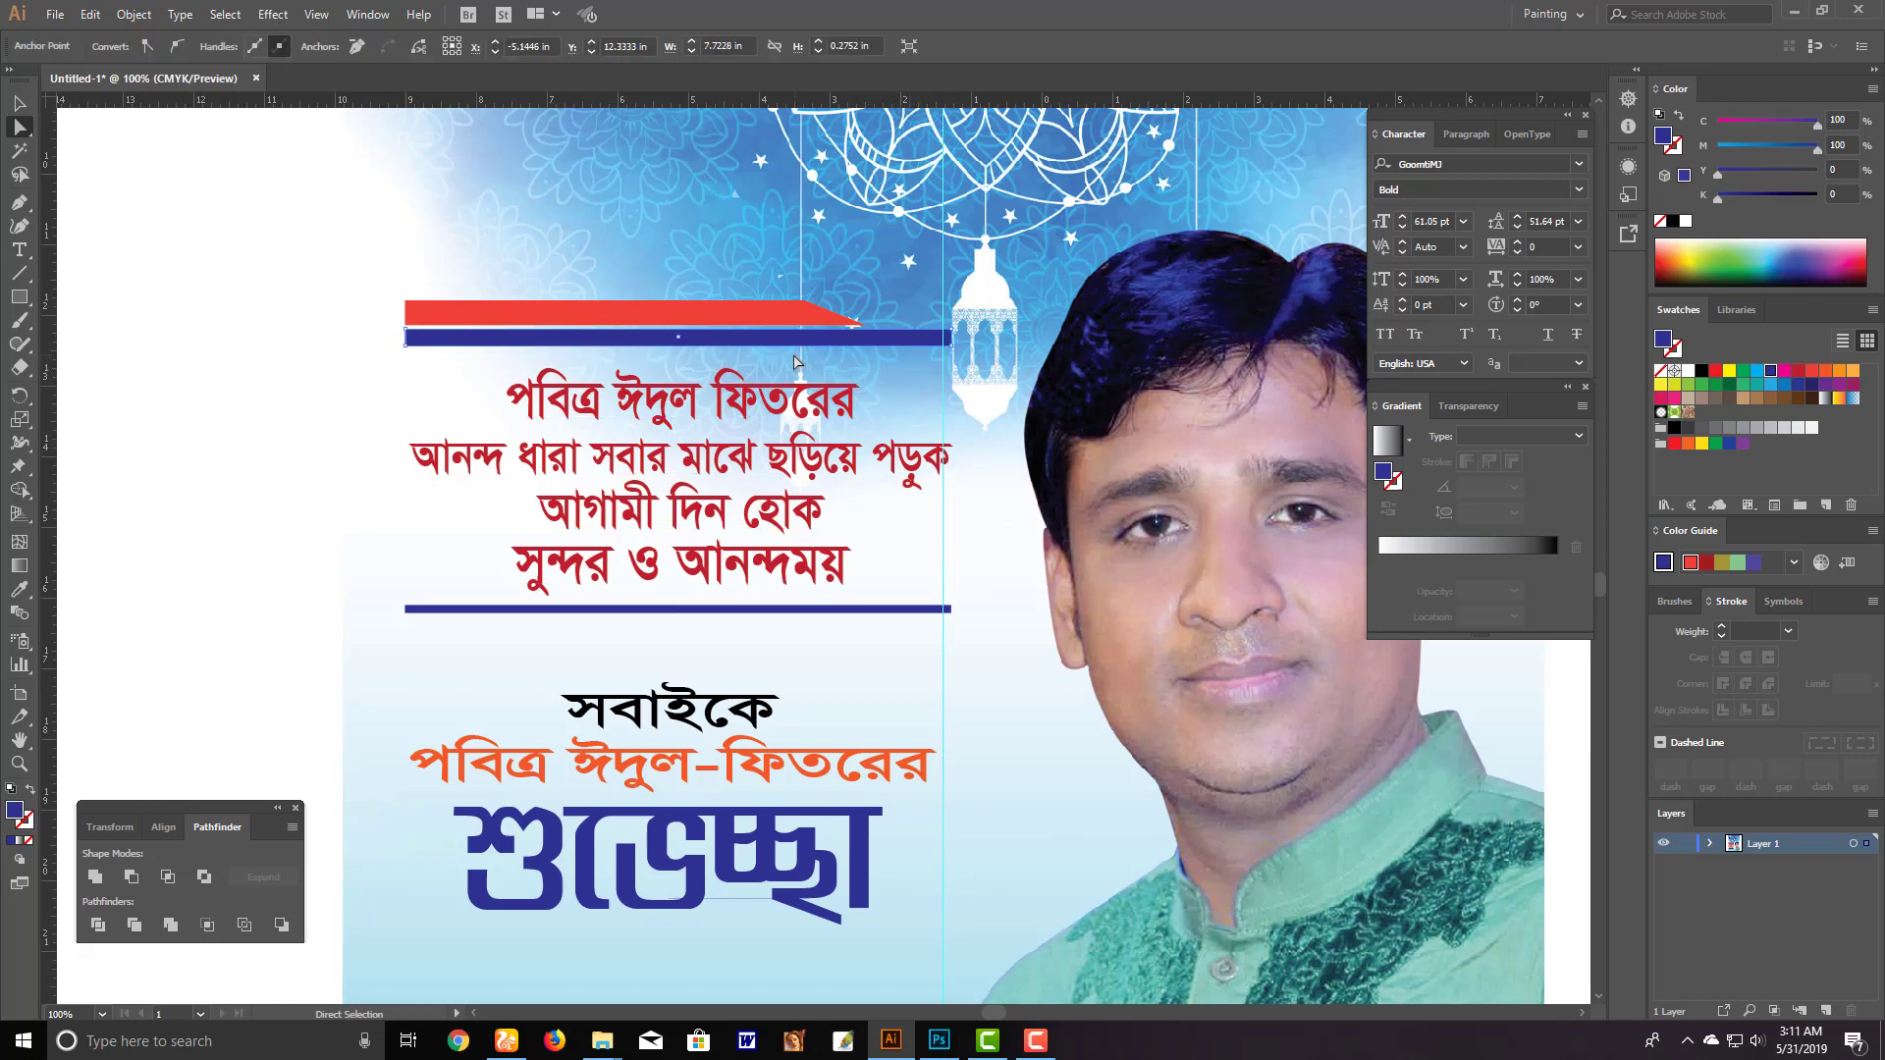
{"action": "left_click", "coordinate": [786, 317], "text": "shift"}
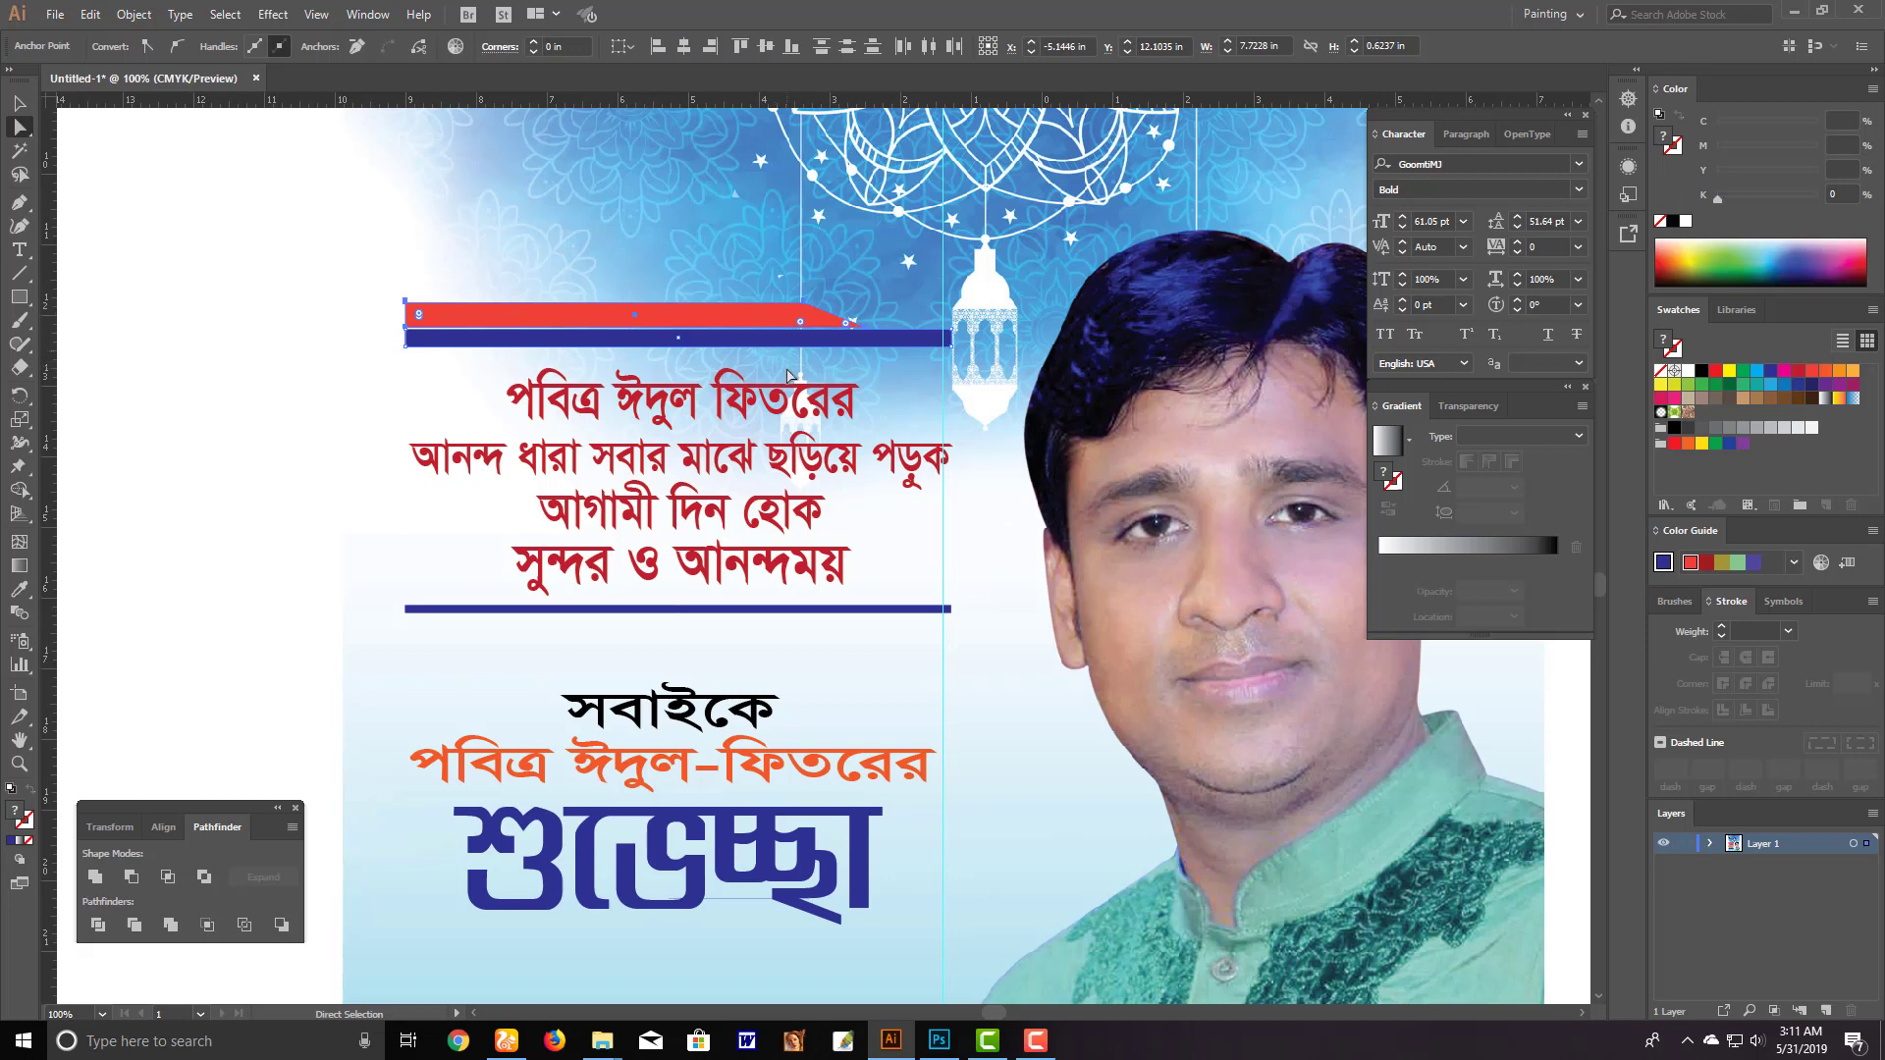
{"action": "key", "text": "Down"}
{"action": "key", "text": "Down"}
{"action": "key", "text": "Down"}
{"action": "key", "text": "Down"}
{"action": "key", "text": "Down"}
{"action": "left_click", "coordinate": [911, 359]}
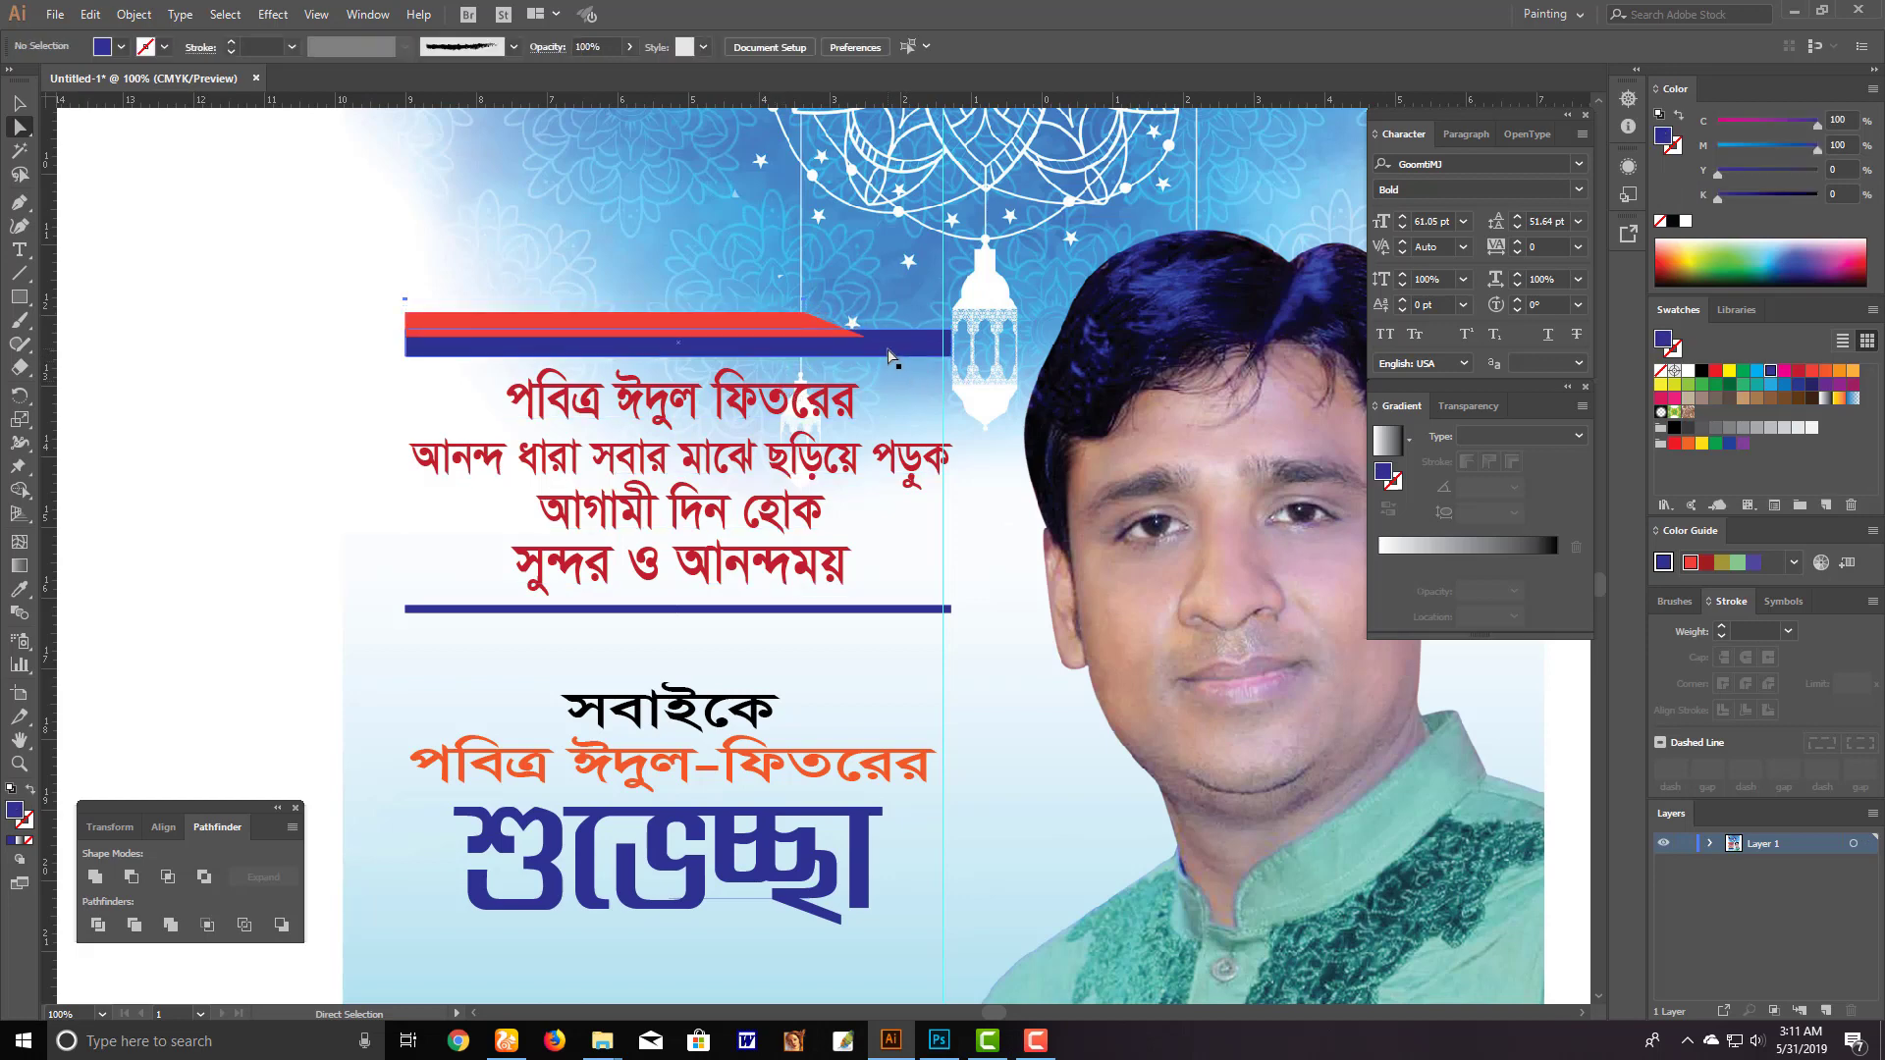
{"action": "left_click", "coordinate": [890, 356]}
{"action": "key", "text": "Down"}
{"action": "key", "text": "Down"}
{"action": "key", "text": "Down"}
{"action": "key", "text": "Down"}
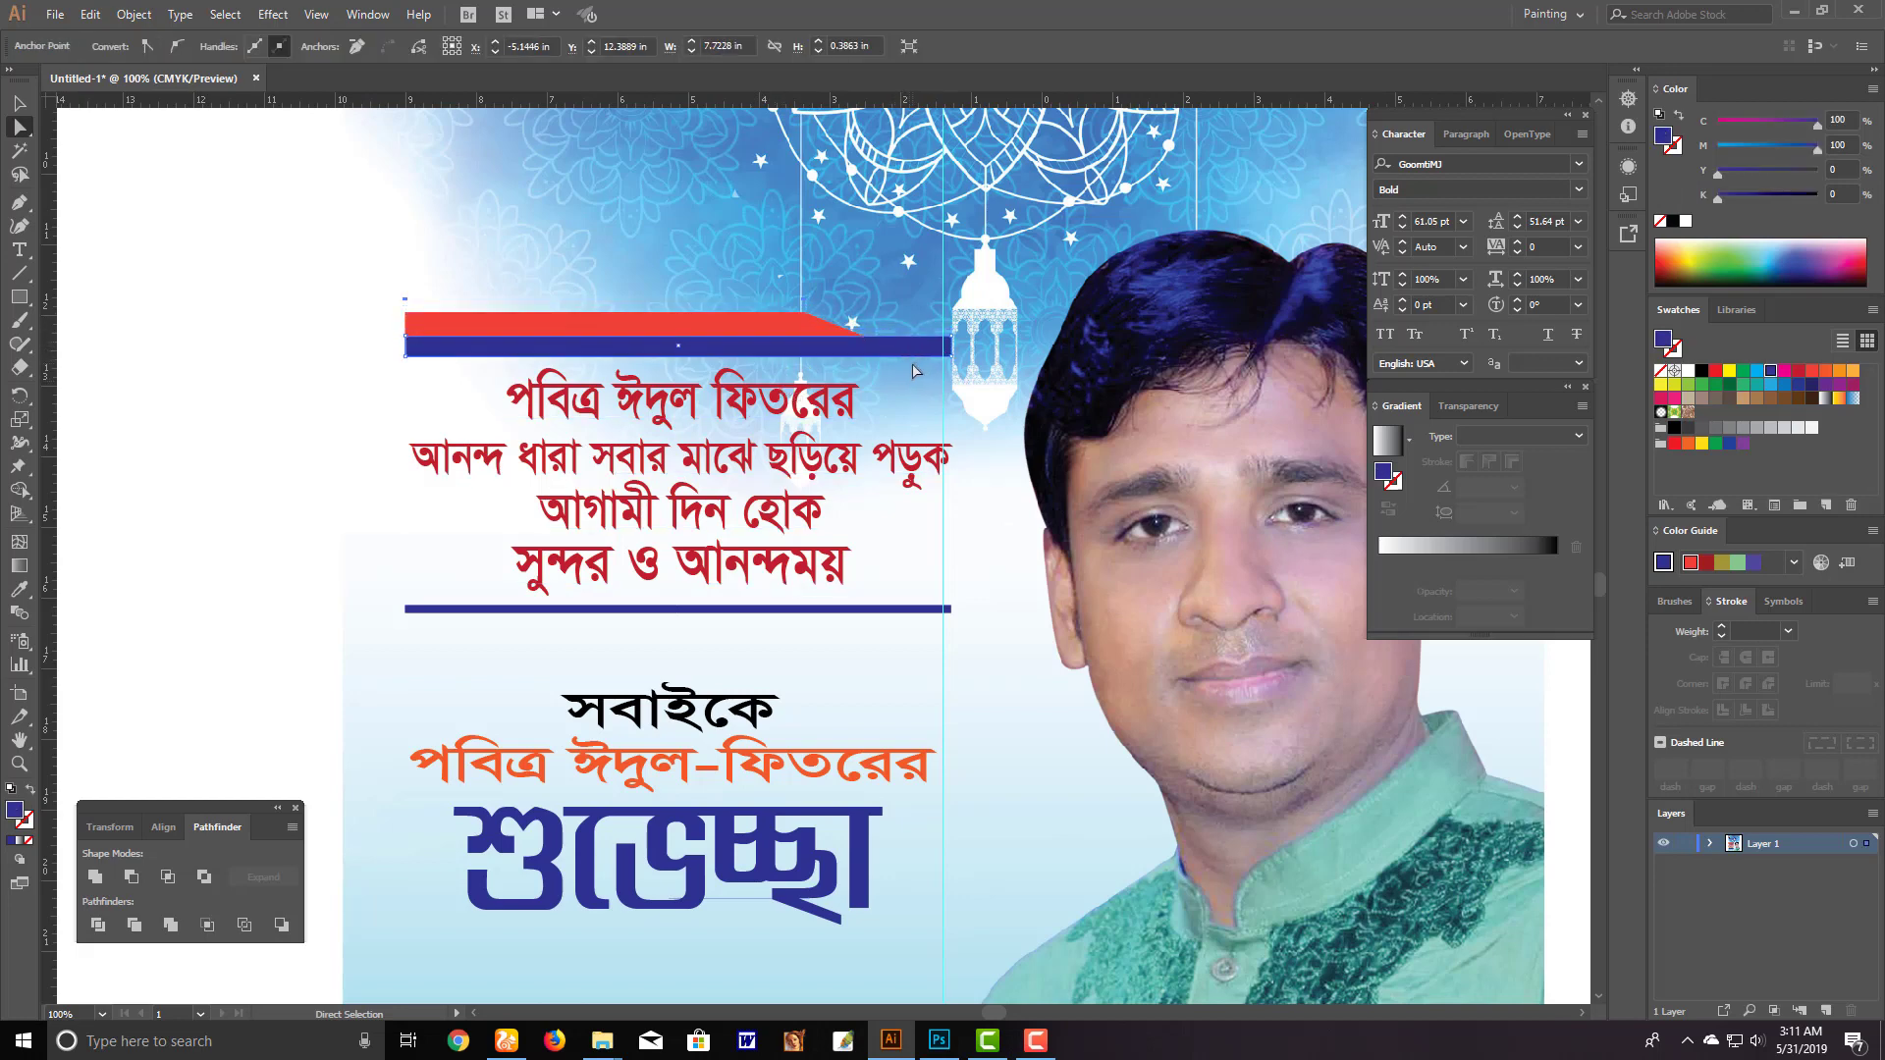
{"action": "key", "text": "Down"}
{"action": "key", "text": "Down"}
{"action": "key", "text": "Down"}
{"action": "key", "text": "Down"}
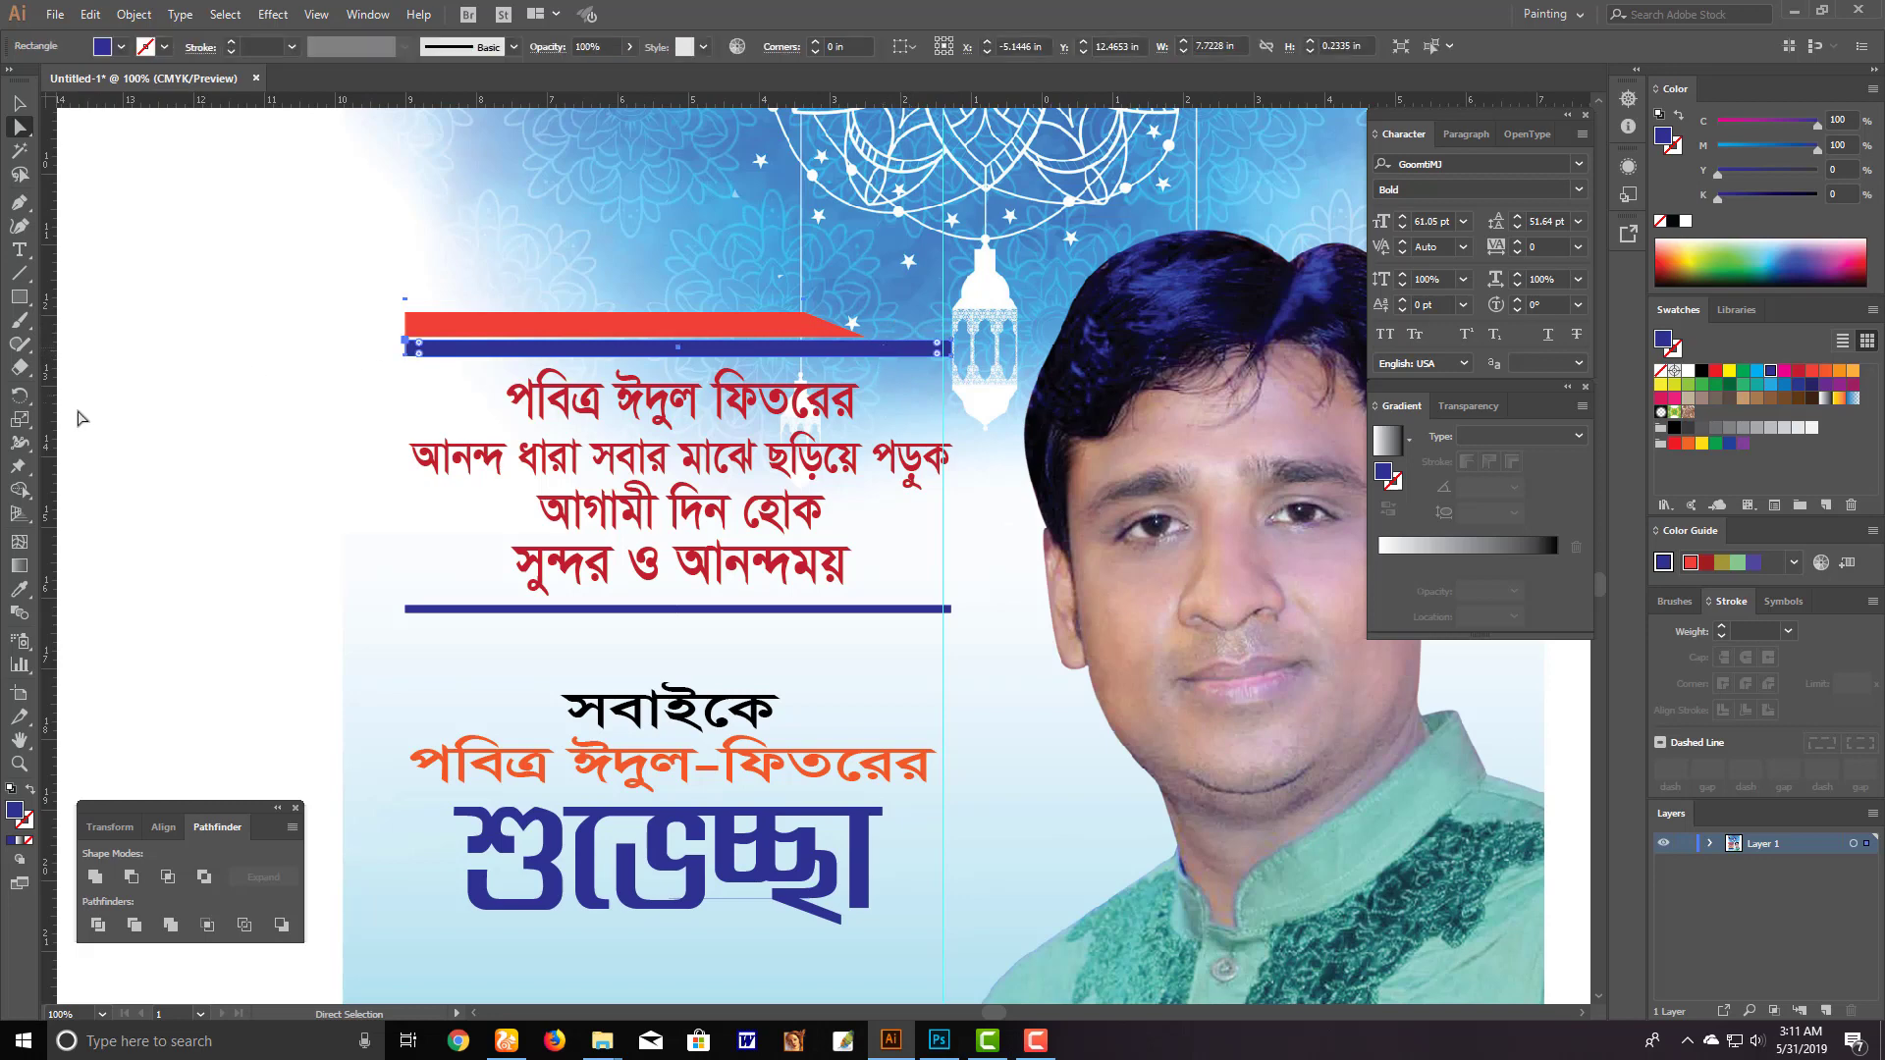
Recolour the blue rule by sampling the background's light blue with the Eyedropper
{"action": "left_click", "coordinate": [18, 589]}
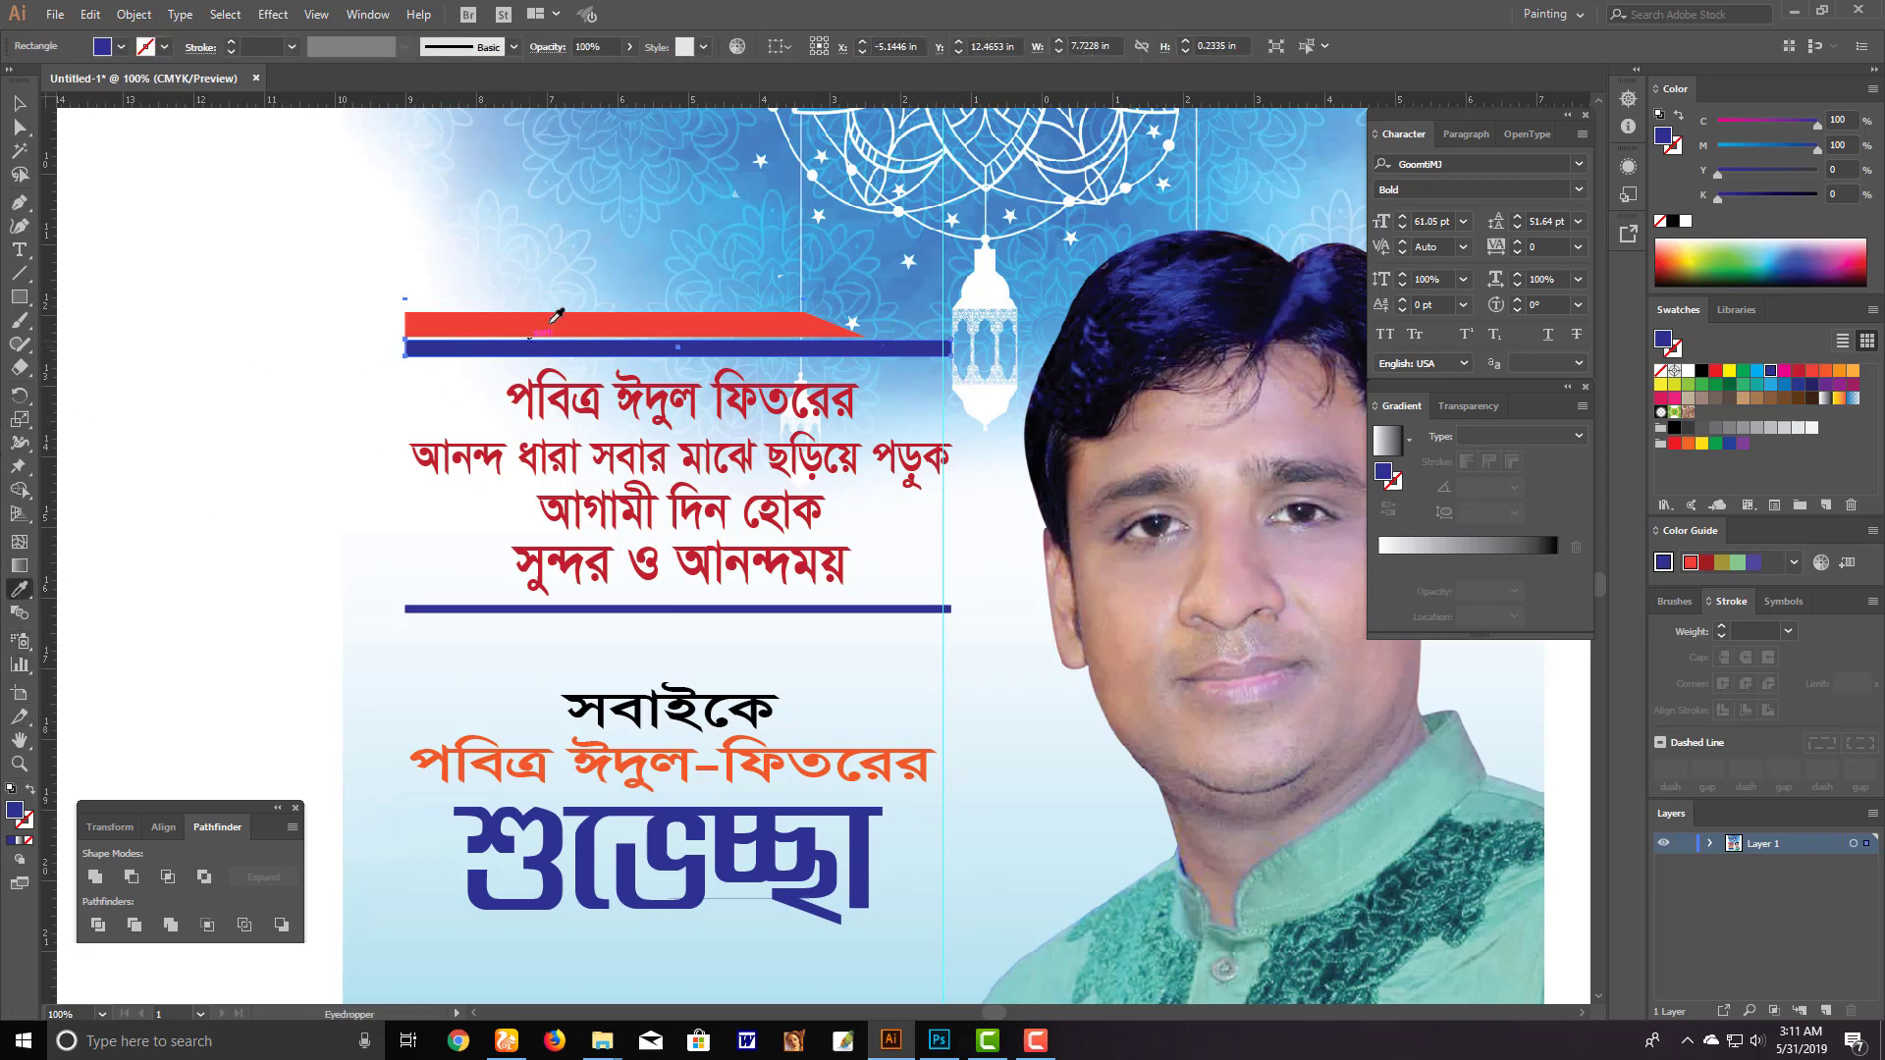
{"action": "left_click", "coordinate": [768, 248]}
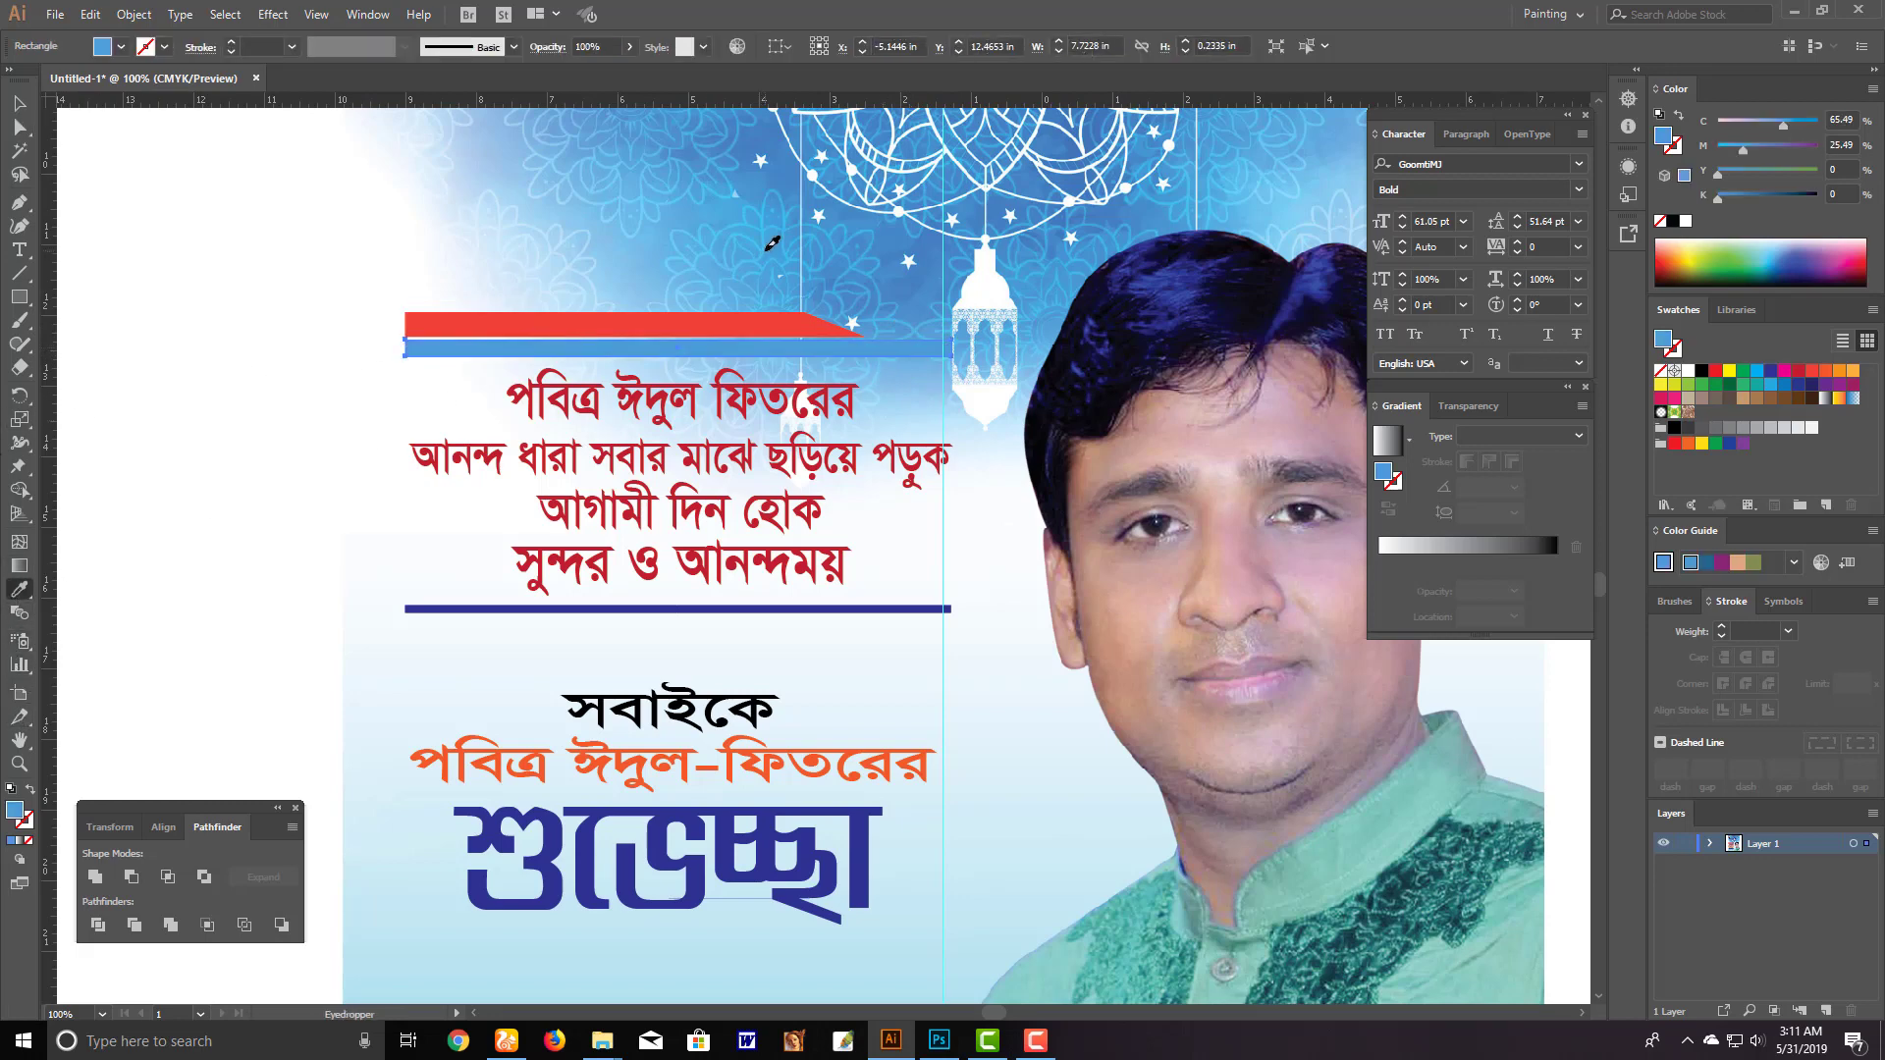
{"action": "left_click", "coordinate": [910, 251]}
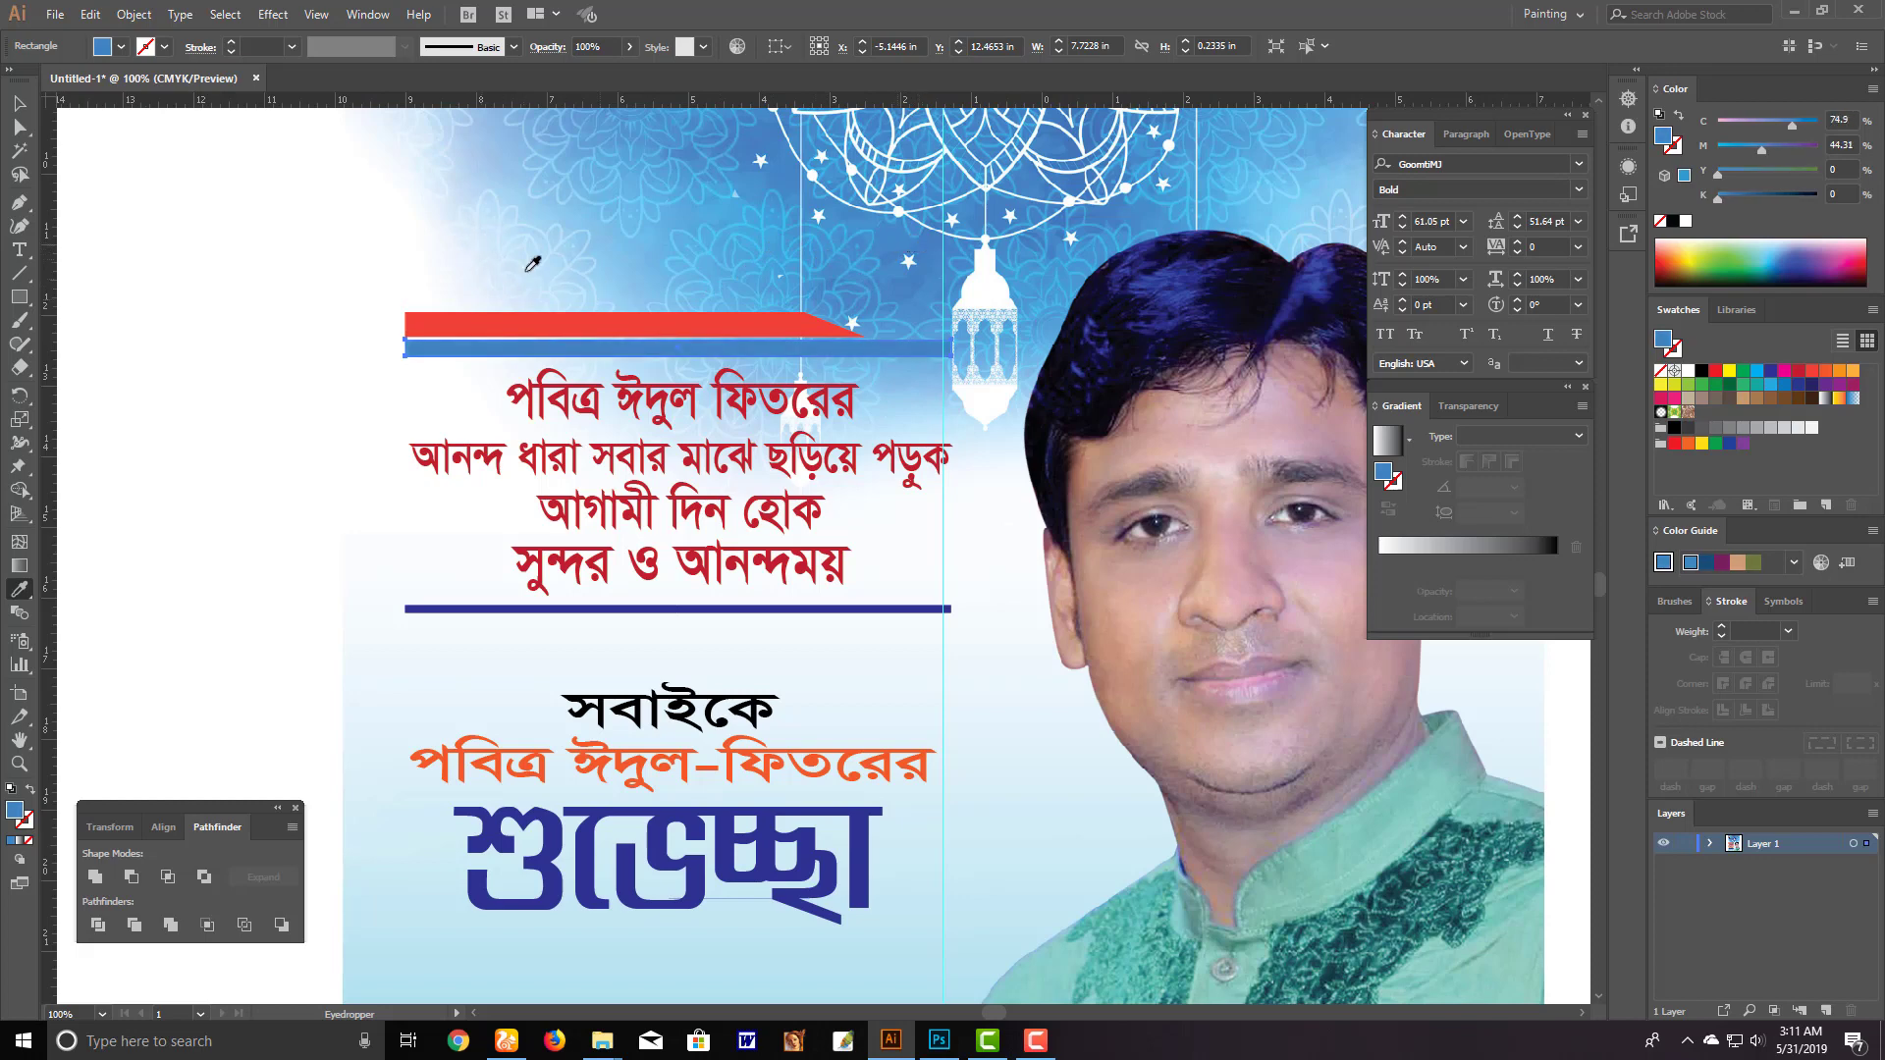
{"action": "left_click", "coordinate": [19, 102]}
{"action": "key", "text": "ctrl+shift+a"}
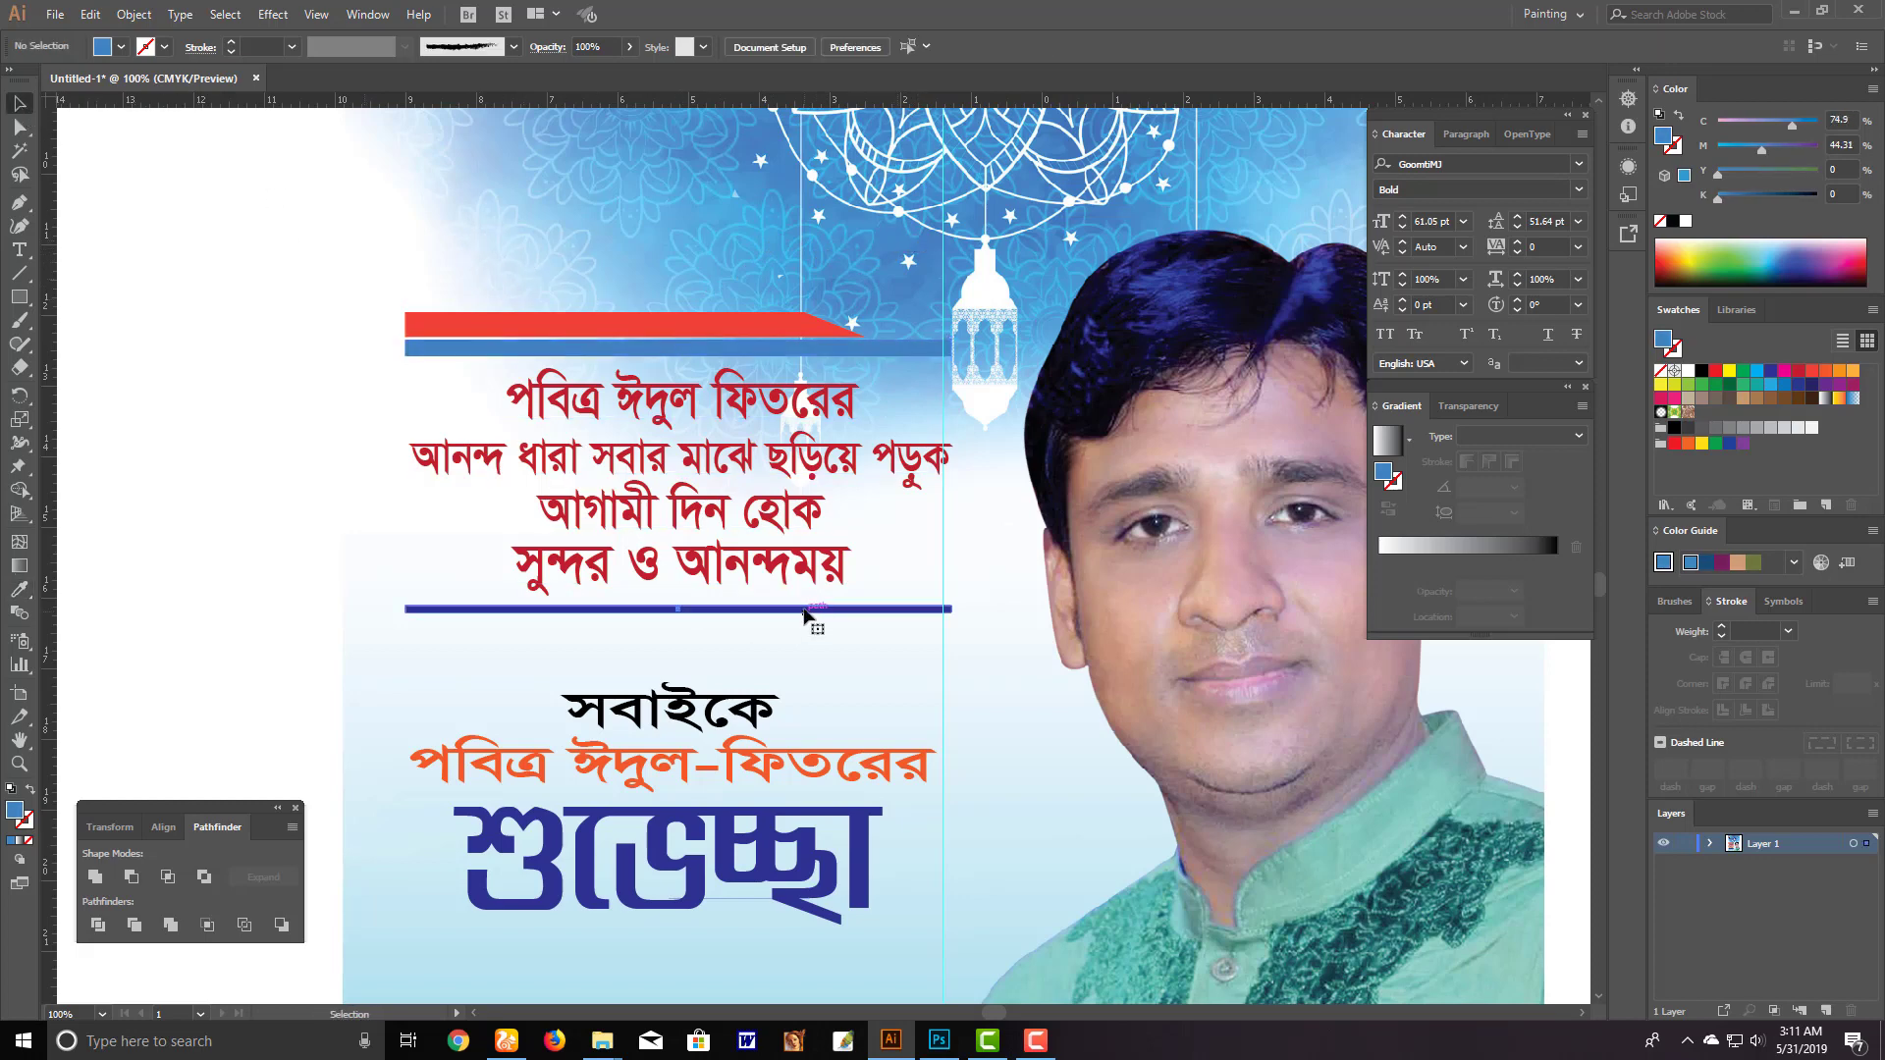
Copy the red tab and blue rule below the verse and flip them upside down
{"action": "left_click", "coordinate": [481, 322]}
{"action": "key", "text": "a"}
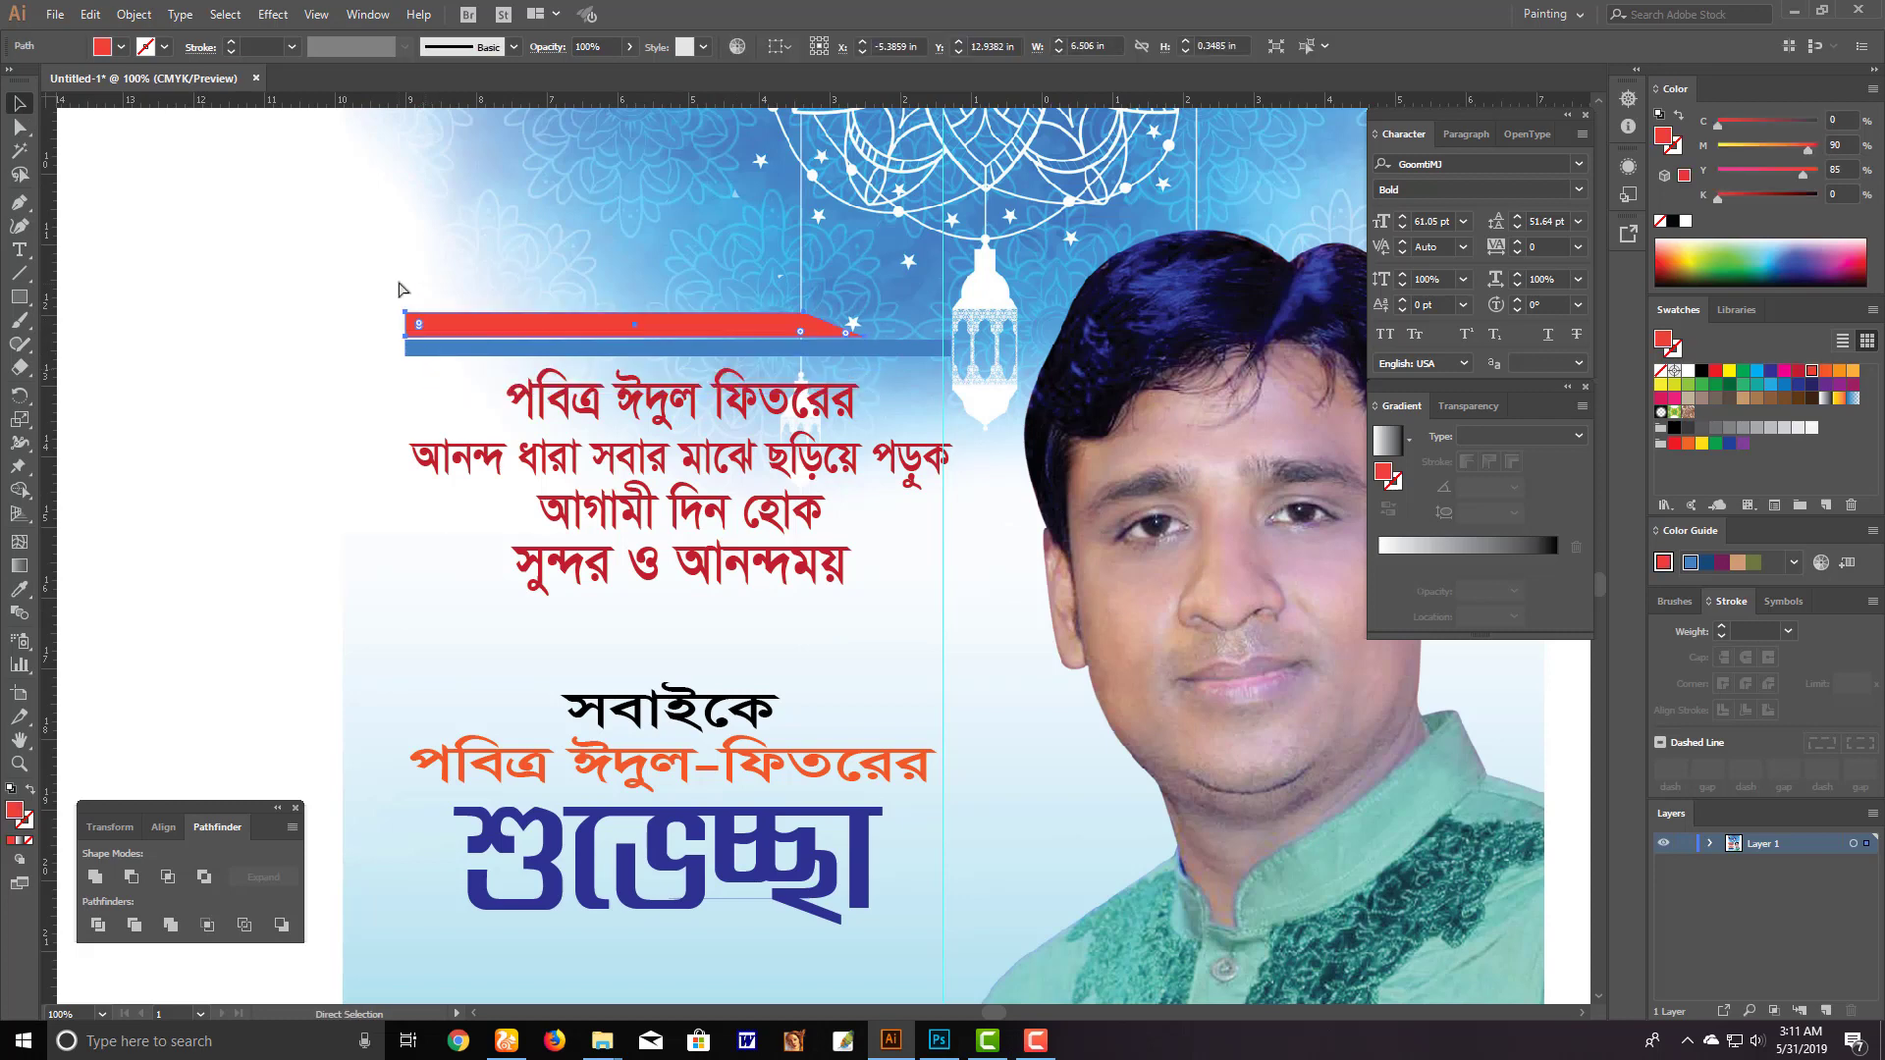
{"action": "mouse_move", "coordinate": [391, 294]}
{"action": "left_mouse_down"}
{"action": "mouse_move", "coordinate": [461, 373]}
{"action": "mouse_move", "coordinate": [503, 624]}
{"action": "left_mouse_up"}
{"action": "left_click_drag", "start_coordinate": [953, 594], "coordinate": [333, 668]}
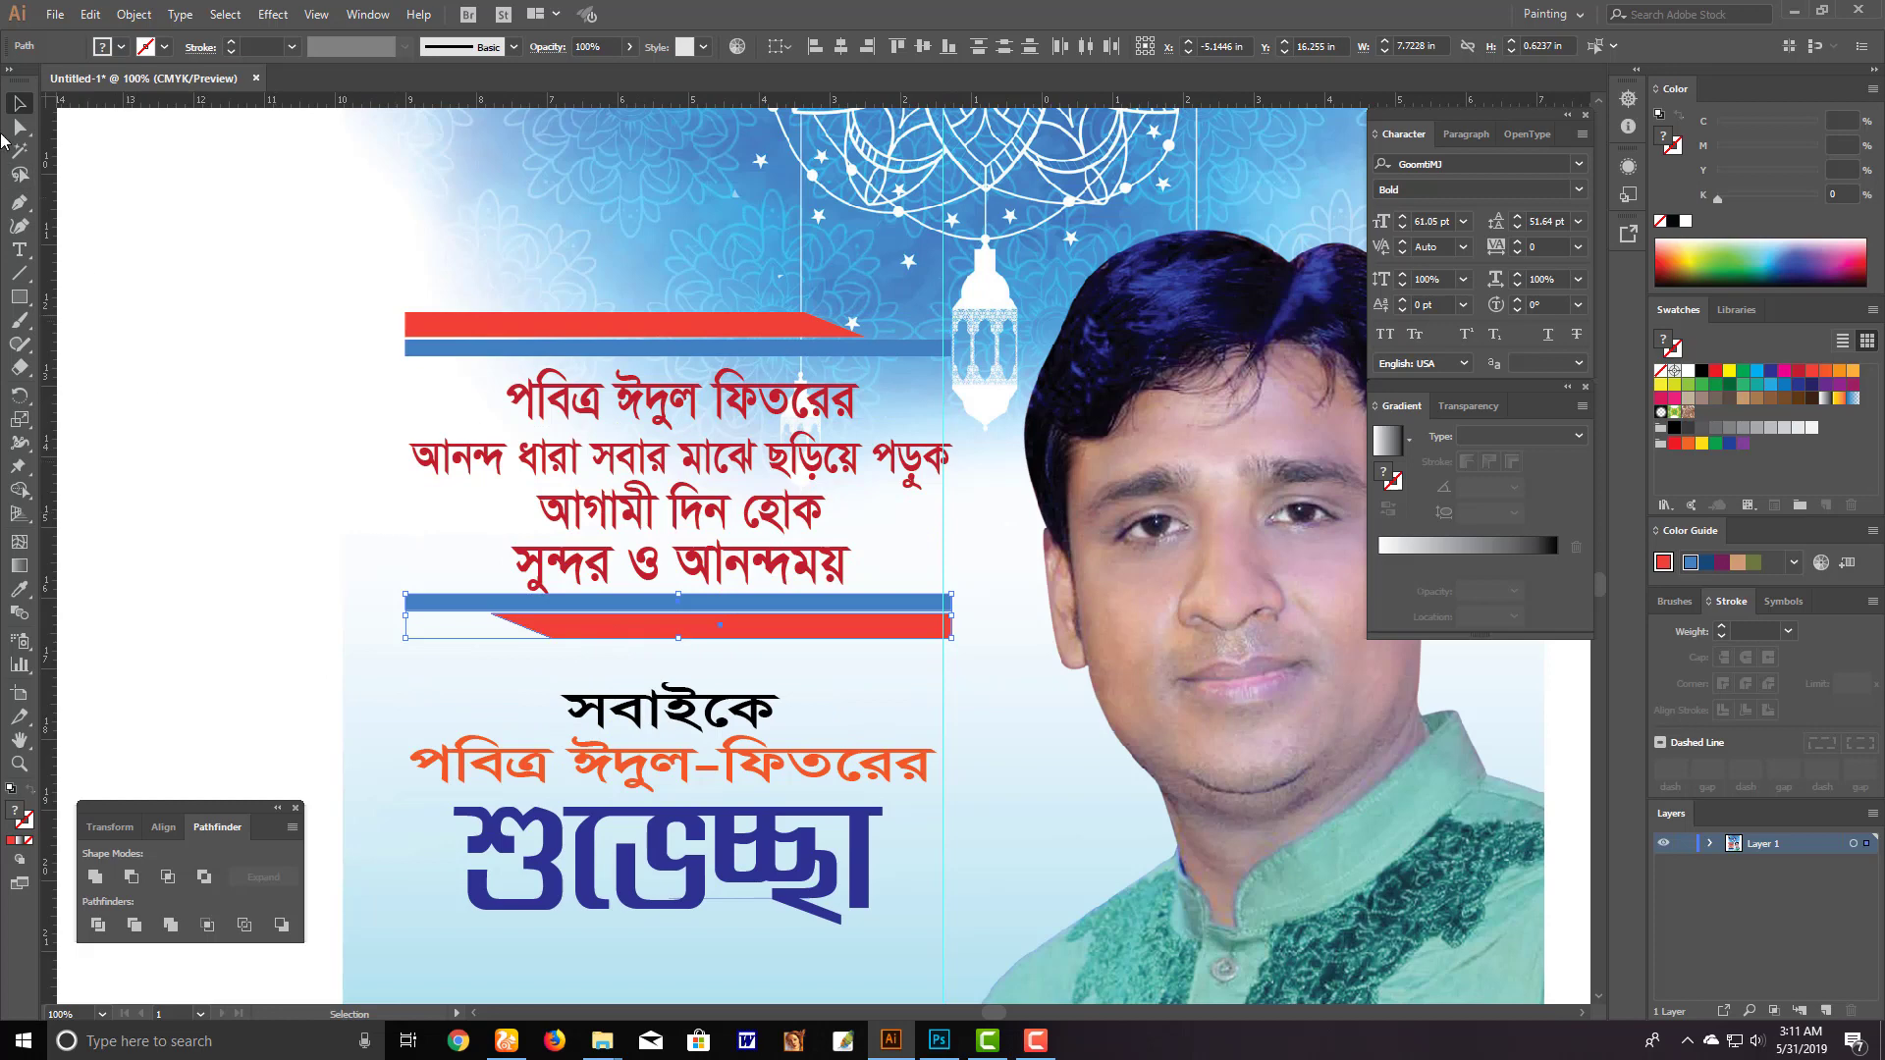
Narrow both red tabs from their right ends
{"action": "left_click", "coordinate": [420, 322]}
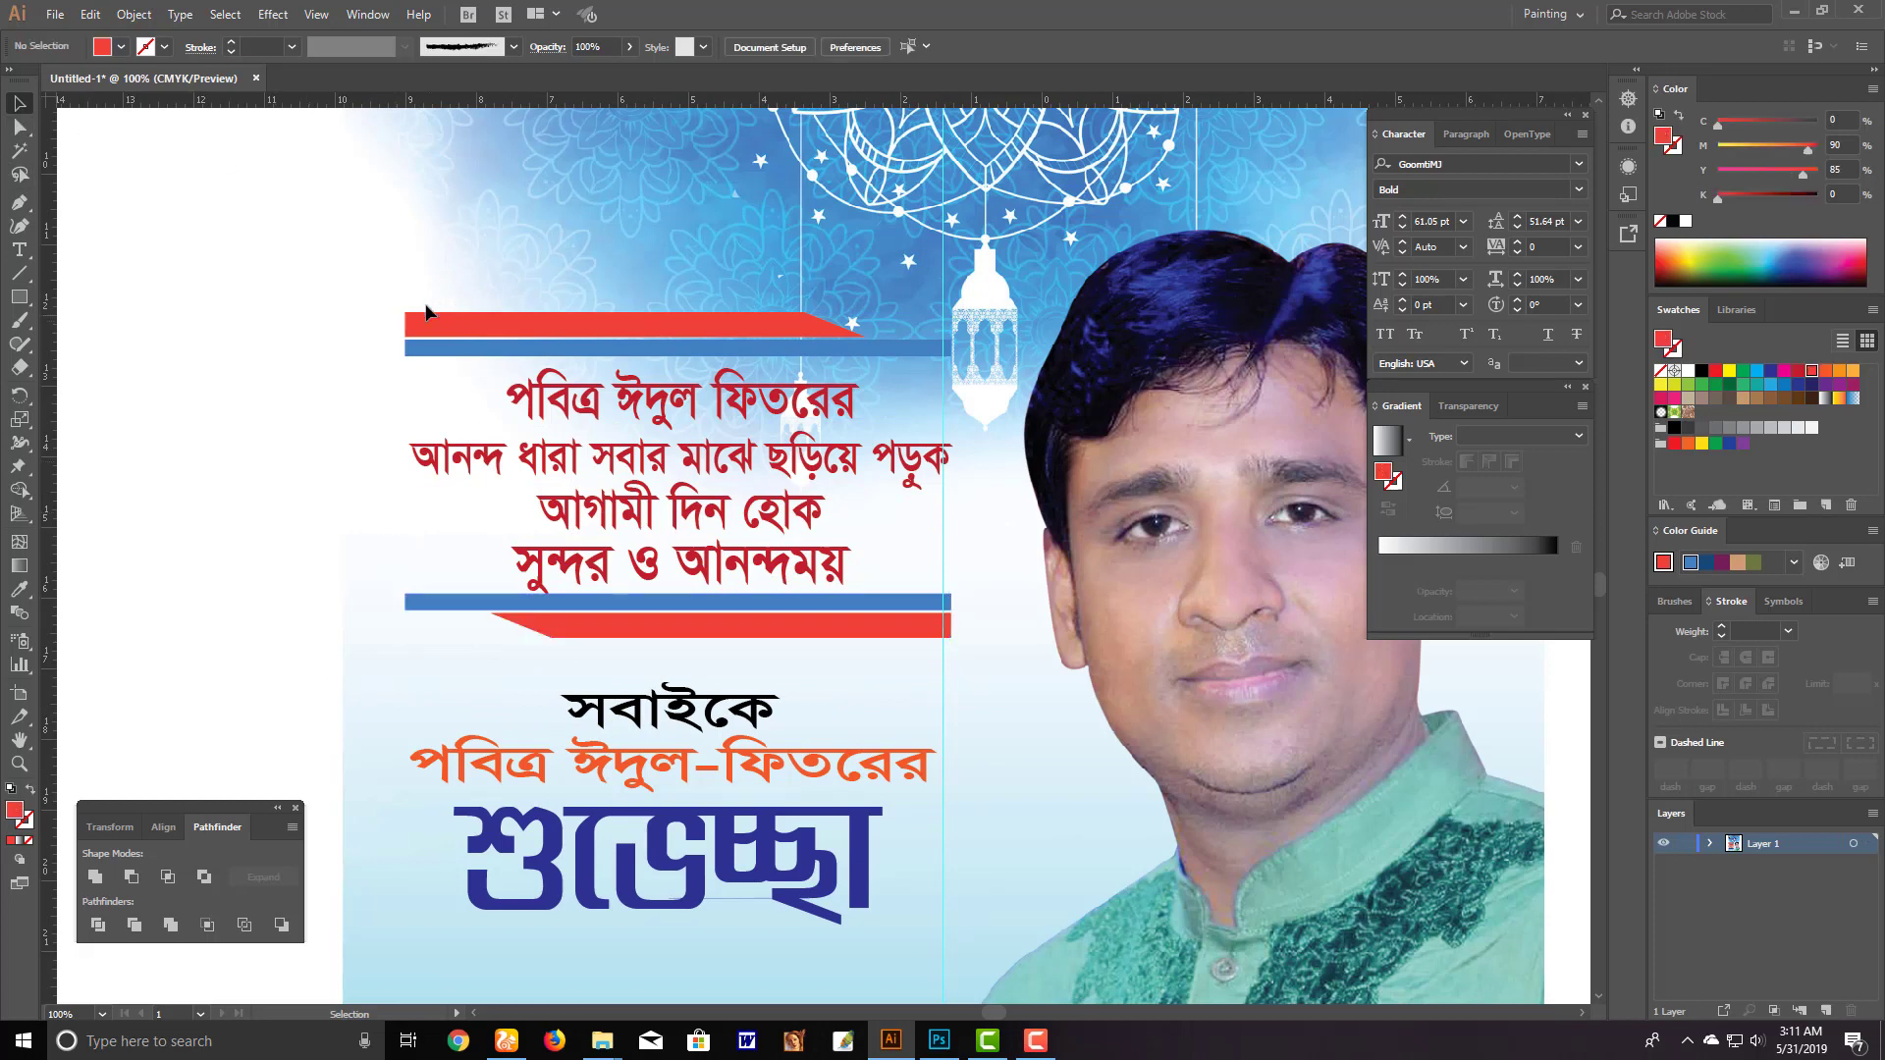
{"action": "left_click", "coordinate": [887, 612], "text": "shift"}
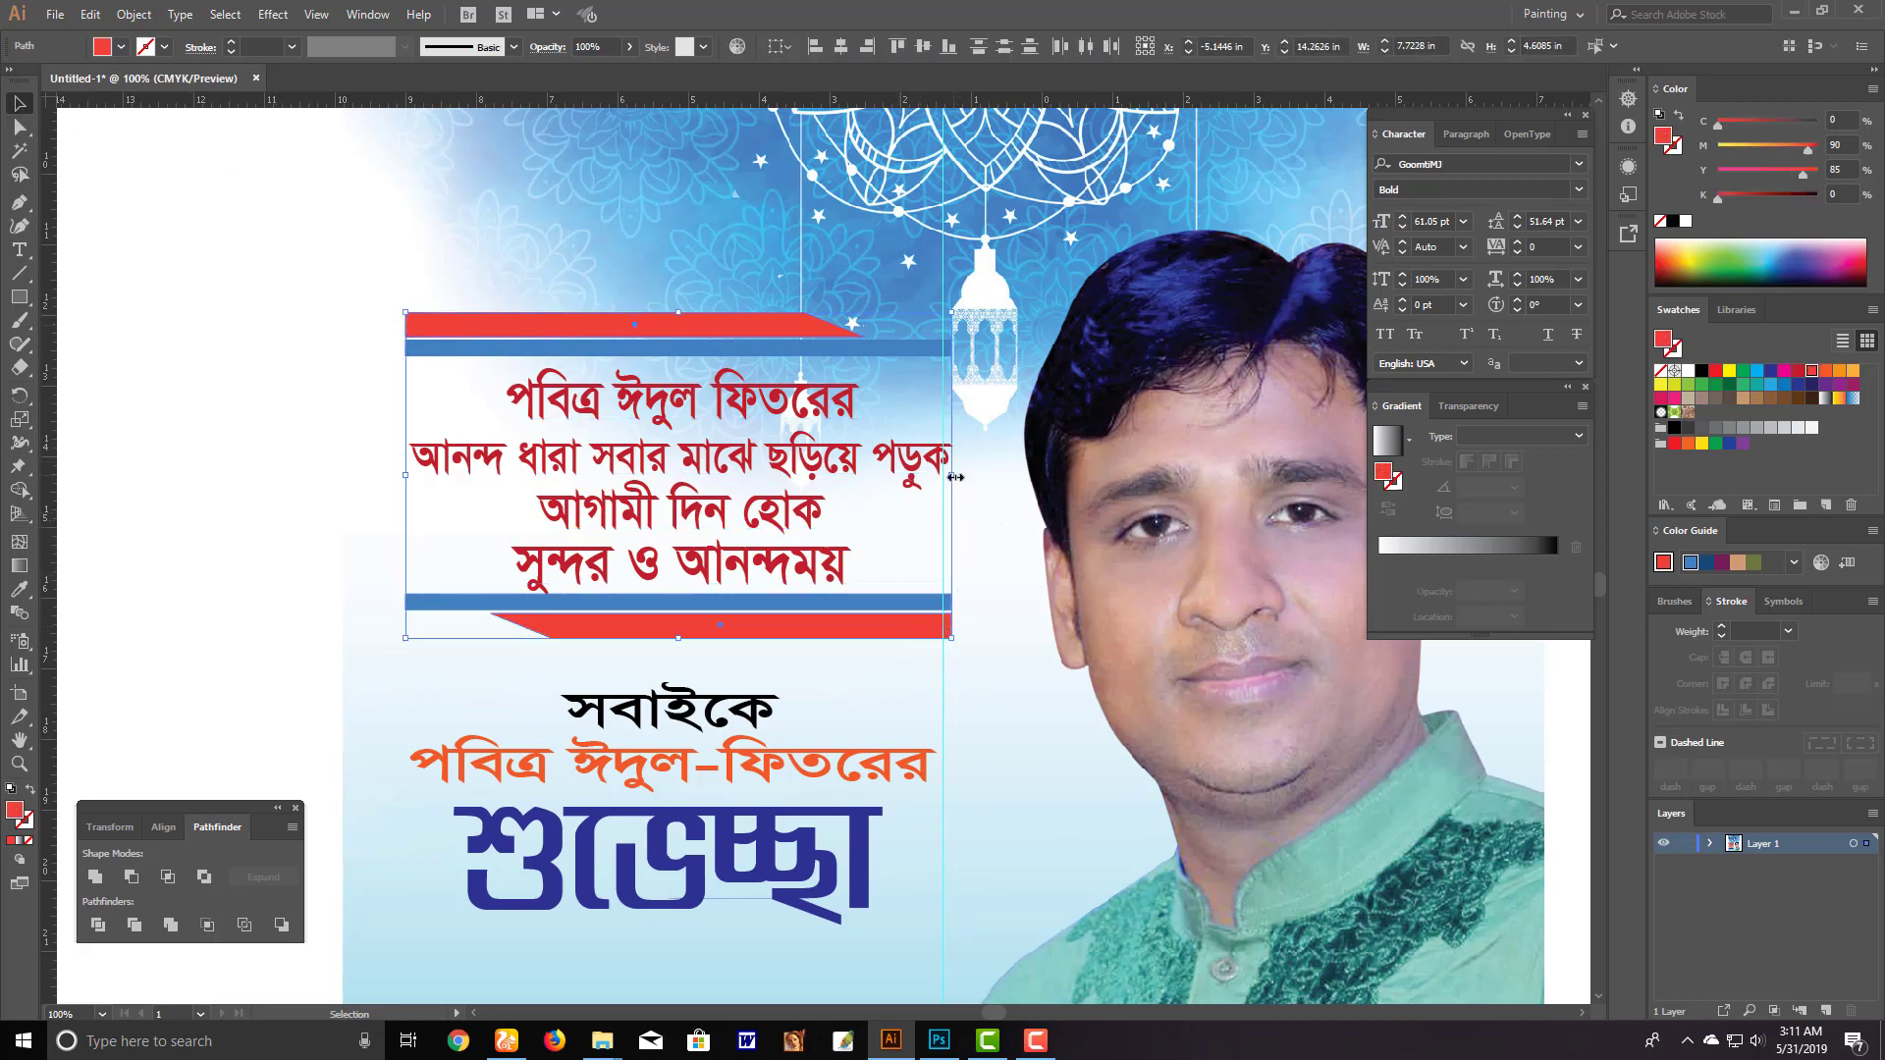
{"action": "left_click_drag", "start_coordinate": [954, 477], "coordinate": [895, 476]}
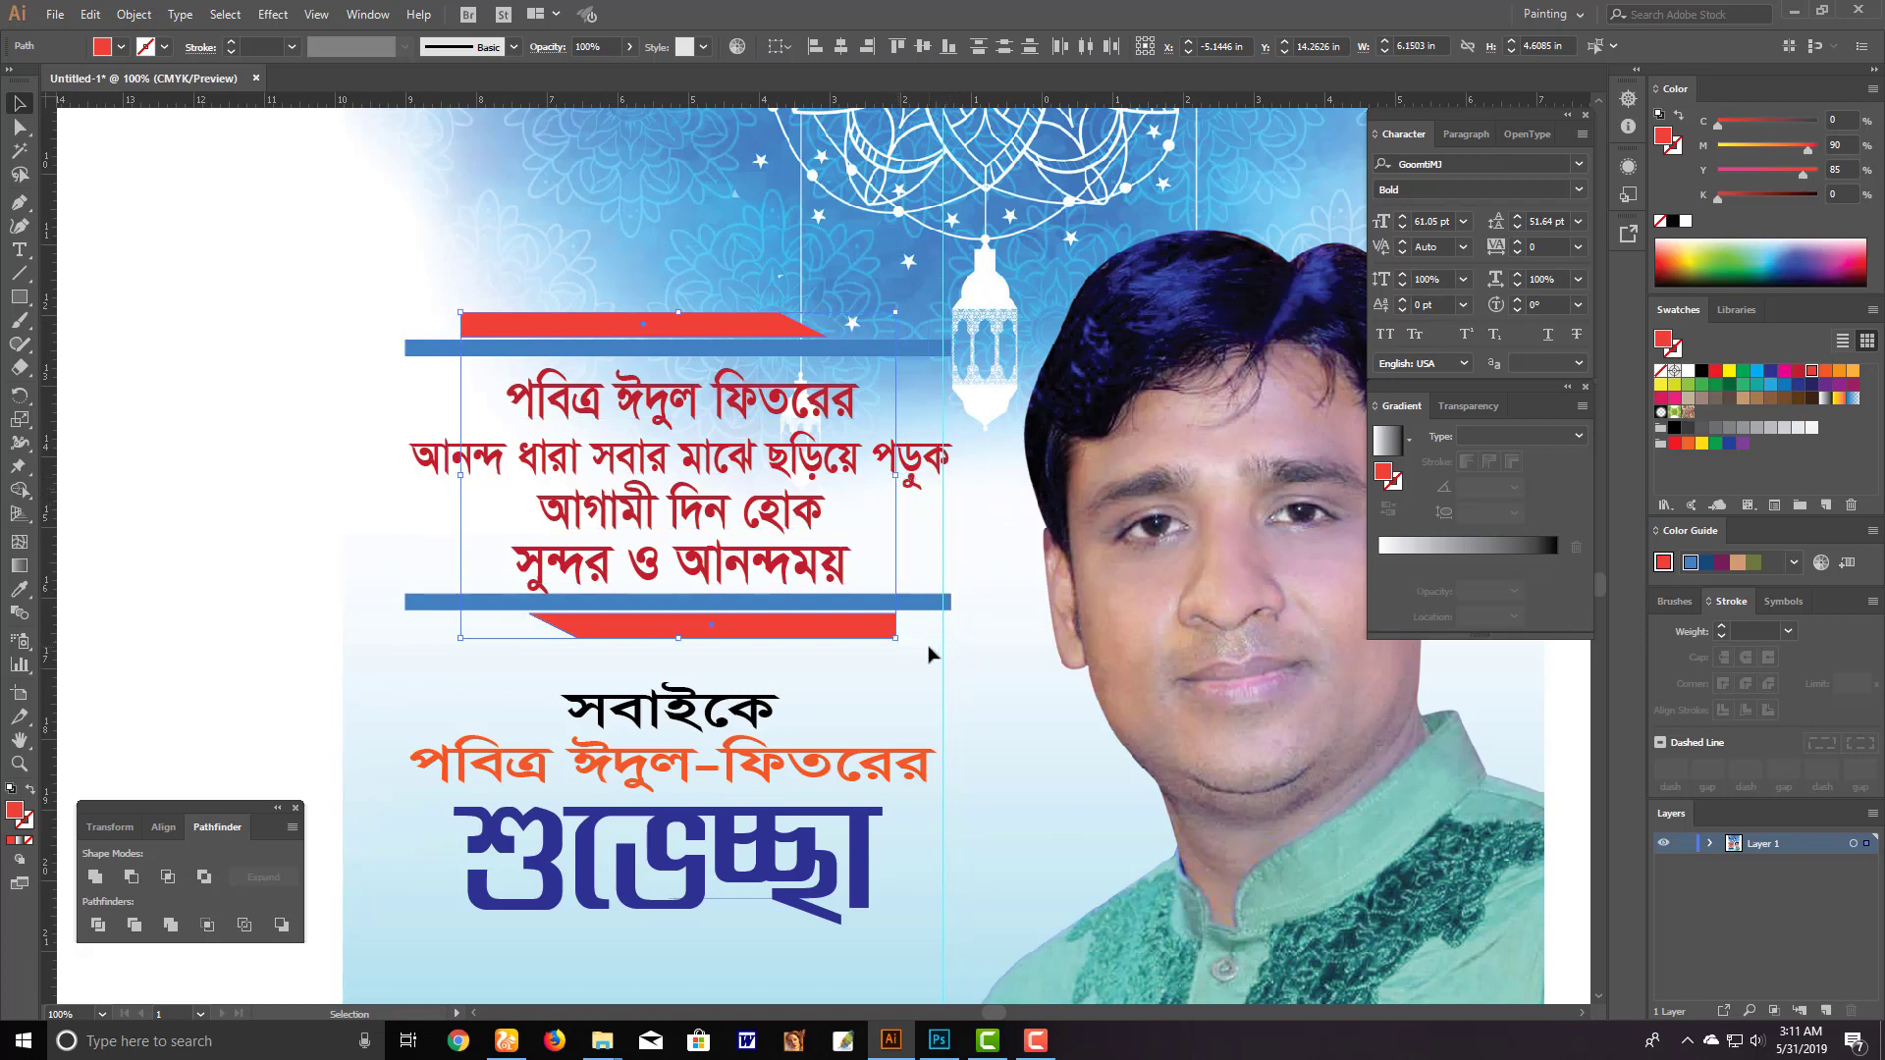
{"action": "left_click", "coordinate": [931, 653]}
Slant the upper tab's left end and the lower tab's right end
{"action": "left_click", "coordinate": [20, 127]}
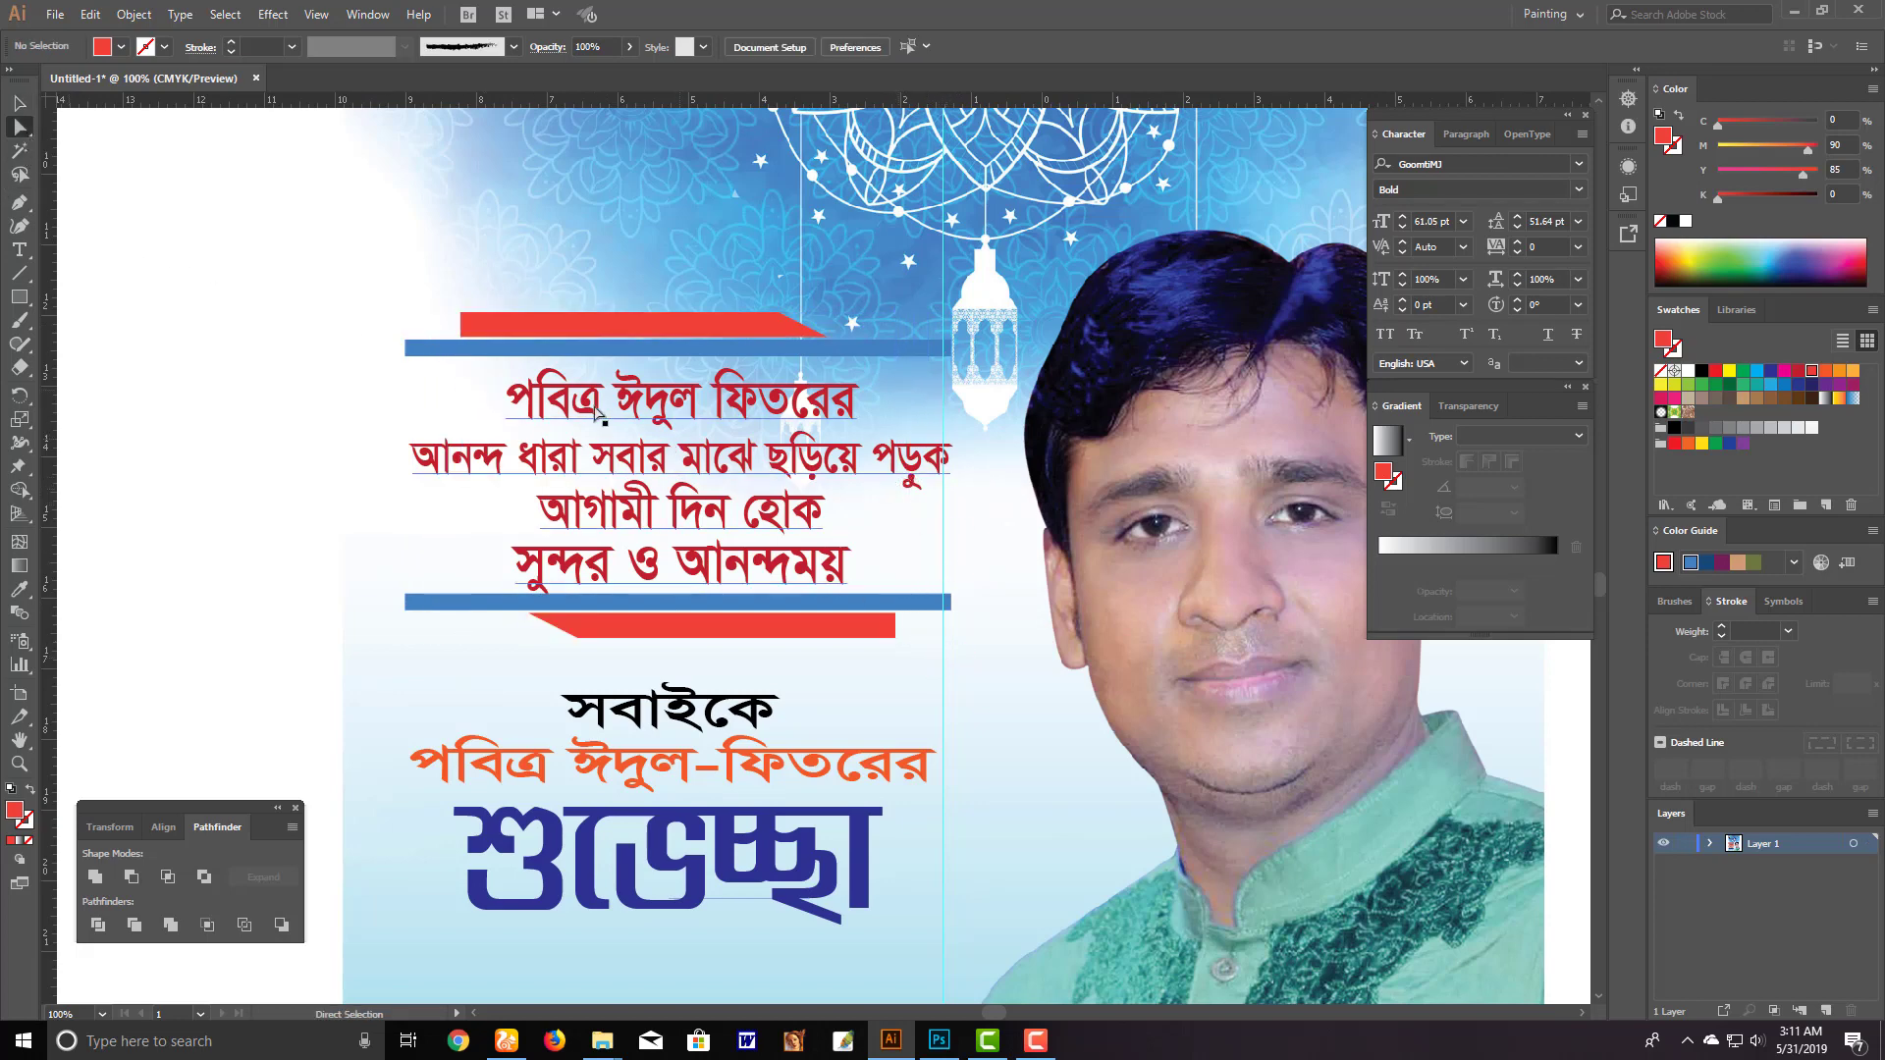
{"action": "left_click_drag", "start_coordinate": [463, 313], "coordinate": [474, 312]}
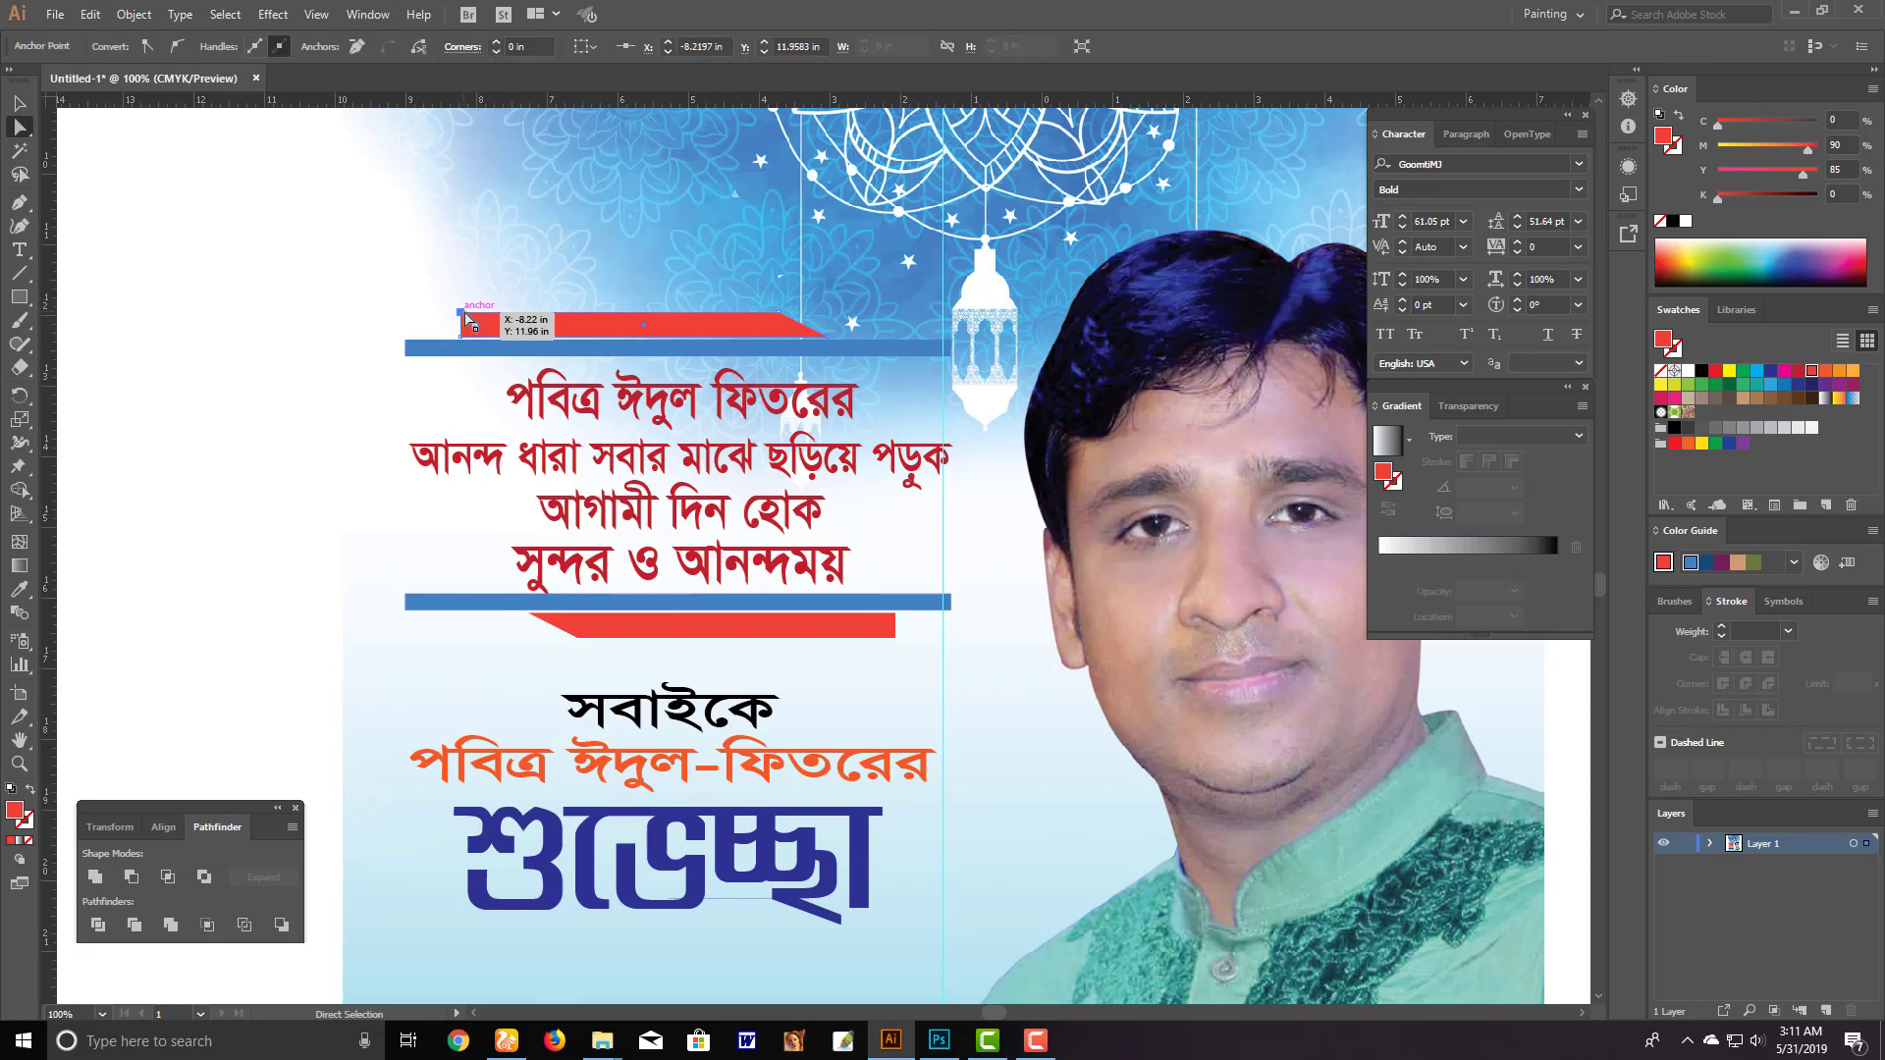
{"action": "left_click_drag", "start_coordinate": [893, 639], "coordinate": [884, 640]}
{"action": "left_click", "coordinate": [905, 650]}
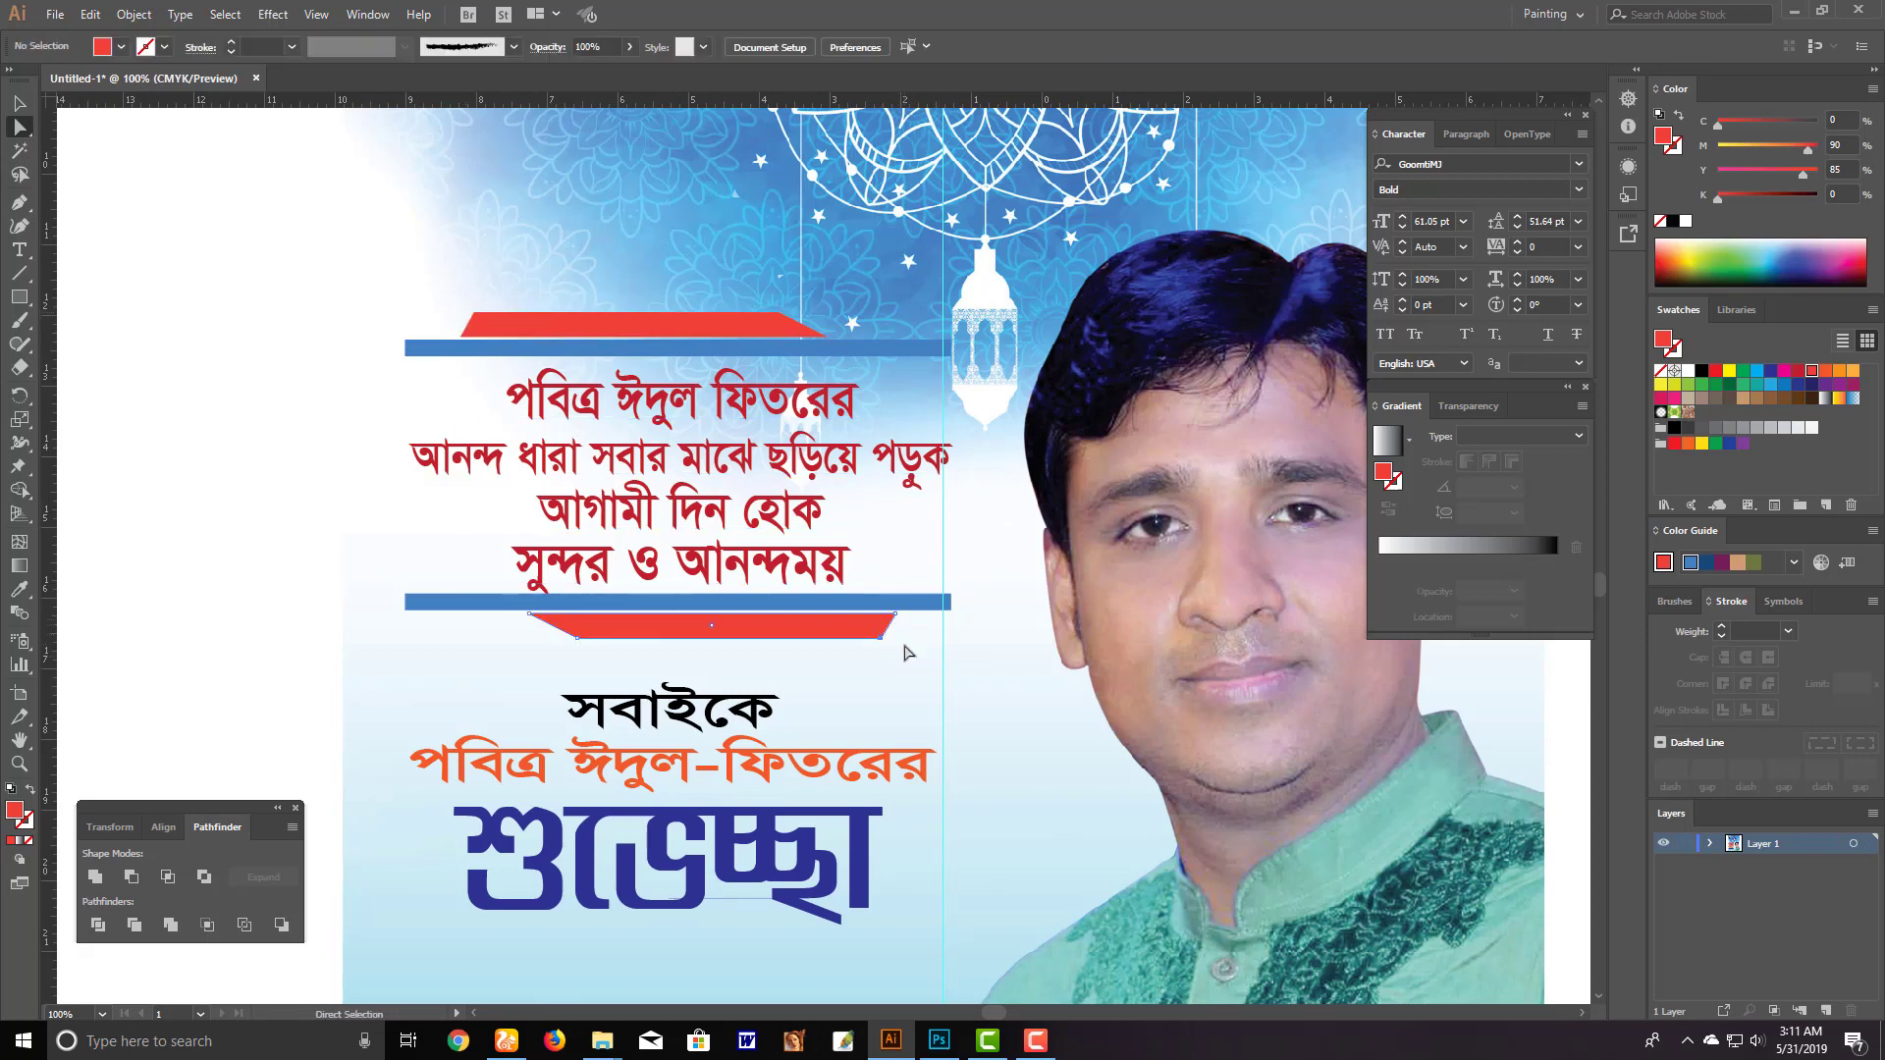
{"action": "left_click", "coordinate": [805, 627]}
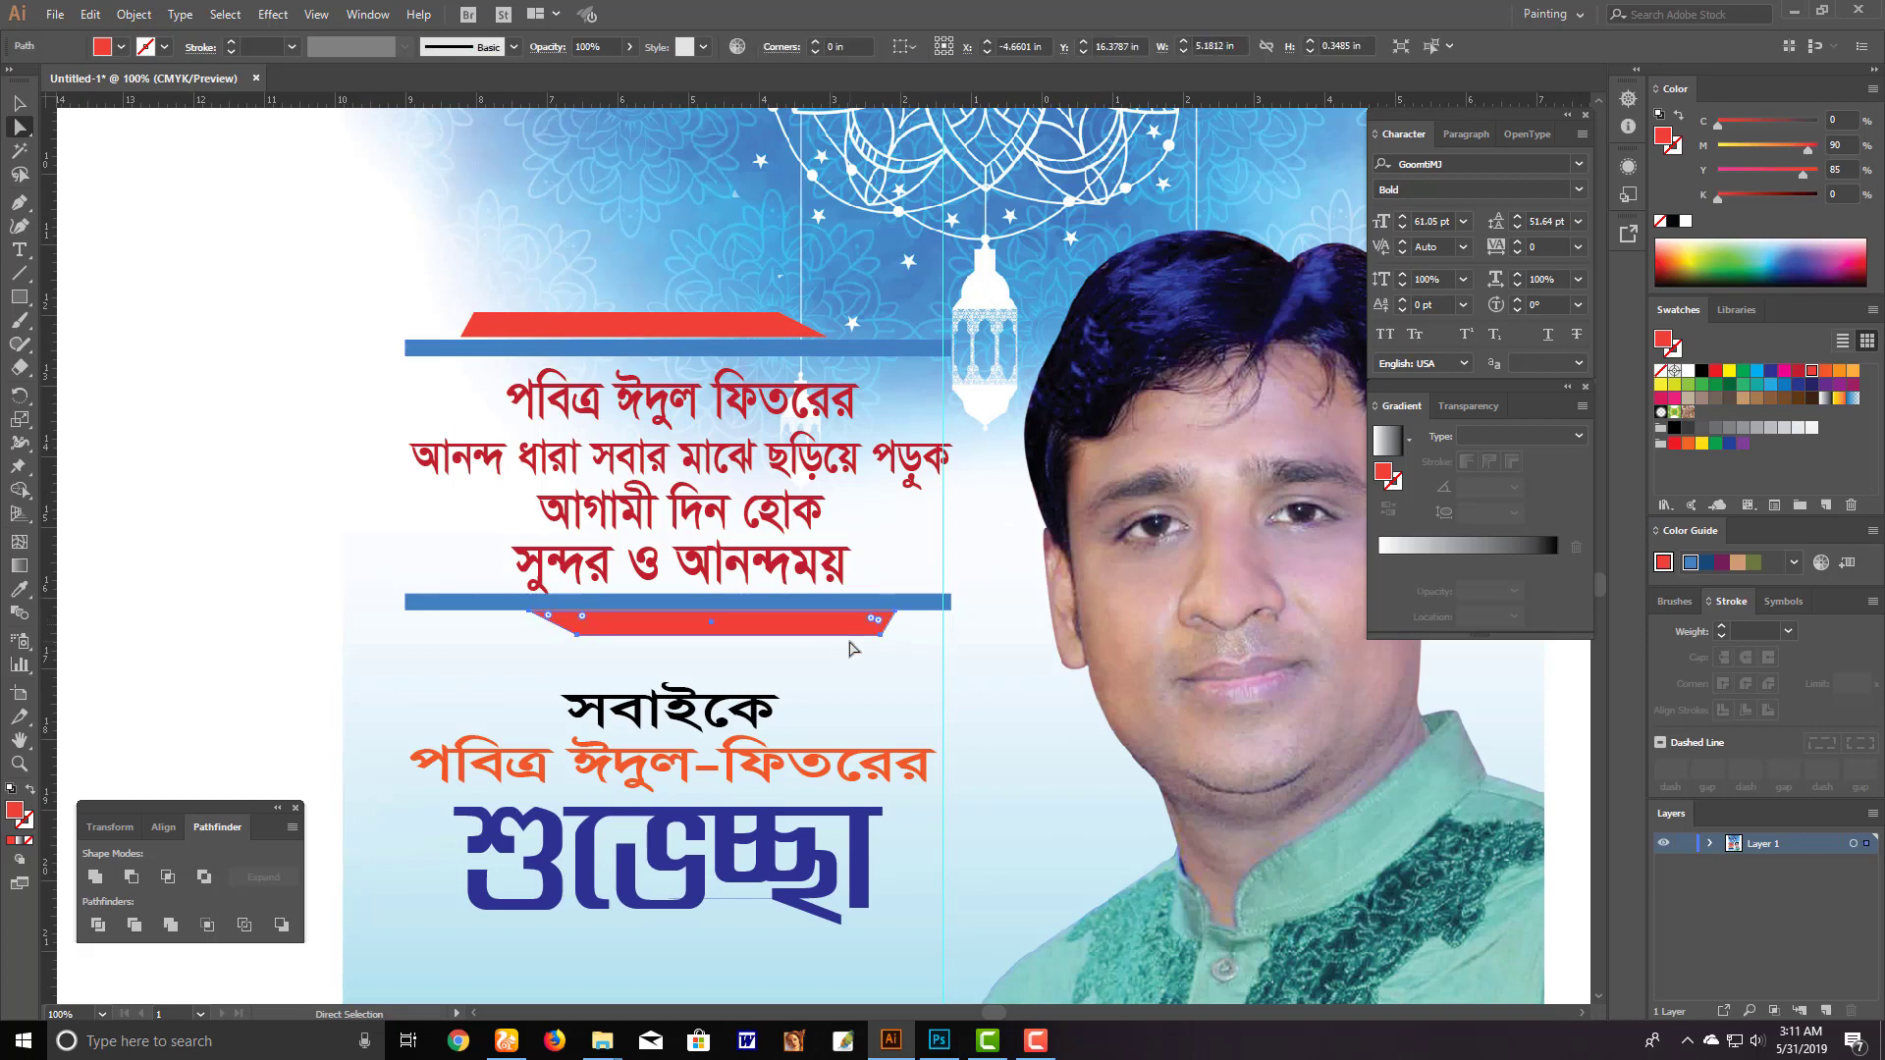
{"action": "left_click", "coordinate": [688, 327]}
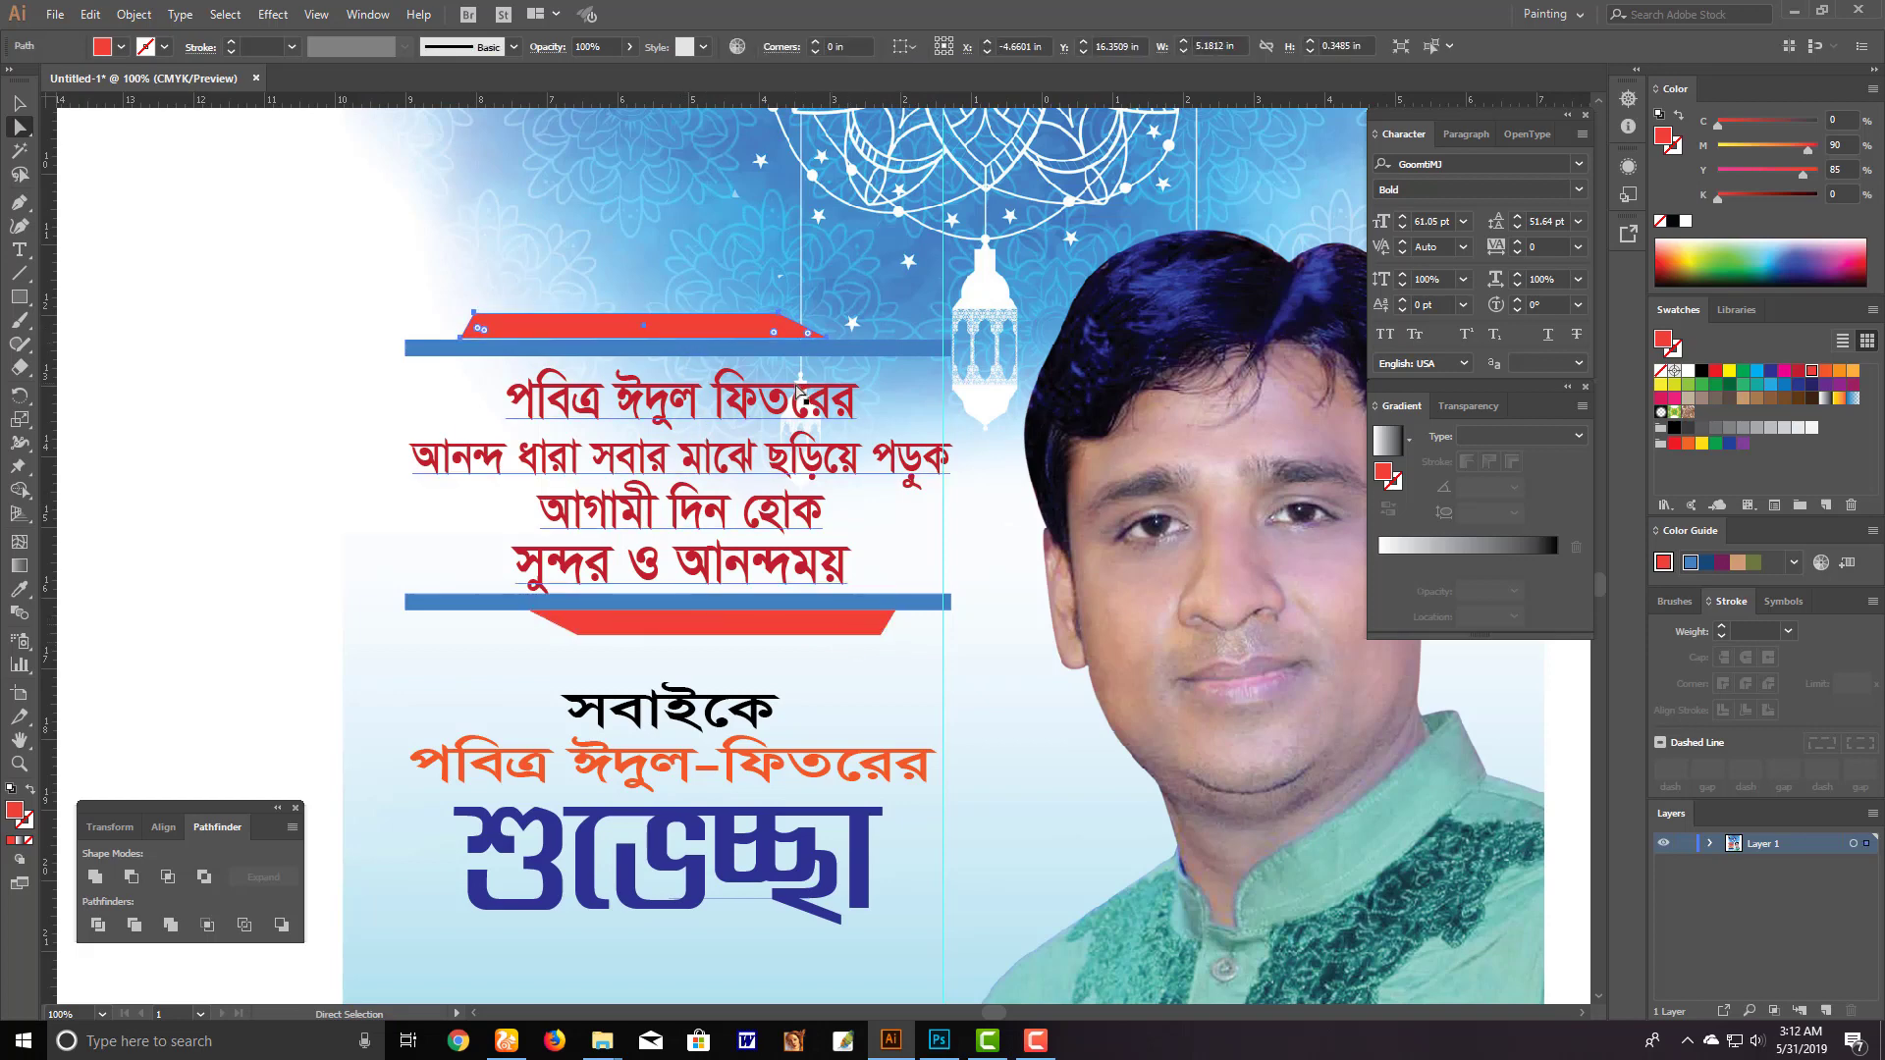
Give both red tabs a black-white gradient fill
{"action": "left_click", "coordinate": [1036, 473]}
{"action": "scroll", "coordinate": [972, 601], "scroll_direction": "down", "scroll_amount": 1}
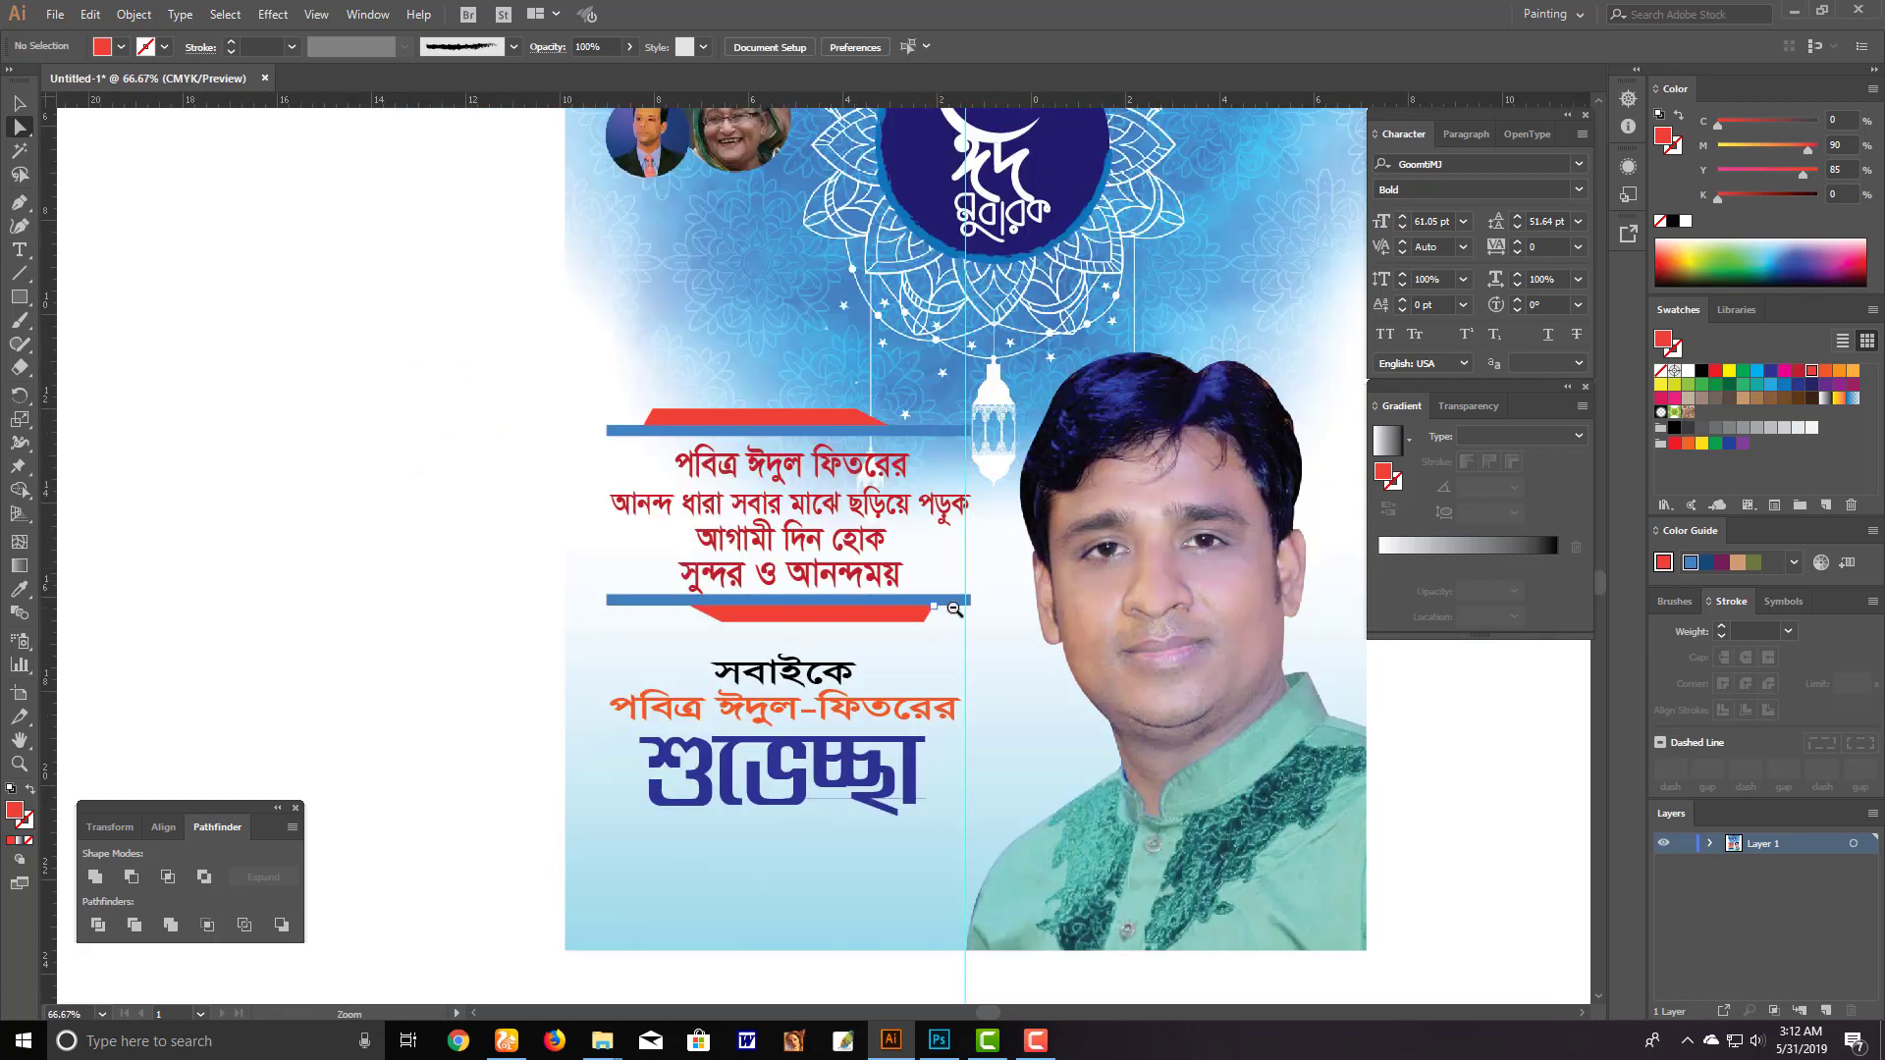
{"action": "left_click_drag", "start_coordinate": [979, 607], "coordinate": [971, 586]}
{"action": "left_click", "coordinate": [884, 587]}
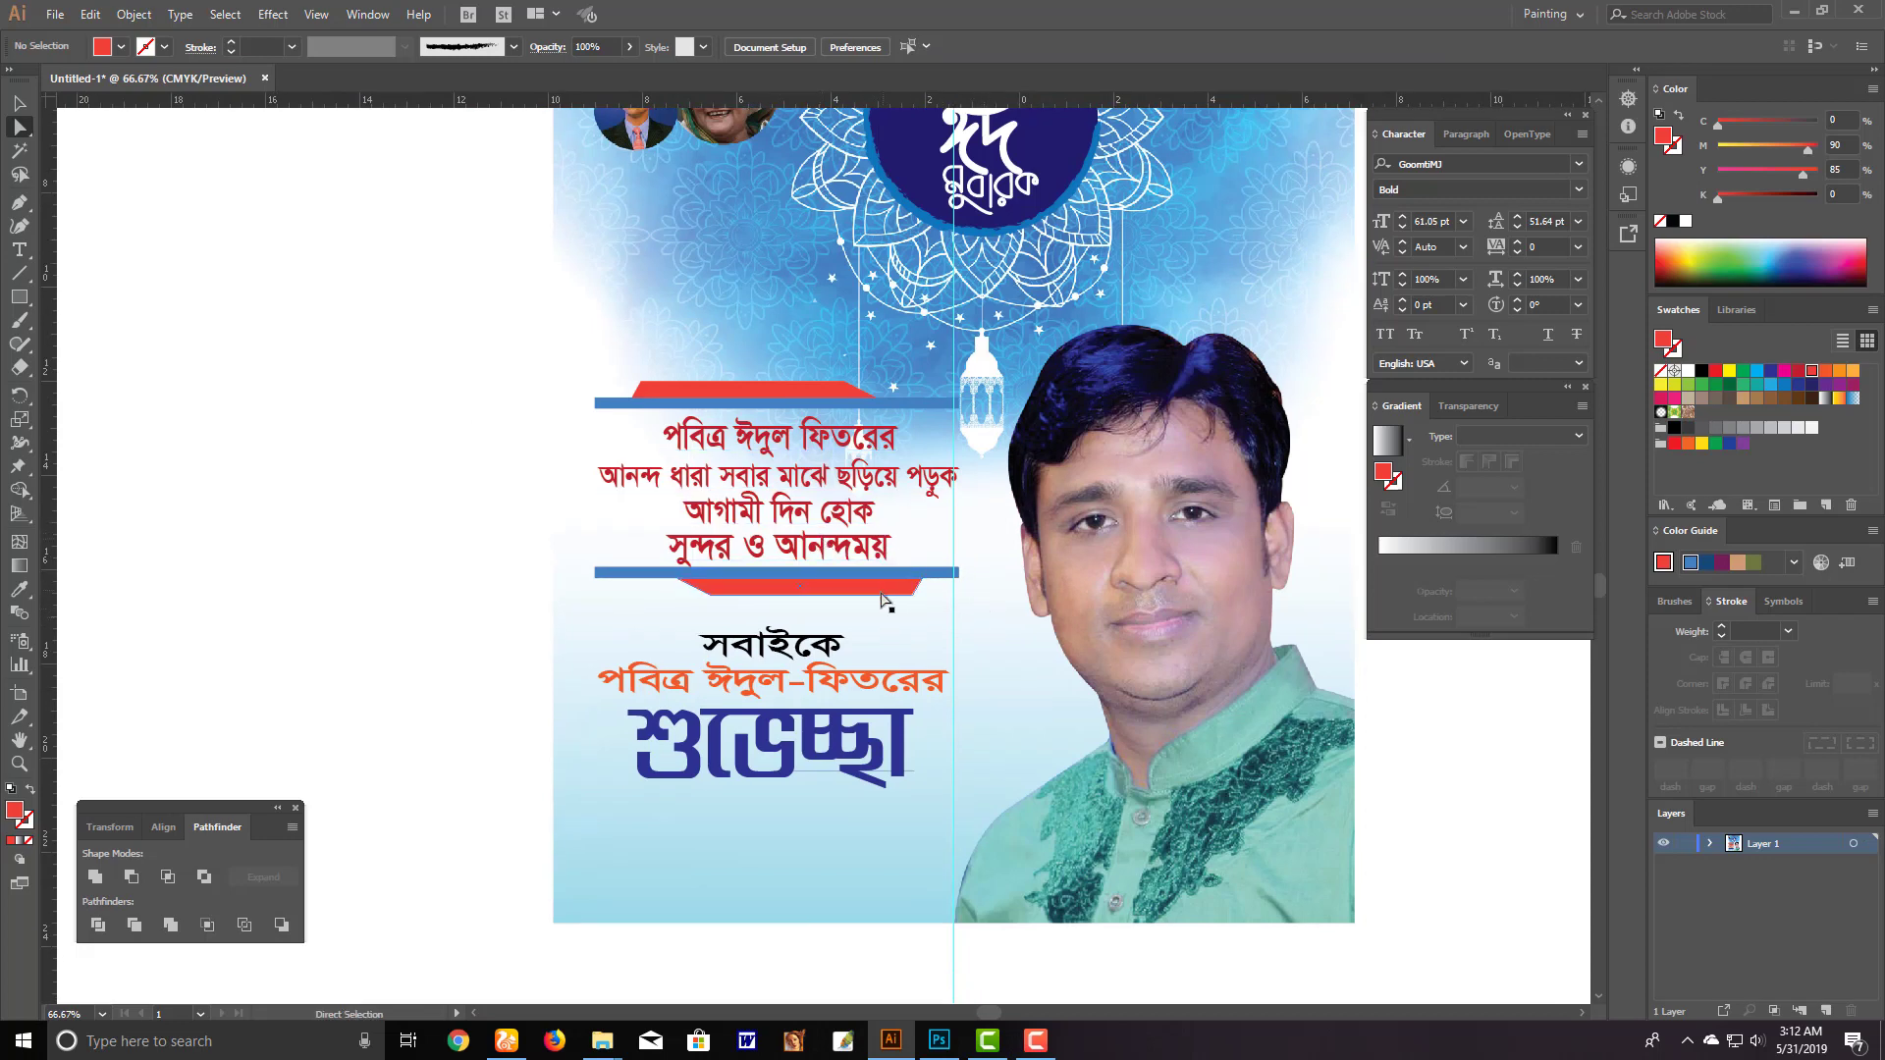
{"action": "left_click", "coordinate": [803, 391], "text": "shift"}
{"action": "key", "text": "period"}
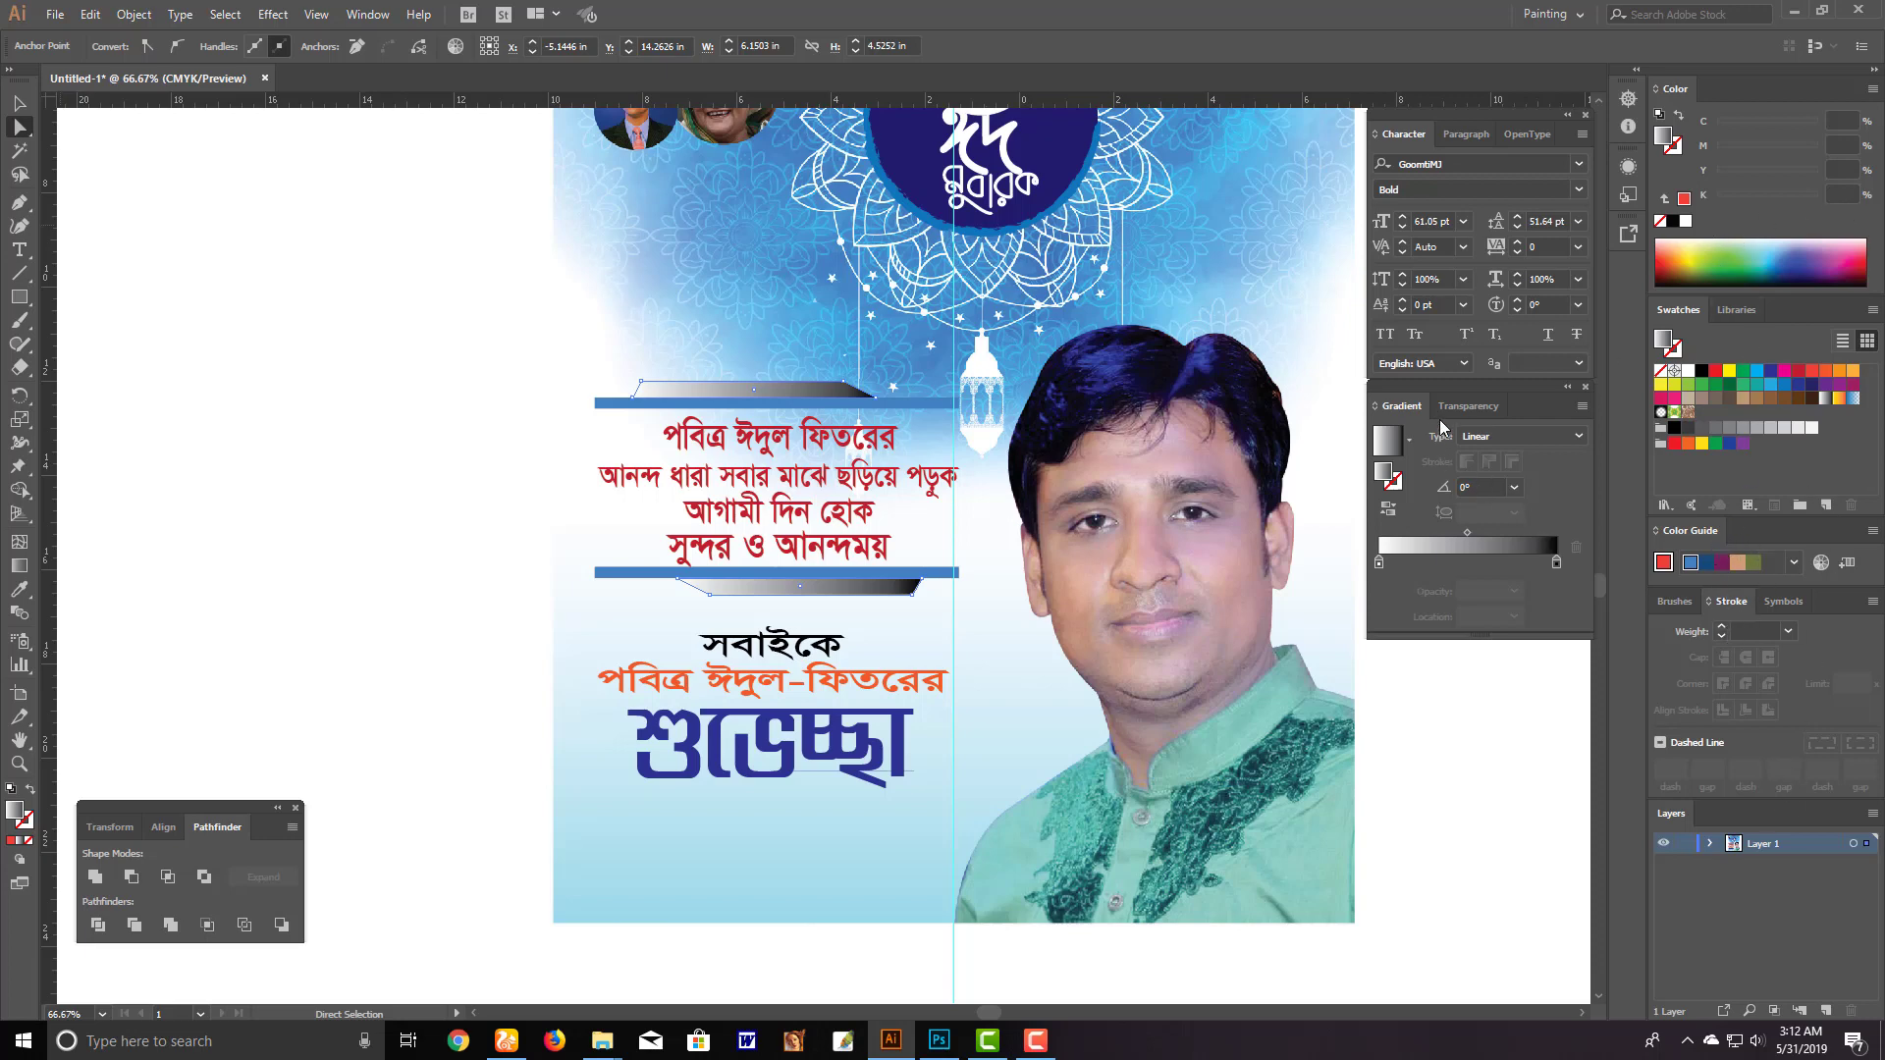
Set the gradient's right stop to light cyan (C53) using CMYK sliders
{"action": "left_click", "coordinate": [1557, 563]}
{"action": "left_click", "coordinate": [1873, 88]}
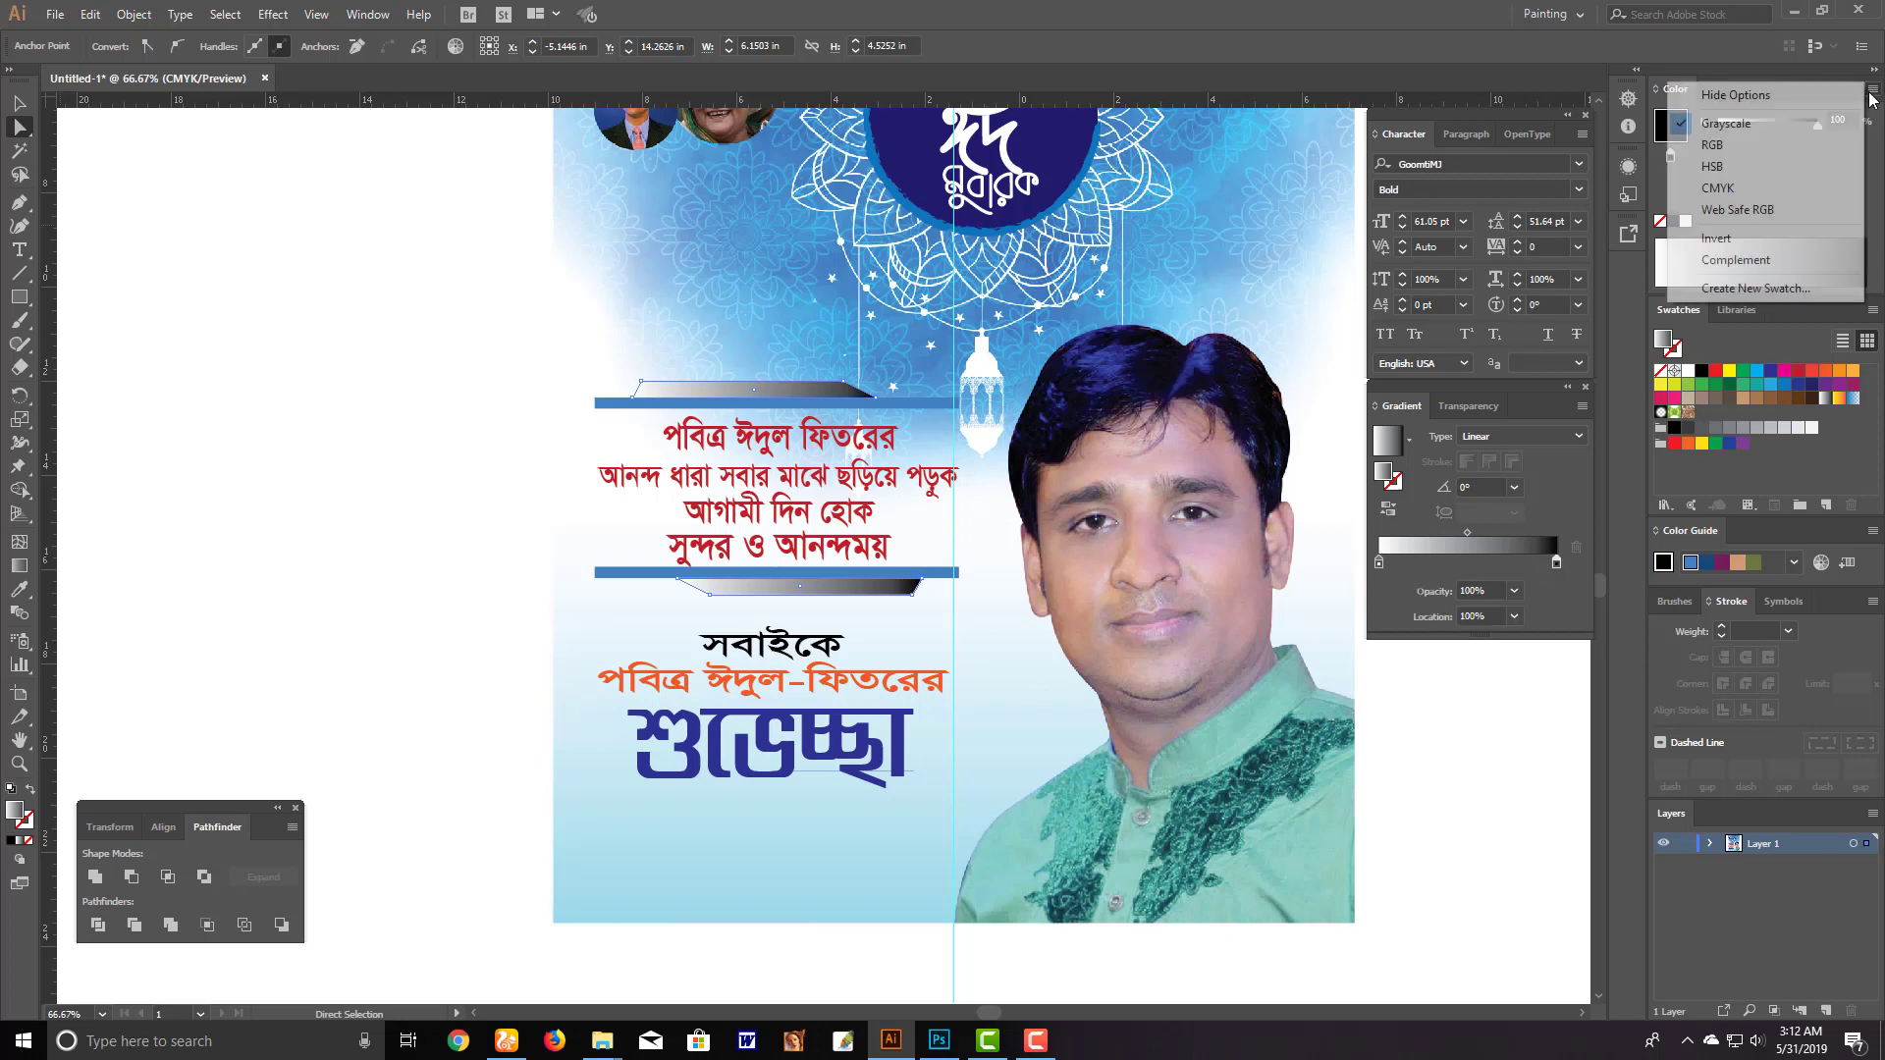
{"action": "left_click", "coordinate": [1787, 191]}
{"action": "left_click_drag", "start_coordinate": [1789, 195], "coordinate": [1630, 198]}
{"action": "left_click_drag", "start_coordinate": [1717, 125], "coordinate": [1772, 122]}
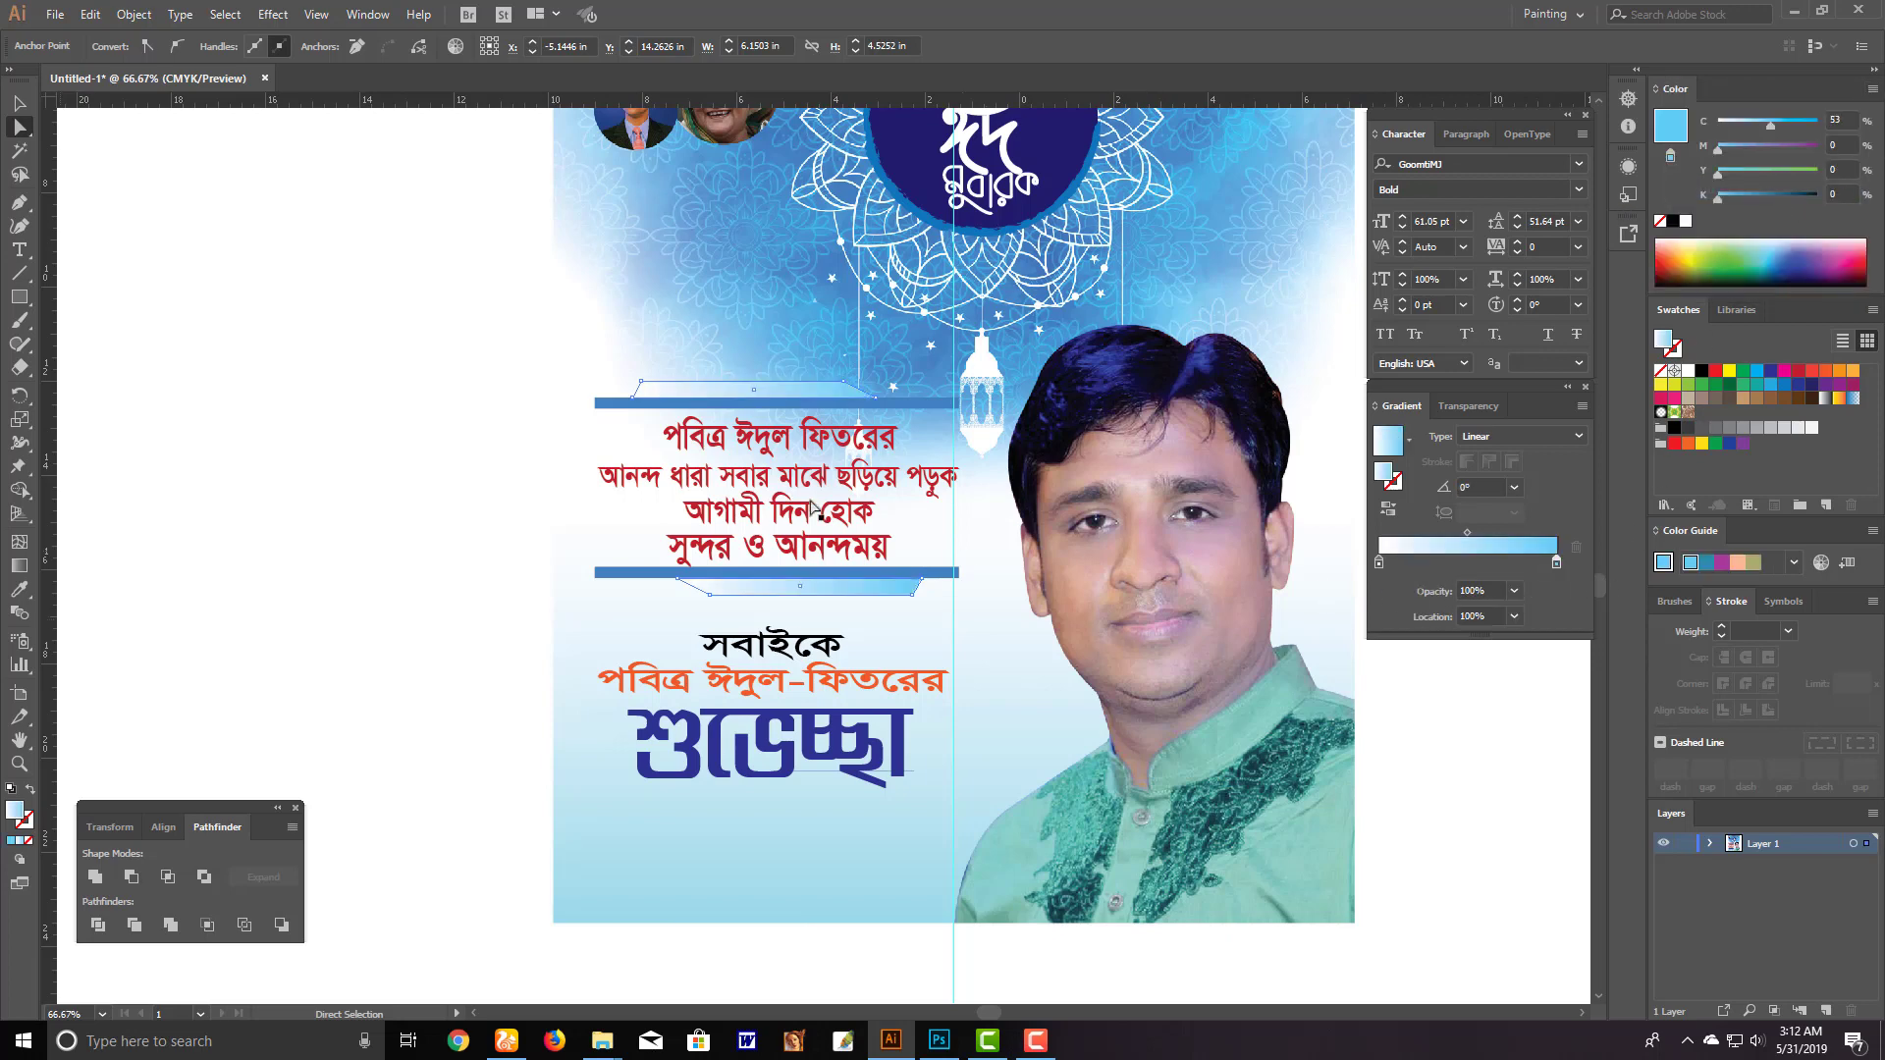
{"action": "left_click", "coordinate": [485, 506]}
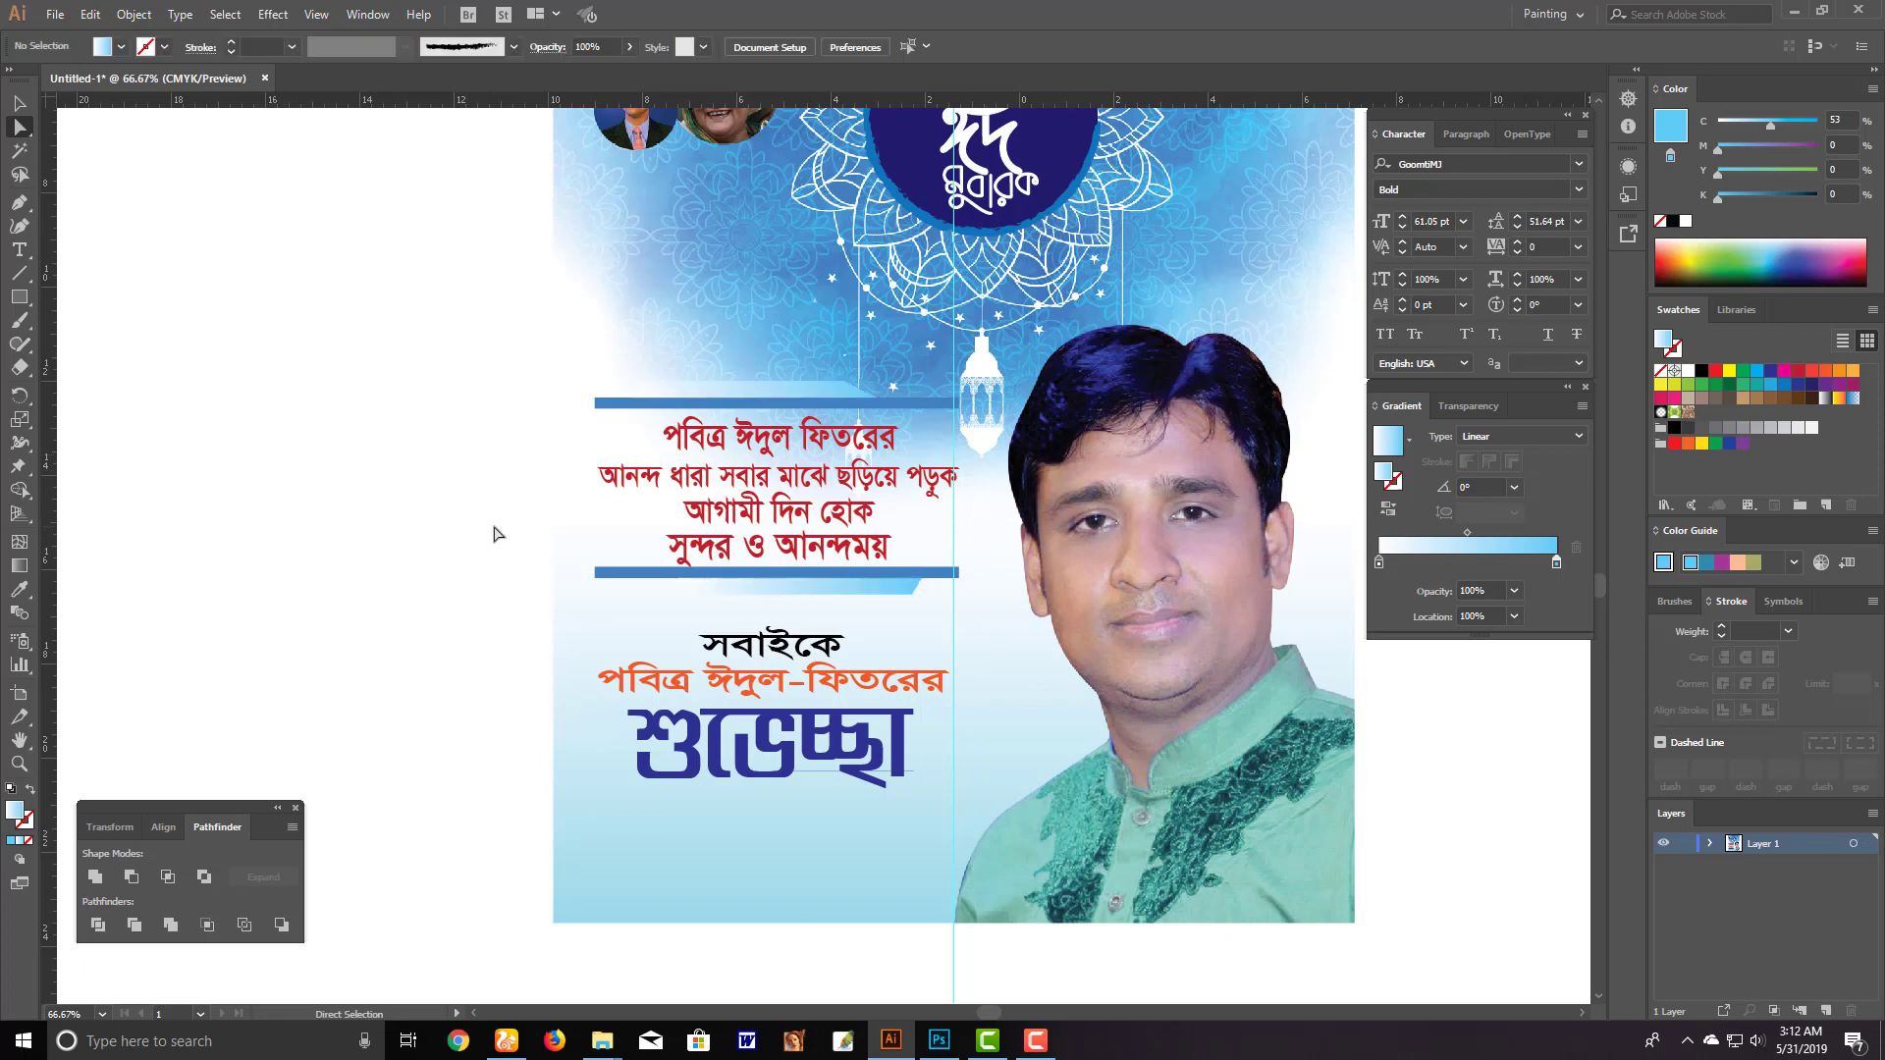
Select both bars and make the gradient's left stop blue (C88 M69)
{"action": "left_click", "coordinate": [948, 573]}
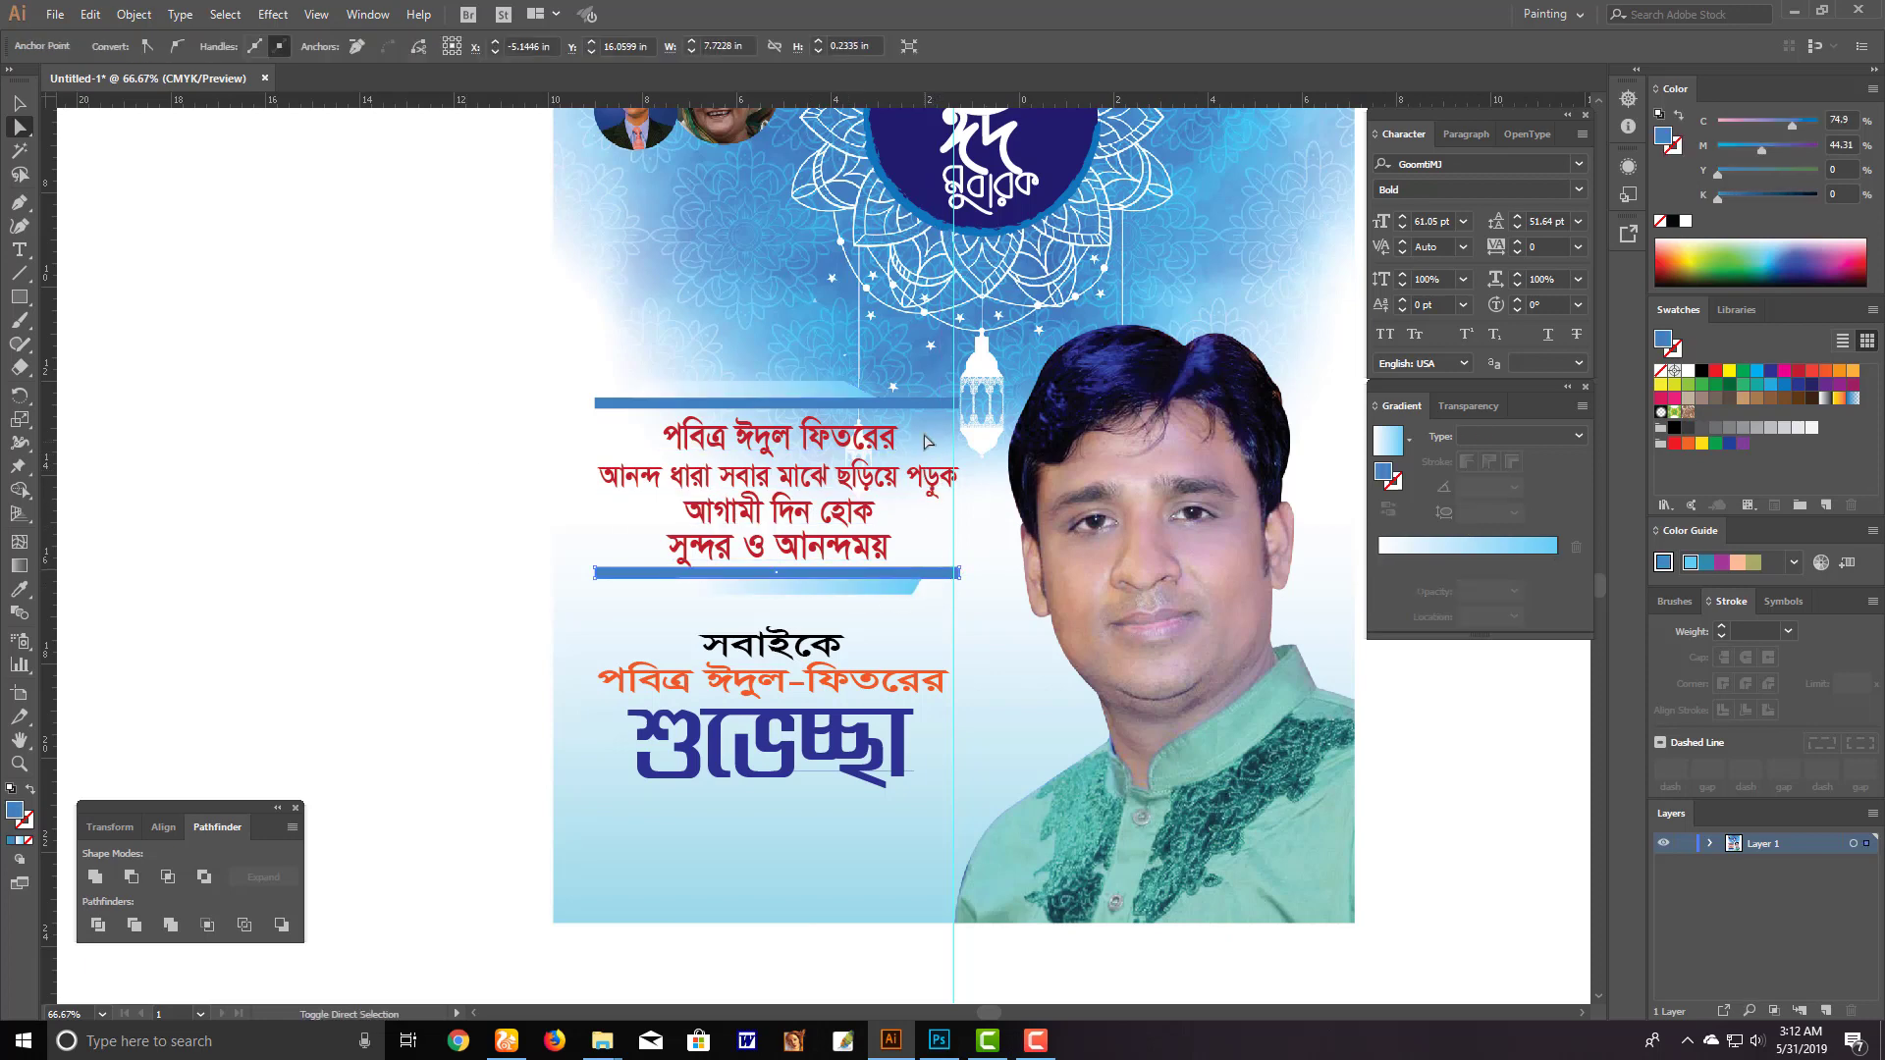
{"action": "left_click", "coordinate": [925, 405], "text": "shift"}
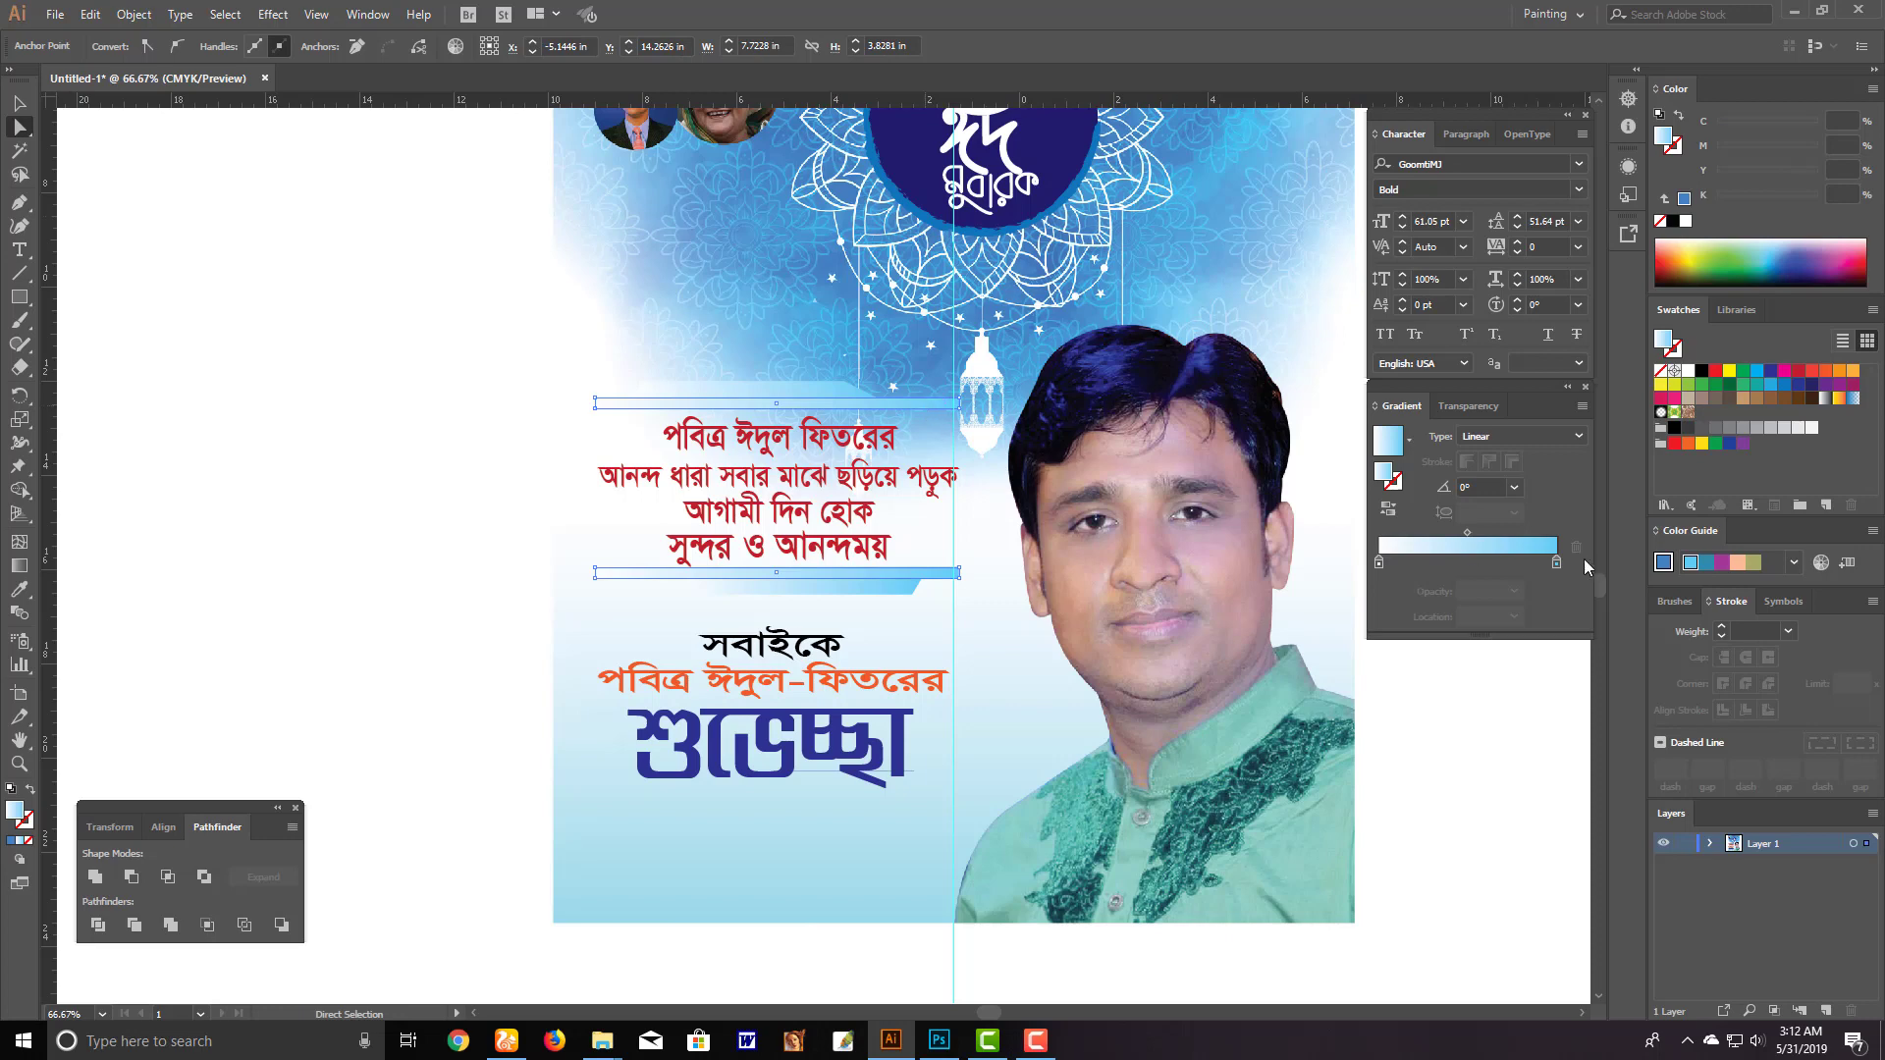
{"action": "left_click", "coordinate": [1380, 564]}
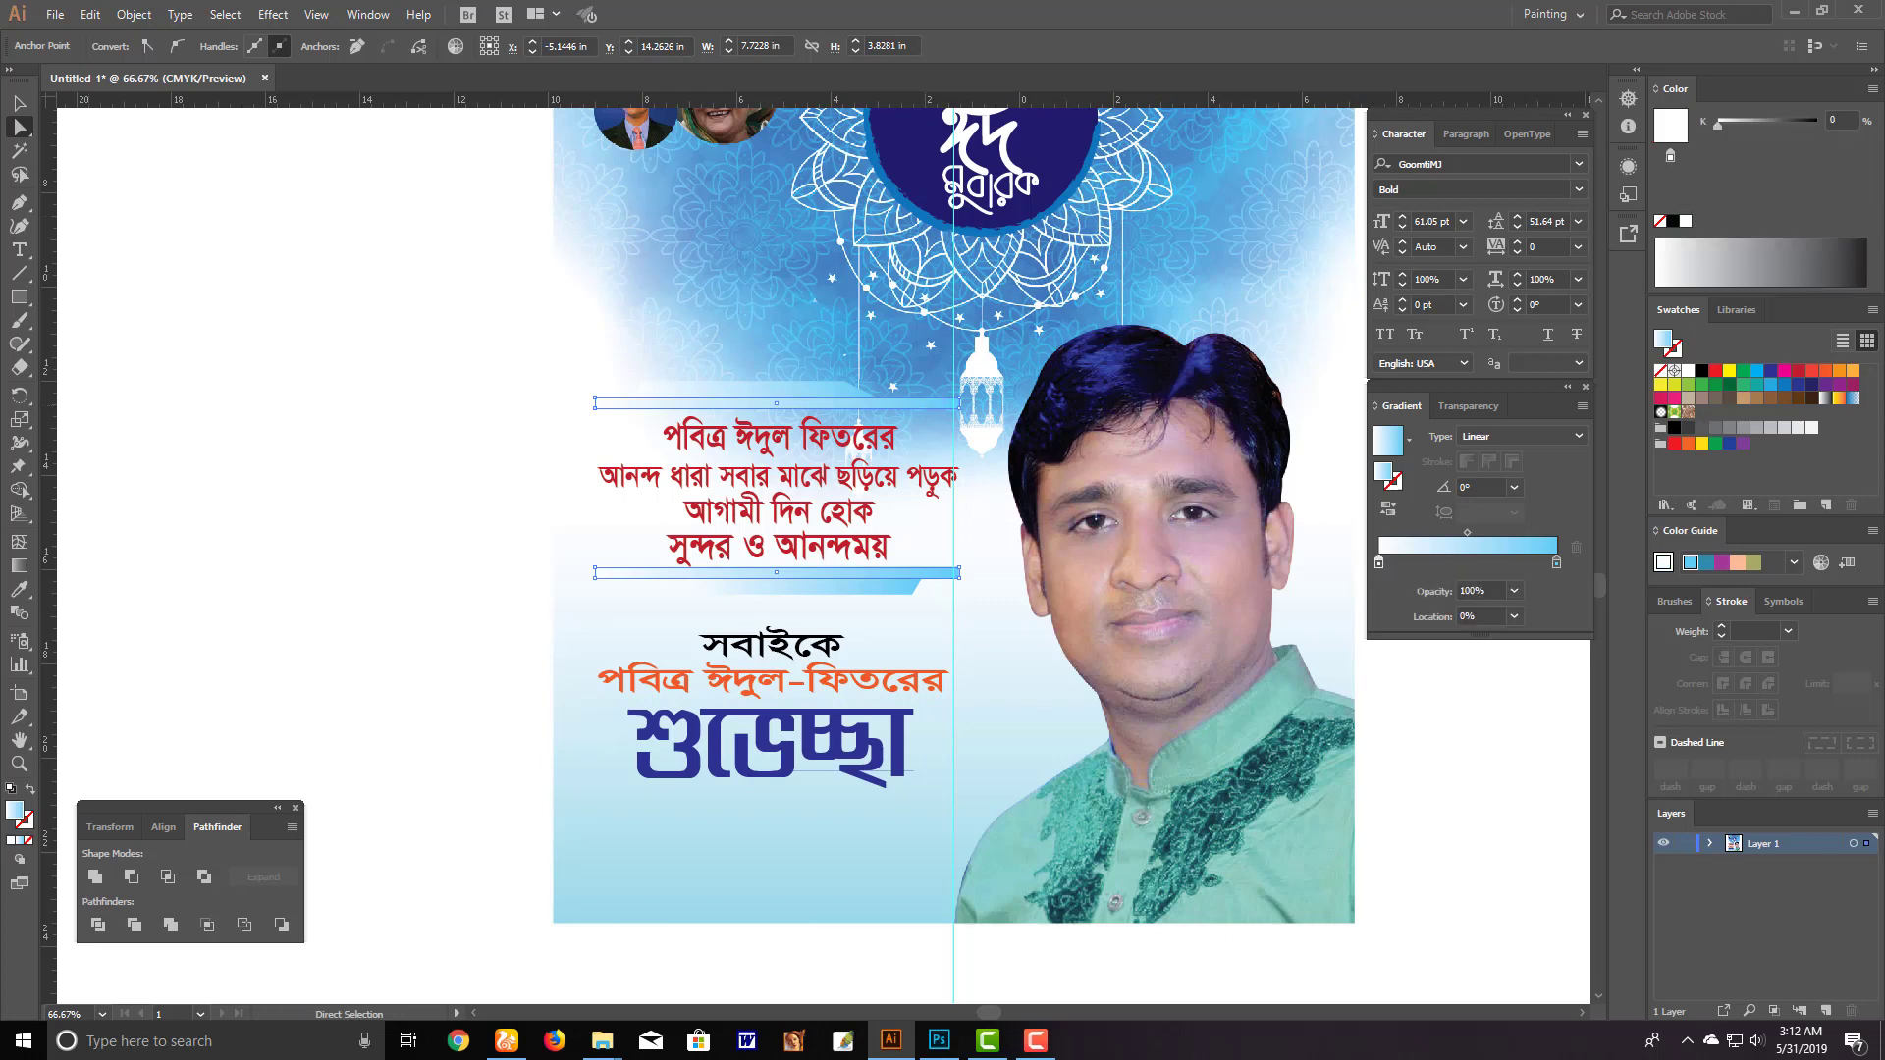
{"action": "left_click", "coordinate": [1871, 89]}
{"action": "left_click", "coordinate": [1748, 197]}
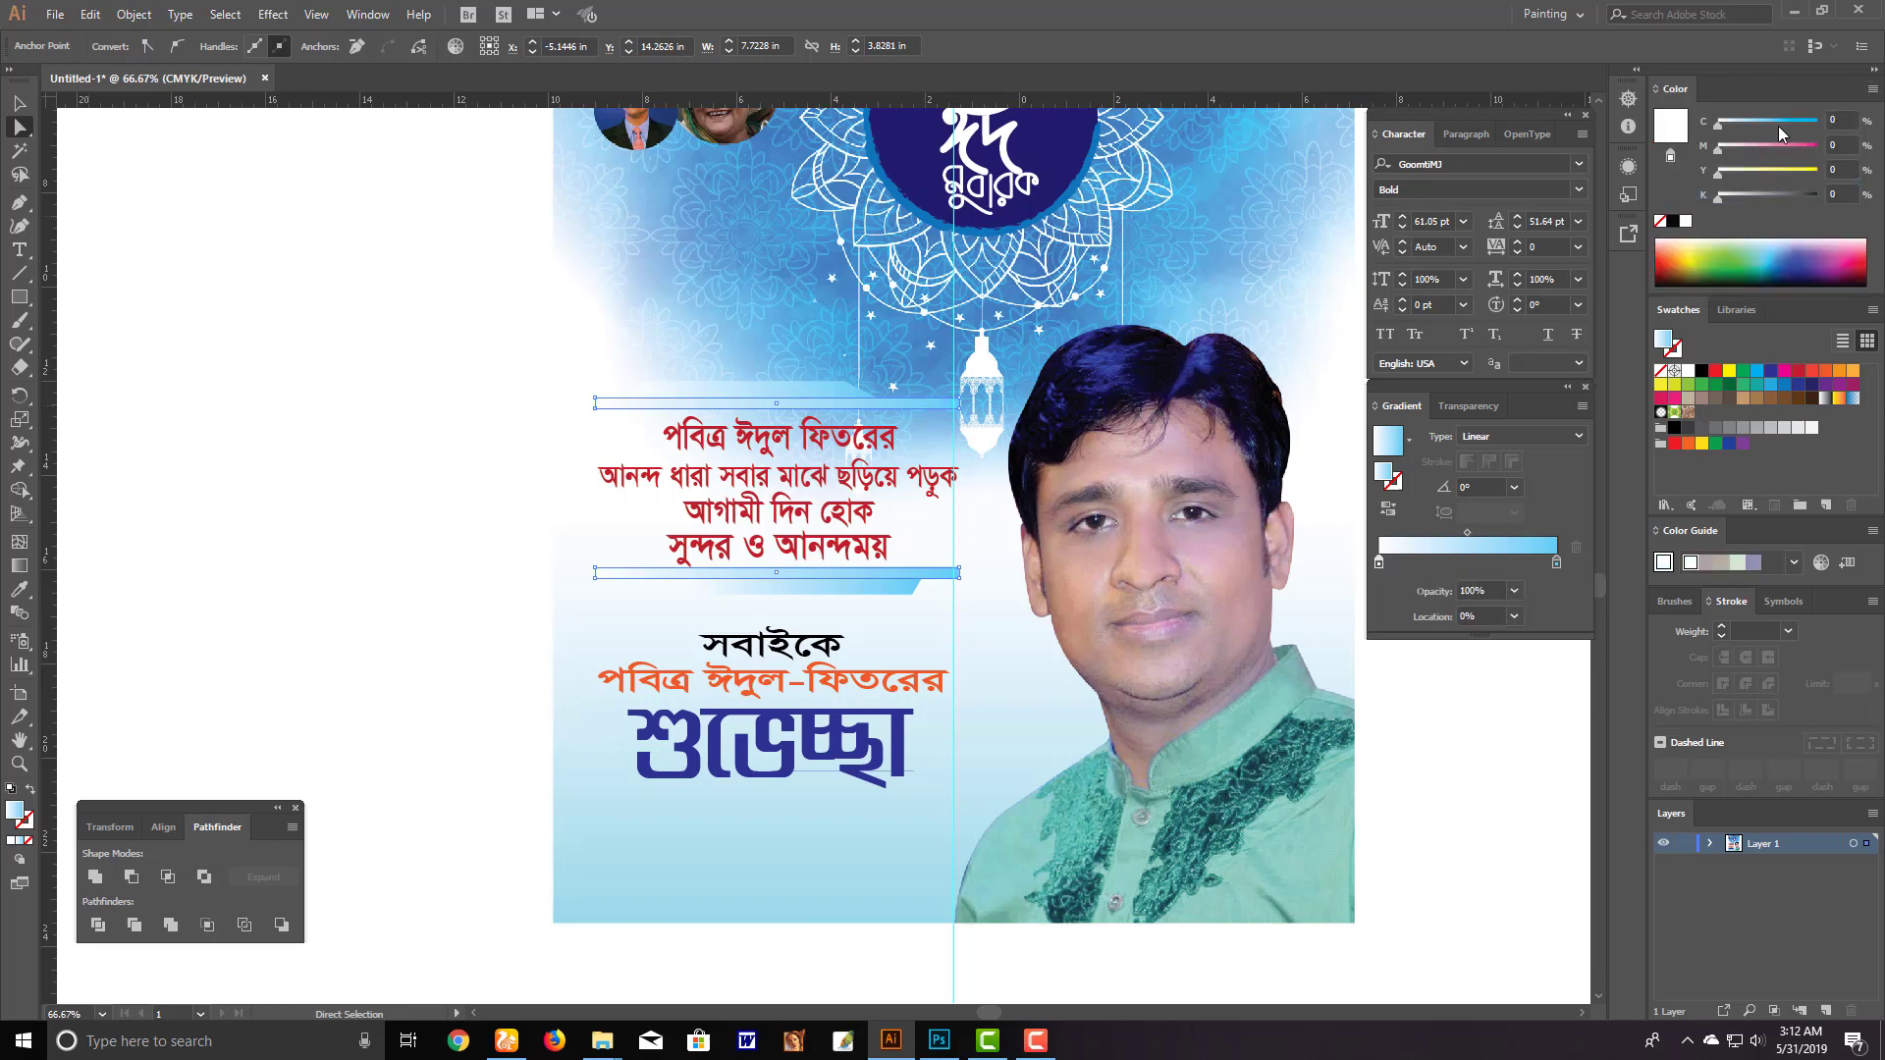
{"action": "left_click", "coordinate": [1807, 257]}
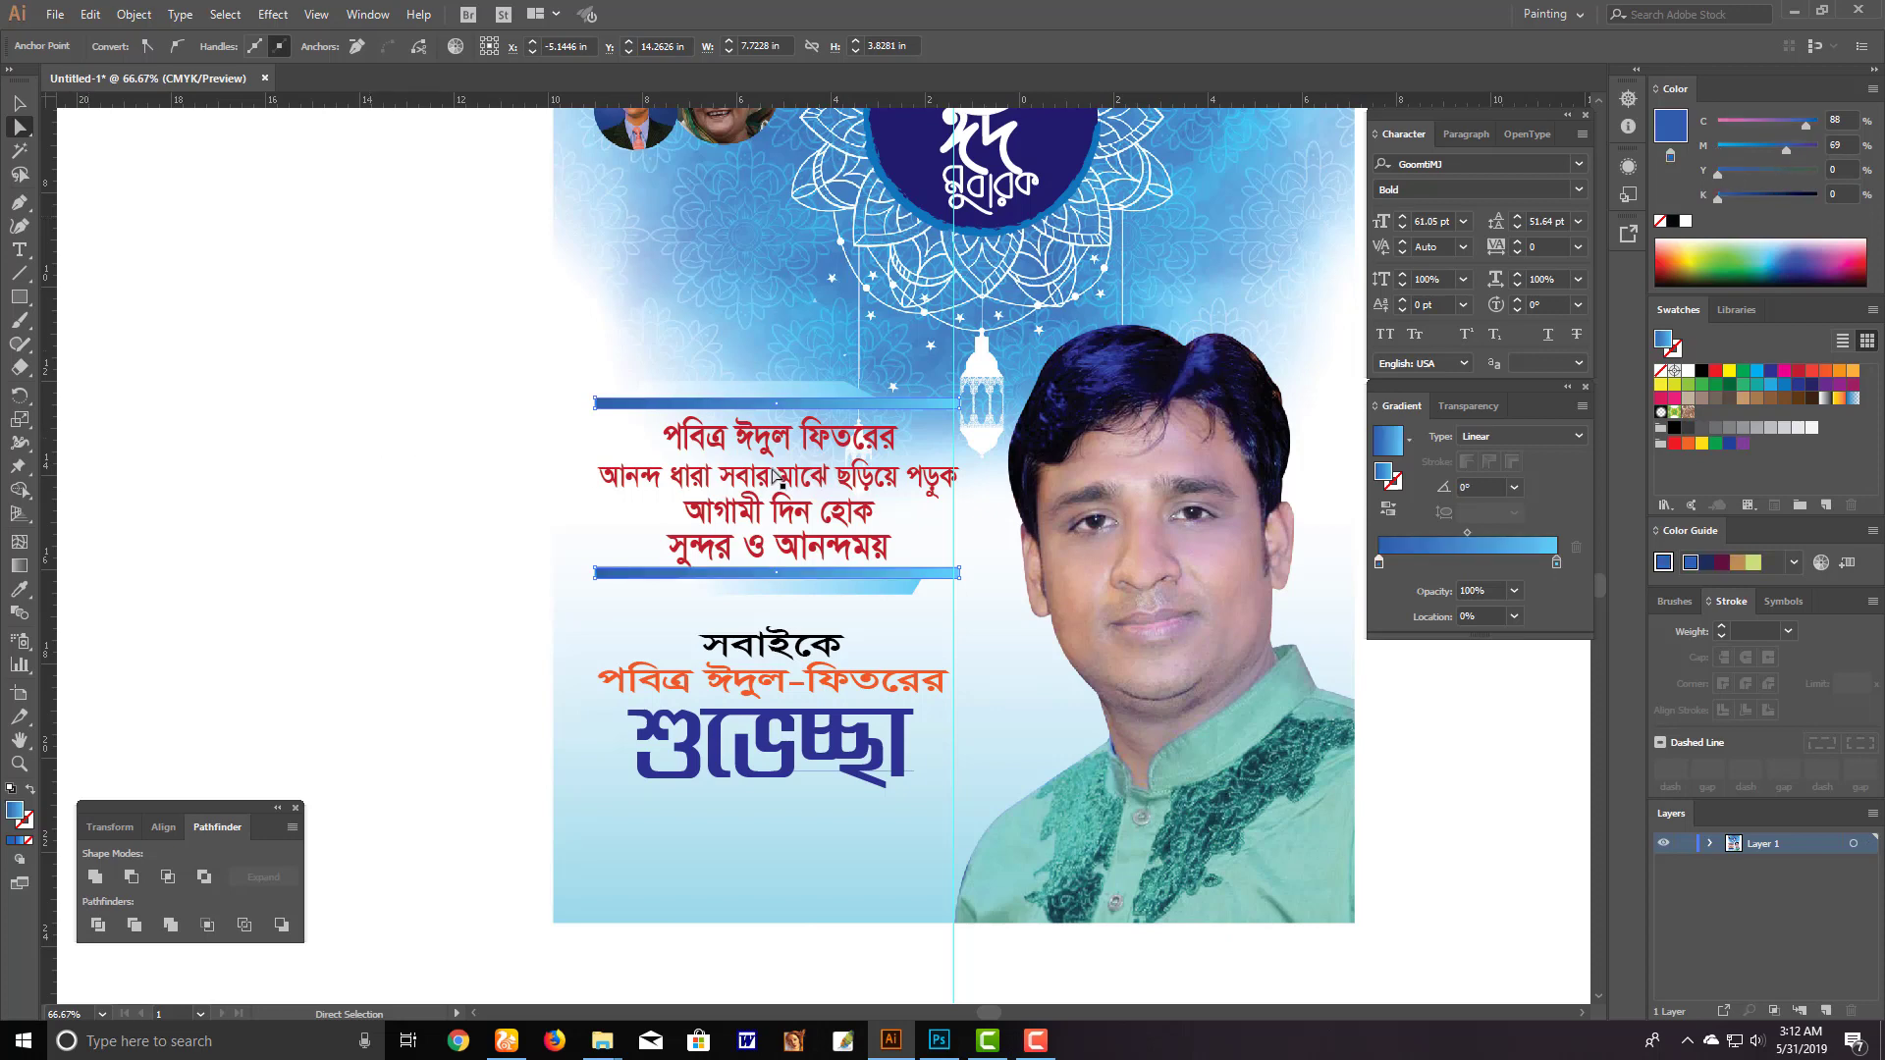
{"action": "key", "text": "ctrl+shift+a"}
Replace the duplicate name line with 'উপ-প্রচার সম্পাদক কিশোরগঞ্জ জেলা আওয়ামী লীগ' and zoom out
{"action": "left_click", "coordinate": [825, 538]}
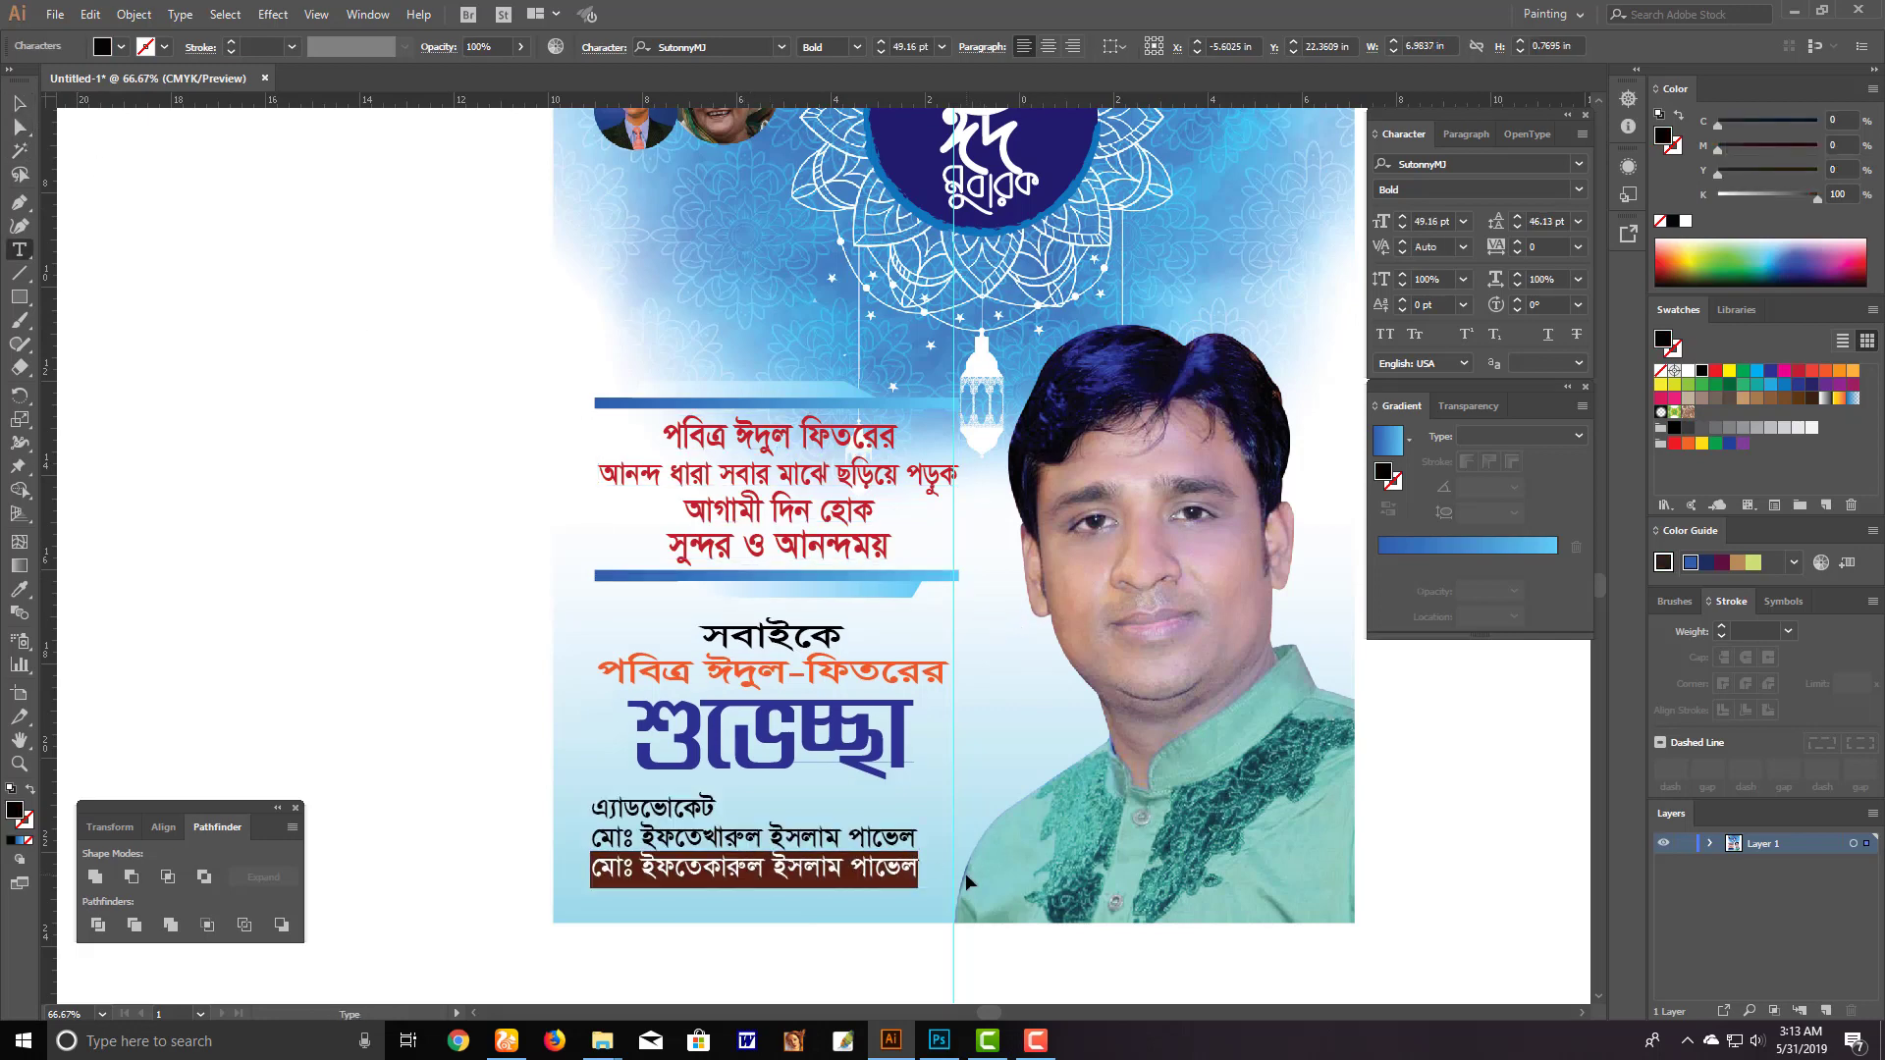
{"action": "type", "text": "উপ-প্"}
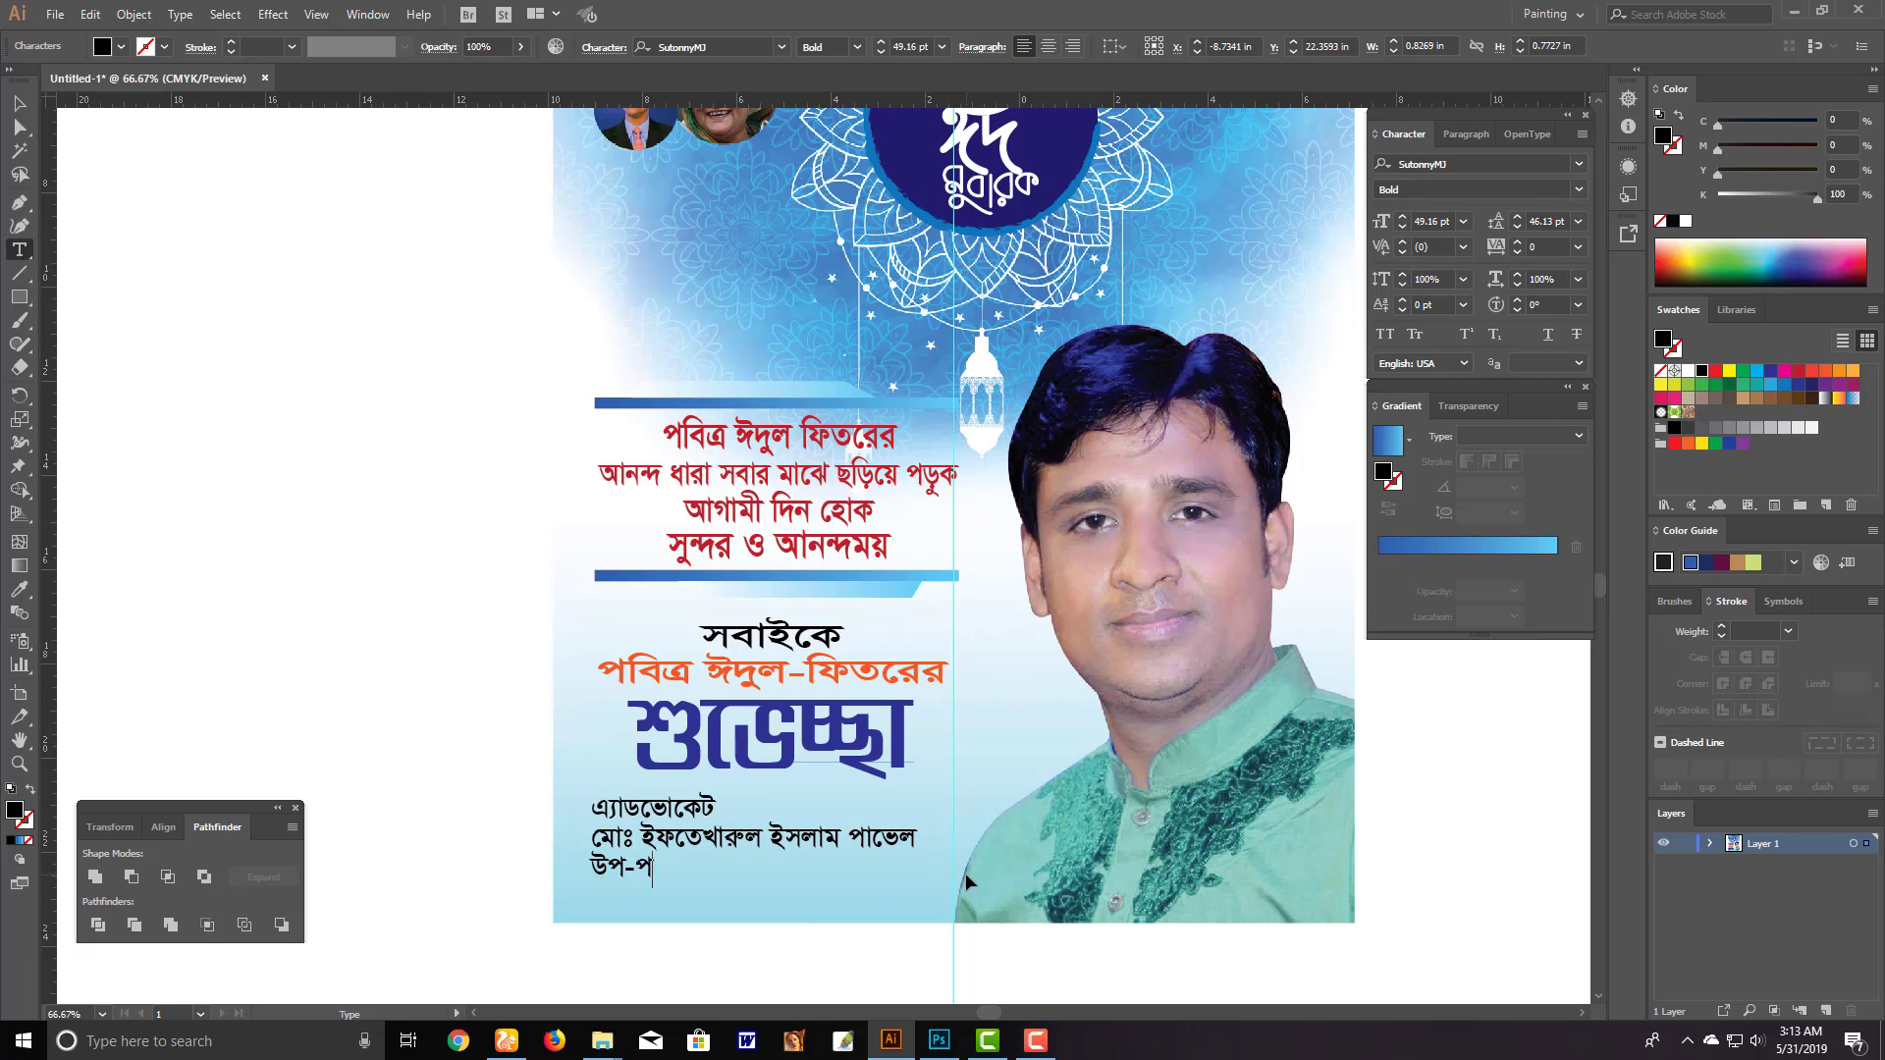
{"action": "type", "text": "রচার সম্পাদক কিশোরগঞ্জ জেলা আওয়ামী লীগ"}
{"action": "key", "text": "Escape"}
{"action": "key", "text": "ctrl+minus"}
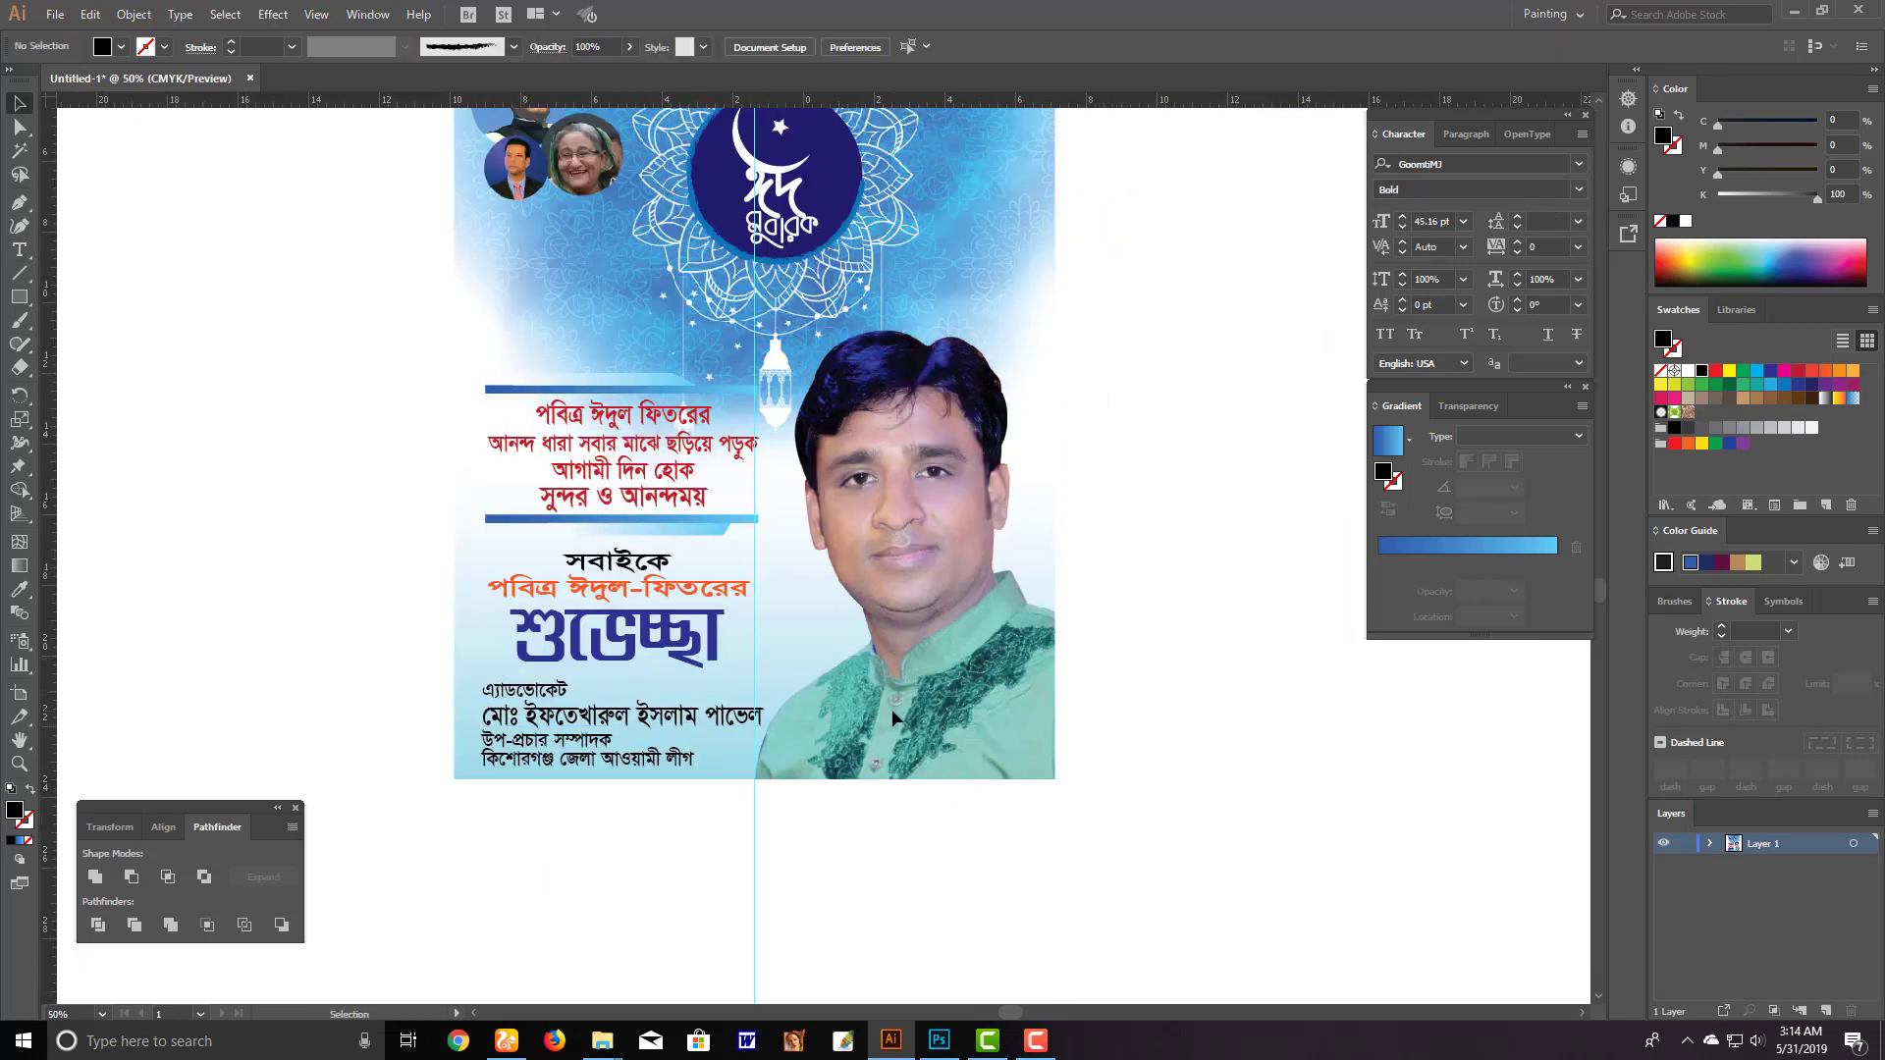
{"action": "left_click", "coordinate": [837, 632], "text": "ctrl+alt"}
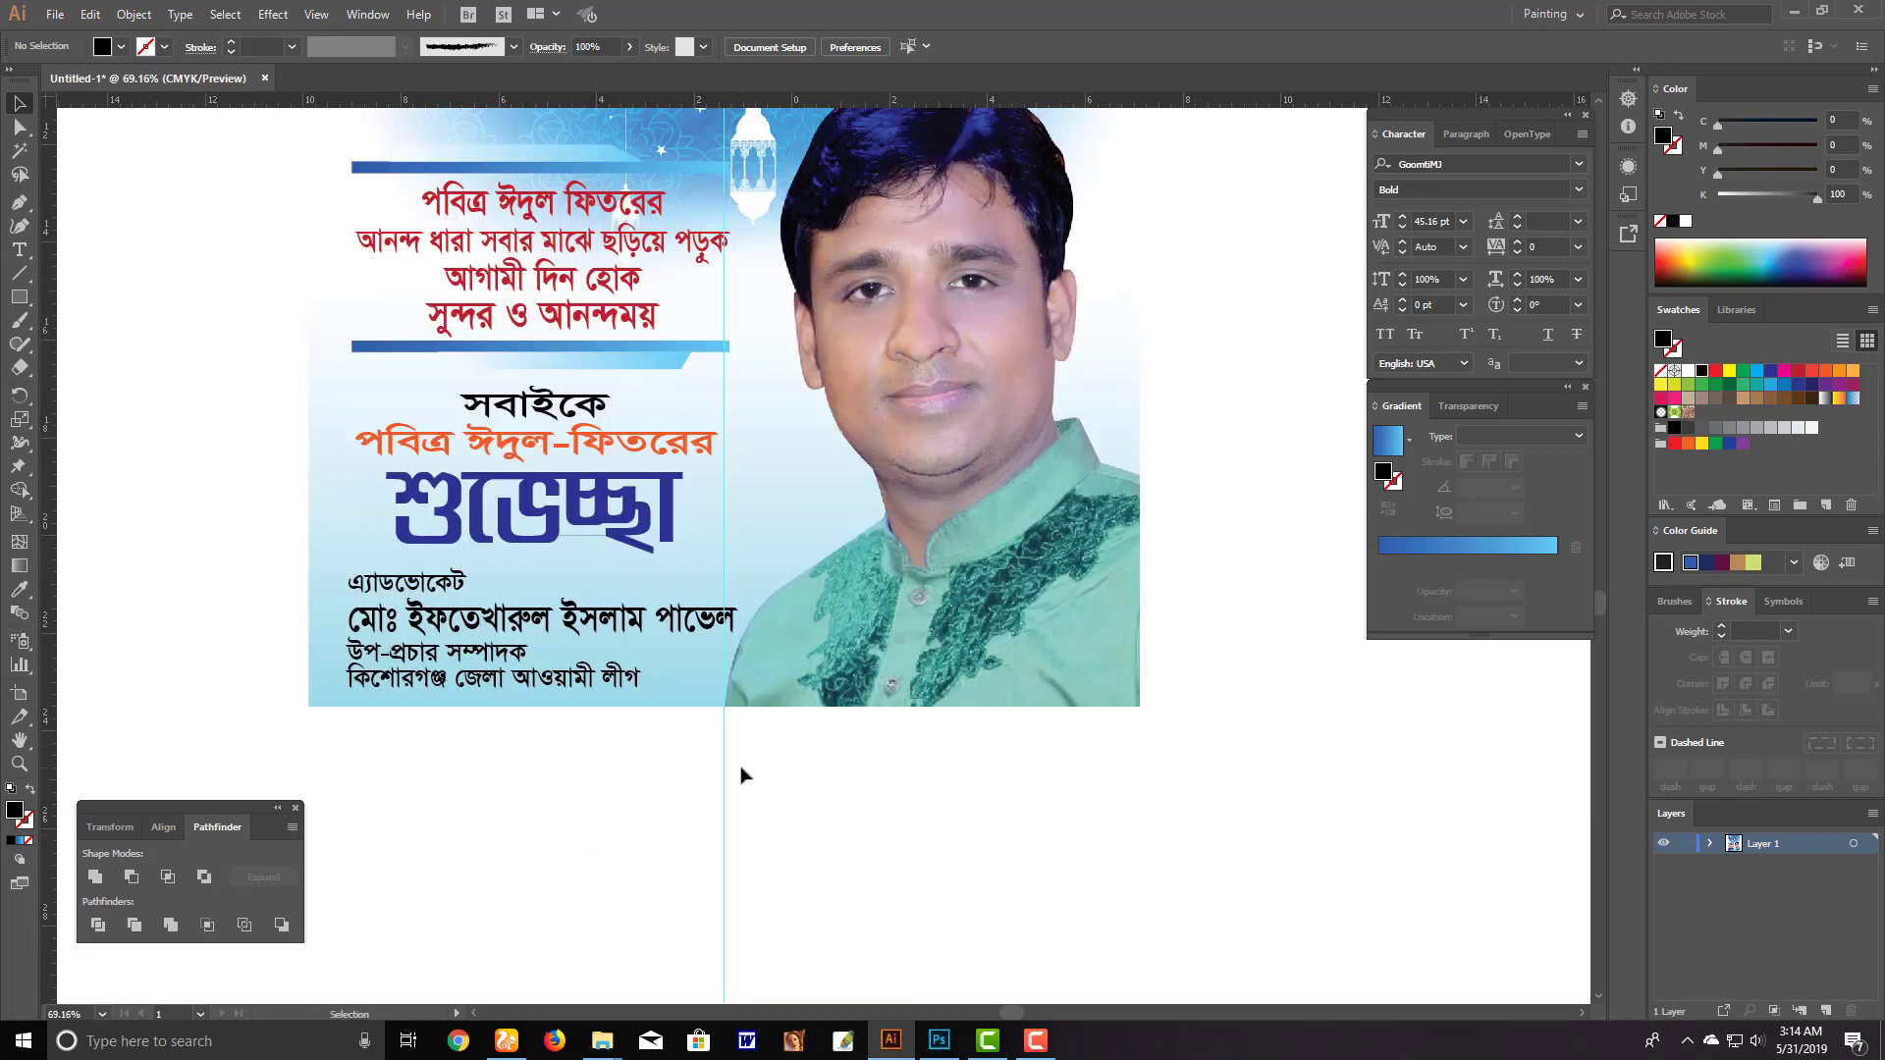
{"action": "key", "text": "Tab"}
{"action": "key", "text": "Tab"}
Draw a trial rectangle over the name block area, then undo it
{"action": "key", "text": "m"}
{"action": "left_click_drag", "start_coordinate": [311, 559], "coordinate": [824, 705]}
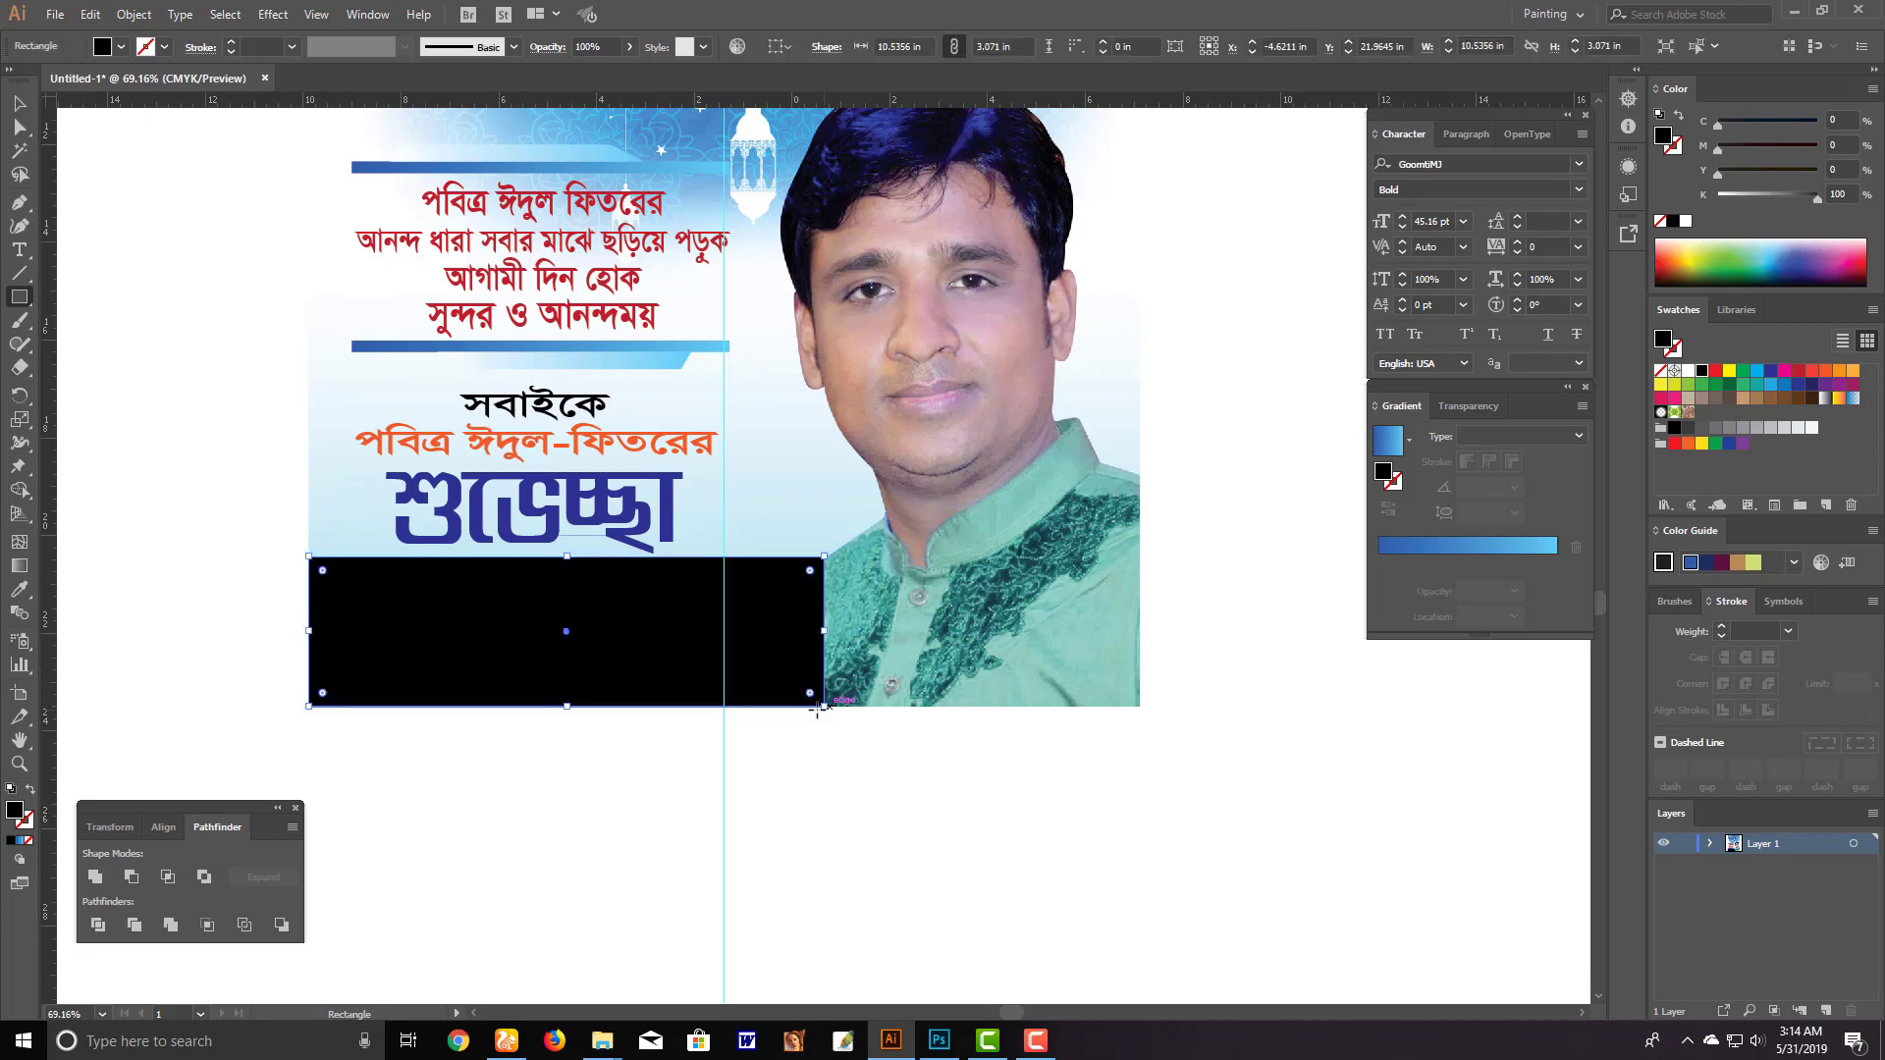
{"action": "key", "text": "ctrl+z"}
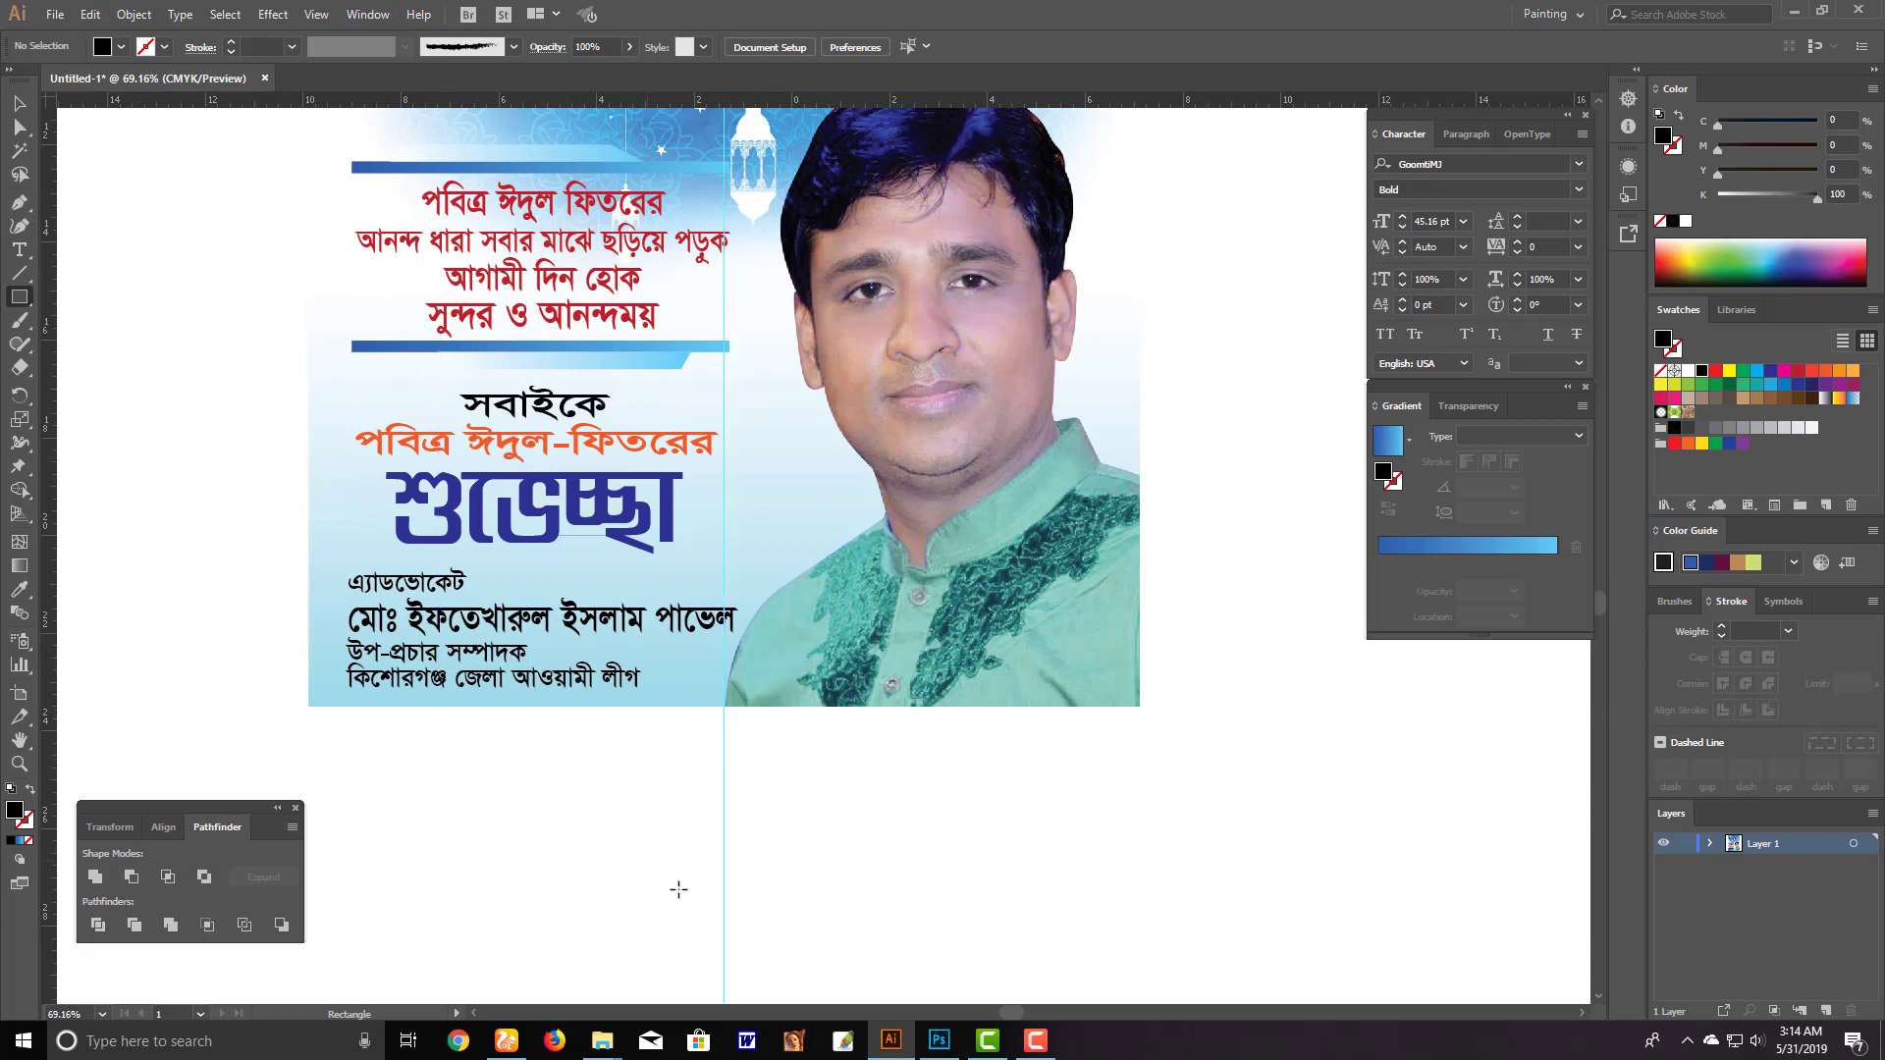
Commit the resized dark teal band in Photoshop and return to Illustrator
{"action": "left_click", "coordinate": [939, 1043]}
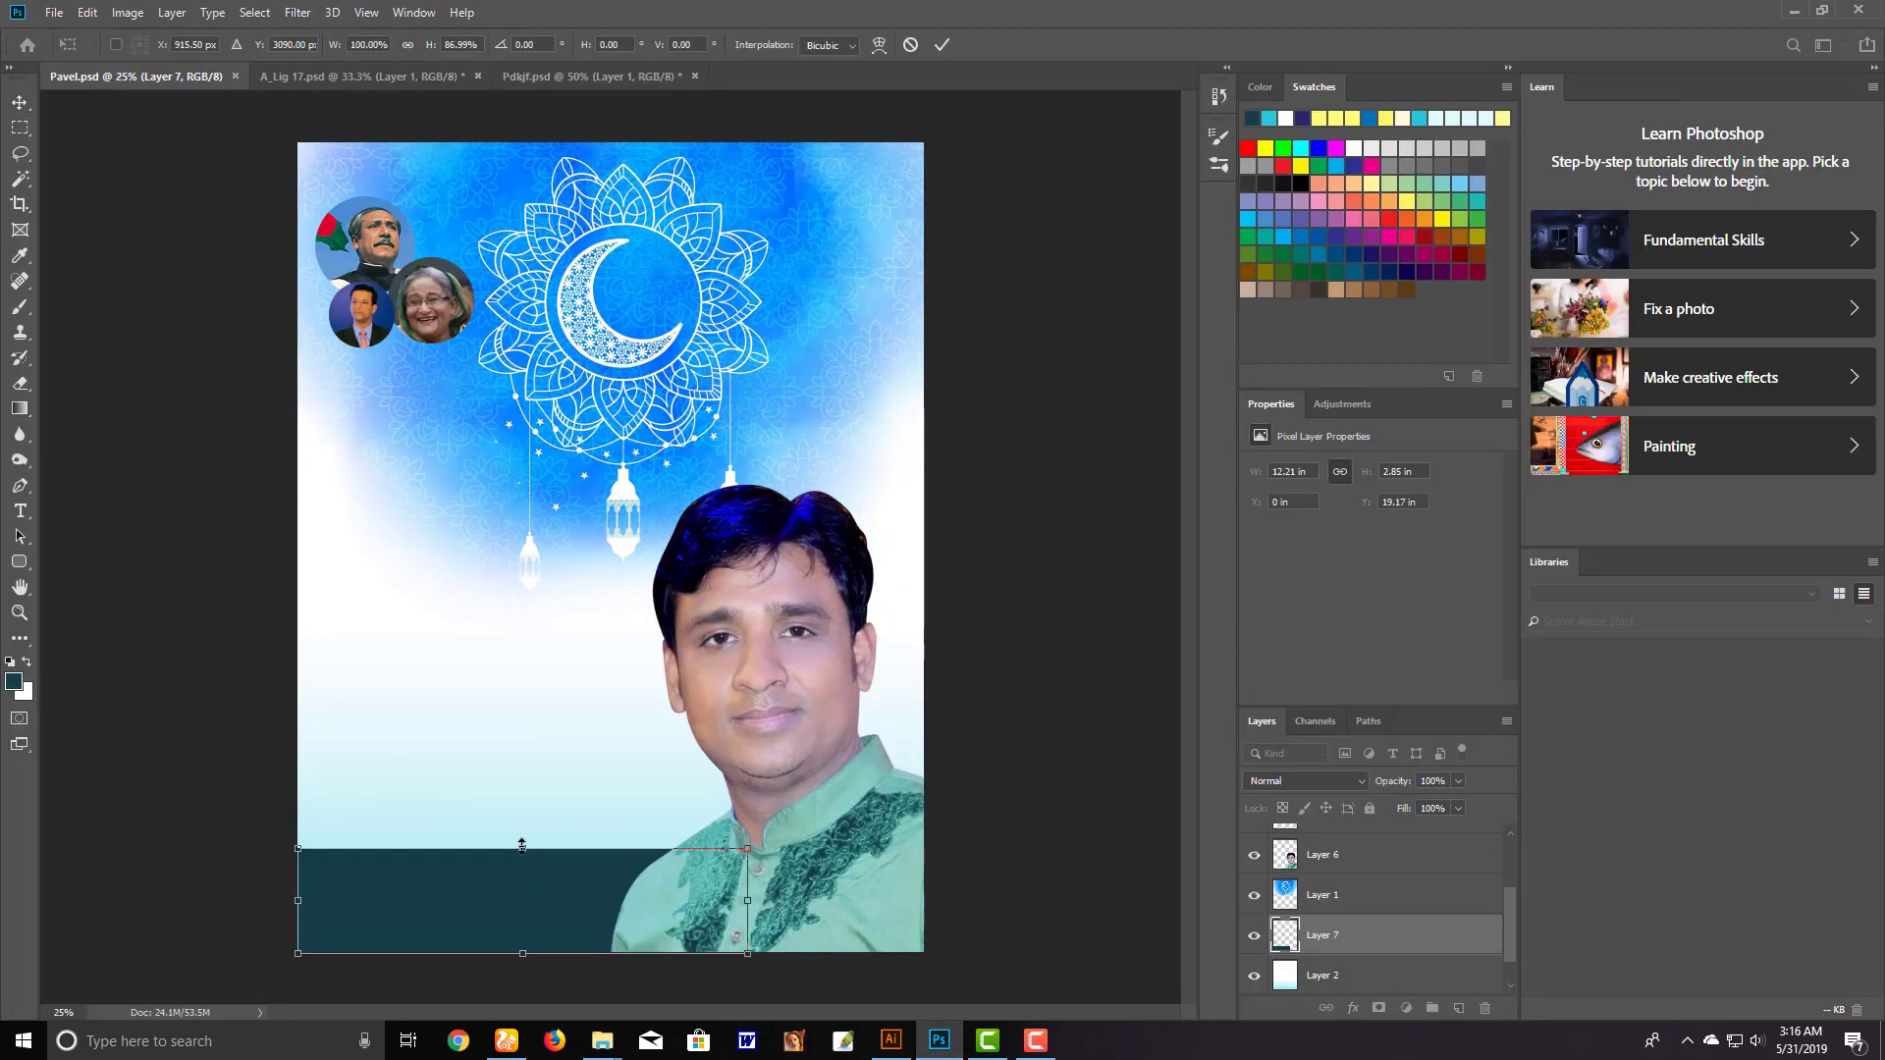
{"action": "key", "text": "Return"}
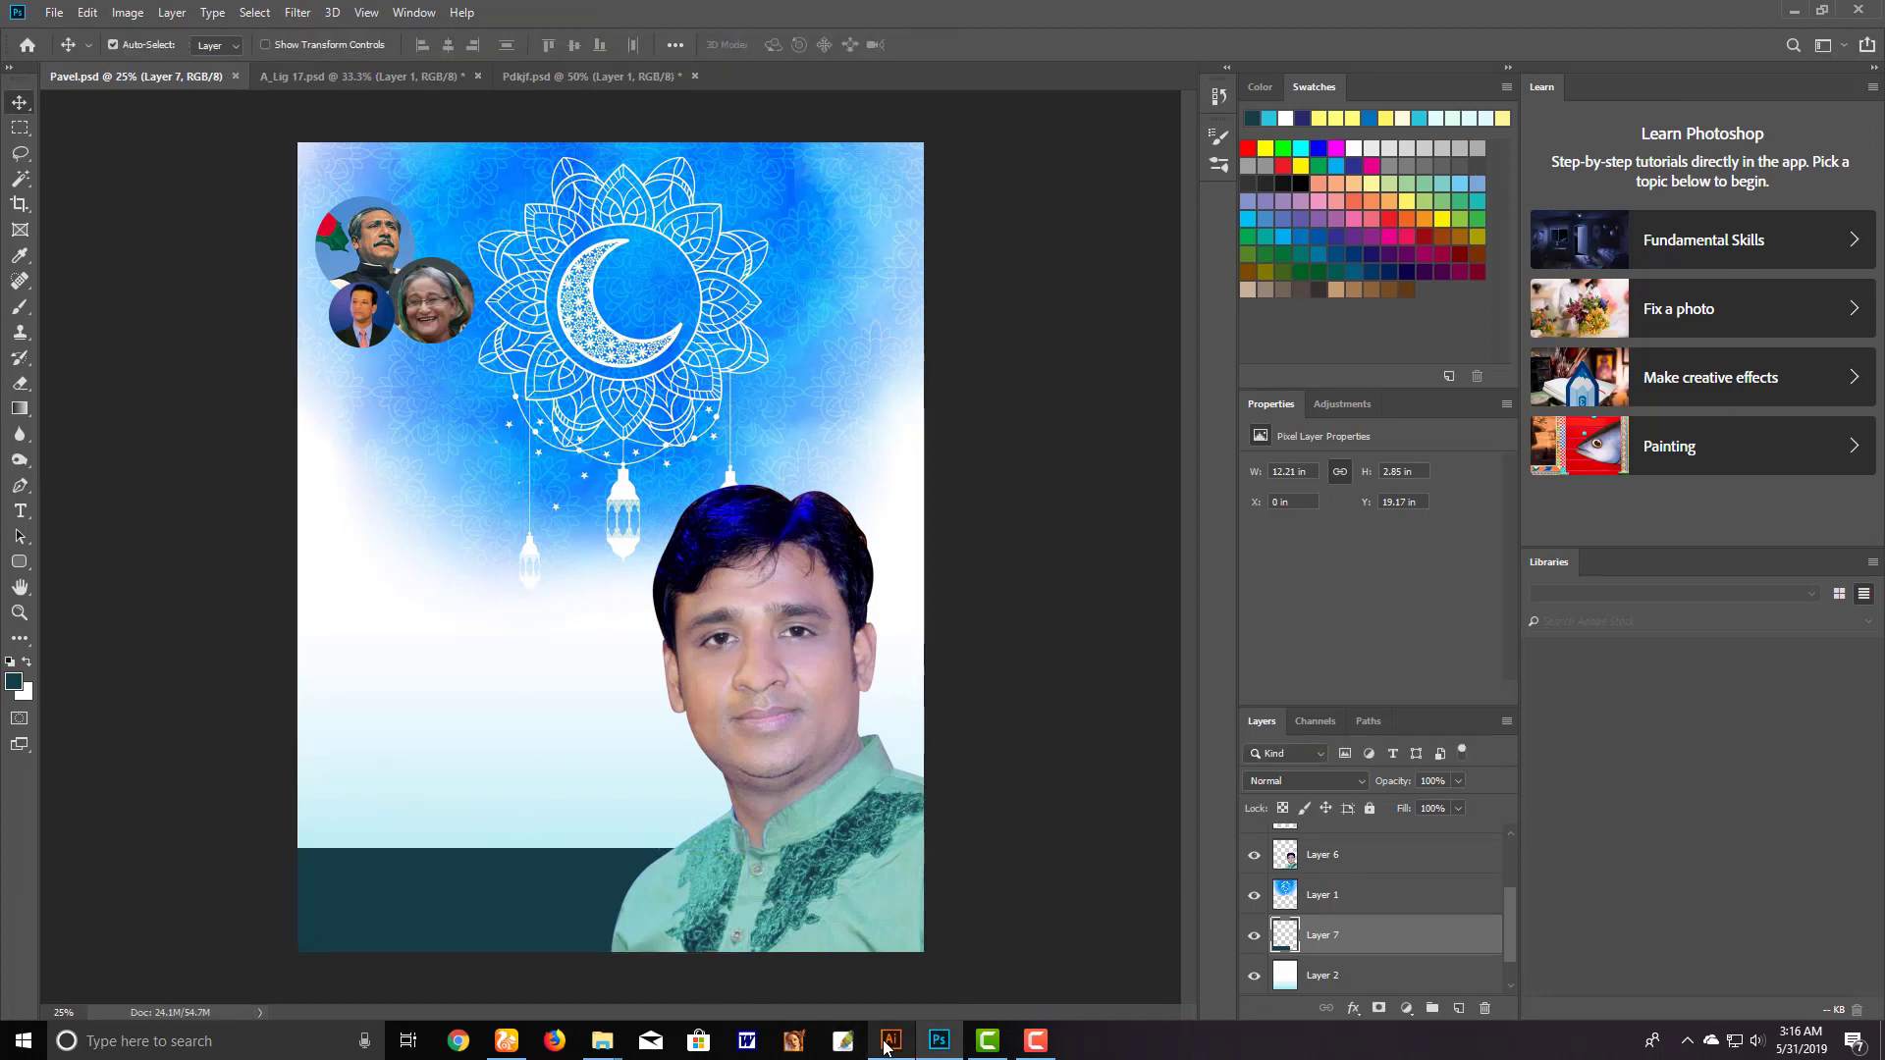
{"action": "left_click", "coordinate": [889, 1043]}
Place Pavel.psd onto the artboard
{"action": "key", "text": "v"}
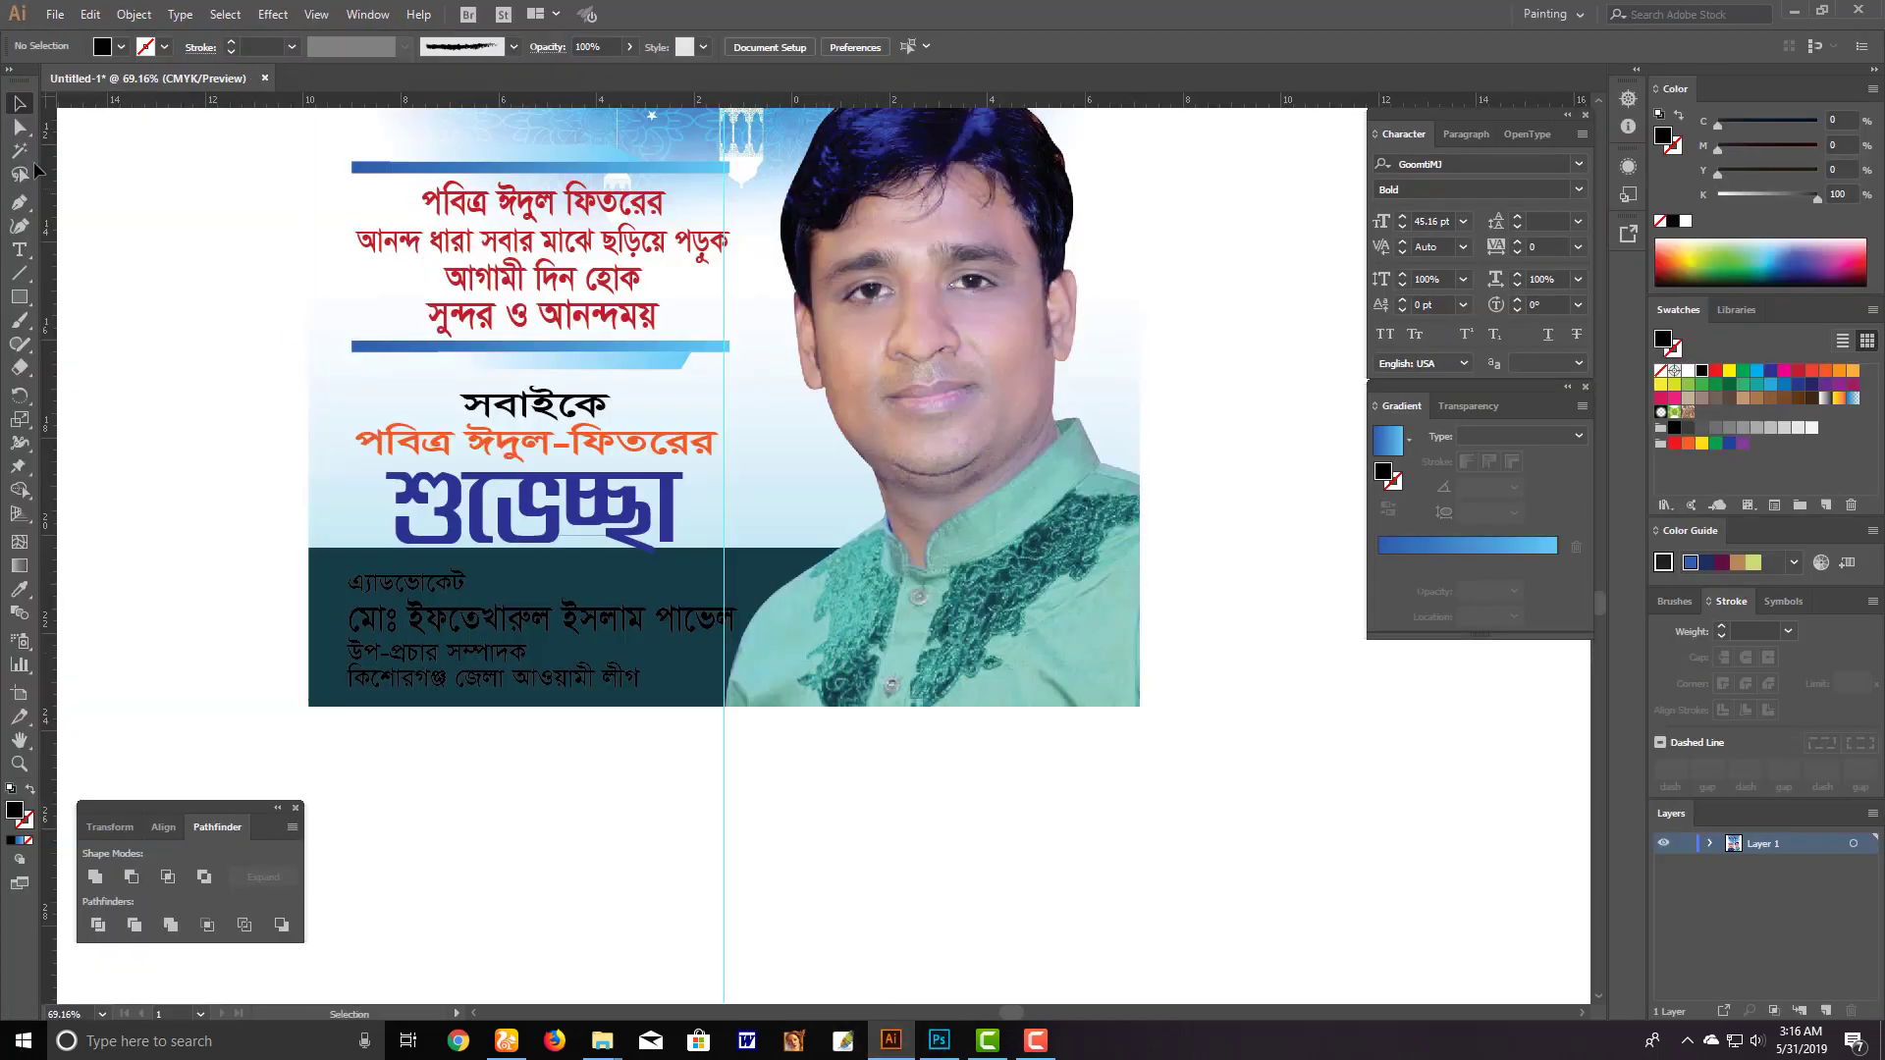
{"action": "left_click", "coordinate": [55, 15]}
{"action": "left_click", "coordinate": [158, 333]}
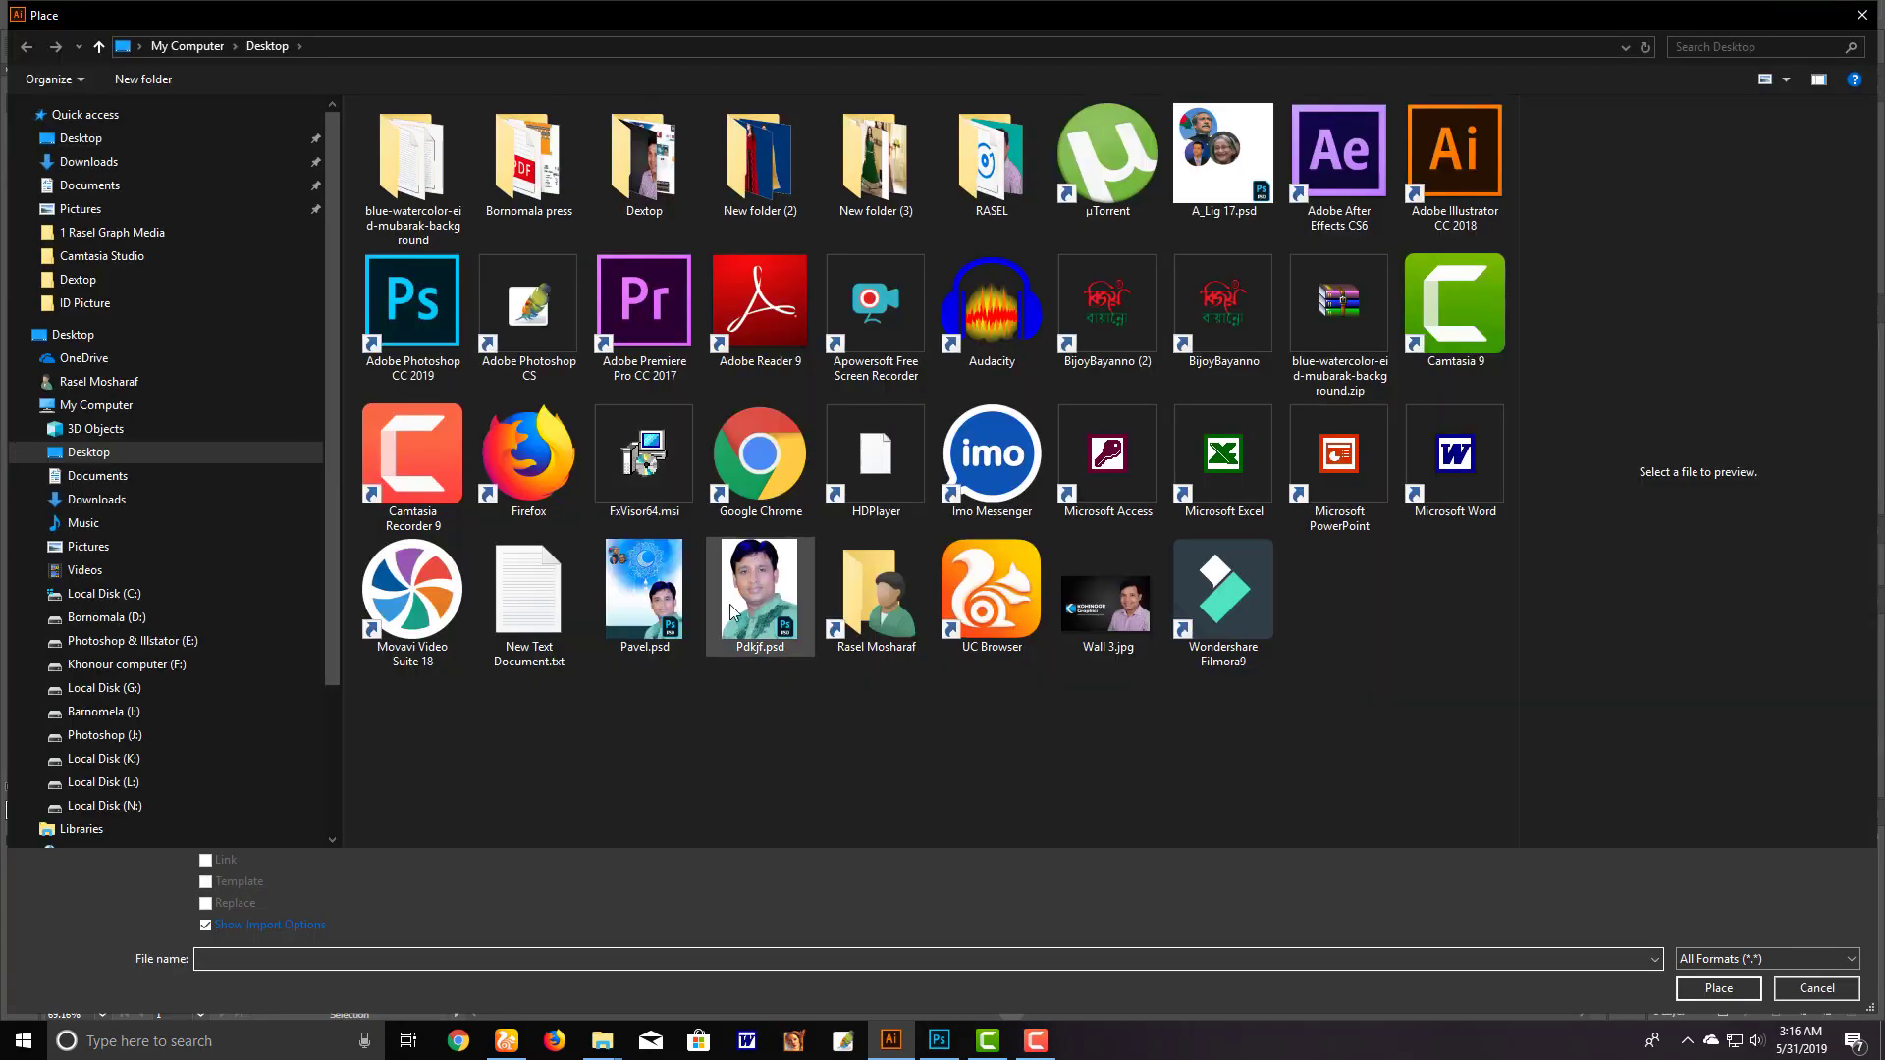
{"action": "left_click", "coordinate": [656, 601]}
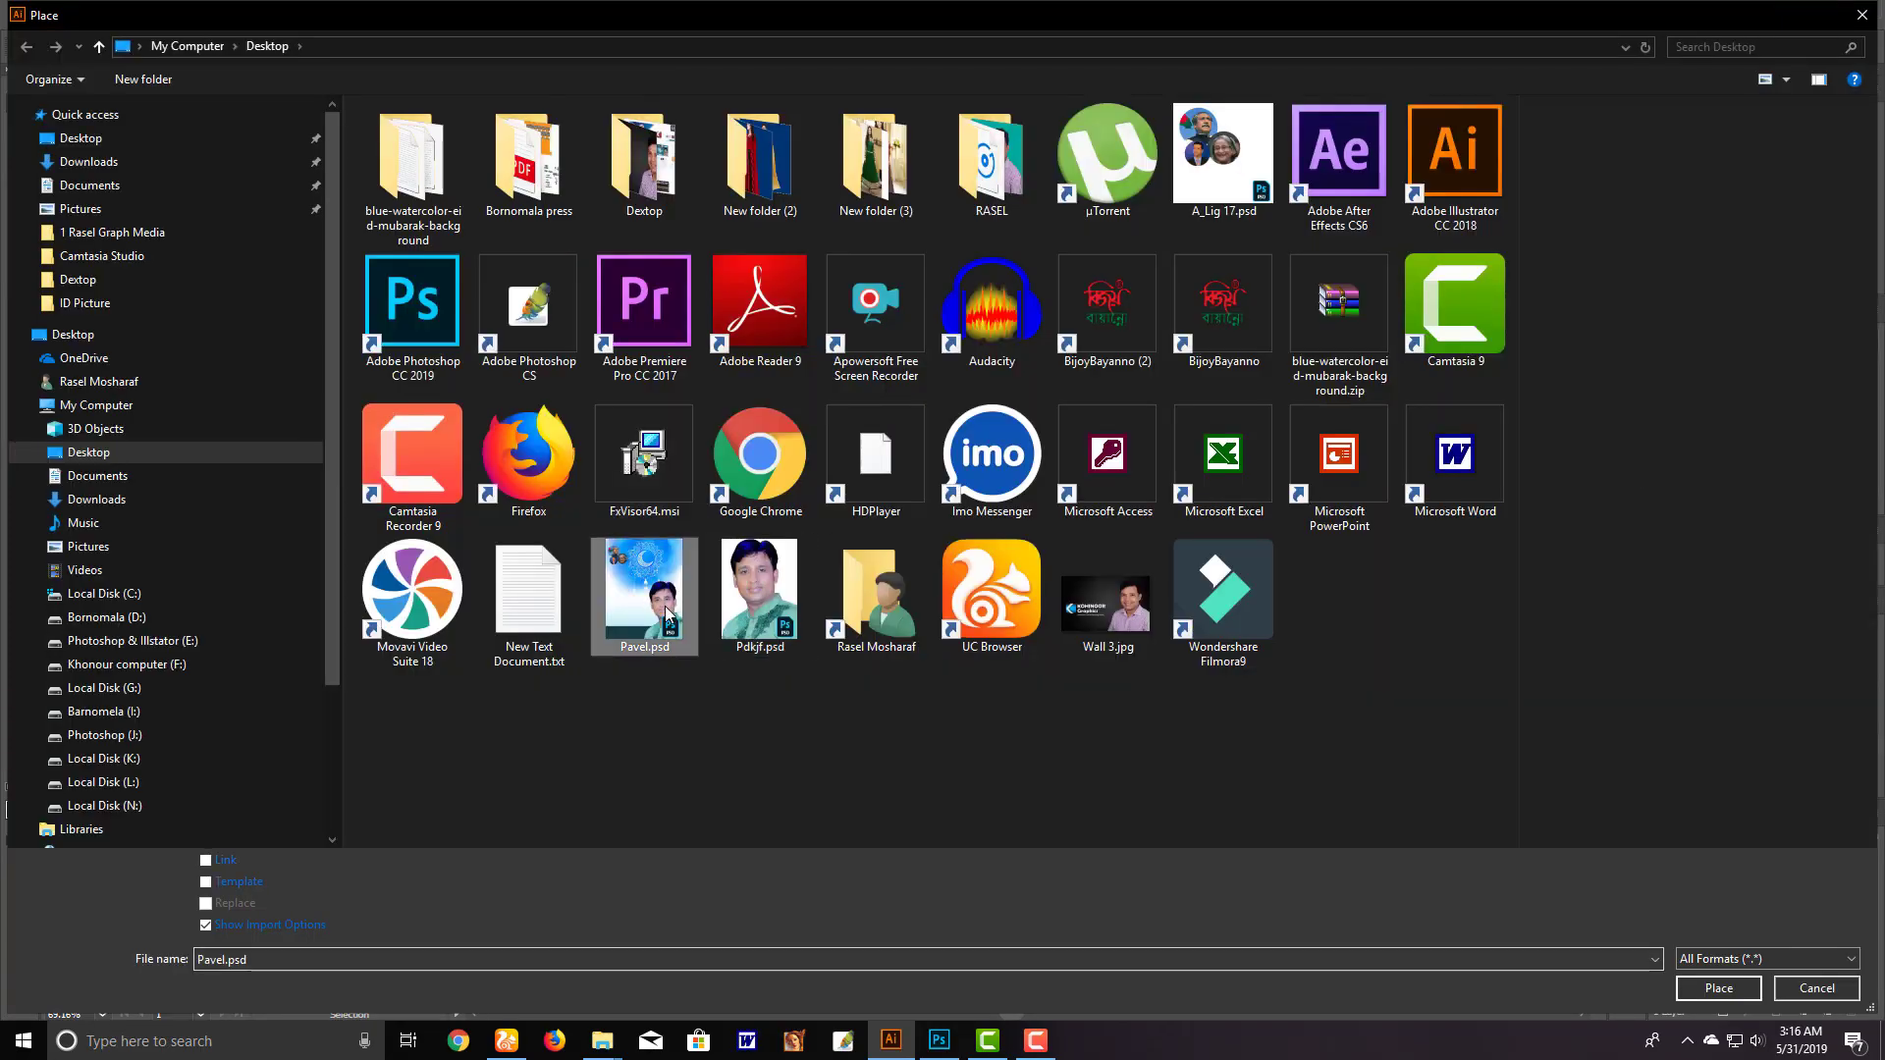
{"action": "key", "text": "Return"}
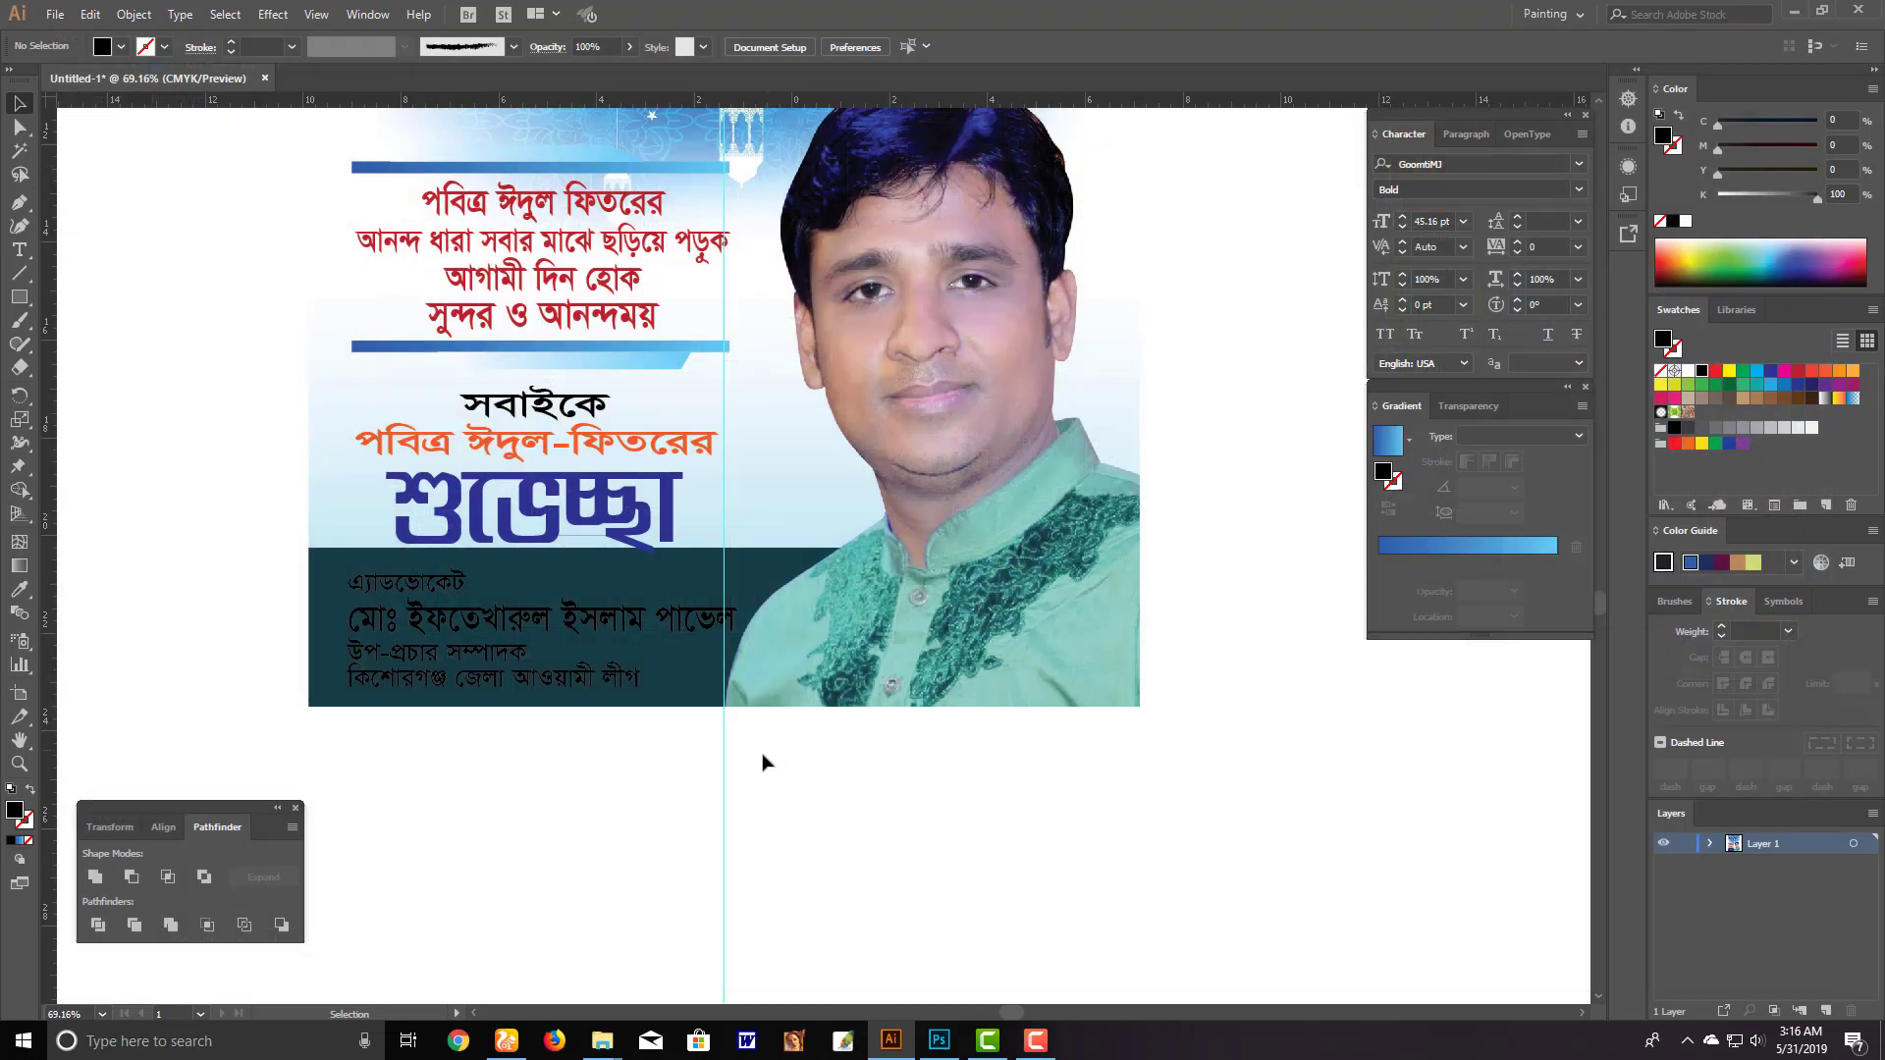
Replace the placed image with the portrait, flattened to a single image
{"action": "left_click", "coordinate": [57, 14]}
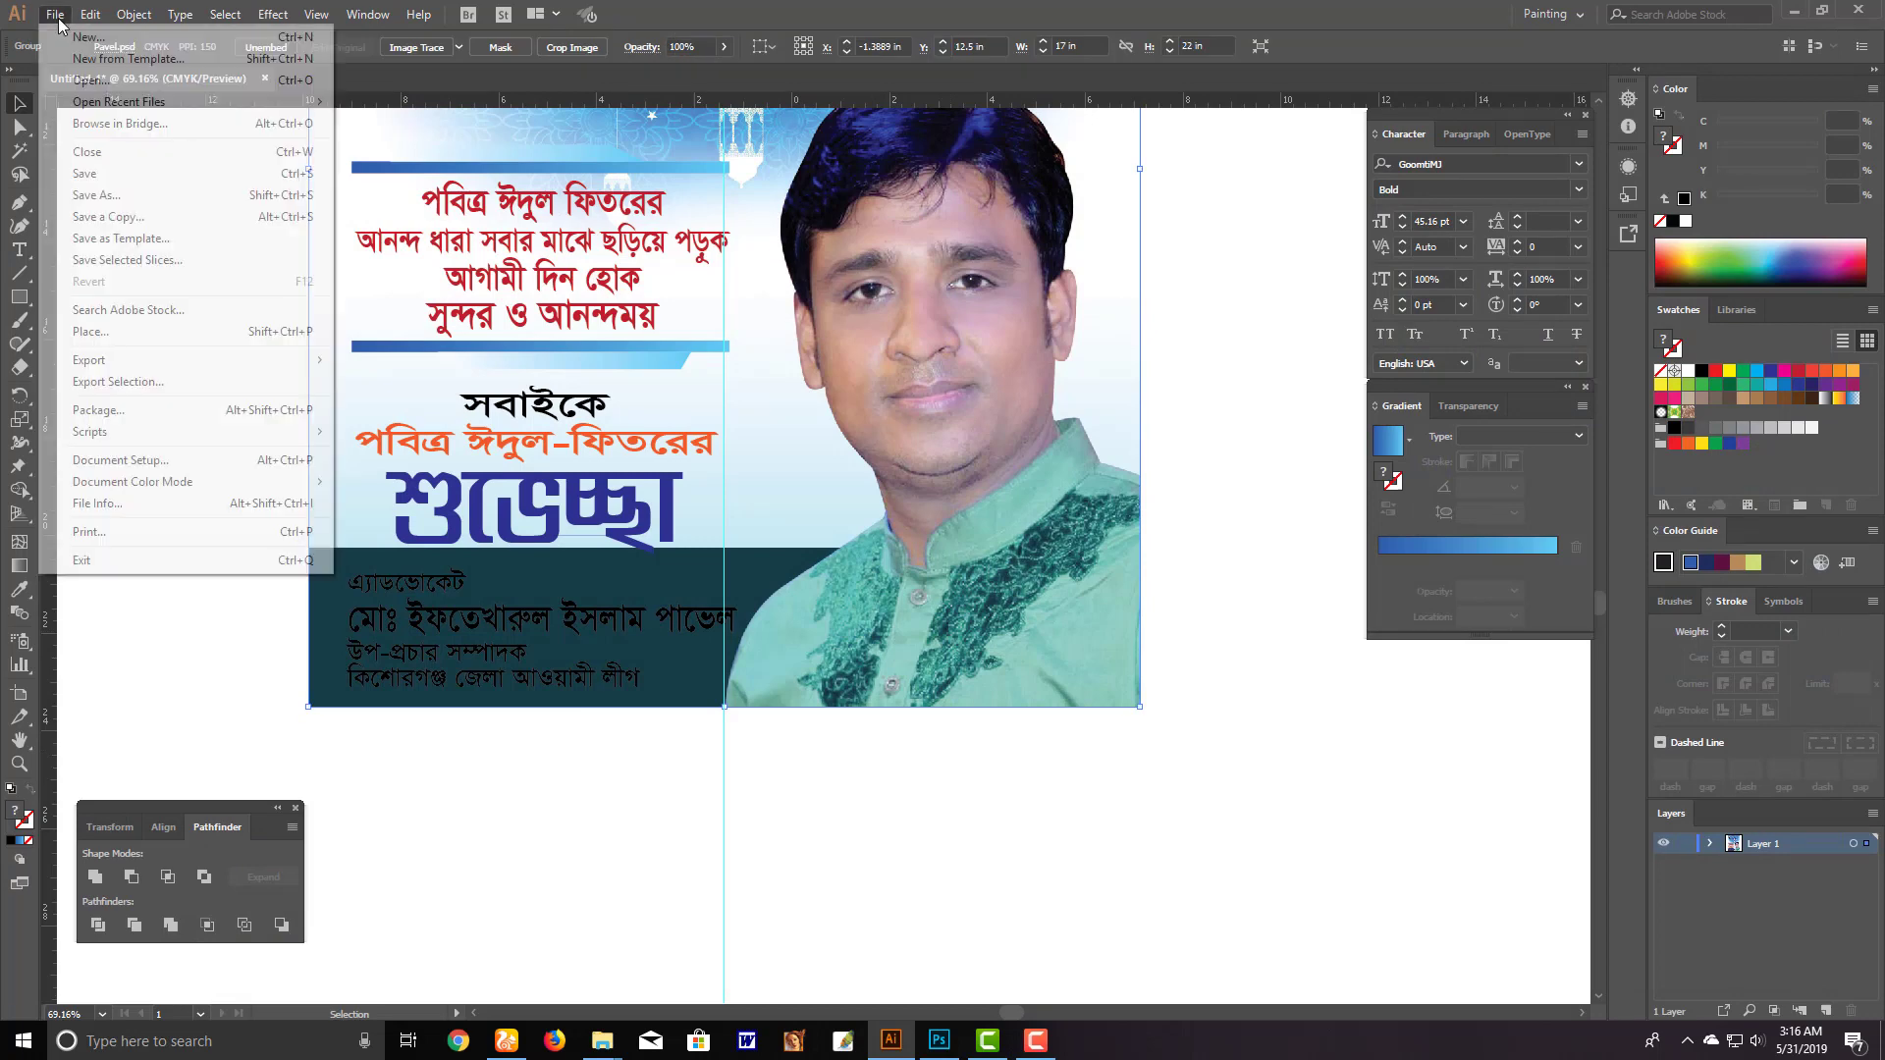
{"action": "left_click", "coordinate": [163, 332]}
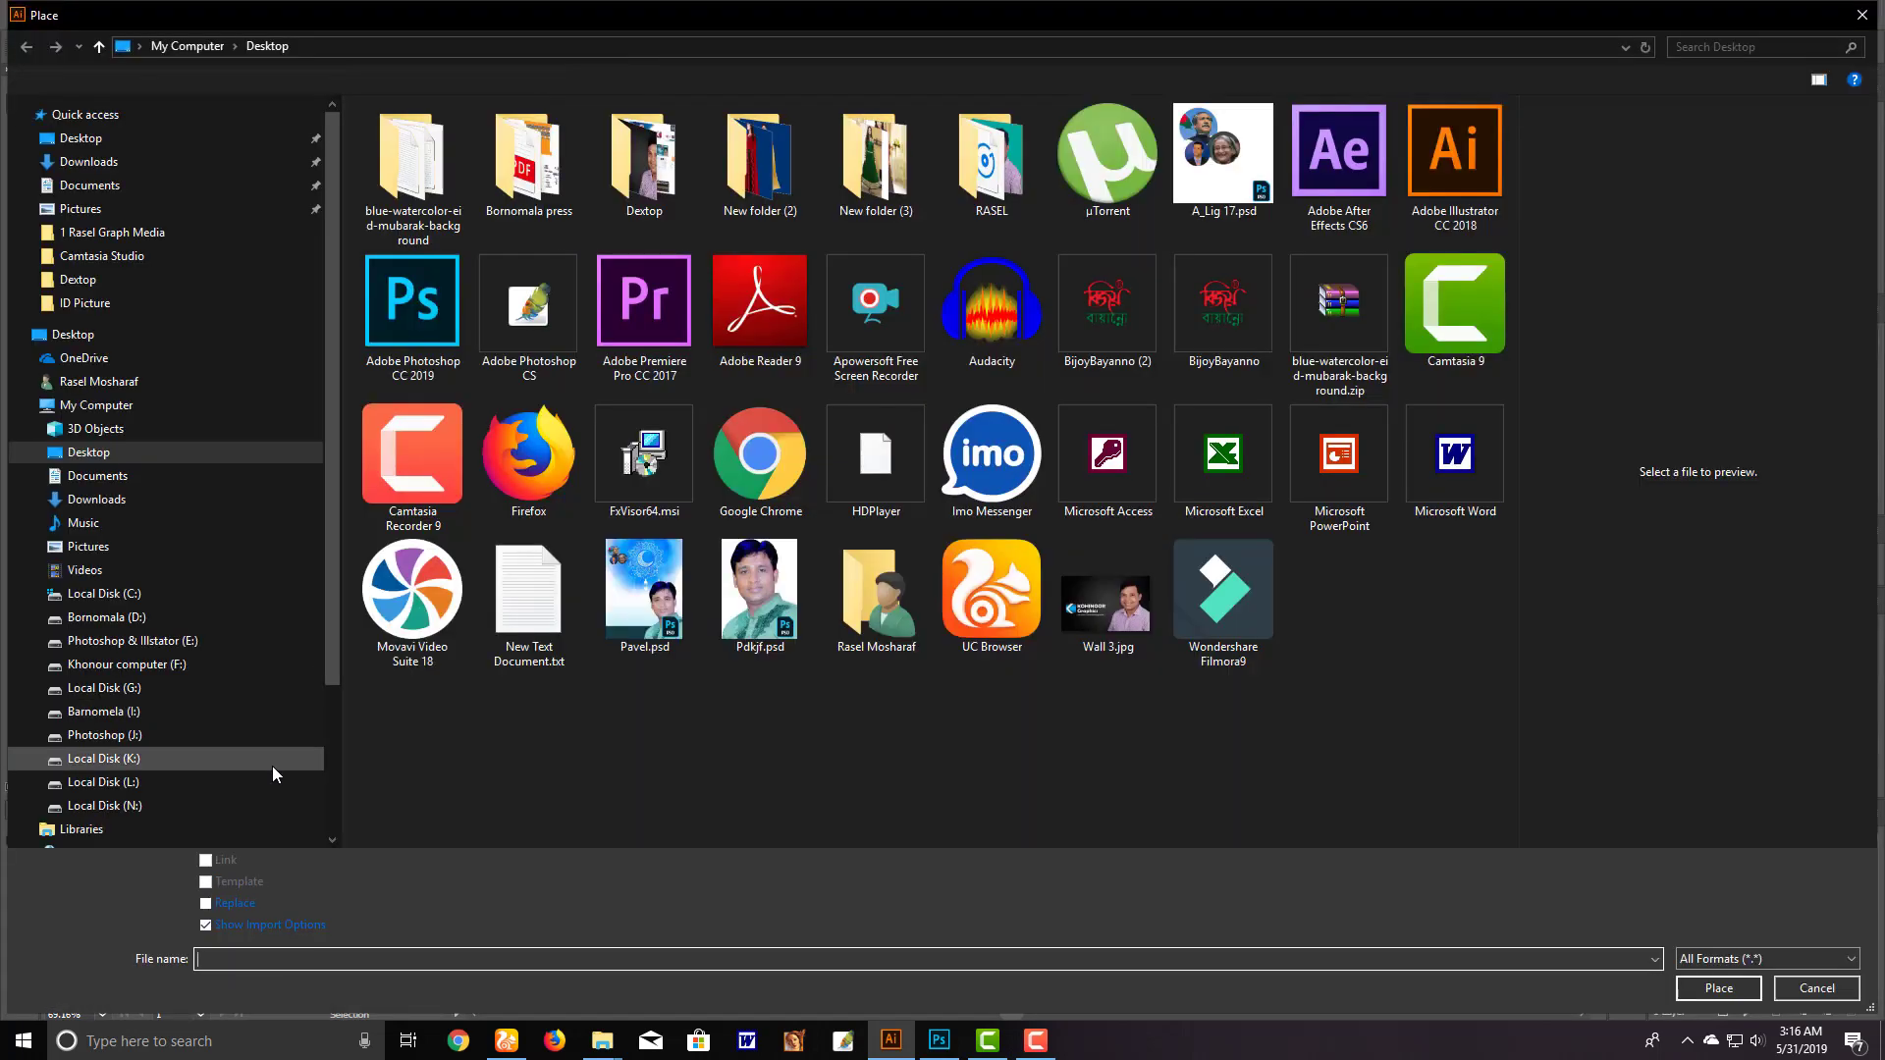
{"action": "key", "text": "alt+r"}
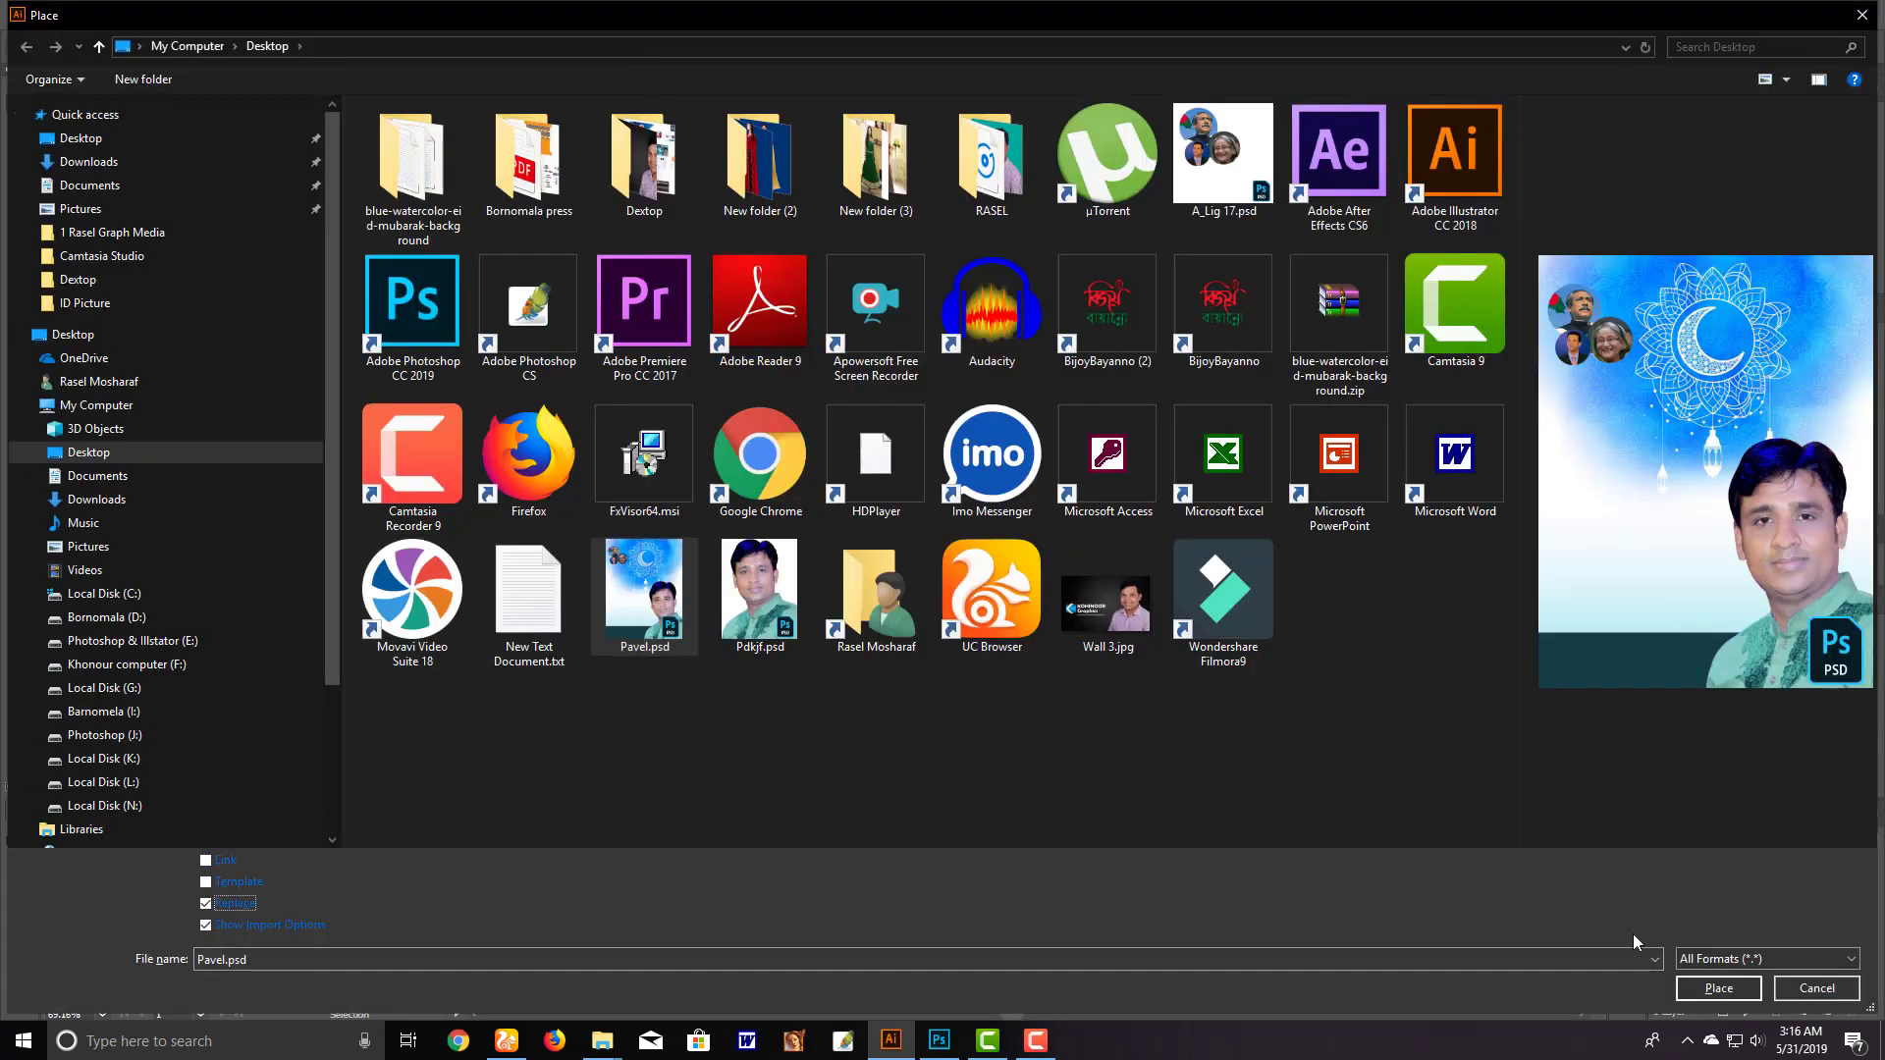
{"action": "left_click", "coordinate": [1704, 992]}
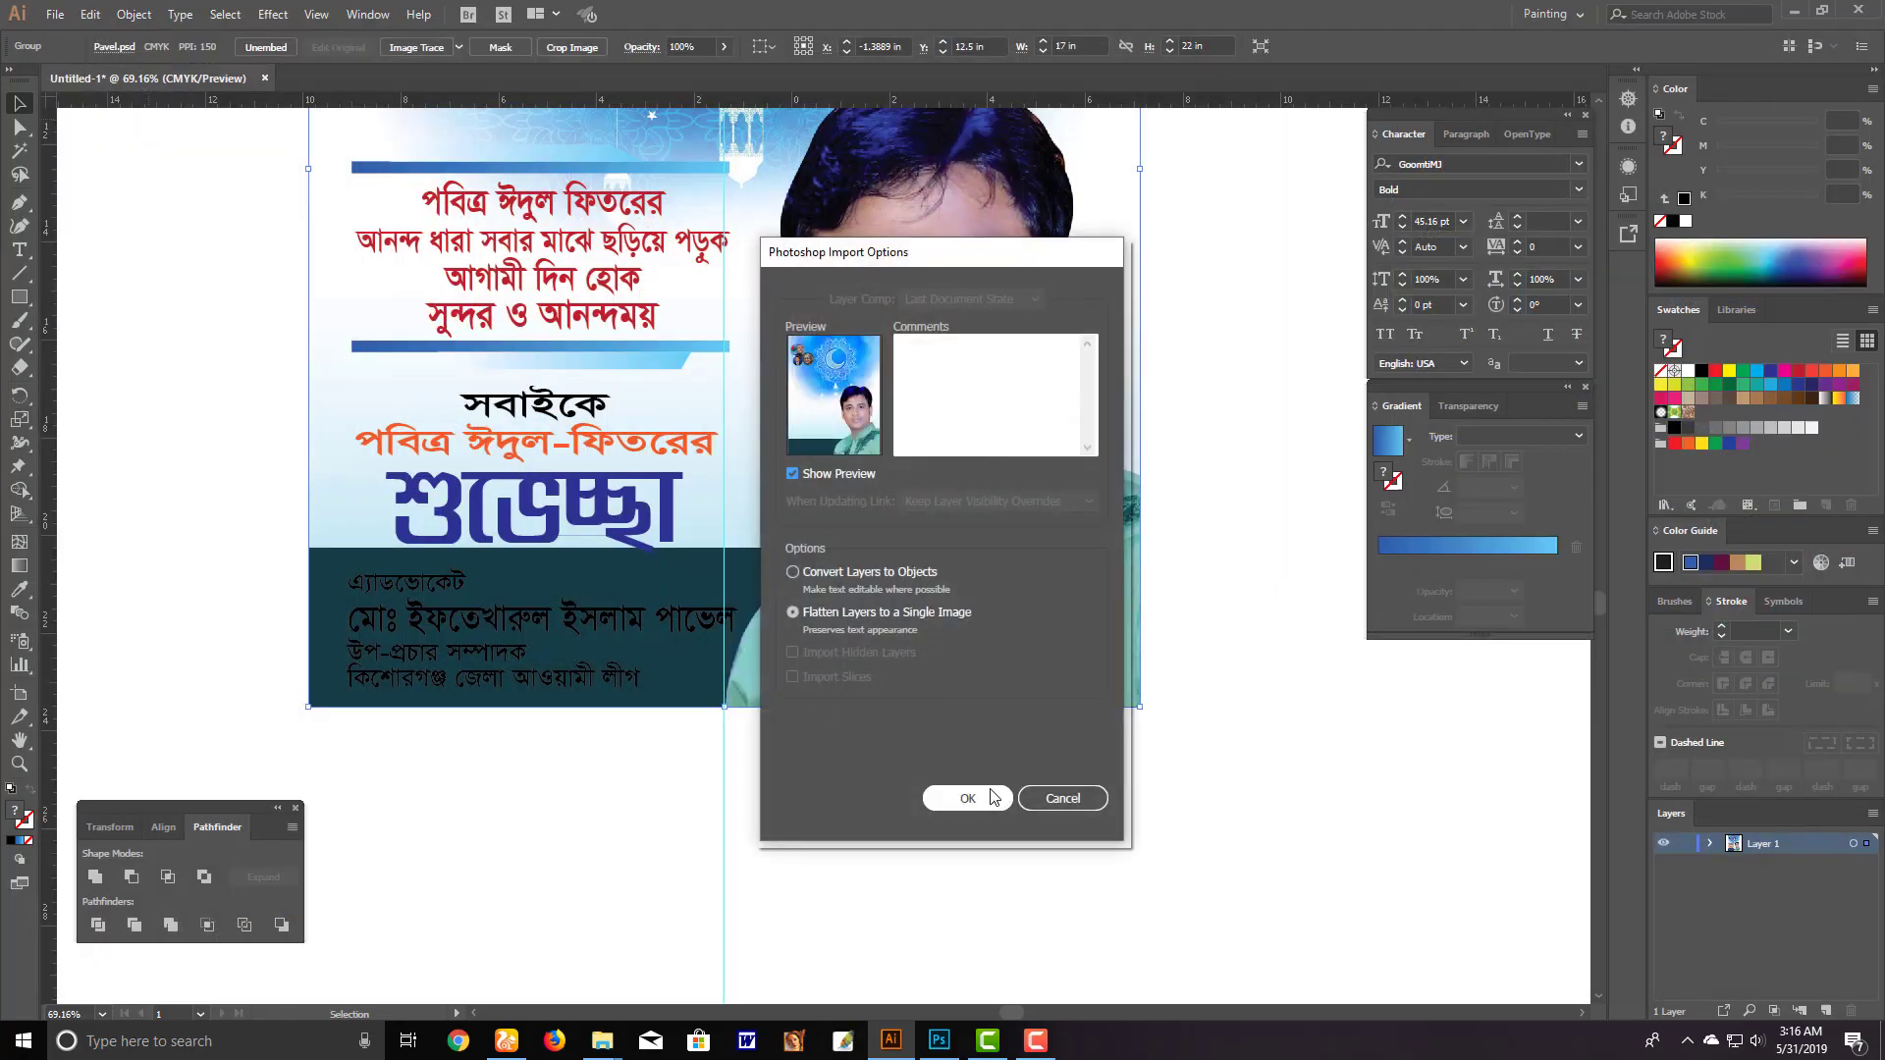
{"action": "left_click", "coordinate": [972, 791]}
{"action": "key", "text": "a"}
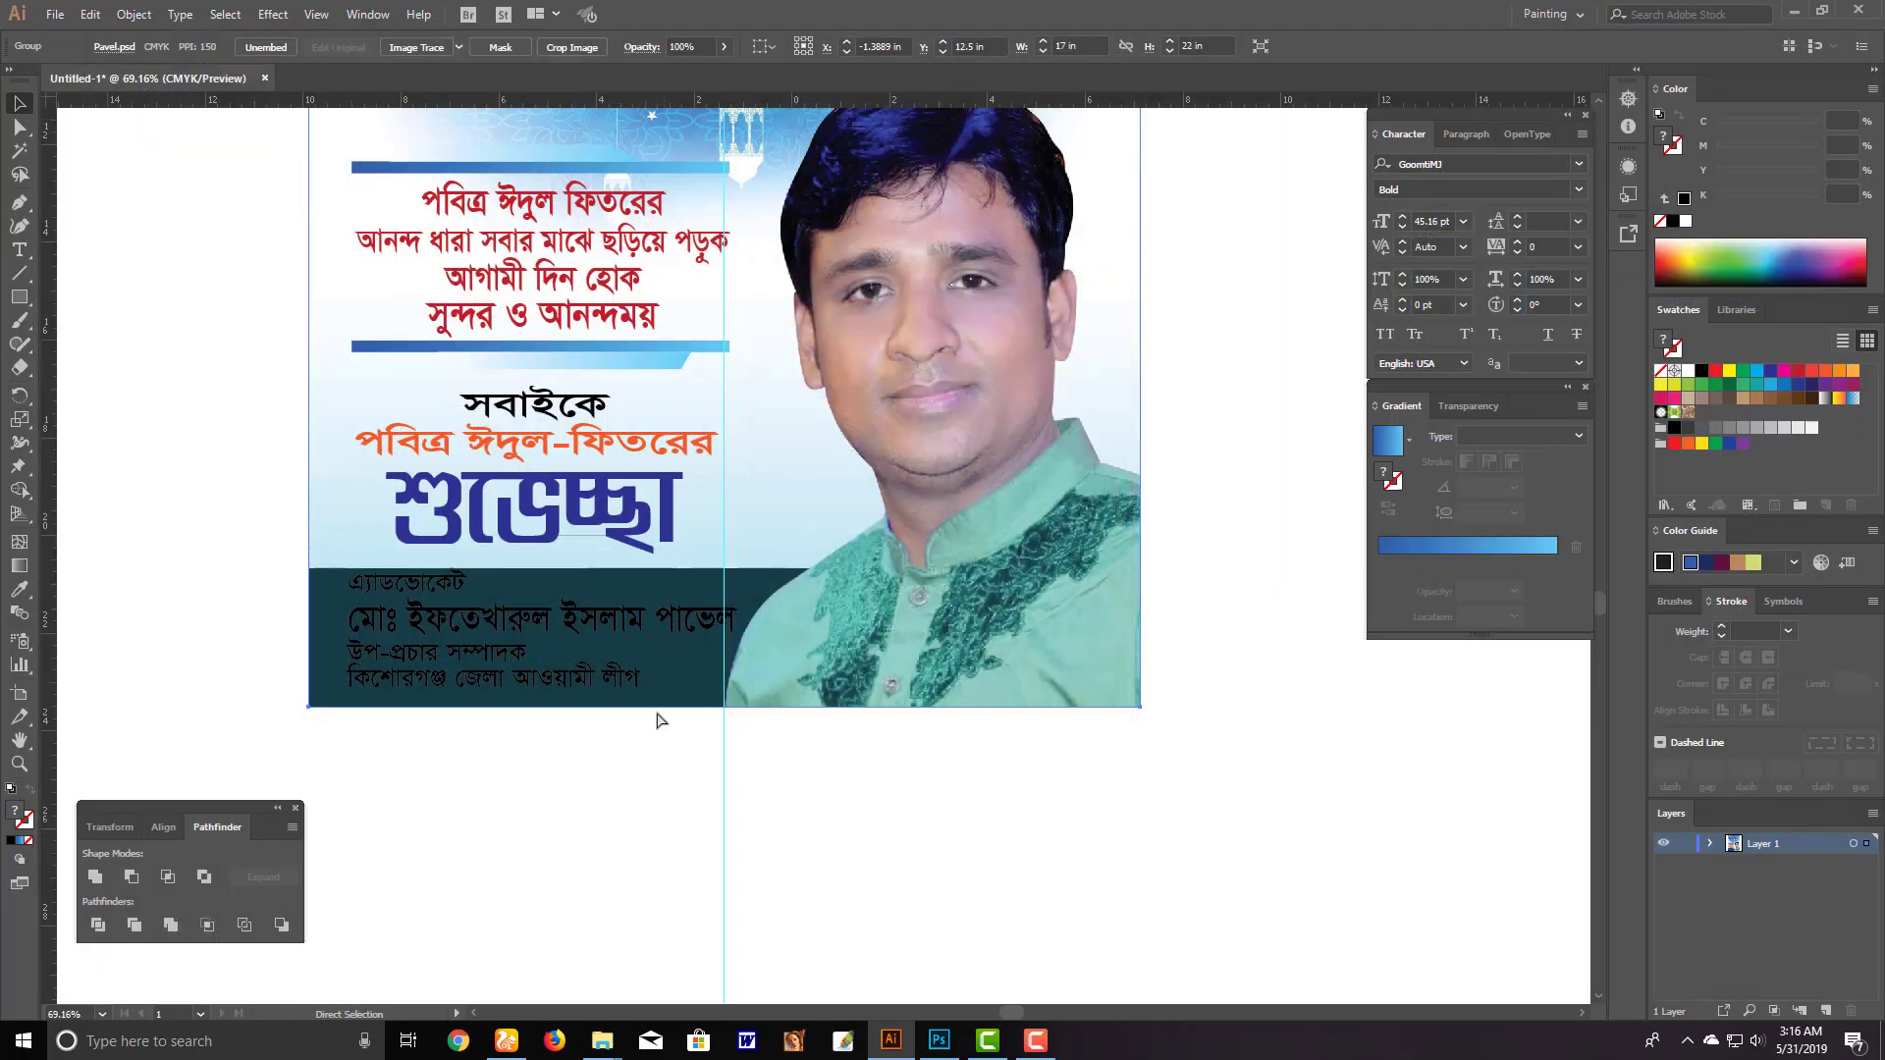
{"action": "left_click", "coordinate": [496, 751]}
{"action": "left_click_drag", "start_coordinate": [449, 738], "coordinate": [357, 633]}
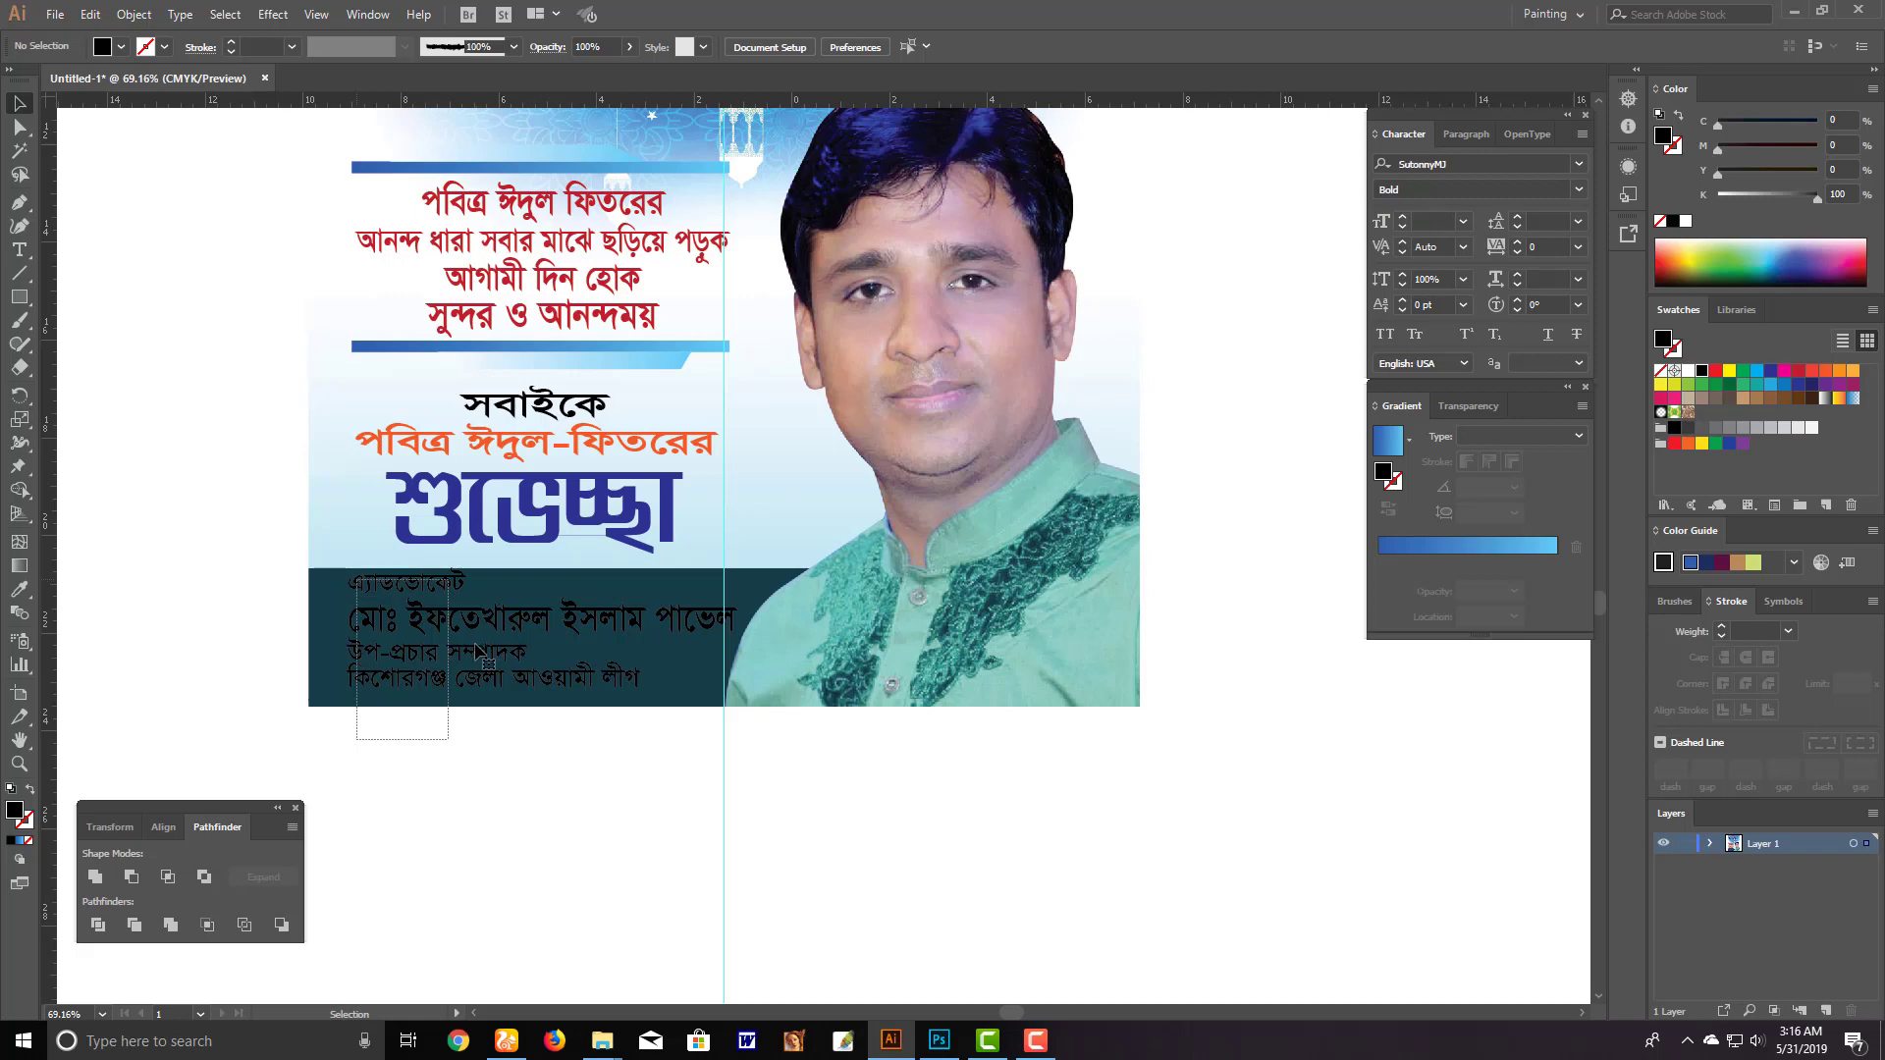
Nudge the name block down, fill its text white, and make the name line yellow
{"action": "key", "text": "v"}
{"action": "left_click_drag", "start_coordinate": [479, 650], "coordinate": [483, 655]}
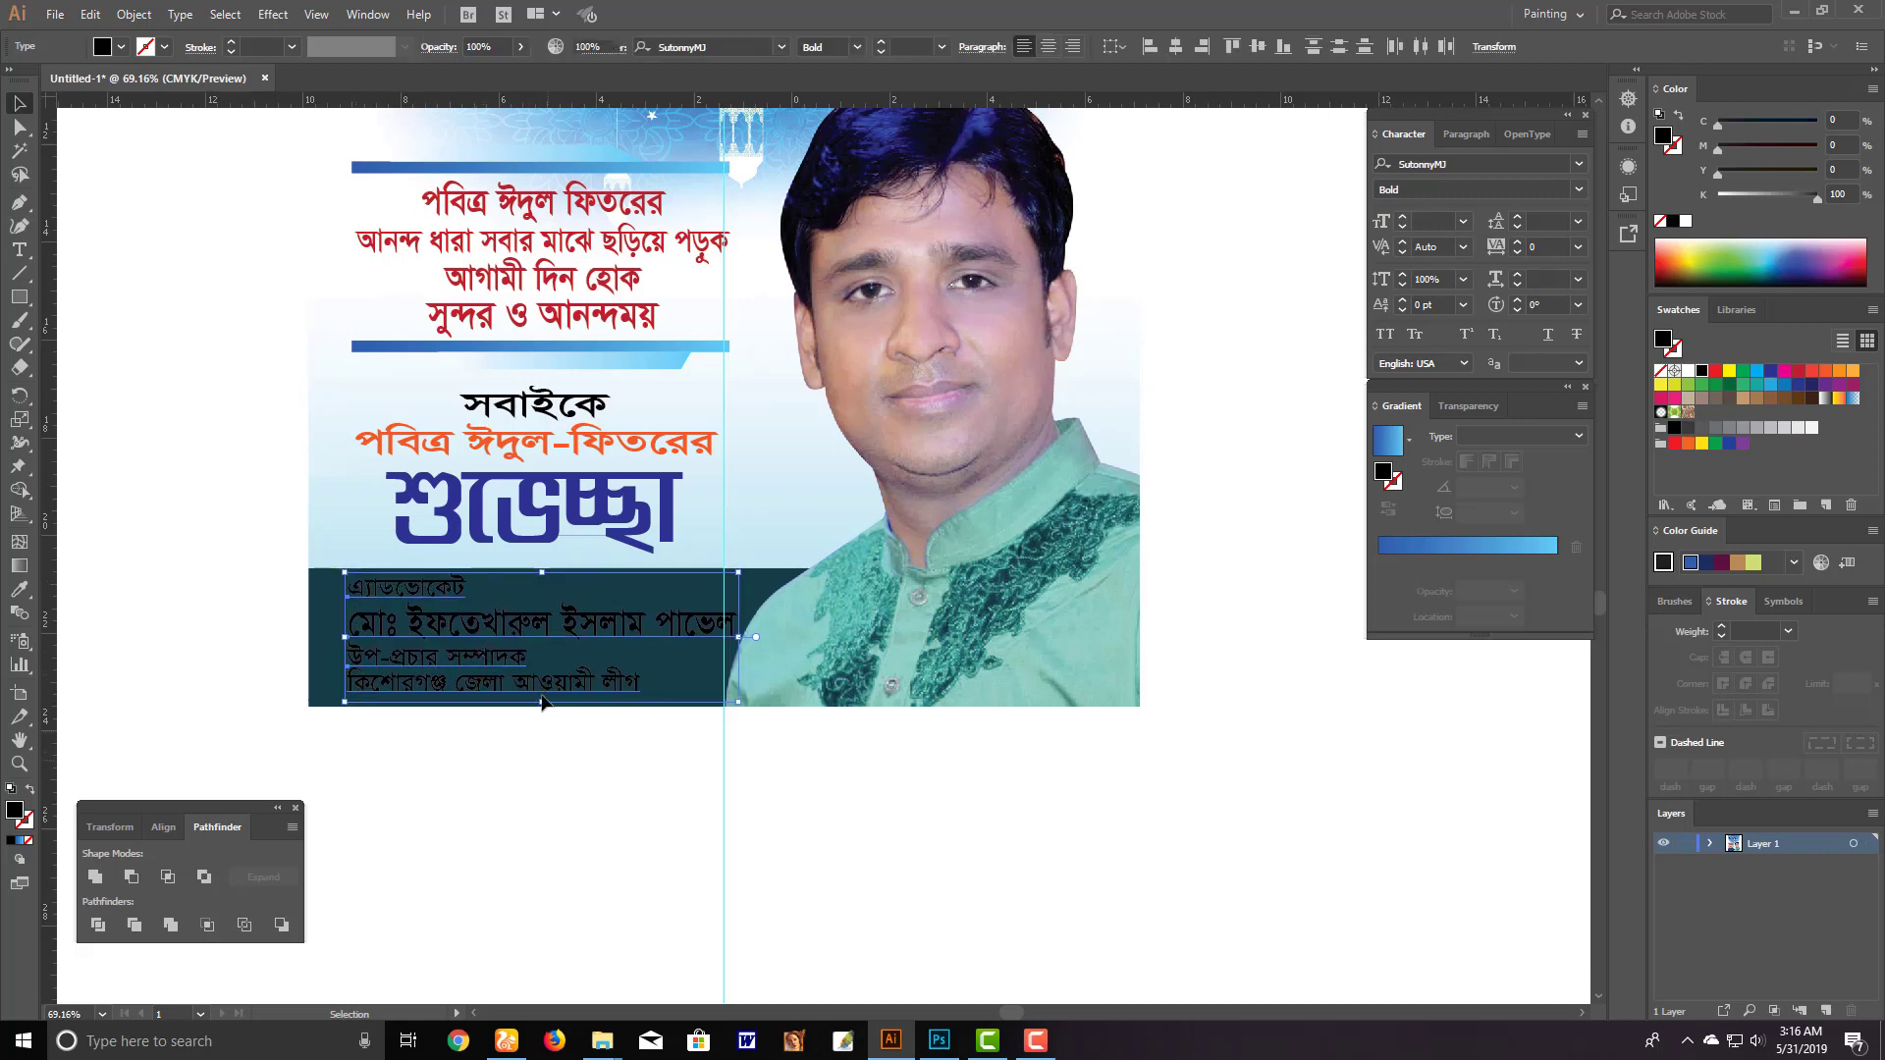
{"action": "left_click", "coordinate": [550, 767]}
{"action": "left_click", "coordinate": [545, 636]}
{"action": "left_click_drag", "start_coordinate": [442, 763], "coordinate": [393, 589]}
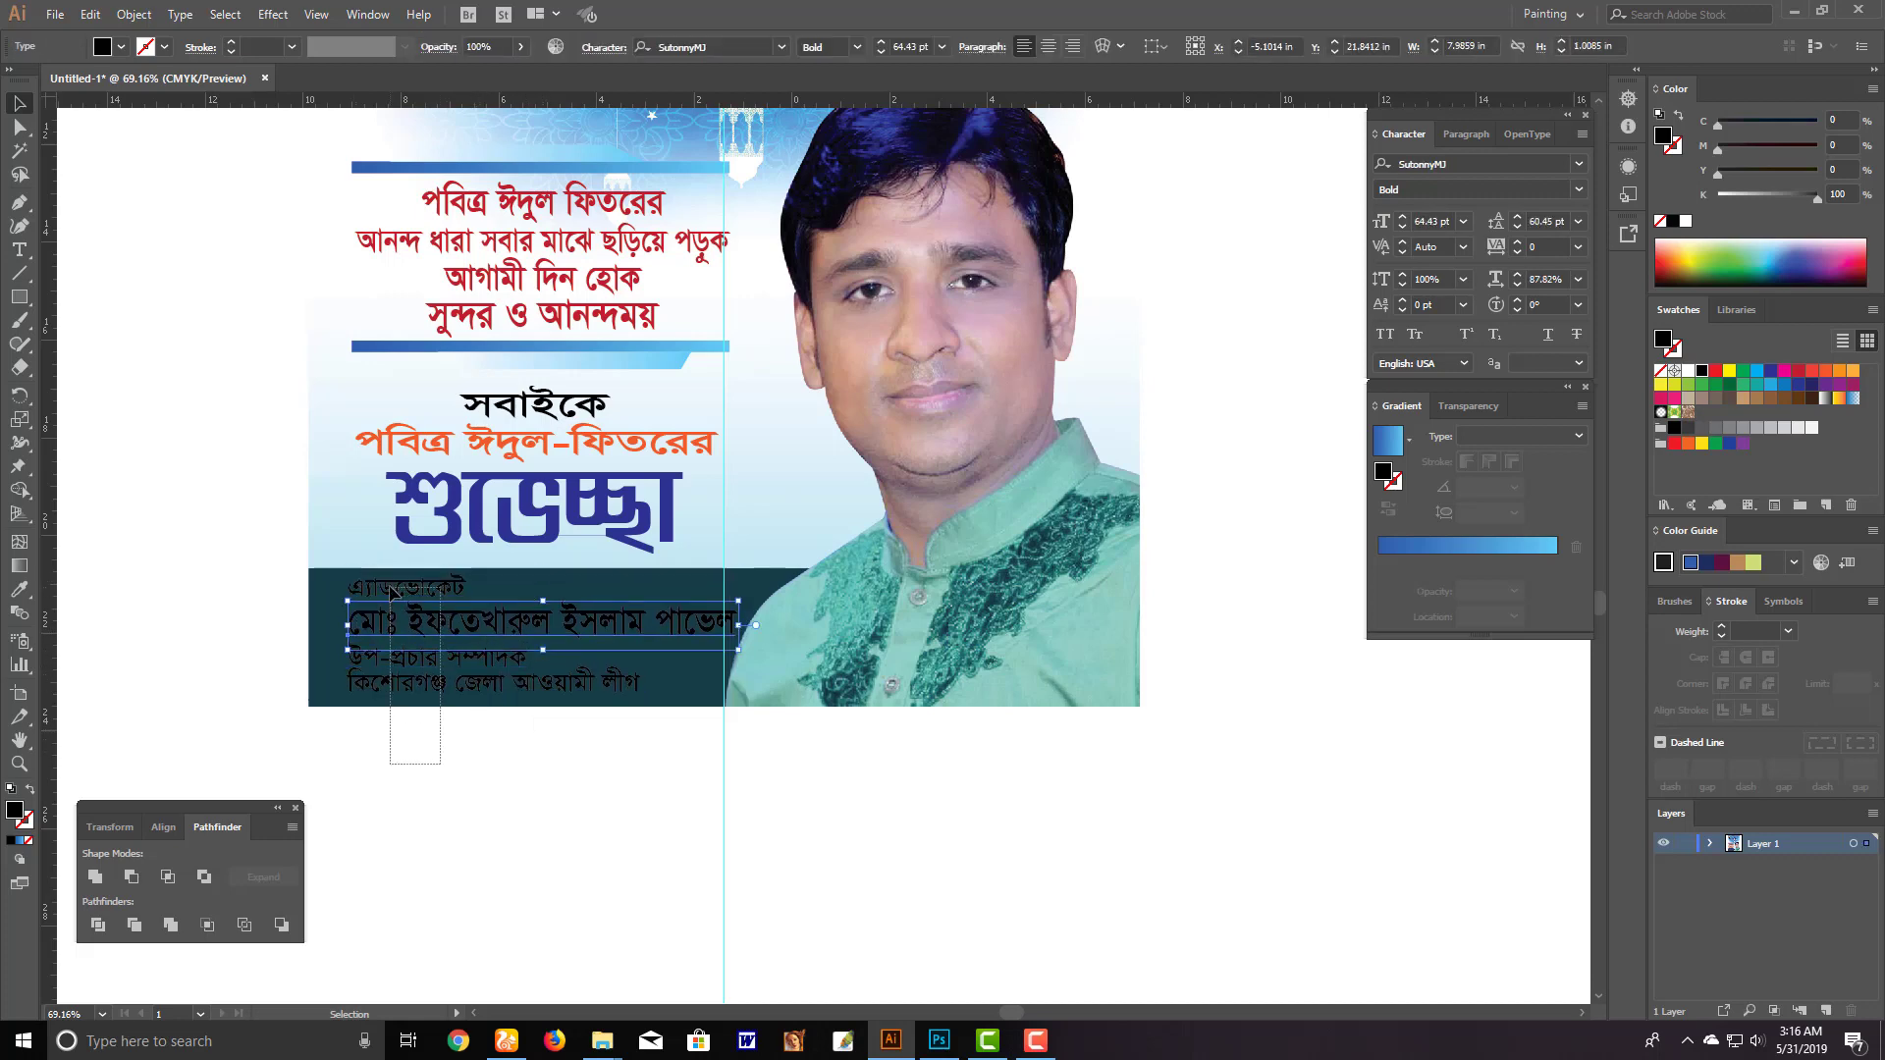
{"action": "left_click", "coordinate": [1687, 371]}
{"action": "left_click", "coordinate": [613, 638]}
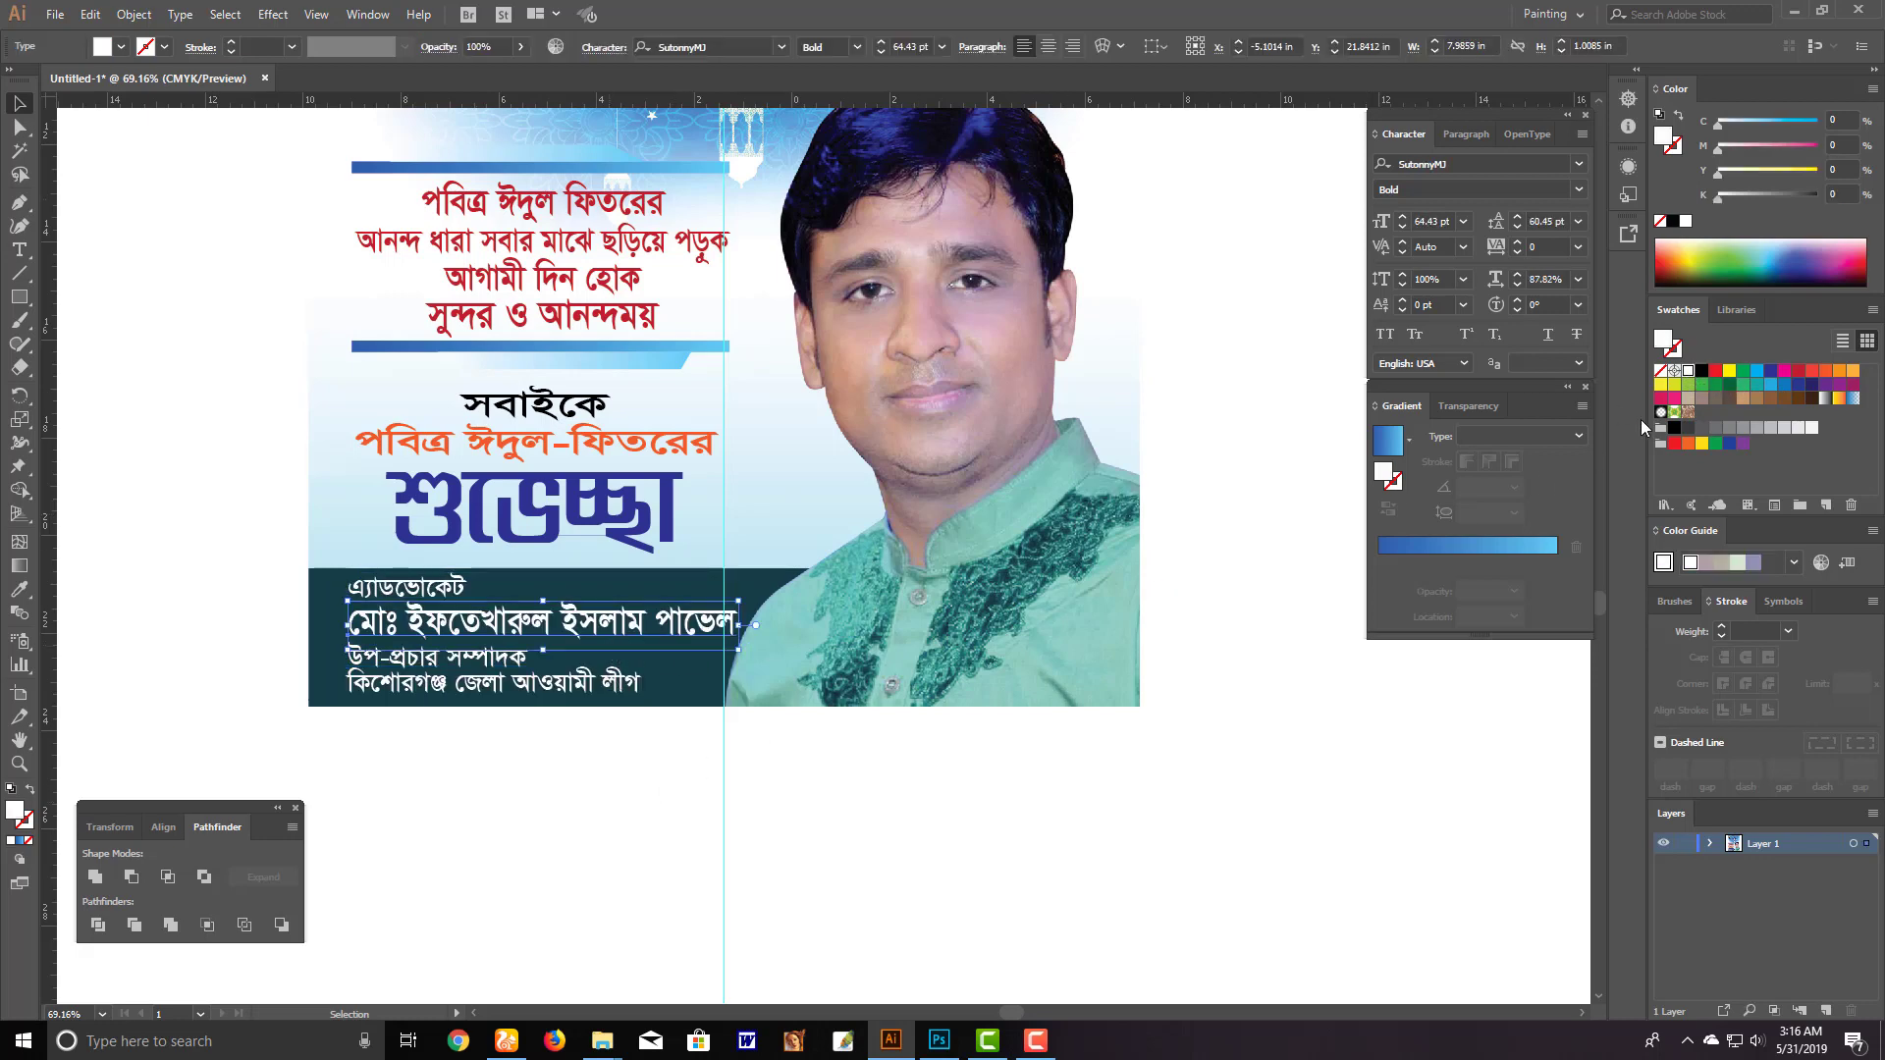
{"action": "left_click", "coordinate": [1729, 371]}
{"action": "left_click", "coordinate": [678, 775]}
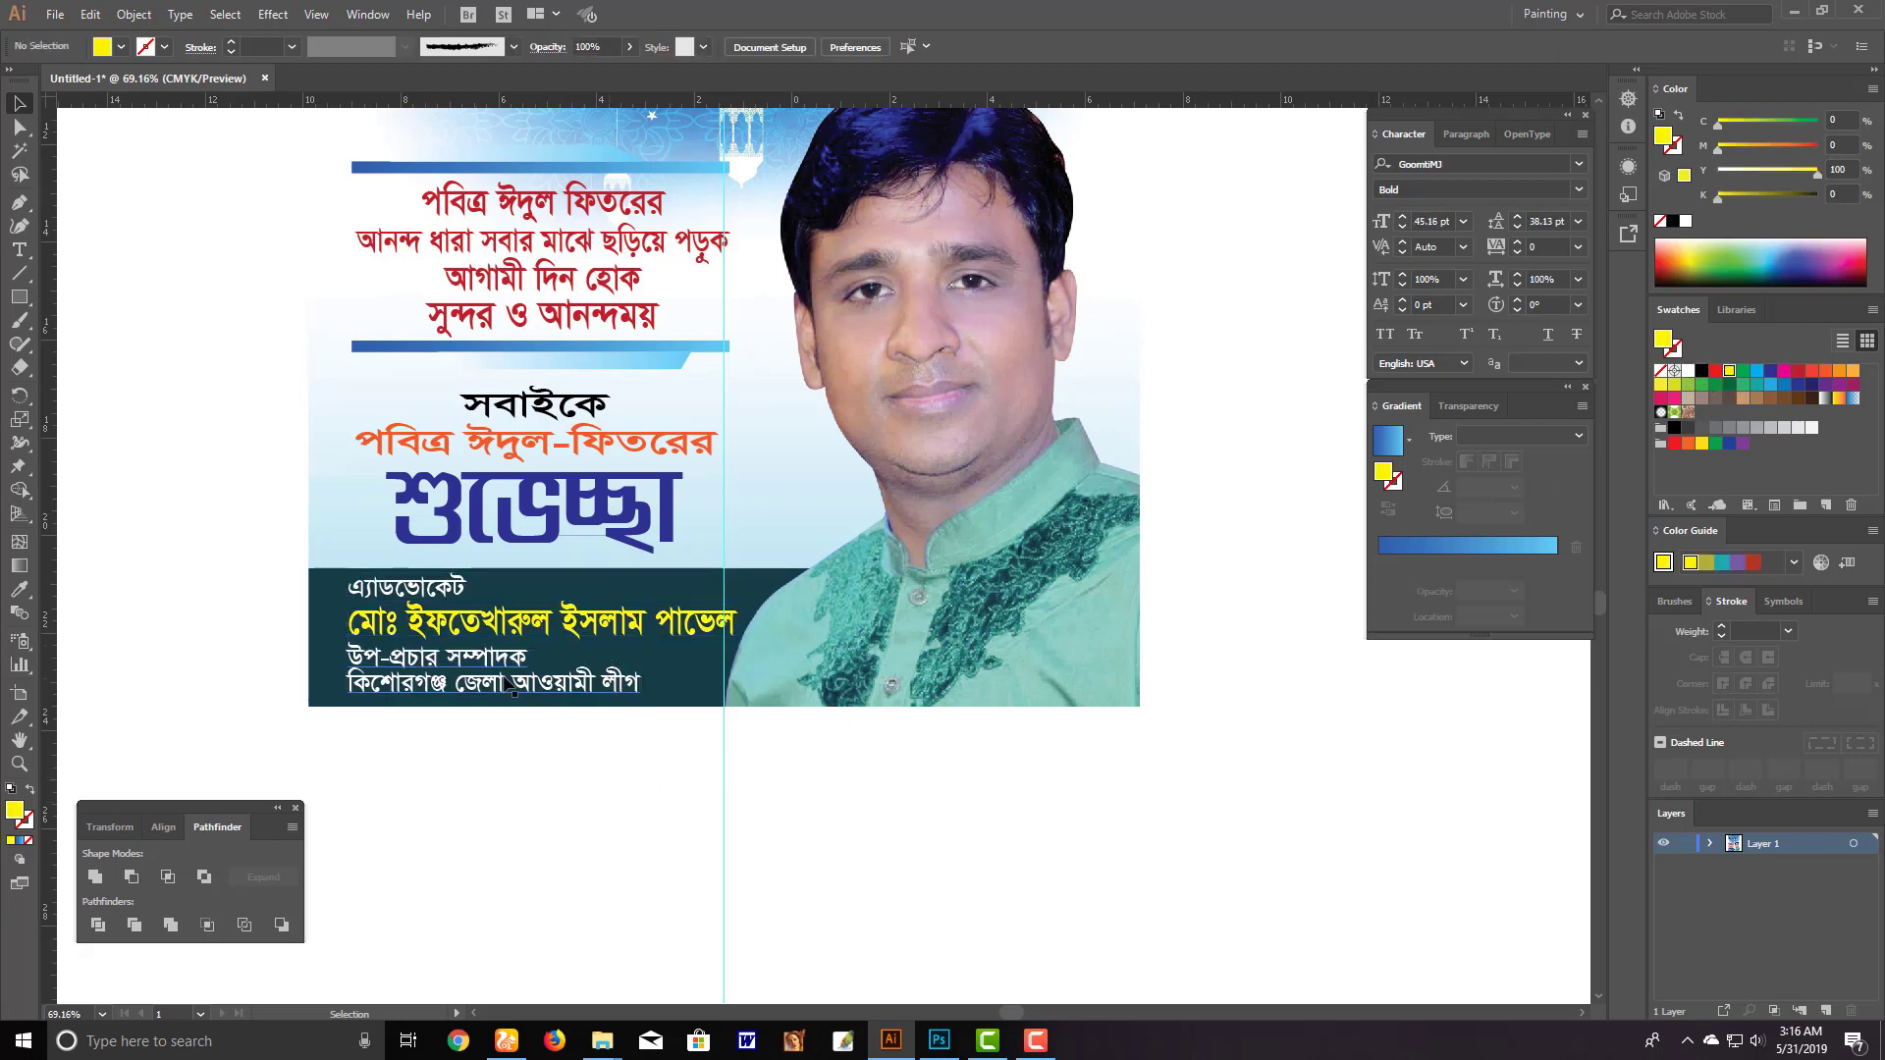
Stretch the উপ-প্রচার সম্পাদক line to 150% horizontal scale
{"action": "key", "text": "t"}
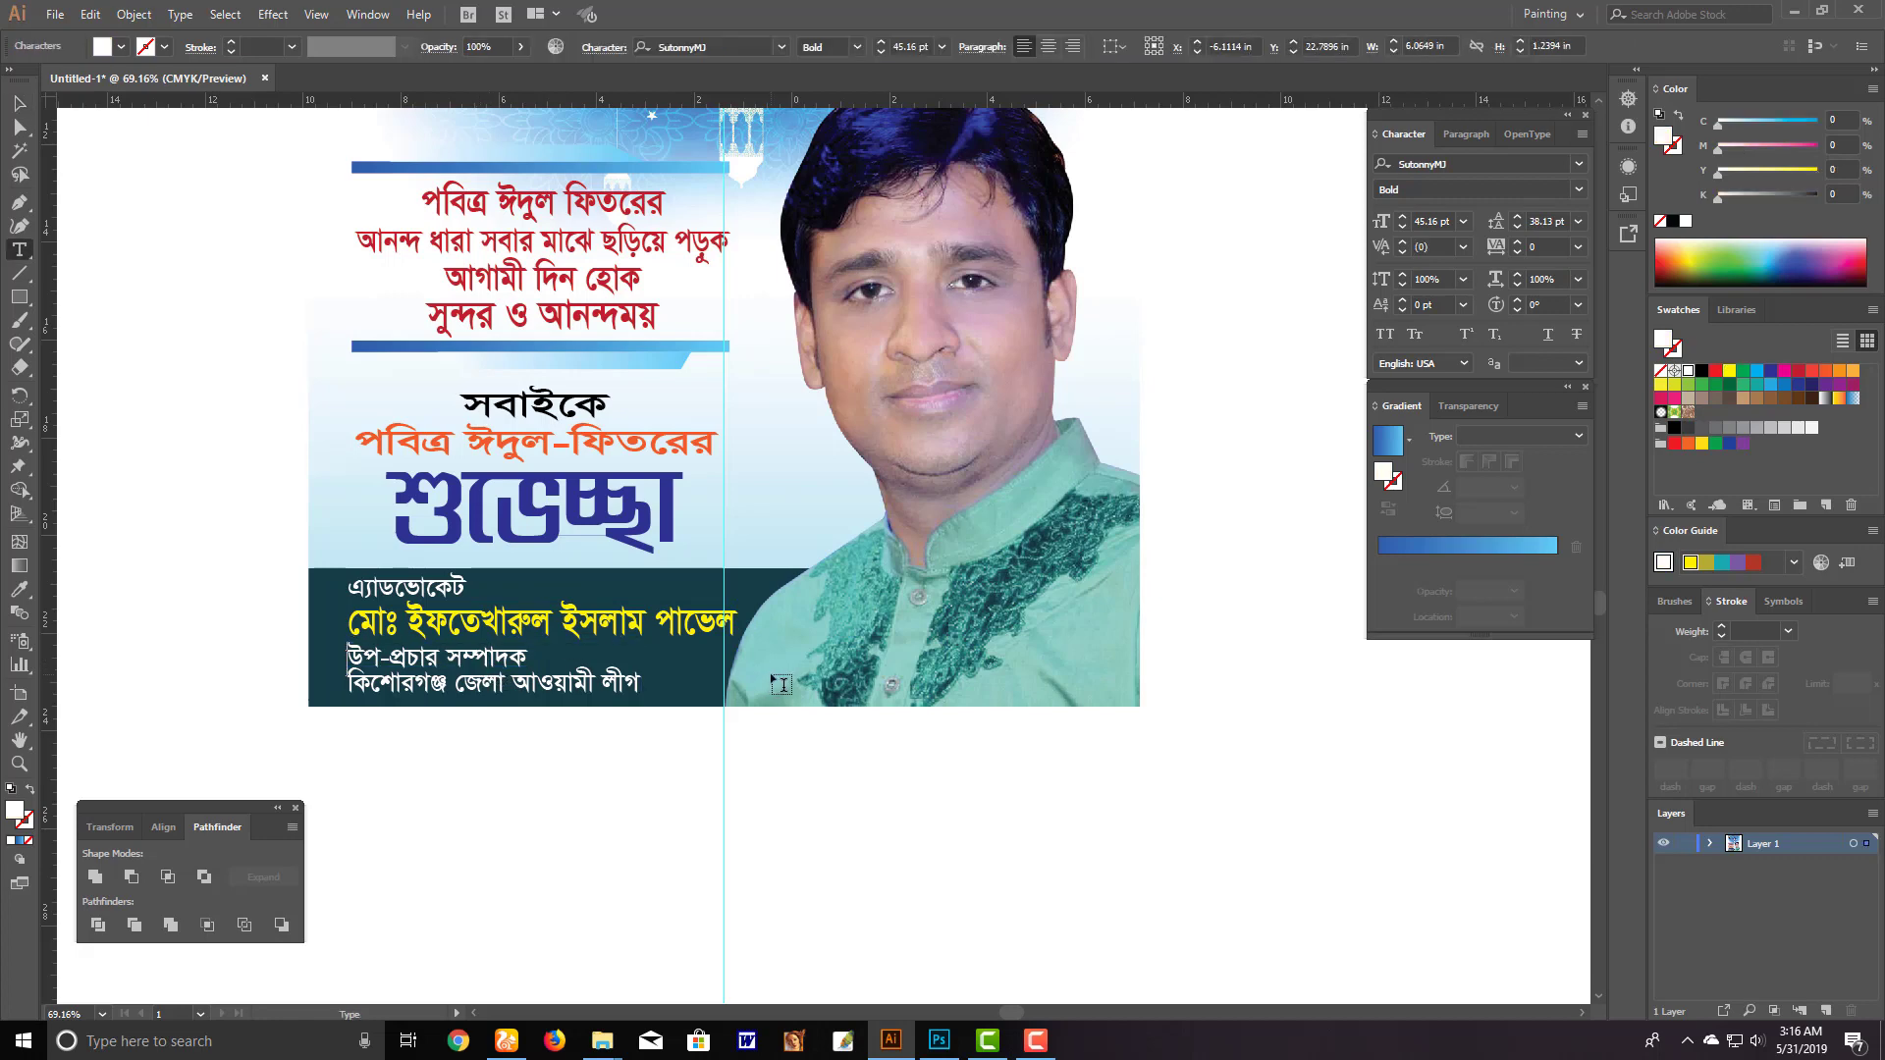
{"action": "key", "text": "shift+End"}
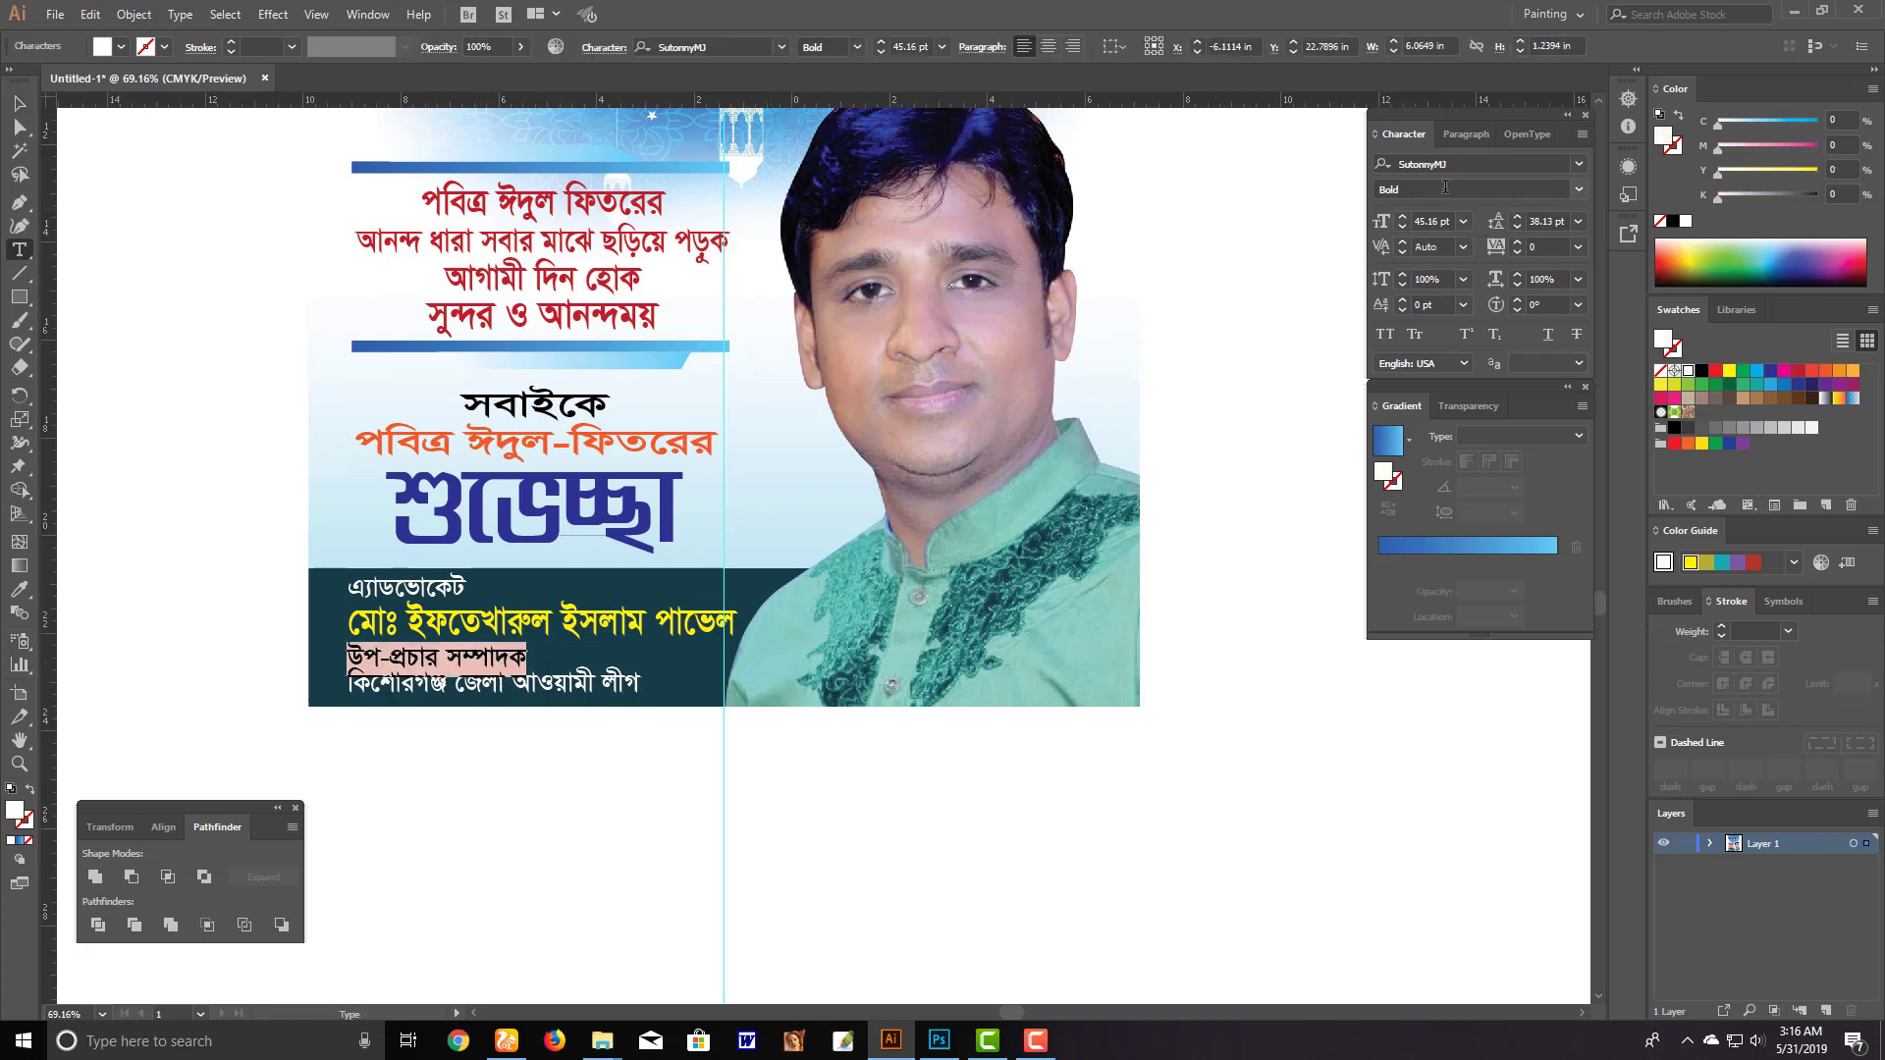
{"action": "left_click", "coordinate": [1445, 187]}
{"action": "left_click", "coordinate": [1540, 279]}
{"action": "type", "text": "150"}
{"action": "key", "text": "Return"}
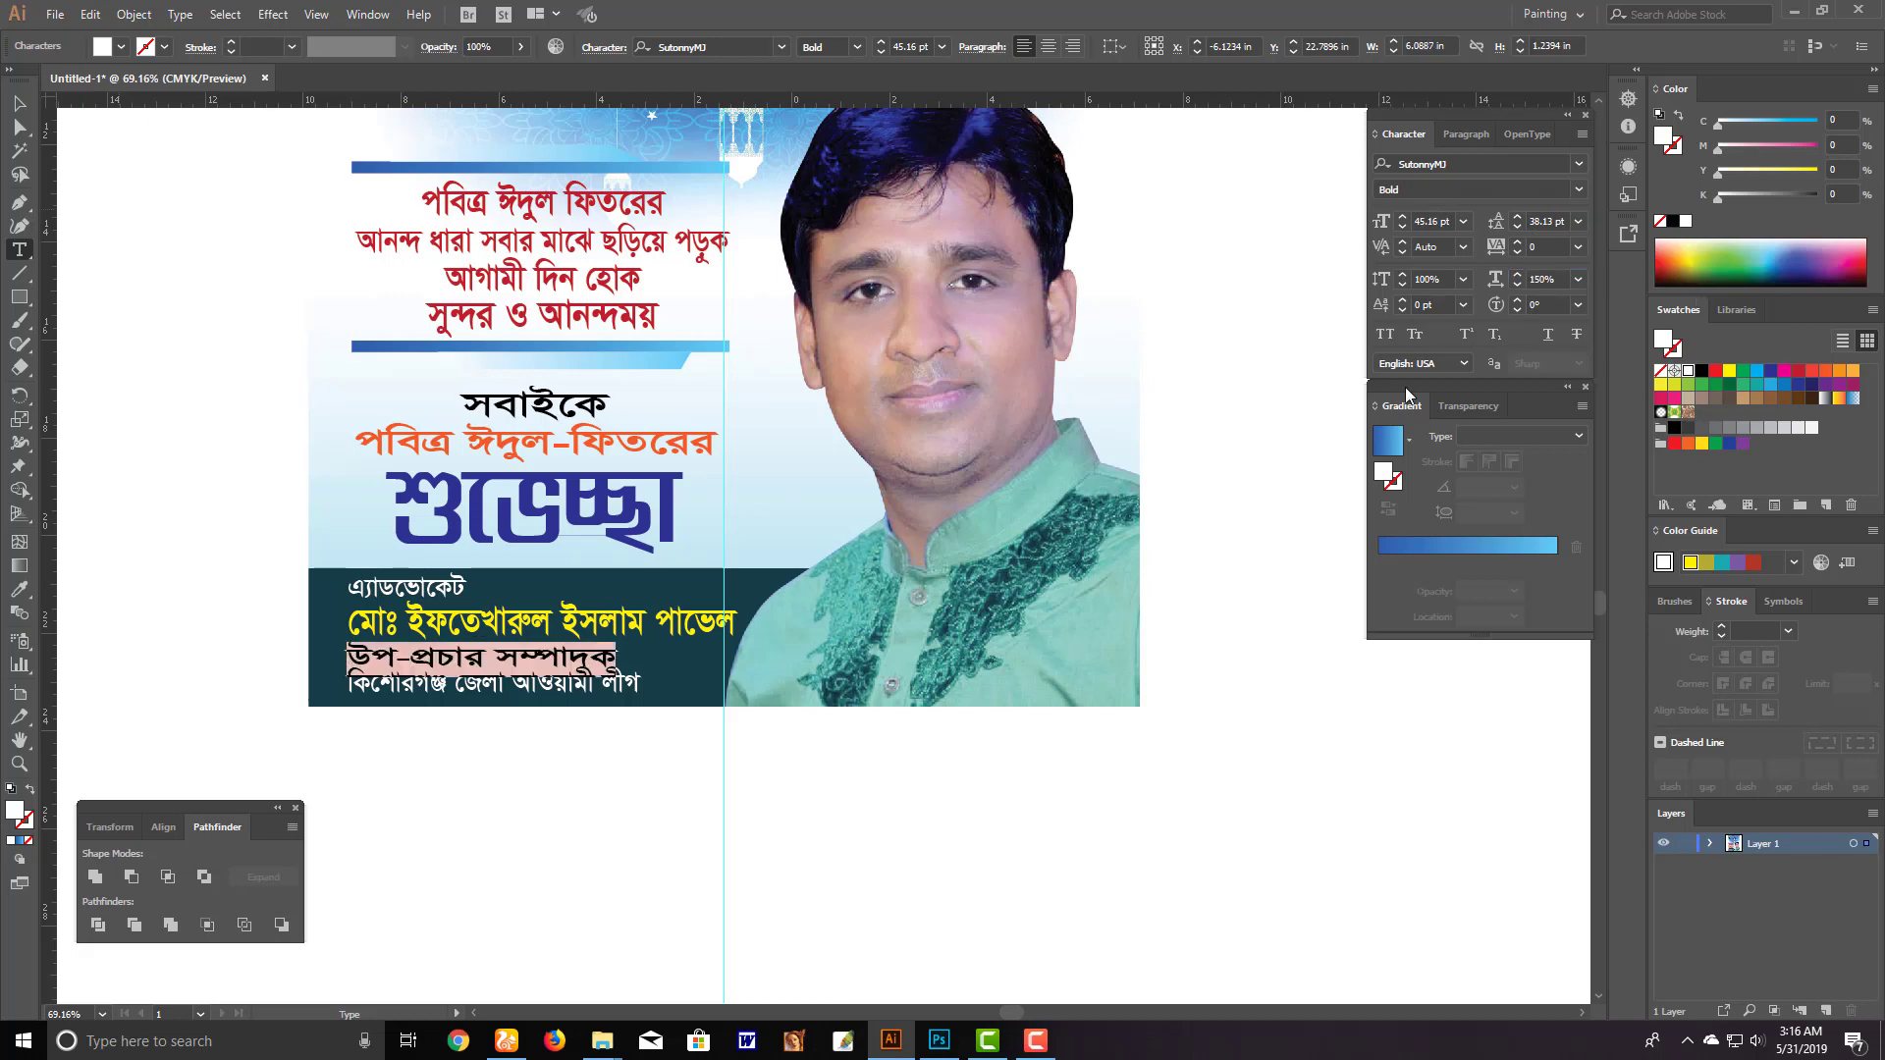
{"action": "key", "text": "Escape"}
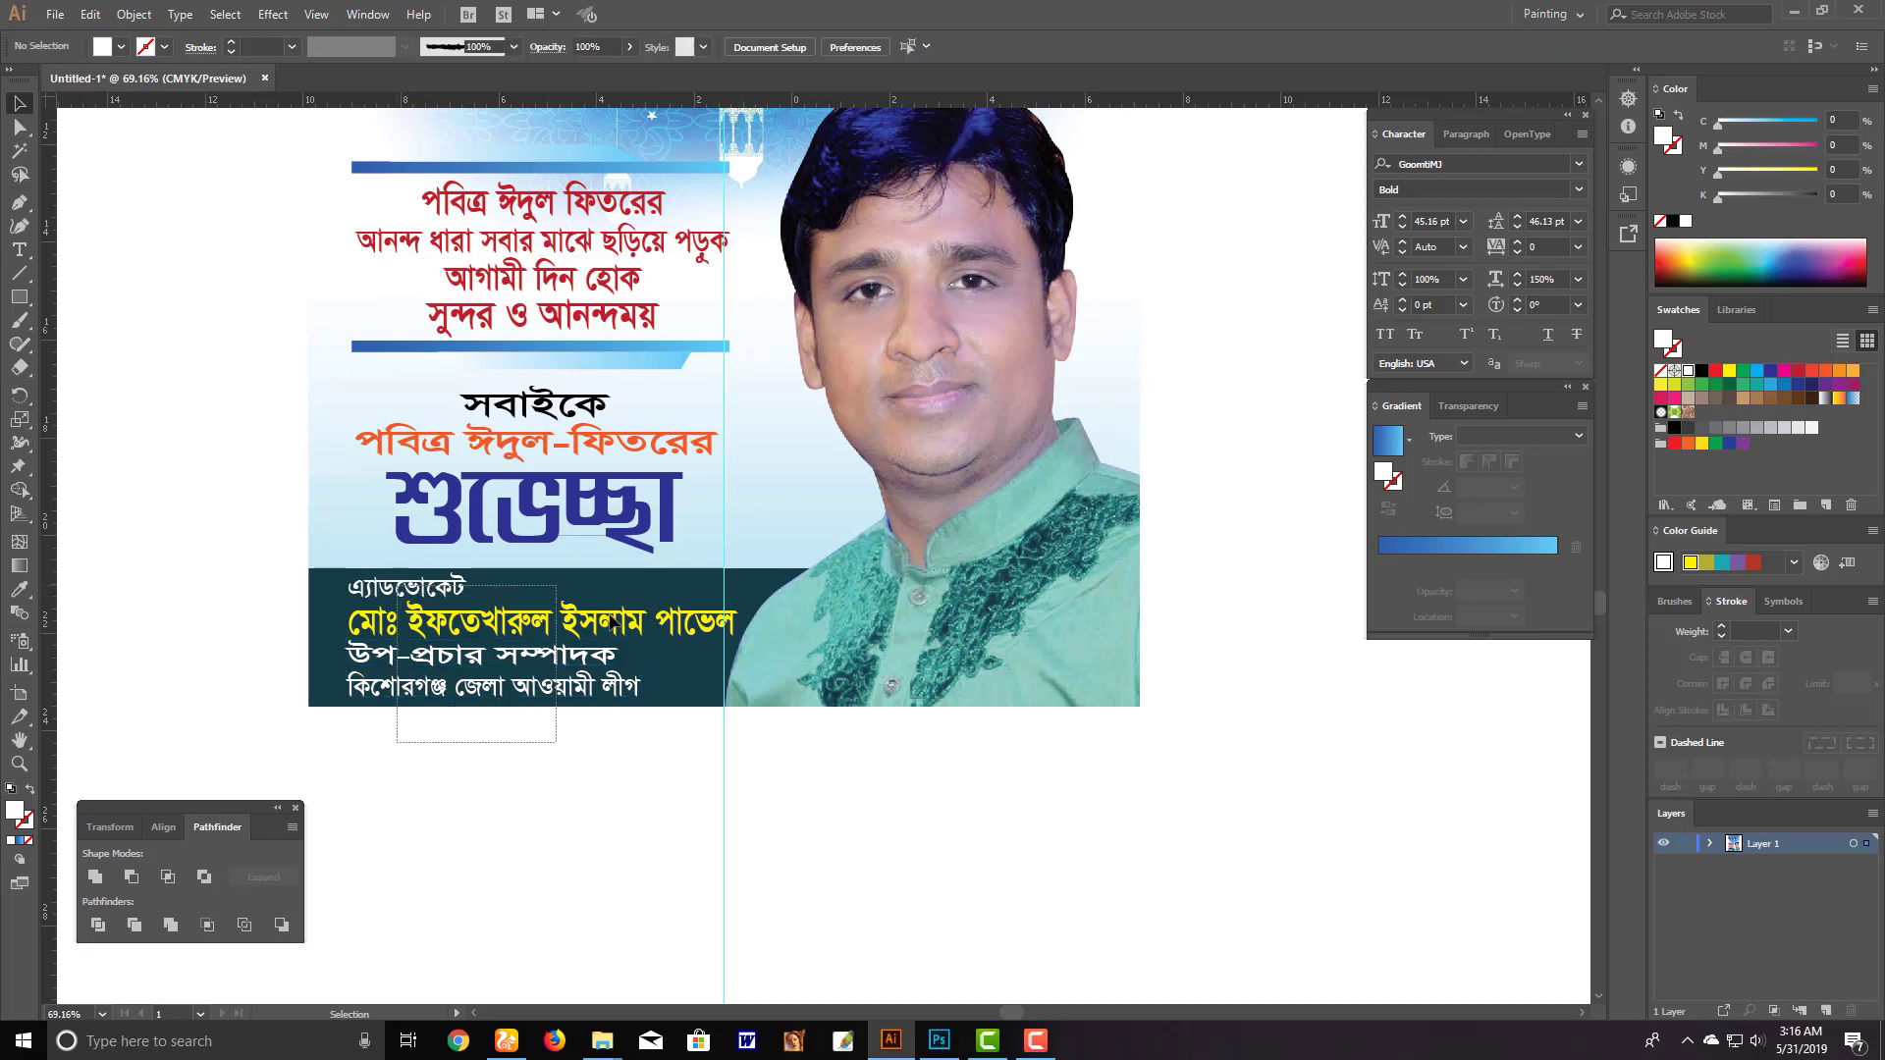
{"action": "mouse_move", "coordinate": [580, 764]}
{"action": "left_mouse_down"}
{"action": "mouse_move", "coordinate": [746, 629]}
{"action": "mouse_move", "coordinate": [729, 643]}
{"action": "left_mouse_up"}
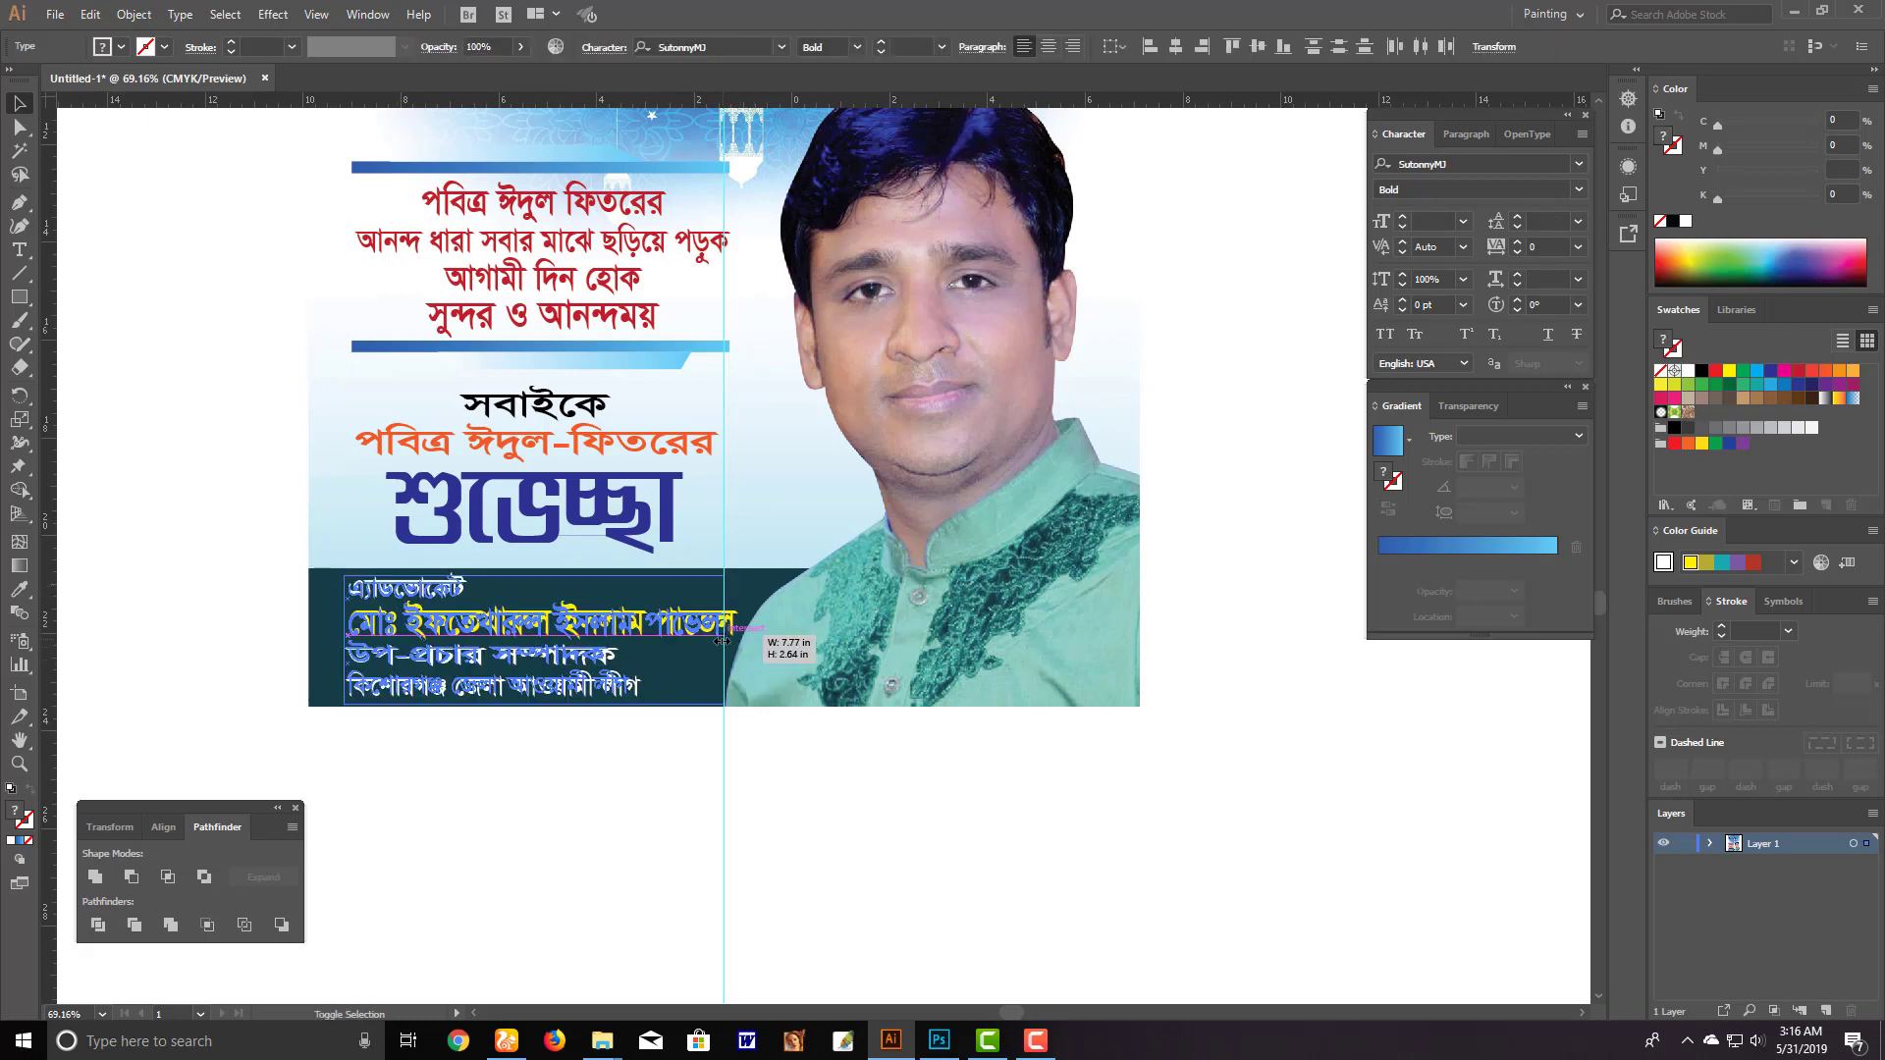
{"action": "left_click", "coordinate": [575, 761]}
Lock the guides, release the vertical guide into a path, and delete it
{"action": "key", "text": "ctrl+minus"}
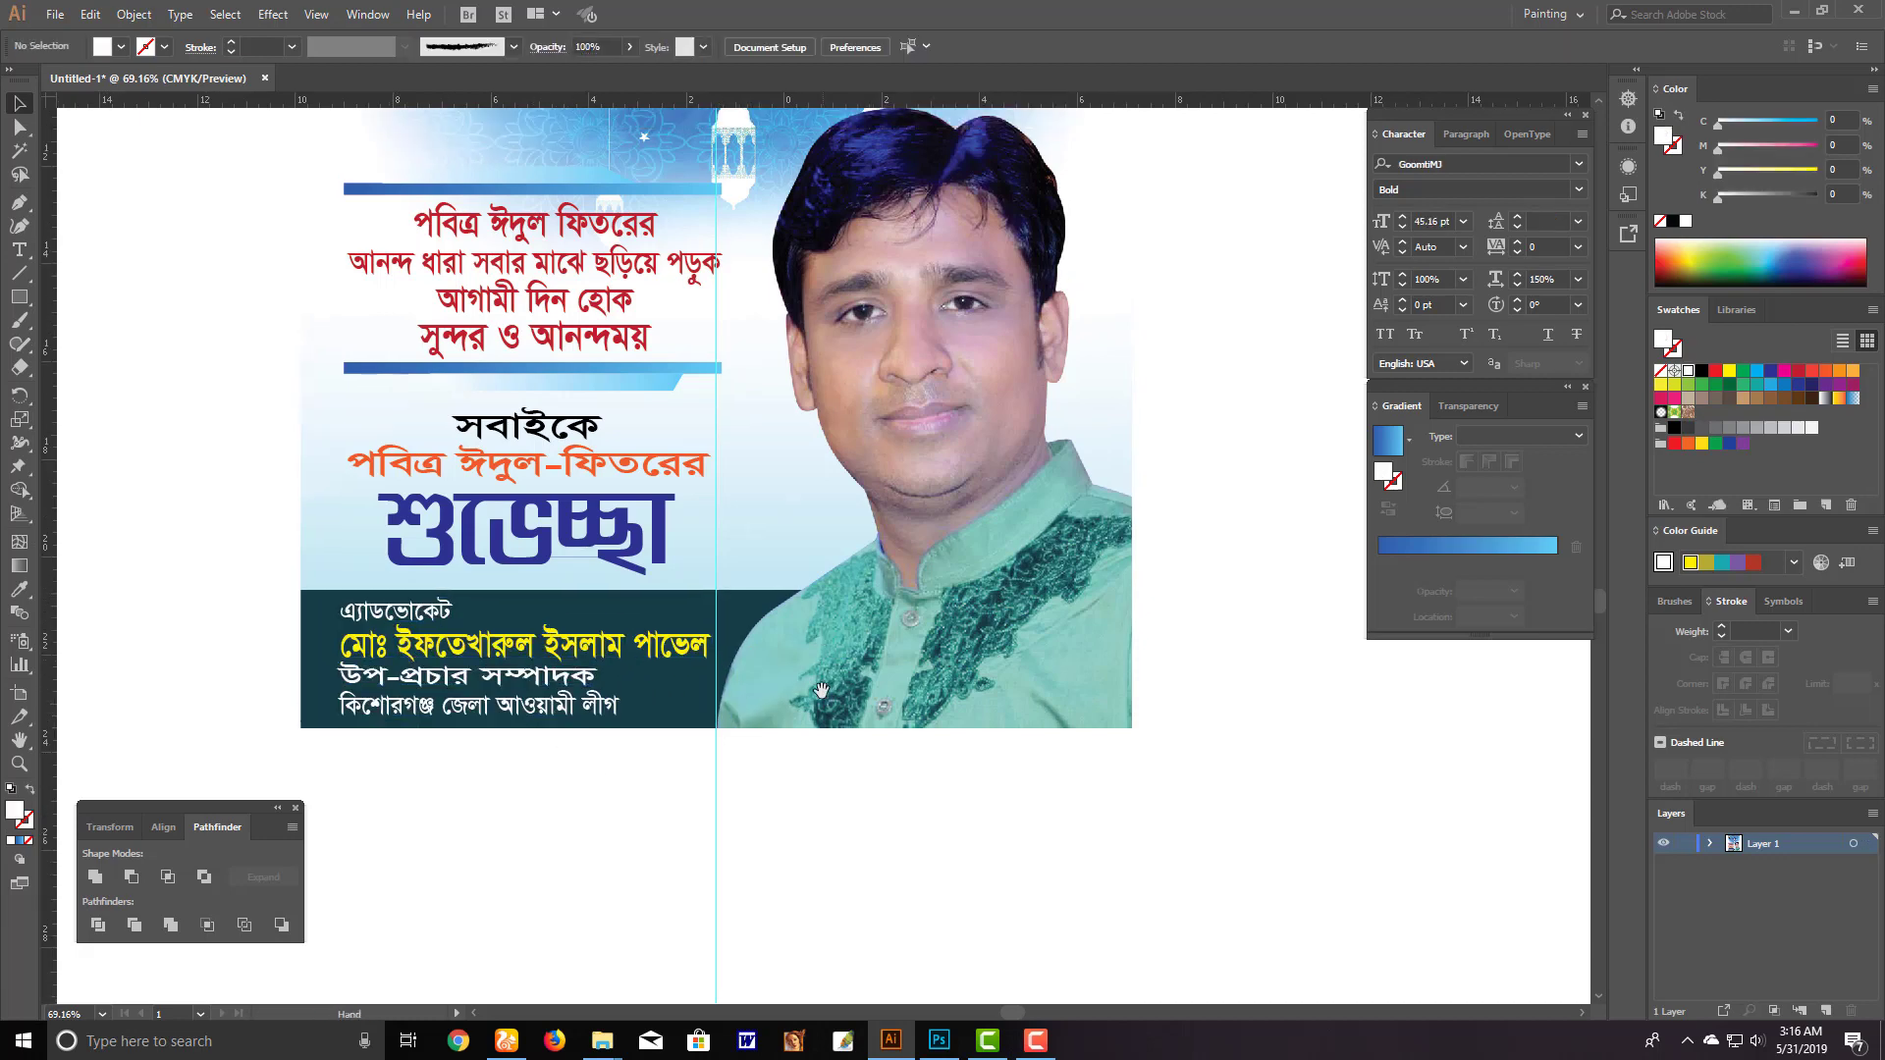
{"action": "scroll", "coordinate": [766, 884], "scroll_direction": "down", "scroll_amount": 3}
{"action": "left_click_drag", "start_coordinate": [718, 968], "coordinate": [697, 1053]}
{"action": "right_click", "coordinate": [825, 879]}
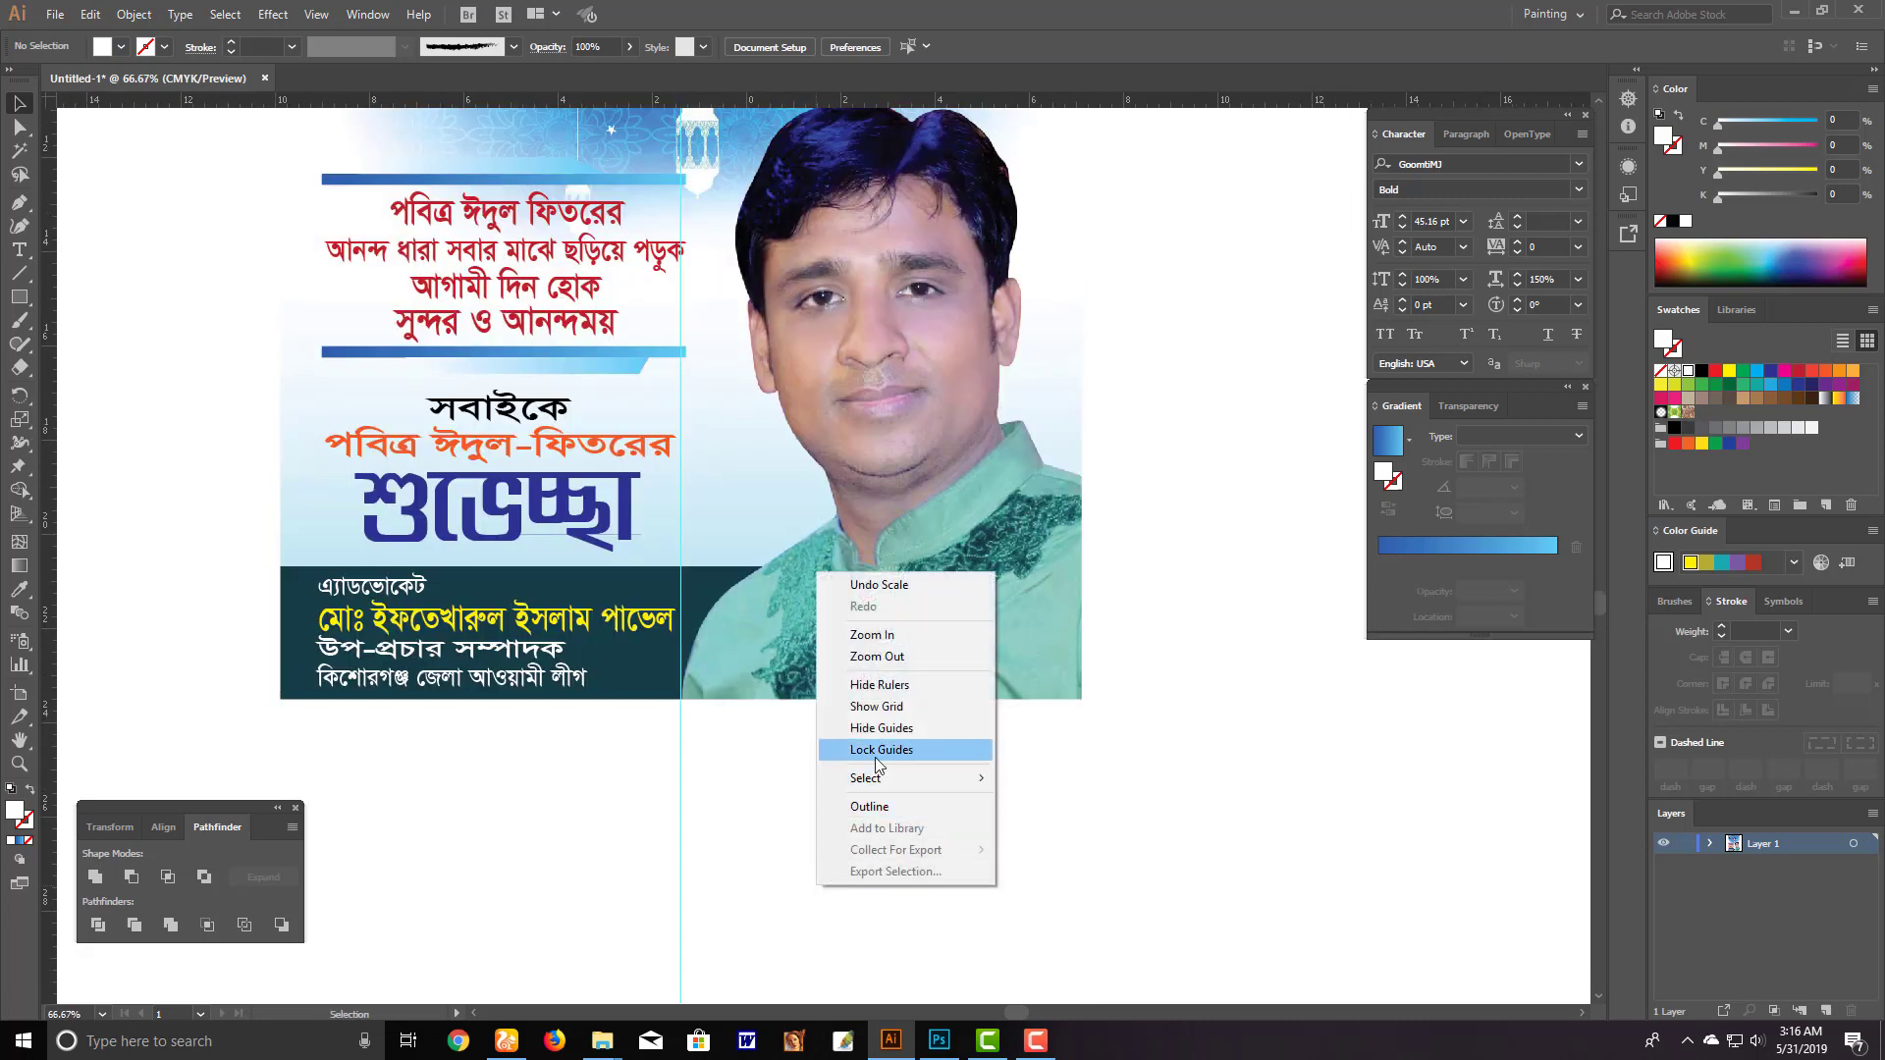
{"action": "left_click", "coordinate": [963, 751]}
{"action": "right_click", "coordinate": [756, 854]}
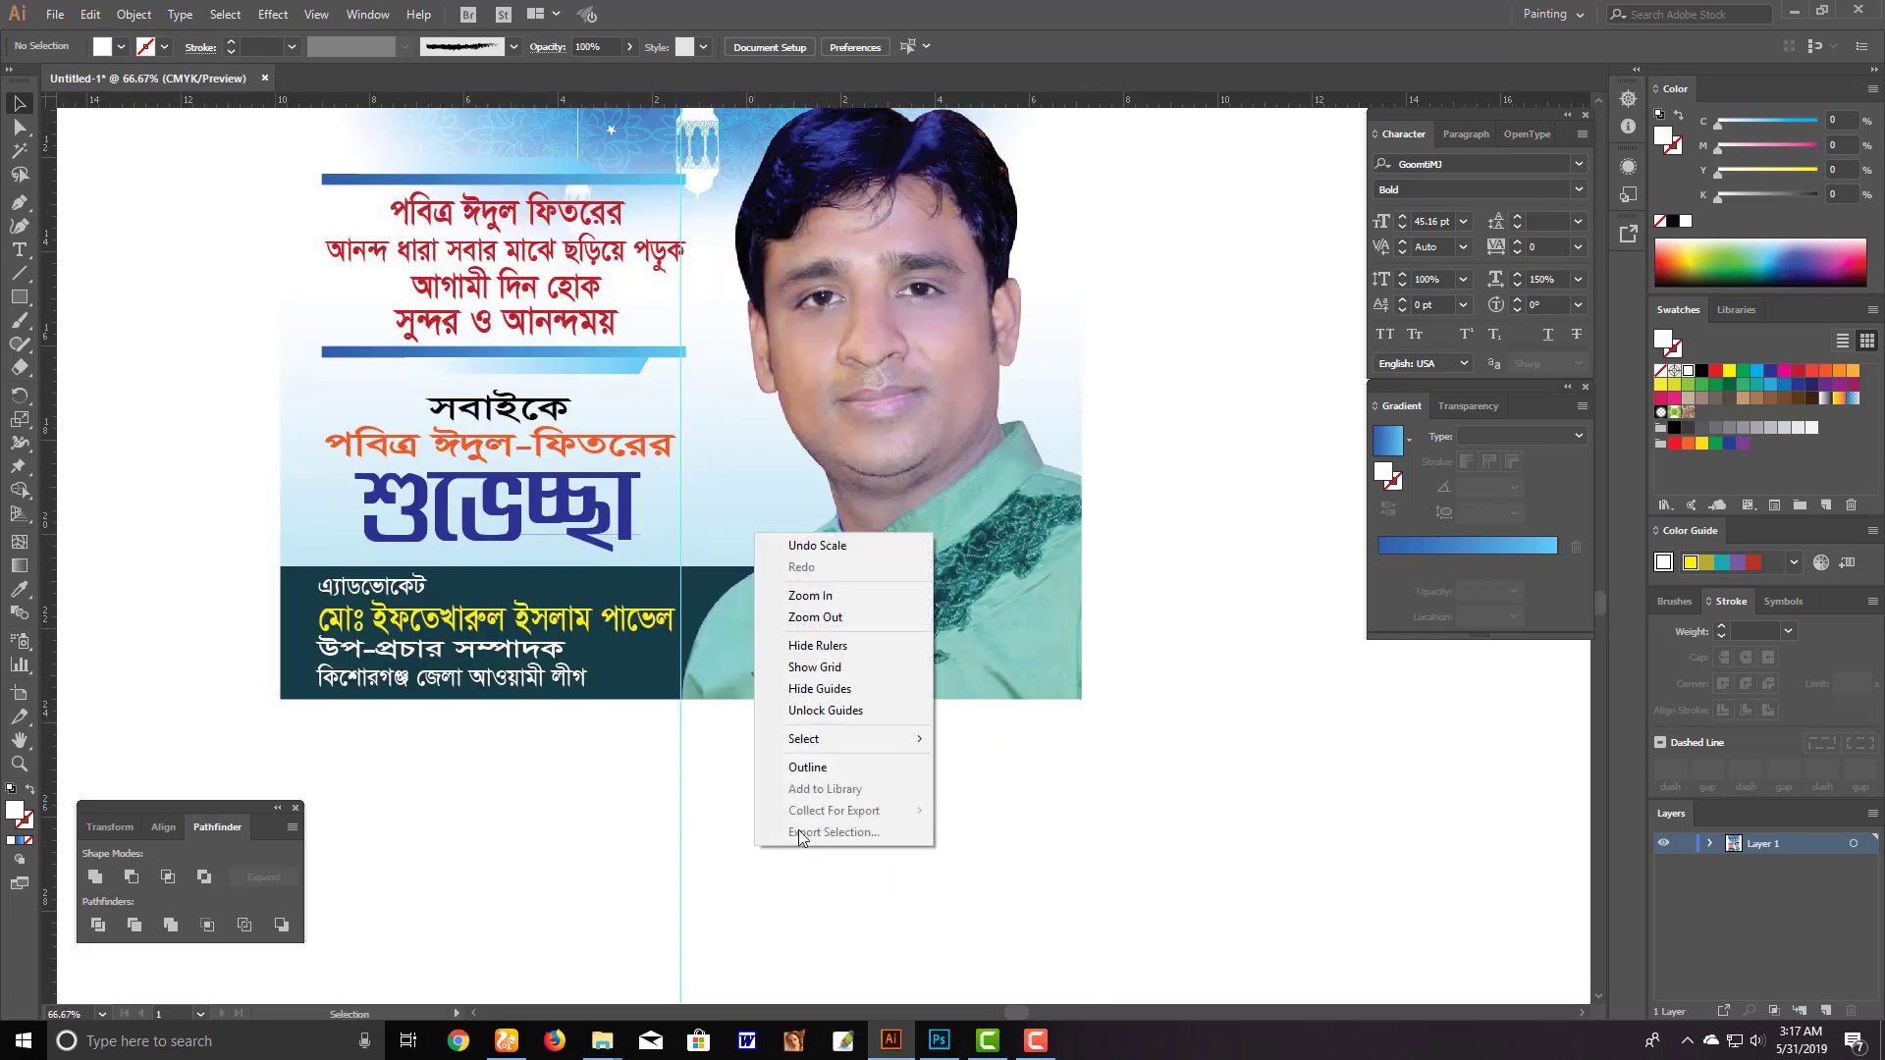
{"action": "left_click", "coordinate": [825, 708]}
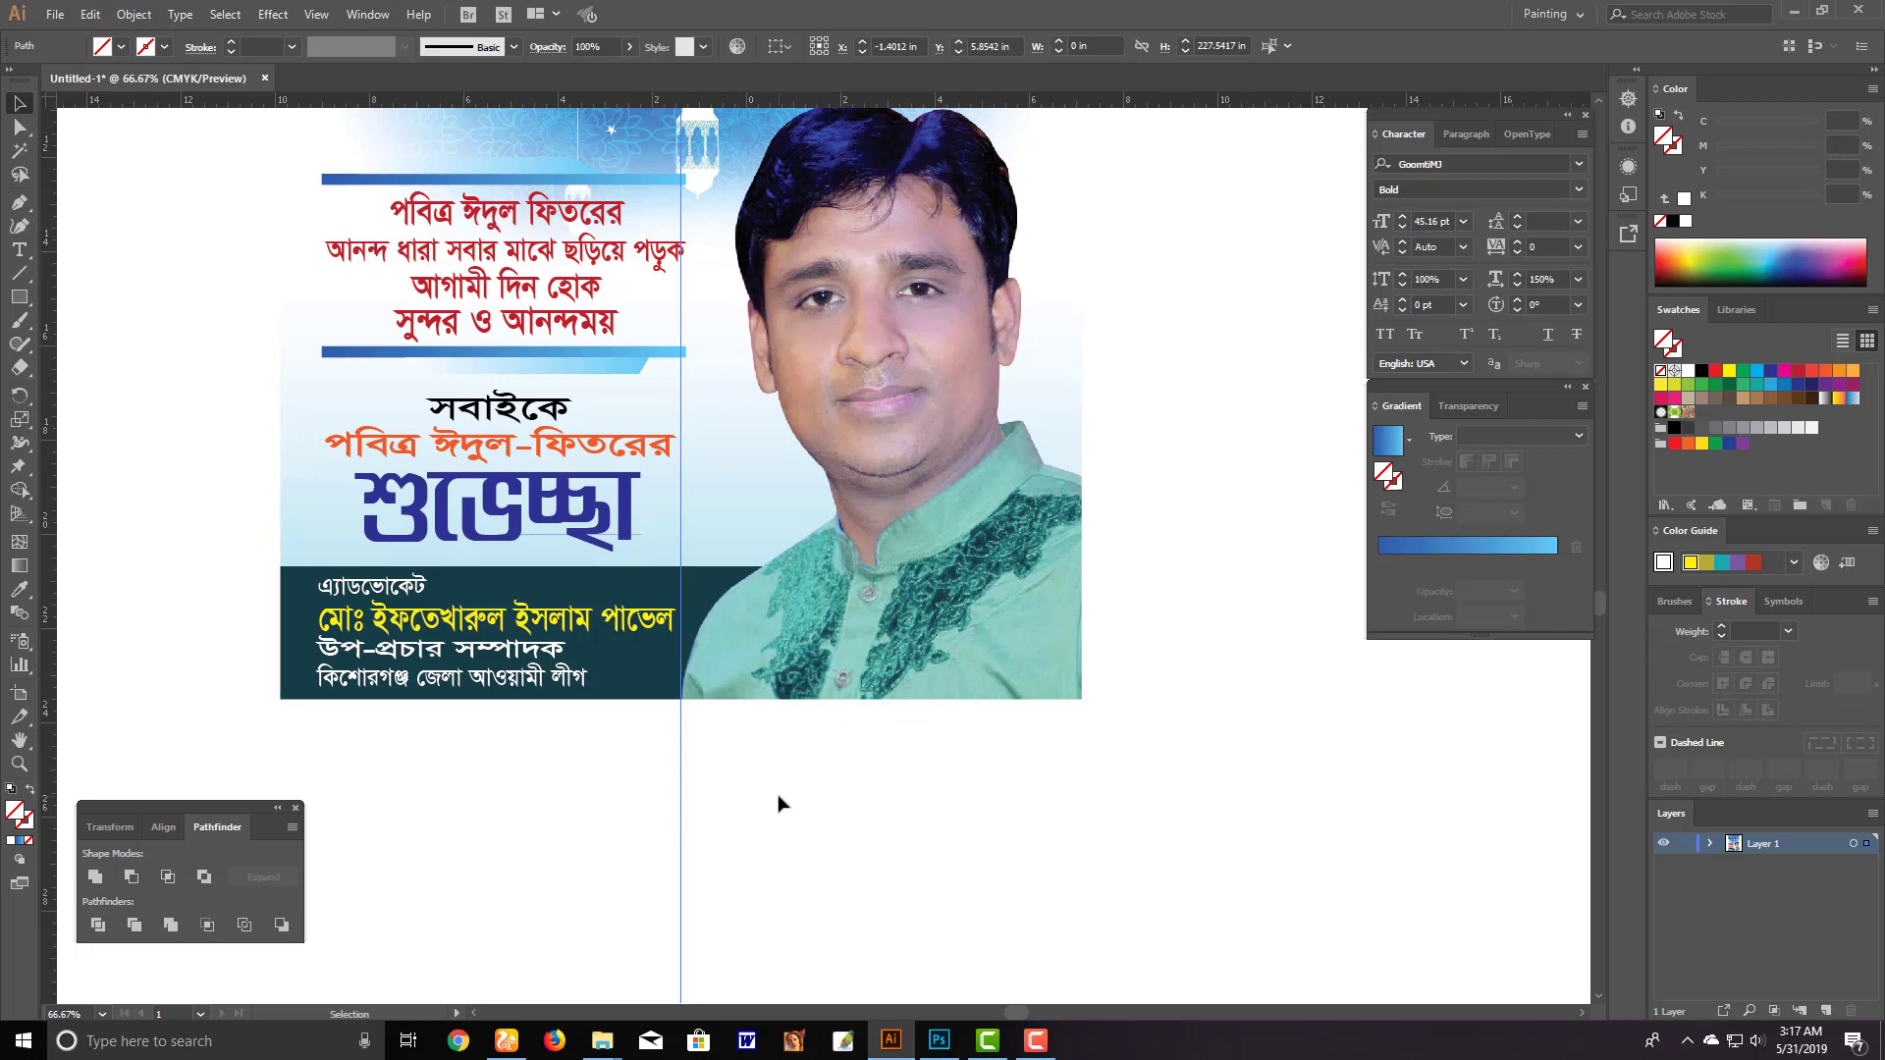
{"action": "key", "text": "Delete"}
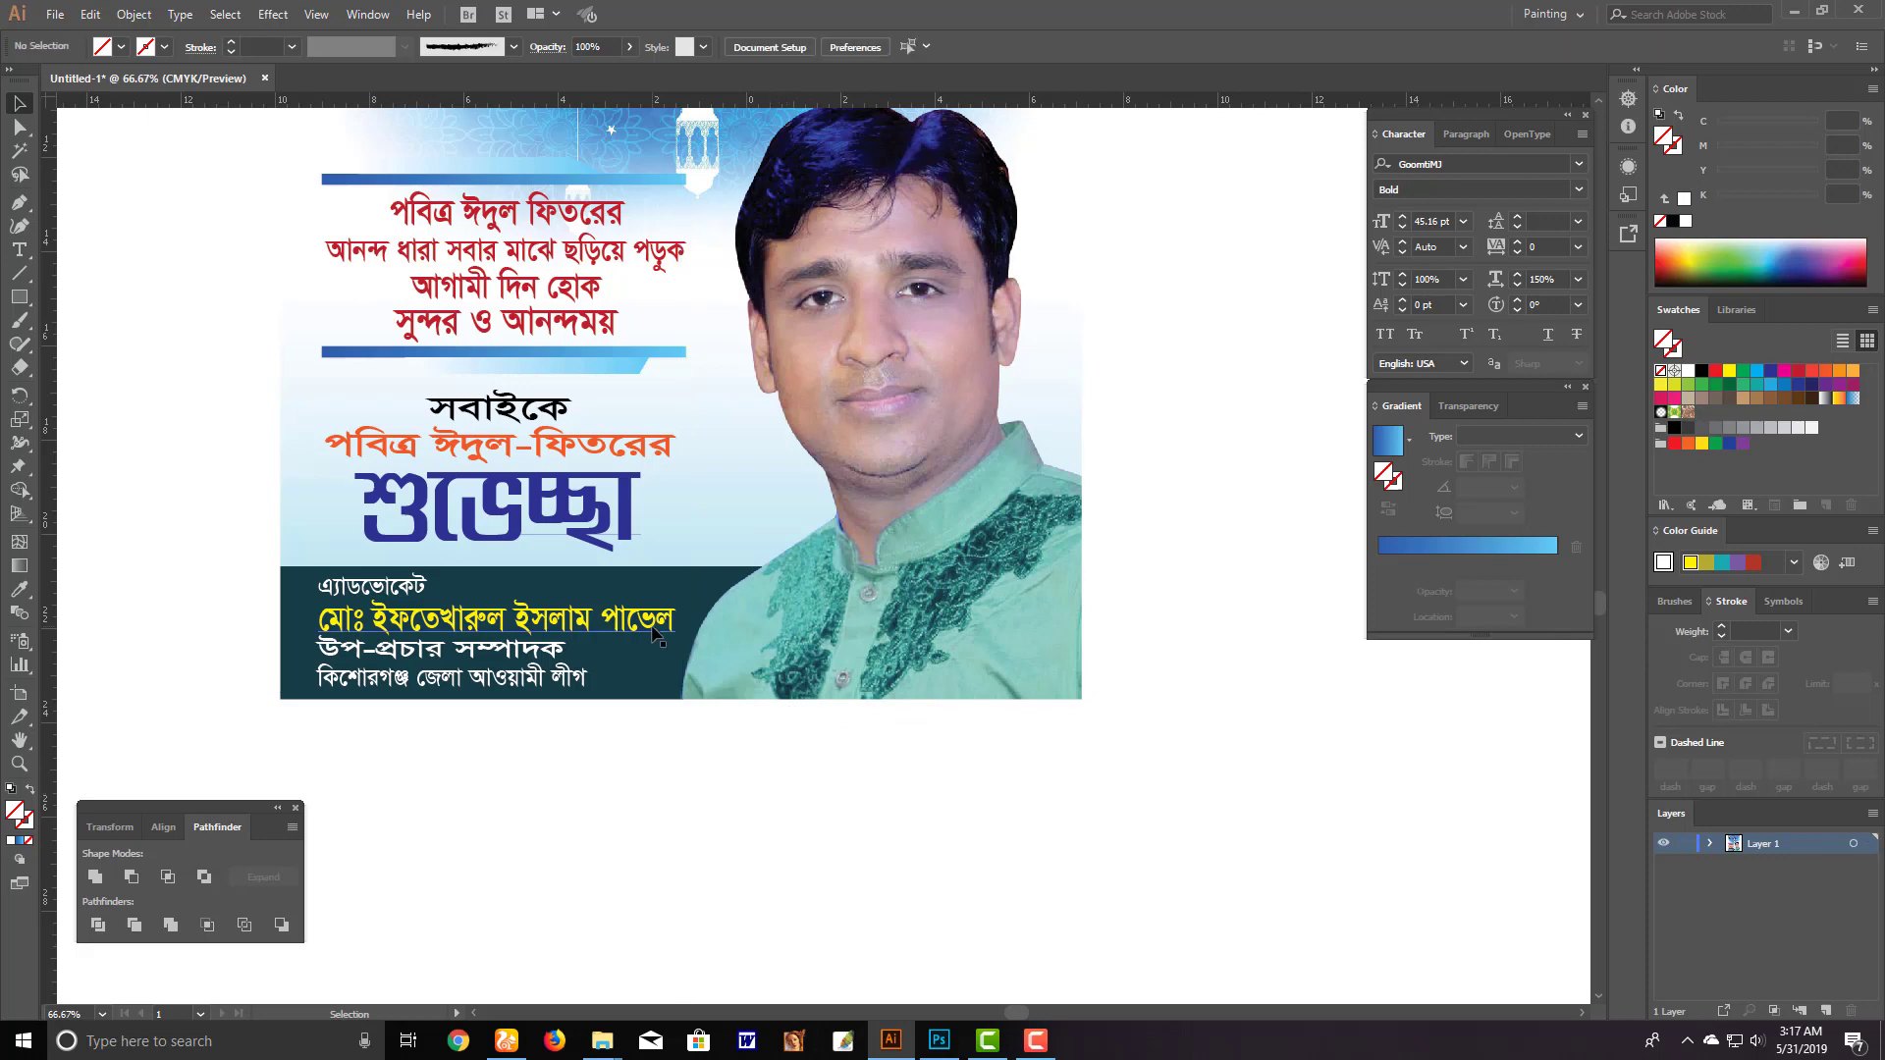
Shorten the blue bar above the red verse from its right end
{"action": "left_click_drag", "start_coordinate": [757, 420], "coordinate": [757, 587]}
{"action": "key", "text": "Tab"}
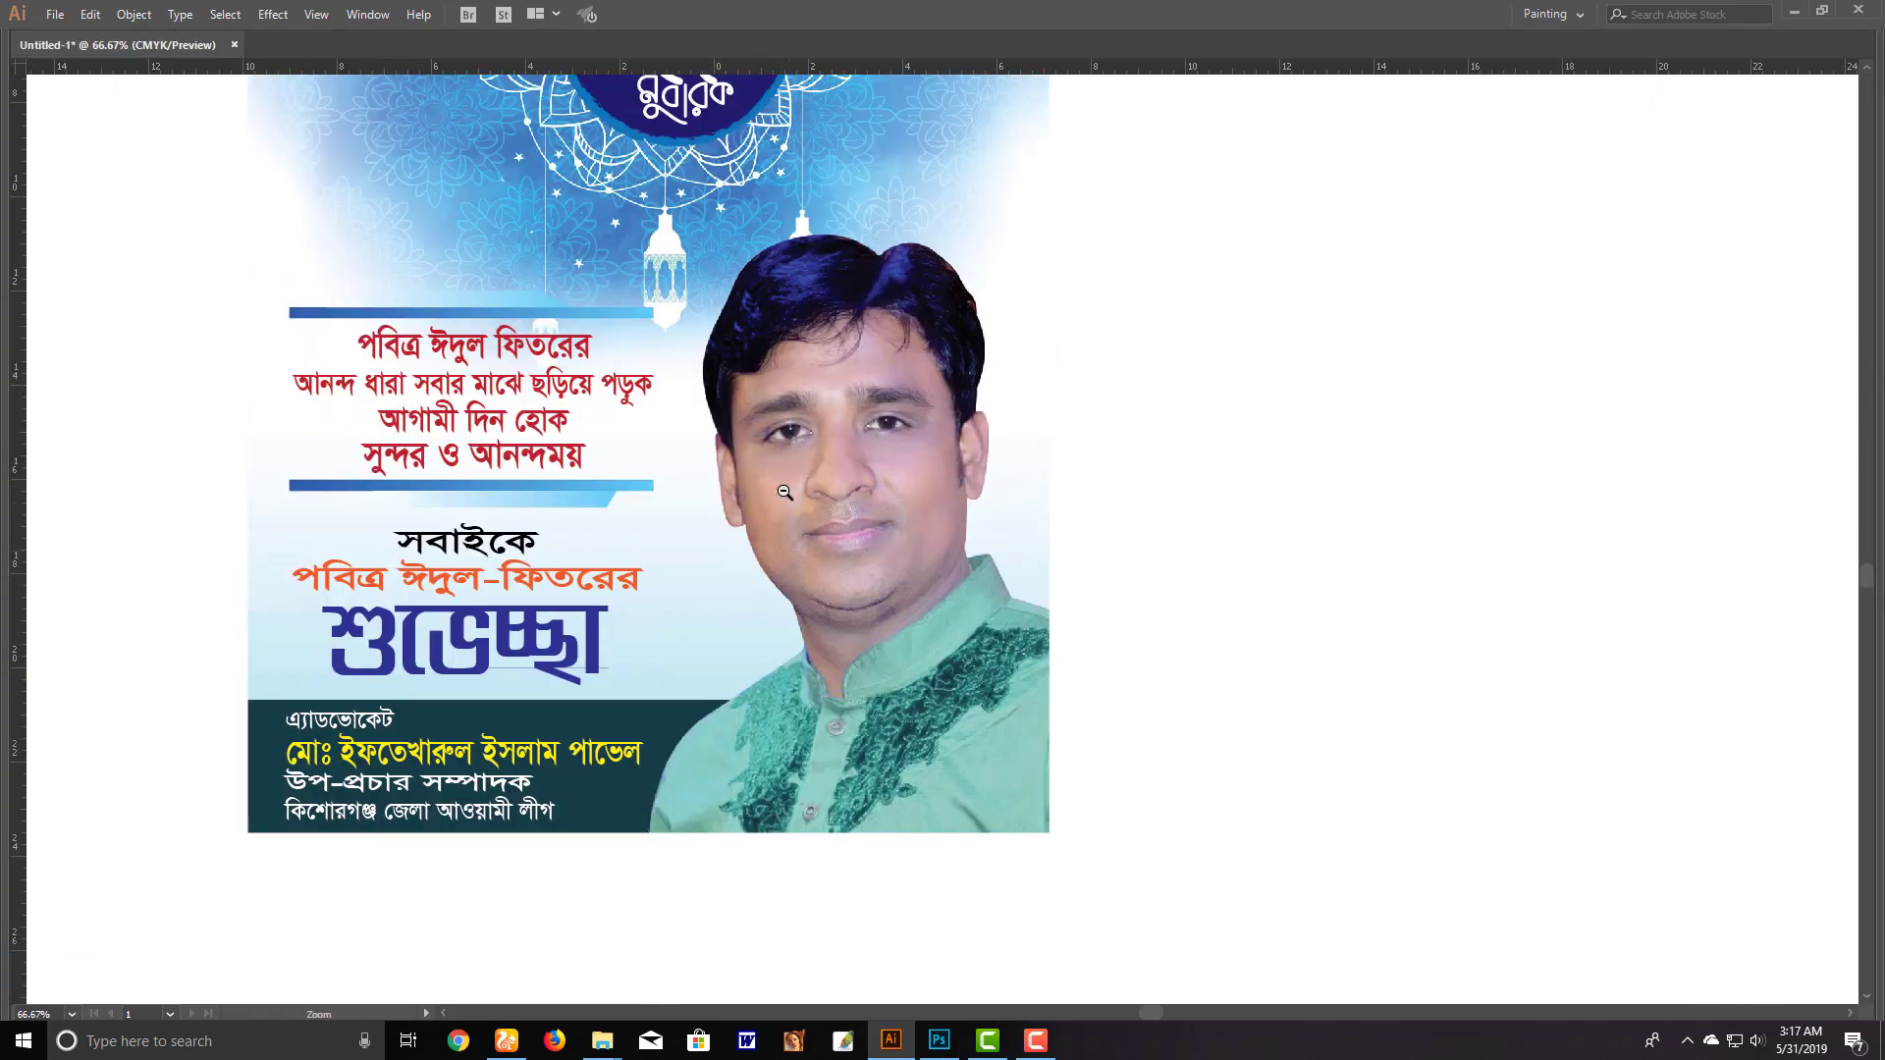
{"action": "key", "text": "ctrl+minus"}
{"action": "left_click", "coordinate": [739, 535]}
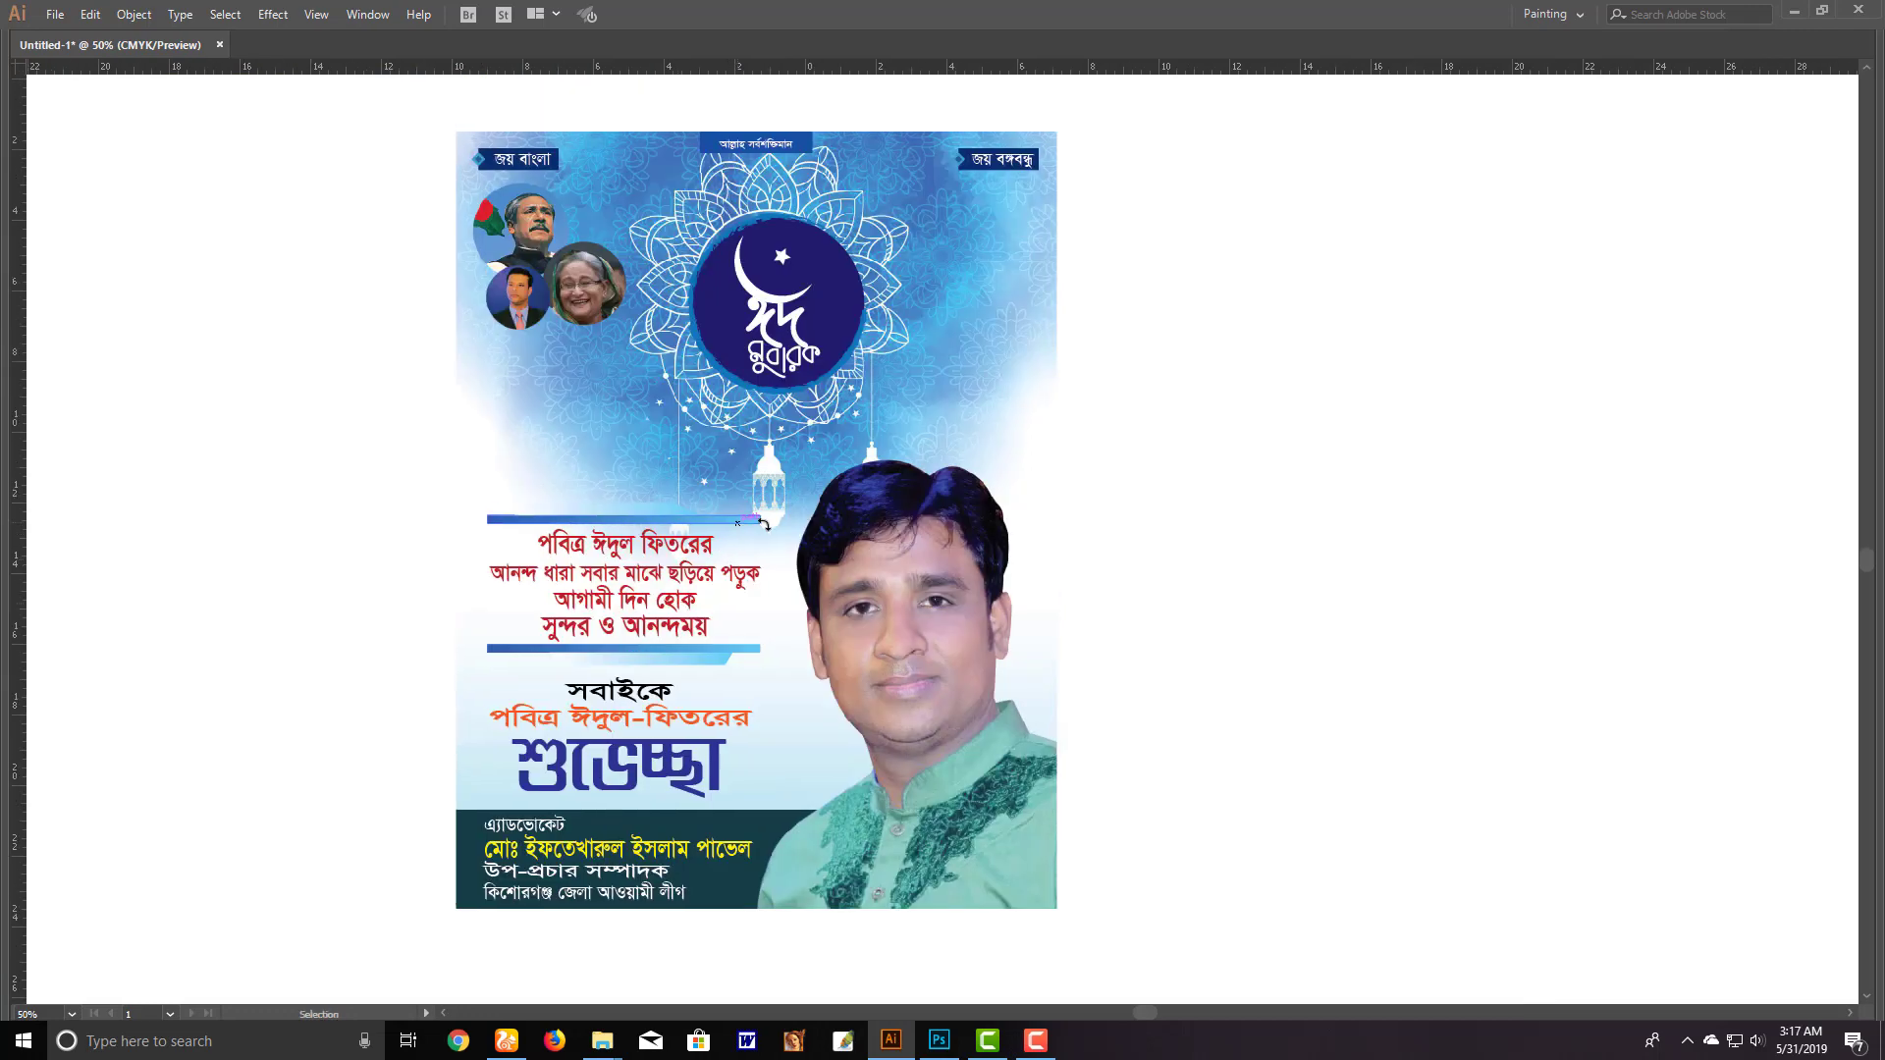
{"action": "scroll", "coordinate": [850, 535], "scroll_direction": "up", "scroll_amount": 5}
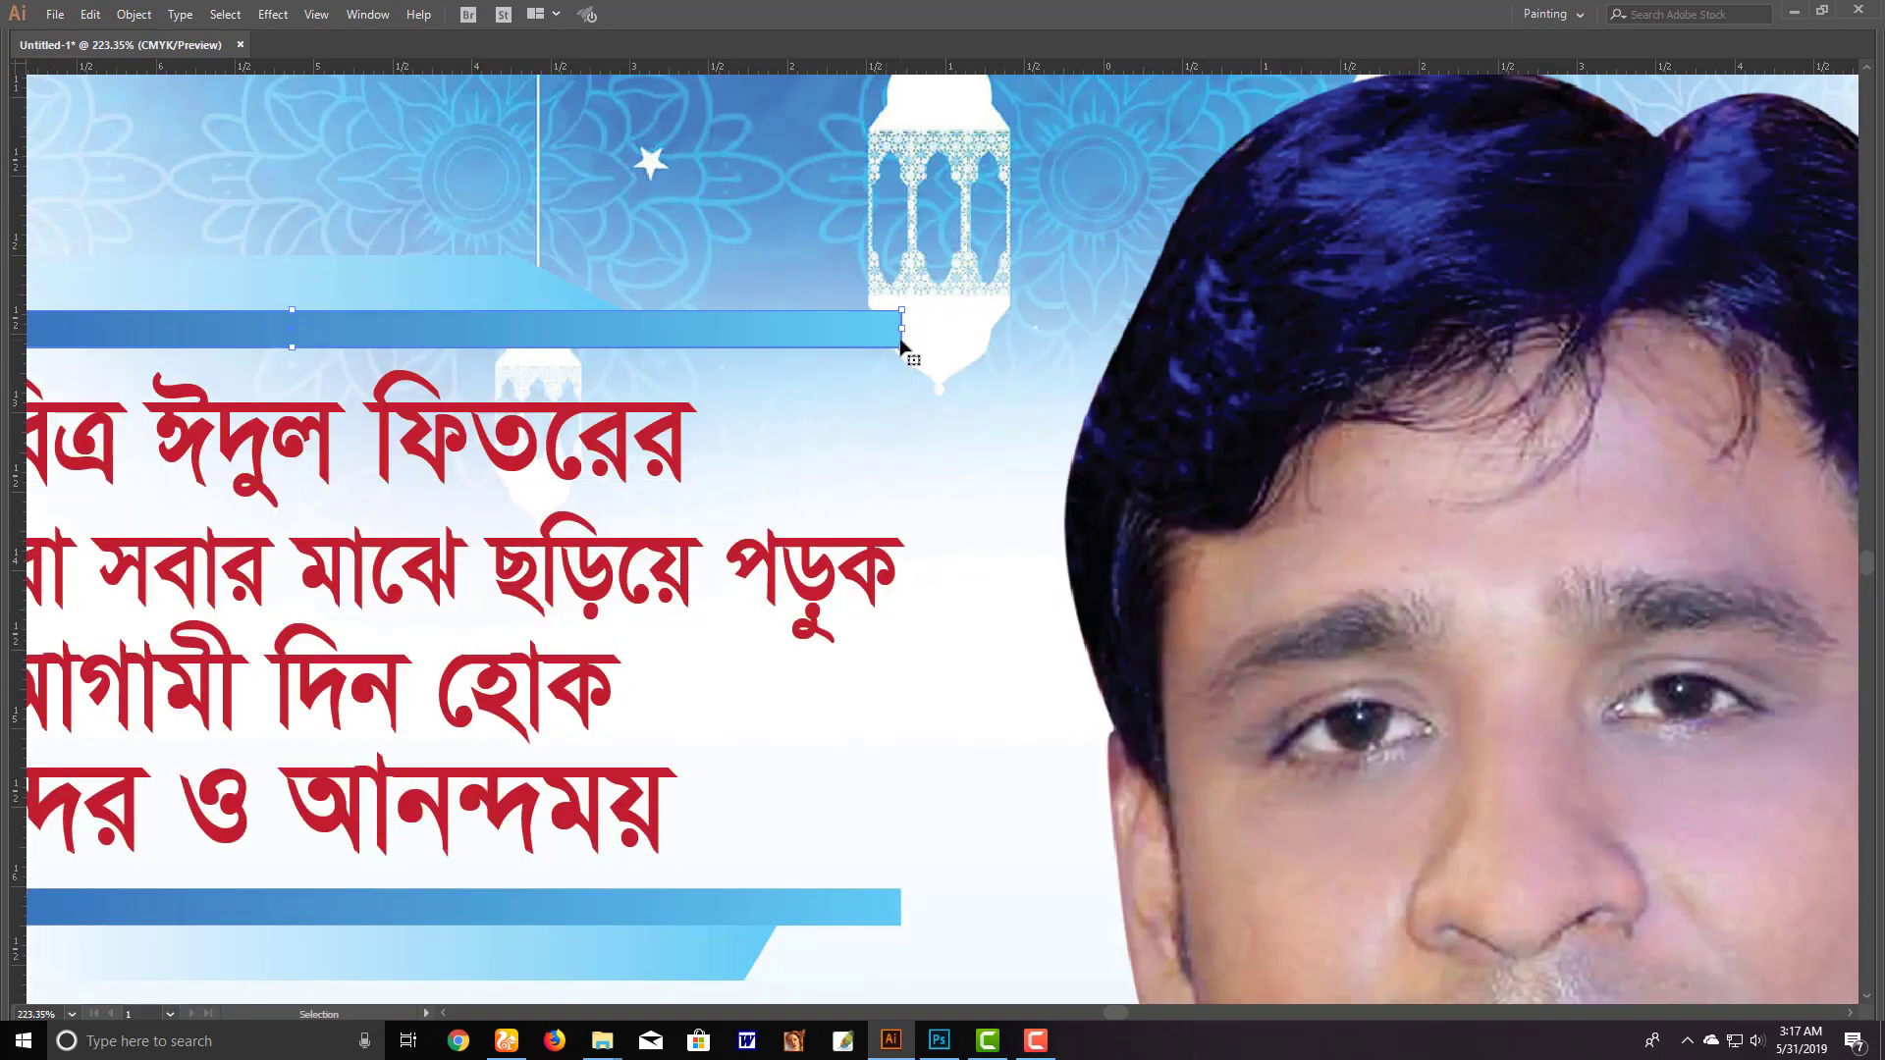
{"action": "left_click_drag", "start_coordinate": [905, 331], "coordinate": [844, 331]}
{"action": "key", "text": "ctrl+1"}
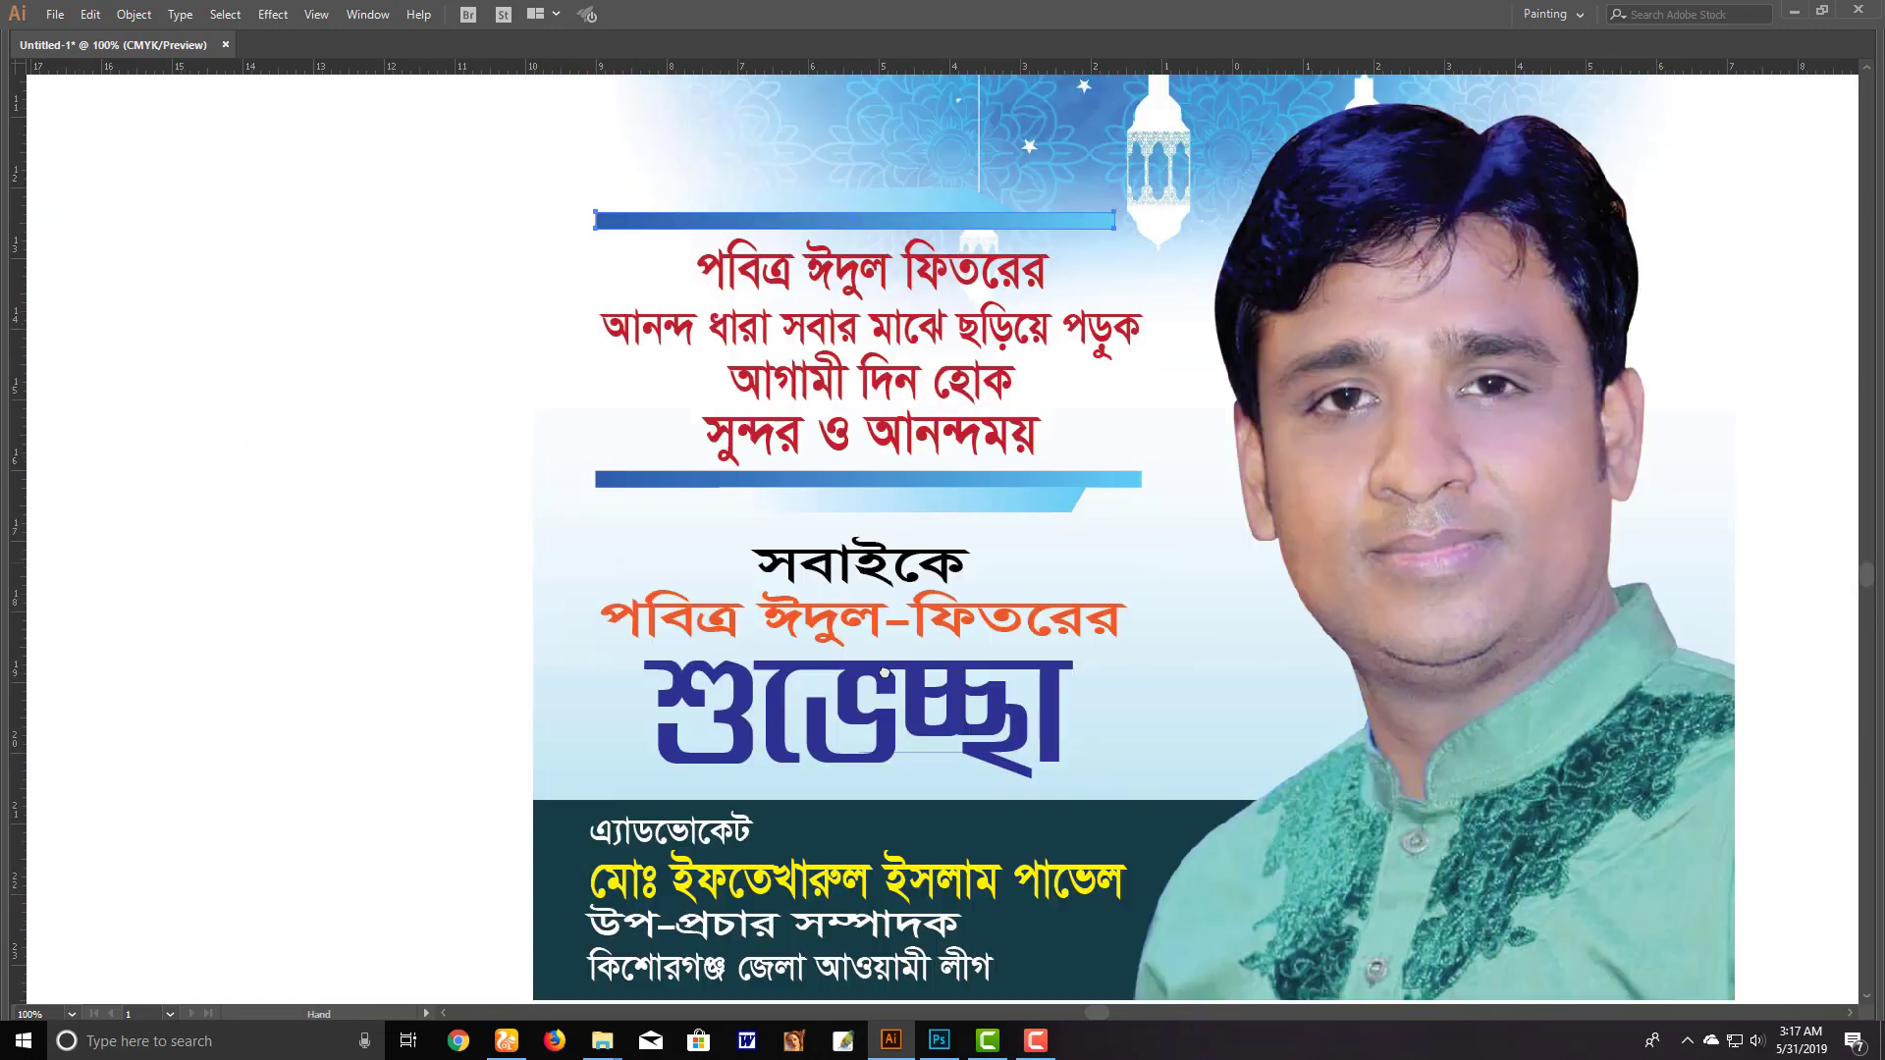
{"action": "left_click", "coordinate": [963, 645], "text": "alt"}
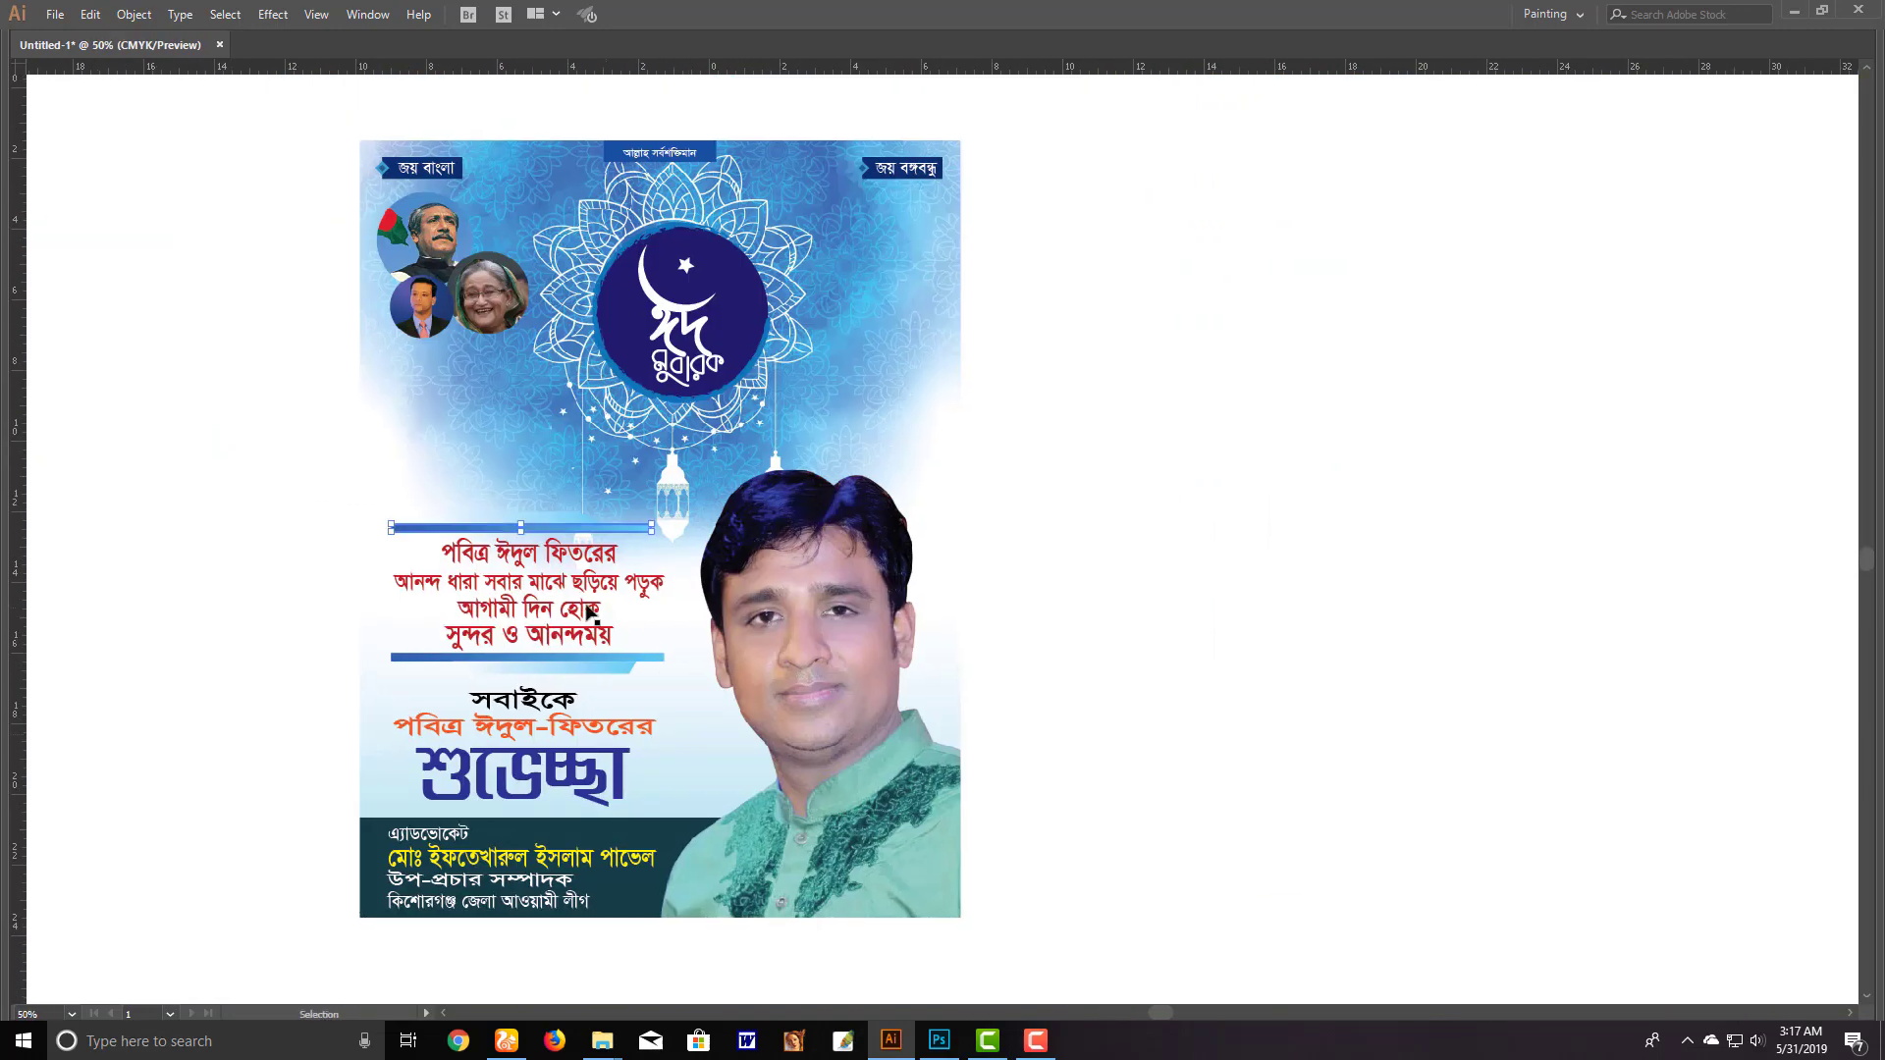
{"action": "left_click", "coordinate": [627, 611]}
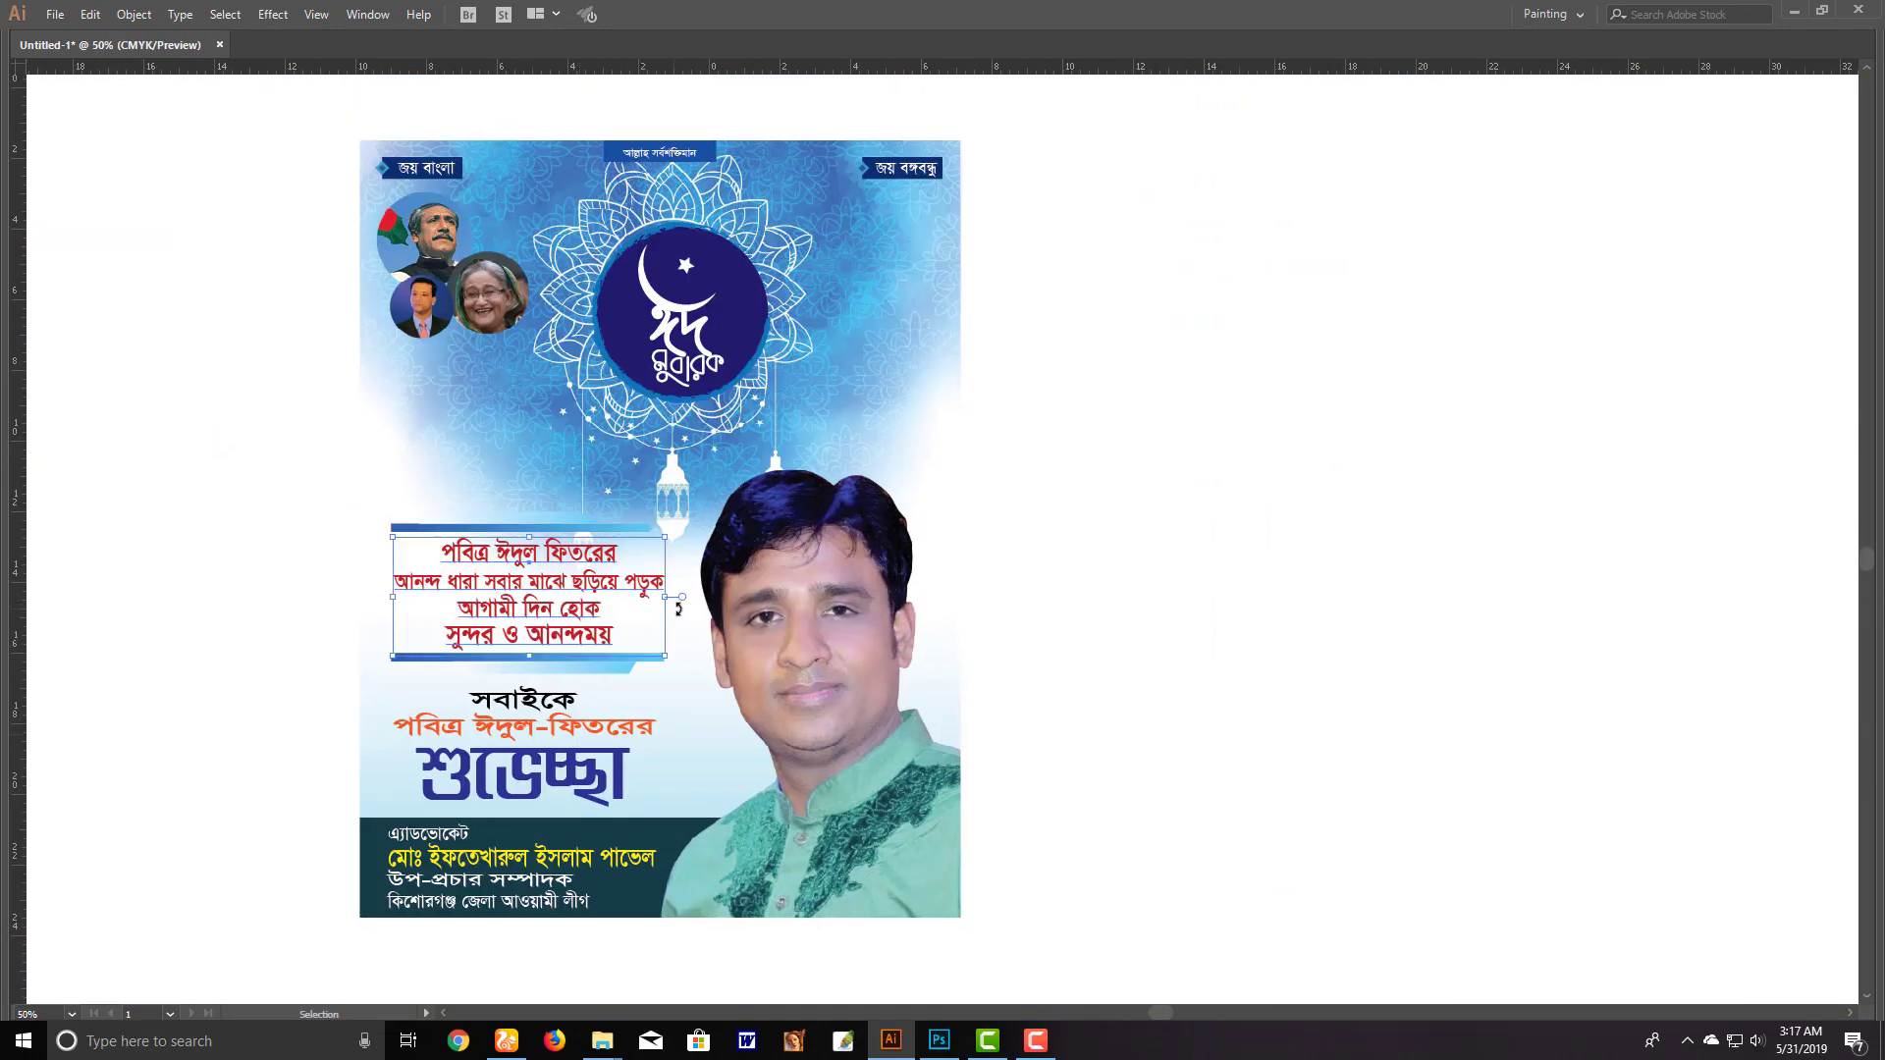
{"action": "left_click_drag", "start_coordinate": [1036, 614], "coordinate": [1104, 579]}
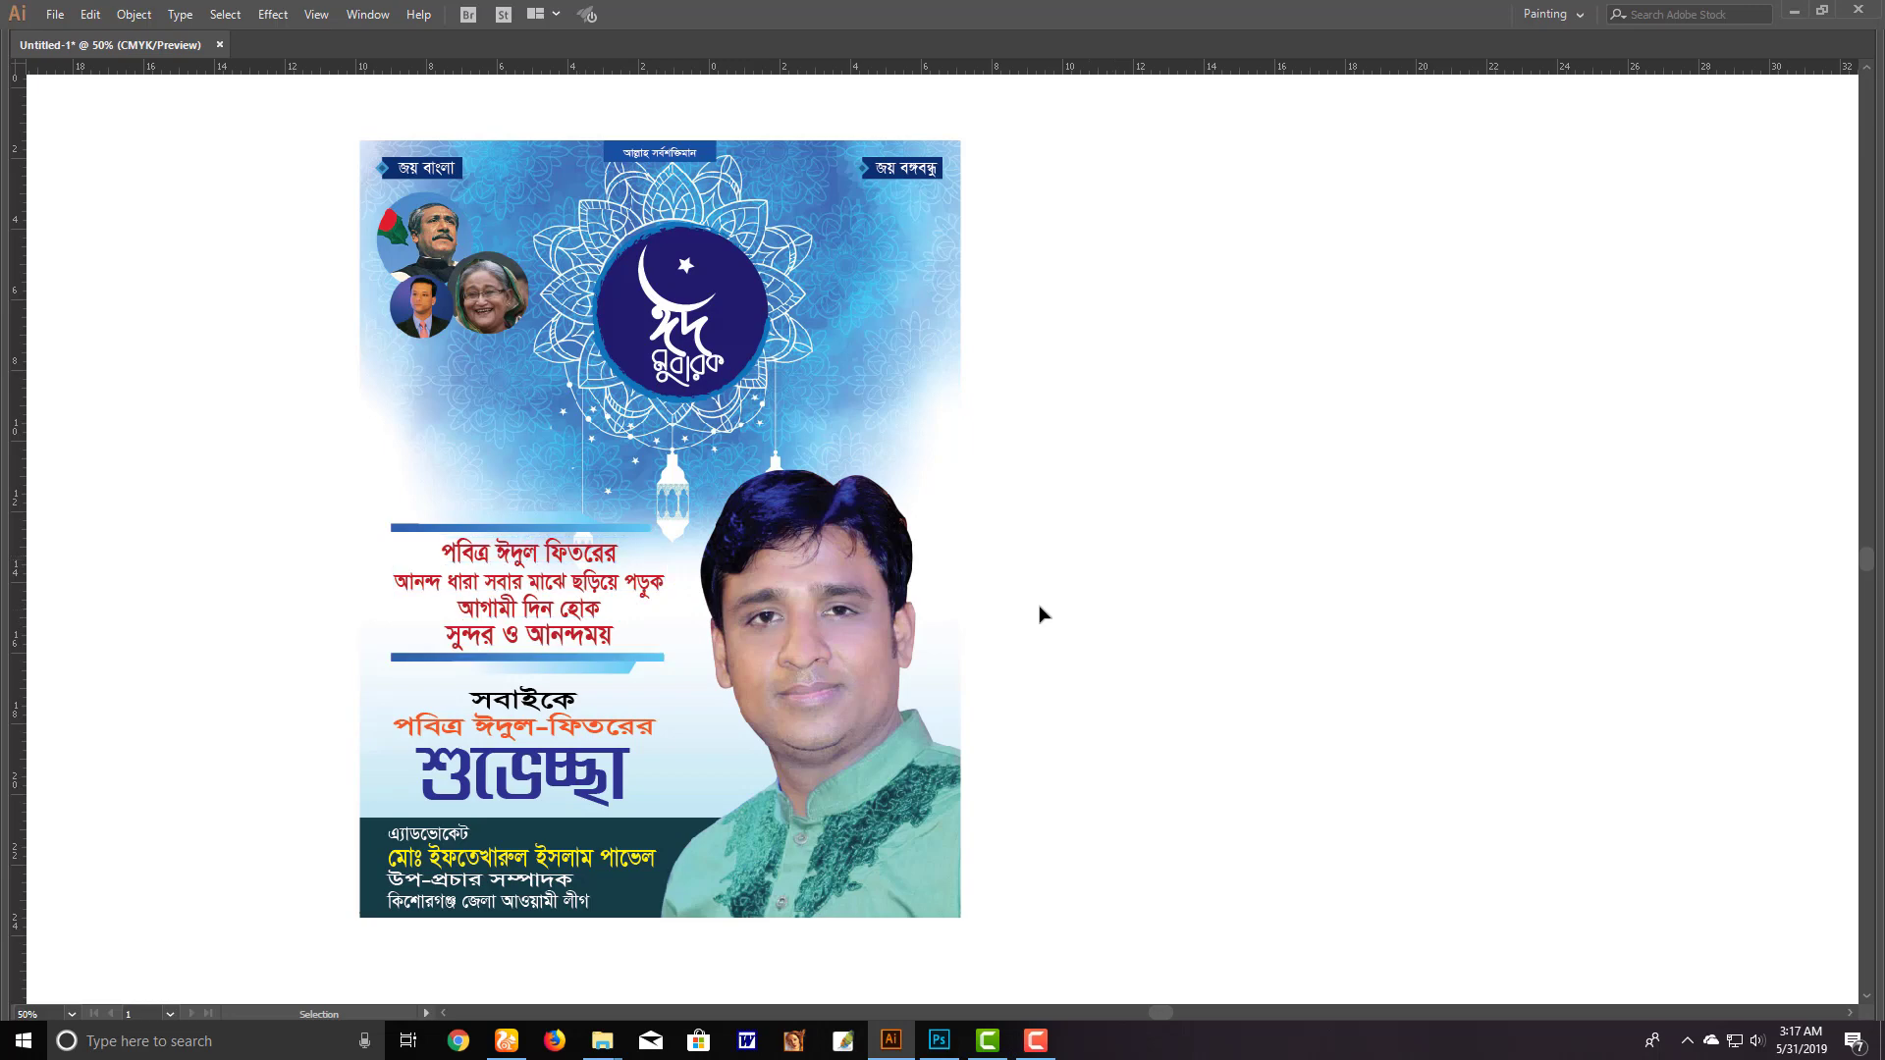